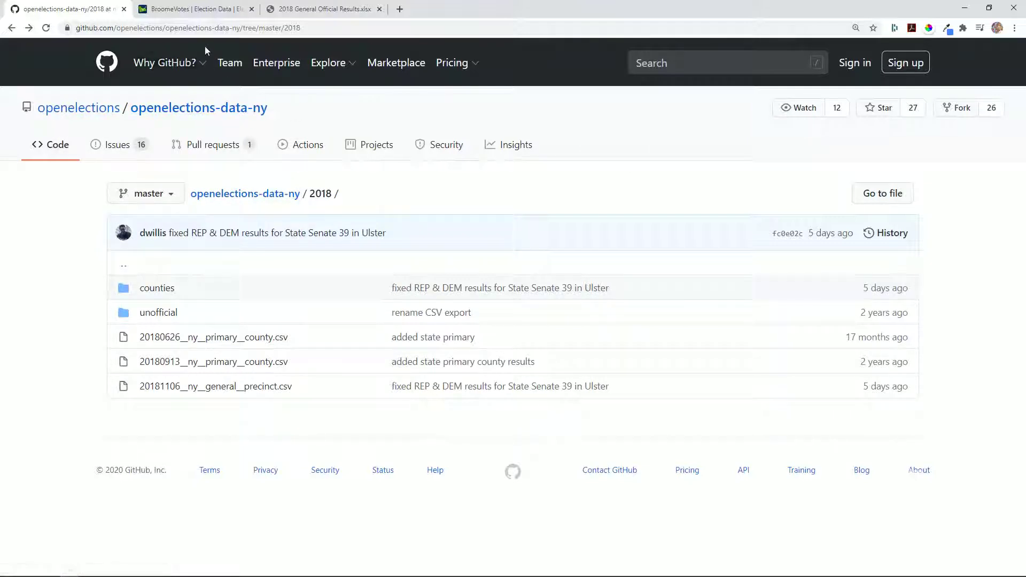
# Open the page of 20181106__ny__general__precinct.csv in the 2018 folder and check the options of its download link.
pyautogui.click(310, 27)
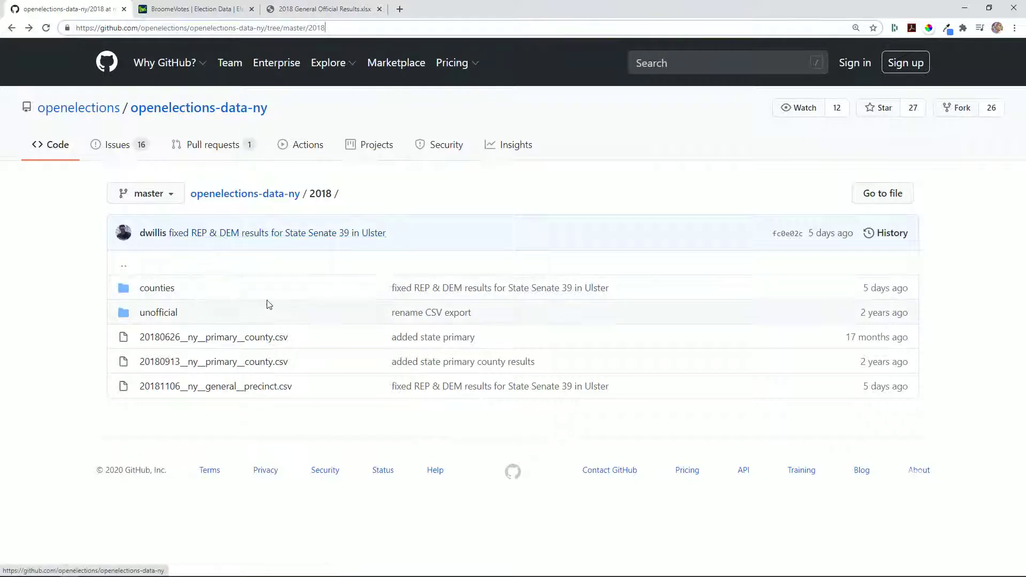
pyautogui.rightClick(238, 381)
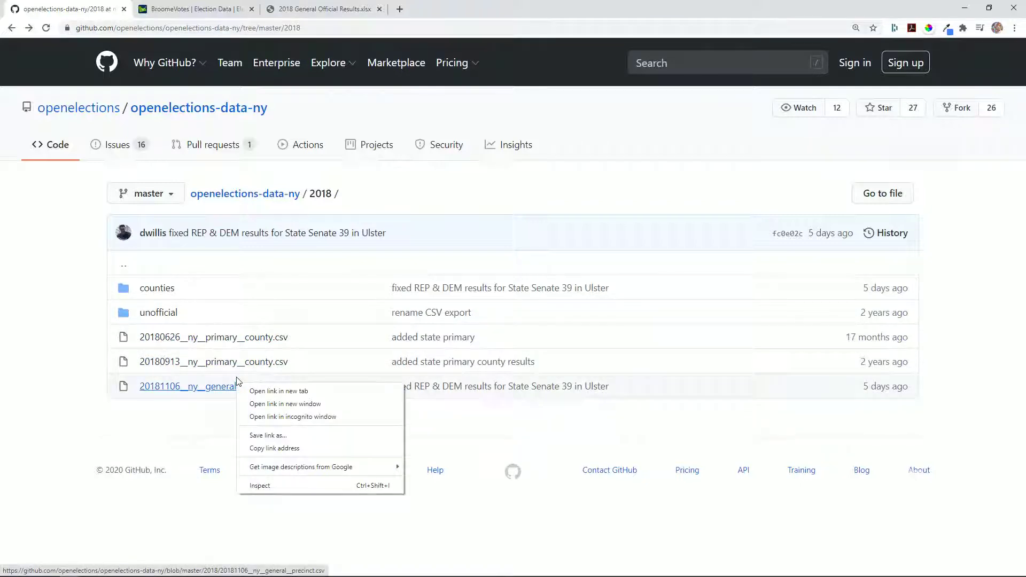
pyautogui.click(235, 384)
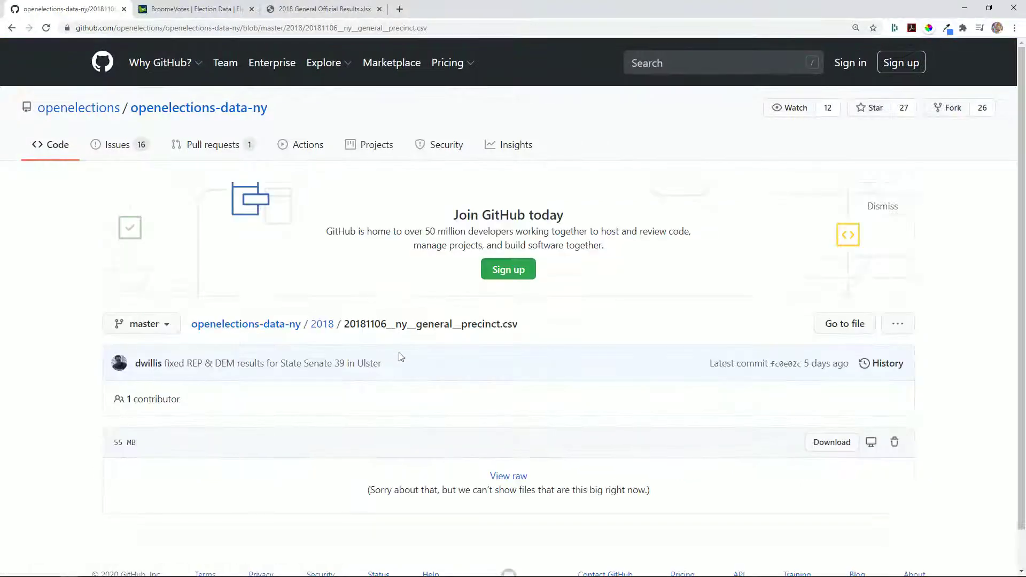
pyautogui.rightClick(831, 447)
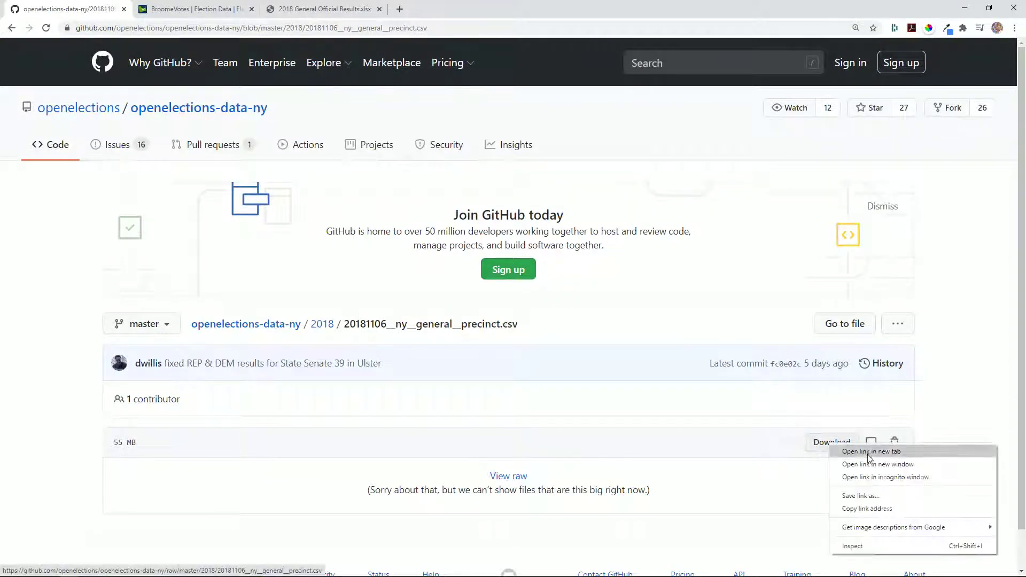
pyautogui.rightClick(746, 482)
pyautogui.click(720, 496)
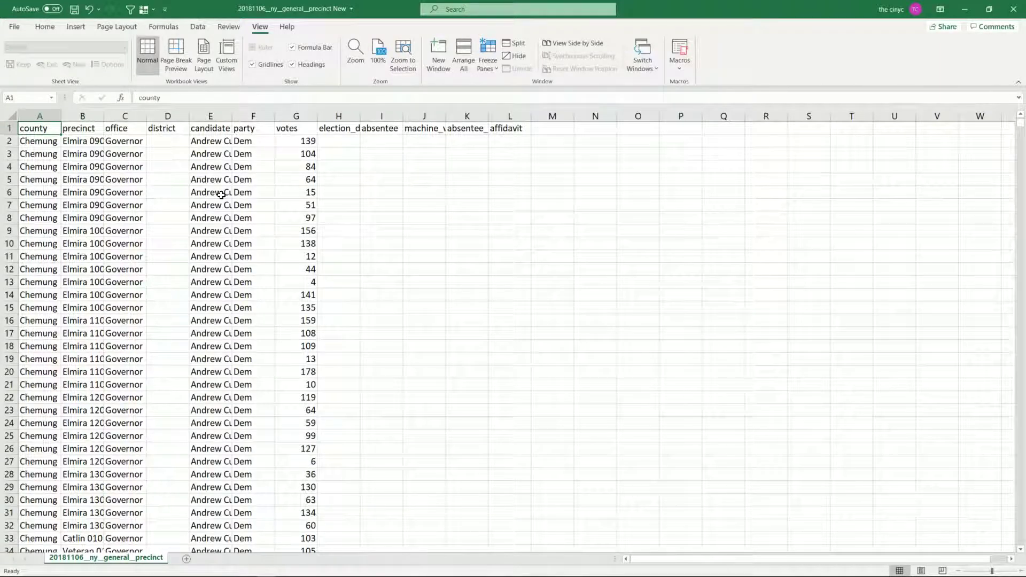
# Turn on filtering for the precinct data's header row and filter the office column to State Senate.
pyautogui.click(125, 131)
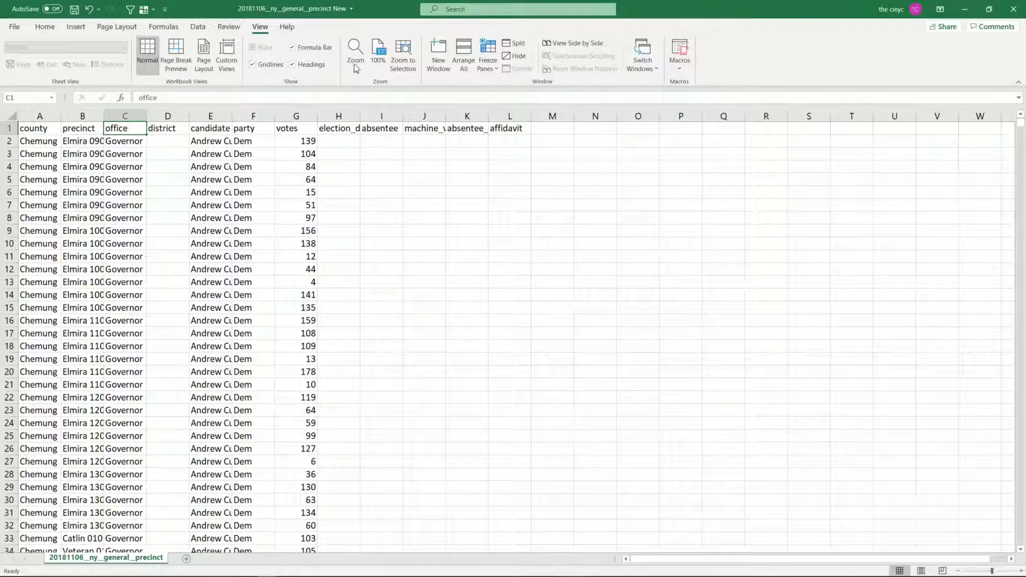
pyautogui.rightClick(255, 28)
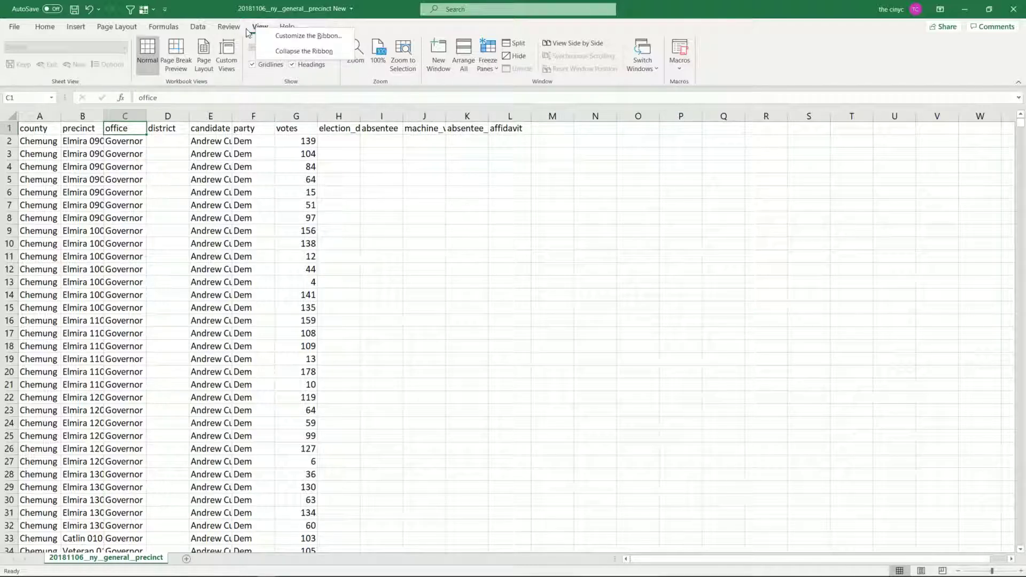
pyautogui.click(199, 27)
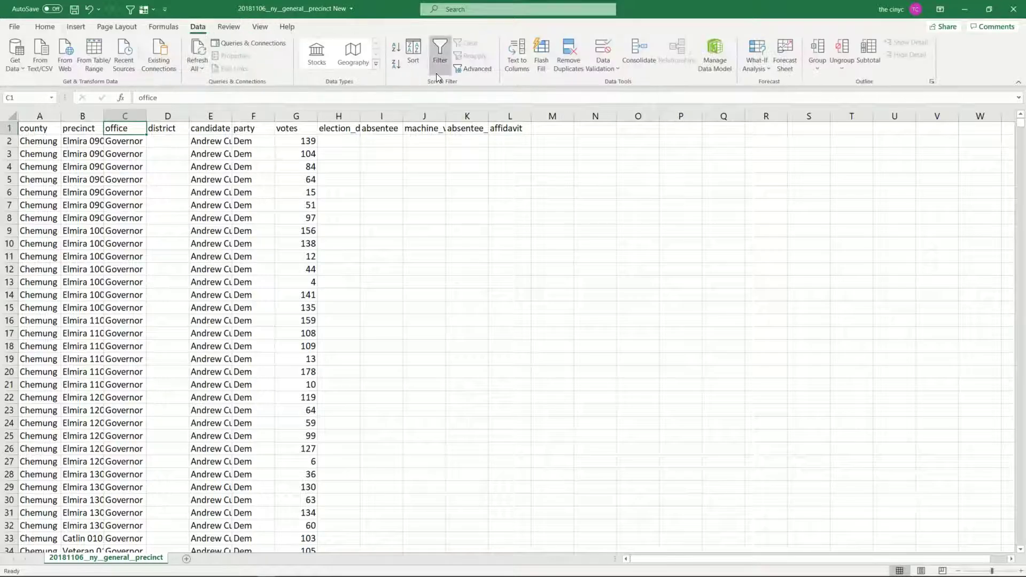
pyautogui.click(439, 53)
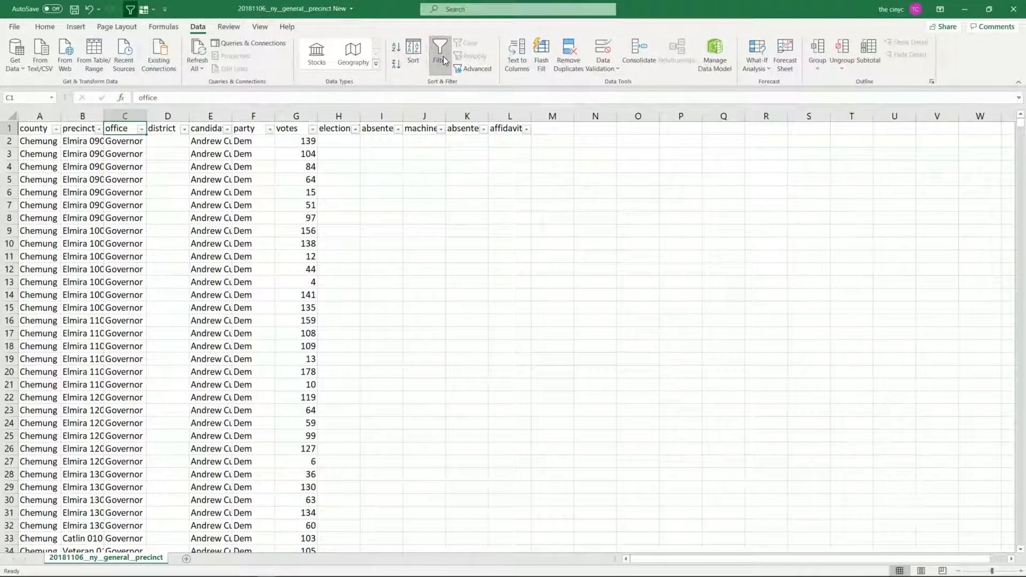
pyautogui.click(140, 131)
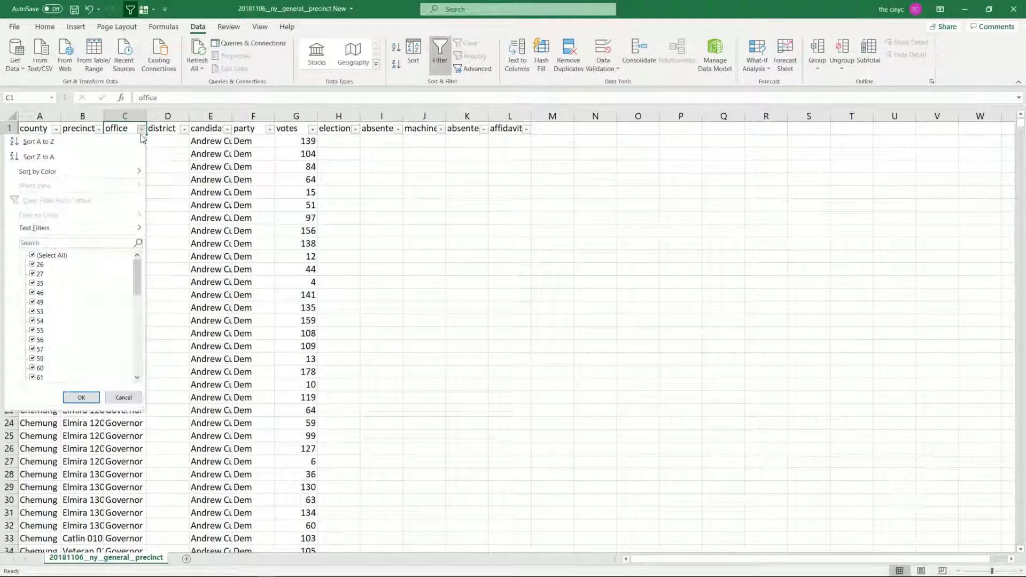
pyautogui.click(100, 242)
pyautogui.write('State Senate')
pyautogui.press('Return')
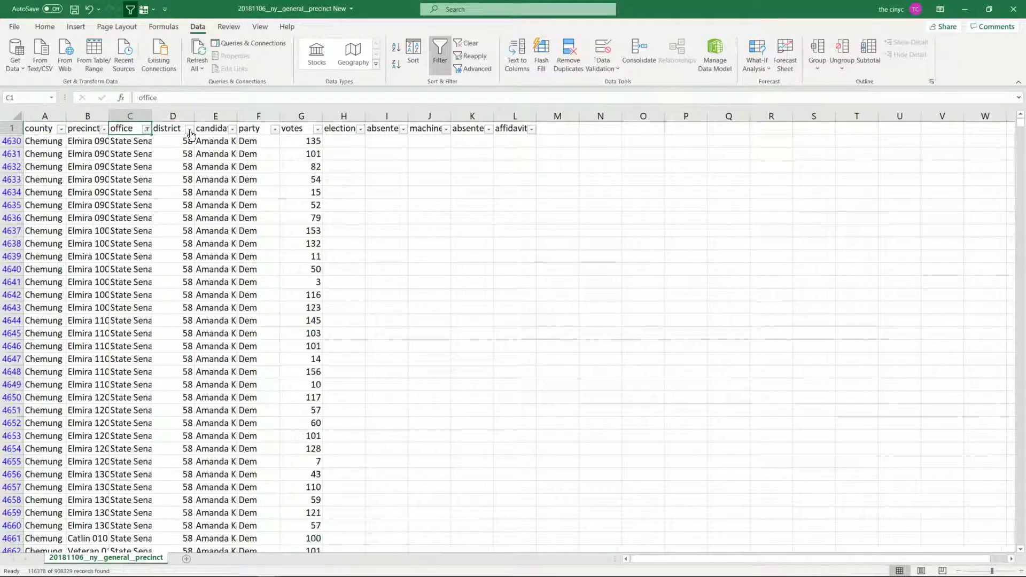
# Filter the district column to 52.
pyautogui.click(189, 129)
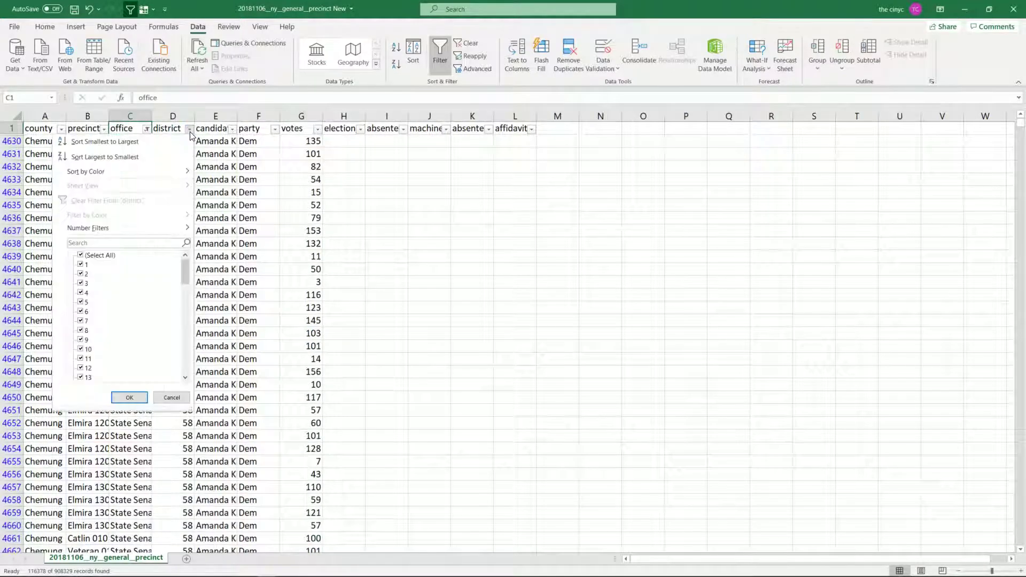
pyautogui.click(146, 243)
pyautogui.write('52')
pyautogui.press('Return')
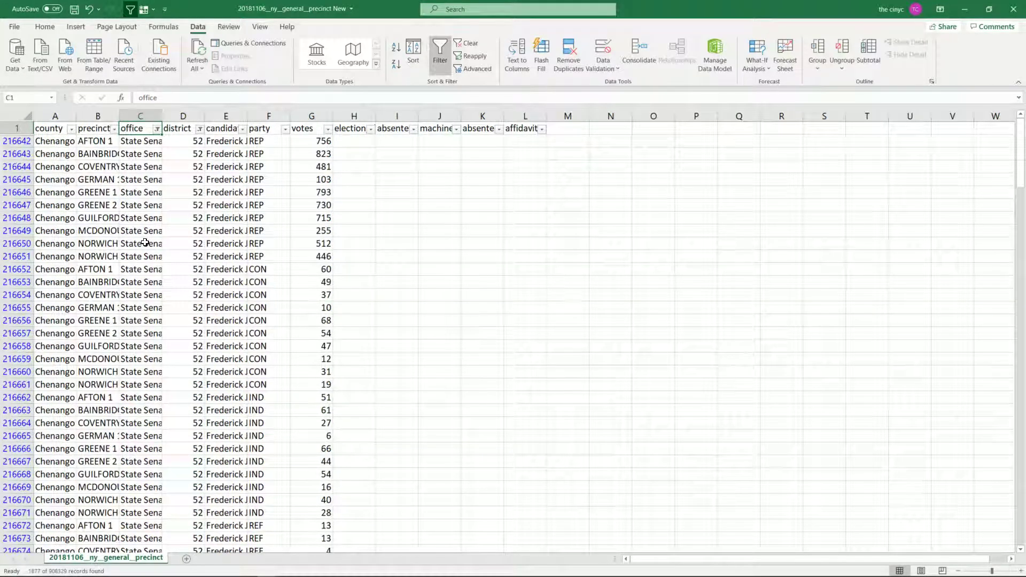
# Copy all the filtered rows with their headers into a new workbook, starting at cell A1.
pyautogui.hotkey('ctrl', 'a')
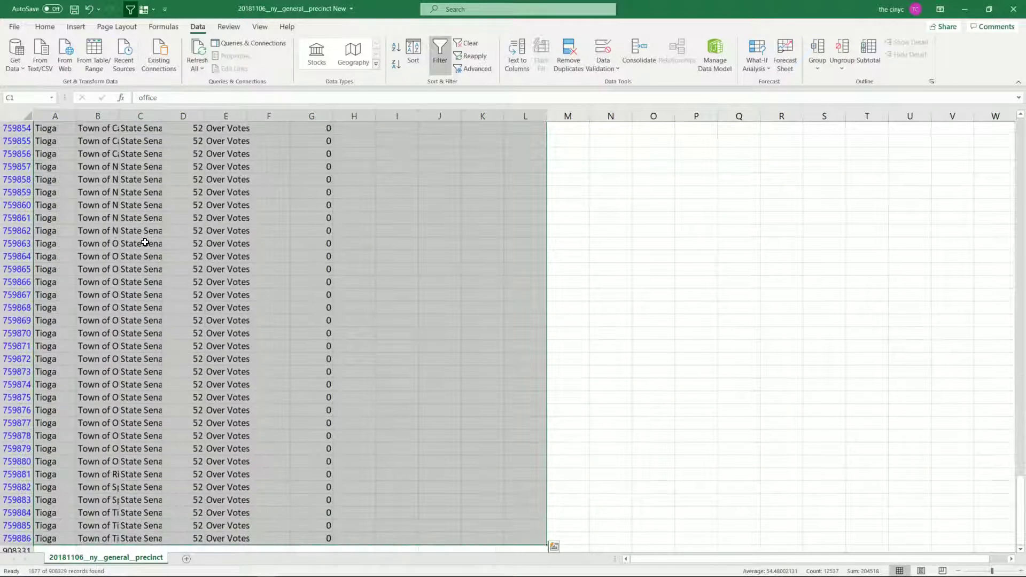
pyautogui.hotkey('ctrl', 'c')
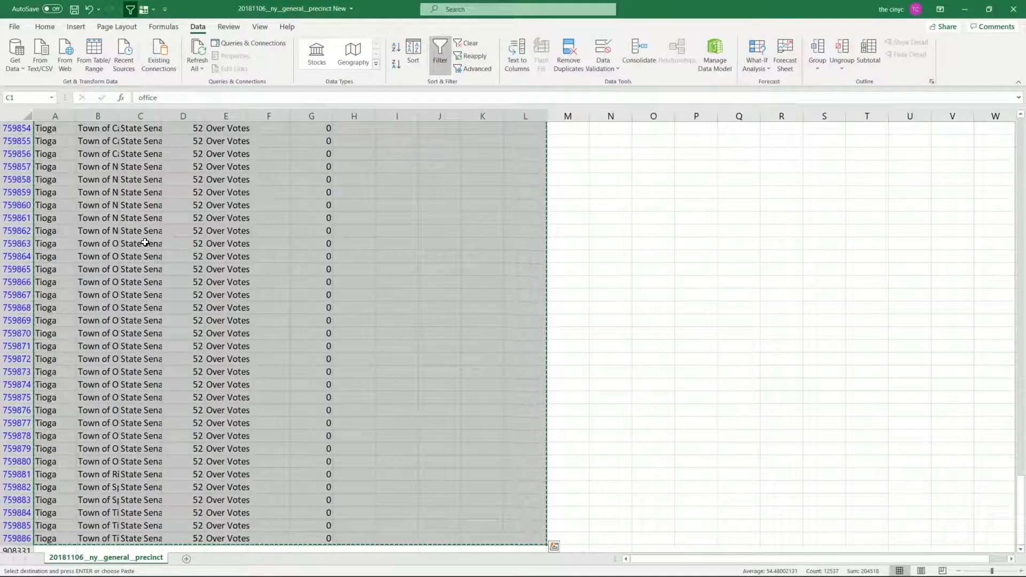
pyautogui.hotkey('ctrl', 'n')
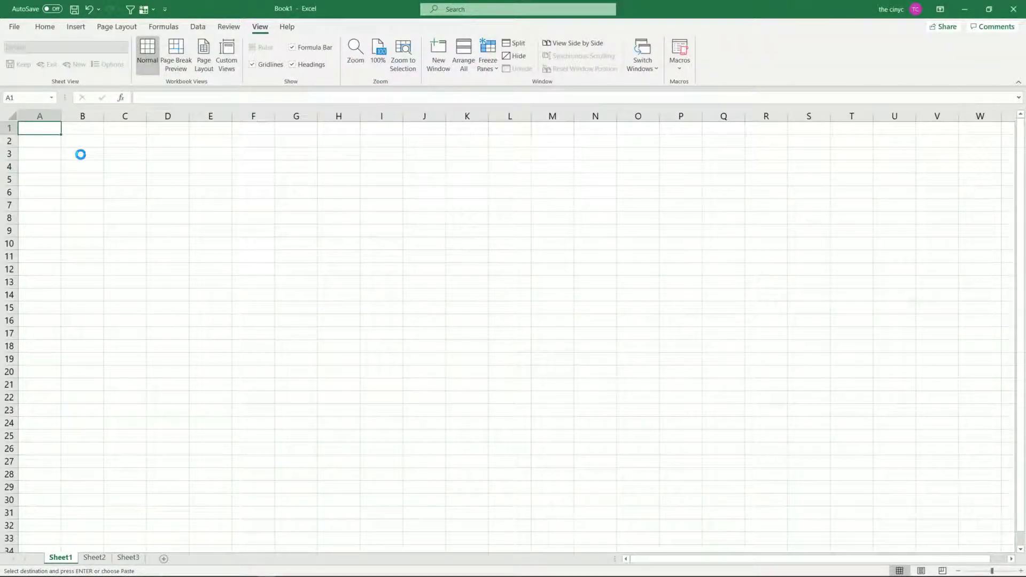
pyautogui.hotkey('ctrl', 'v')
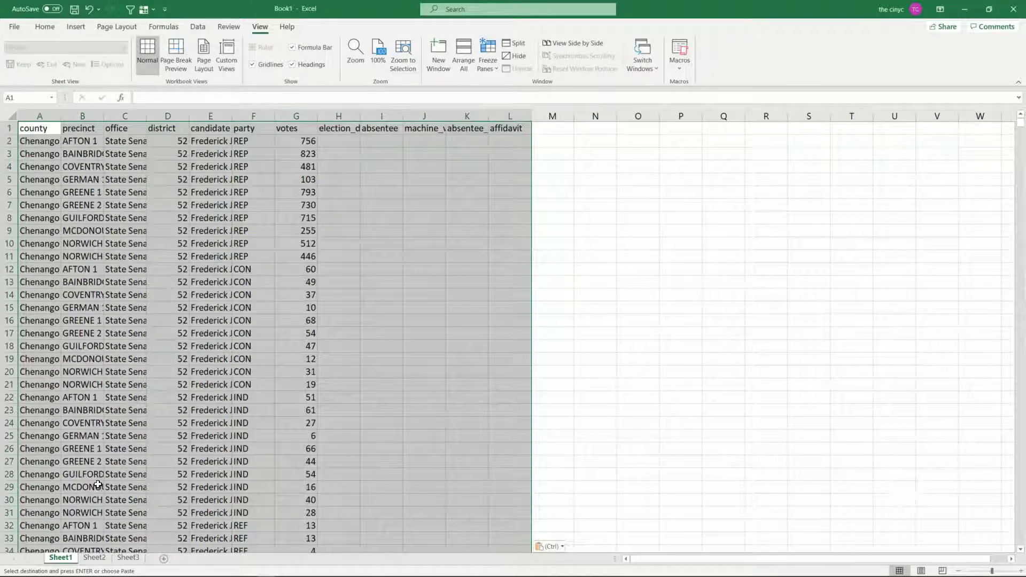
# Rename the new workbook's first sheet as Date52.
pyautogui.click(62, 558)
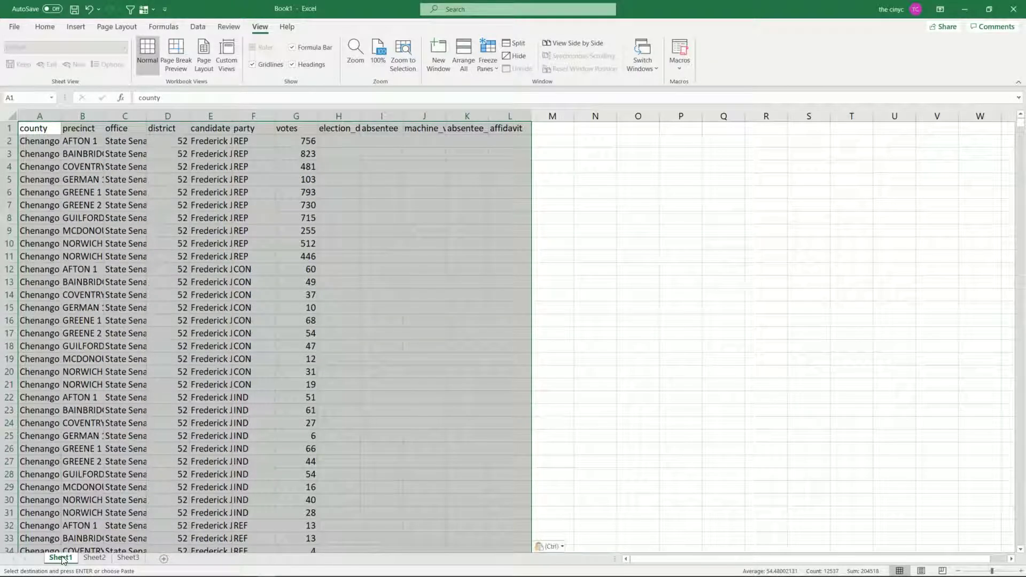
pyautogui.doubleClick(62, 558)
pyautogui.write('Data')
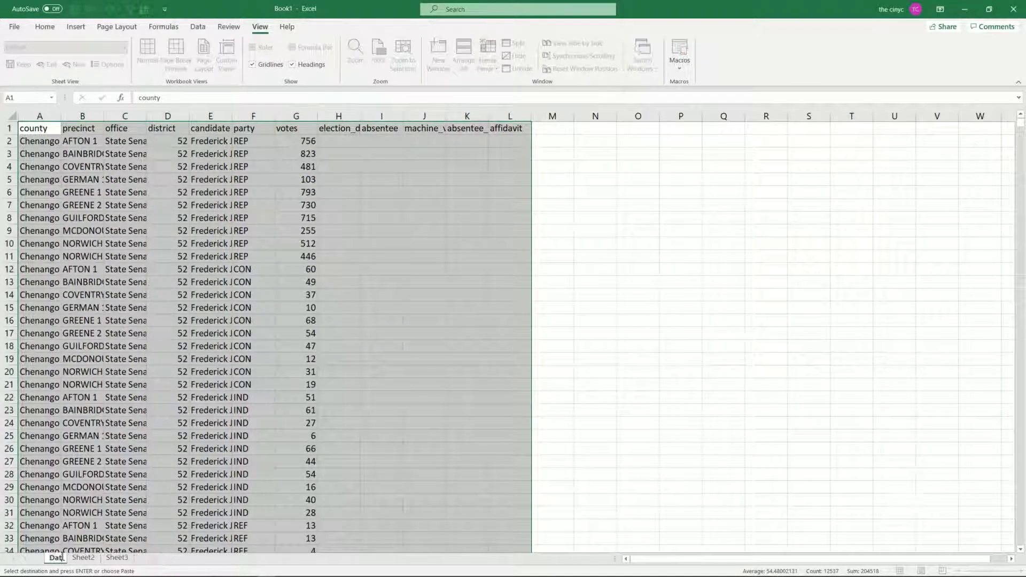
pyautogui.write('52')
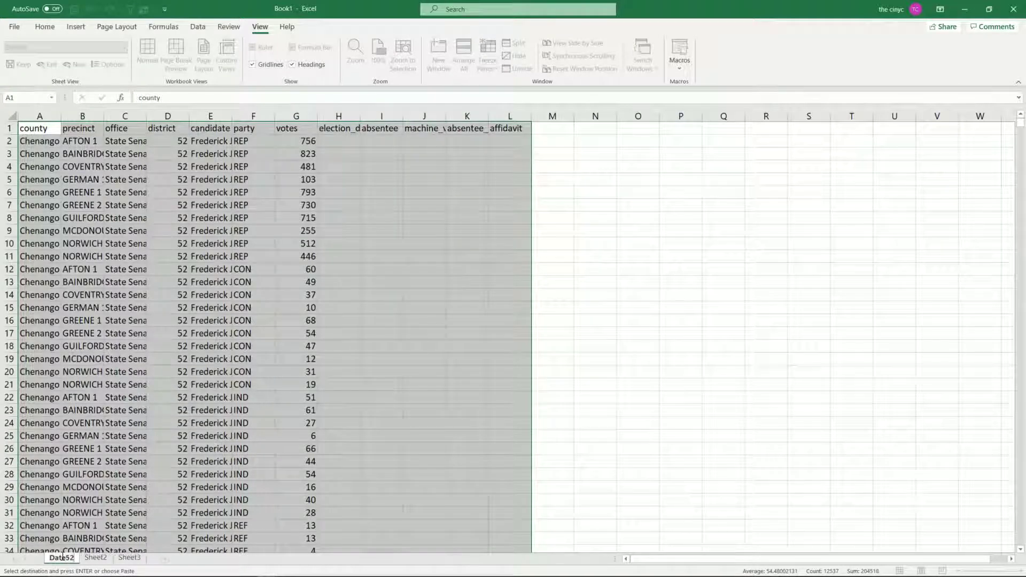
pyautogui.press('Return')
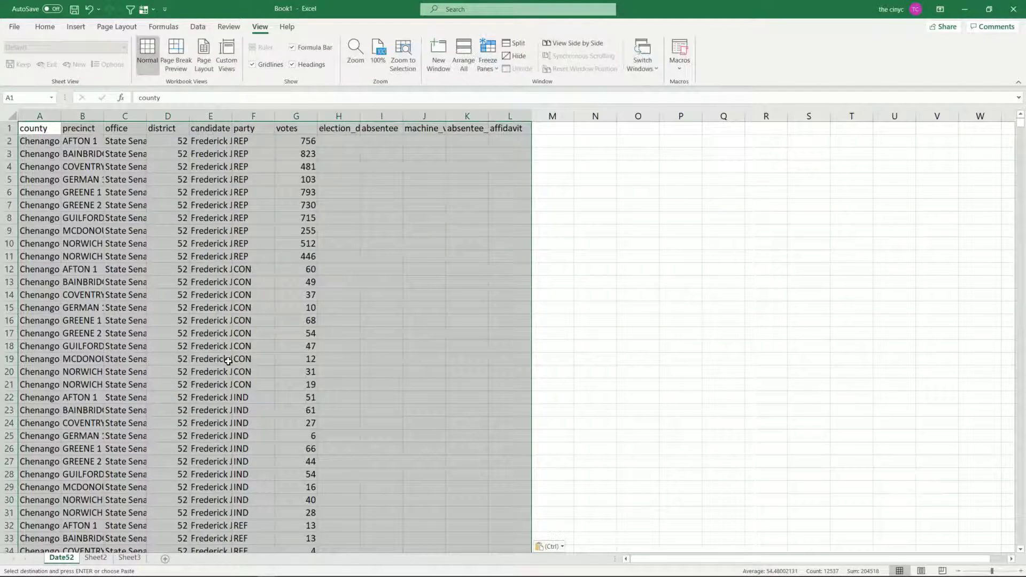
# Copy the "party fixed" and "candidate fixed" headers and first-row formulas from Data51 in the NY-SD-51 Data workbook to M1 of Date52.
pyautogui.click(259, 258)
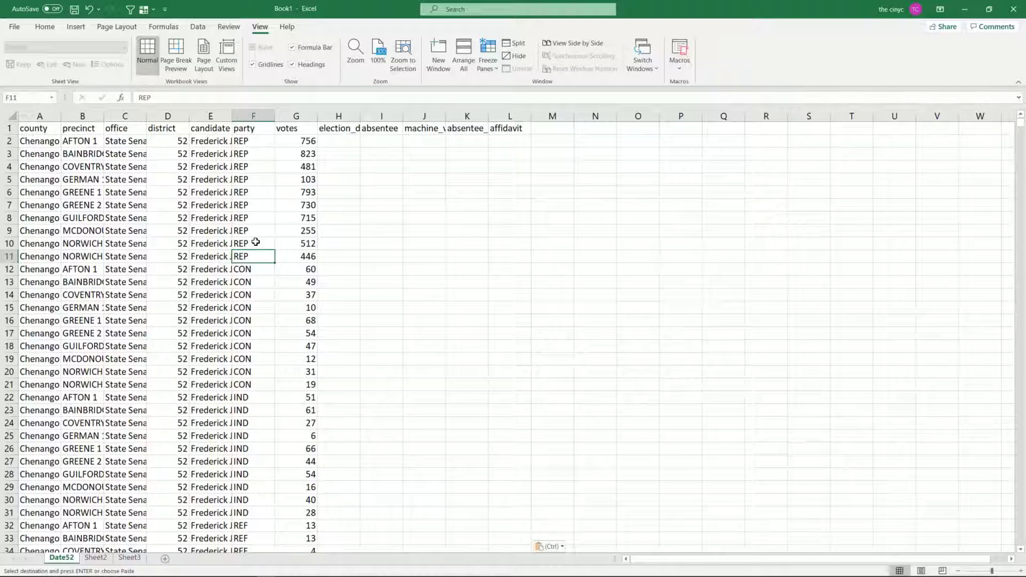
pyautogui.hotkey('alt', 'Tab')
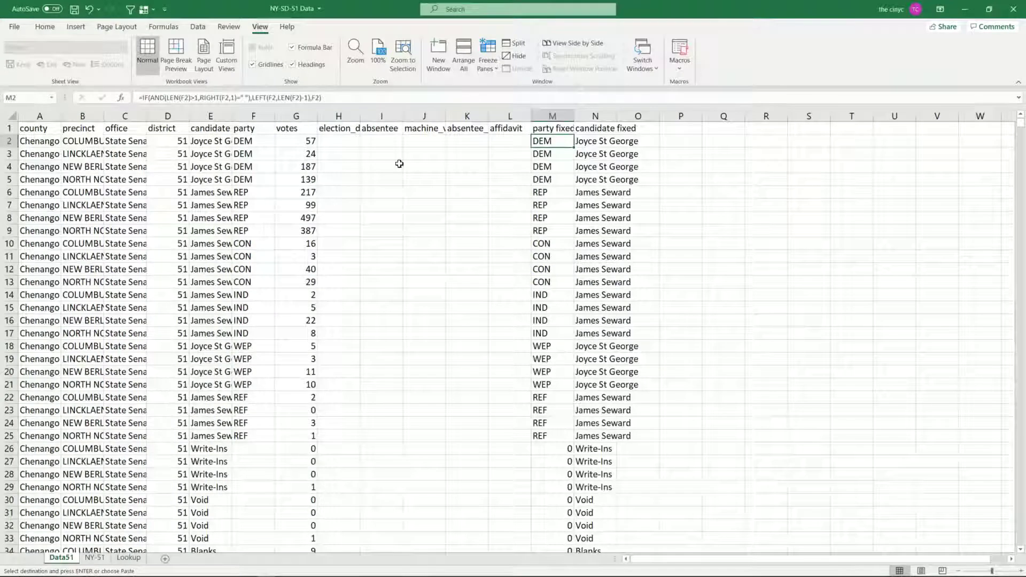
pyautogui.moveTo(565, 139); pyautogui.dragTo(600, 130)
pyautogui.hotkey('ctrl', 'c')
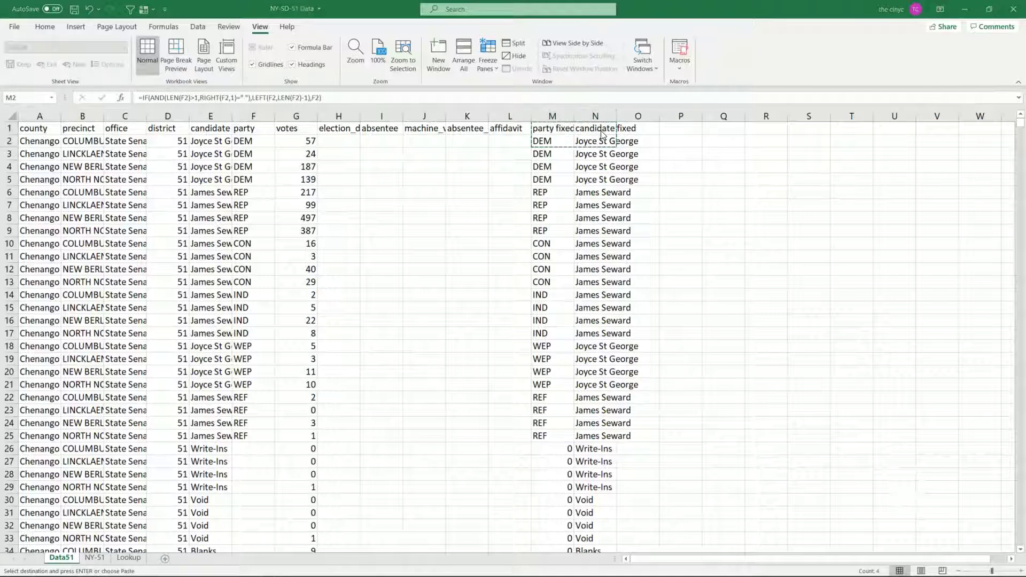
pyautogui.hotkey('ctrl', 'Tab')
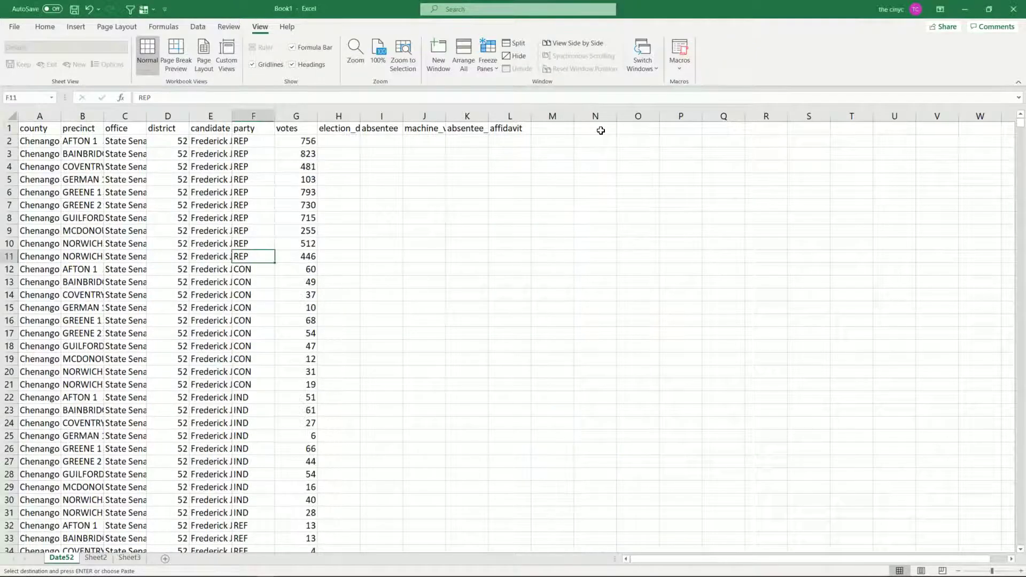
pyautogui.click(548, 127)
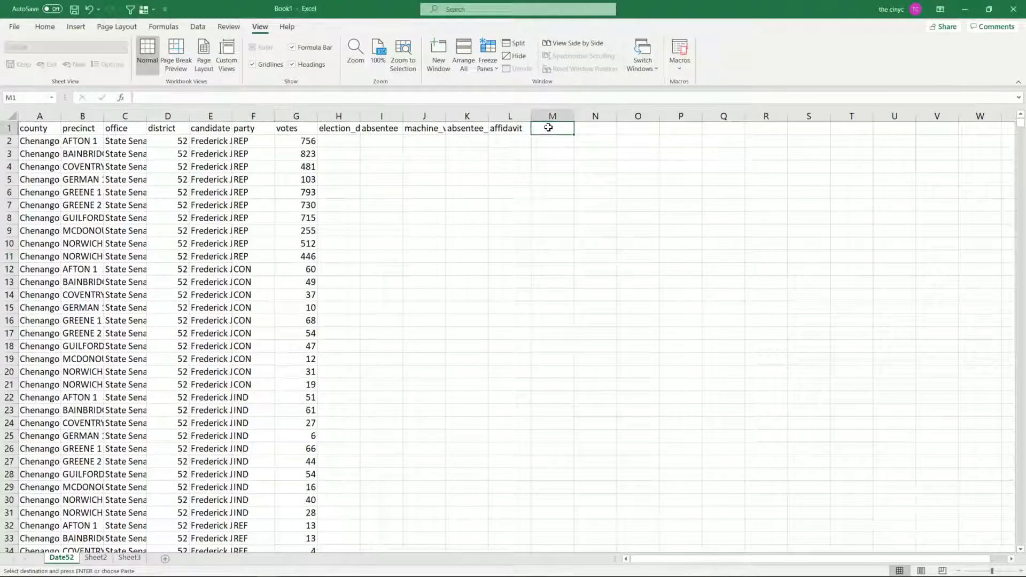
pyautogui.hotkey('ctrl', 'v')
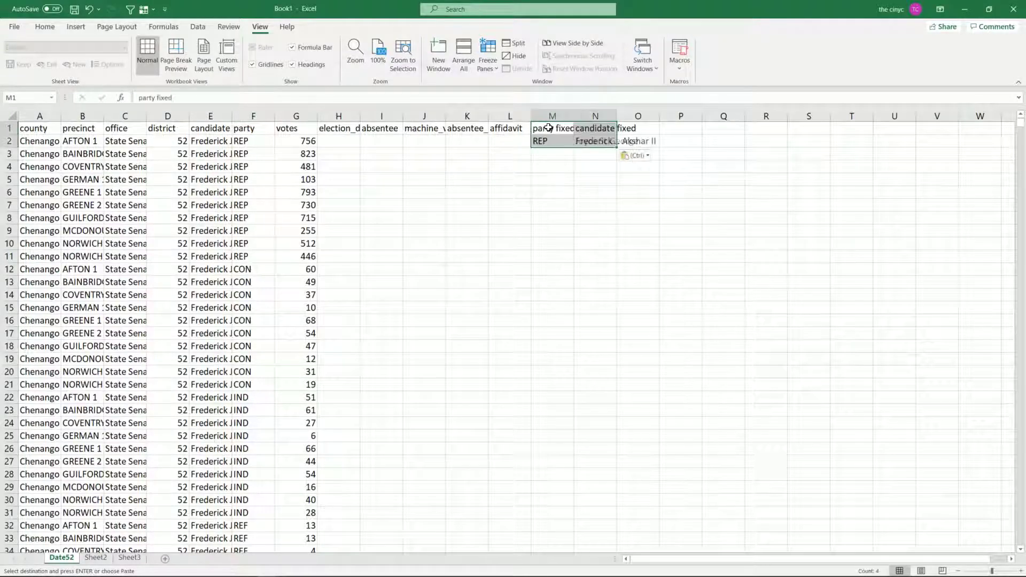
# Copy the party fixed and candidate fixed formulas from row 2 down through row 1878.
pyautogui.click(555, 142)
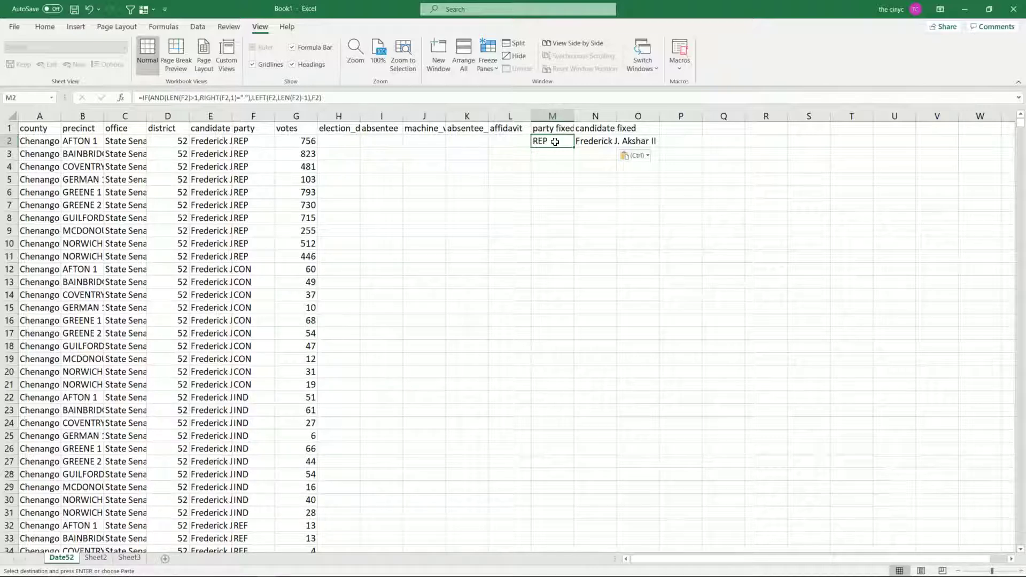
pyautogui.moveTo(555, 141); pyautogui.dragTo(553, 474)
pyautogui.hotkey('ctrl', 'c')
pyautogui.moveTo(552, 574); pyautogui.dragTo(553, 175)
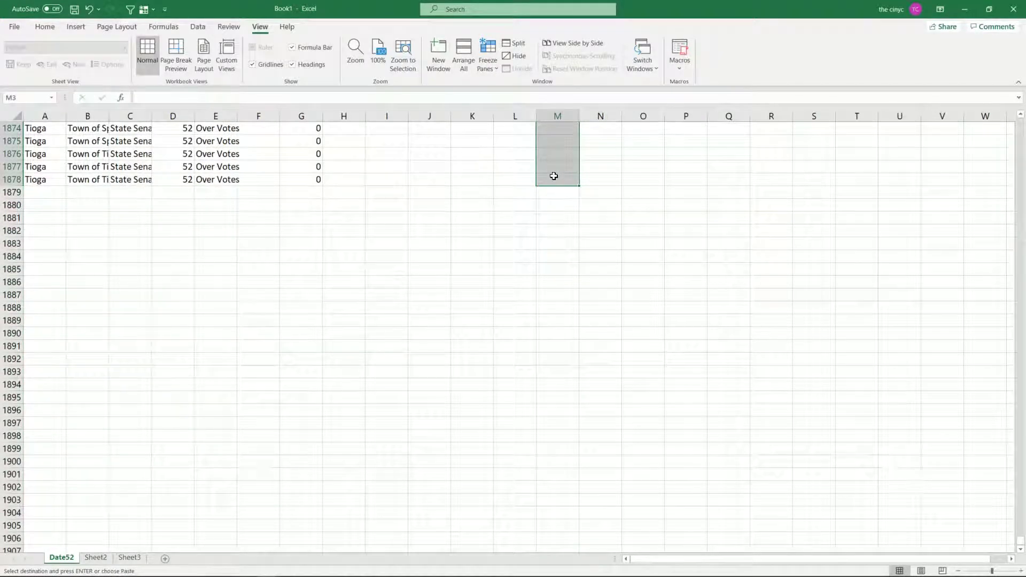
pyautogui.hotkey('ctrl', 'v')
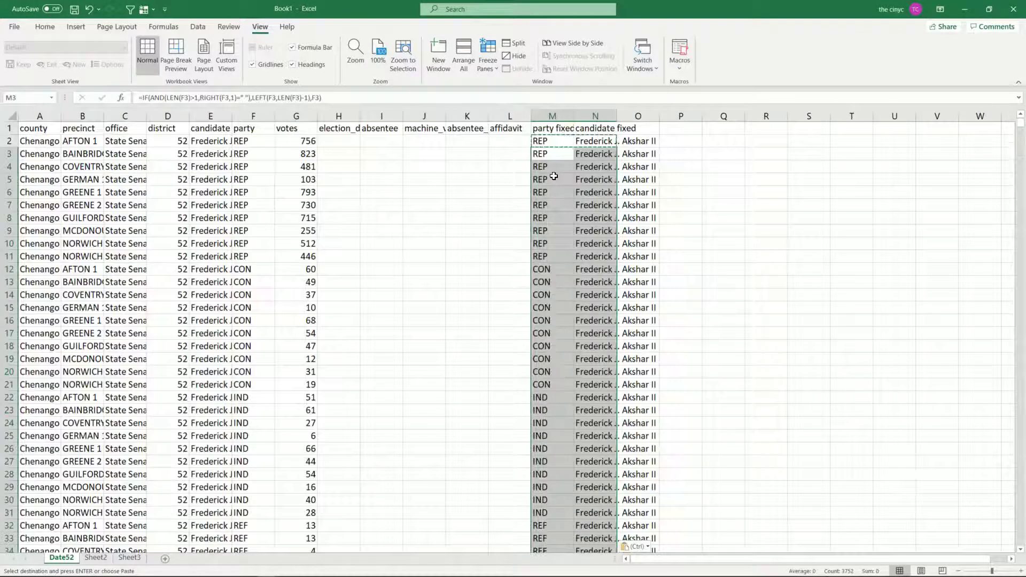
pyautogui.hotkey('ctrl', 'Up')
pyautogui.press('Down')
pyautogui.press('Right')
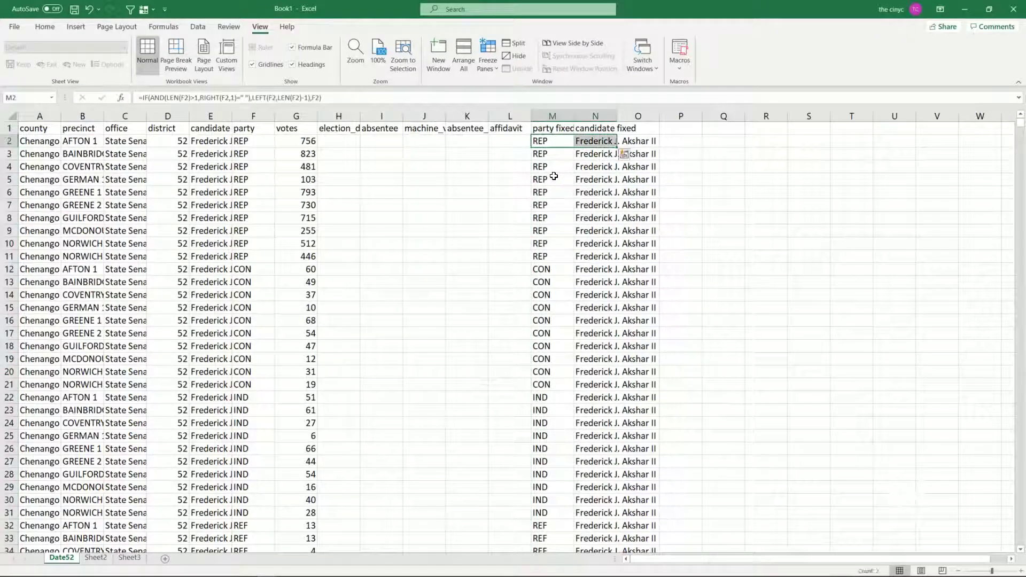
pyautogui.press('Escape')
# Select the first candidate cell, E2, and turn on filtering for the Date52 sheet's header row.
pyautogui.press('Left')
pyautogui.press('Left')
pyautogui.press('Left')
pyautogui.press('Left')
pyautogui.press('Left')
pyautogui.press('Left')
pyautogui.press('Left')
pyautogui.press('Left')
pyautogui.press('Left')
pyautogui.press('Left')
pyautogui.click(554, 175)
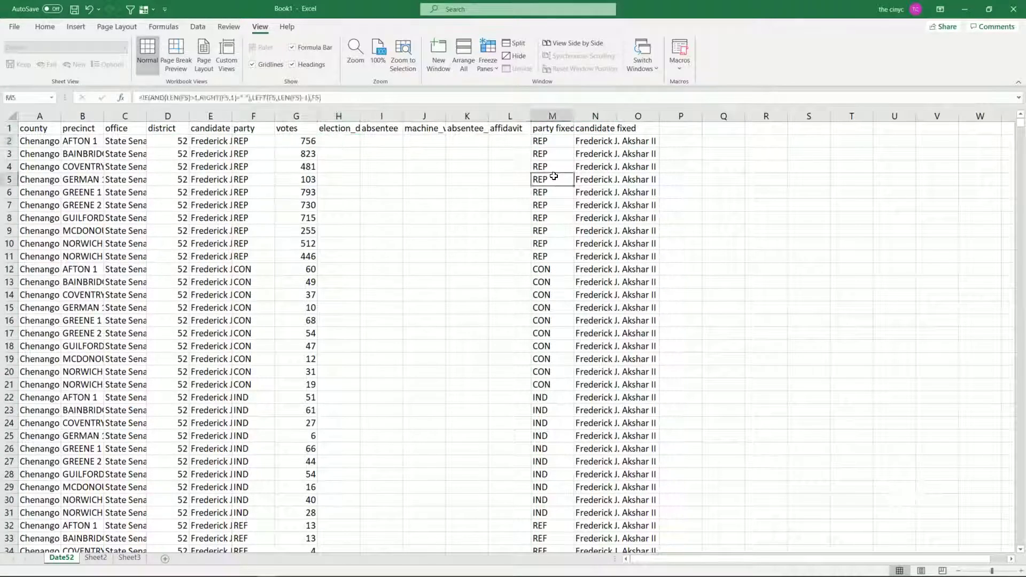
pyautogui.press('Left')
pyautogui.press('Left')
pyautogui.press('Left')
pyautogui.press('Left')
pyautogui.press('Left')
pyautogui.press('Left')
pyautogui.press('Left')
pyautogui.press('Left')
pyautogui.press('Left')
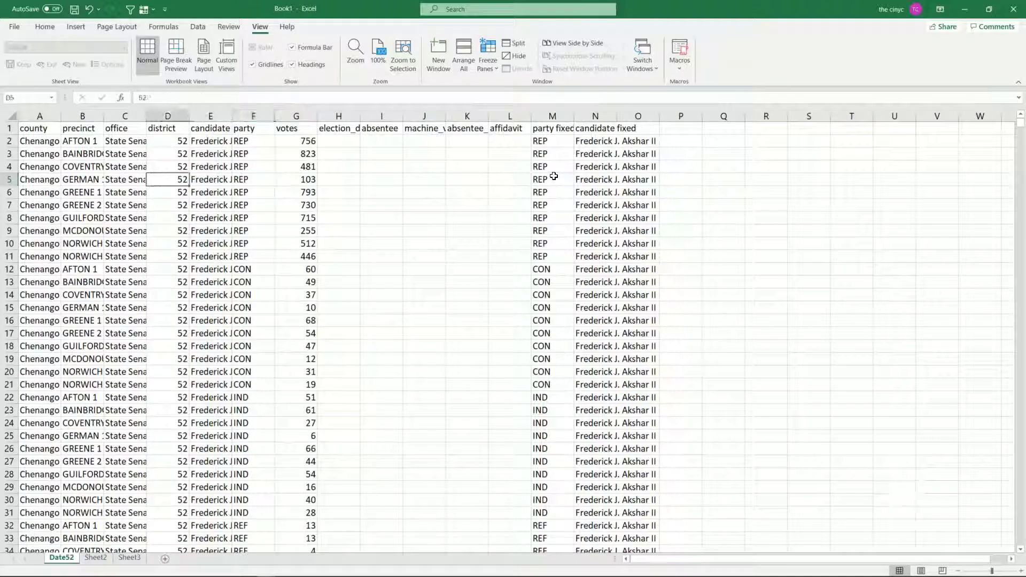
pyautogui.press('Up')
pyautogui.press('Up')
pyautogui.press('Up')
pyautogui.press('Right')
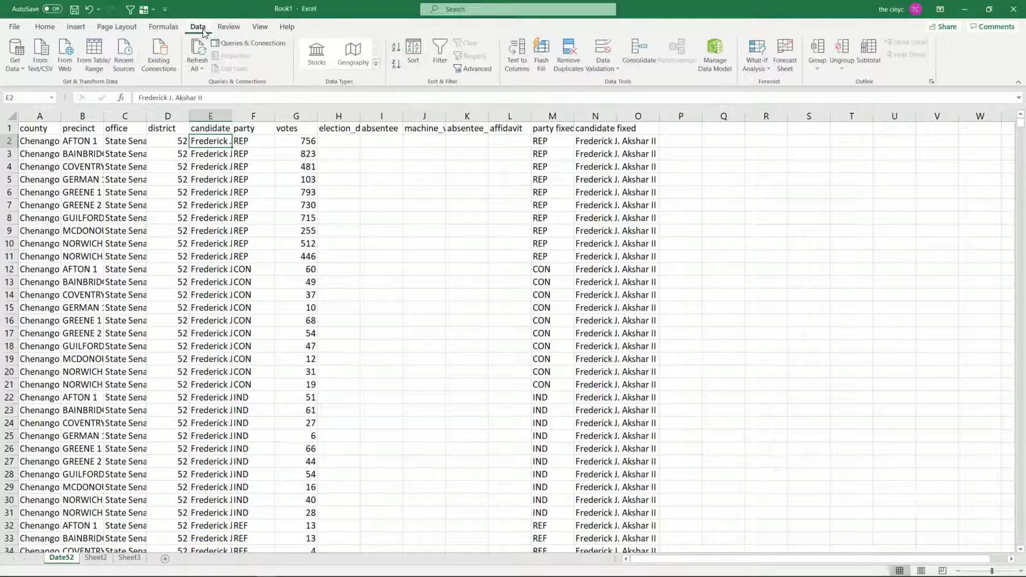
pyautogui.click(433, 57)
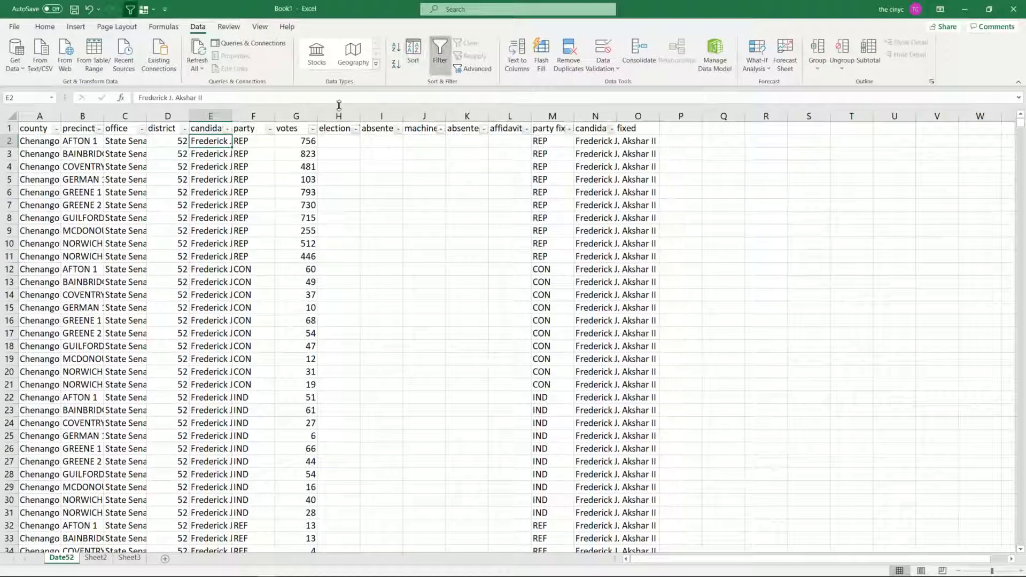
# Check the candidate column's distinct values and replace every "Frederick J. Akshar II" on the sheet with "Frederick Akshar".
pyautogui.click(227, 129)
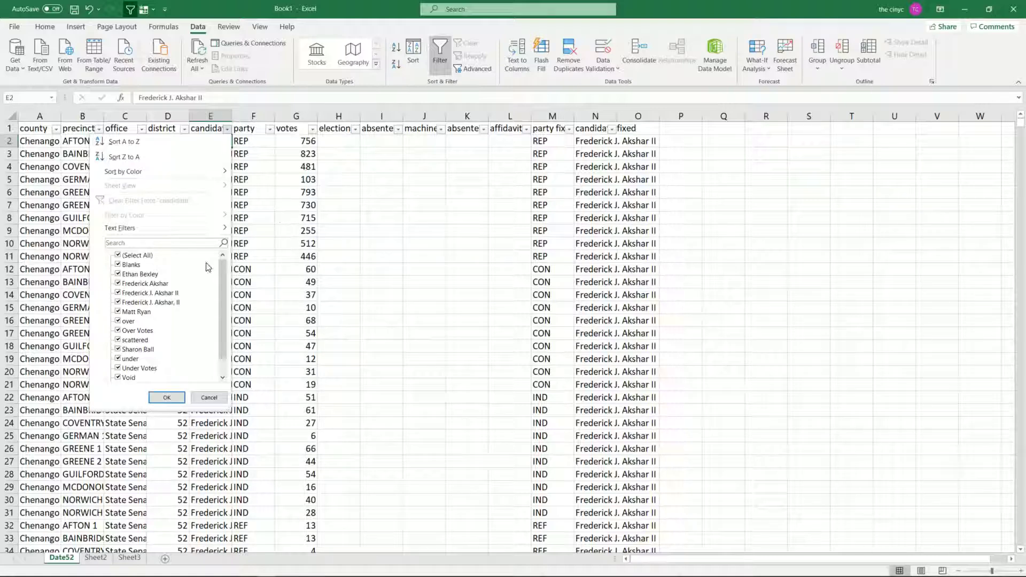
pyautogui.click(251, 192)
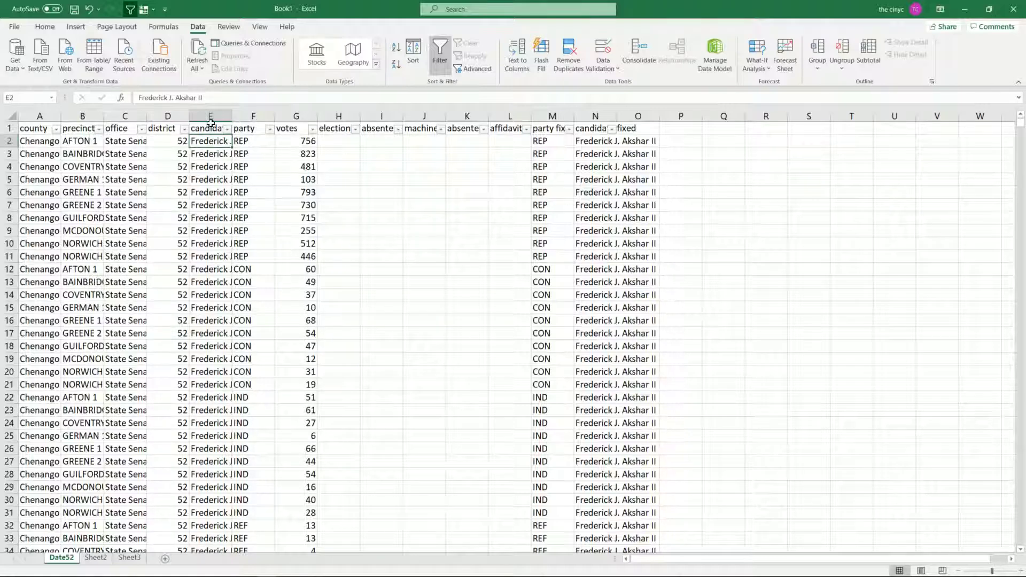
pyautogui.tripleClick(202, 97)
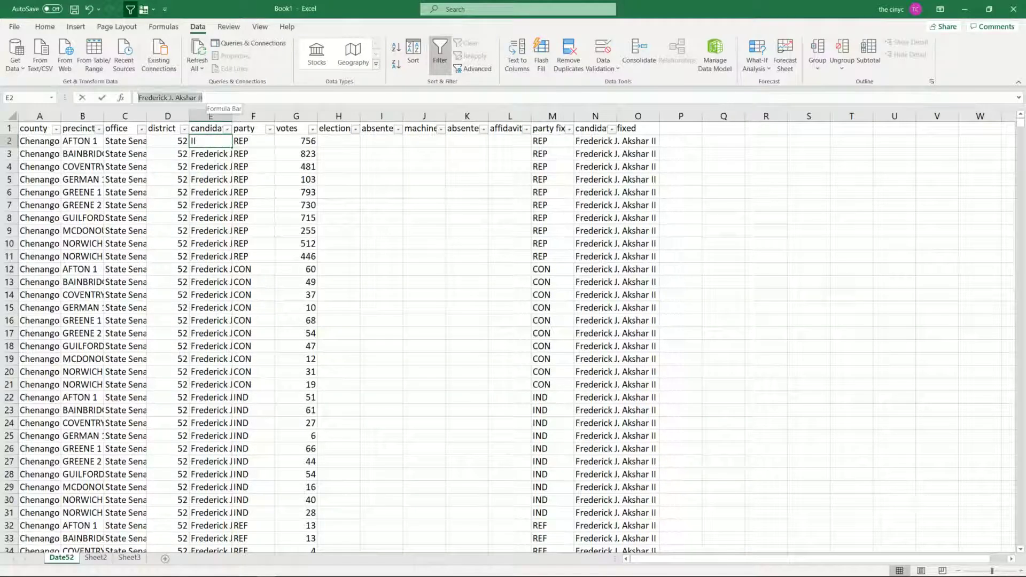
pyautogui.press('Escape')
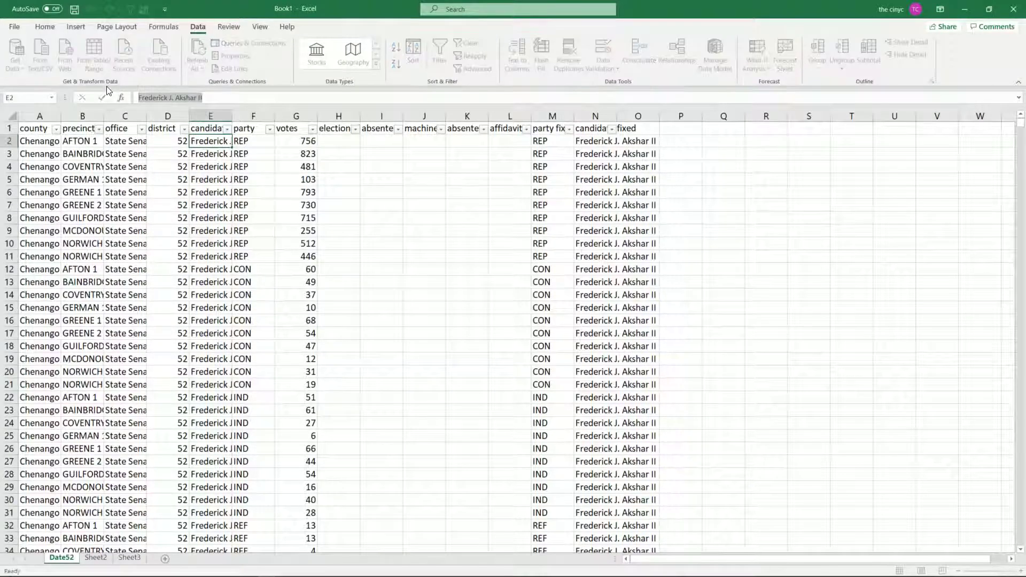
pyautogui.hotkey('ctrl', 'h')
pyautogui.hotkey('ctrl', 'v')
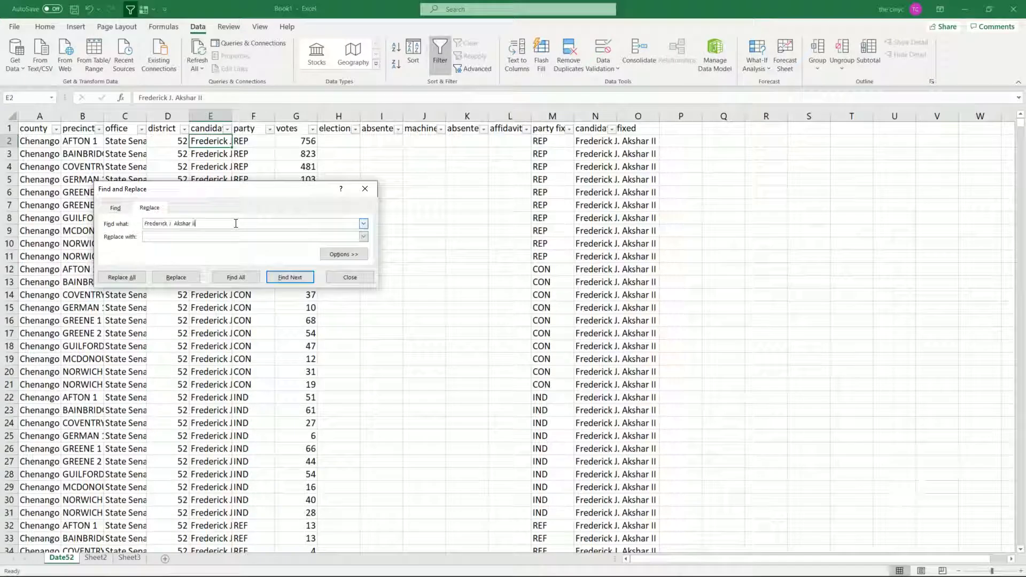
pyautogui.click(213, 237)
pyautogui.hotkey('ctrl', 'v')
pyautogui.click(126, 282)
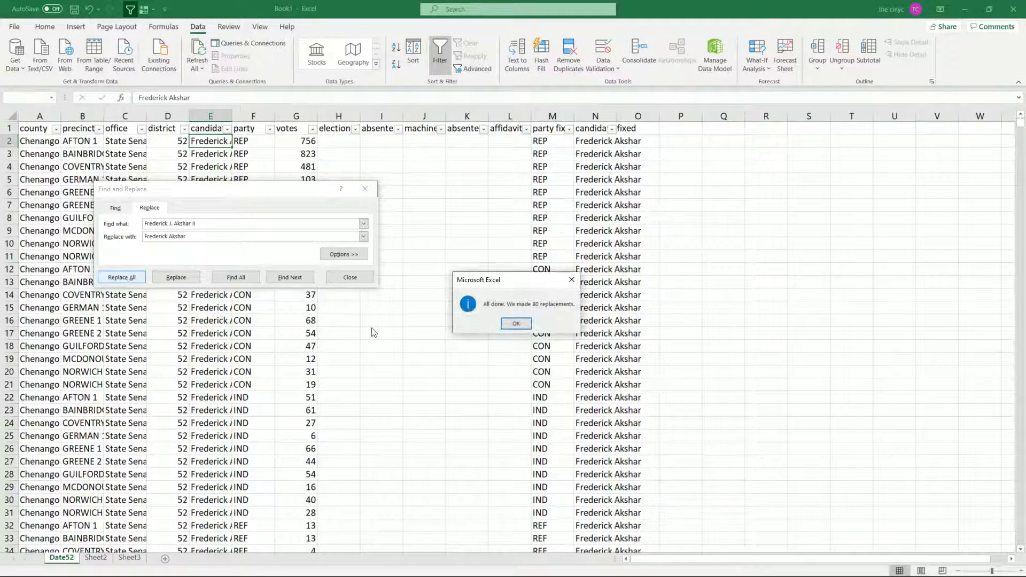
pyautogui.click(519, 324)
# Try to replace all occurrences of "Frederick J Akshar II", without the period, with "Frederick Akshar".
pyautogui.click(176, 223)
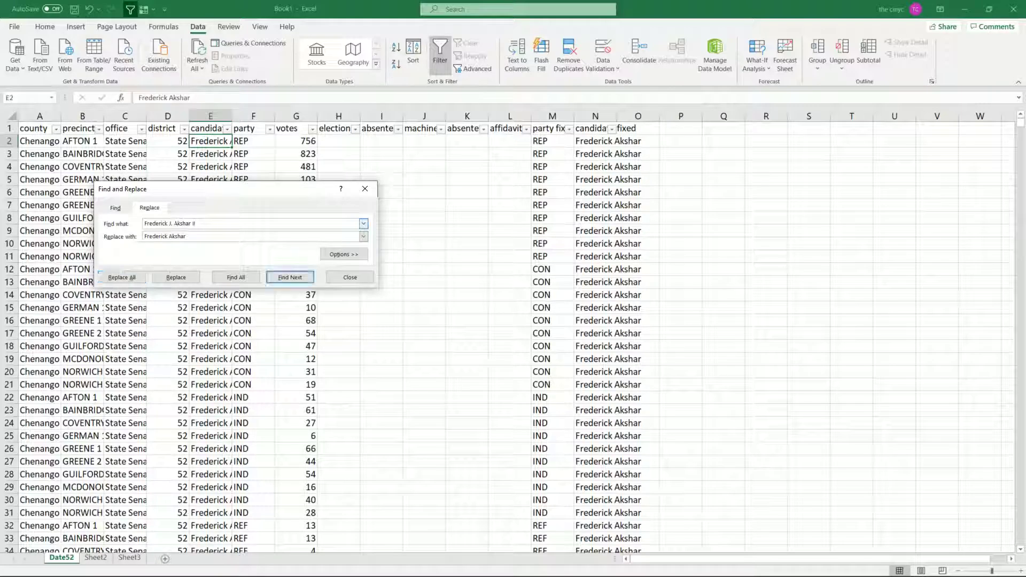
pyautogui.press('BackSpace')
pyautogui.press('BackSpace')
pyautogui.click(121, 278)
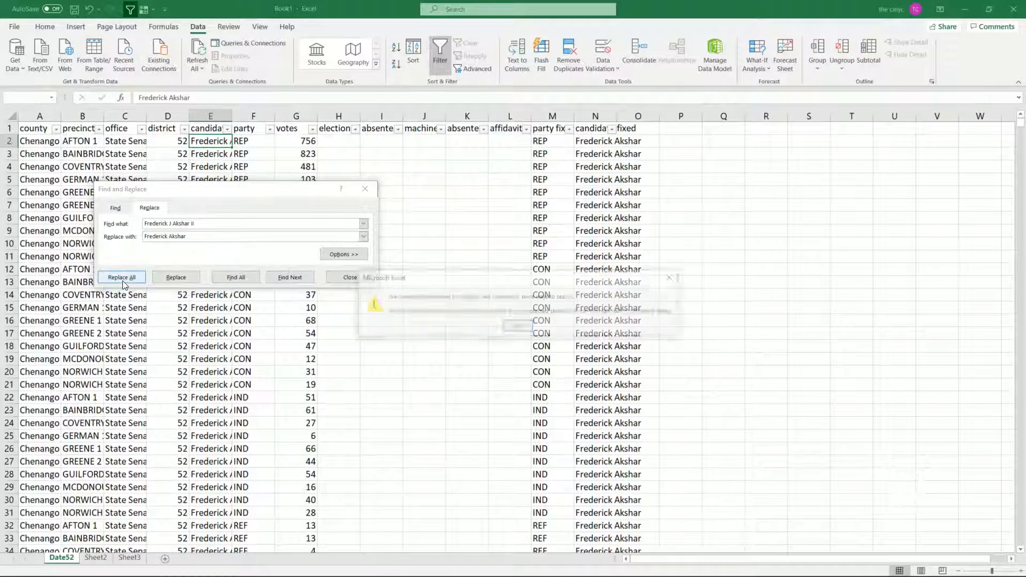
pyautogui.click(516, 327)
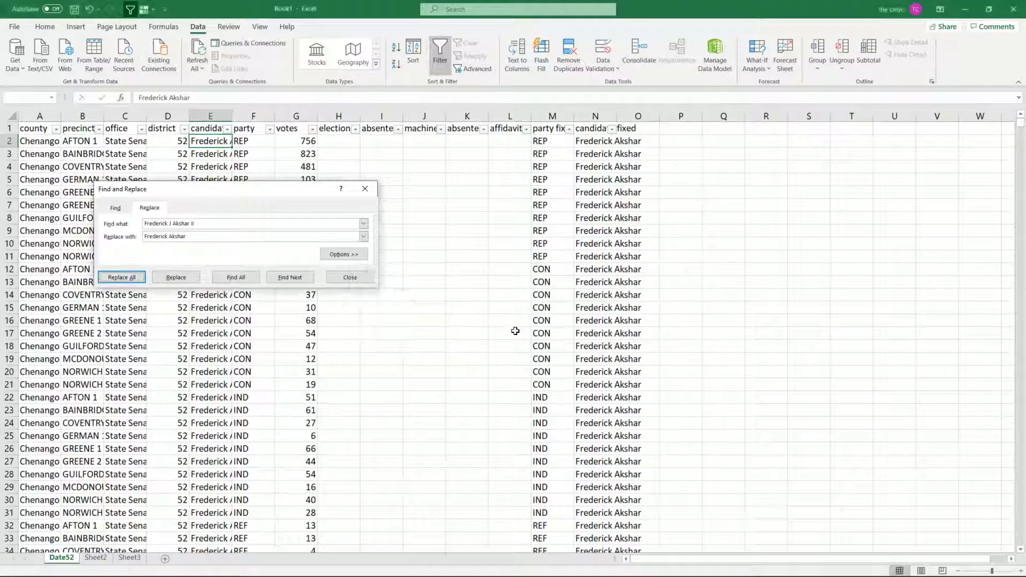
# Recheck the candidate filter values and try to replace all "Frederick J Akshar, II" entries with "Frederick Akshar".
pyautogui.click(228, 129)
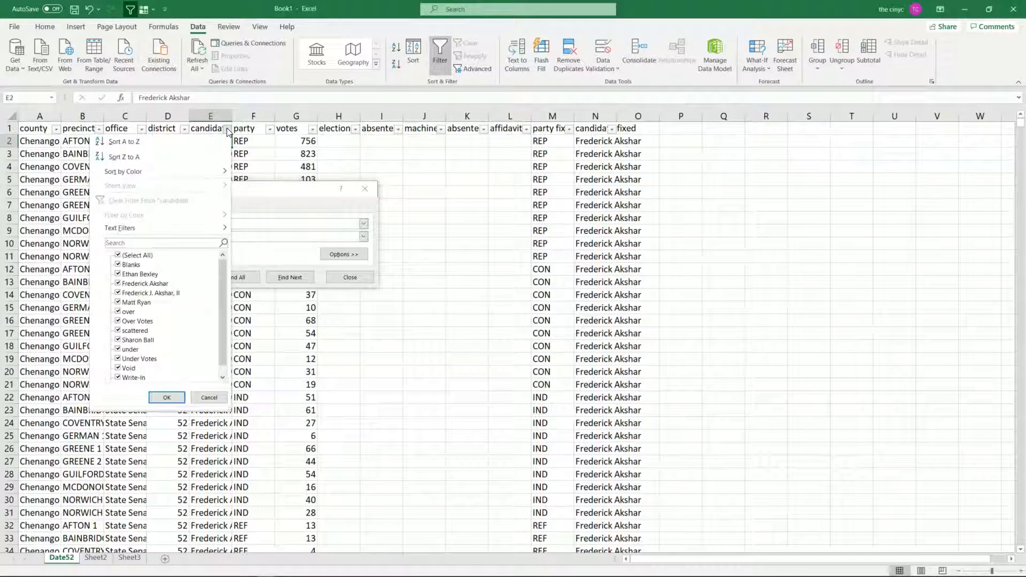
pyautogui.click(227, 130)
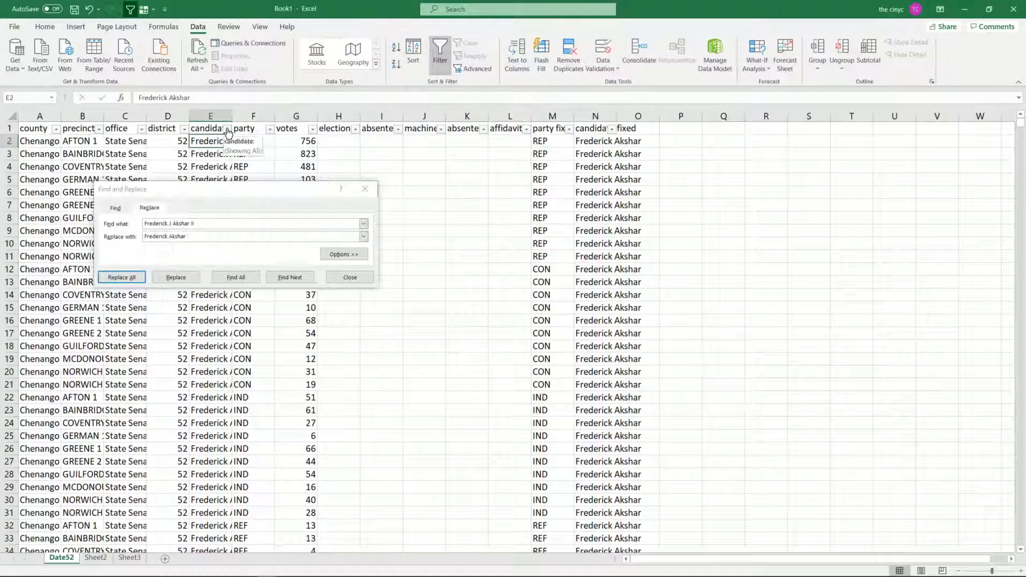
pyautogui.click(196, 224)
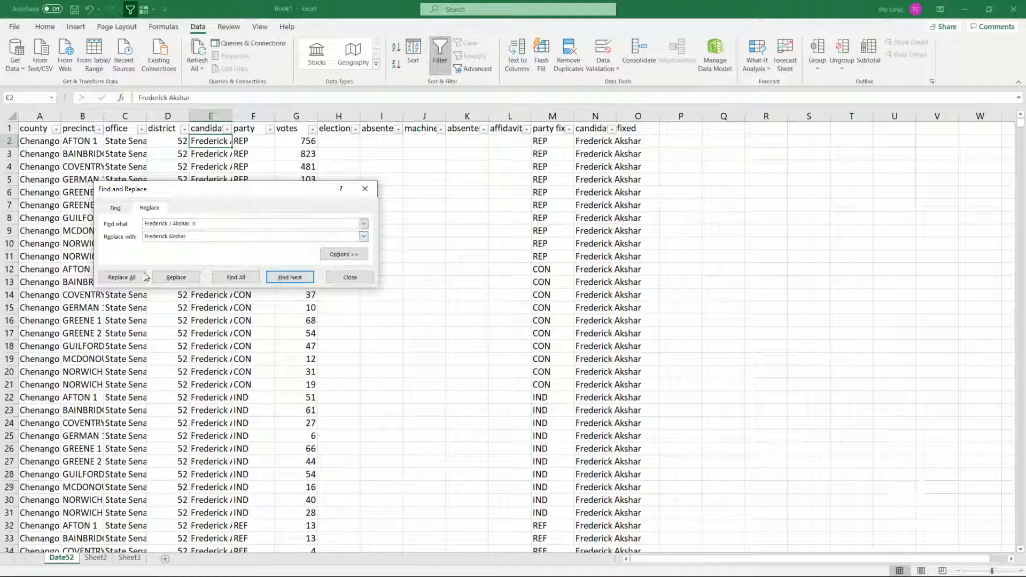
pyautogui.click(124, 278)
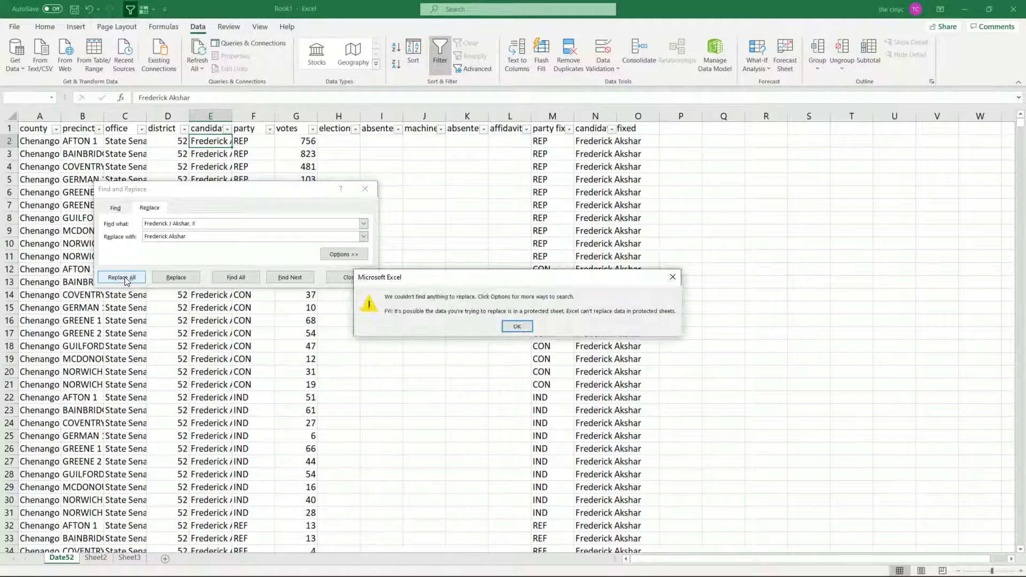
pyautogui.click(516, 327)
# Replace all "Frederick J. Akshar, II" entries with "Frederick Akshar", check the candidate filter values, and close Find and Replace.
pyautogui.click(235, 219)
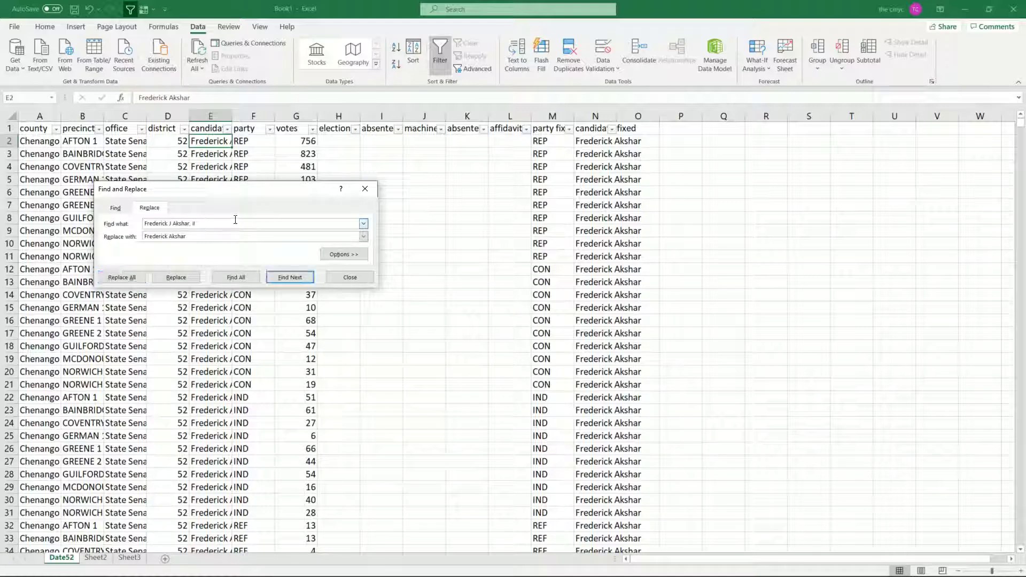
pyautogui.press('Left')
pyautogui.write('.')
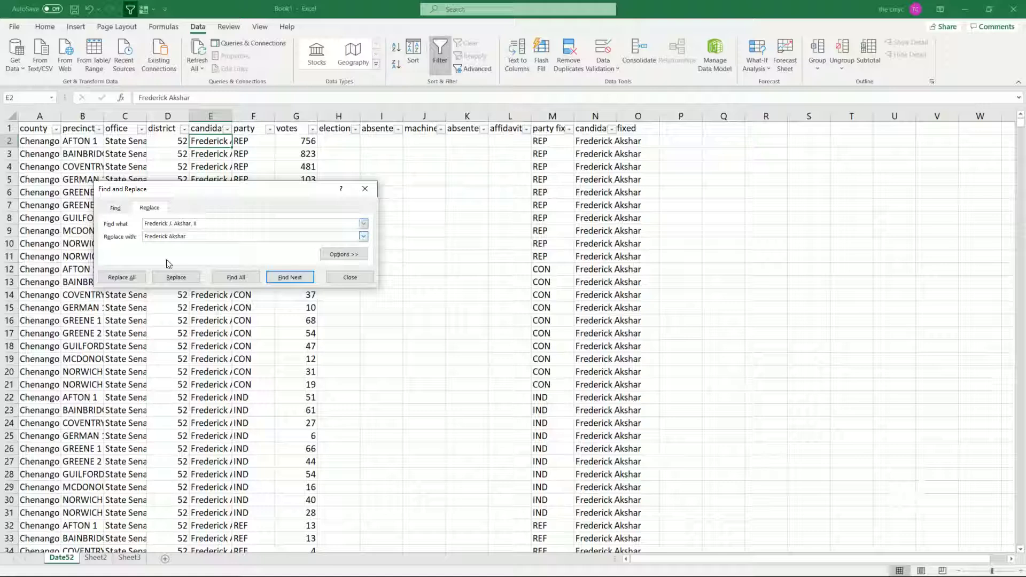
pyautogui.click(126, 278)
pyautogui.click(517, 323)
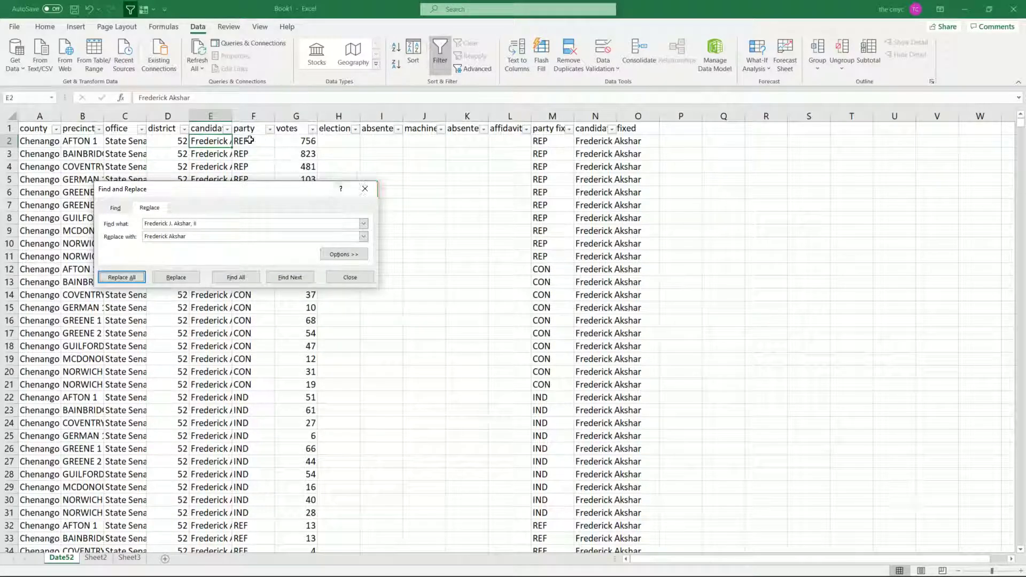
pyautogui.click(227, 129)
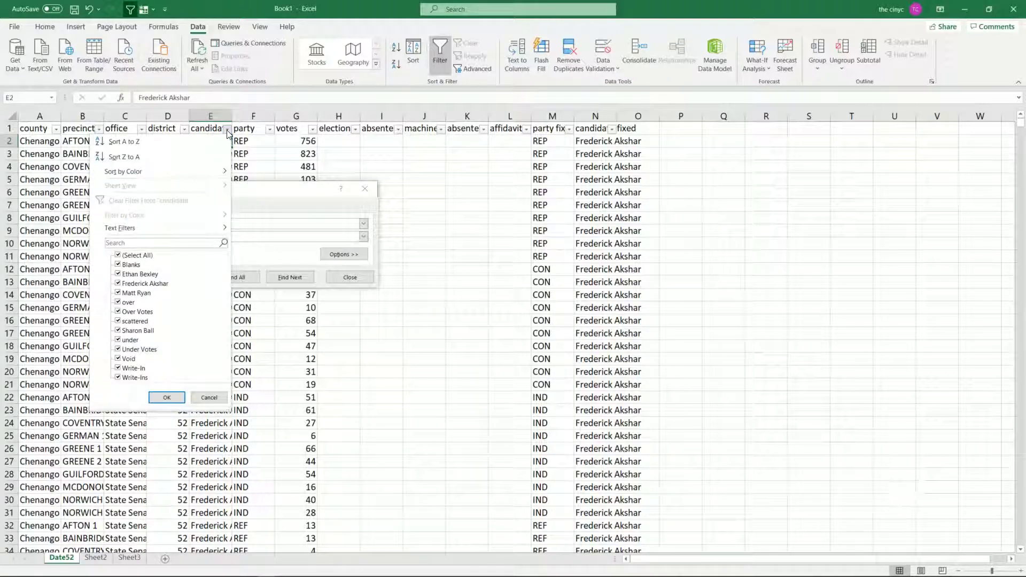
pyautogui.click(228, 130)
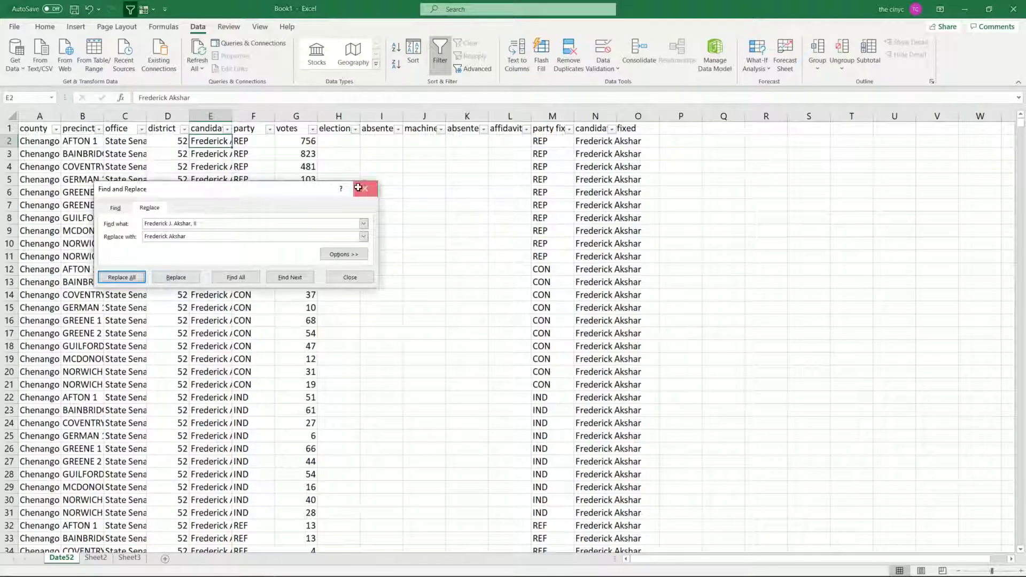
pyautogui.click(365, 189)
# Filter the candidate column to only the write-in candidate listed between Blanks and Frederick Akshar.
pyautogui.click(228, 130)
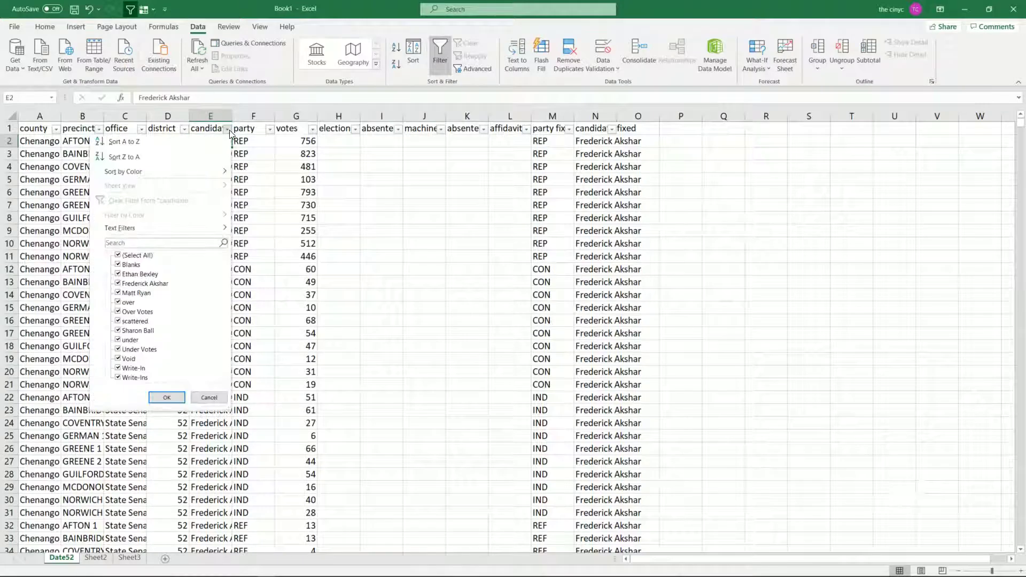
pyautogui.click(119, 257)
pyautogui.click(119, 281)
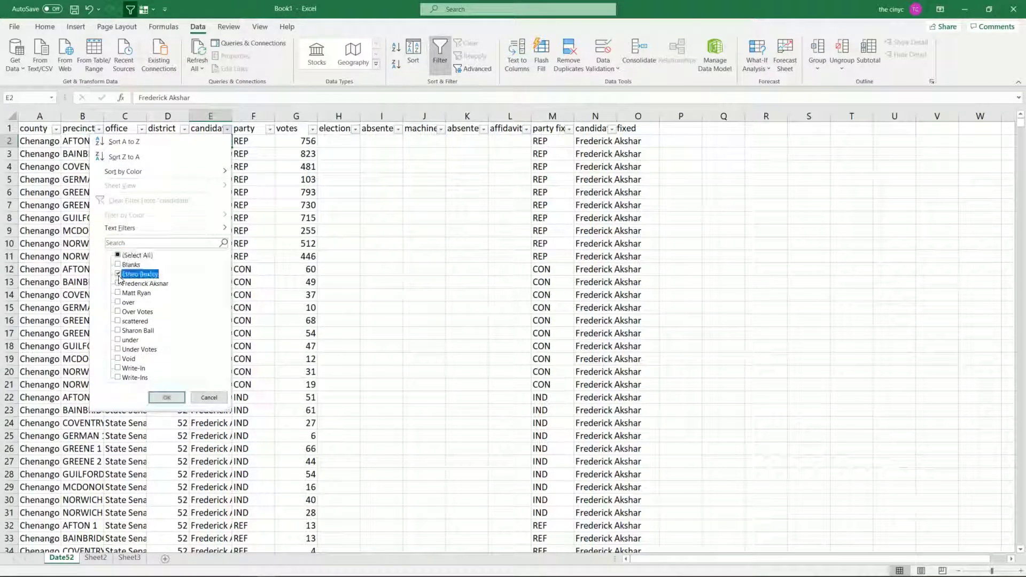
pyautogui.click(167, 397)
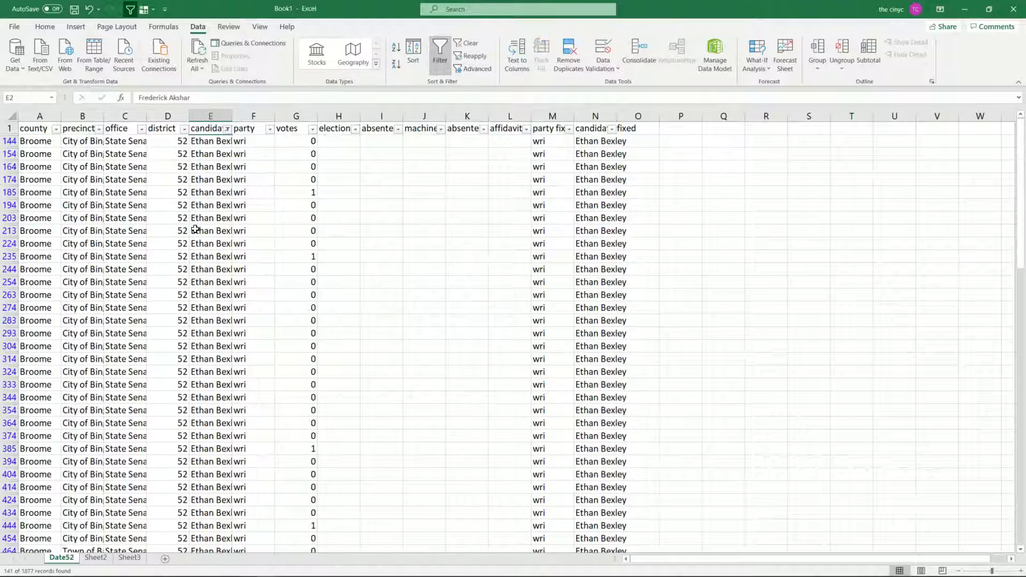
# Replace the candidate name with Write-Ins in all filtered rows of the candidate column, from E144 down.
pyautogui.click(211, 143)
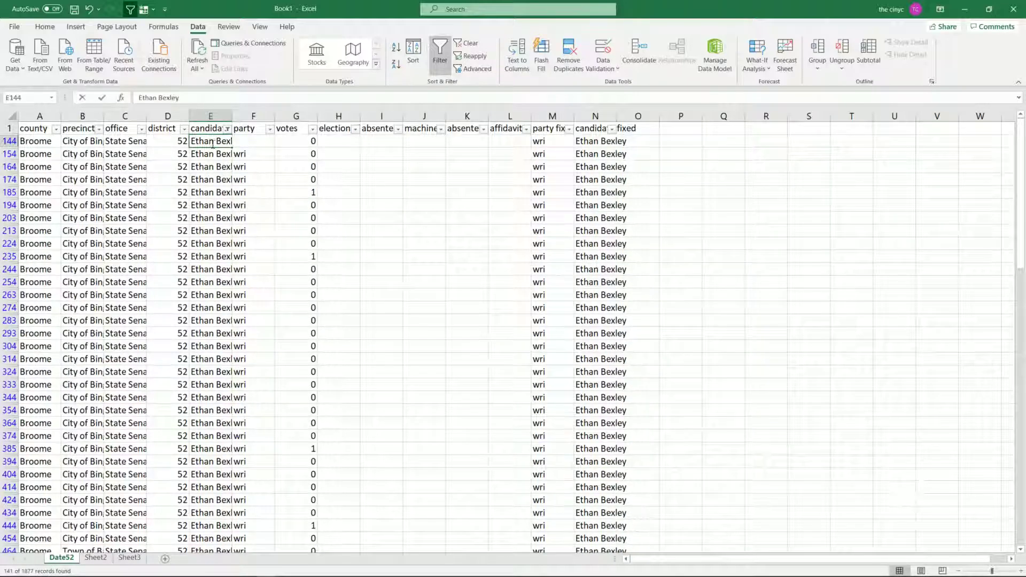
pyautogui.write('Write-Ins')
pyautogui.press('Return')
pyautogui.click(211, 143)
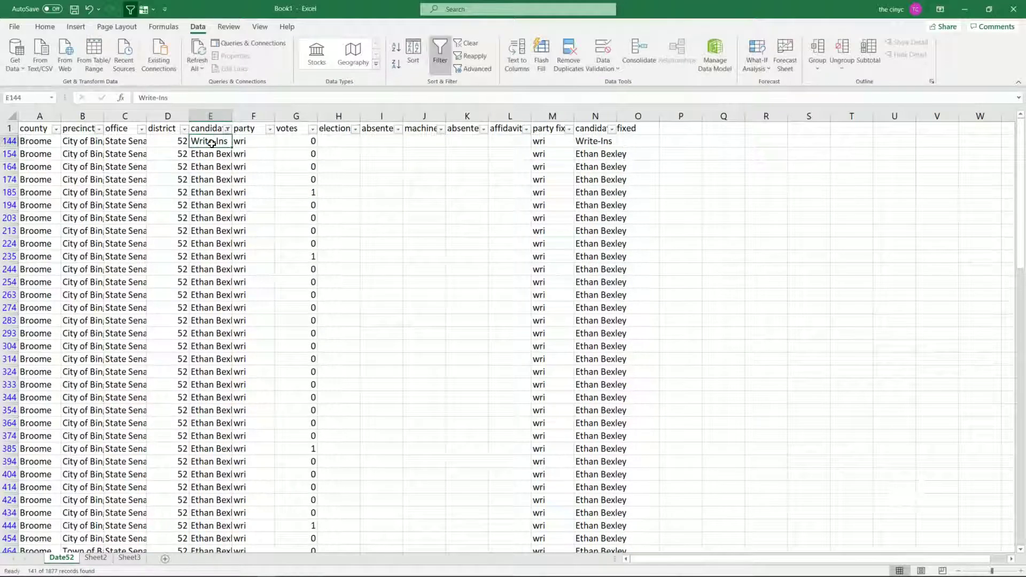
pyautogui.hotkey('ctrl', 'c')
pyautogui.moveTo(211, 154); pyautogui.dragTo(216, 535)
pyautogui.hotkey('ctrl', 'v')
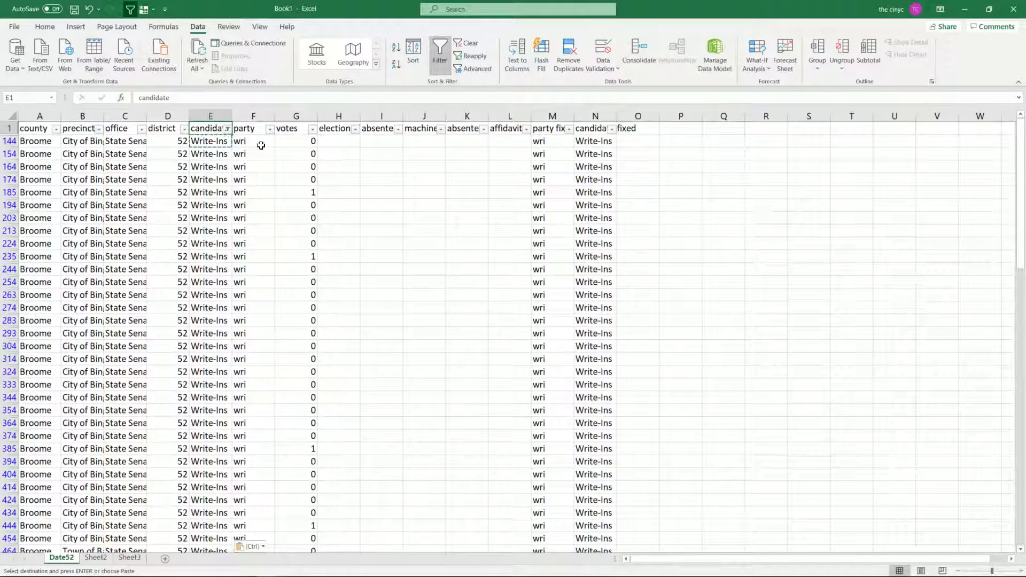
# Filter the candidate column to only the write-in candidate listed between Frederick Akshar and over.
pyautogui.click(228, 129)
pyautogui.click(229, 129)
pyautogui.click(229, 129)
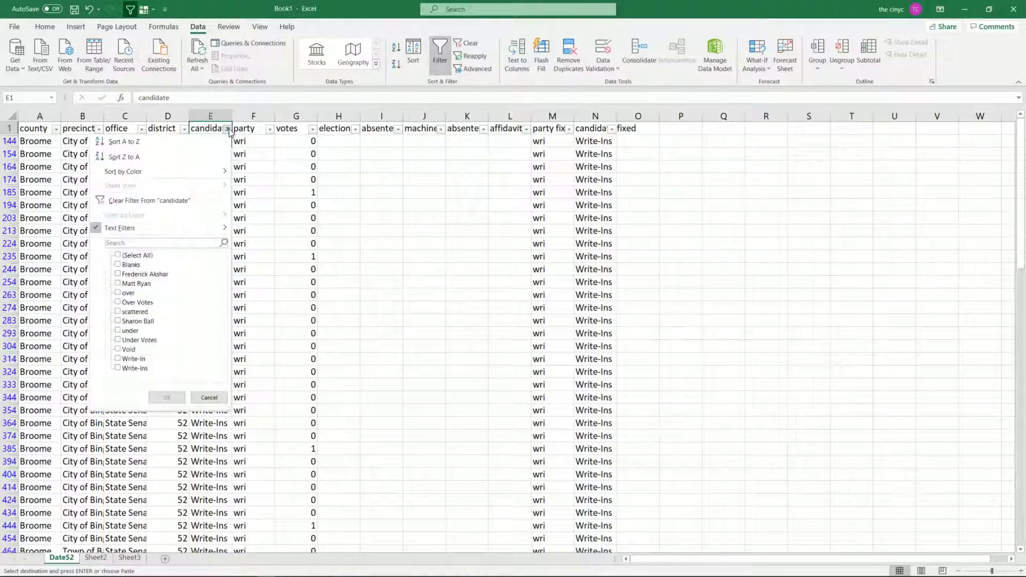
pyautogui.click(118, 284)
pyautogui.click(169, 397)
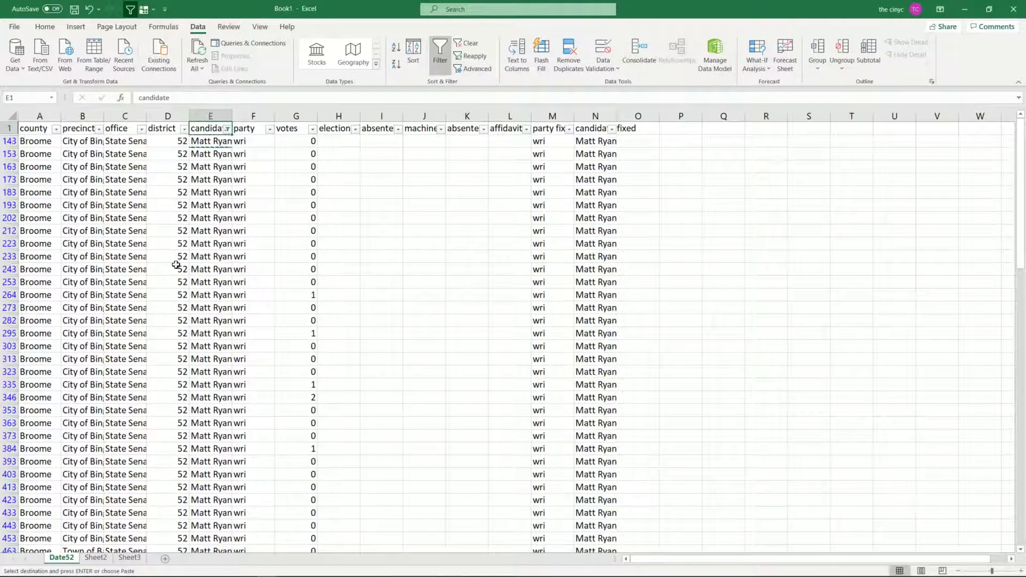
# Overwrite the candidate name with Write-Ins in every filtered row from E143 down, and return to the column's header.
pyautogui.click(213, 145)
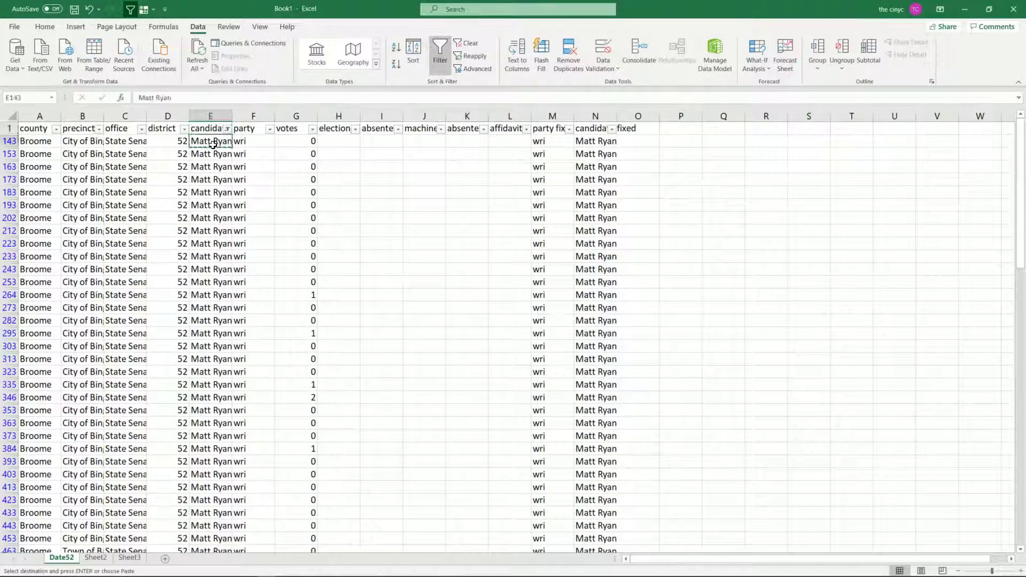
pyautogui.write('Write-Ins')
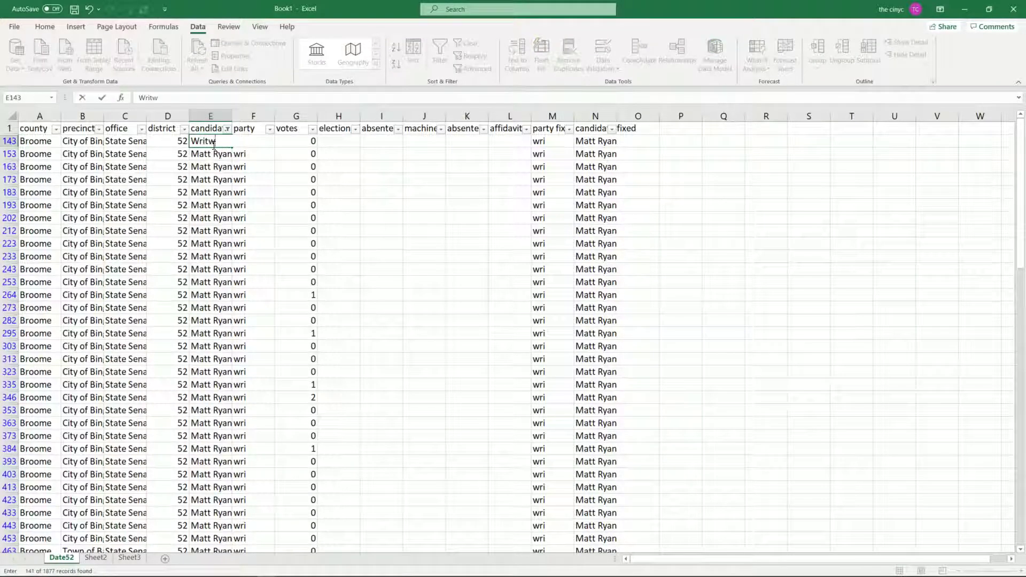
pyautogui.hotkey('ctrl', 'Return')
pyautogui.hotkey('ctrl', 'c')
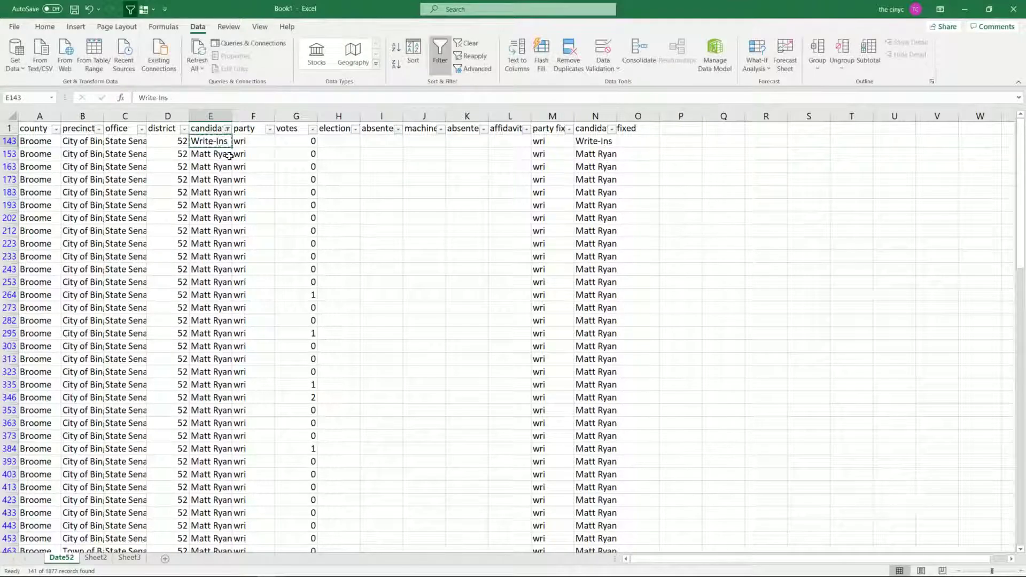
pyautogui.moveTo(213, 153); pyautogui.dragTo(205, 538)
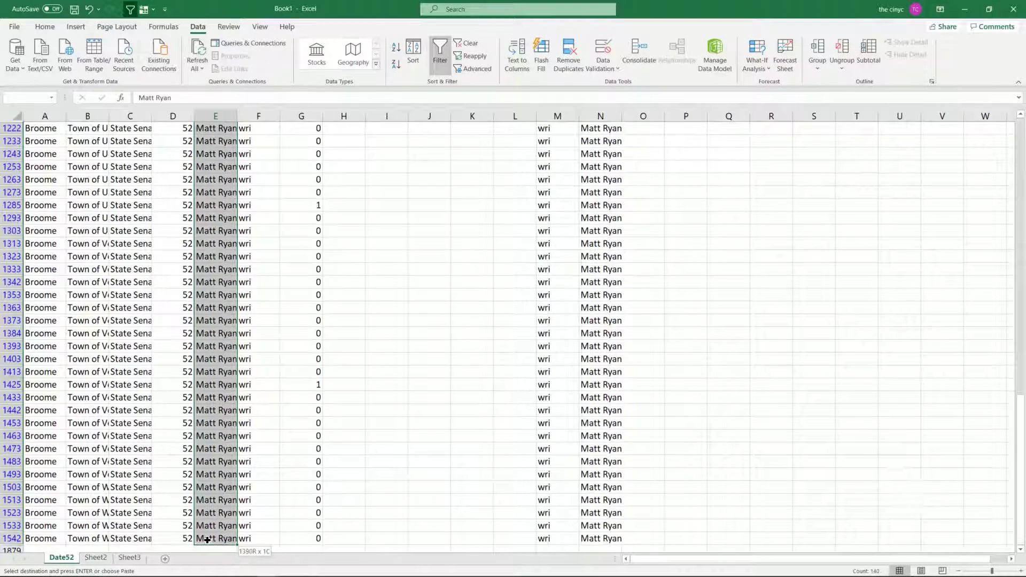
pyautogui.hotkey('ctrl', 'v')
pyautogui.hotkey('ctrl', 'Up')
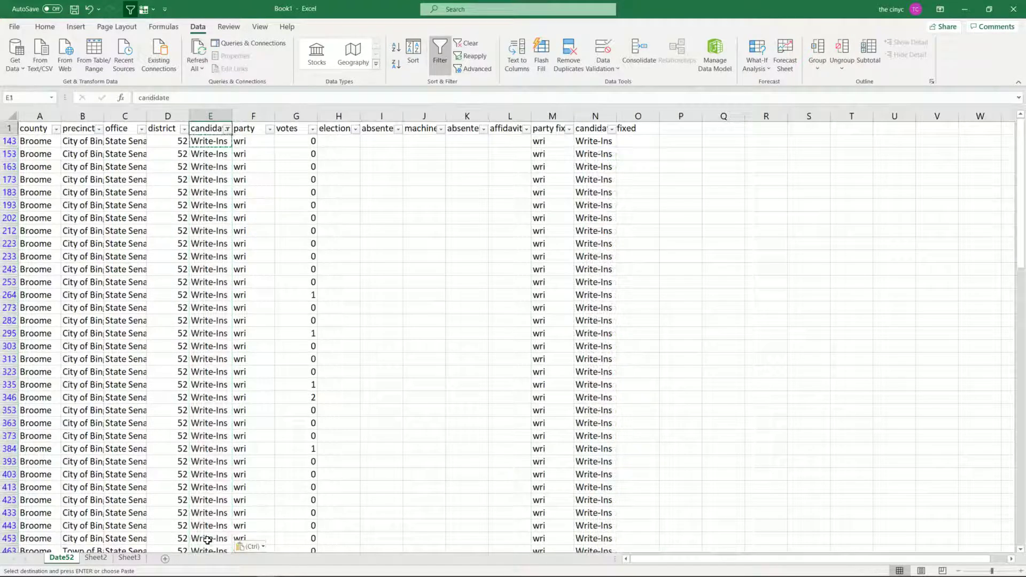
# Filter the candidate column to only the write-in candidate listed between scattered and under.
pyautogui.click(228, 130)
pyautogui.click(229, 129)
pyautogui.click(228, 130)
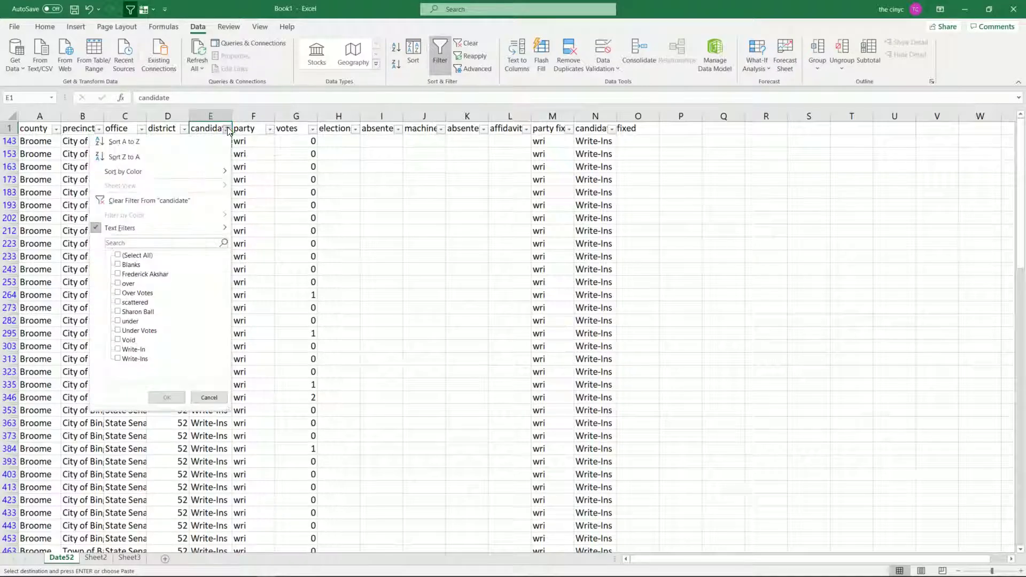
pyautogui.click(138, 311)
pyautogui.click(171, 397)
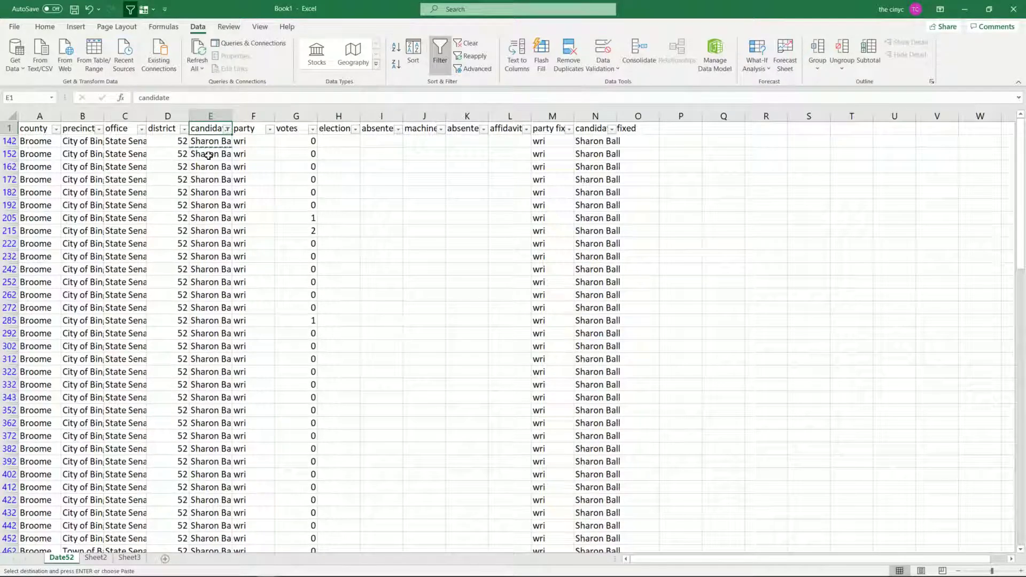
# Replace the candidate name with Write-Ins in all filtered rows of the candidate column, from E142 down.
pyautogui.click(206, 145)
pyautogui.write('Write-Ins')
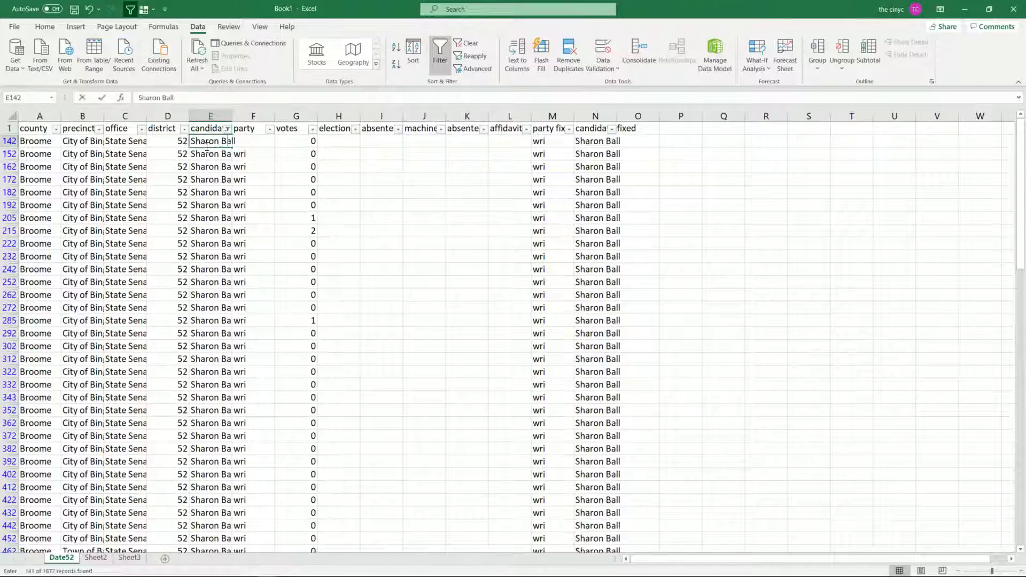
pyautogui.press('Return')
pyautogui.click(205, 145)
pyautogui.hotkey('ctrl', 'c')
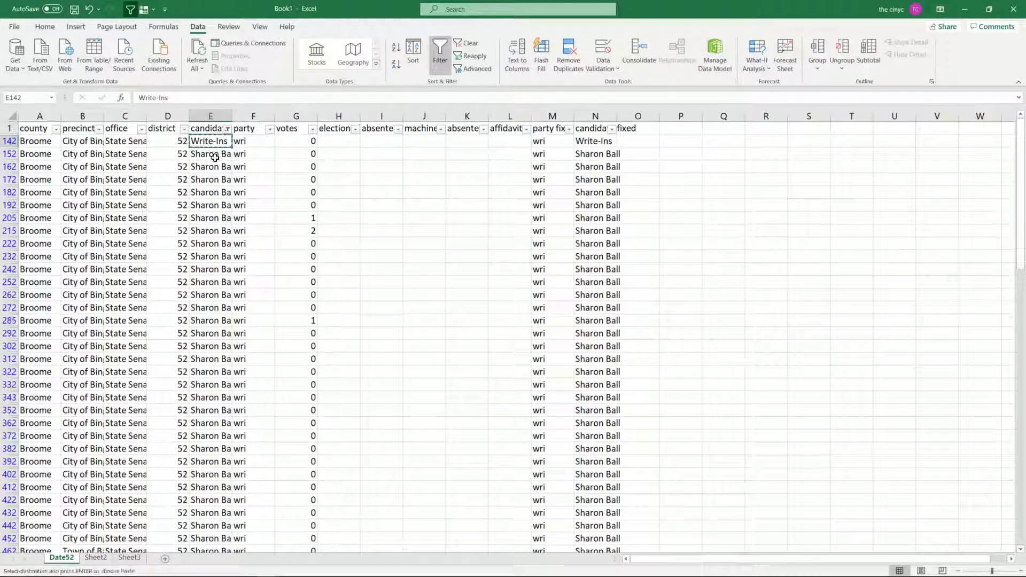
pyautogui.moveTo(208, 155); pyautogui.dragTo(203, 536)
pyautogui.hotkey('ctrl', 'v')
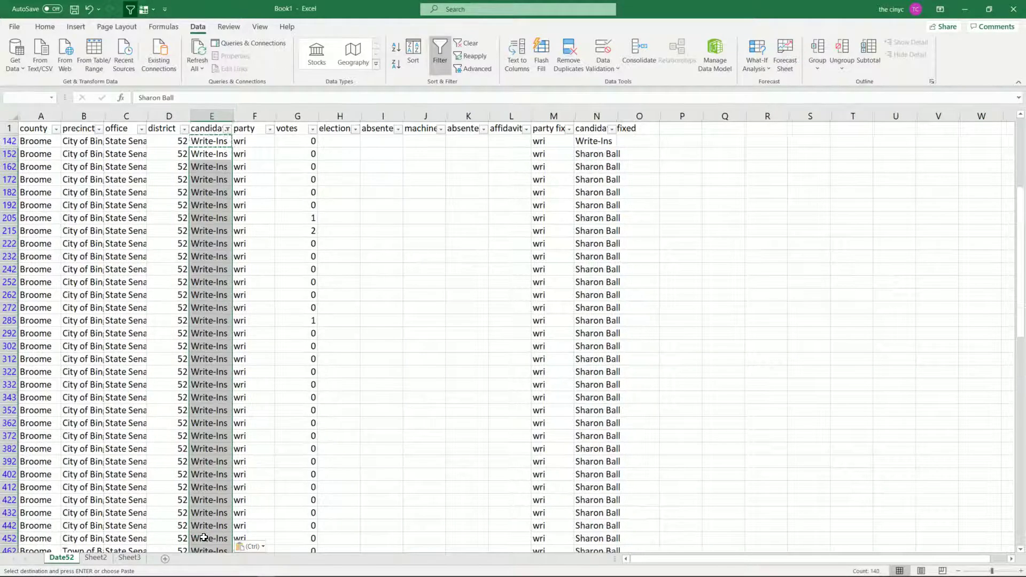
pyautogui.click(227, 129)
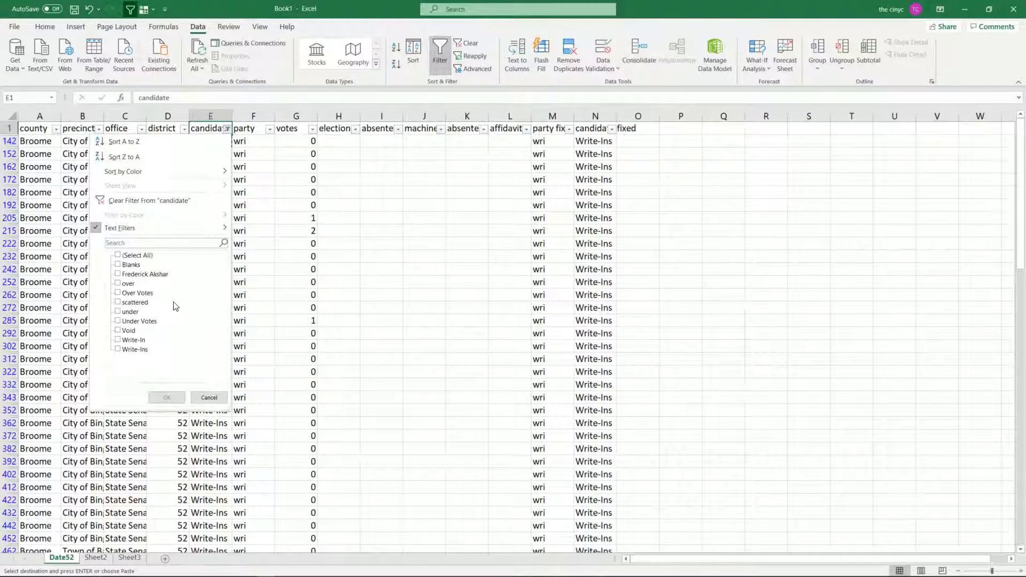
pyautogui.click(209, 397)
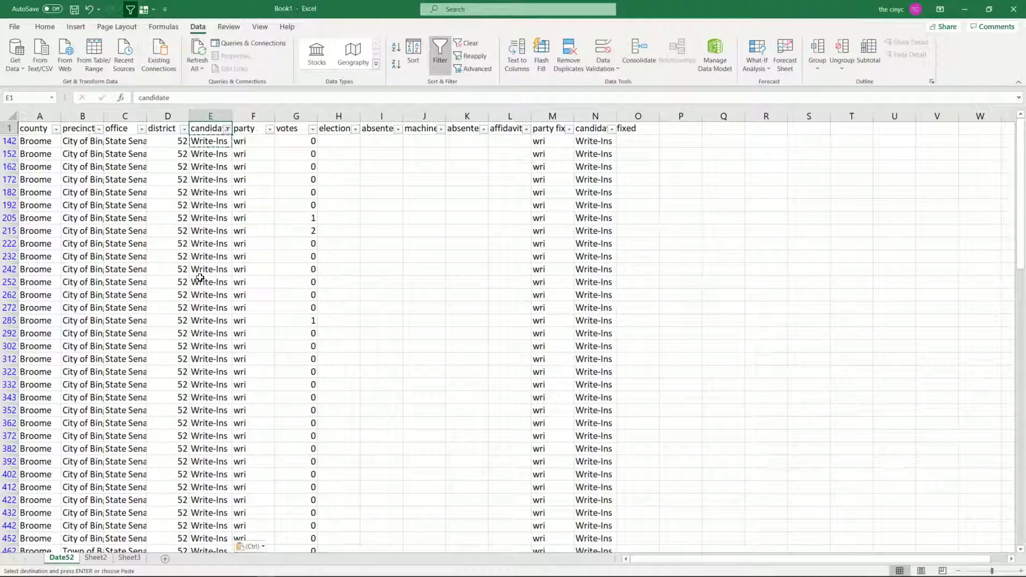
pyautogui.hotkey('ctrl', 'h')
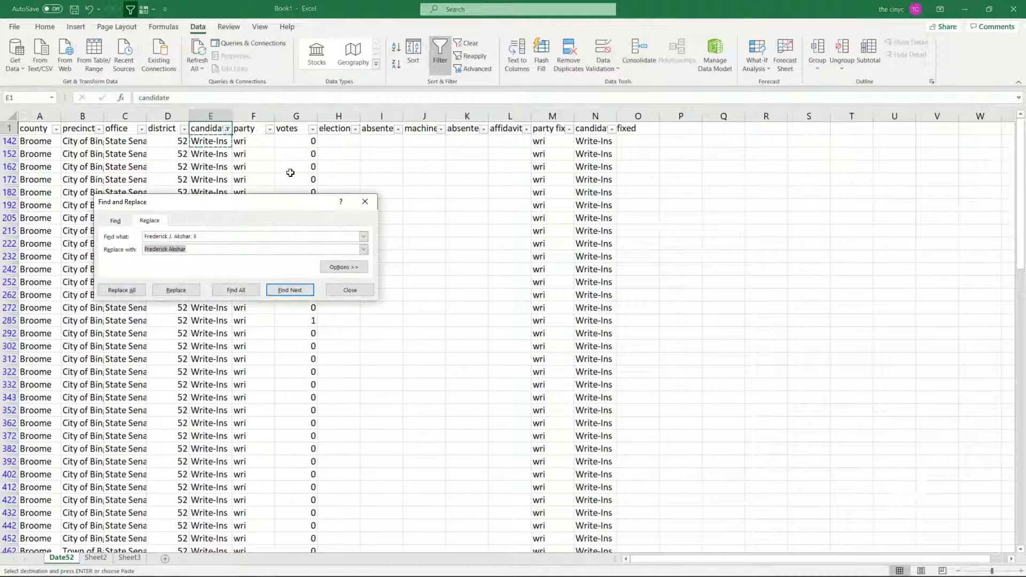
pyautogui.click(210, 141)
pyautogui.hotkey('ctrl', 'v')
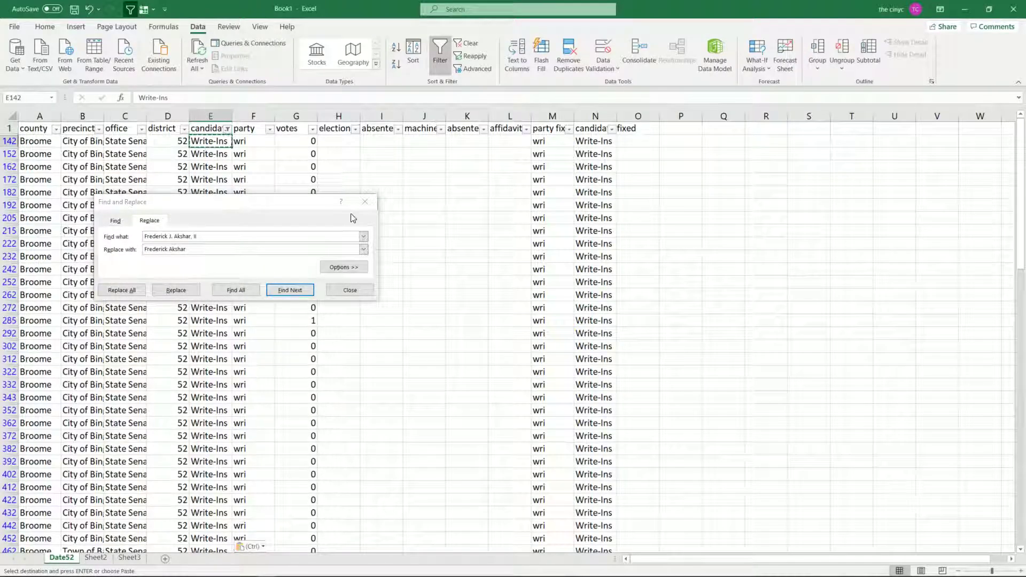
pyautogui.click(365, 201)
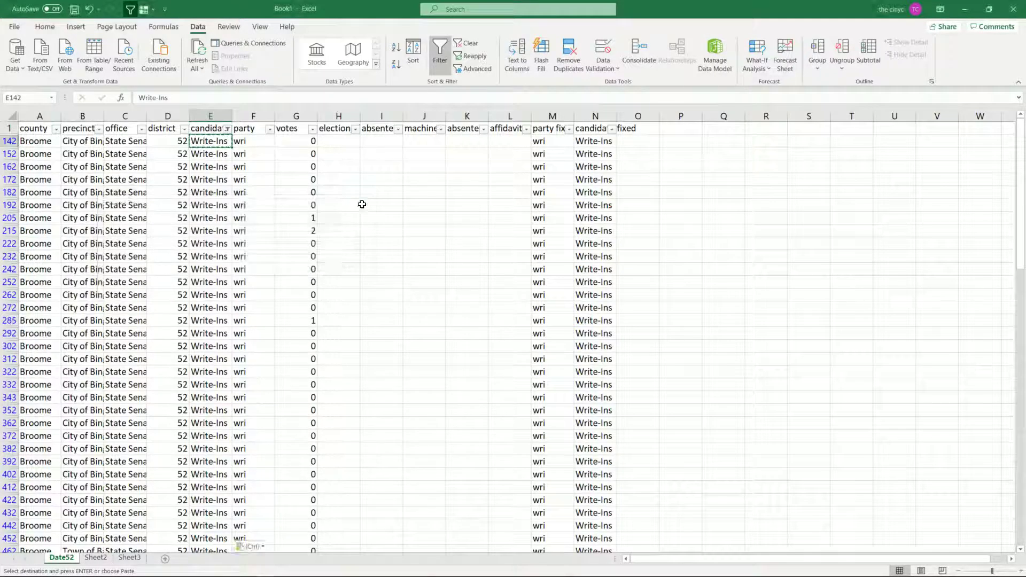
# Show all candidates in the candidate column again and replace every Write-In in the sheet with Write-Ins.
pyautogui.click(227, 129)
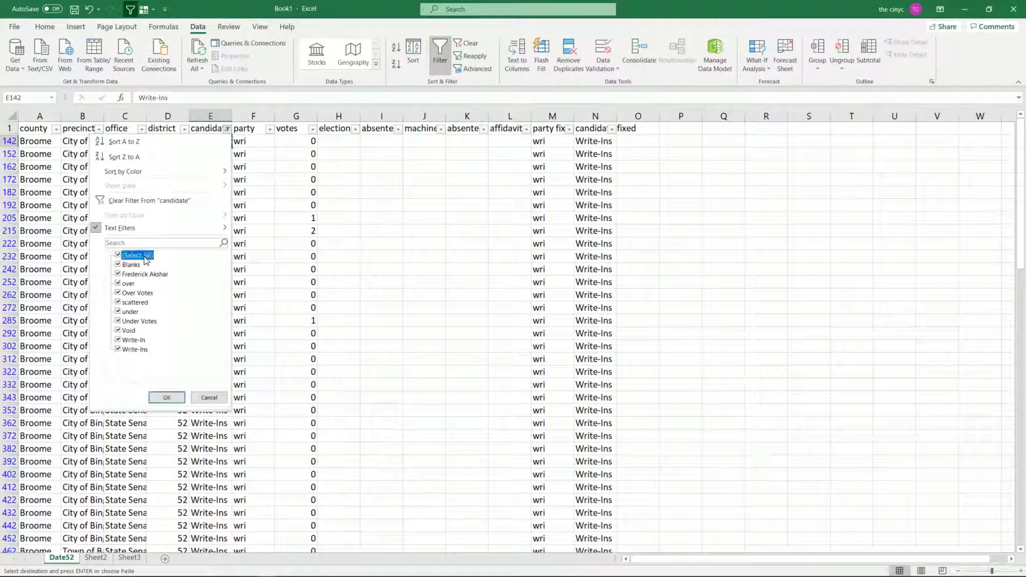
pyautogui.click(180, 400)
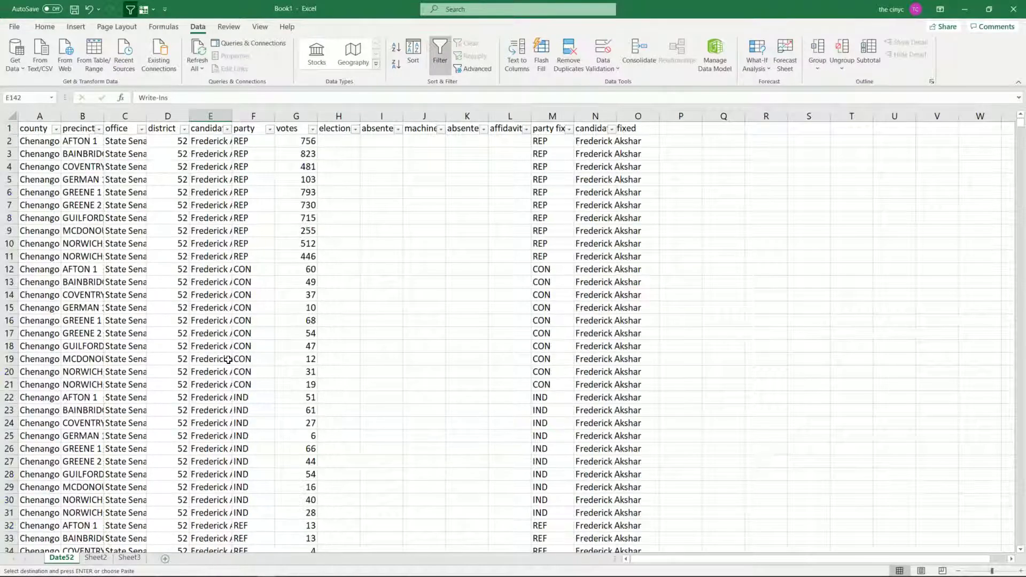
pyautogui.hotkey('ctrl', 'h')
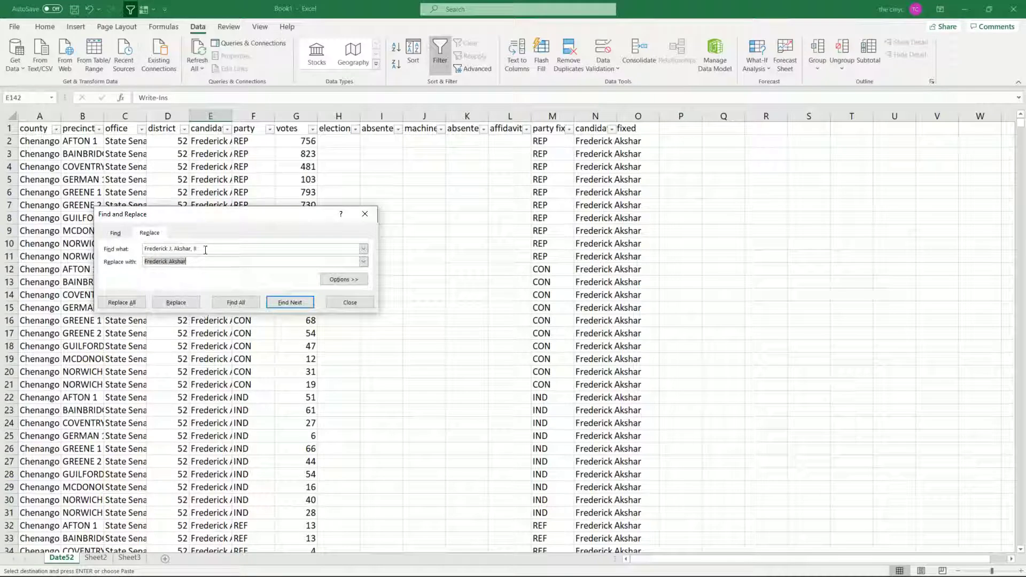
pyautogui.press('BackSpace')
pyautogui.hotkey('shift', 'Tab')
pyautogui.write('Wit')
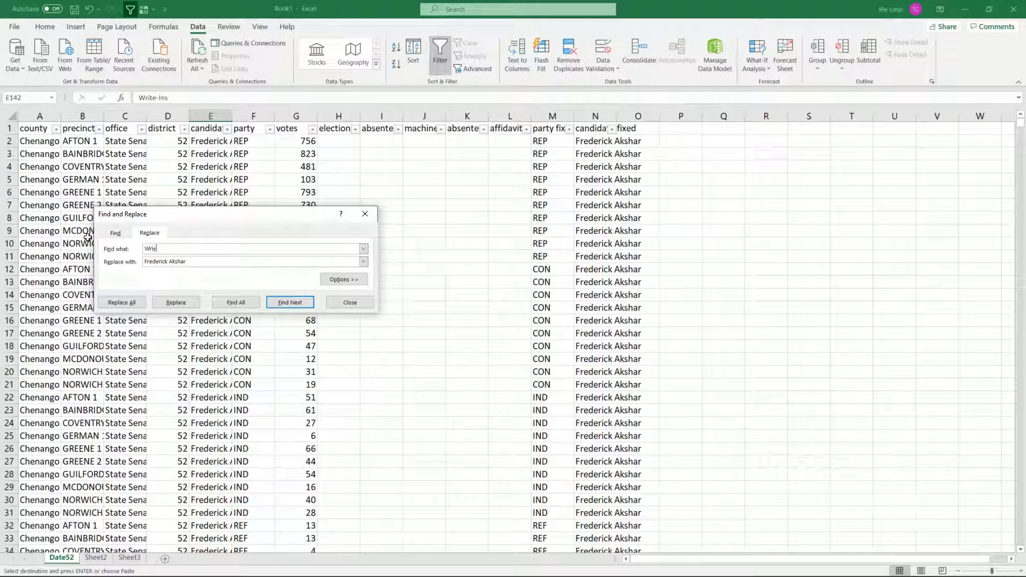
pyautogui.write('te-In')
pyautogui.press('Tab')
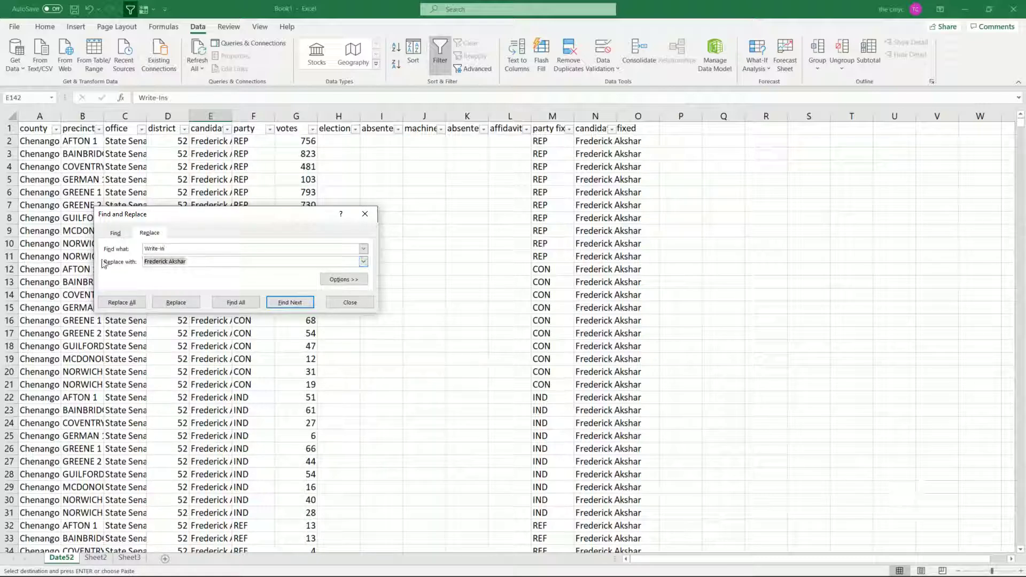
pyautogui.write('Write-Ins')
pyautogui.click(122, 303)
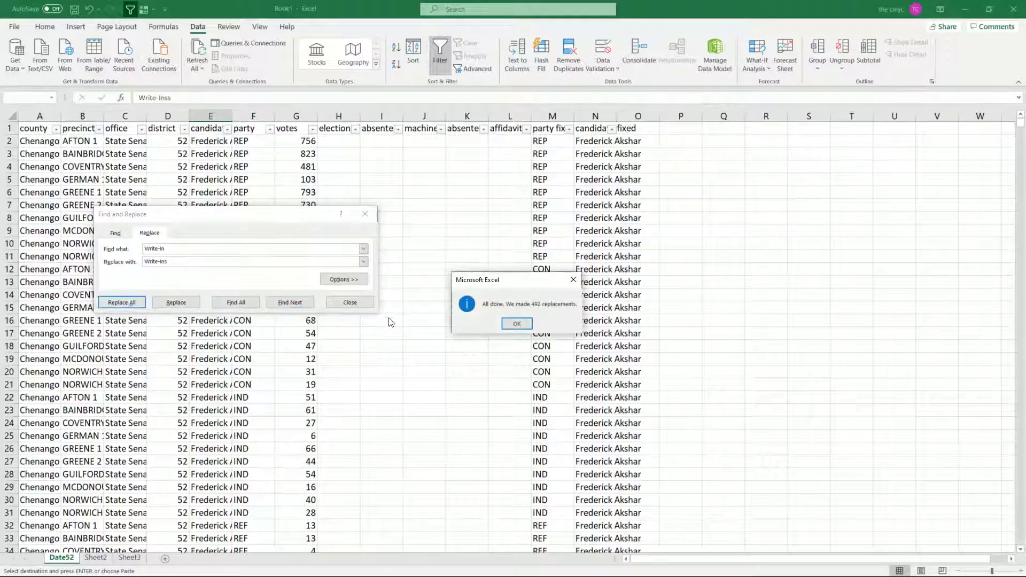
pyautogui.click(515, 326)
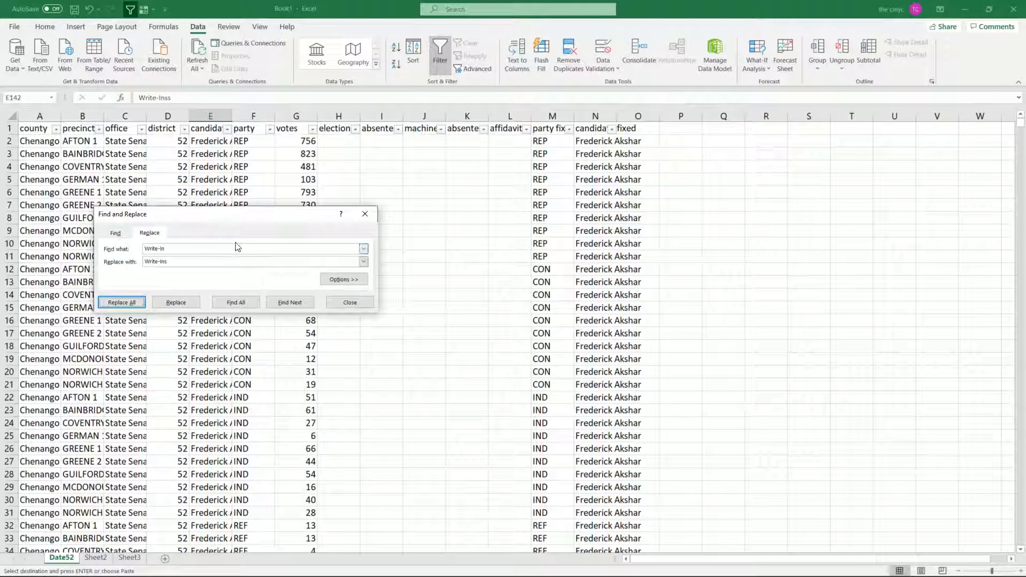
# Try to replace every occurrence of scattering in the sheet with Write-Ins.
pyautogui.moveTo(233, 246); pyautogui.dragTo(107, 253)
pyautogui.write('scattering')
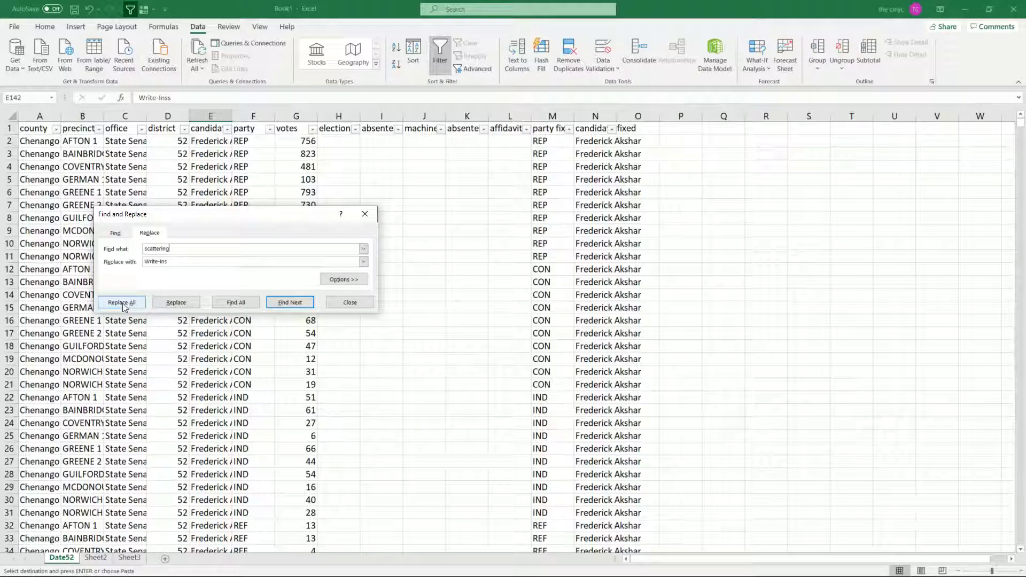
pyautogui.click(123, 303)
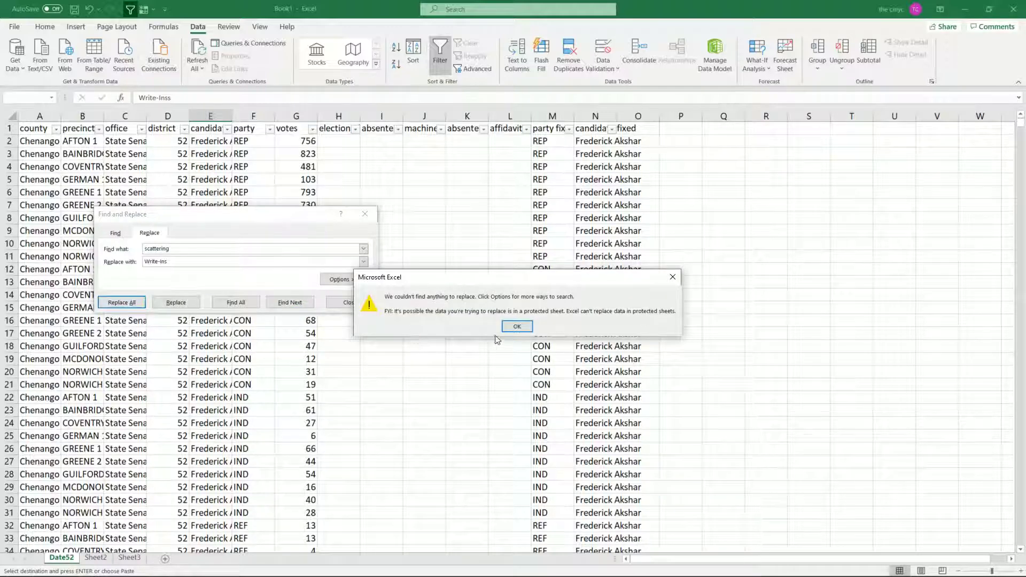
pyautogui.click(512, 326)
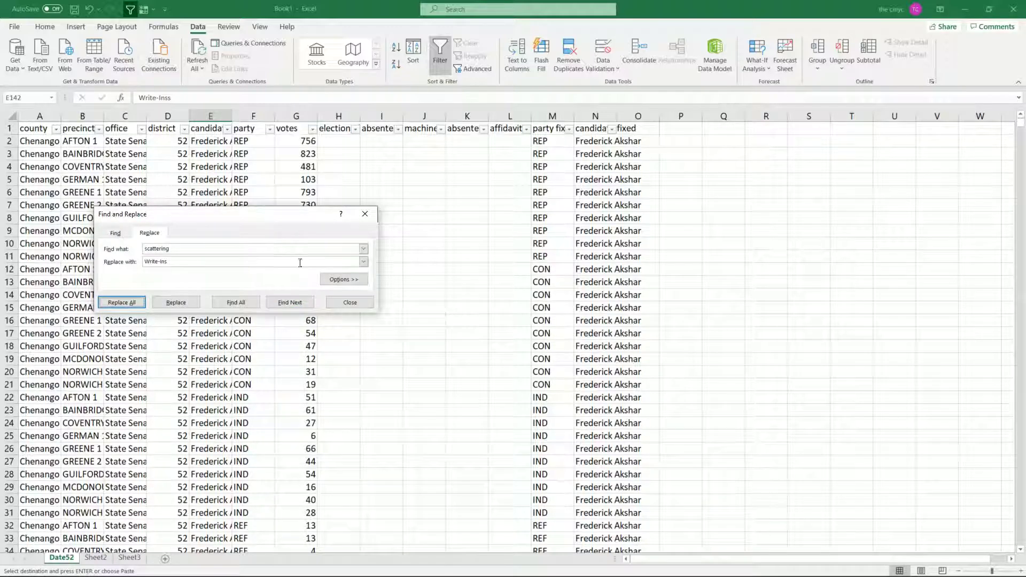
# Shorten the search text to scatter and replace every occurrence with Write-Ins.
pyautogui.click(258, 249)
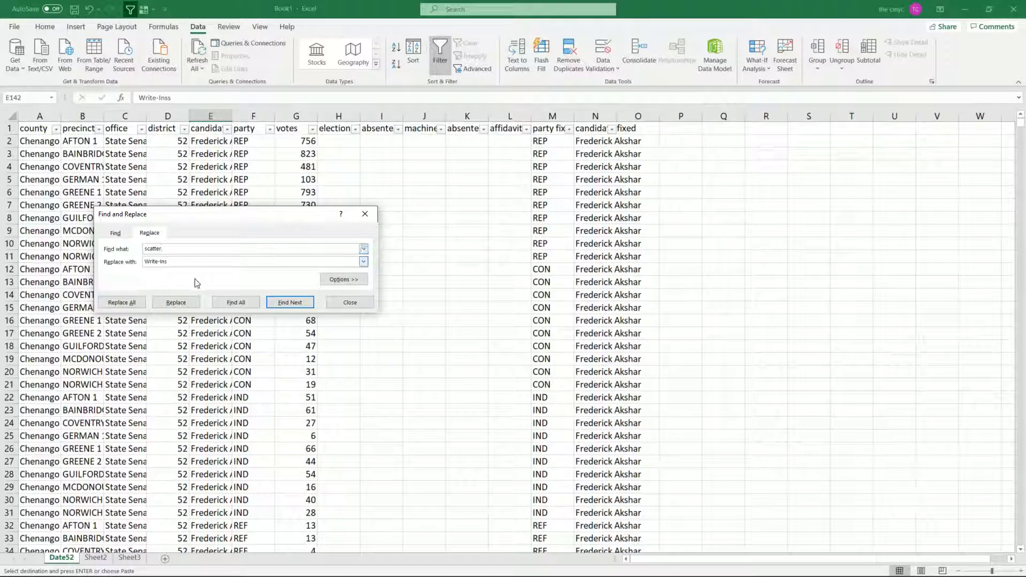
pyautogui.click(122, 302)
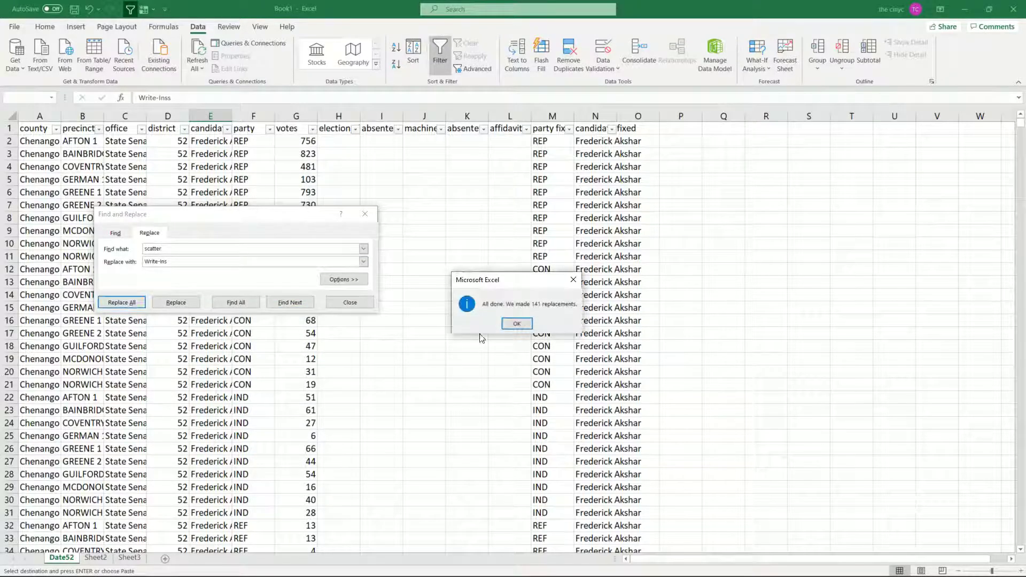
pyautogui.click(515, 324)
# Replace every Write-Inss in the sheet with Write-Ins and close the replace dialog.
pyautogui.doubleClick(223, 251)
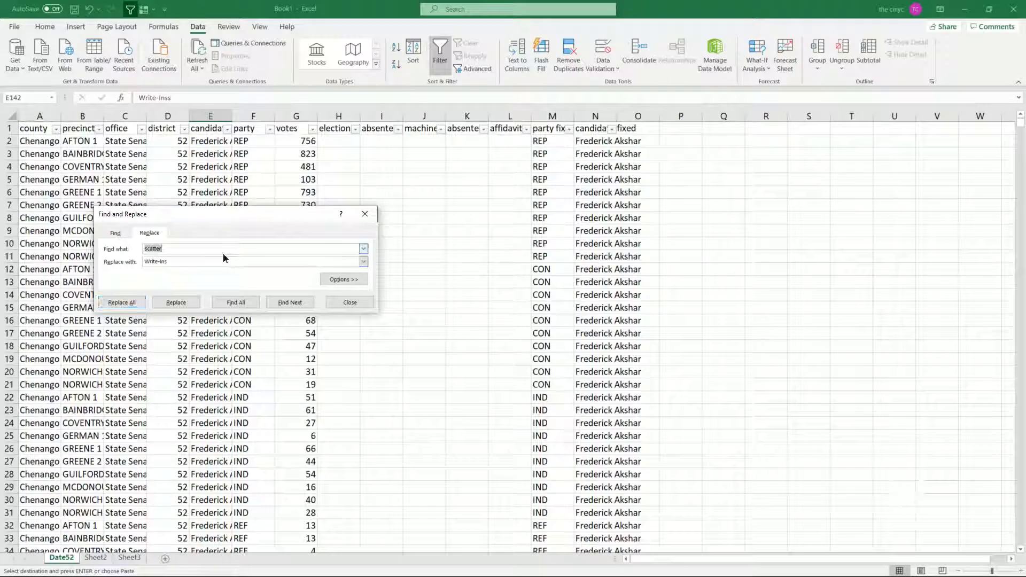
pyautogui.write('Writ')
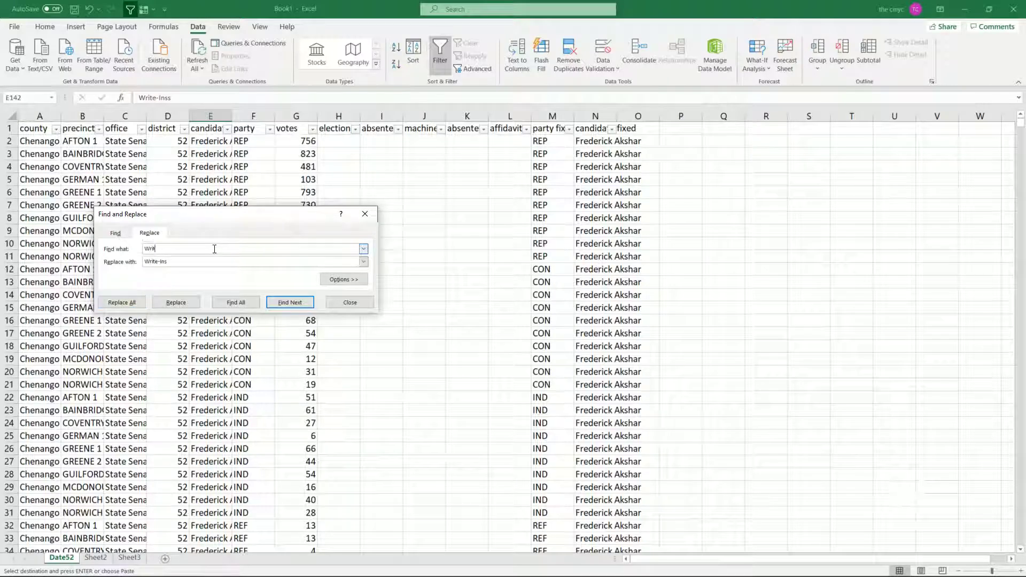
pyautogui.write('e-Inss')
pyautogui.click(122, 302)
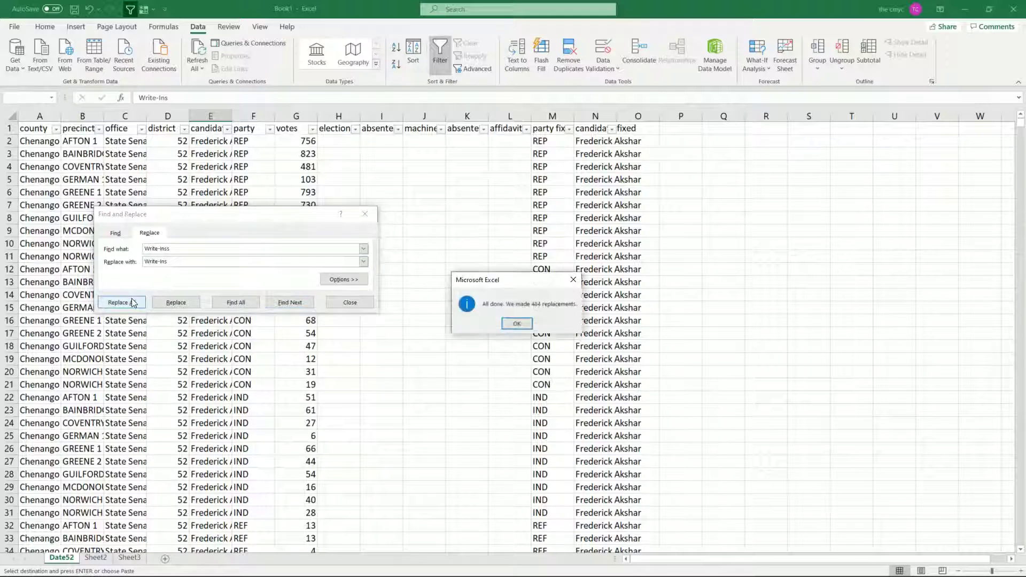
pyautogui.click(517, 324)
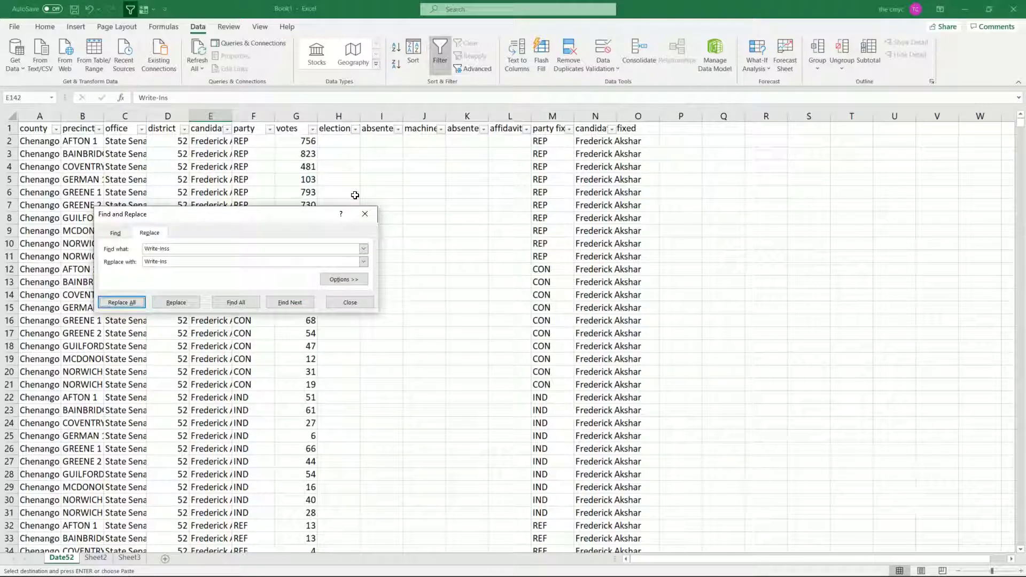
pyautogui.click(365, 216)
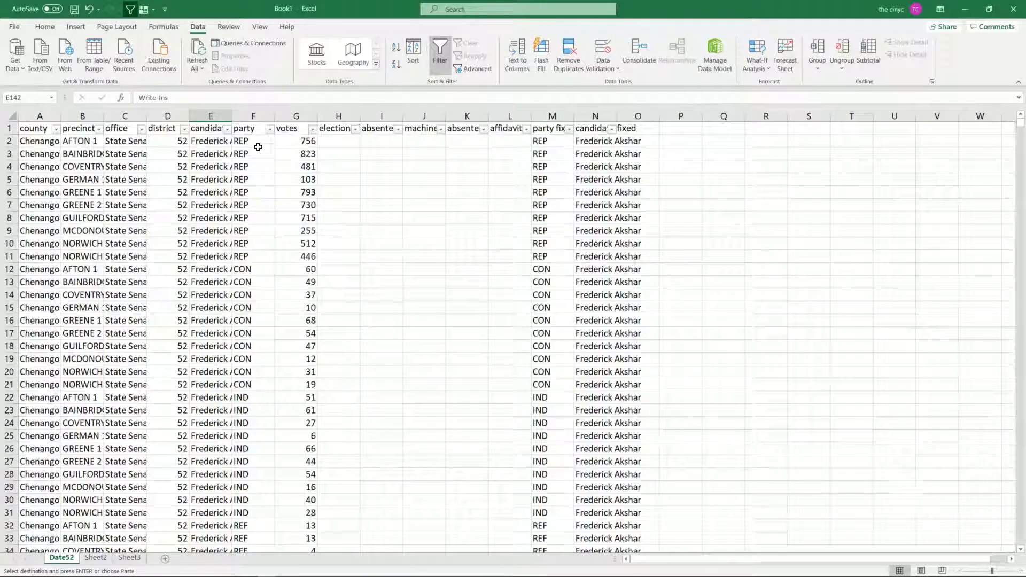
# Check the distinct values of the candidate column and try to replace every Write-Insd with Write-Ins.
pyautogui.click(228, 129)
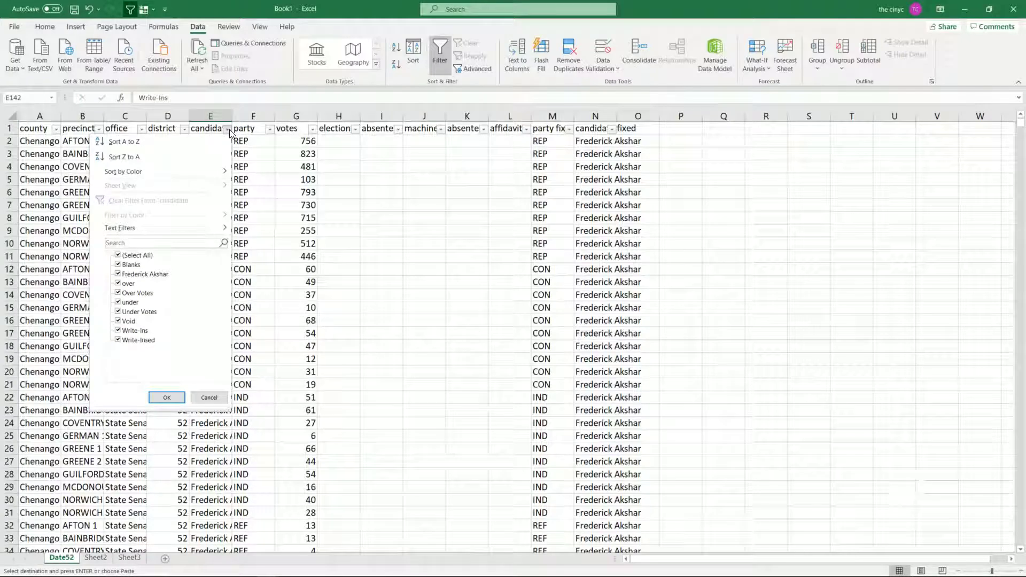
pyautogui.click(230, 133)
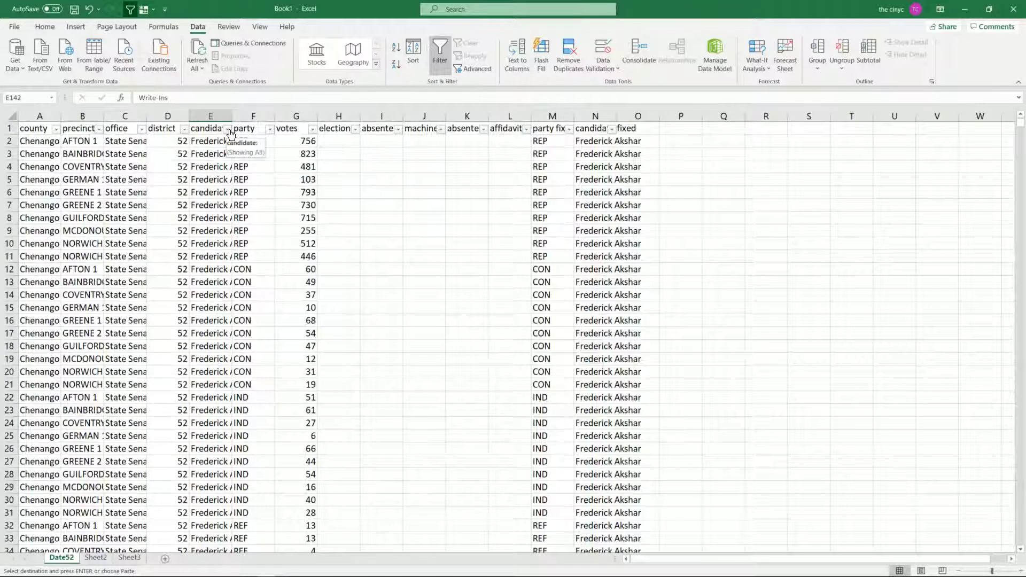
pyautogui.hotkey('ctrl', 'h')
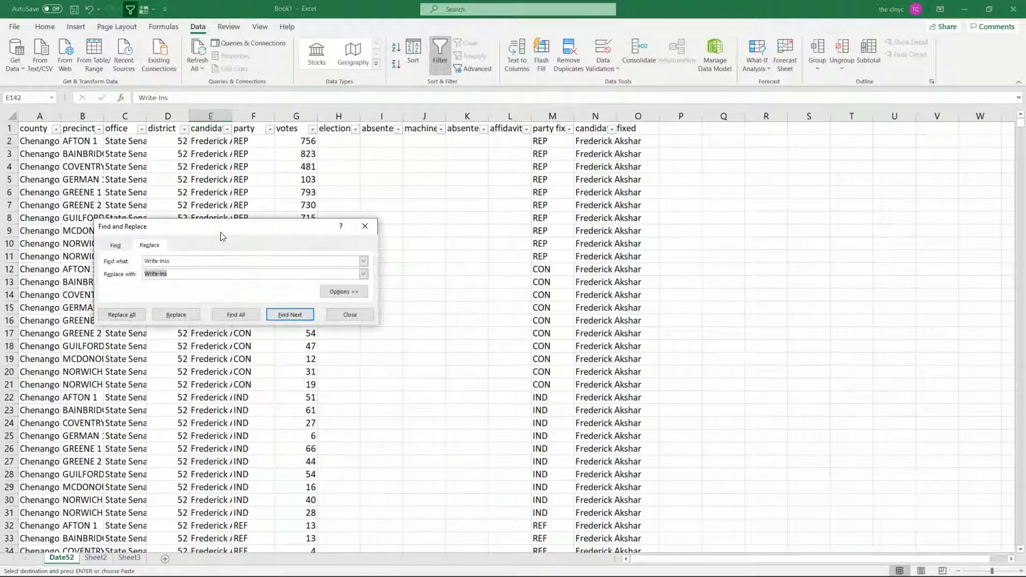
pyautogui.click(205, 262)
pyautogui.click(144, 314)
pyautogui.click(509, 327)
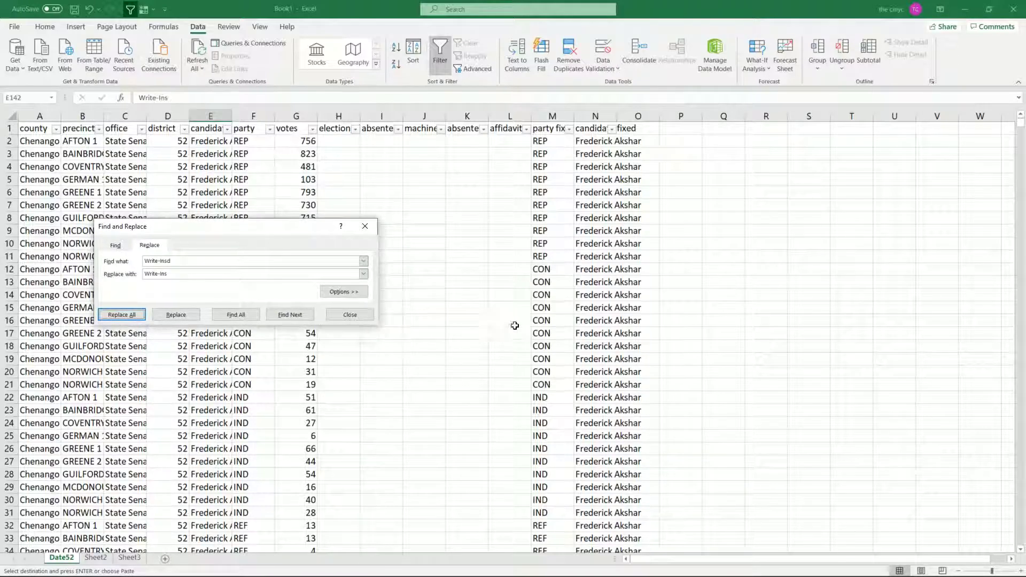
# Recheck the candidate column's values, replace every Write-Insed with Write-Ins, and close the replace dialog.
pyautogui.click(227, 129)
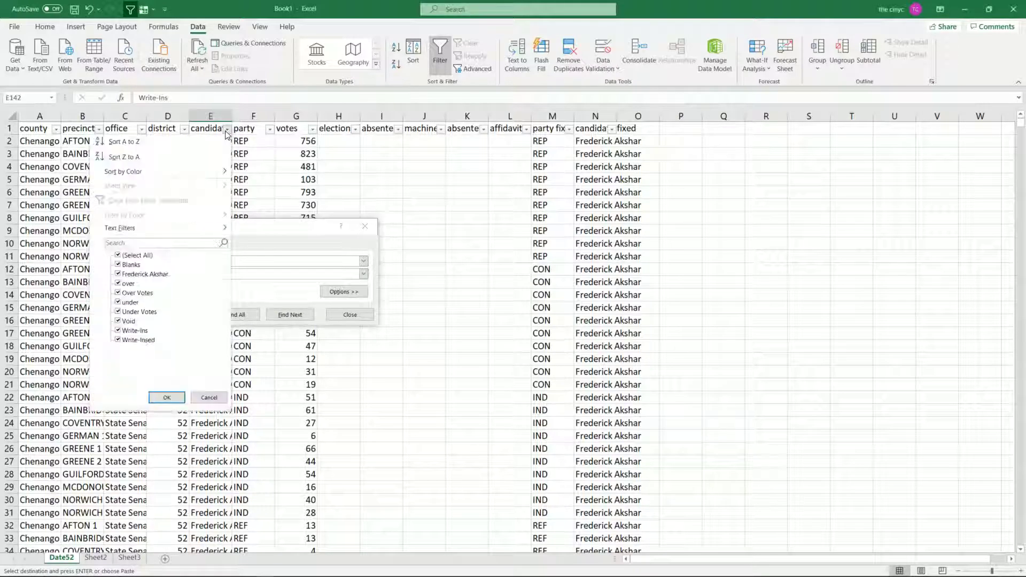
pyautogui.click(227, 130)
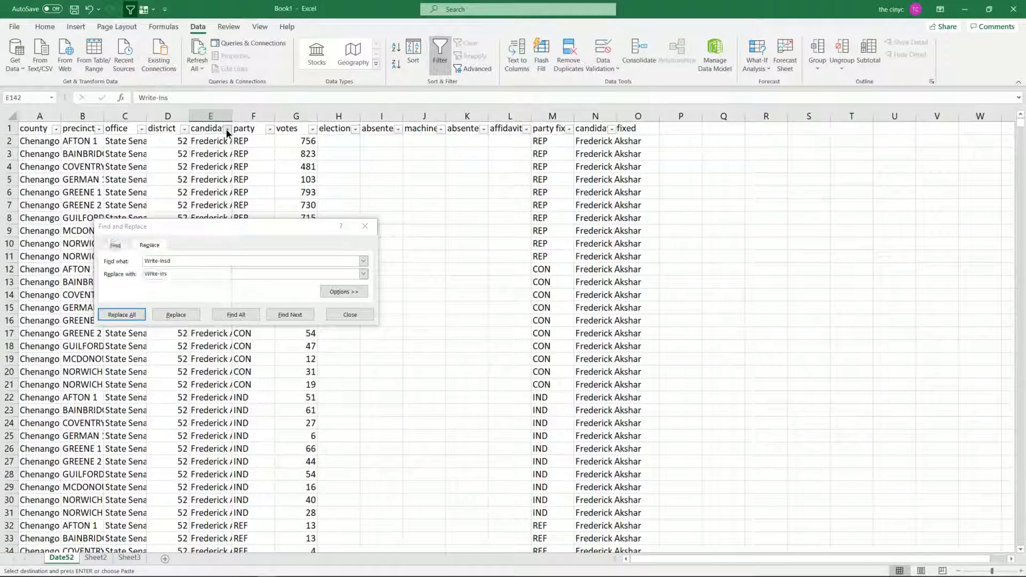
pyautogui.click(215, 260)
pyautogui.click(211, 260)
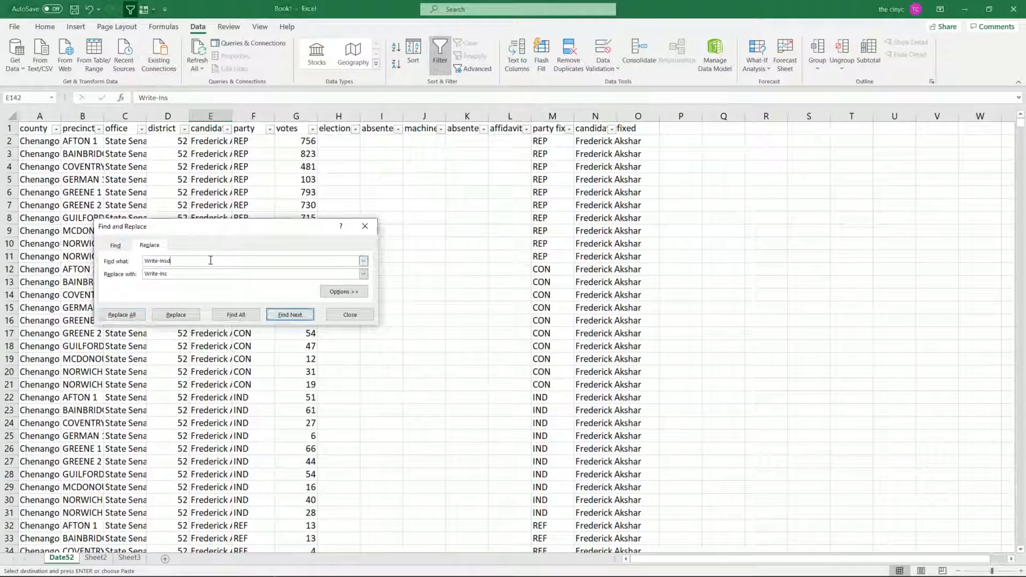
pyautogui.press('BackSpace')
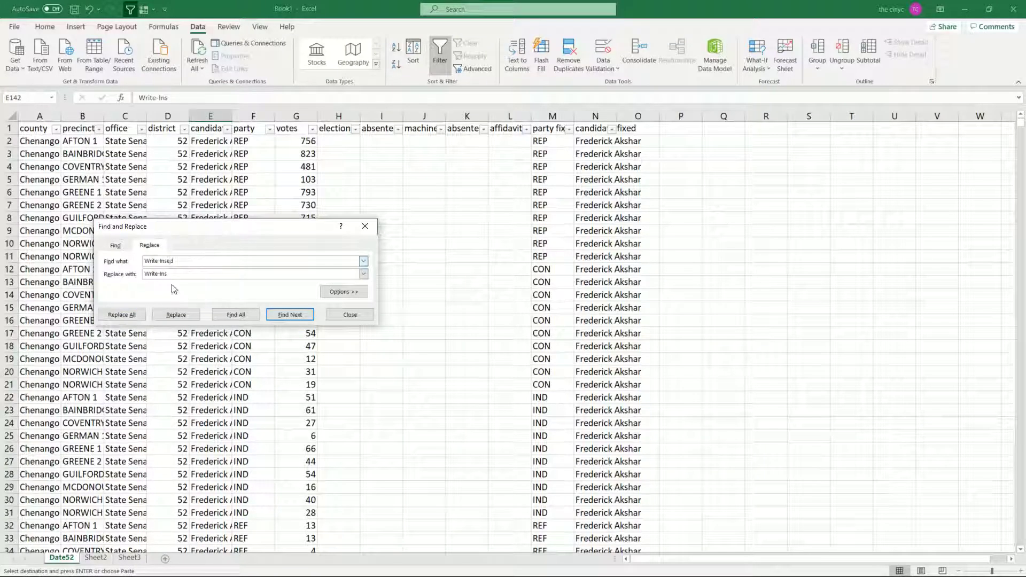
pyautogui.click(123, 315)
pyautogui.click(510, 325)
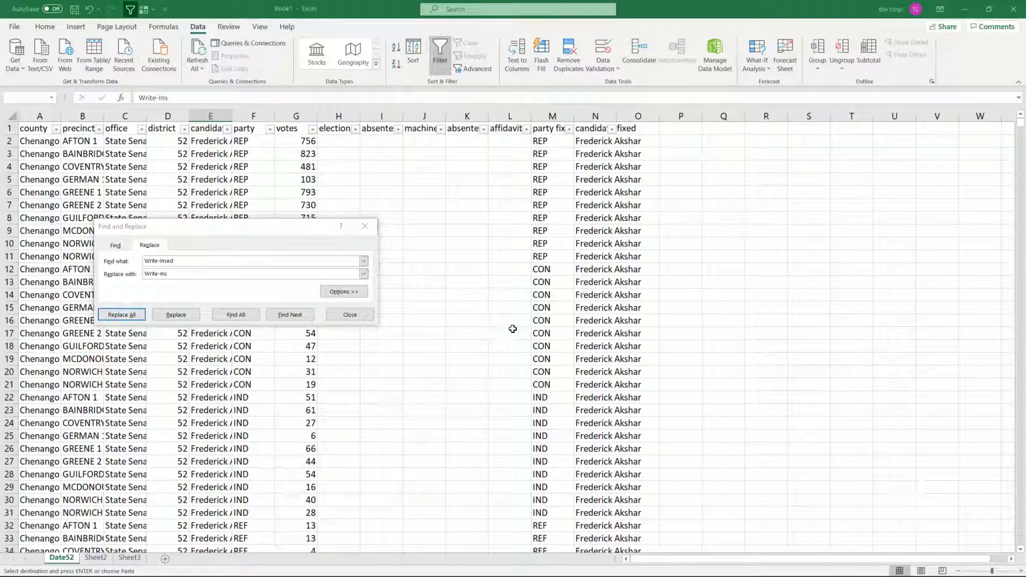
pyautogui.click(364, 226)
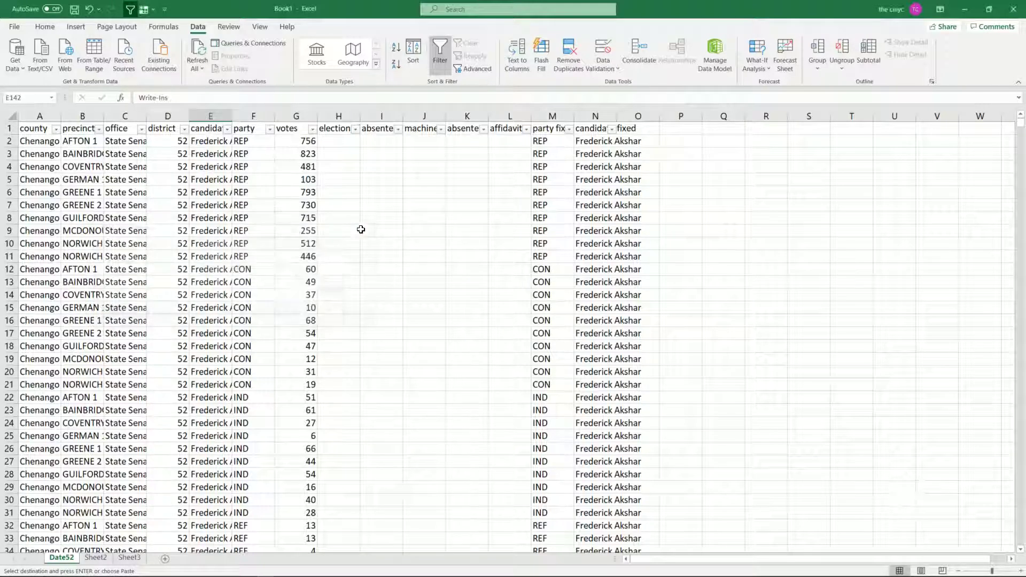
# Check the candidate column's distinct values and copy the county, precinct, candidate and party columns into Sheet2 from A1.
pyautogui.click(227, 130)
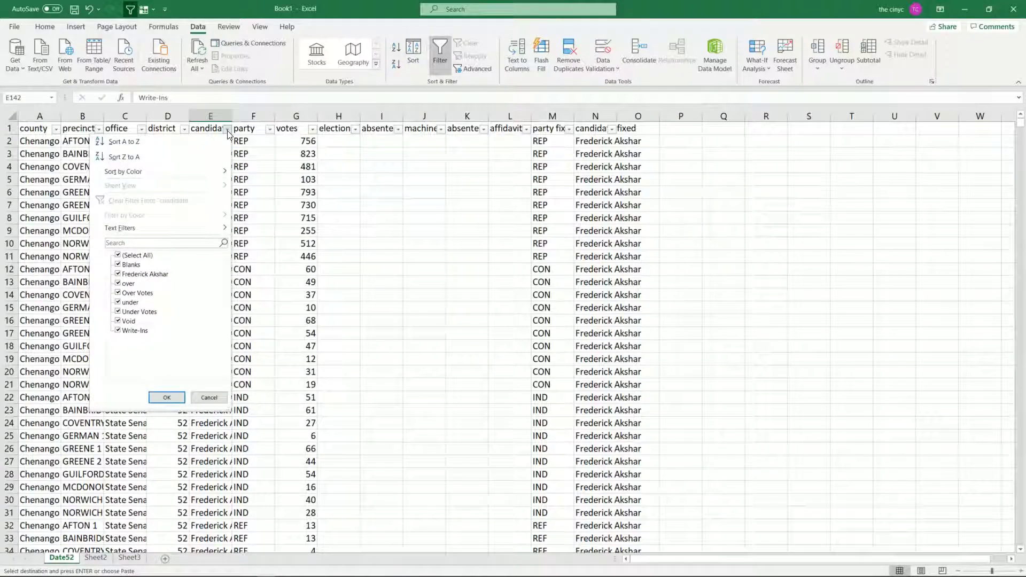
pyautogui.click(228, 130)
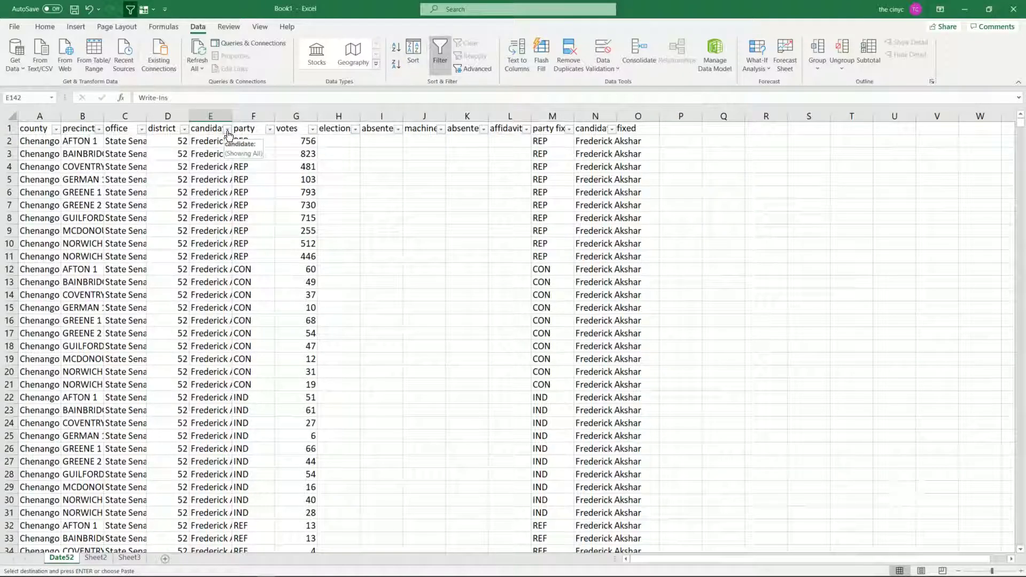
pyautogui.click(42, 117)
pyautogui.moveTo(43, 117); pyautogui.dragTo(82, 116)
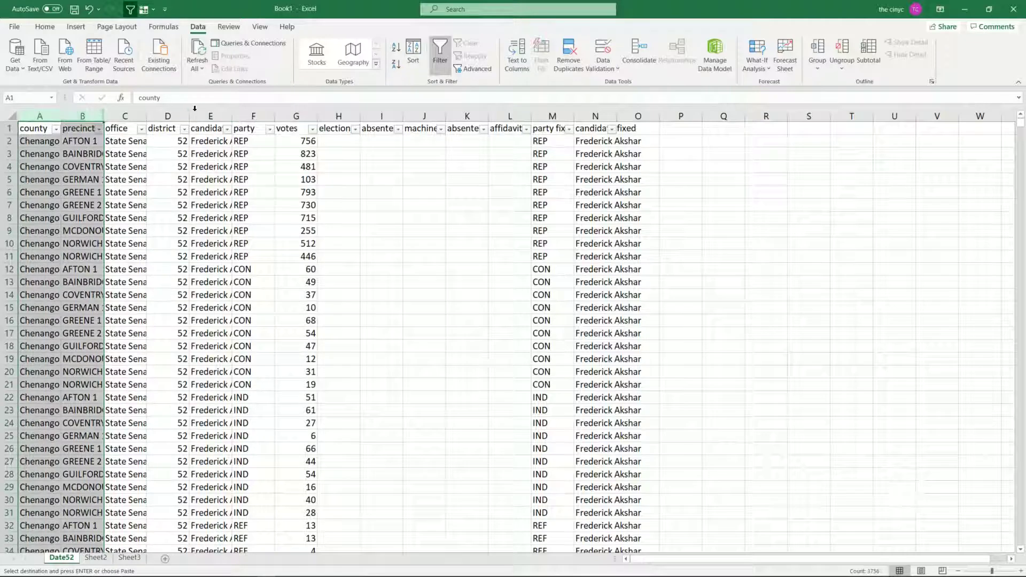
pyautogui.moveTo(211, 114); pyautogui.dragTo(242, 112)
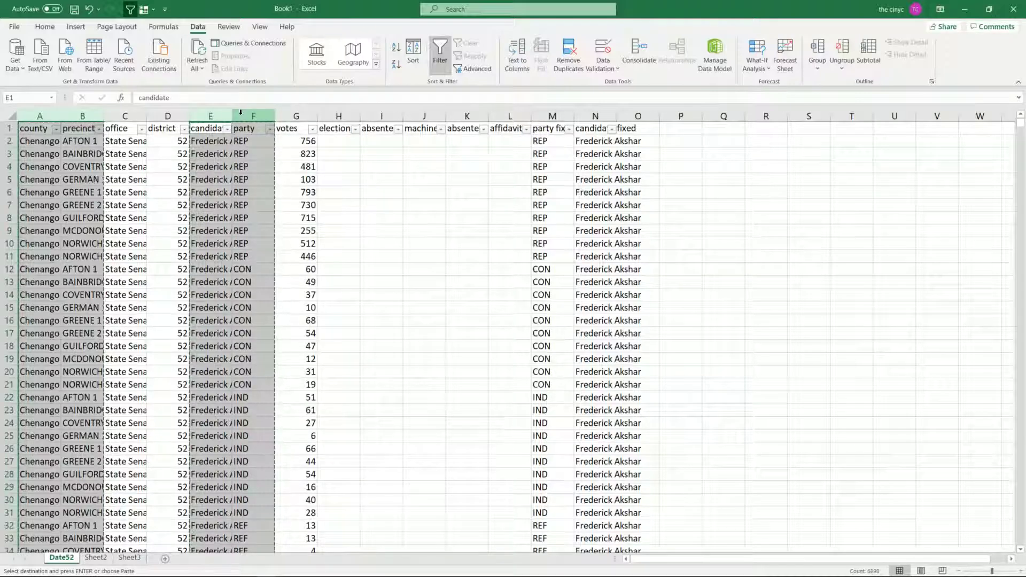
pyautogui.rightClick(95, 557)
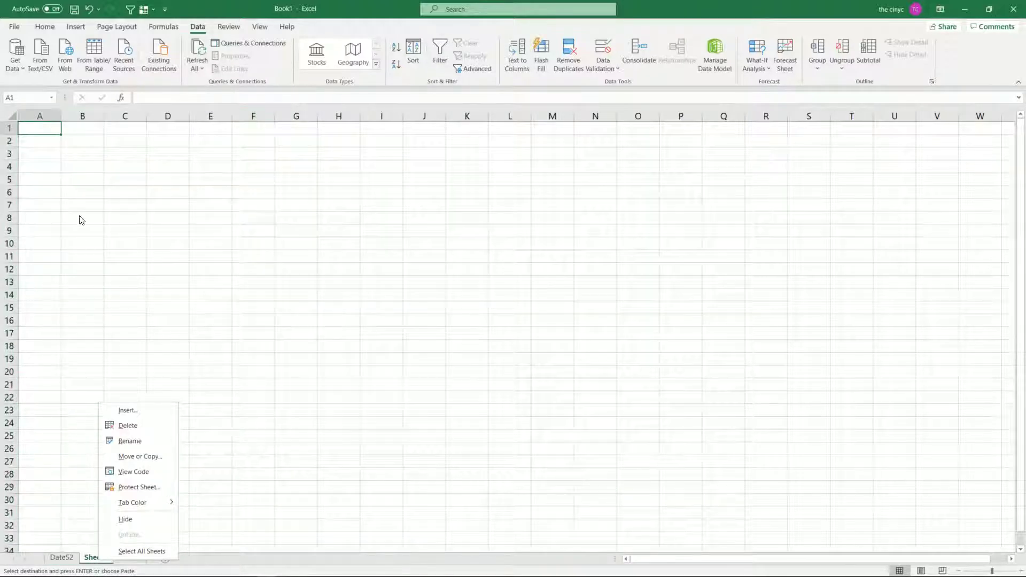
pyautogui.click(85, 439)
pyautogui.hotkey('ctrl', 'v')
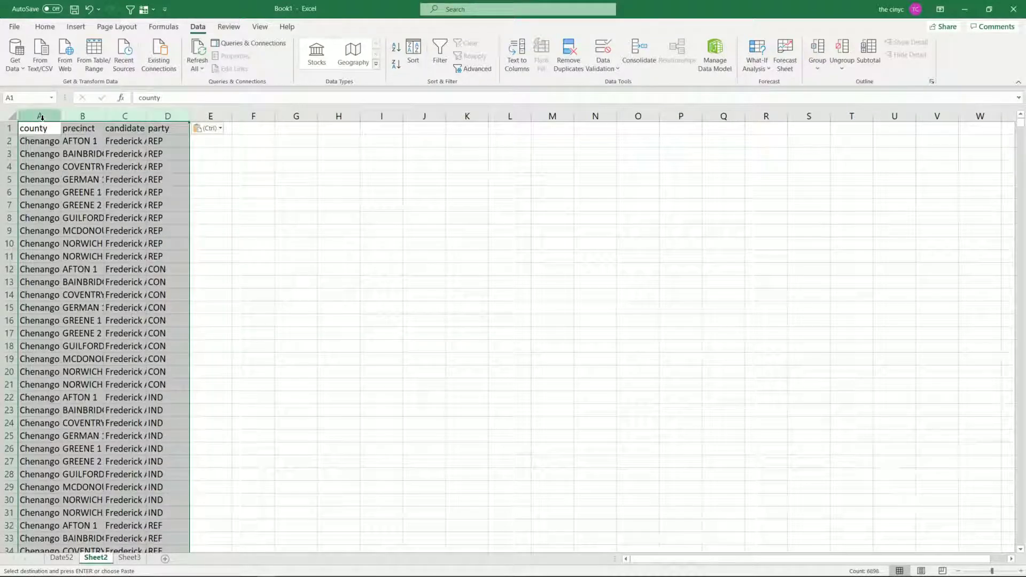
# Remove duplicate county and precinct combinations from columns A and B of Sheet2.
pyautogui.moveTo(40, 116); pyautogui.dragTo(75, 114)
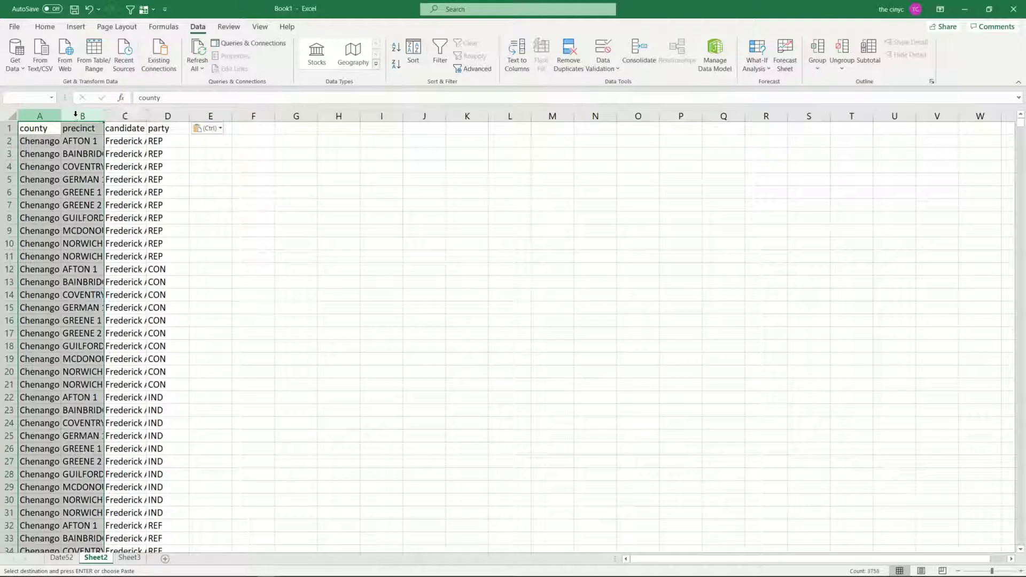
pyautogui.click(568, 53)
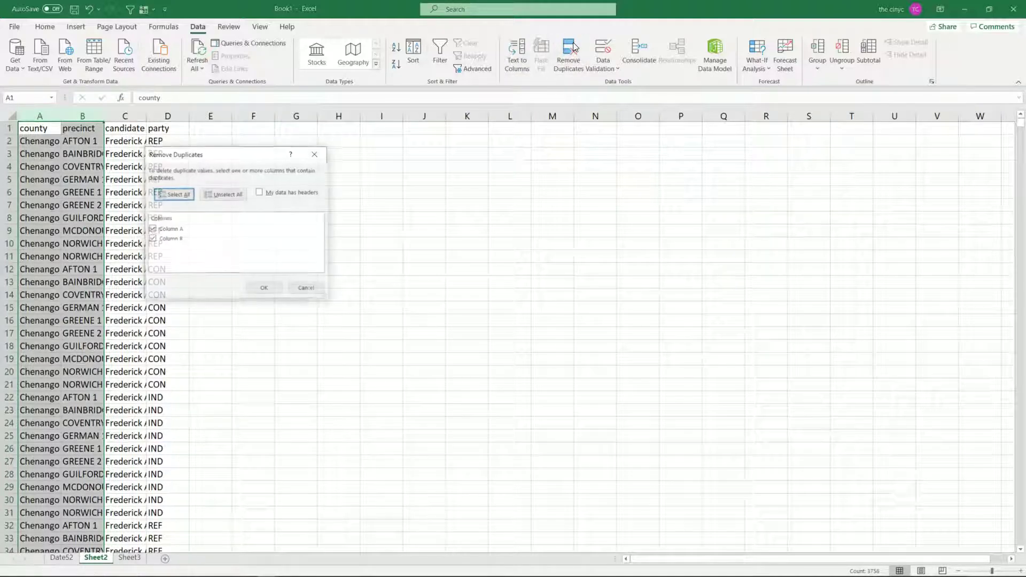
pyautogui.click(271, 286)
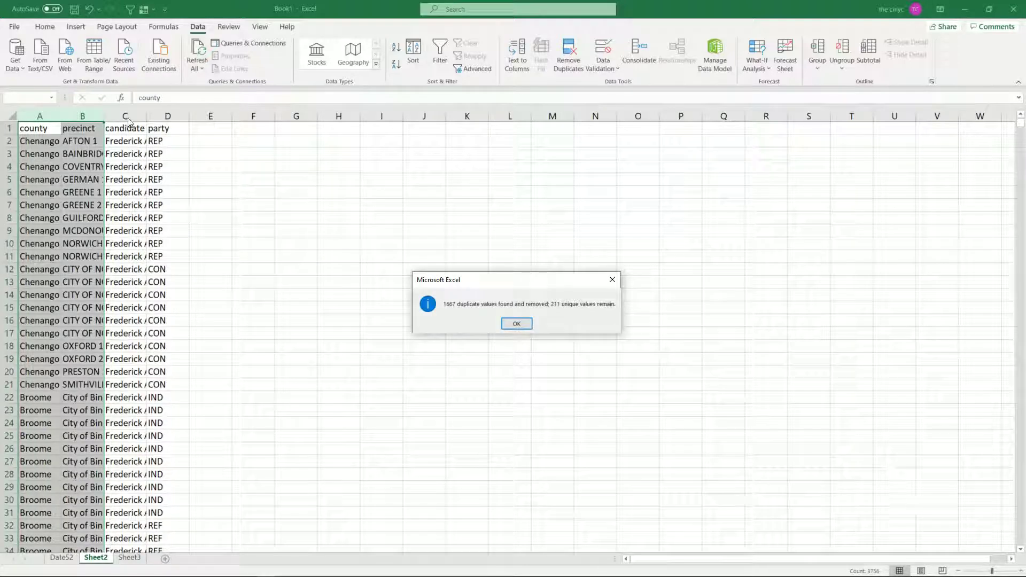
pyautogui.click(511, 320)
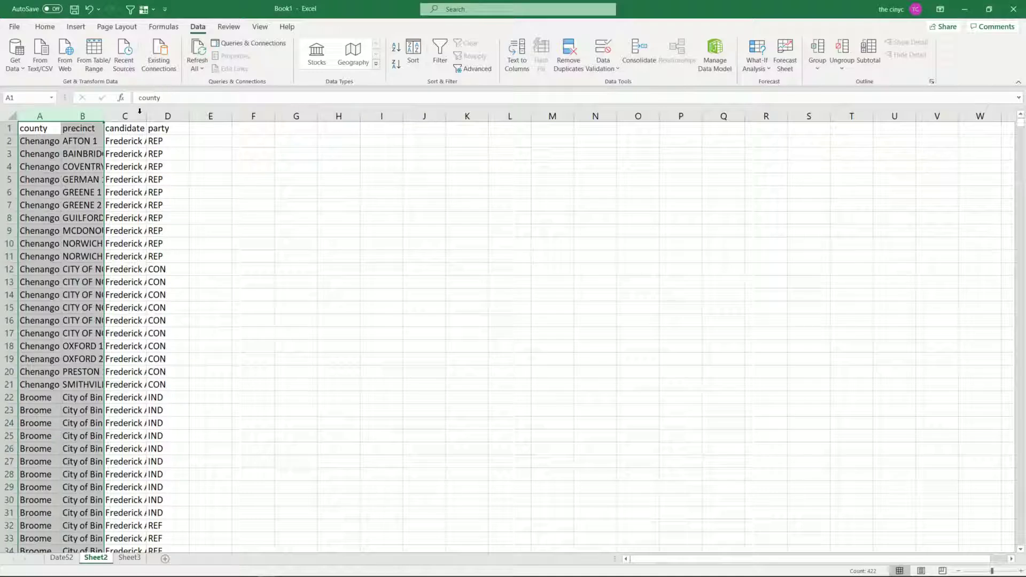
# Remove duplicate candidate and party combinations from columns C and D of Sheet2.
pyautogui.click(136, 115)
pyautogui.moveTo(137, 115); pyautogui.dragTo(163, 115)
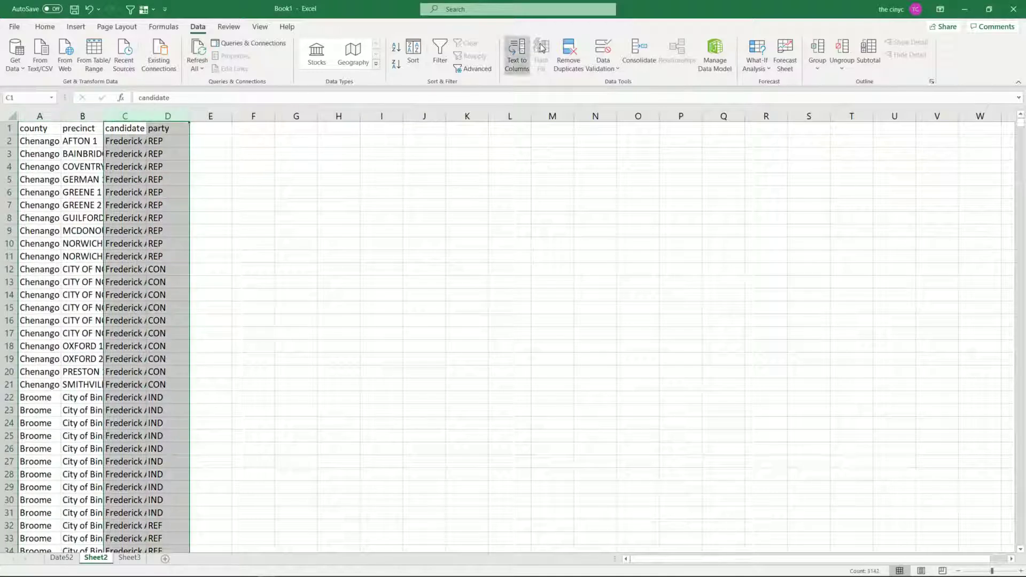
pyautogui.click(570, 57)
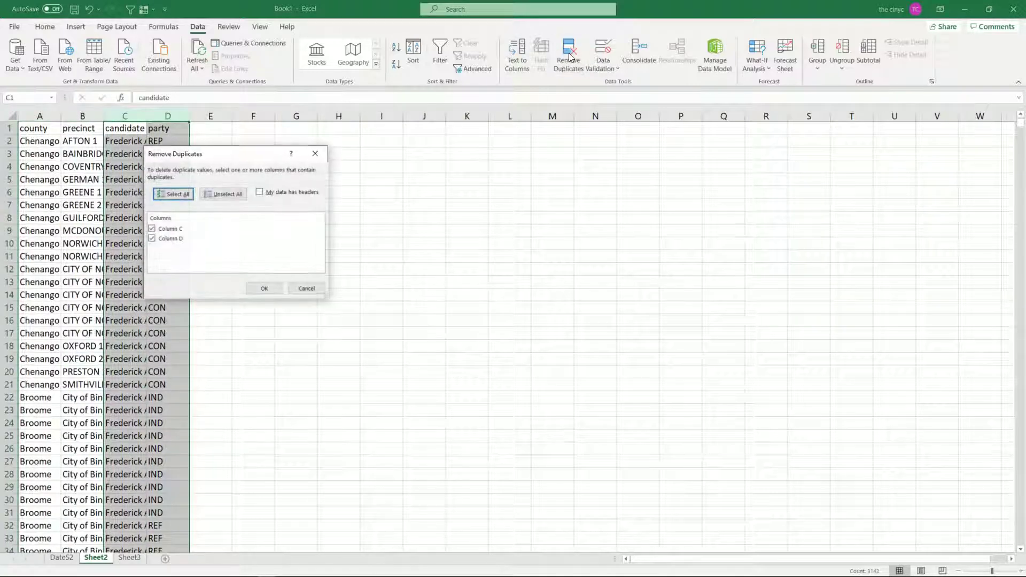
pyautogui.click(260, 289)
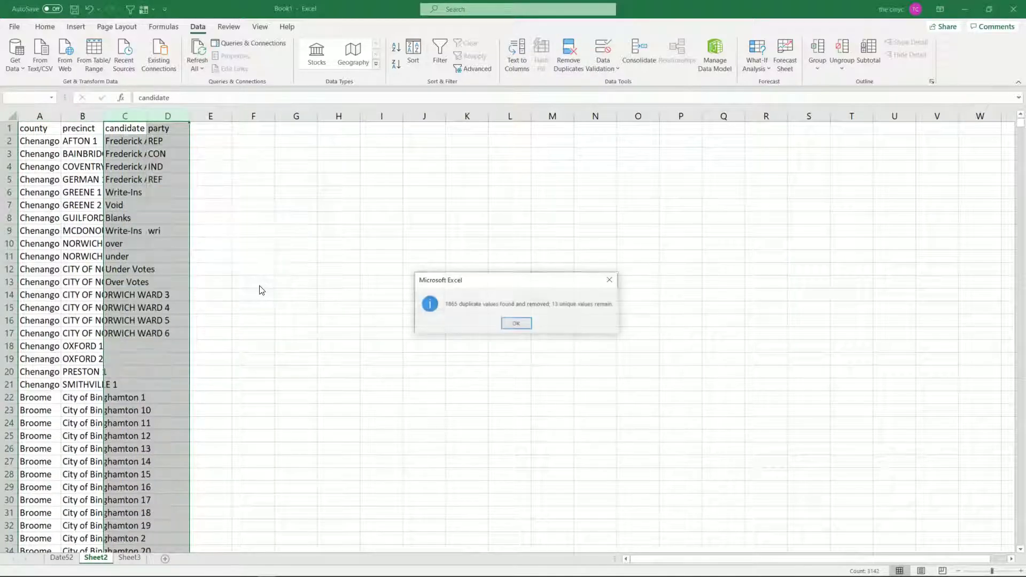
pyautogui.click(516, 324)
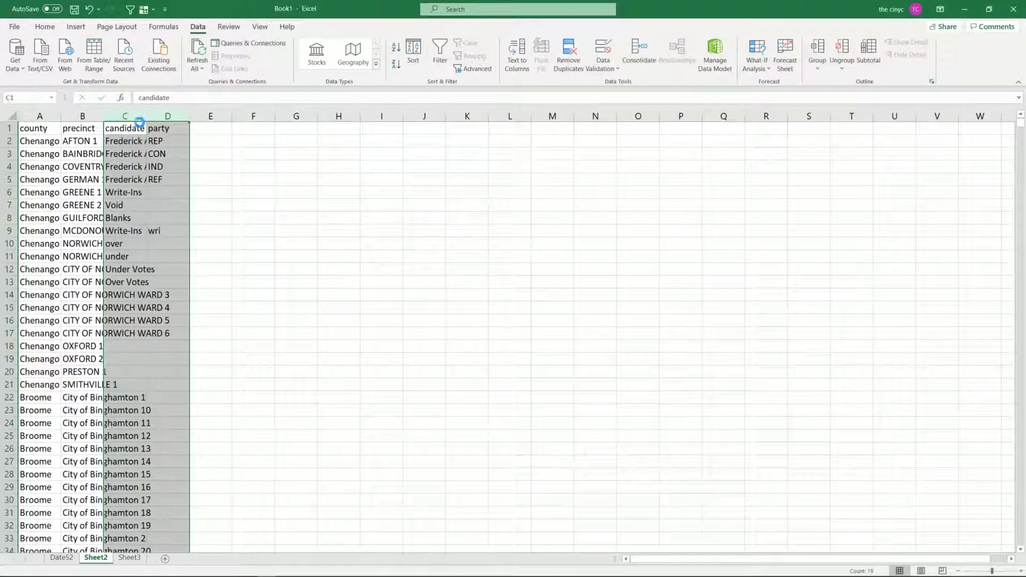
# Move the candidate and party list from columns C and D to columns S and T.
pyautogui.hotkey('ctrl', 'c')
pyautogui.press('Right')
pyautogui.press('Right')
pyautogui.press('Right')
pyautogui.press('Right')
pyautogui.press('Right')
pyautogui.press('Right')
pyautogui.press('Right')
pyautogui.press('Right')
pyautogui.press('Right')
pyautogui.press('Right')
pyautogui.press('Right')
pyautogui.press('Right')
pyautogui.press('Right')
pyautogui.press('Right')
pyautogui.press('Right')
pyautogui.press('Right')
pyautogui.press('Right')
pyautogui.press('Right')
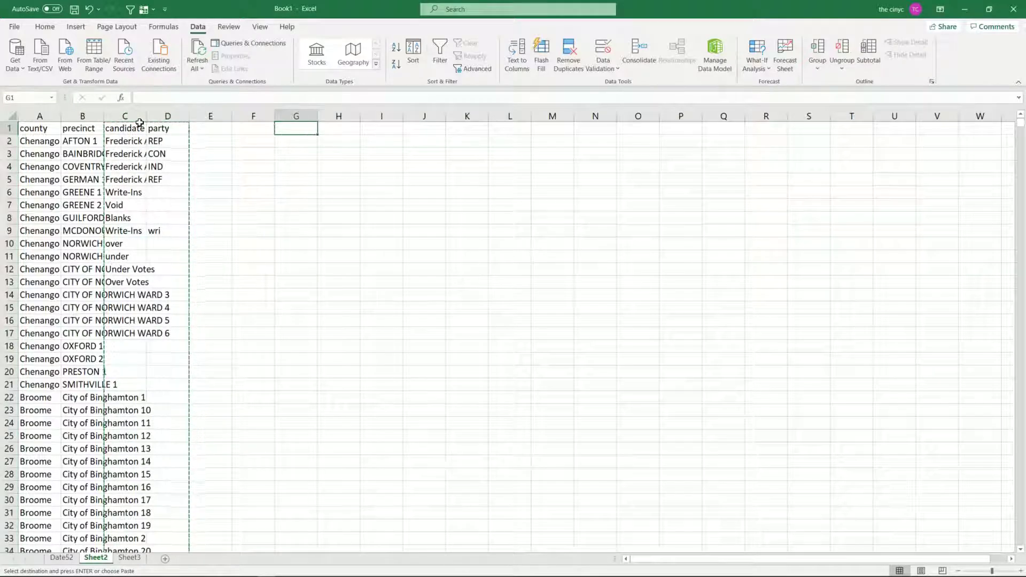
pyautogui.press('Left')
pyautogui.press('Left')
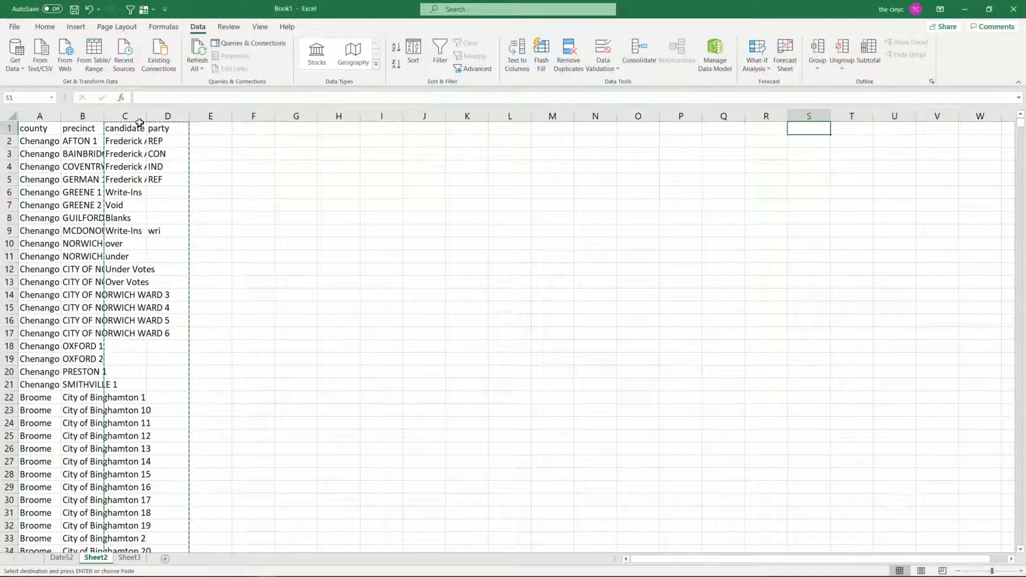
pyautogui.hotkey('ctrl', 'space')
pyautogui.hotkey('shift', 'Right')
pyautogui.press('Return')
pyautogui.press('Left')
pyautogui.press('Right')
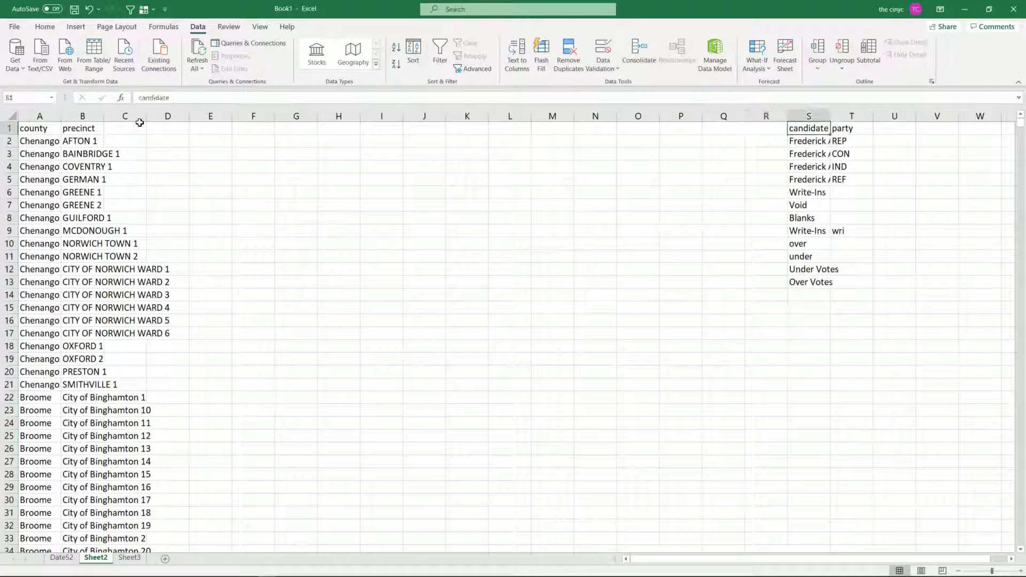
# Review the unique candidate and party combinations in columns S and T, and the precinct list in column B.
pyautogui.press('Down')
pyautogui.press('Down')
pyautogui.press('Down')
pyautogui.press('Down')
pyautogui.press('Down')
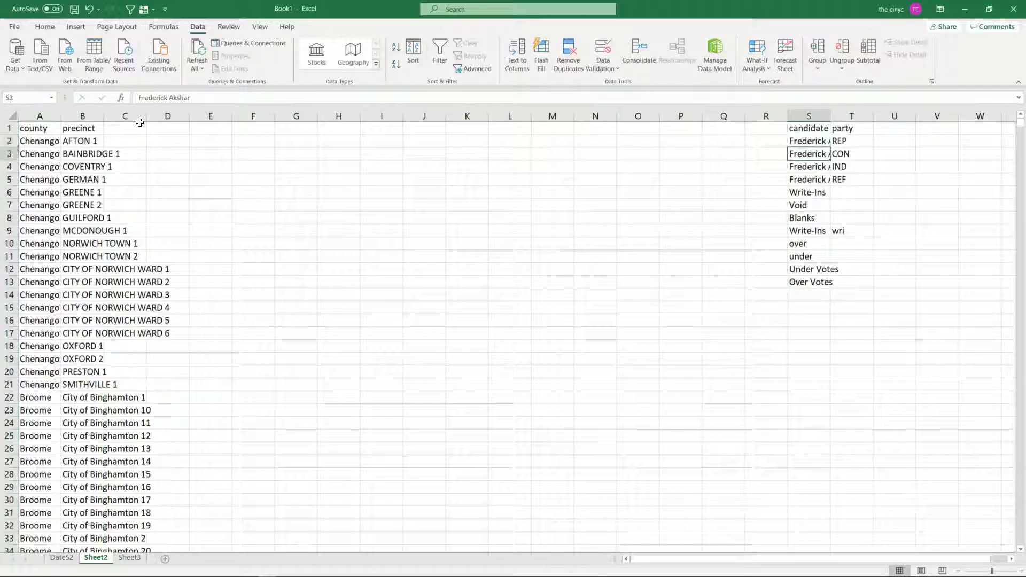
pyautogui.press('Left')
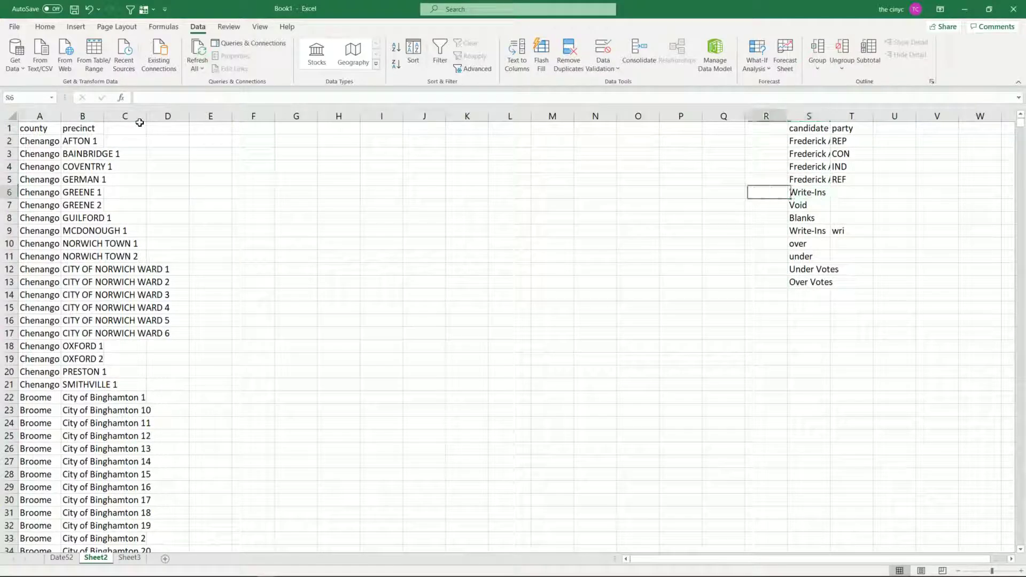
pyautogui.press('Right')
pyautogui.press('Right')
pyautogui.press('Down')
pyautogui.press('Down')
pyautogui.press('Down')
pyautogui.press('Down')
pyautogui.press('Left')
pyautogui.press('Left')
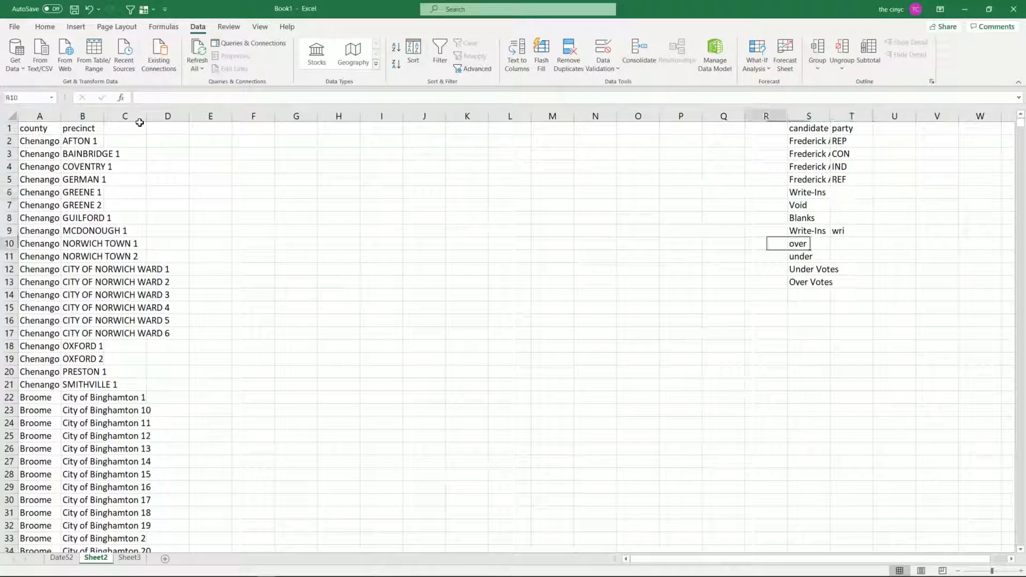
pyautogui.press('Left')
pyautogui.hotkey('ctrl', 'Left')
pyautogui.press('Up')
pyautogui.press('Up')
pyautogui.press('Up')
pyautogui.press('Up')
pyautogui.press('Up')
pyautogui.press('Up')
pyautogui.press('Up')
pyautogui.press('Up')
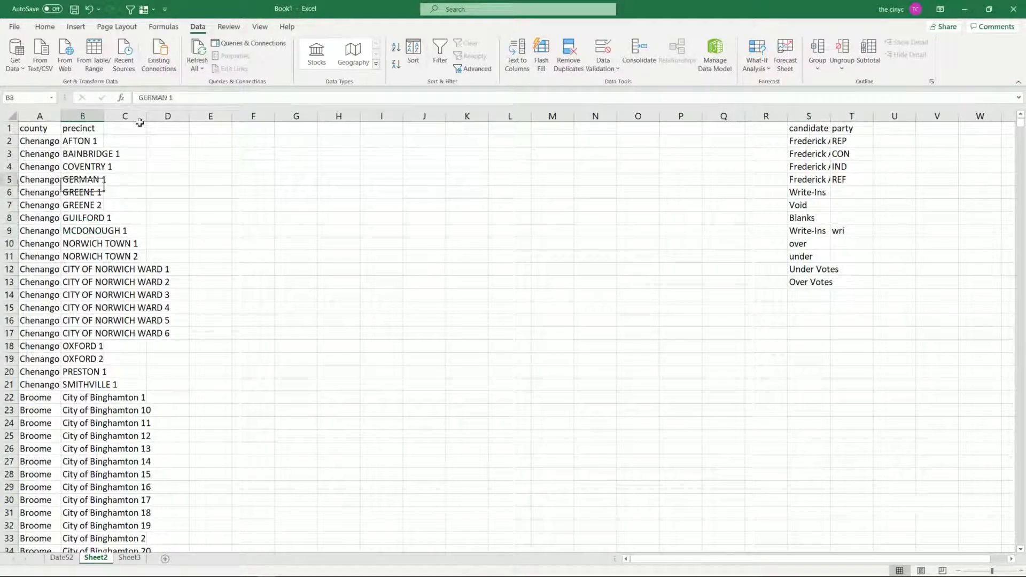
# Move the precinct column from column B to column C, leaving column B empty.
pyautogui.click(90, 111)
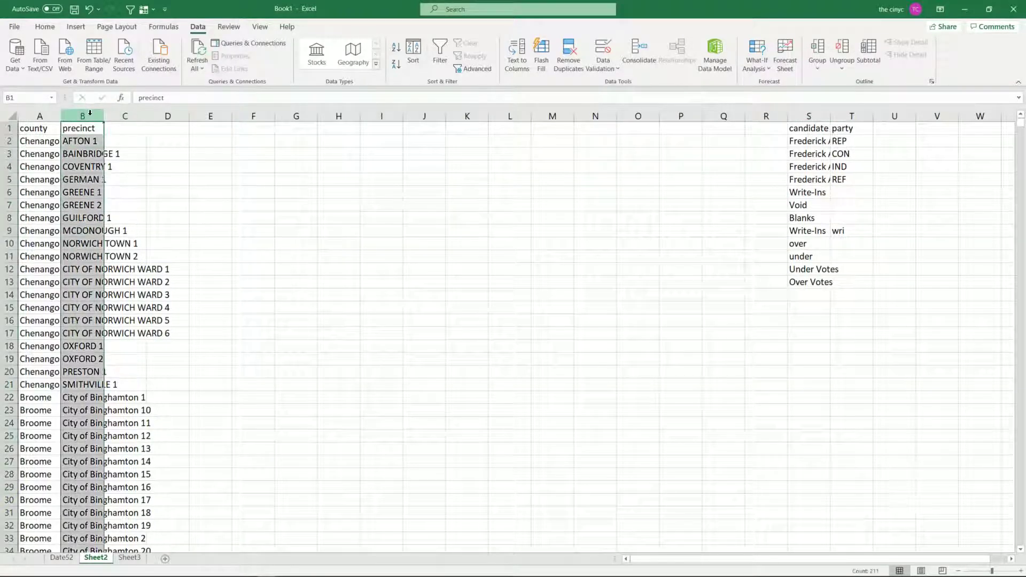
pyautogui.rightClick(91, 114)
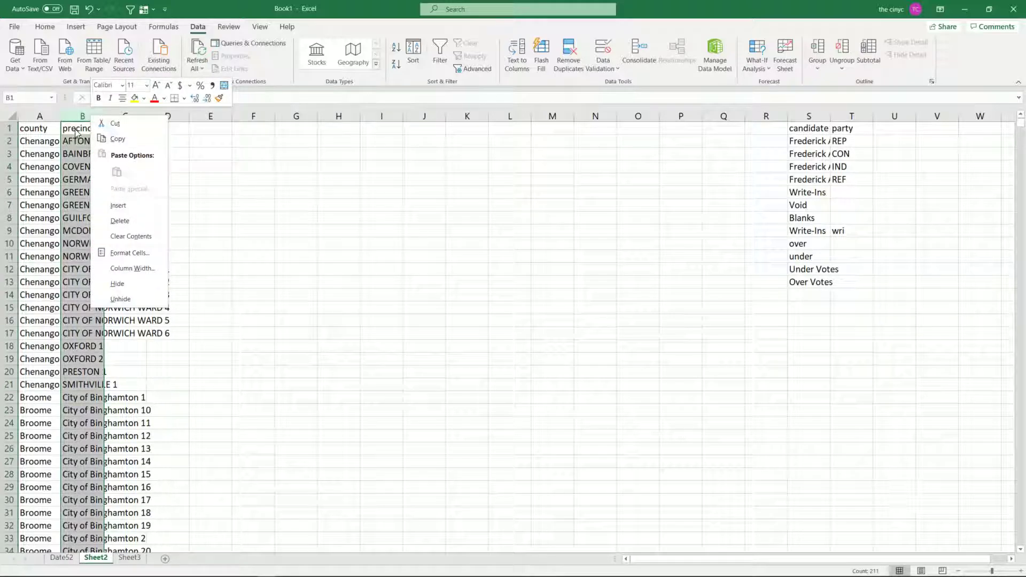
pyautogui.press('Escape')
pyautogui.hotkey('ctrl', 'c')
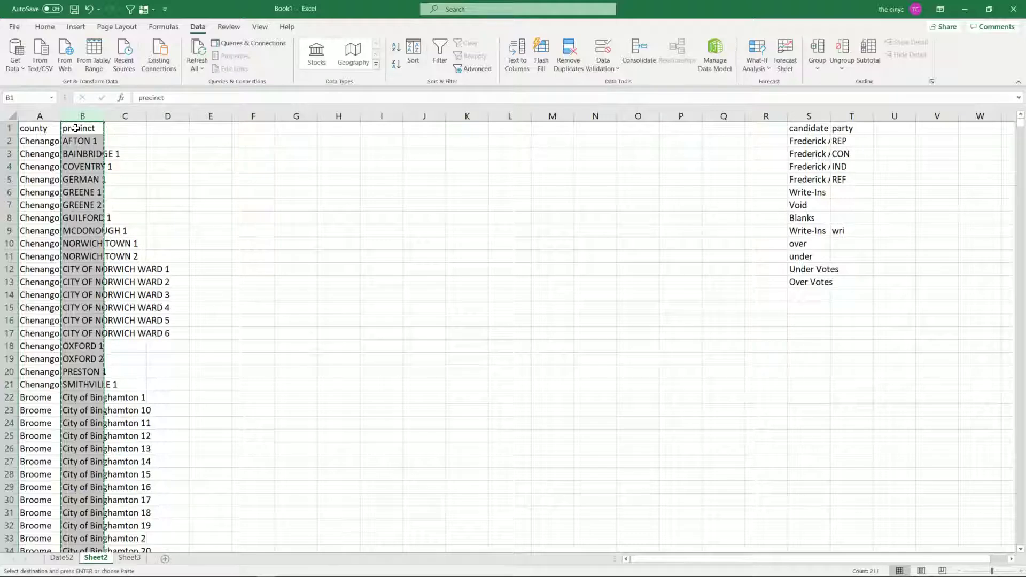
pyautogui.click(132, 128)
pyautogui.press('Return')
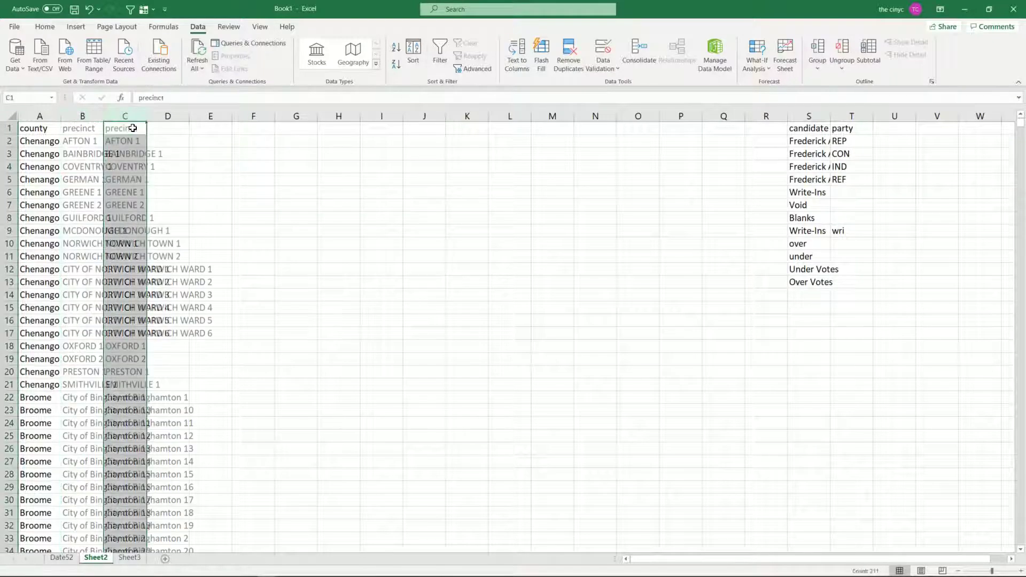
# Add the headers COUNTYFP in B1, NAME in D1 and GEOID in E1.
pyautogui.press('Left')
pyautogui.write('COUN')
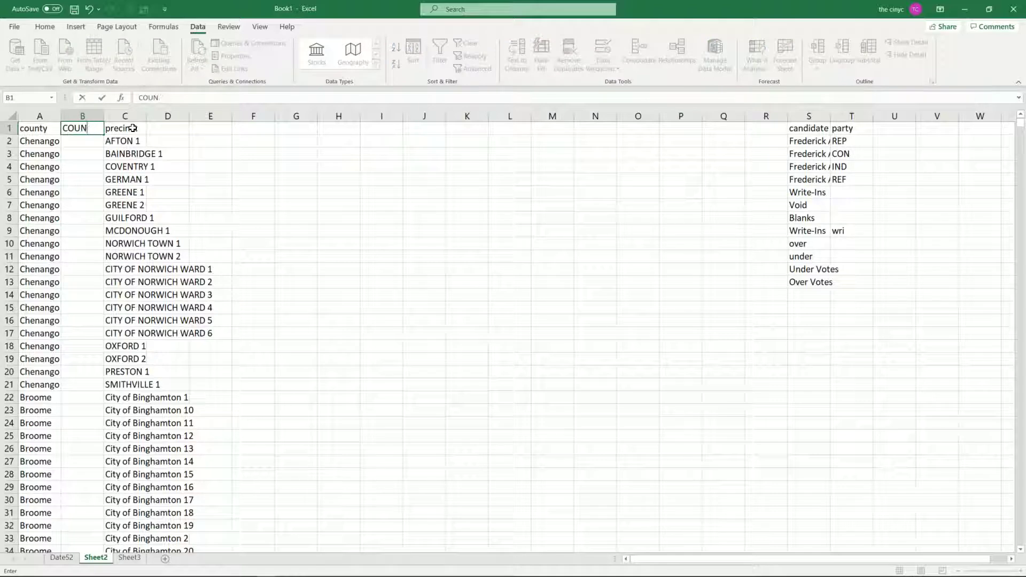
pyautogui.write('FTYYFP')
pyautogui.press('Right')
pyautogui.press('Right')
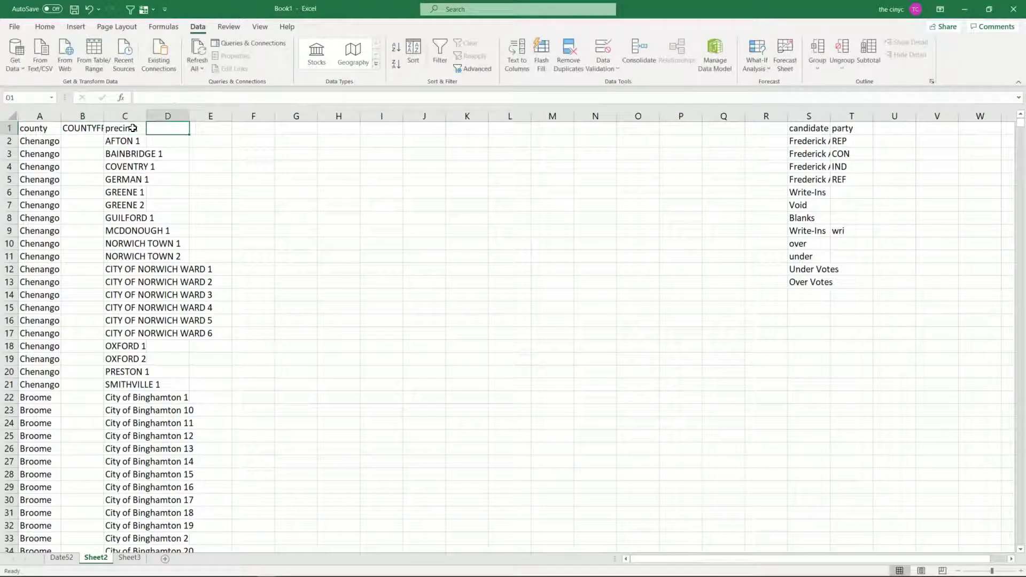
pyautogui.write('NAME')
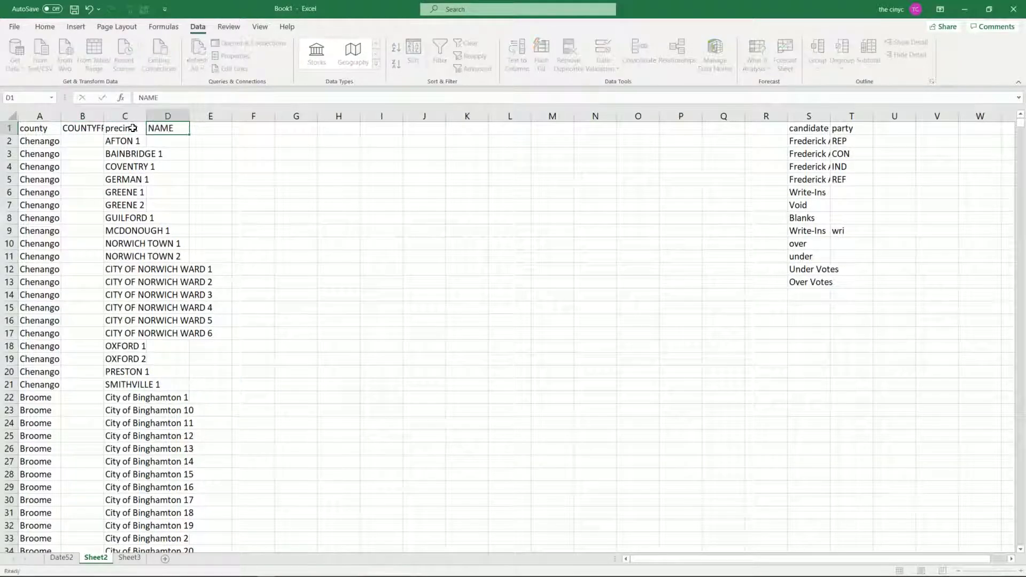
pyautogui.press('Right')
pyautogui.write('GEO')
pyautogui.press('BackSpace')
pyautogui.press('BackSpace')
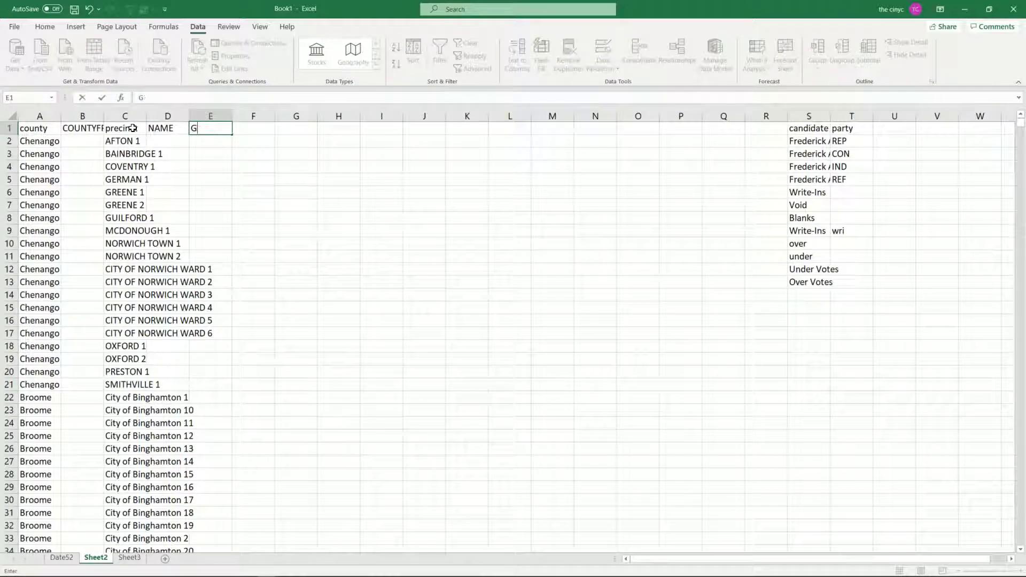
pyautogui.write('EO')
pyautogui.press('Return')
# Enter the formula =MID(E2,3,3) in B2 to extract the county code from the GEOID.
pyautogui.press('Left')
pyautogui.press('Left')
pyautogui.press('Left')
pyautogui.press('Left')
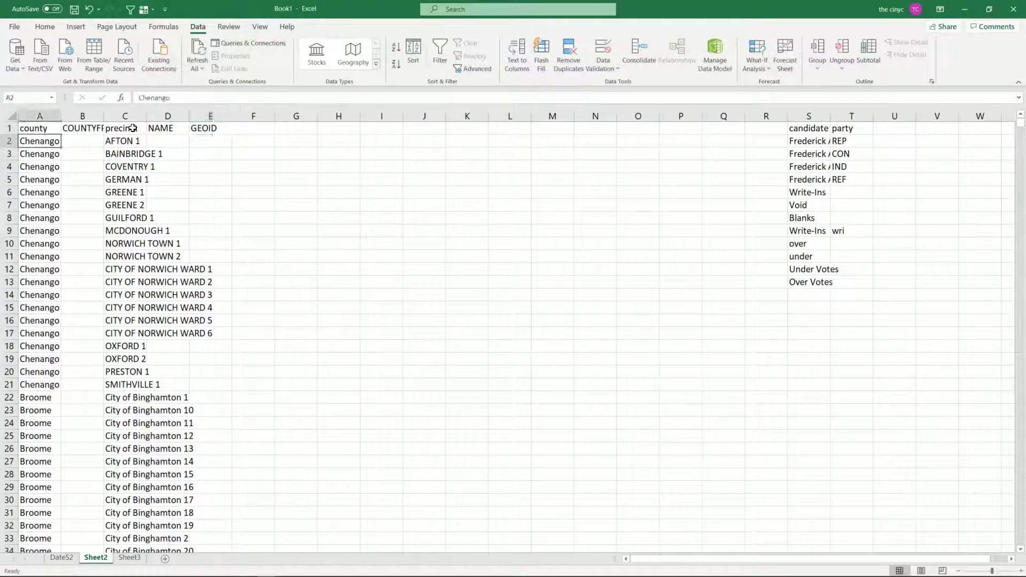
pyautogui.press('Right')
pyautogui.write('=mid(')
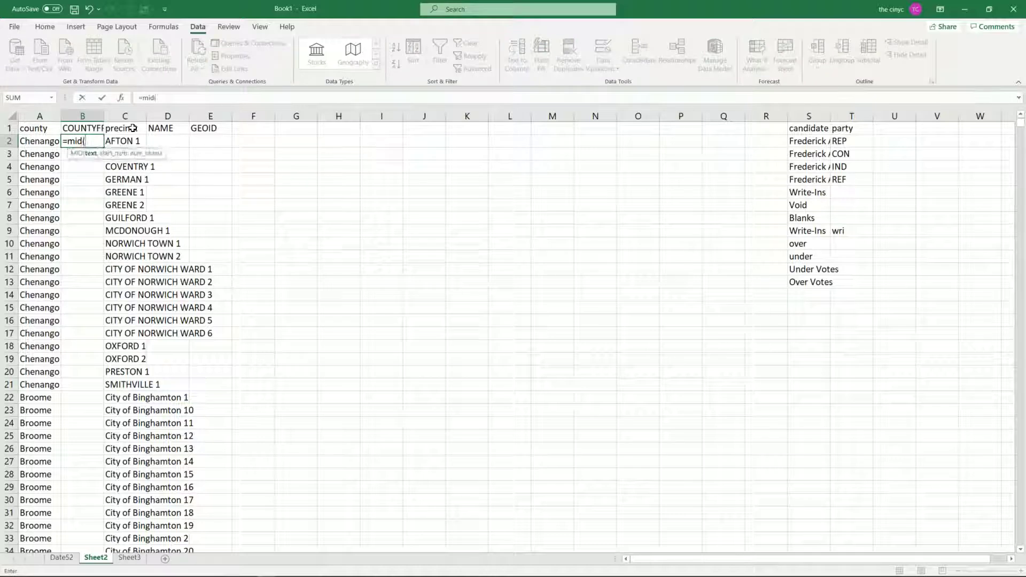
pyautogui.click(223, 144)
pyautogui.write(',3,')
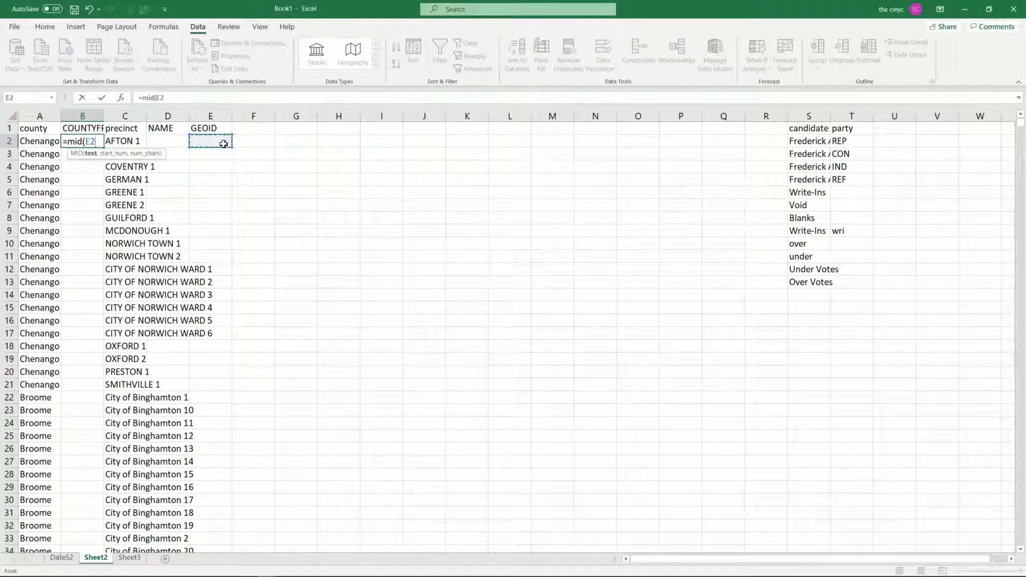
pyautogui.write('3')
pyautogui.press('BackSpace')
pyautogui.write(',3)')
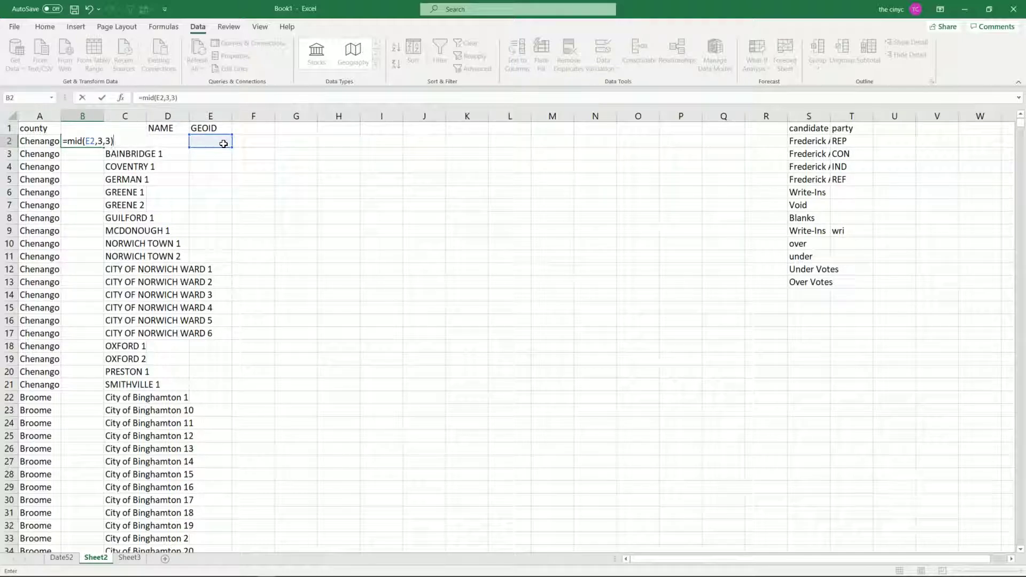
pyautogui.press('Escape')
pyautogui.hotkey('ctrl', 'z')
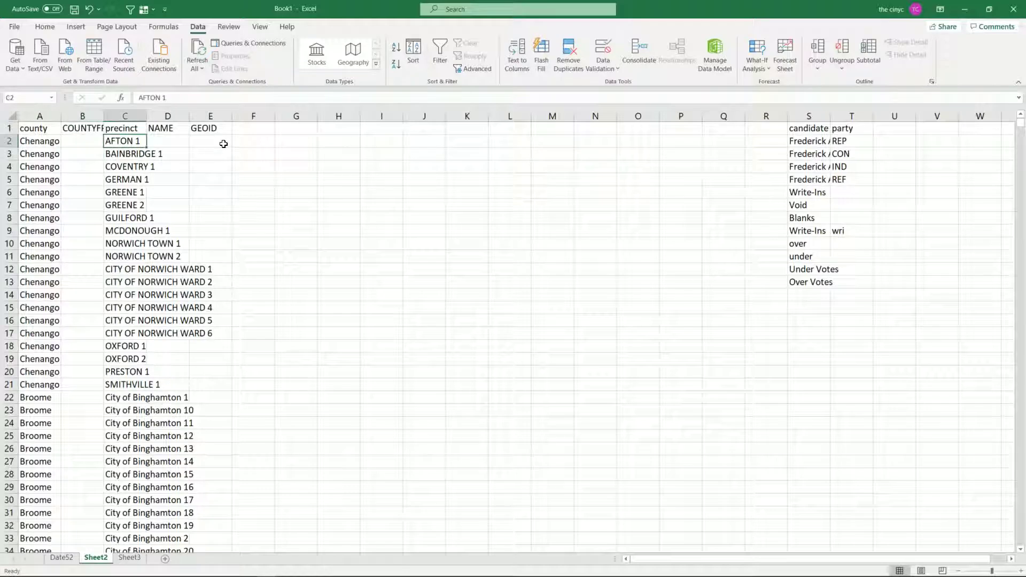
pyautogui.press('Right')
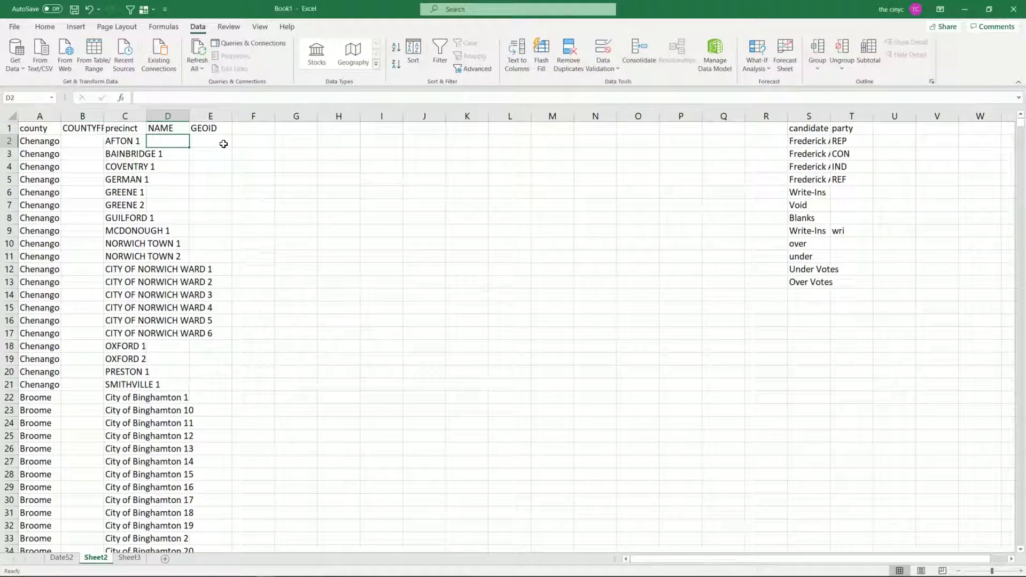
# Enter the formula =C2 in D2 so the NAME column takes the precinct name.
pyautogui.write('=')
pyautogui.press('Left')
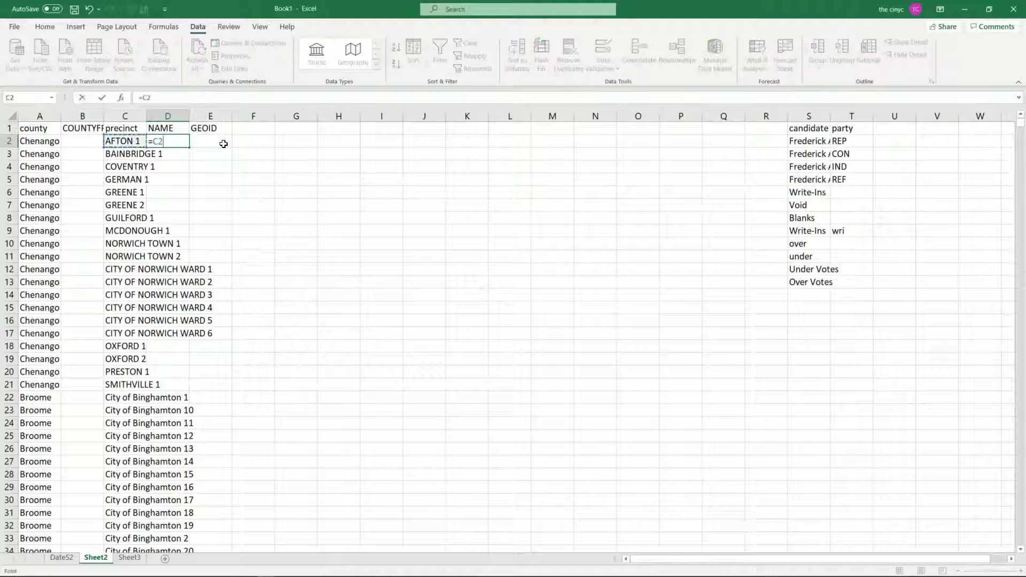
pyautogui.press('Return')
pyautogui.press('Up')
pyautogui.press('Right')
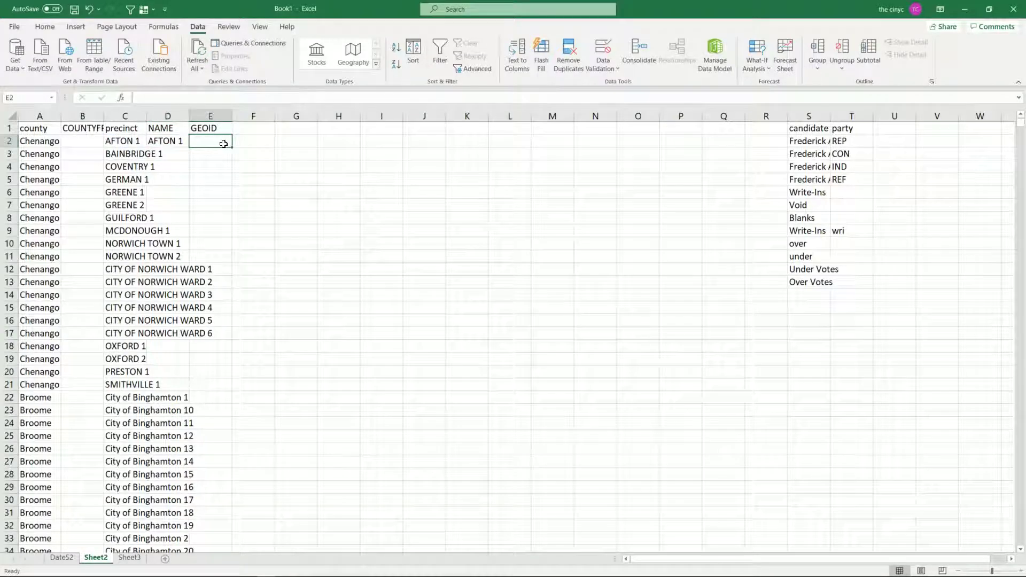
# Switch to the NY-SD-51 Data workbook and copy the entire table on its Lookup sheet.
pyautogui.hotkey('alt', 'Tab')
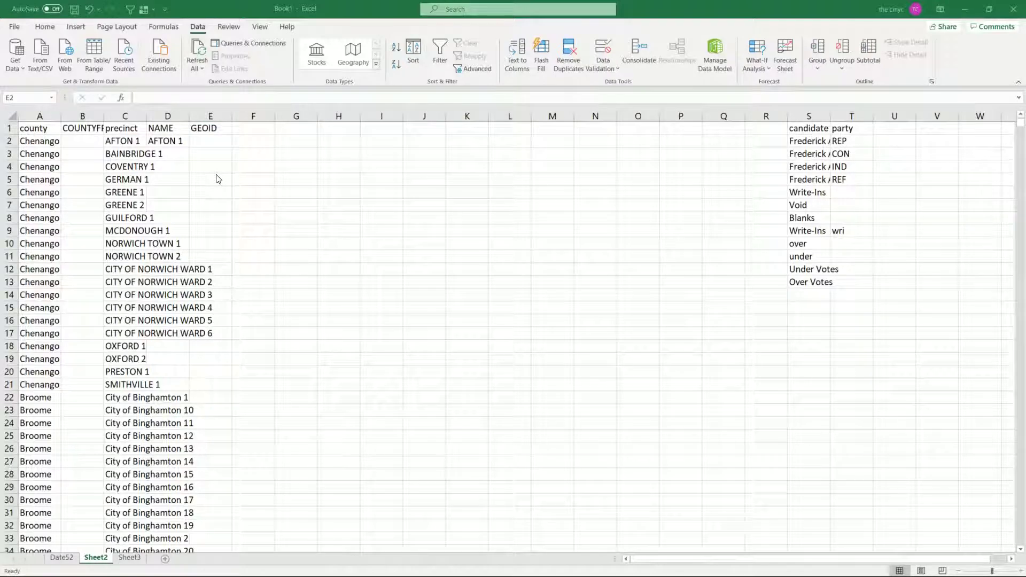
pyautogui.hotkey('alt', 'Tab')
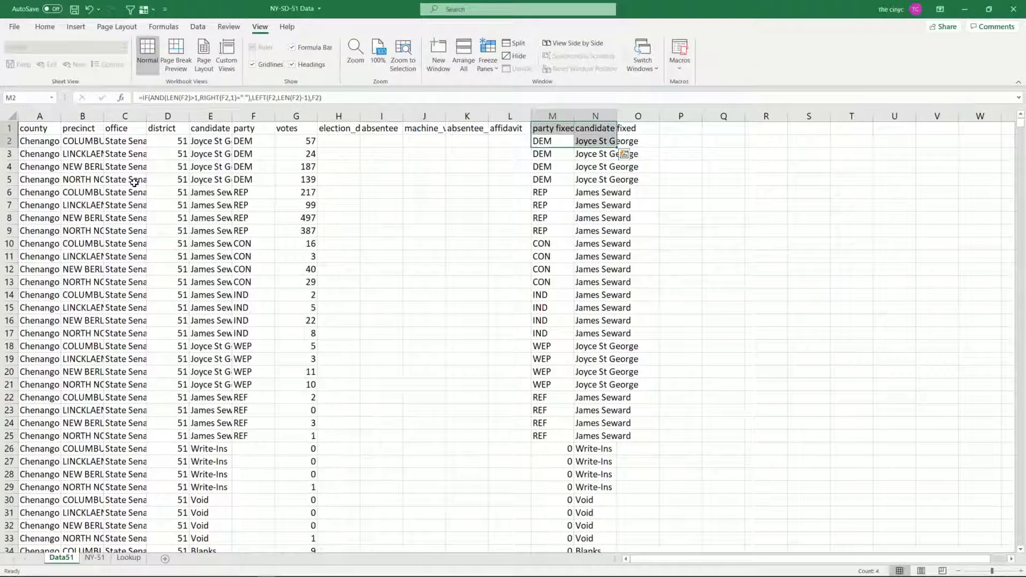
pyautogui.click(132, 559)
pyautogui.rightClick(134, 558)
pyautogui.click(282, 397)
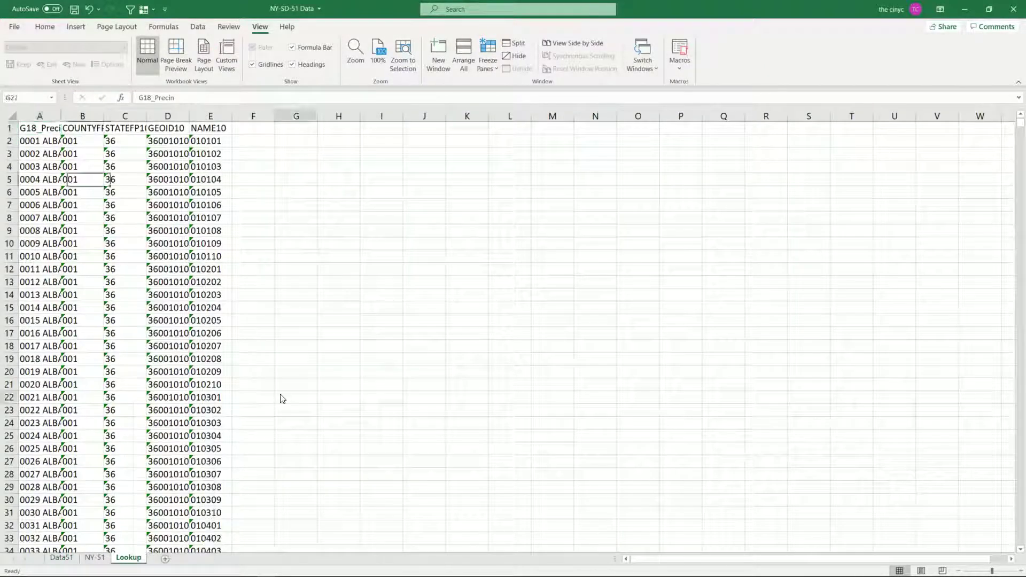
pyautogui.rightClick(282, 397)
pyautogui.rightClick(232, 358)
pyautogui.rightClick(232, 359)
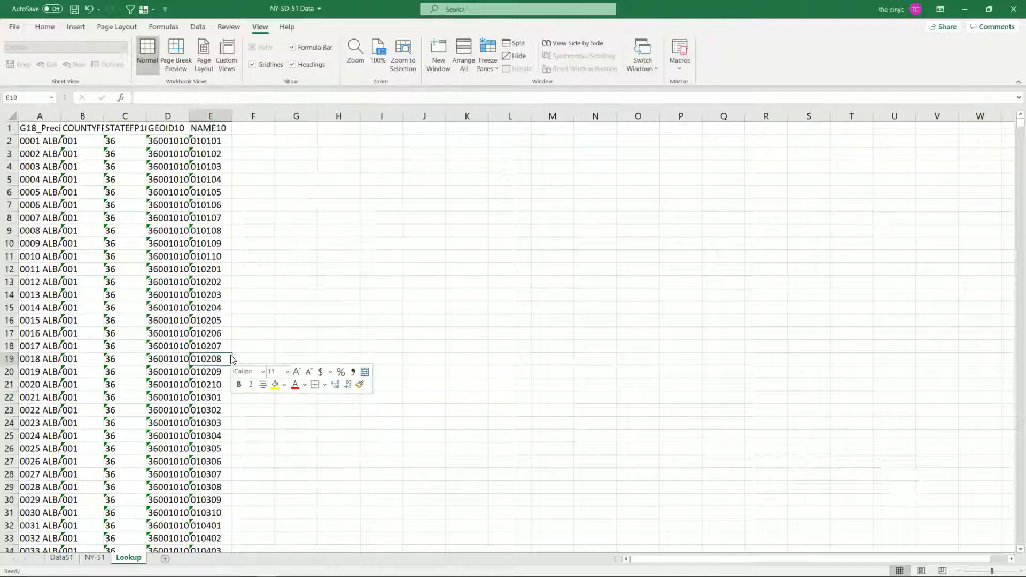
pyautogui.click(228, 356)
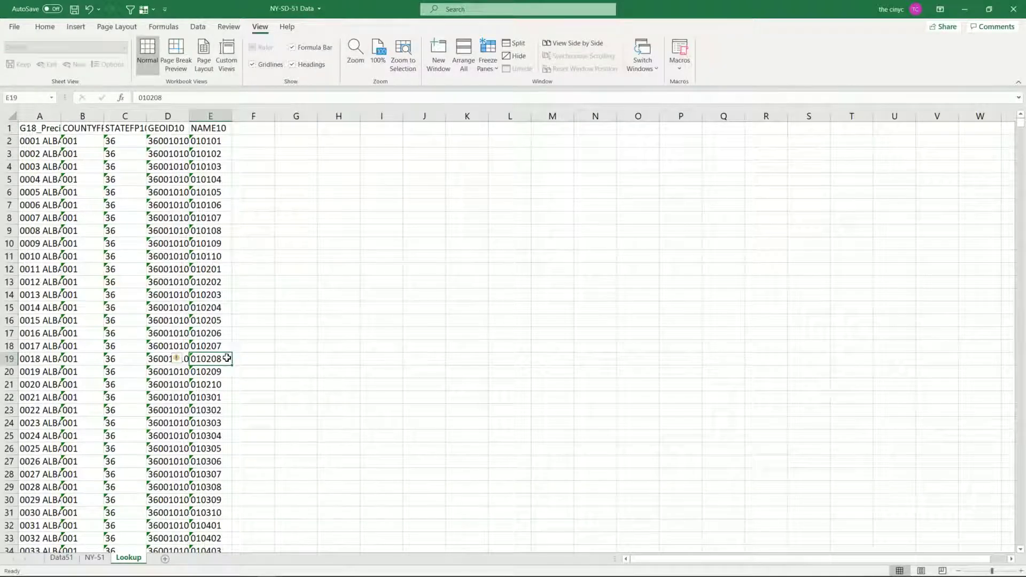
pyautogui.hotkey('ctrl', 'a')
pyautogui.hotkey('ctrl', 'c')
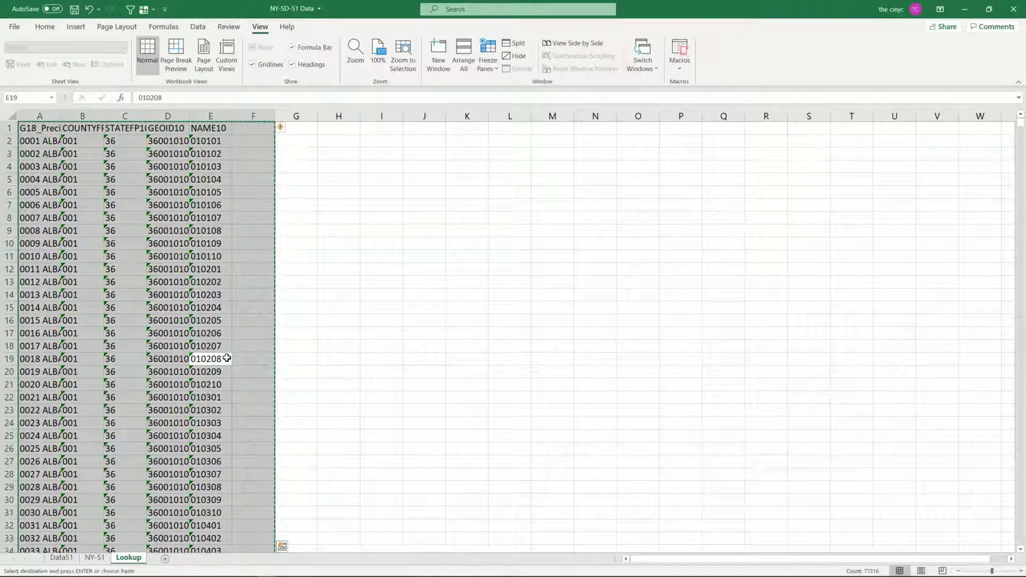
# Paste the copied lookup table at A1 of Sheet3 in the Book1 workbook and rename that sheet Lookup.
pyautogui.hotkey('alt', 'Tab')
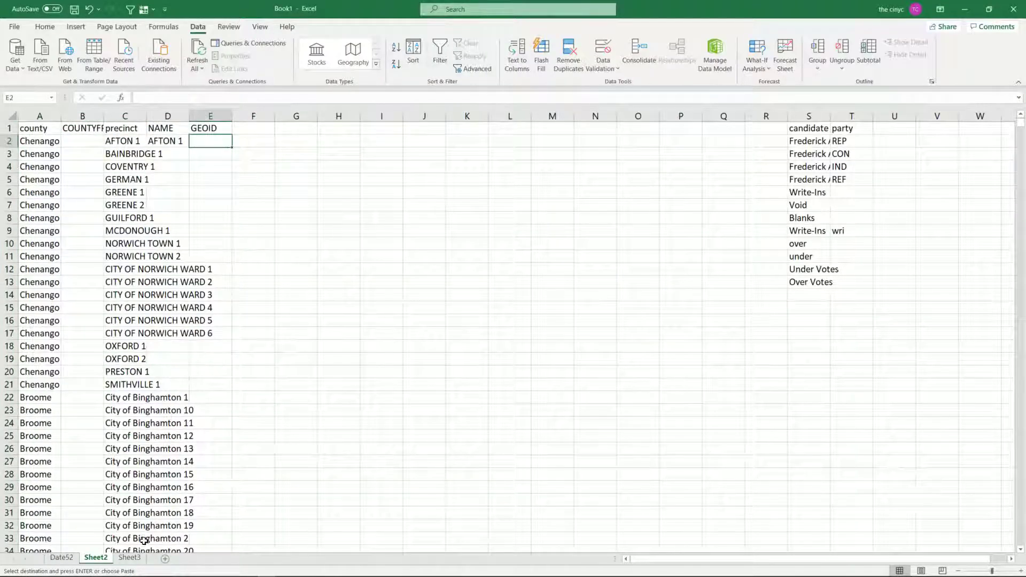
pyautogui.click(129, 558)
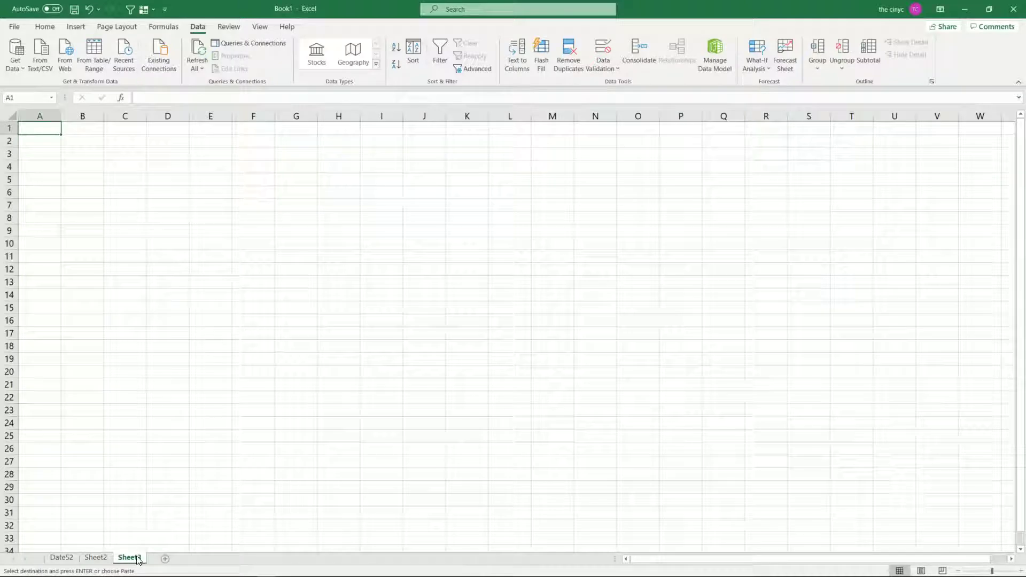
pyautogui.hotkey('ctrl', 'v')
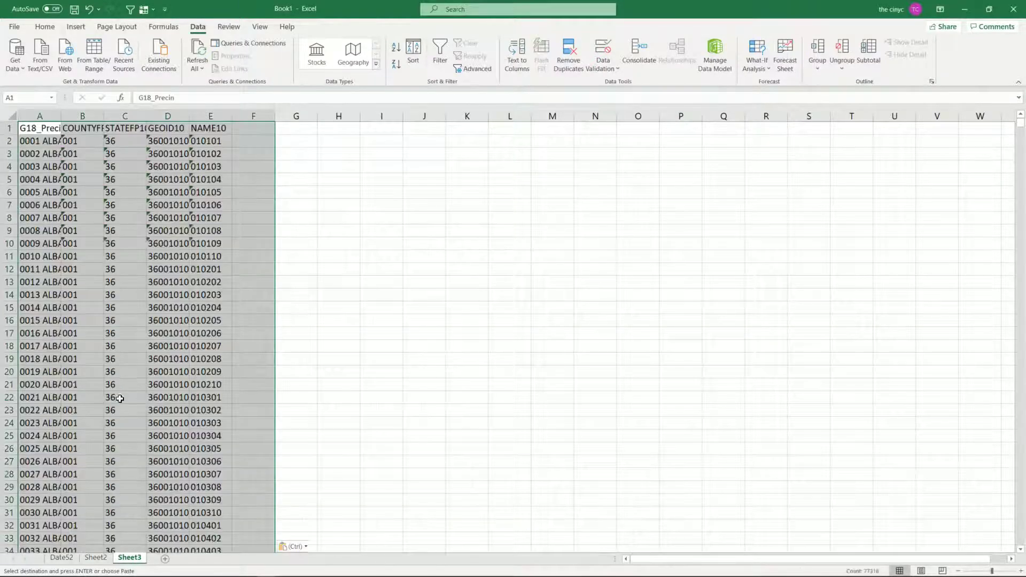
pyautogui.doubleClick(137, 559)
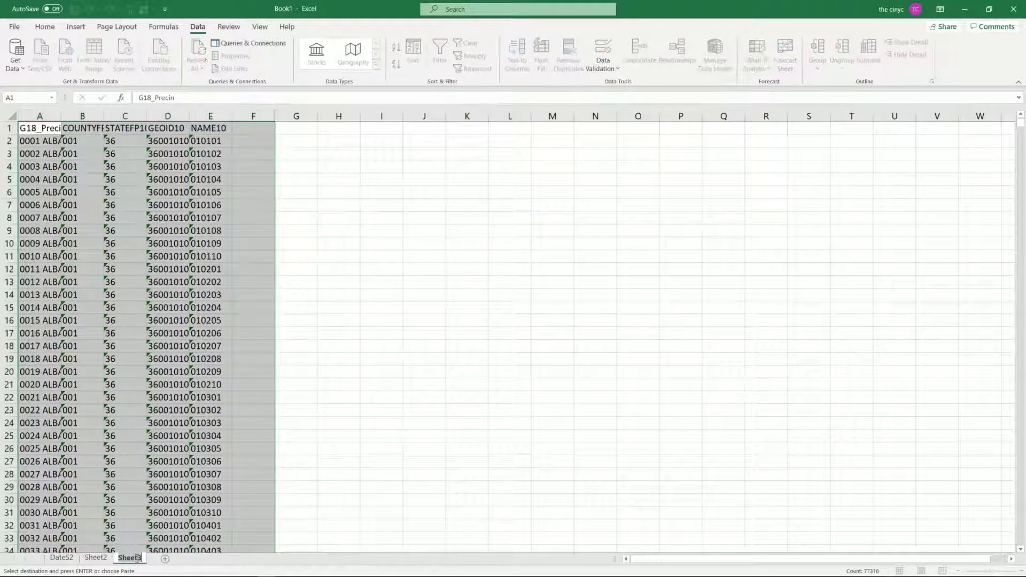
pyautogui.write('Lookup')
# Rename Sheet2, which holds the unique precinct table, as NY-52.
pyautogui.click(97, 556)
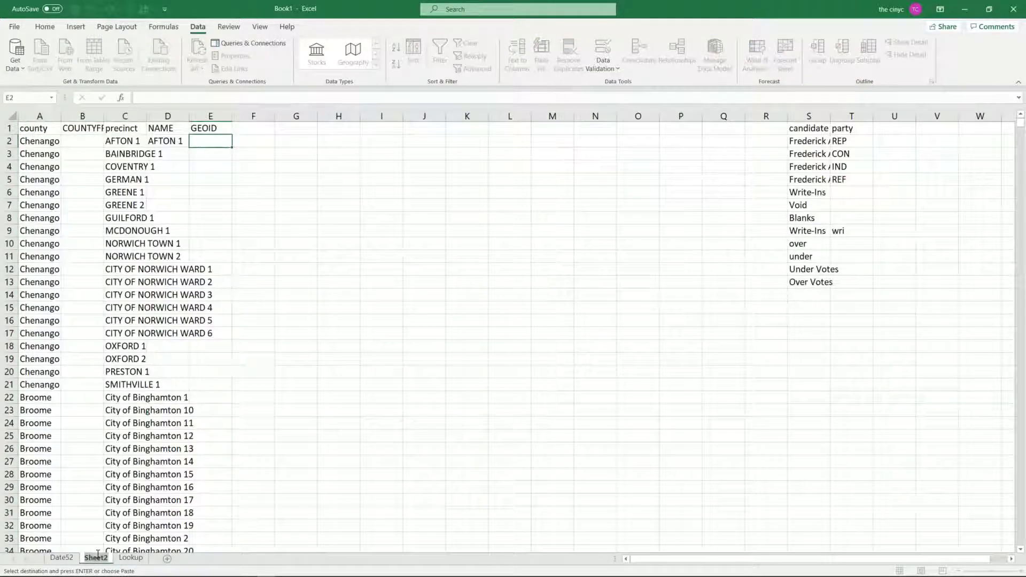
pyautogui.moveTo(98, 553); pyautogui.dragTo(99, 559)
pyautogui.write('NY-52')
pyautogui.press('Return')
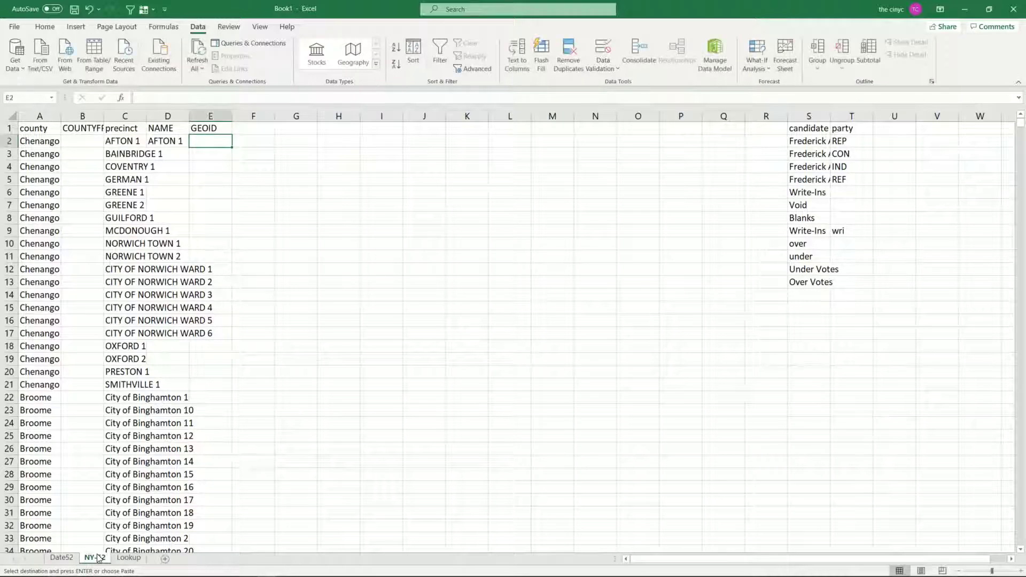
# Correct the name of the results sheet Date52 to Data52.
pyautogui.click(61, 558)
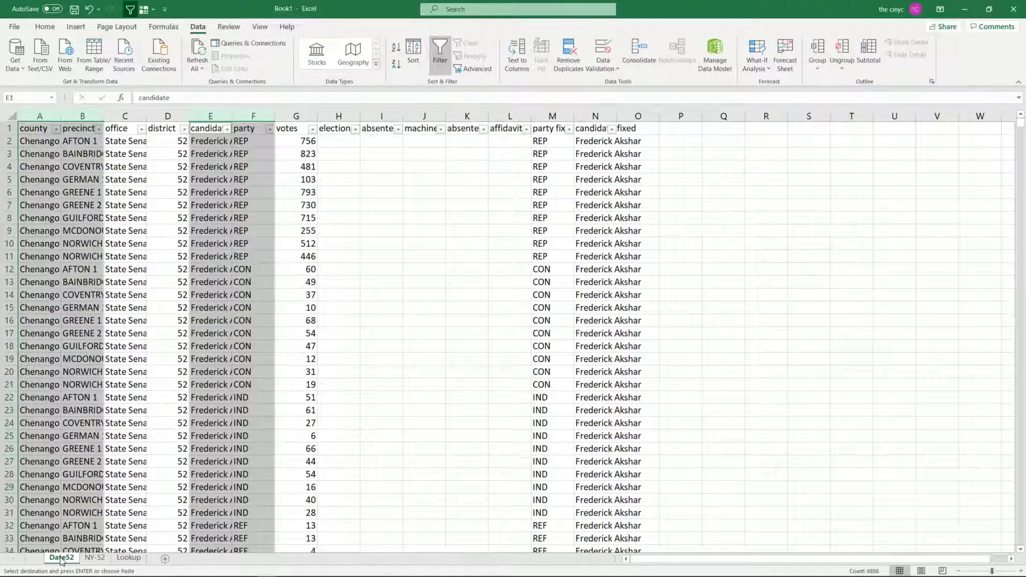
pyautogui.doubleClick(60, 558)
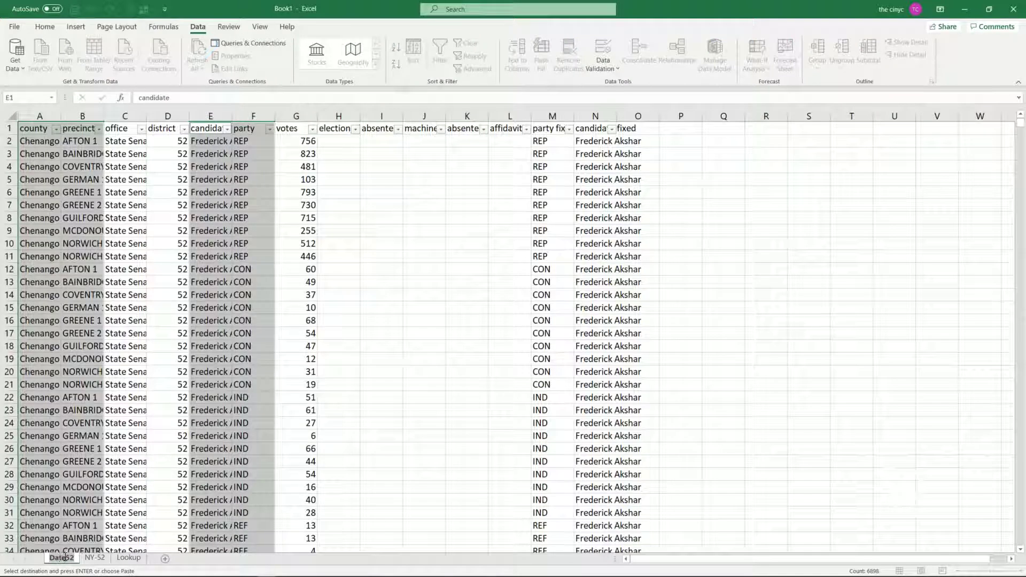
pyautogui.click(66, 558)
pyautogui.press('BackSpace')
pyautogui.write('a')
pyautogui.press('Return')
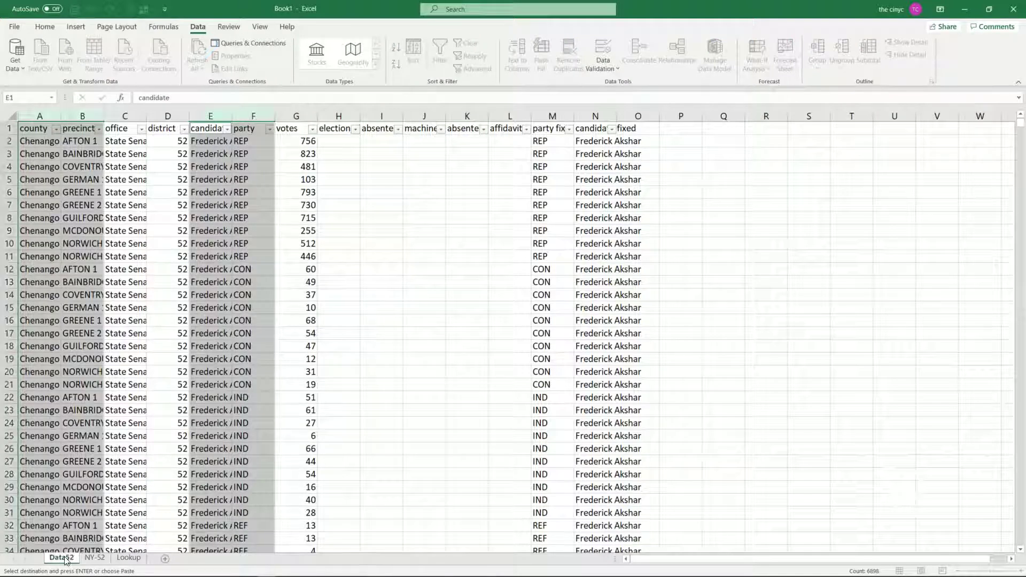
# Enter the formula =VLOOKUP(D2,Lookup!A:D,4,FALSE) in E2 of the NY-52 sheet to look up the GEOID.
pyautogui.click(97, 559)
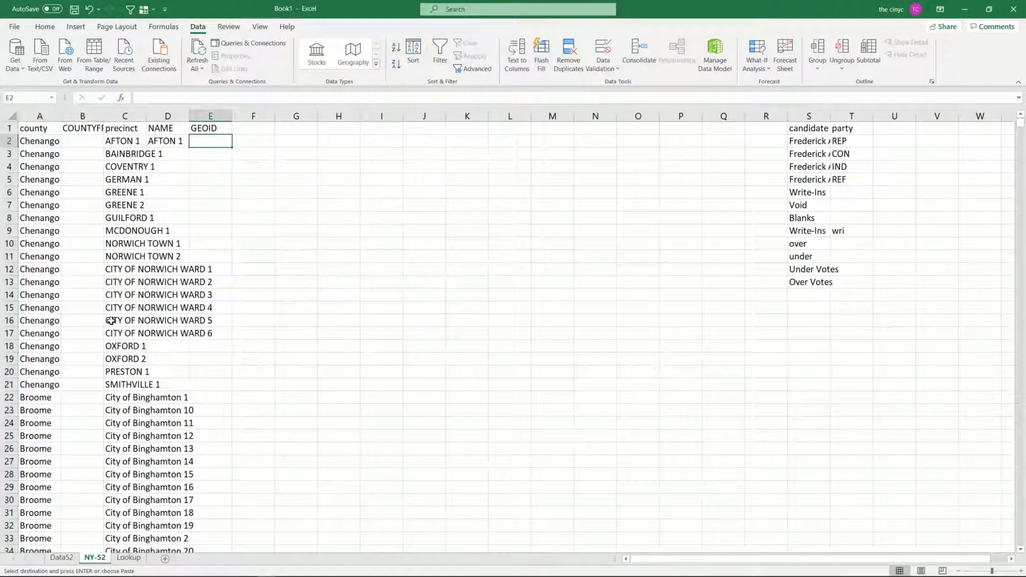
pyautogui.write('=v')
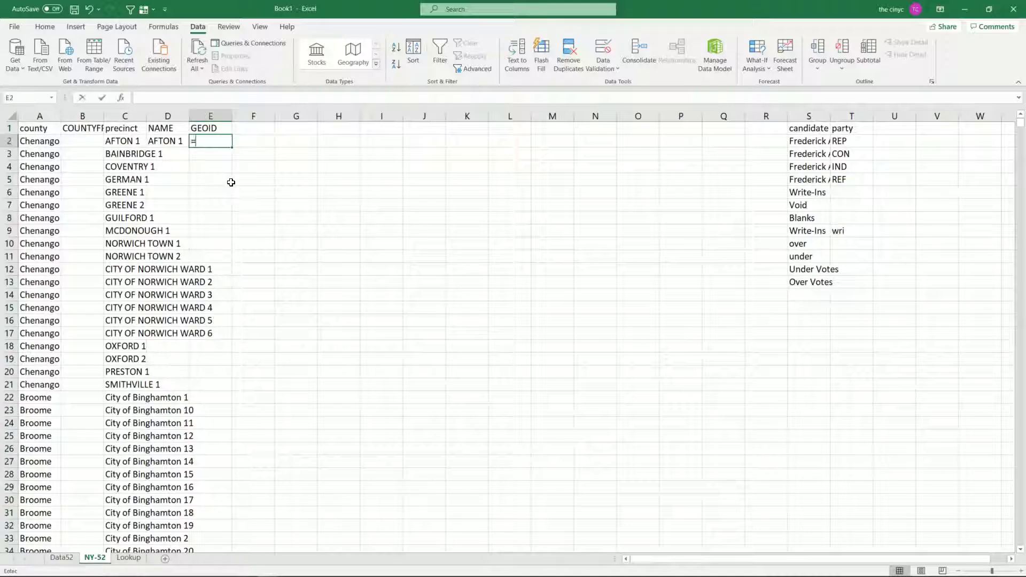
pyautogui.write('ook')
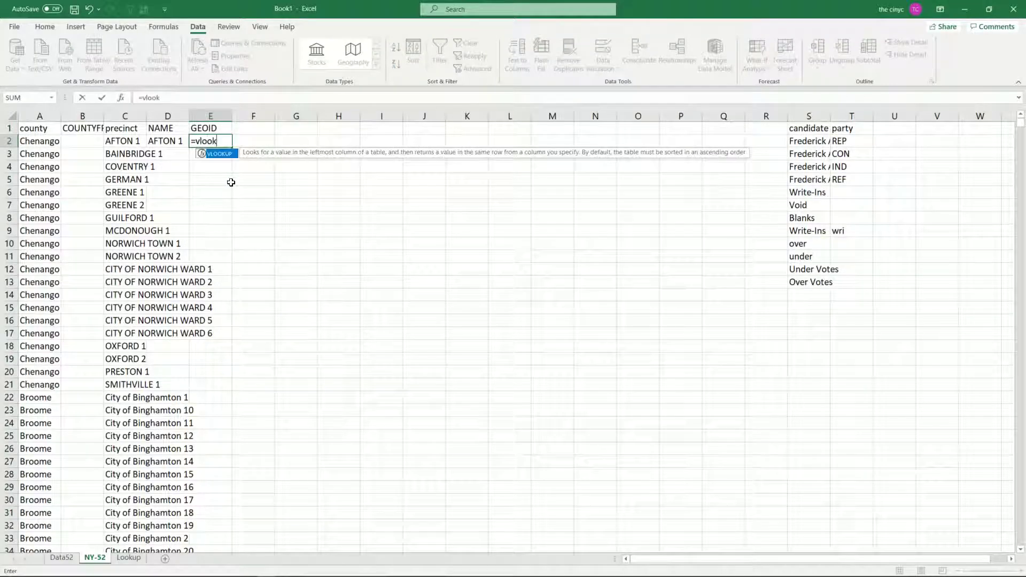
pyautogui.write('up(')
pyautogui.press('Left')
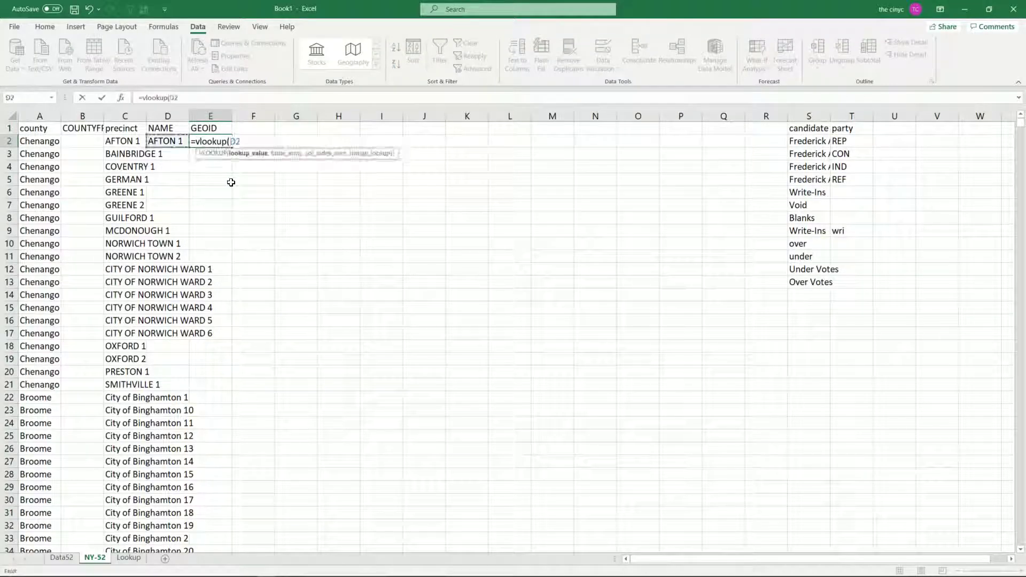
pyautogui.write(',')
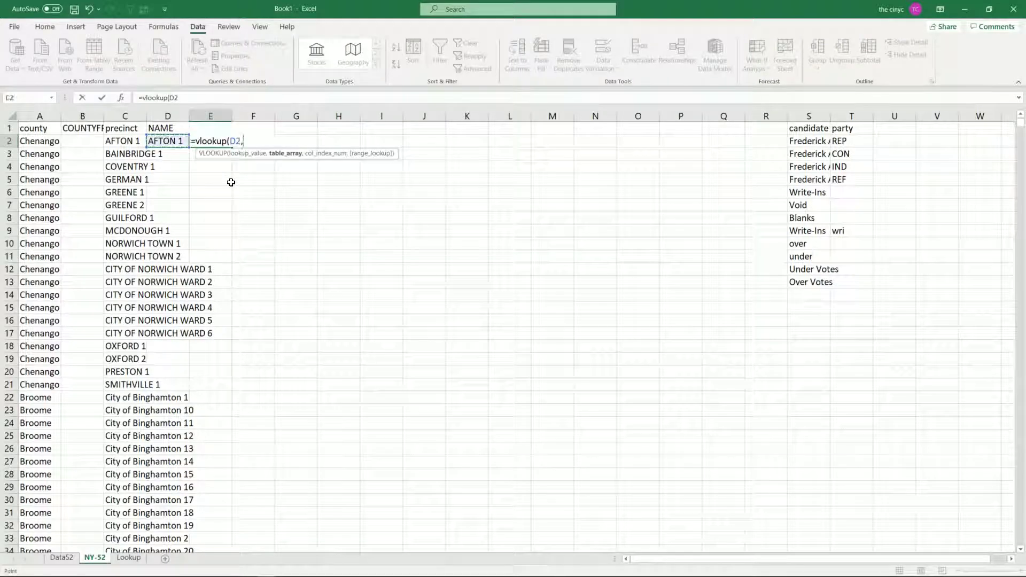
pyautogui.click(134, 558)
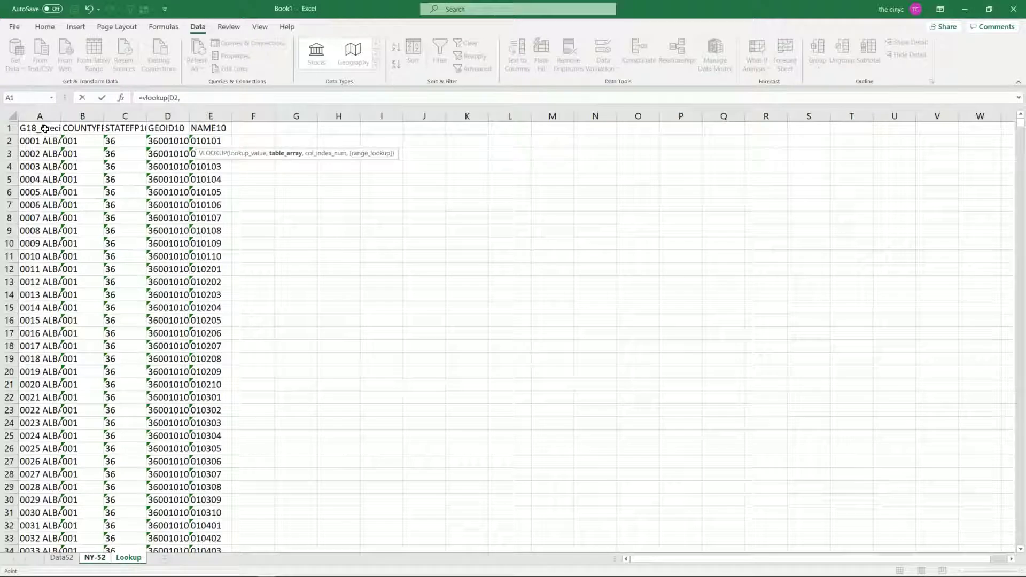
pyautogui.moveTo(40, 116); pyautogui.dragTo(158, 114)
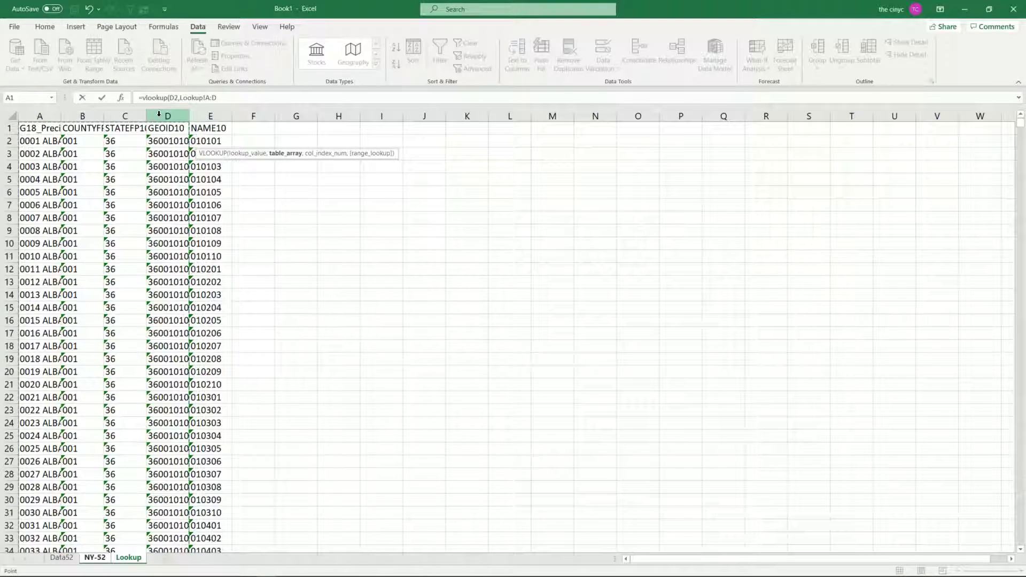
pyautogui.write(',')
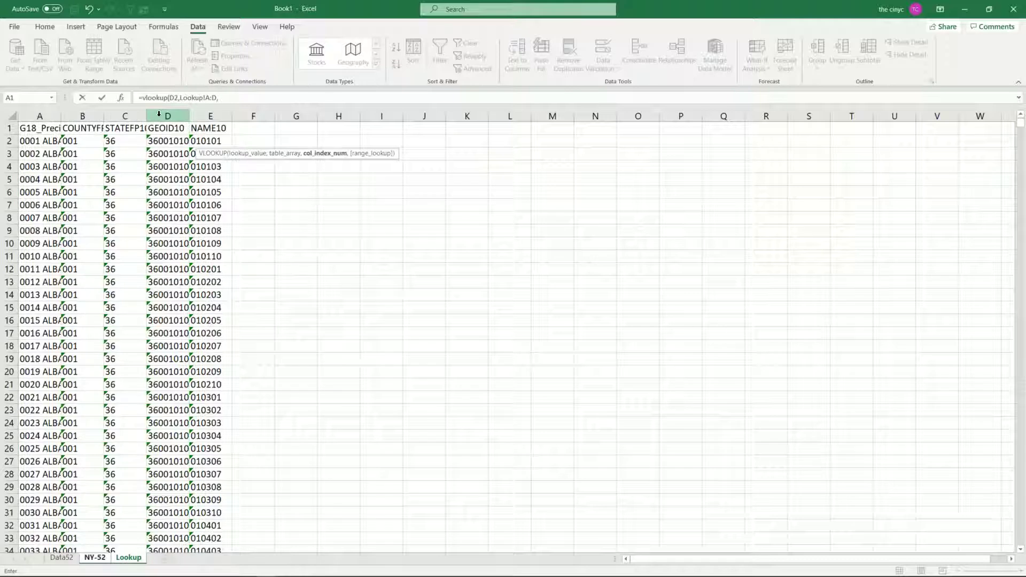
pyautogui.write('4,FALSE')
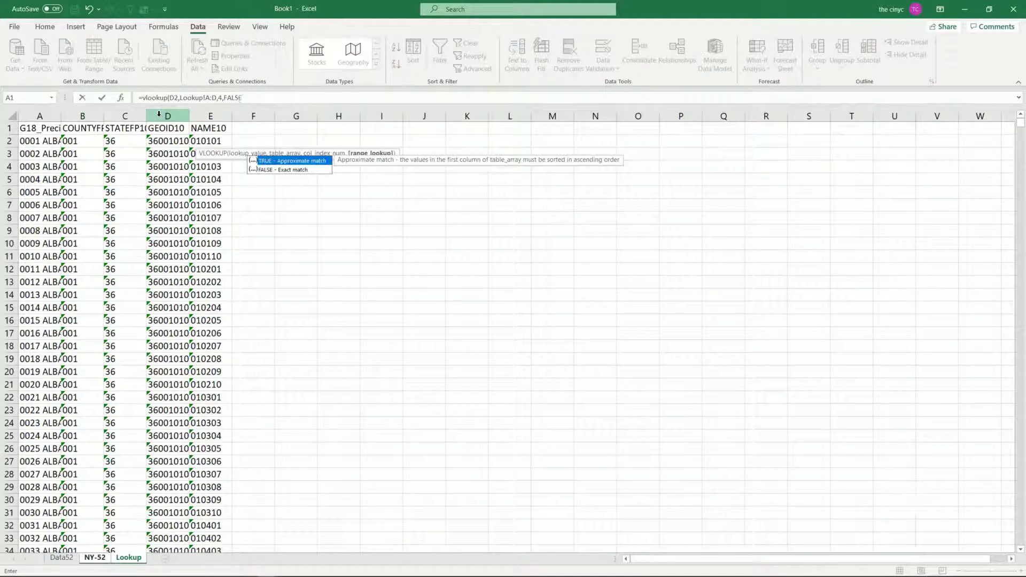
pyautogui.write(')')
pyautogui.press('Return')
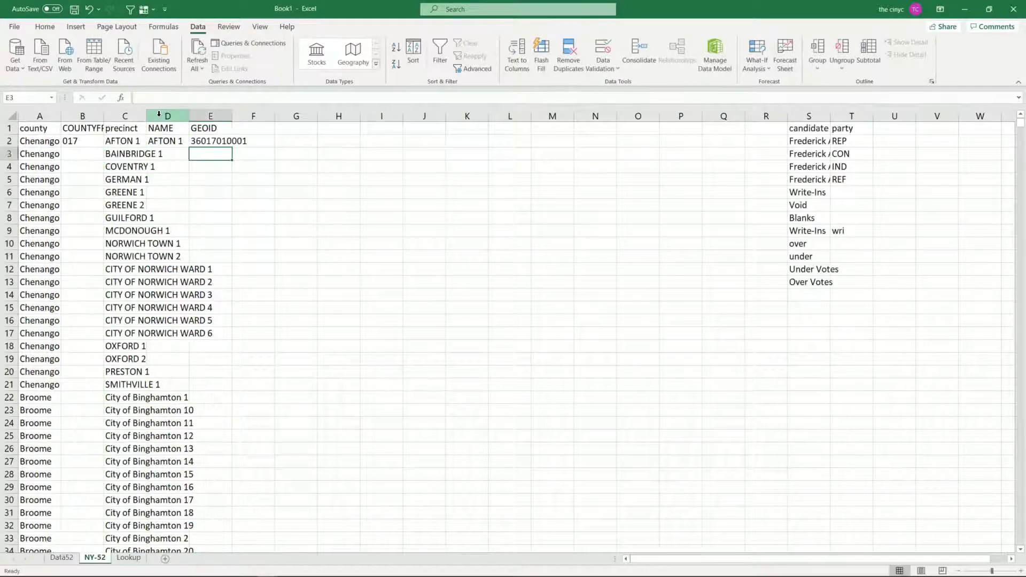
# Copy the NAME and GEOID formulas from D2:E2 down through all the precinct rows.
pyautogui.press('Up')
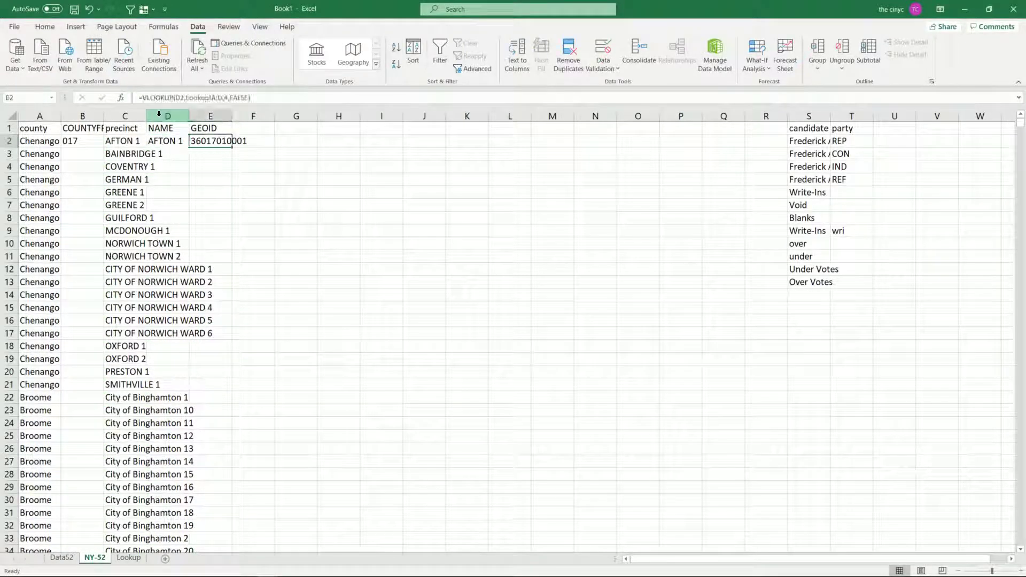
pyautogui.press('Left')
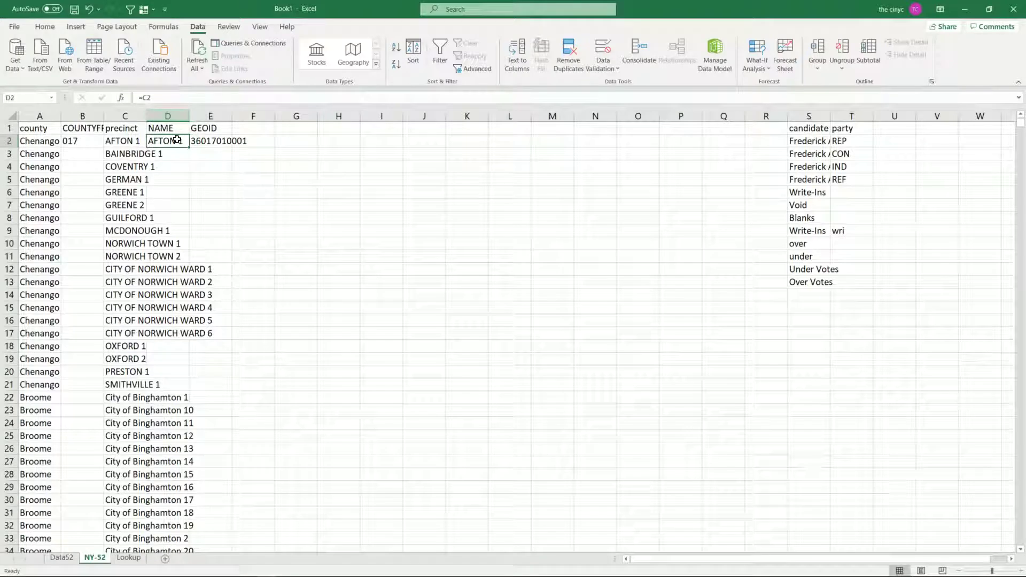
pyautogui.moveTo(167, 143); pyautogui.dragTo(176, 475)
pyautogui.hotkey('ctrl', 'c')
pyautogui.hotkey('ctrl', 'v')
# Copy the COUNTYFP formula from B2 down column B through all the precinct rows.
pyautogui.press('Up')
pyautogui.press('Left')
pyautogui.press('Left')
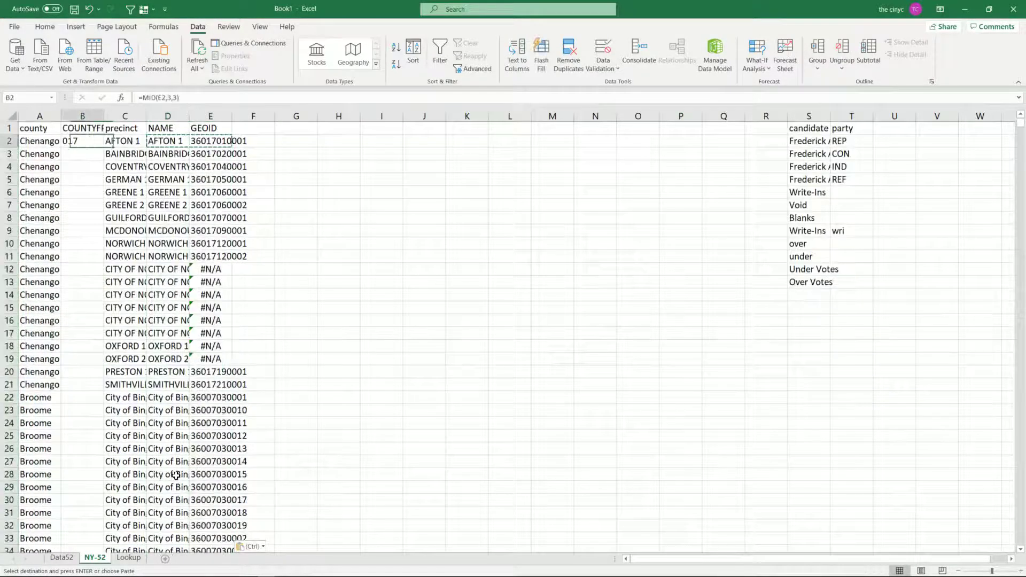
pyautogui.press('Left')
pyautogui.press('Right')
pyautogui.hotkey('ctrl', 'c')
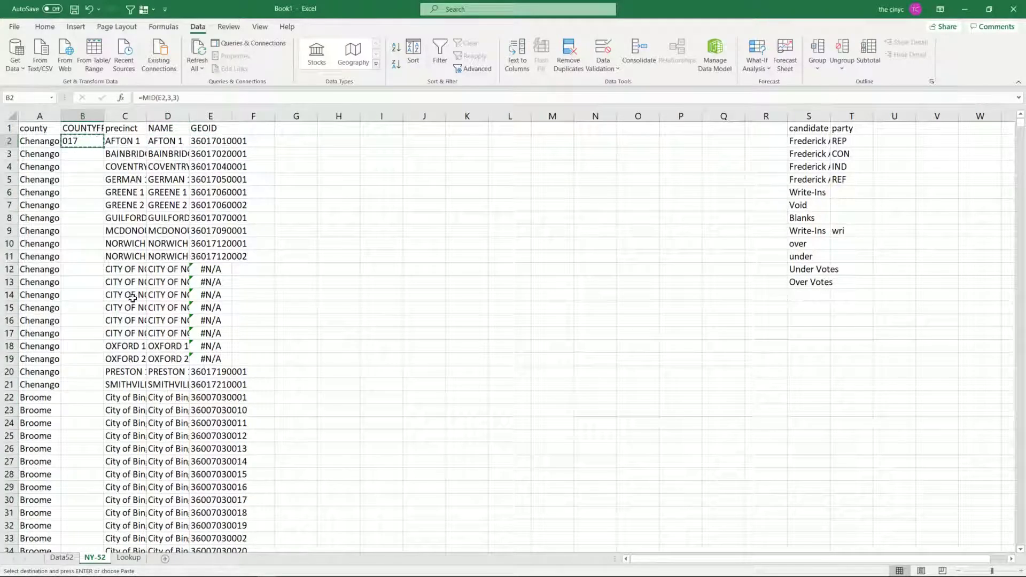
pyautogui.moveTo(85, 152); pyautogui.dragTo(85, 521)
pyautogui.hotkey('ctrl', 'v')
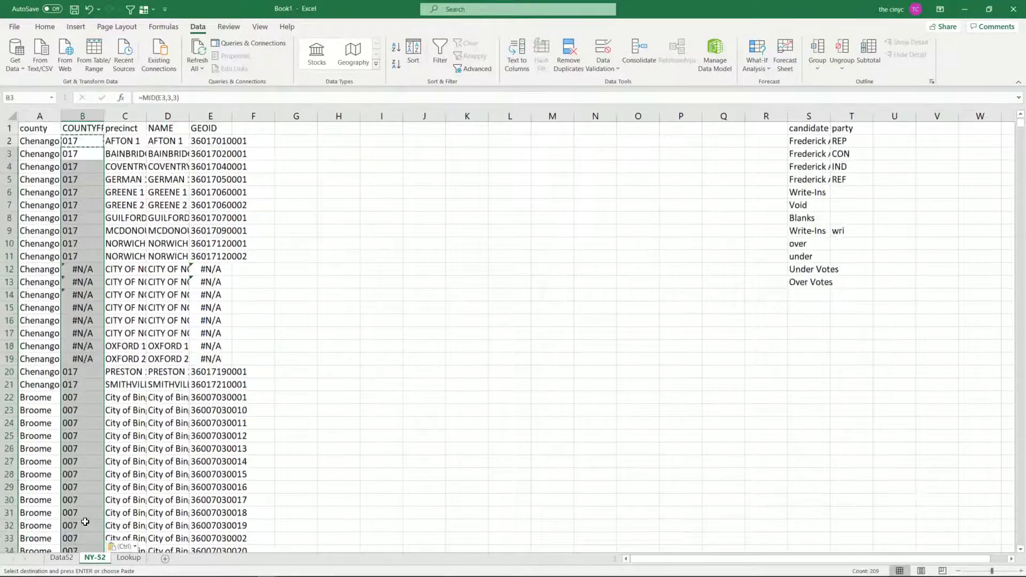
# Turn on filtering in the NY-52 sheet and filter the GEOID column to show only the N/A rows.
pyautogui.press('Right')
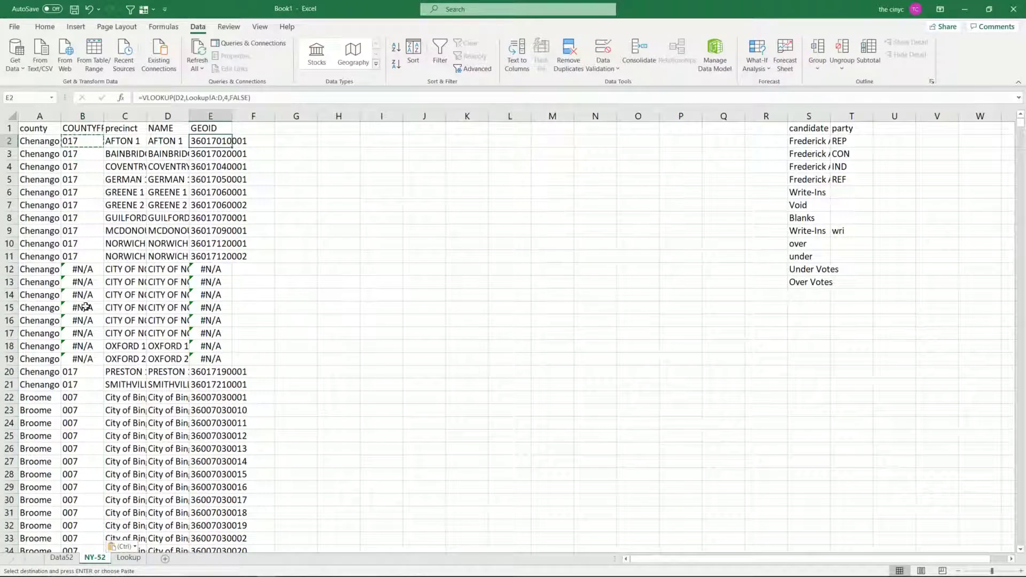
pyautogui.click(440, 52)
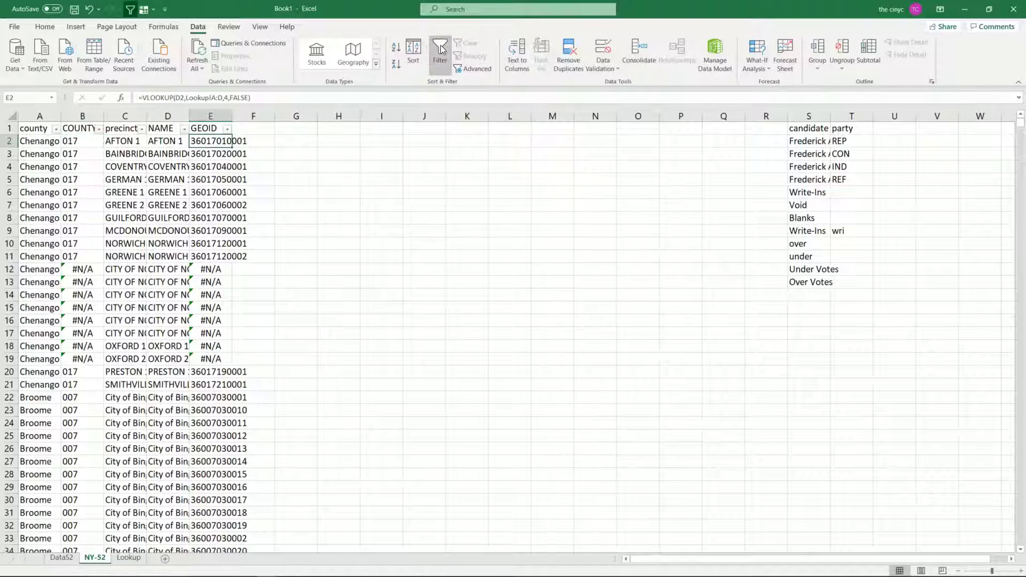
pyautogui.click(227, 129)
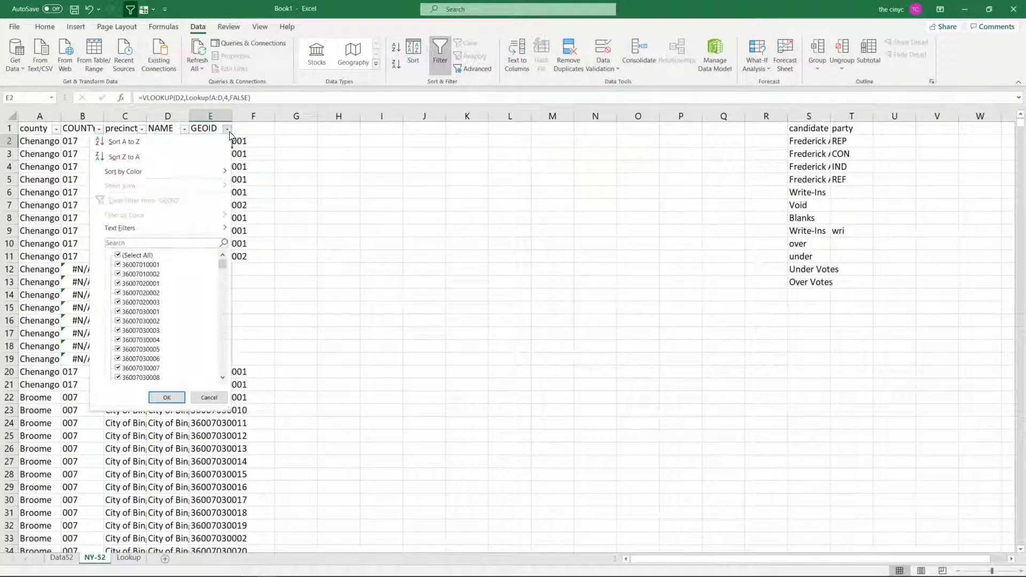
pyautogui.click(122, 256)
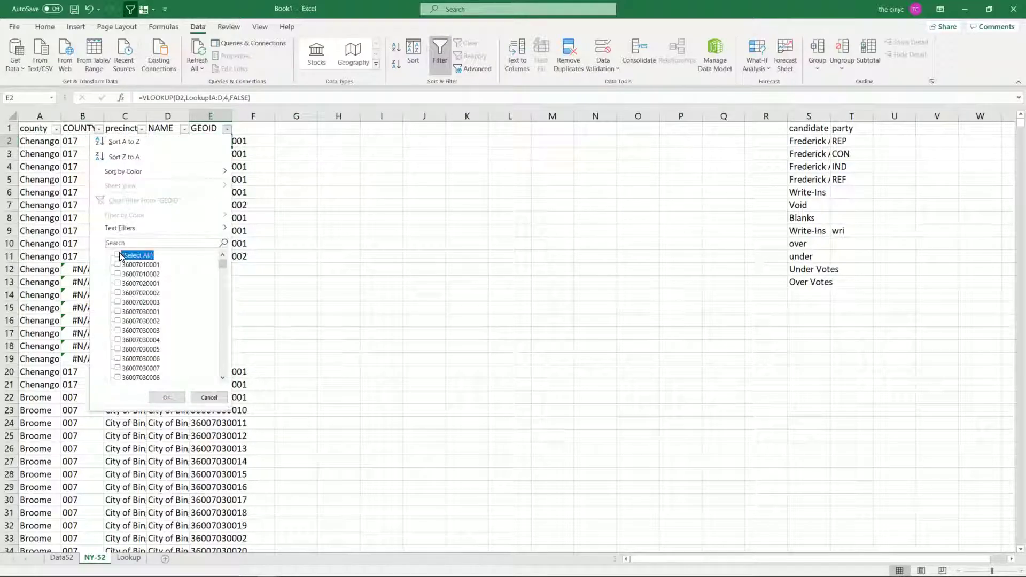
pyautogui.click(131, 242)
pyautogui.write('N/A')
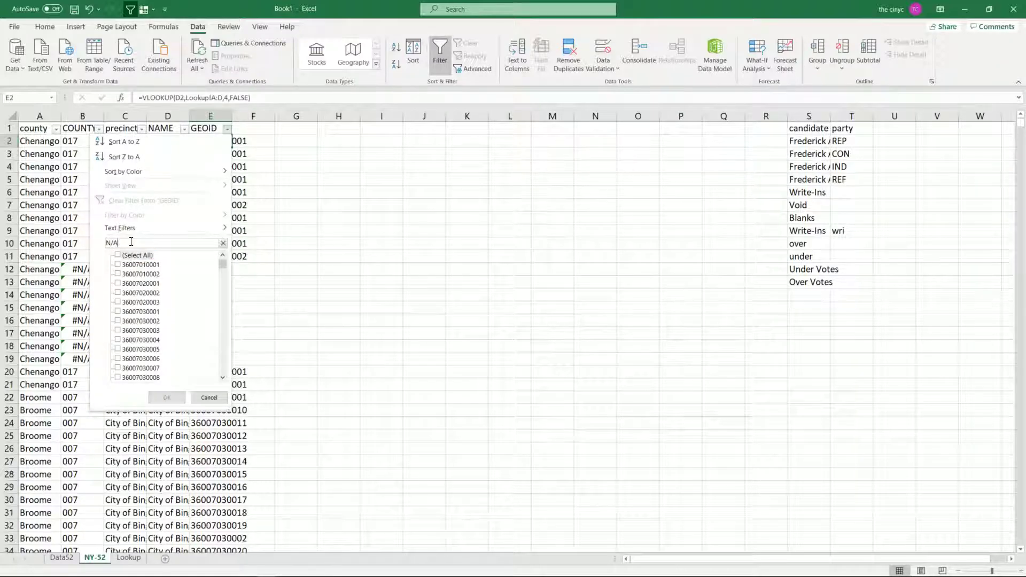
pyautogui.press('Return')
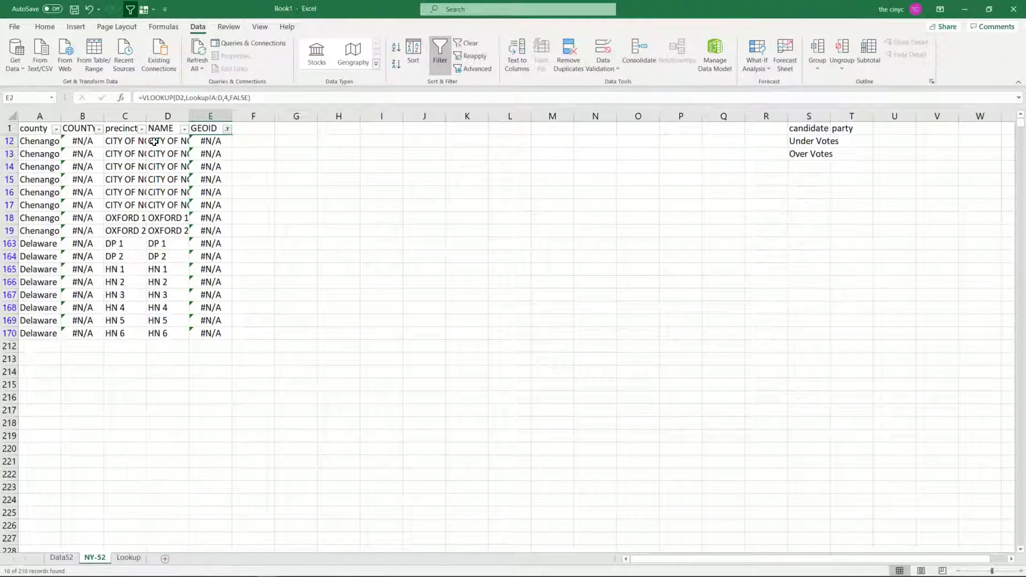
# Widen the precinct column of the NY-52 sheet so the full names of the unmatched precincts can be read.
pyautogui.click(154, 141)
pyautogui.press('Left')
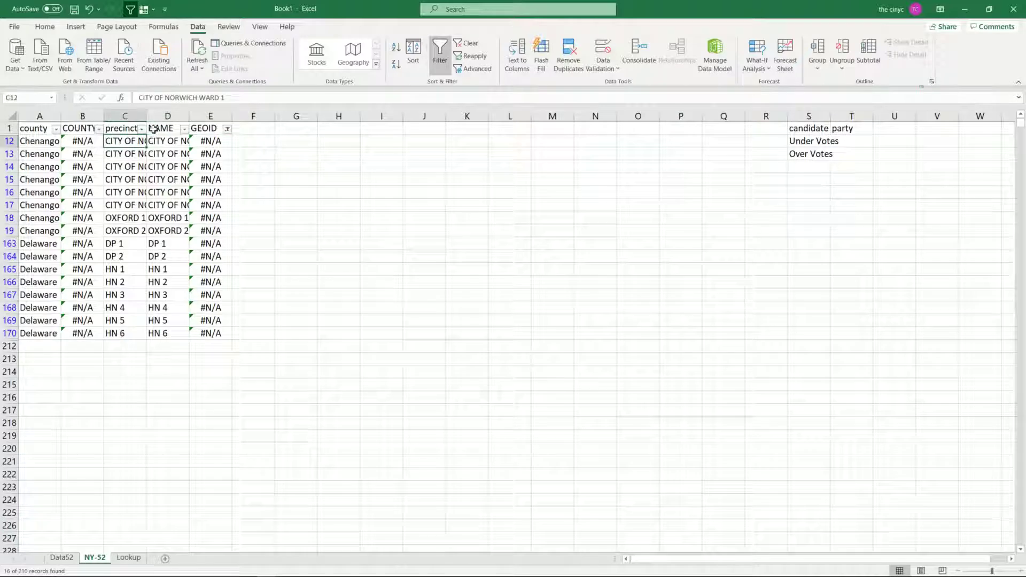
pyautogui.moveTo(148, 117); pyautogui.dragTo(221, 113)
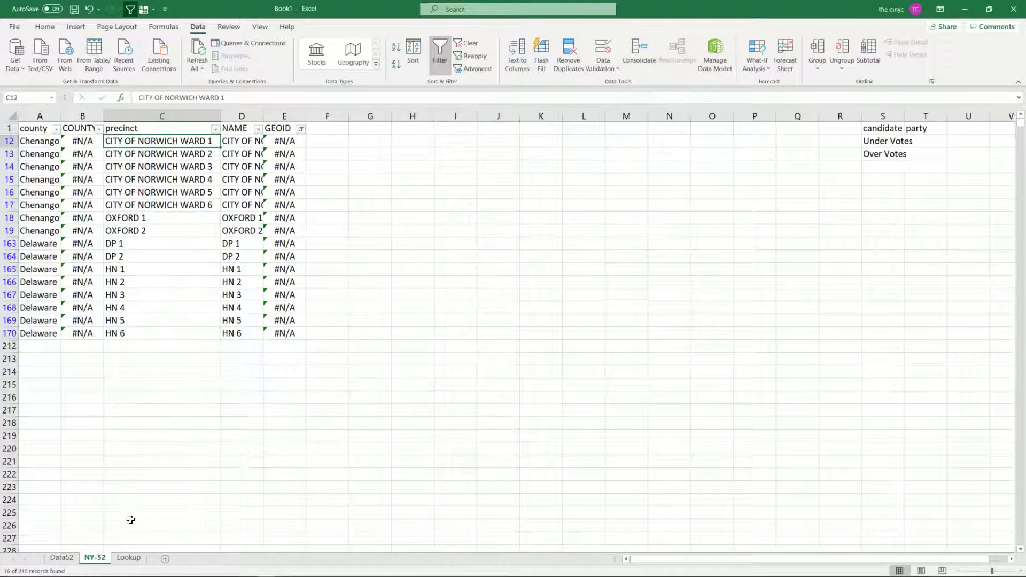
# Search the Lookup sheet for Norwich to locate the city's ward entries.
pyautogui.click(129, 557)
pyautogui.click(116, 361)
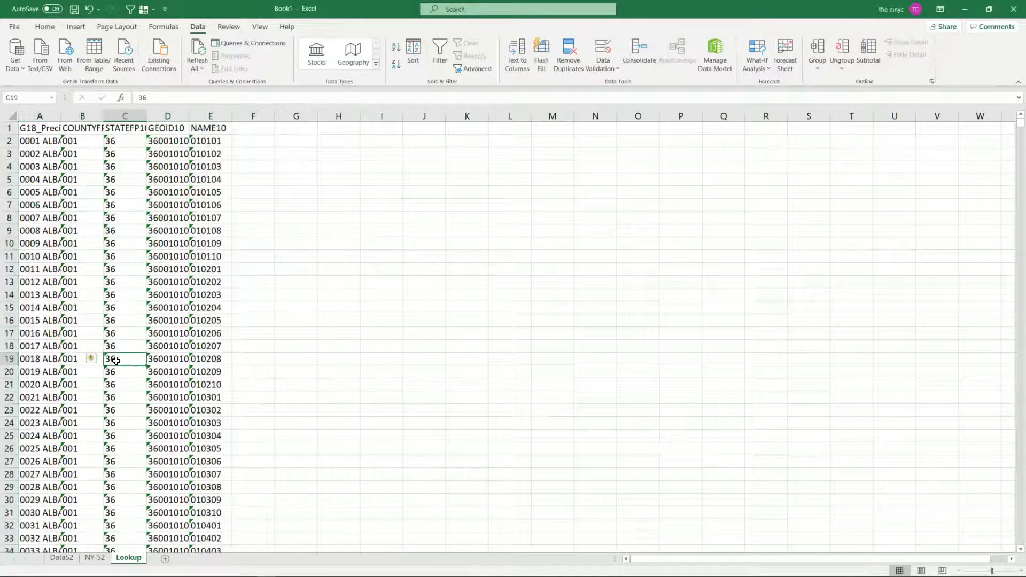
pyautogui.hotkey('ctrl', 'f')
pyautogui.write('Noe')
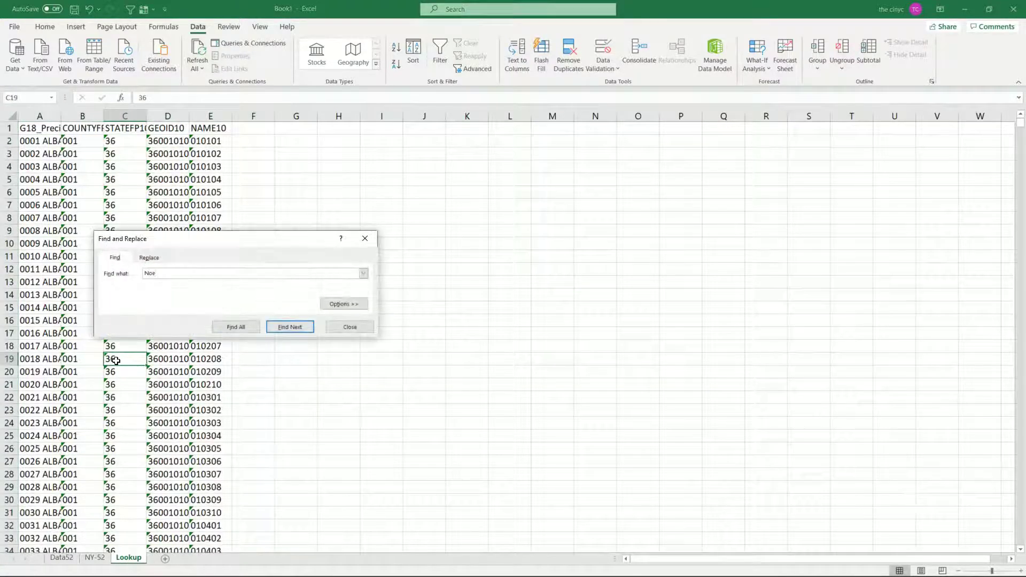
pyautogui.write('wich')
pyautogui.press('Return')
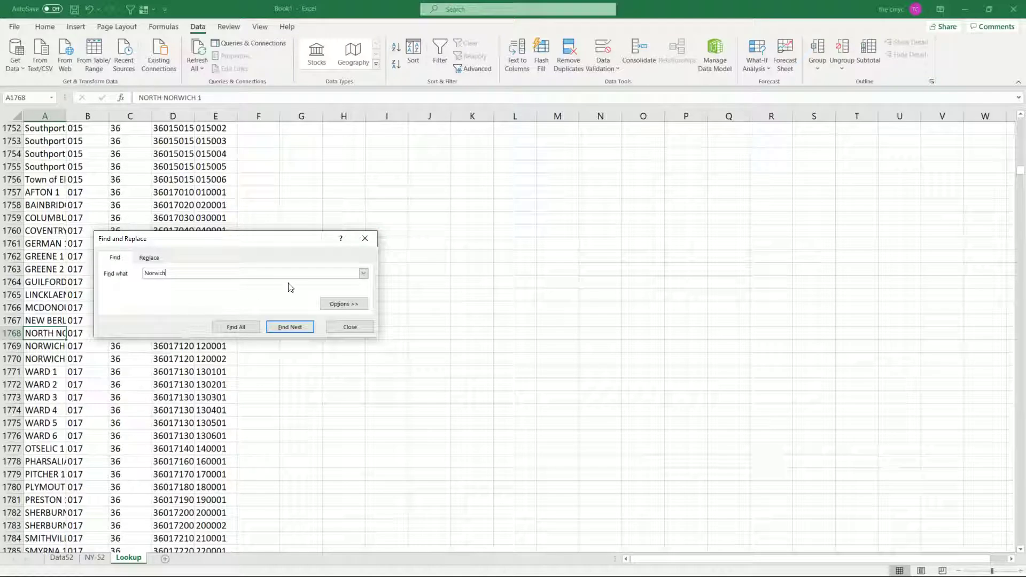
pyautogui.click(372, 242)
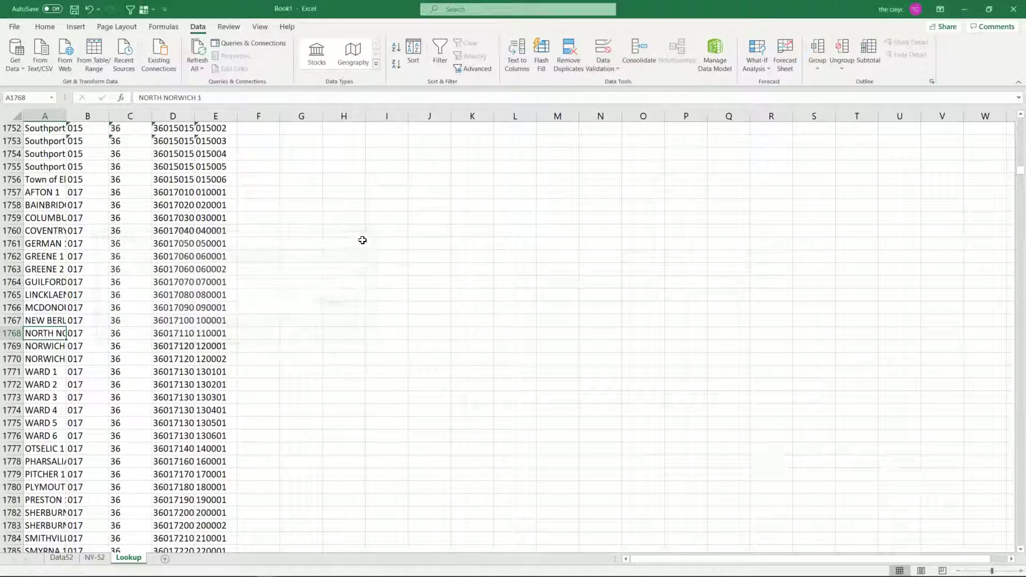
# Rename WARD 1 in A1771 of the Lookup sheet as CITY OF NORWICH WARD 1.
pyautogui.click(48, 374)
pyautogui.doubleClick(45, 373)
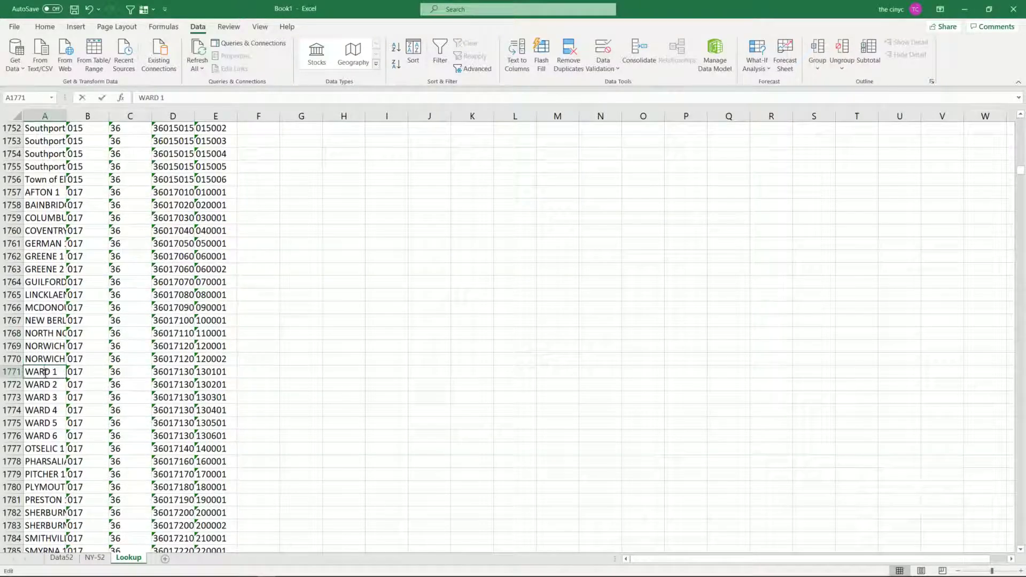
pyautogui.press('Home')
pyautogui.write('CO')
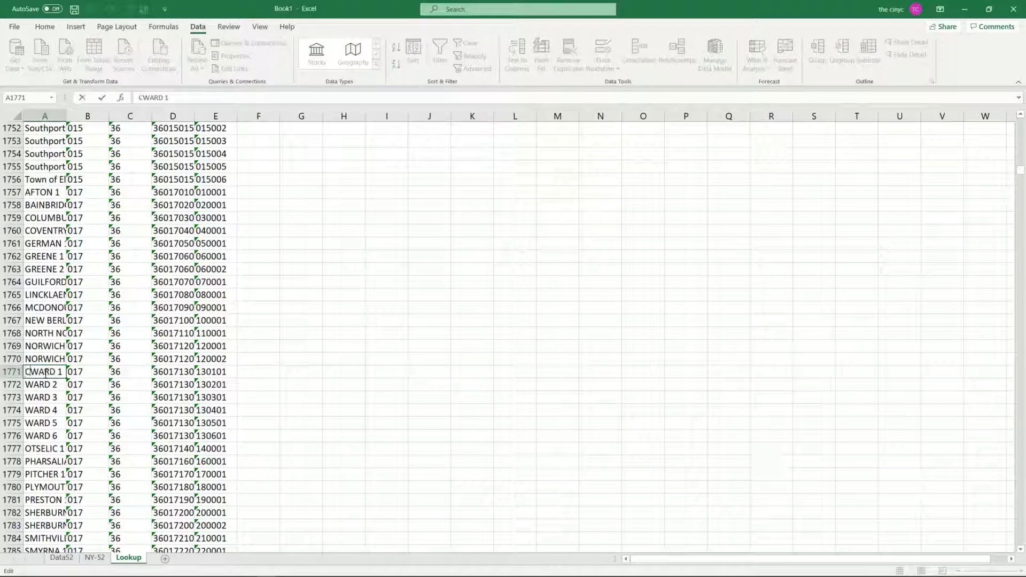
pyautogui.write('TY ')
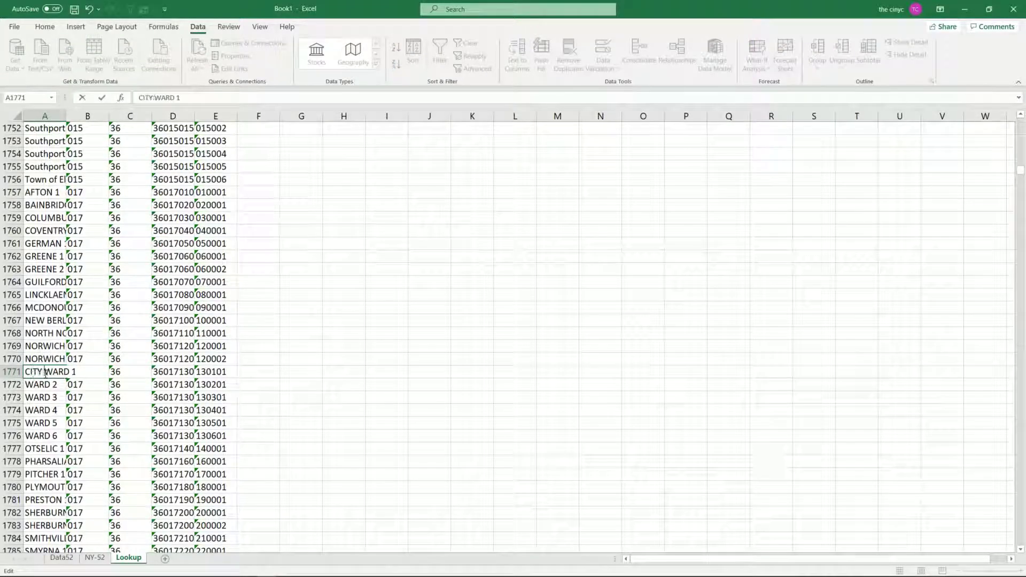
pyautogui.write('OF NO')
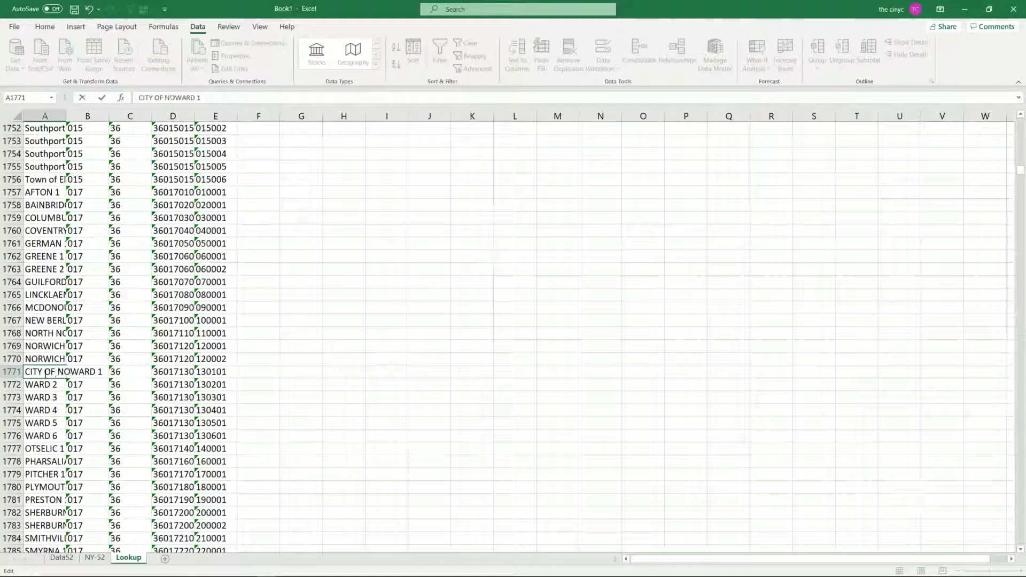
pyautogui.write('RWICH')
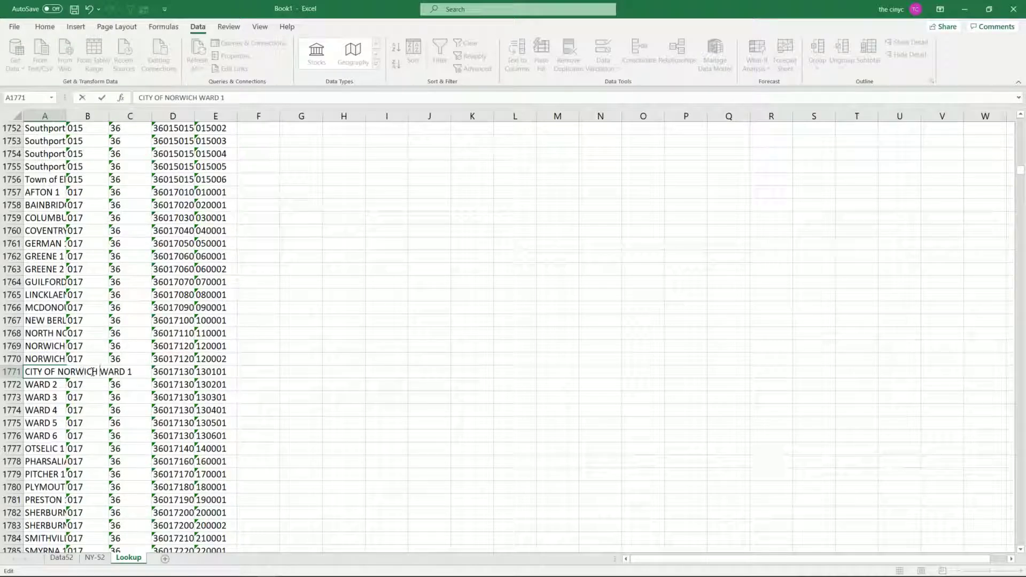
pyautogui.press('Return')
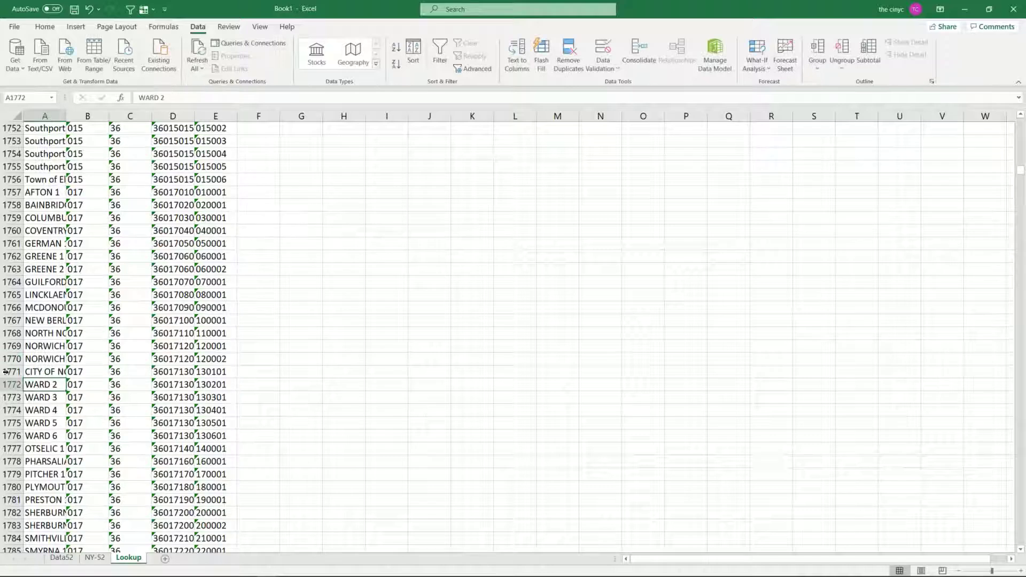
# Prefix WARD 2 and WARD 3 in A1772:A1773 of the Lookup sheet with CITY OF NORWICH.
pyautogui.doubleClick(34, 386)
pyautogui.write('CITY OF NORWICH')
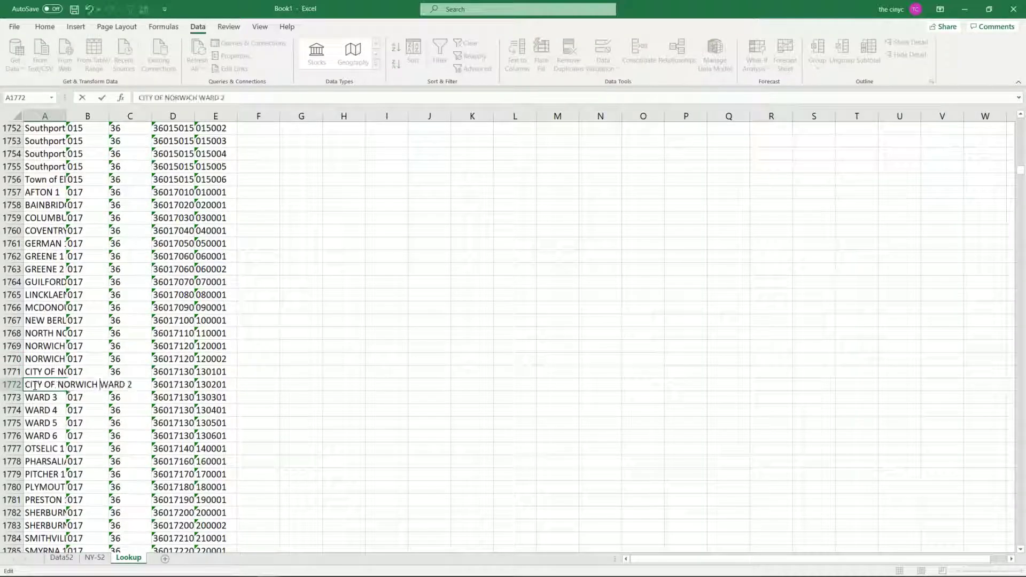
pyautogui.click(34, 396)
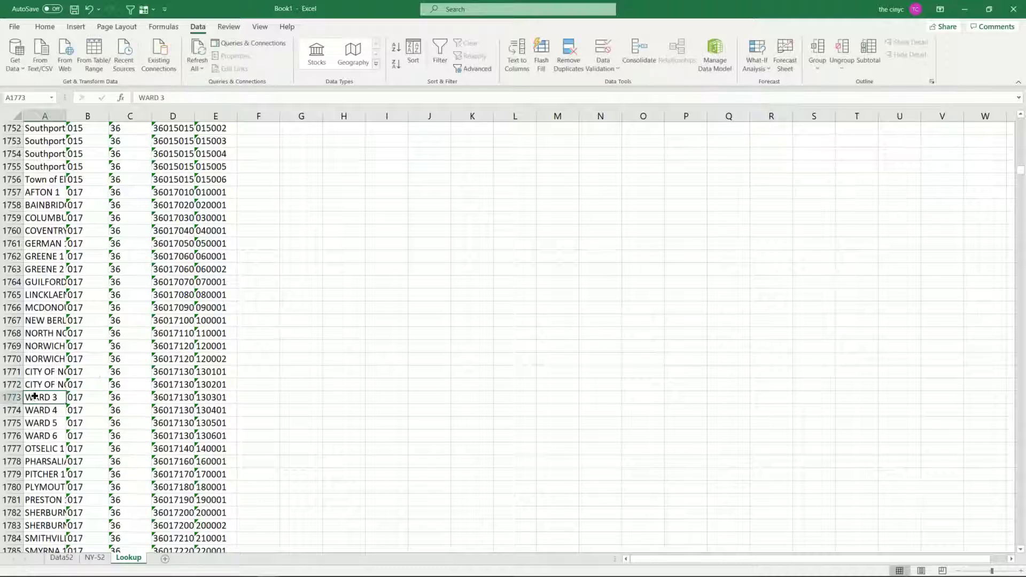
pyautogui.doubleClick(35, 397)
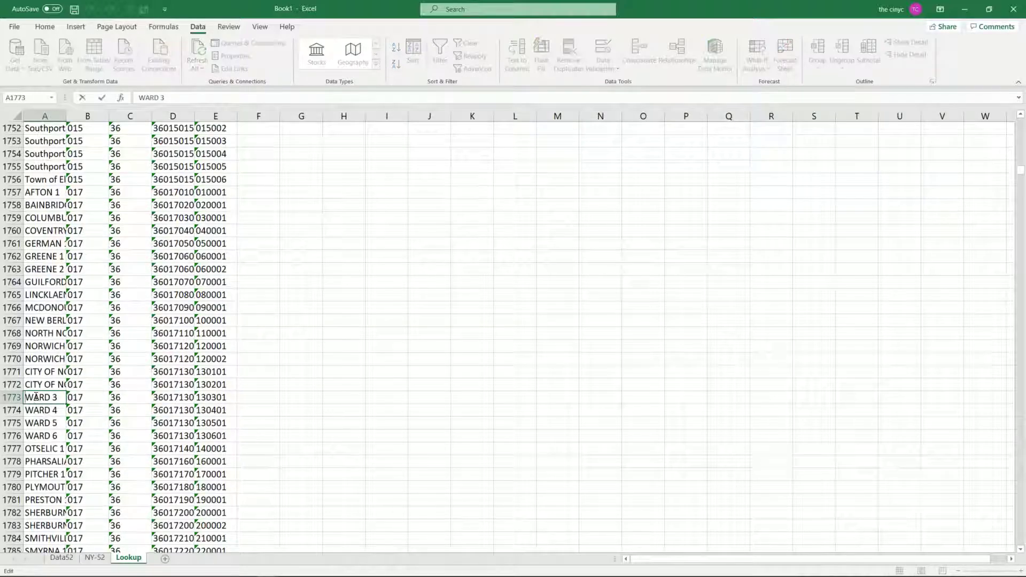
pyautogui.write('CITY OF NORWICH')
pyautogui.press('Return')
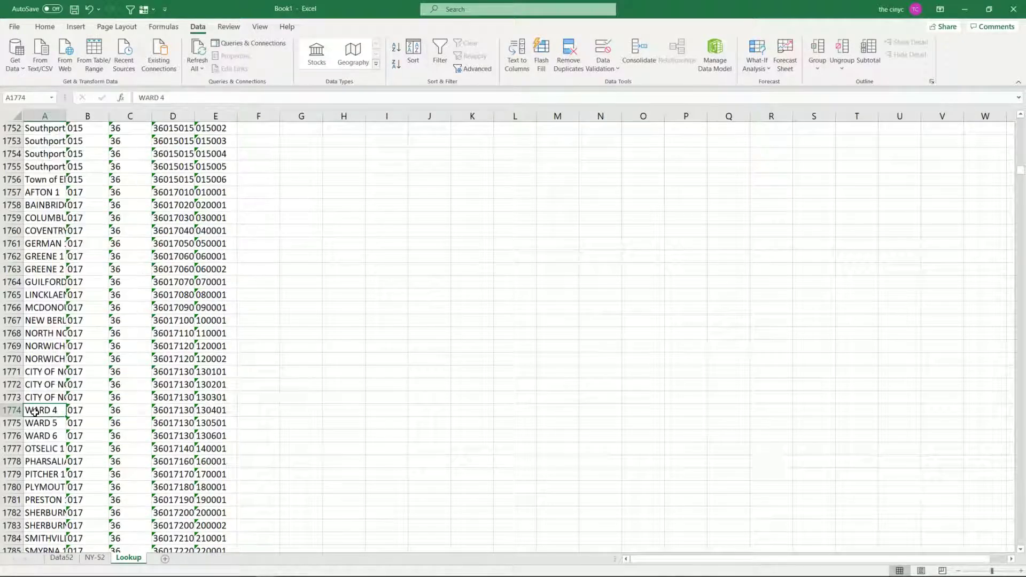
# Prefix WARD 4, WARD 5 and WARD 6 in A1774:A1776 of the Lookup sheet with CITY OF NORWICH.
pyautogui.doubleClick(35, 412)
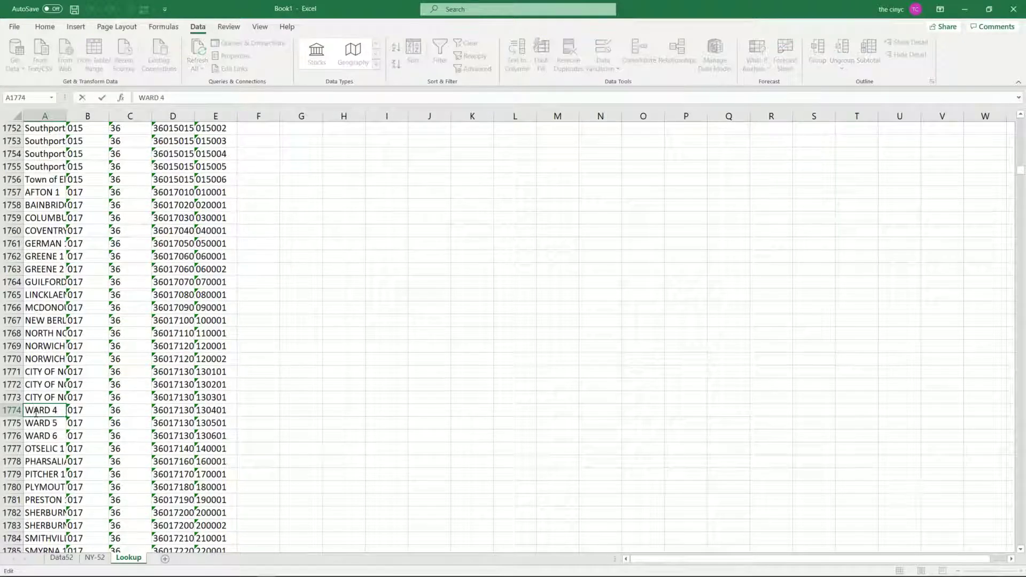
pyautogui.write('CITY OF NORWICH')
pyautogui.press('Return')
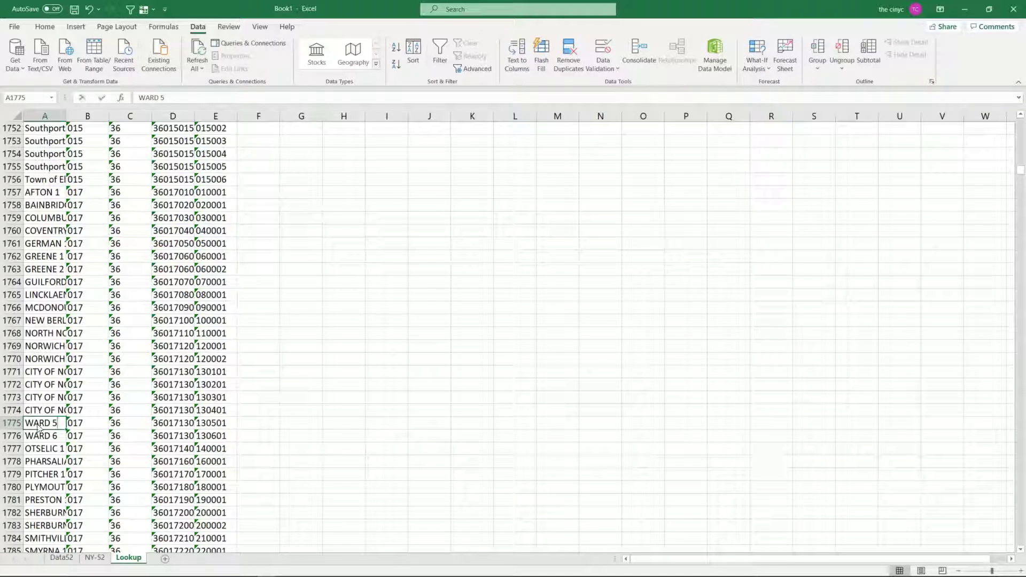
pyautogui.doubleClick(38, 425)
pyautogui.write('CITY OF NORWICH')
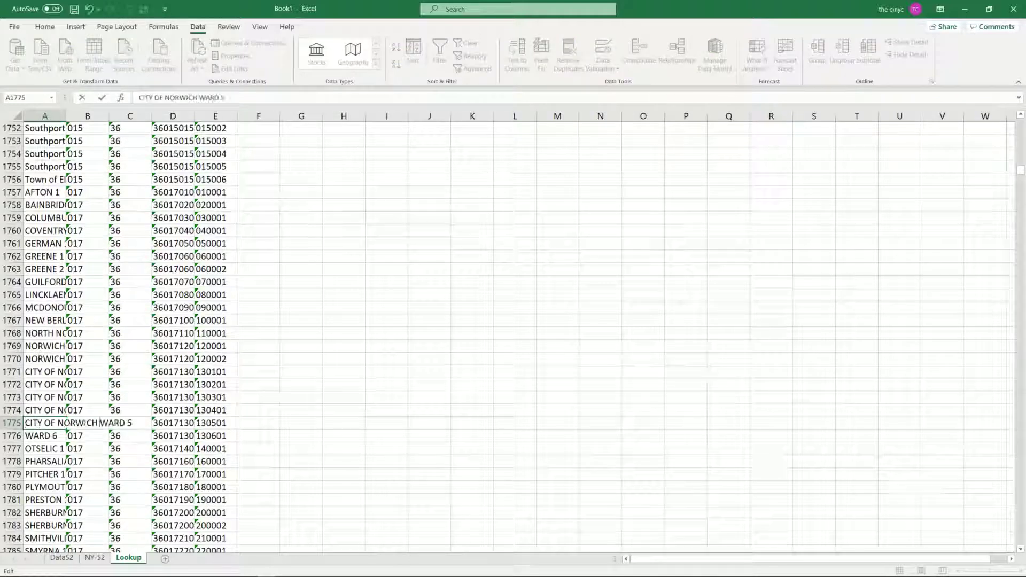
pyautogui.press('Return')
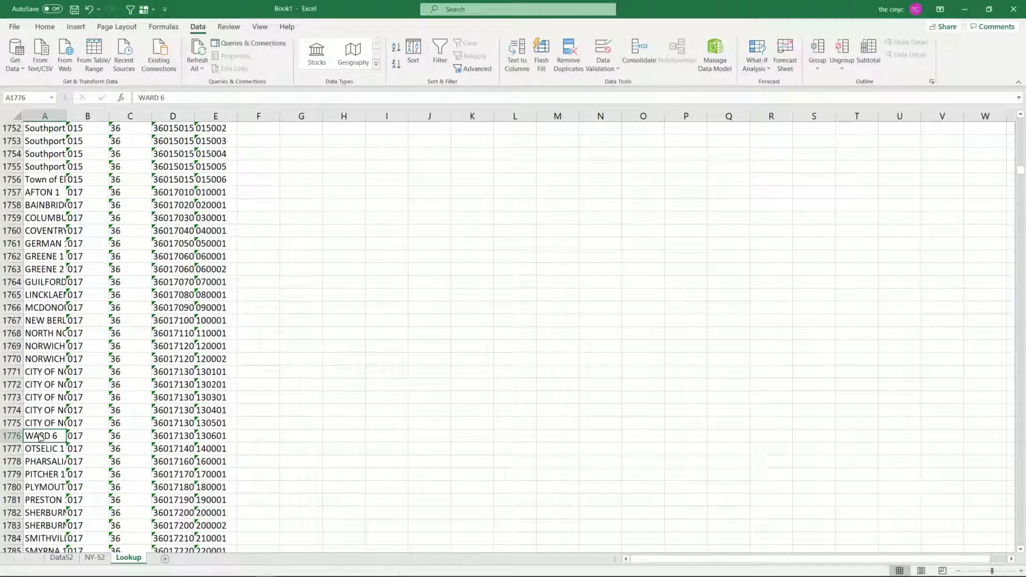
pyautogui.doubleClick(39, 434)
pyautogui.write('CITY OF NORWICH')
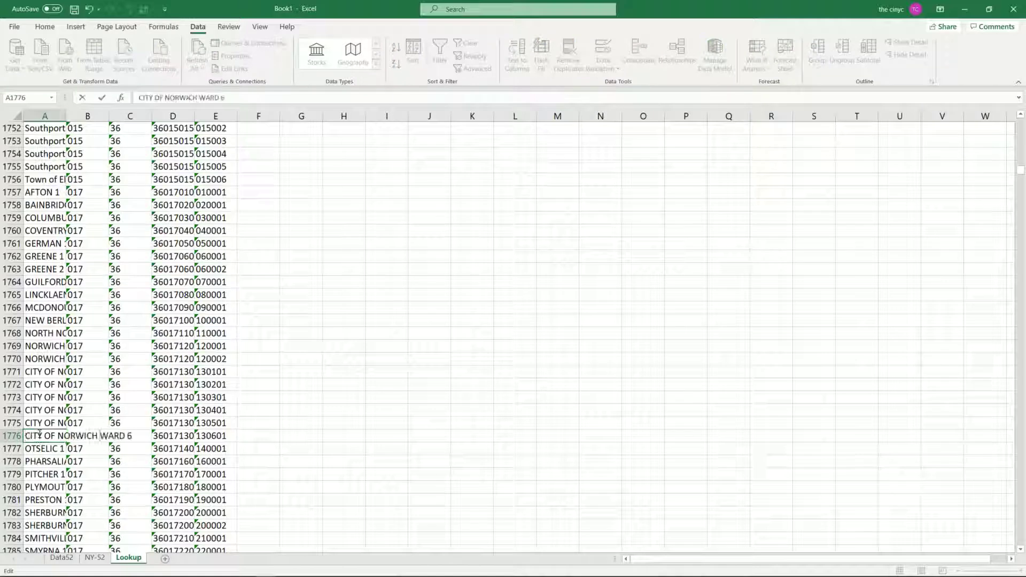
pyautogui.press('Return')
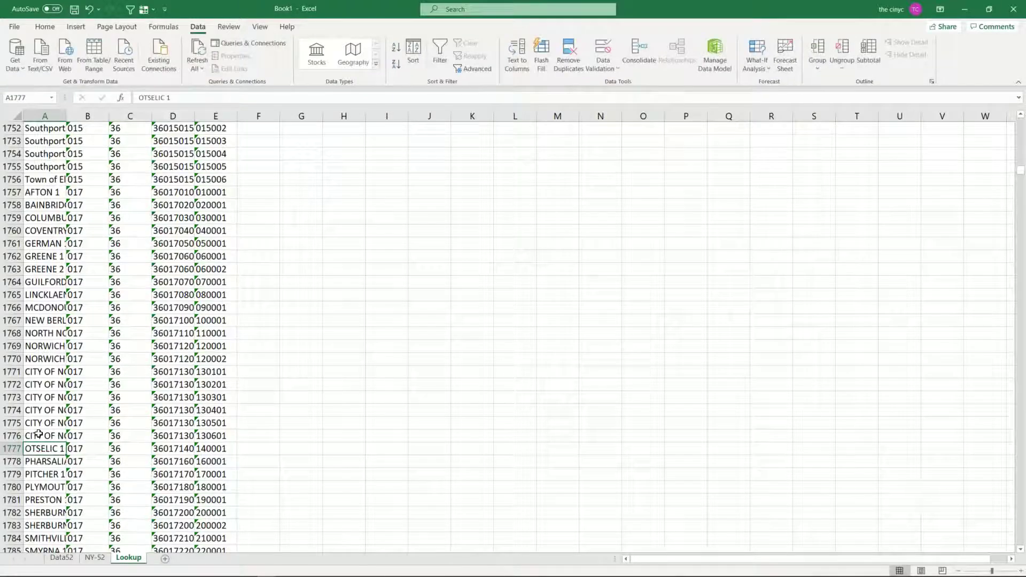
# After checking the unmatched rows in NY-52, search the Lookup sheet for oxford and widen its column A to show the full precinct names.
pyautogui.click(96, 558)
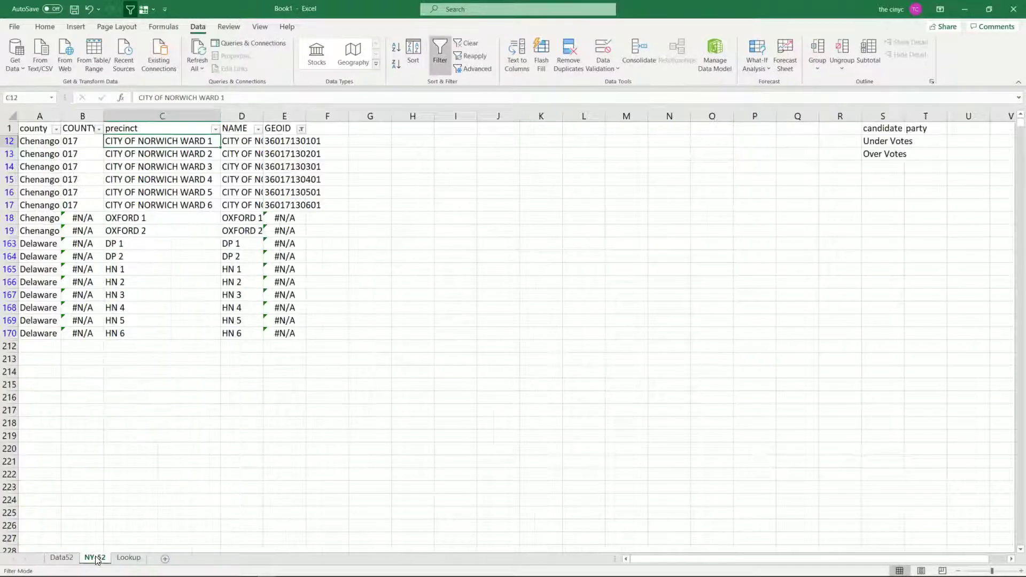
pyautogui.click(279, 217)
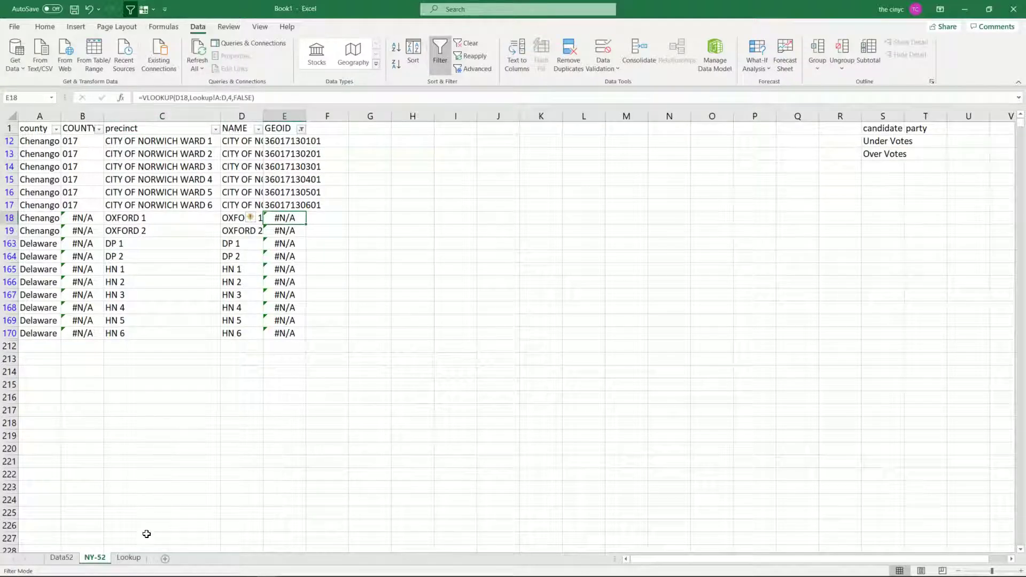
pyautogui.click(132, 558)
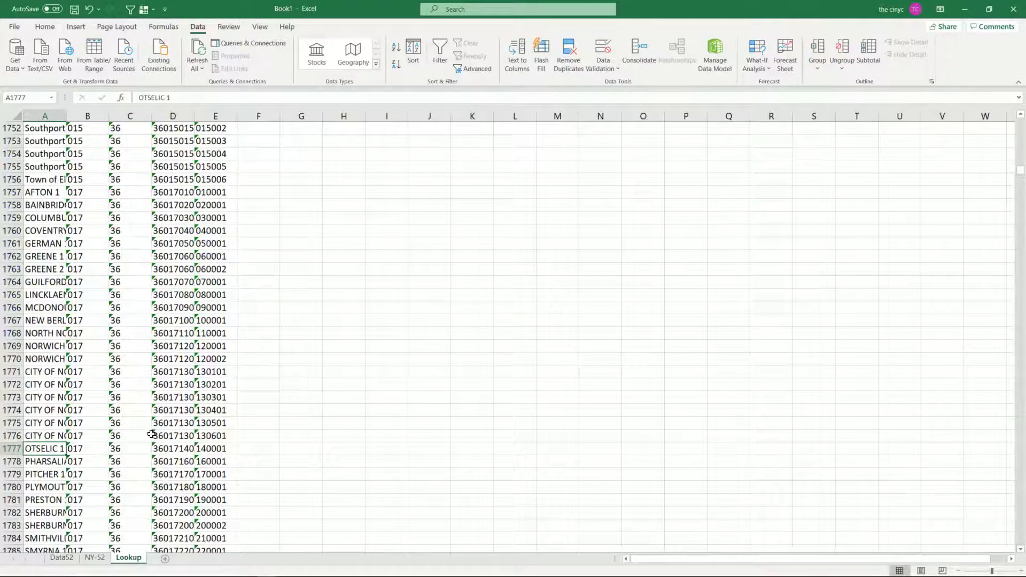
pyautogui.hotkey('ctrl', 'f')
pyautogui.write('oxford')
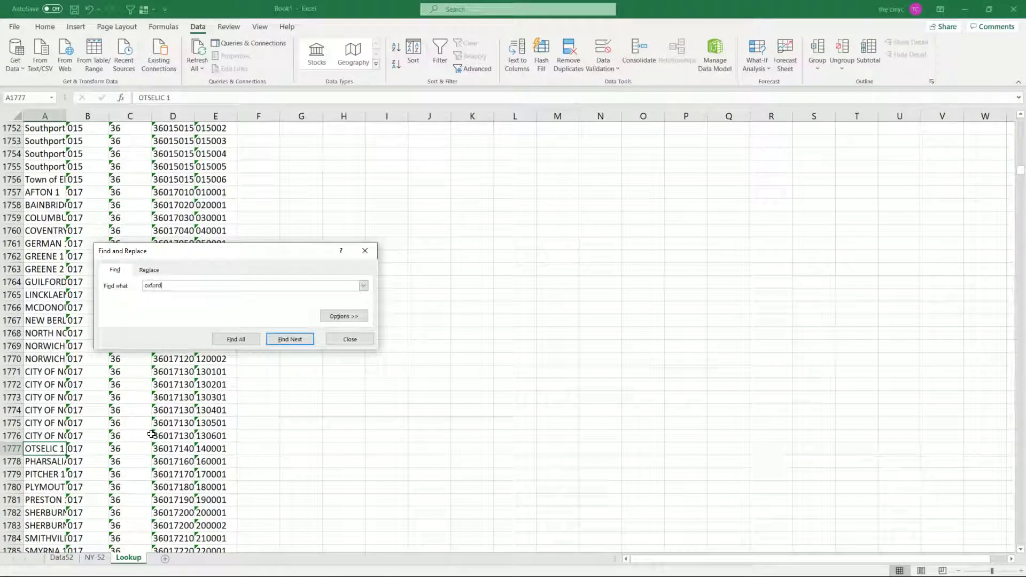
pyautogui.press('Return')
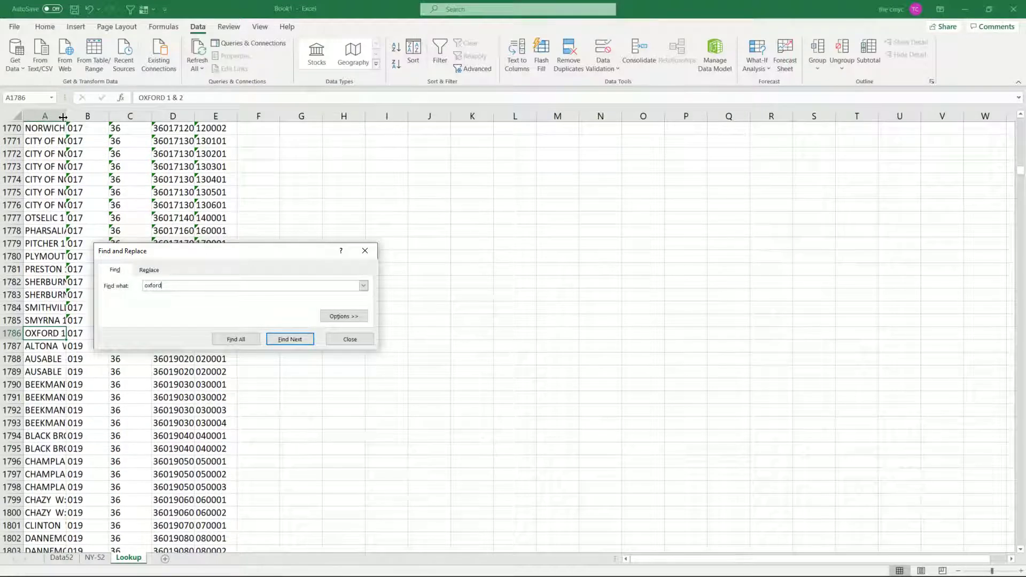
pyautogui.moveTo(67, 116); pyautogui.dragTo(128, 111)
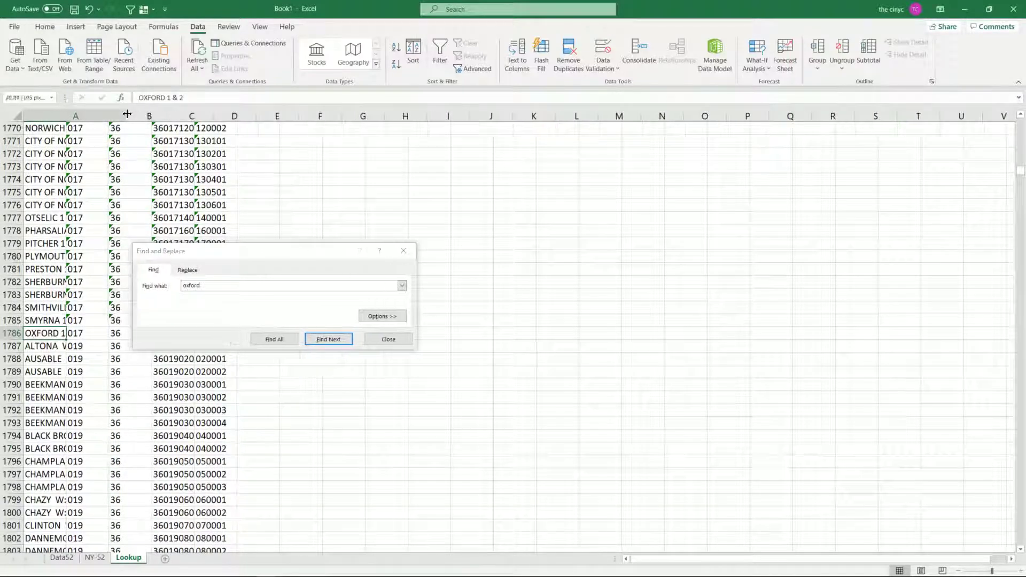
pyautogui.click(406, 255)
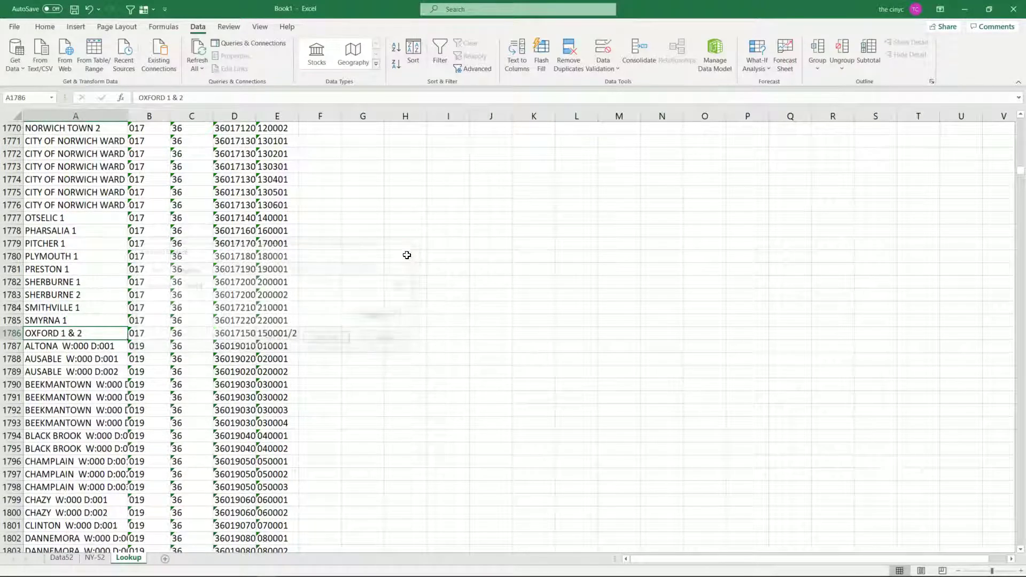
# Examine the unmatched Delaware DP and HN precincts in NY-52, starting at the NAME cell D163.
pyautogui.rightClick(95, 557)
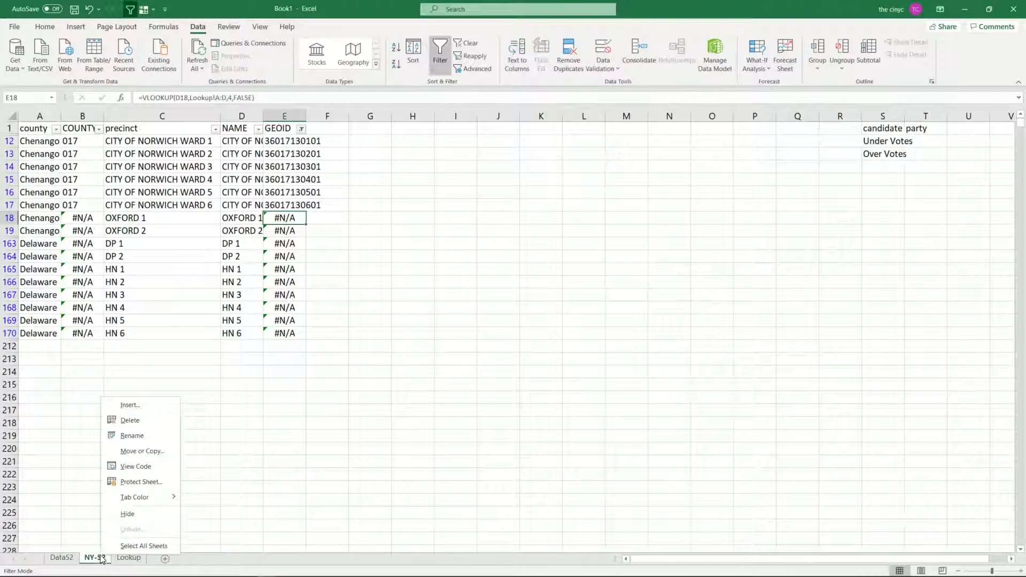
pyautogui.click(276, 246)
pyautogui.rightClick(276, 247)
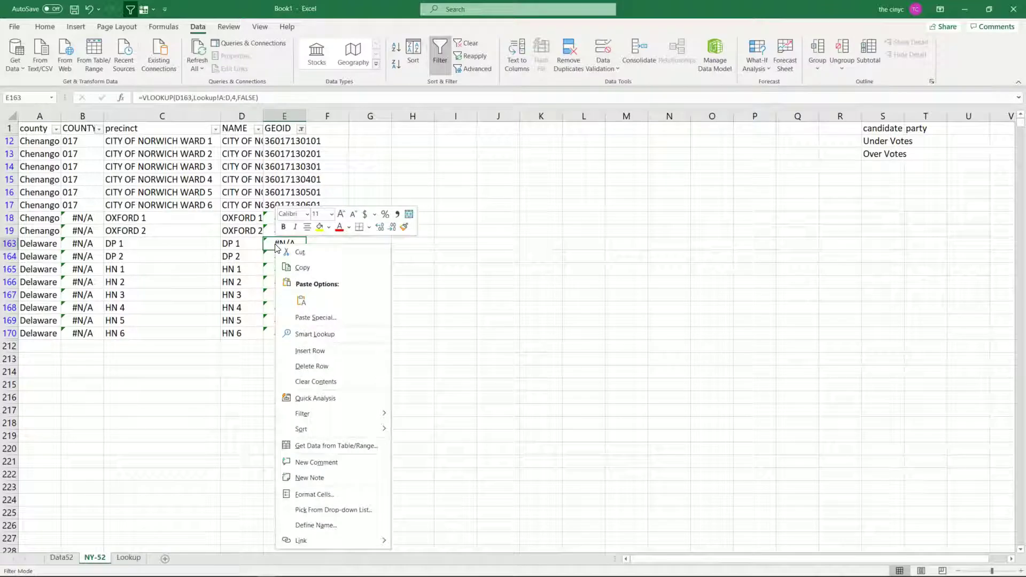
pyautogui.click(273, 244)
pyautogui.rightClick(273, 244)
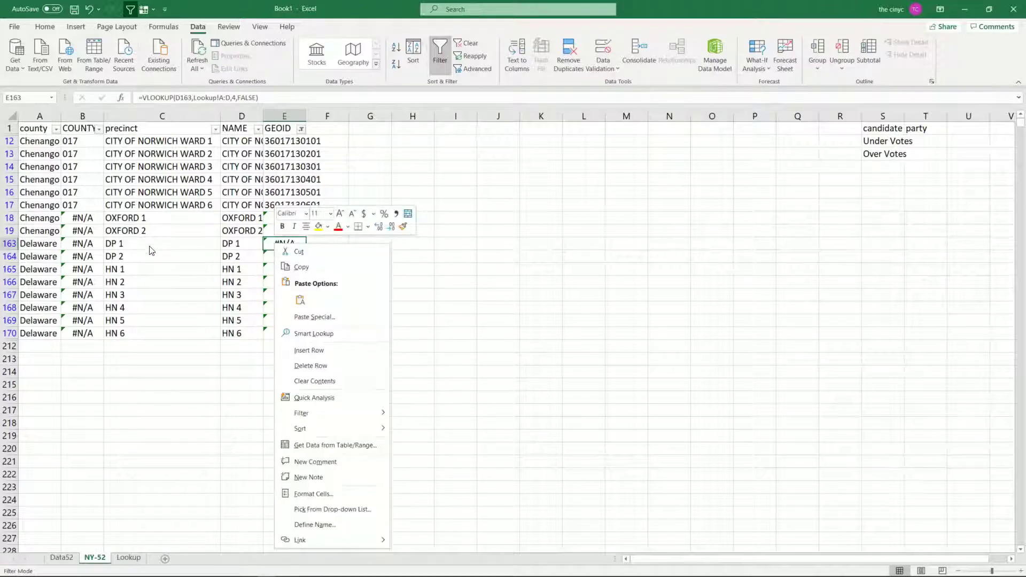
pyautogui.press('Escape')
pyautogui.rightClick(228, 246)
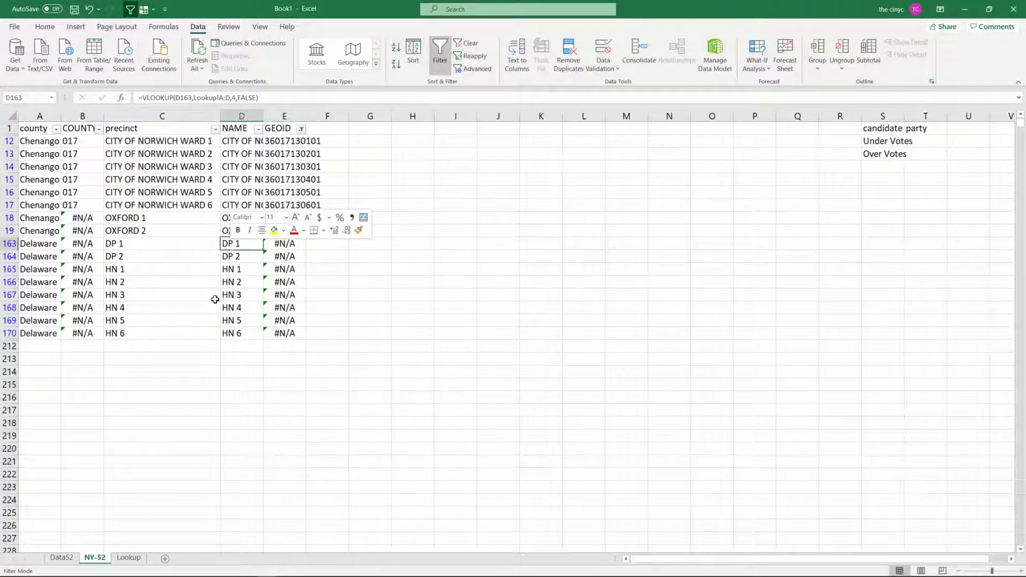
# Search the Lookup sheet for deposit.
pyautogui.click(129, 559)
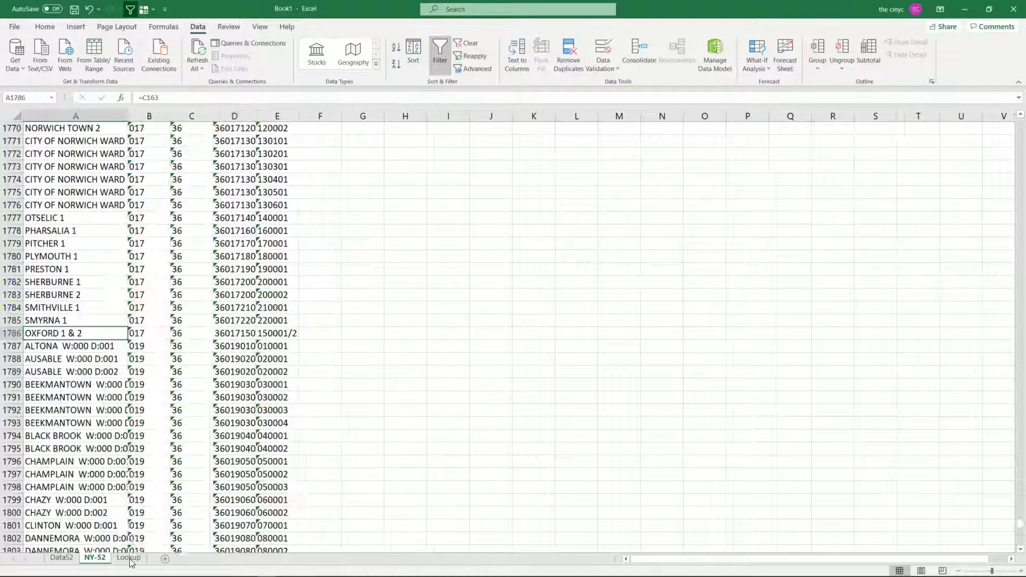
pyautogui.rightClick(129, 559)
pyautogui.press('Escape')
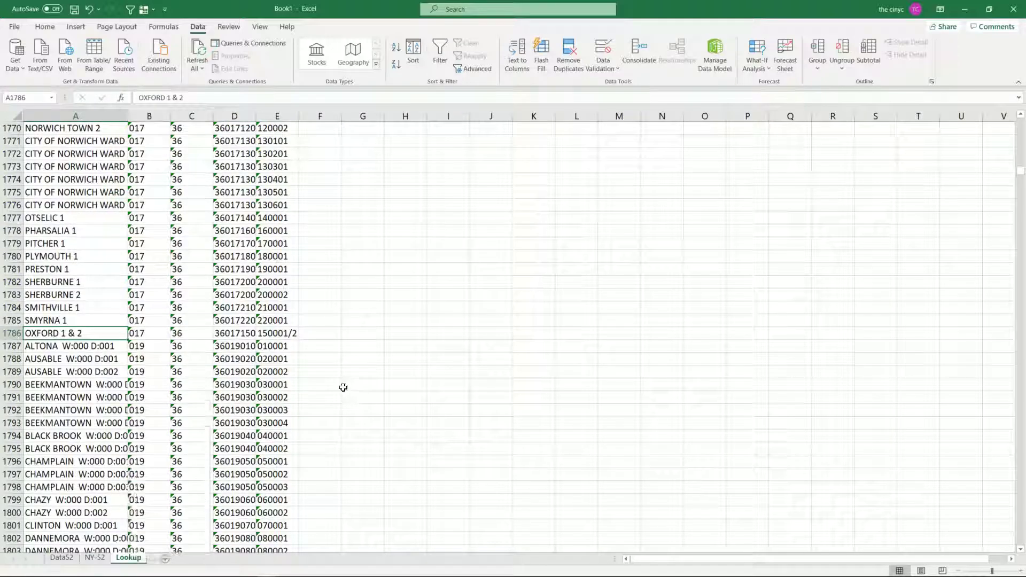
pyautogui.hotkey('ctrl', 'f')
pyautogui.write('d')
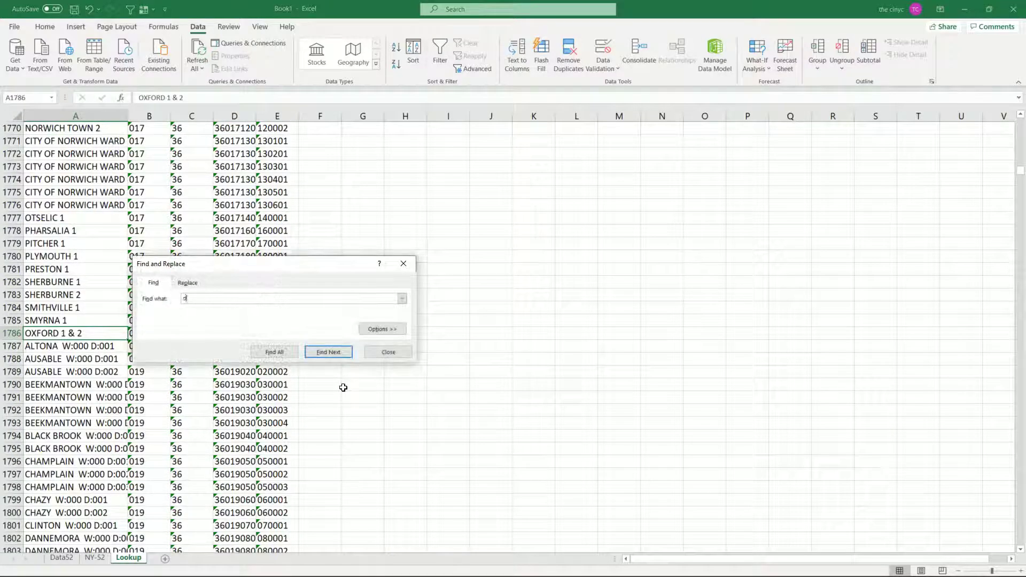
pyautogui.write('eposit')
pyautogui.press('Return')
# Copy Deposit 1 and Deposit 2 from A1952:A1953 of the Lookup sheet into NAME cells D163:D164 of NY-52.
pyautogui.moveTo(75, 330); pyautogui.dragTo(78, 342)
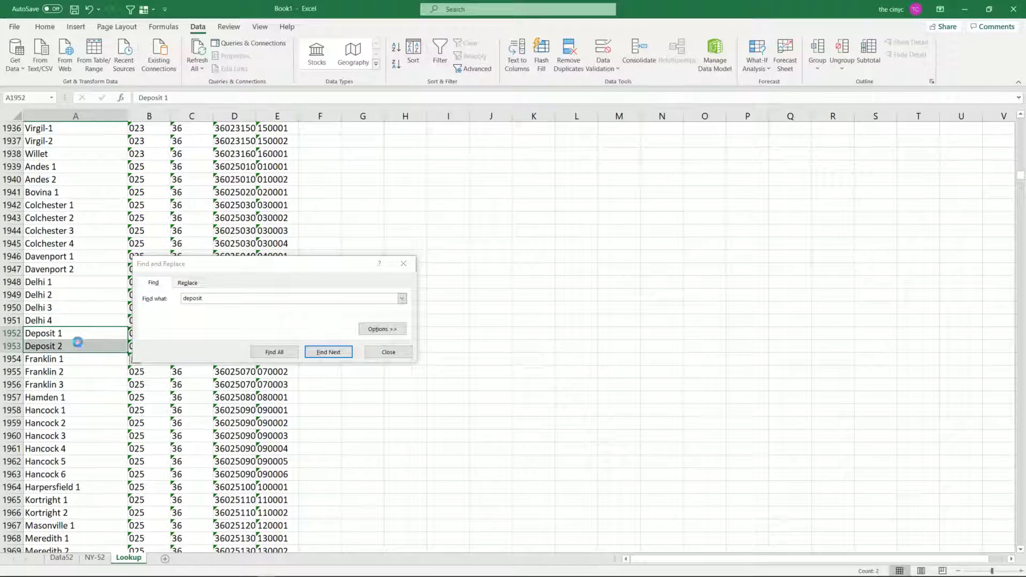
pyautogui.hotkey('ctrl', 'c')
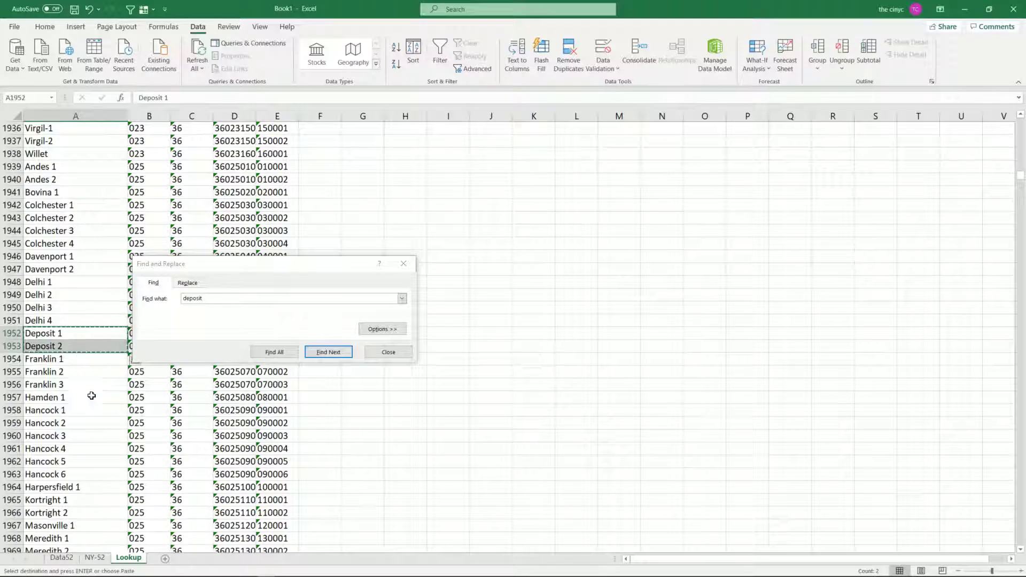
pyautogui.click(101, 558)
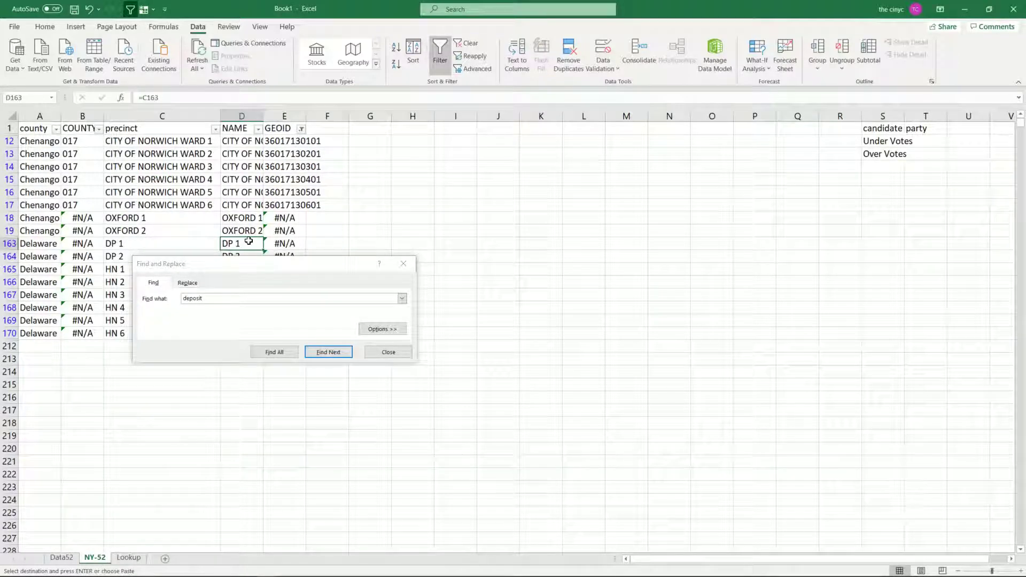
pyautogui.hotkey('ctrl', 'v')
pyautogui.press('Down')
pyautogui.press('Down')
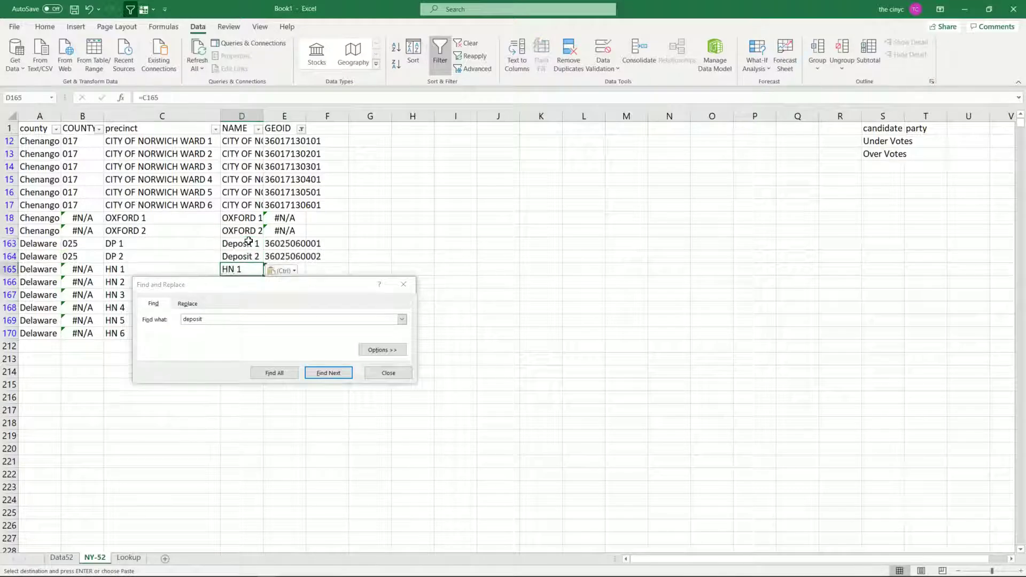
pyautogui.click(403, 284)
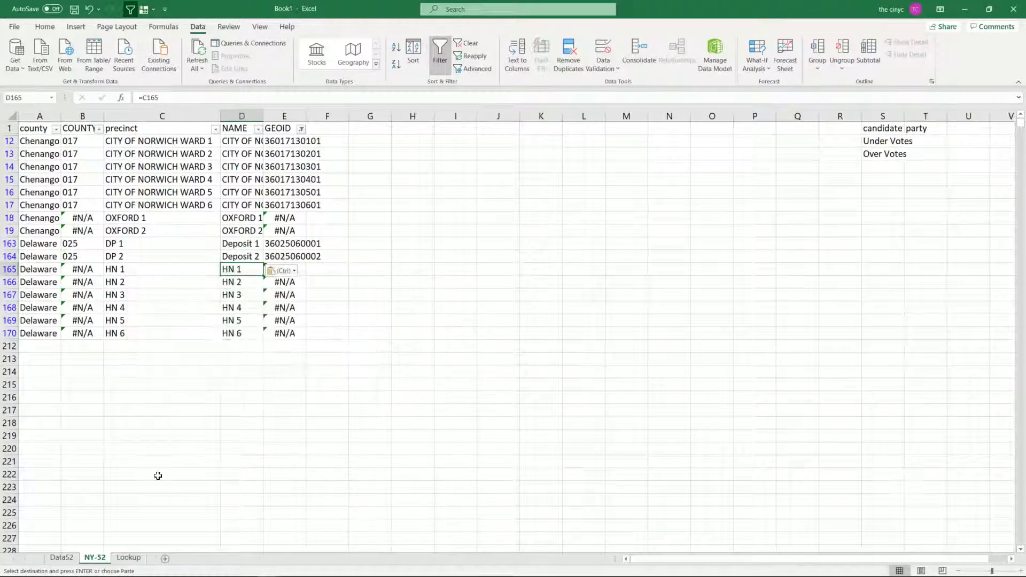
# Copy Hancock 1 through Hancock 6 from A1958:A1963 of the Lookup sheet into NAME cells D165:D170 of NY-52.
pyautogui.click(128, 559)
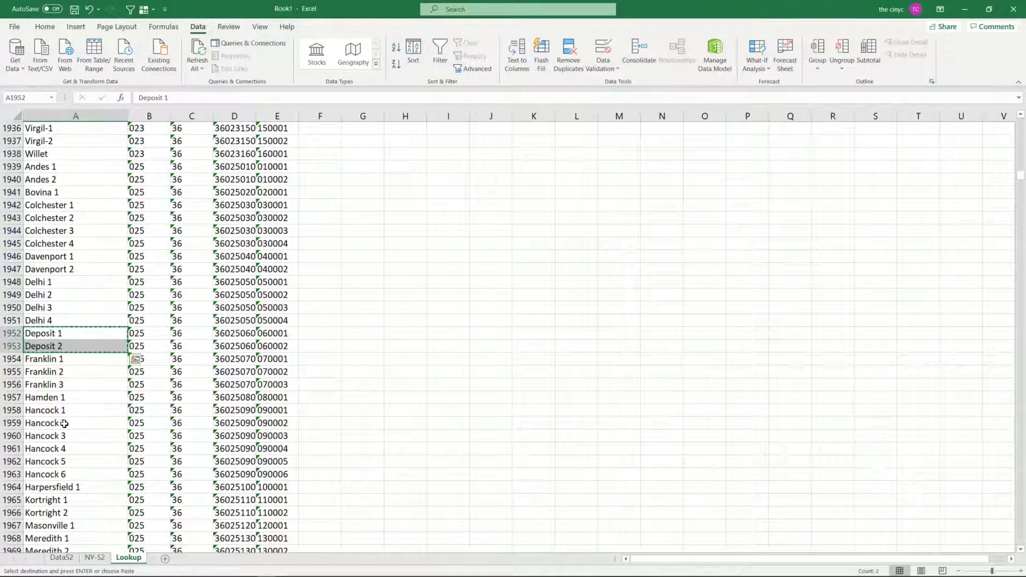
pyautogui.moveTo(63, 408); pyautogui.dragTo(66, 473)
pyautogui.hotkey('ctrl', 'c')
pyautogui.click(95, 558)
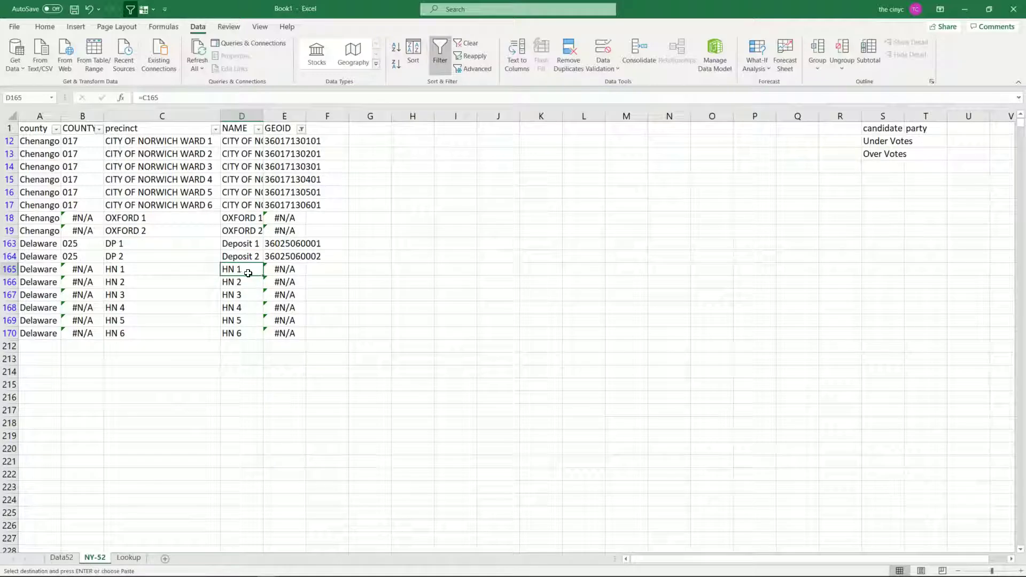
pyautogui.hotkey('ctrl', 'v')
pyautogui.press('Up')
pyautogui.press('Up')
pyautogui.press('Up')
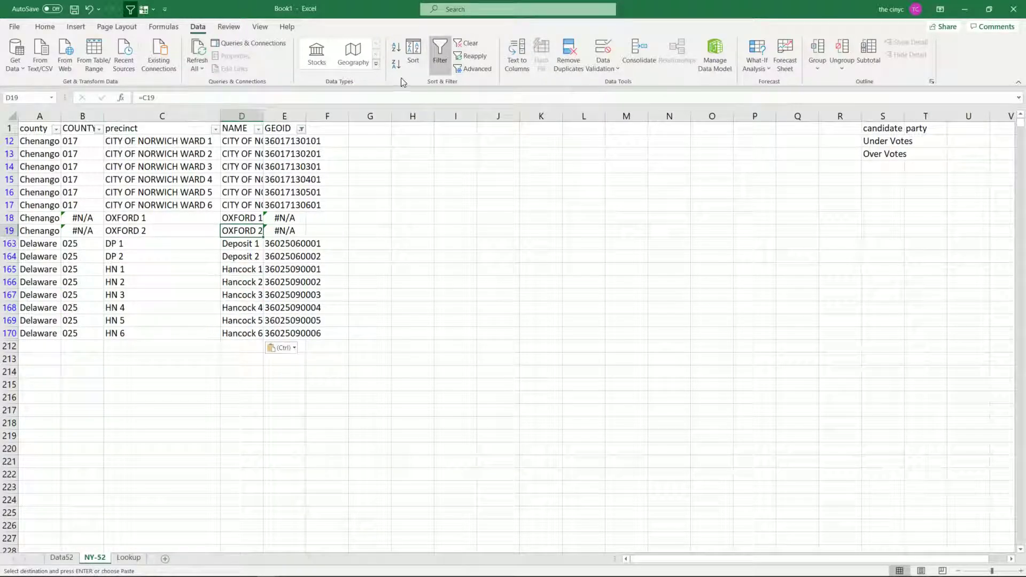
# Remove the filter from the NY-52 table so all precinct rows are shown.
pyautogui.click(439, 62)
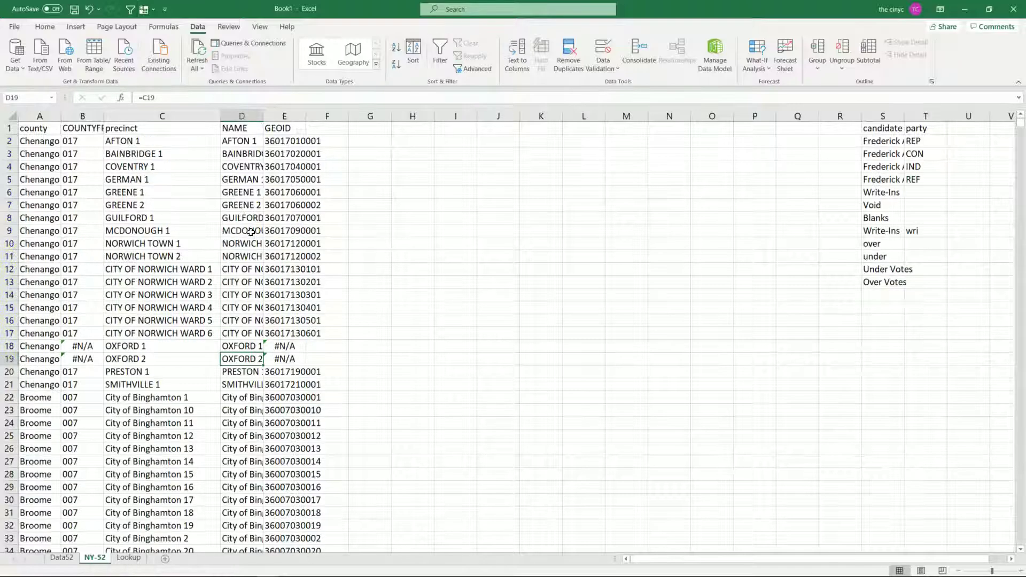
pyautogui.click(331, 129)
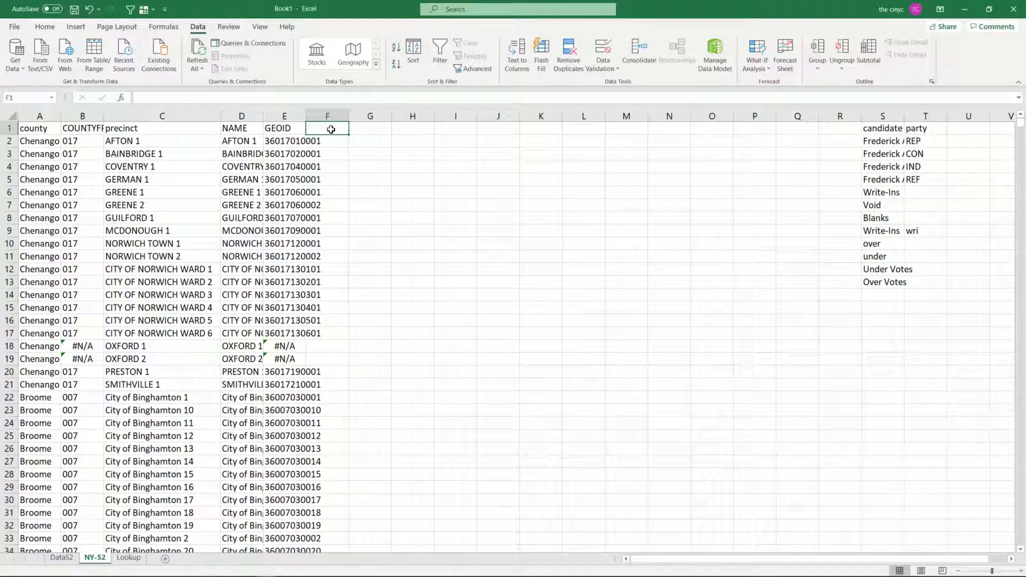
pyautogui.hotkey('ctrl', 'Left')
pyautogui.hotkey('ctrl', 'Left')
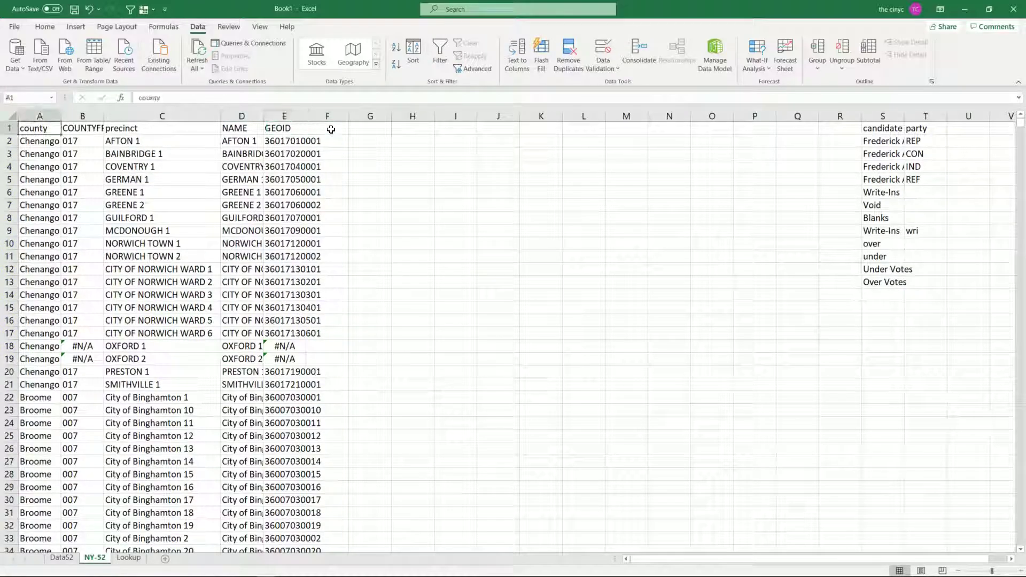
# Add the column header Rakshar in F1 of NY-52.
pyautogui.click(328, 129)
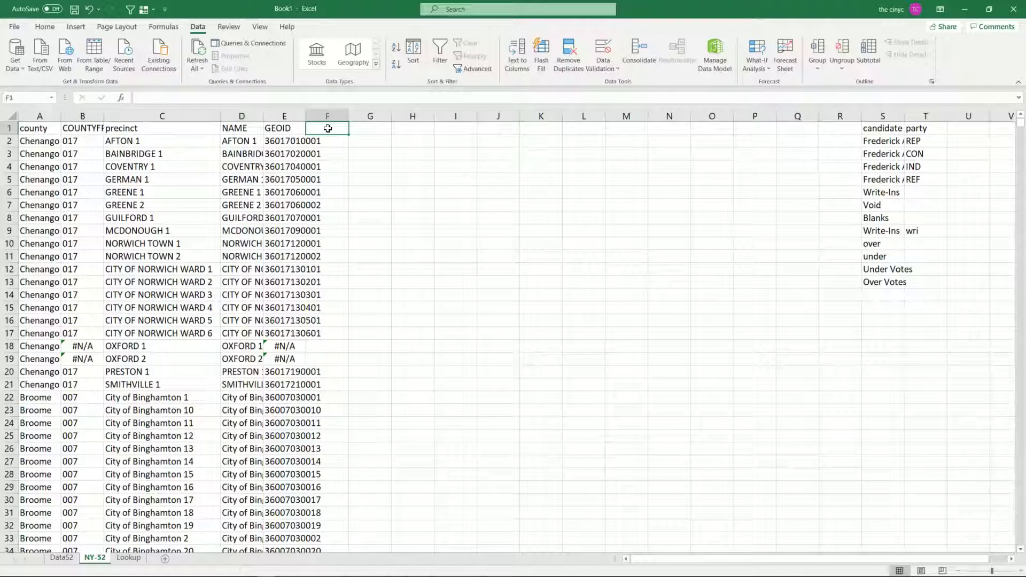
pyautogui.write('RAs')
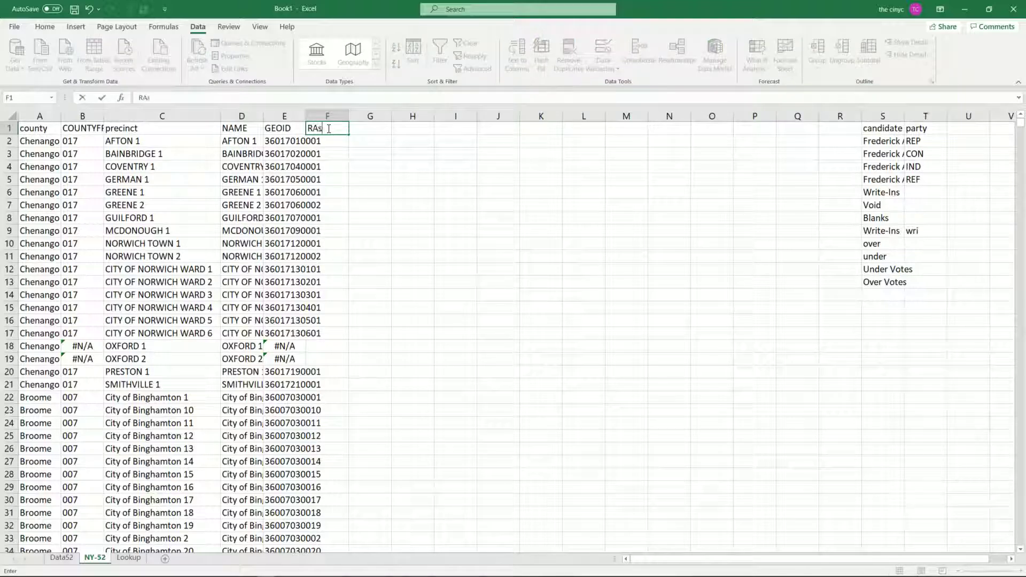
pyautogui.write('kha')
pyautogui.press('BackSpace')
pyautogui.press('BackSpace')
pyautogui.press('BackSpace')
pyautogui.press('BackSpace')
pyautogui.write('kshar')
pyautogui.press('Return')
# Check the candidate name in S2 of NY-52 and copy the surname Akshar from it.
pyautogui.press('Up')
pyautogui.press('Right')
pyautogui.press('Right')
pyautogui.press('Right')
pyautogui.press('Right')
pyautogui.press('Right')
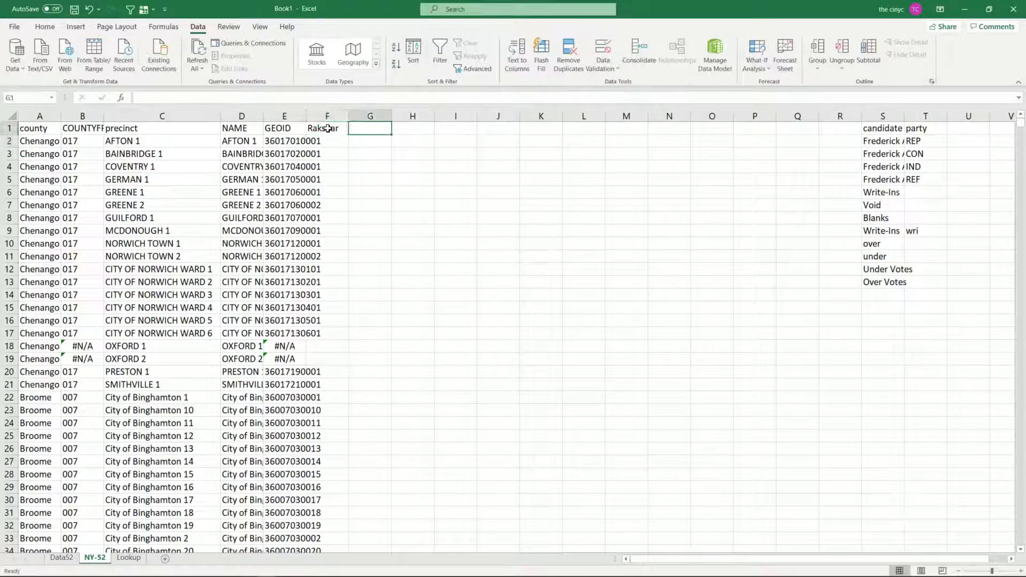
pyautogui.press('Right')
pyautogui.press('Right')
pyautogui.press('Right')
pyautogui.press('Right')
pyautogui.press('Right')
pyautogui.press('Right')
pyautogui.press('Right')
pyautogui.press('Right')
pyautogui.press('Down')
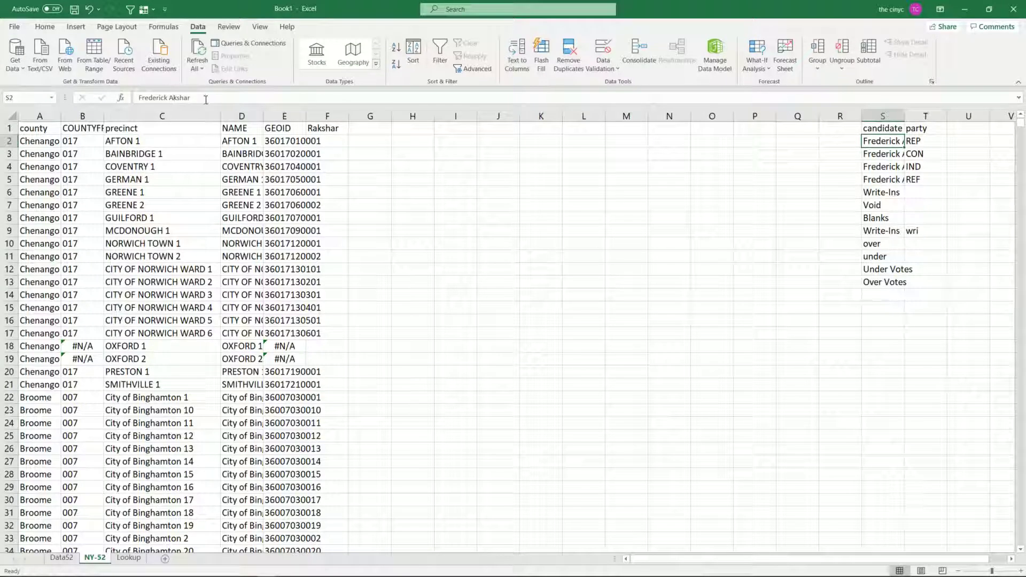
pyautogui.click(186, 97)
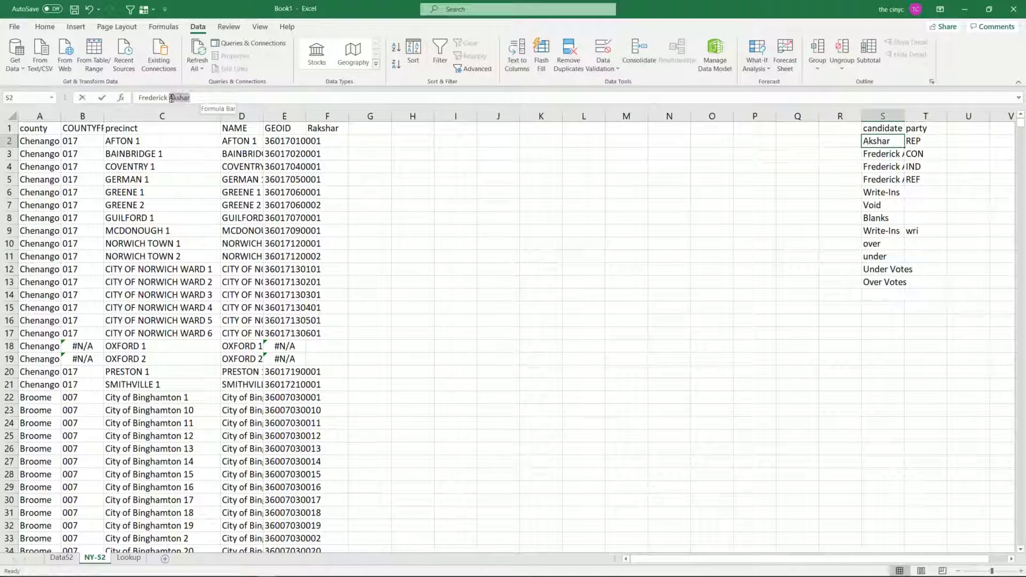
pyautogui.hotkey('ctrl', 'c')
pyautogui.press('Return')
pyautogui.press('Up')
pyautogui.press('Up')
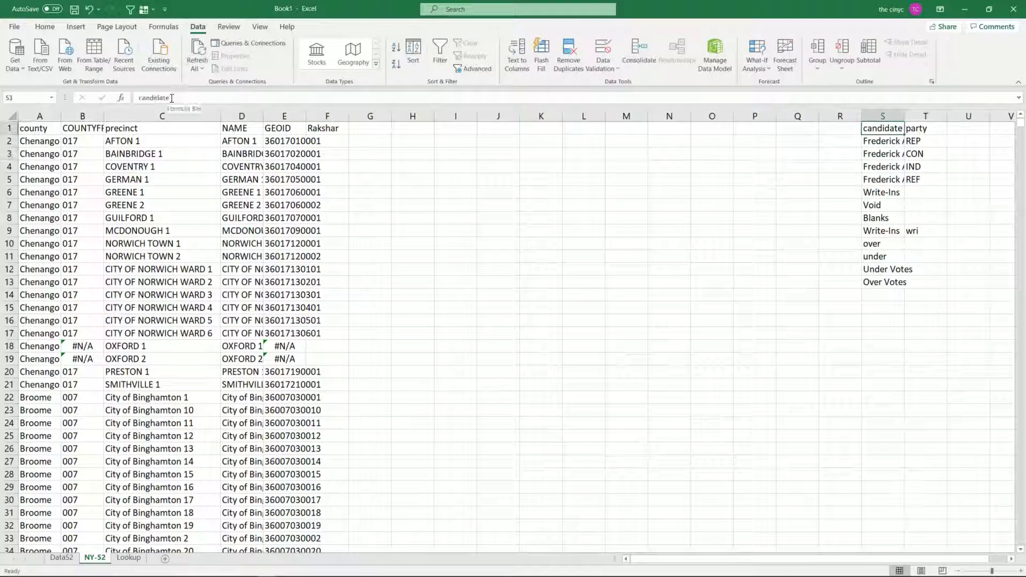
# Add the column headers Cakshar in G1 and Iakshar in H1.
pyautogui.press('Left')
pyautogui.press('Left')
pyautogui.press('Left')
pyautogui.press('Left')
pyautogui.press('Left')
pyautogui.press('Left')
pyautogui.press('Left')
pyautogui.press('Left')
pyautogui.press('Left')
pyautogui.press('Left')
pyautogui.press('Left')
pyautogui.press('Left')
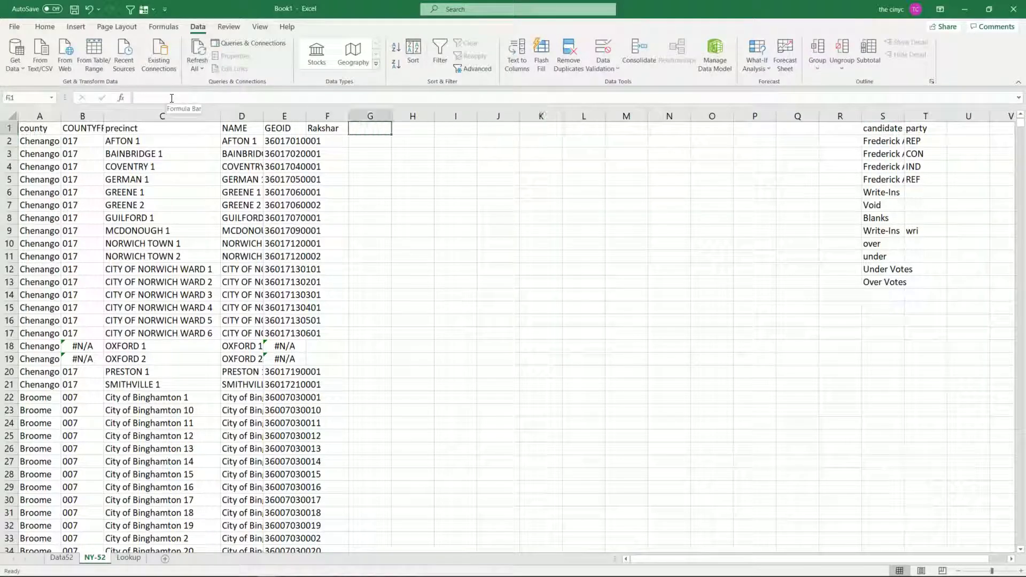
pyautogui.write('Cakshar')
pyautogui.press('Tab')
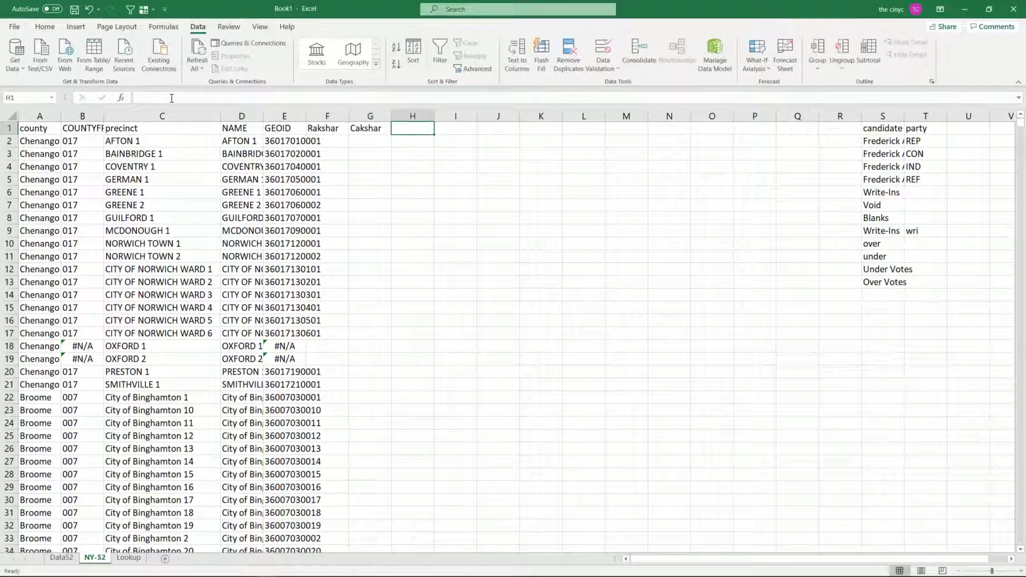
pyautogui.write('I')
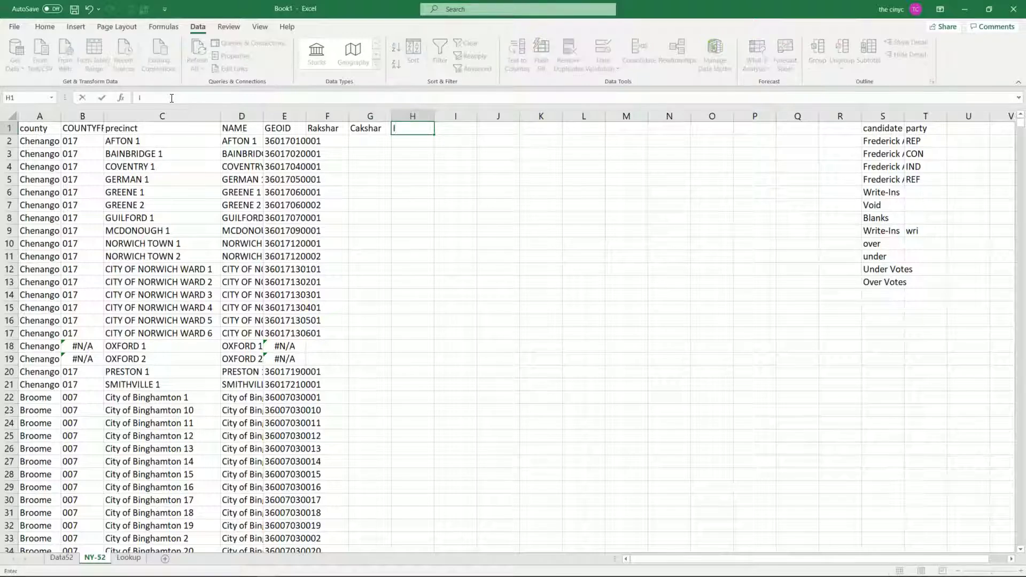
pyautogui.write('Akshar')
pyautogui.press('Tab')
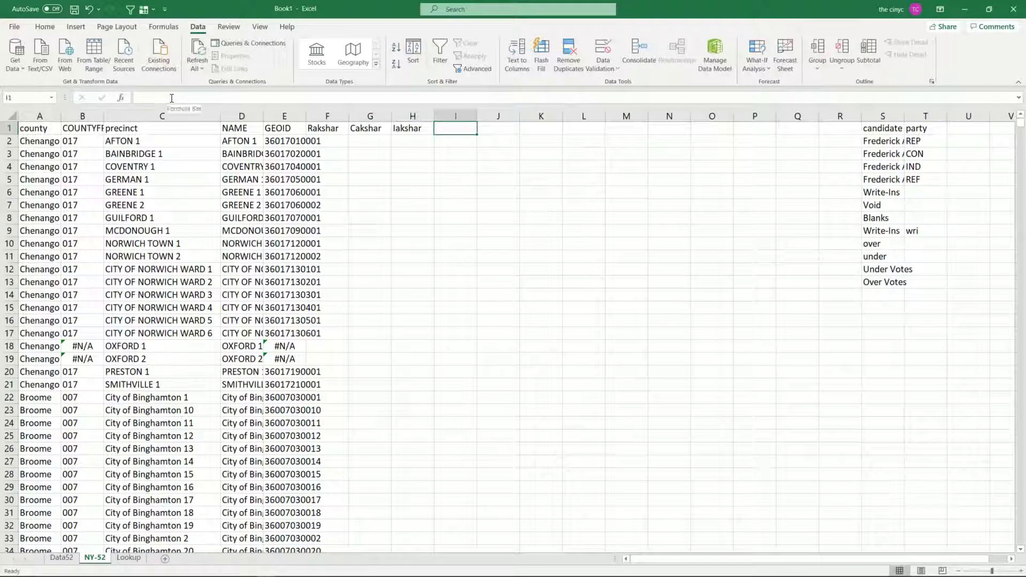
# Add a header for the Reform party votes in I1, worded REFakshar.
pyautogui.write('RAkshar')
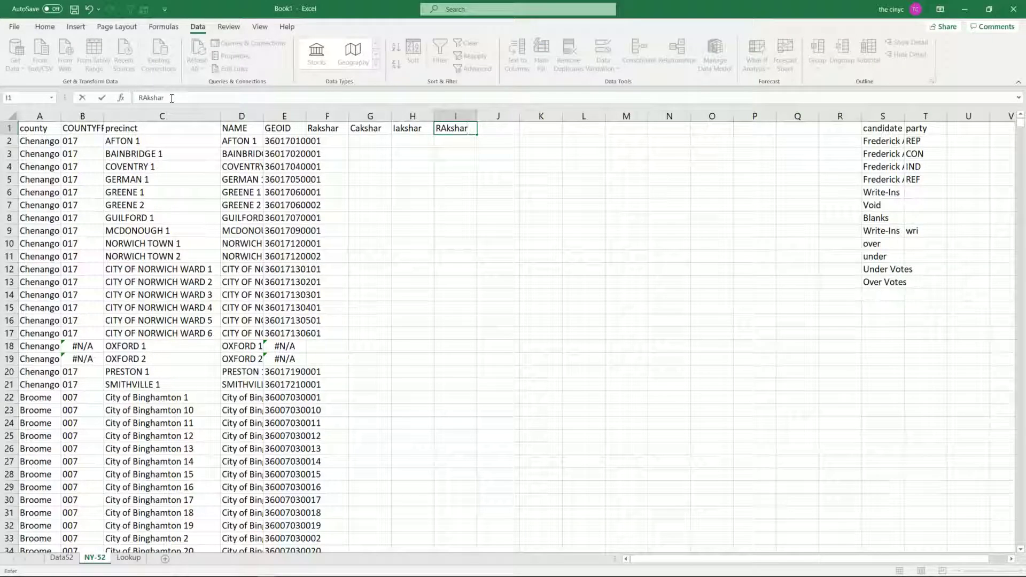
pyautogui.hotkey('ctrl', 'Return')
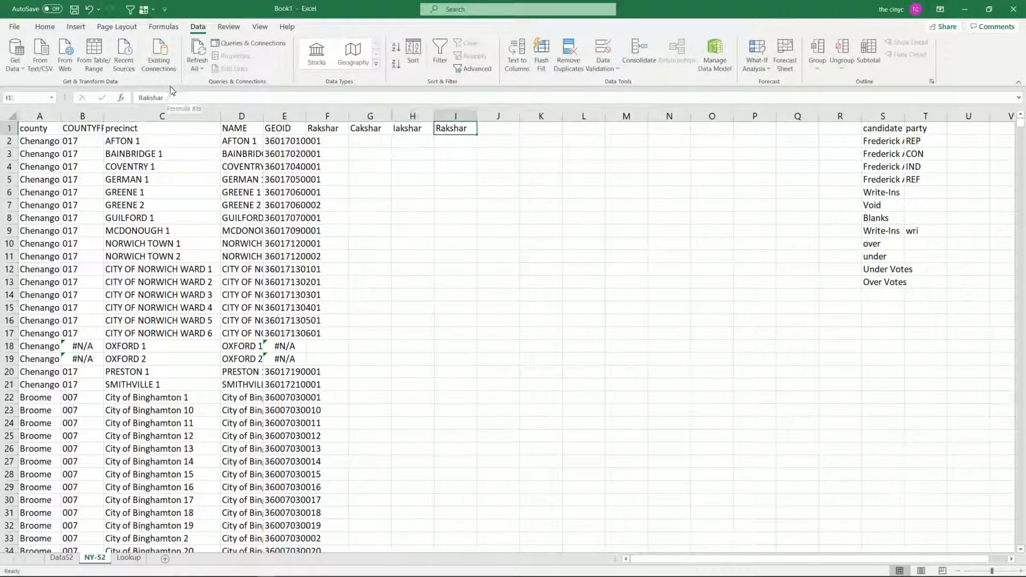
pyautogui.doubleClick(445, 130)
pyautogui.write('EF')
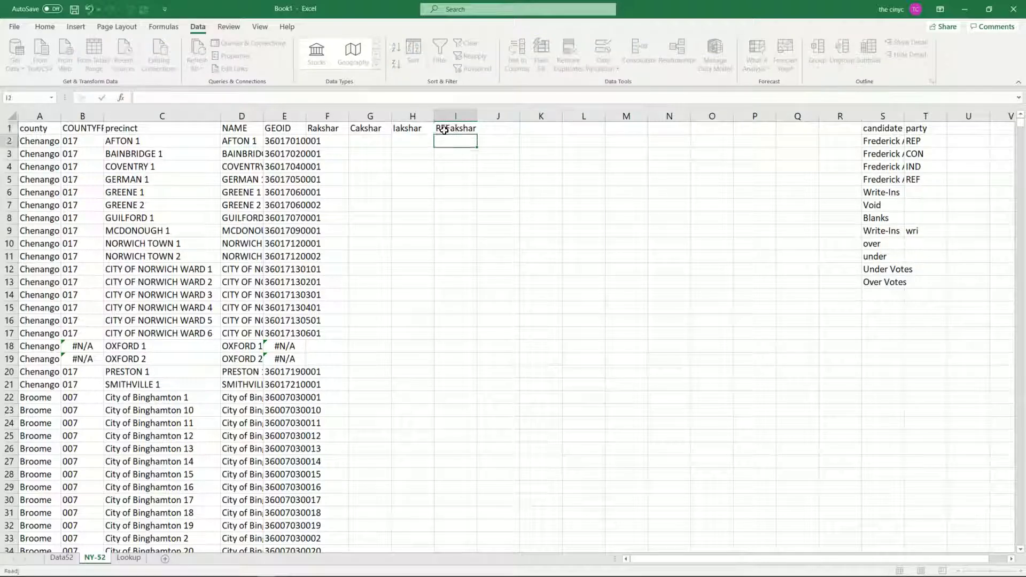
pyautogui.hotkey('ctrl', 'Return')
# Add the column headers WI in J1 and Total in K1 of NY-52.
pyautogui.press('Right')
pyautogui.write('WI')
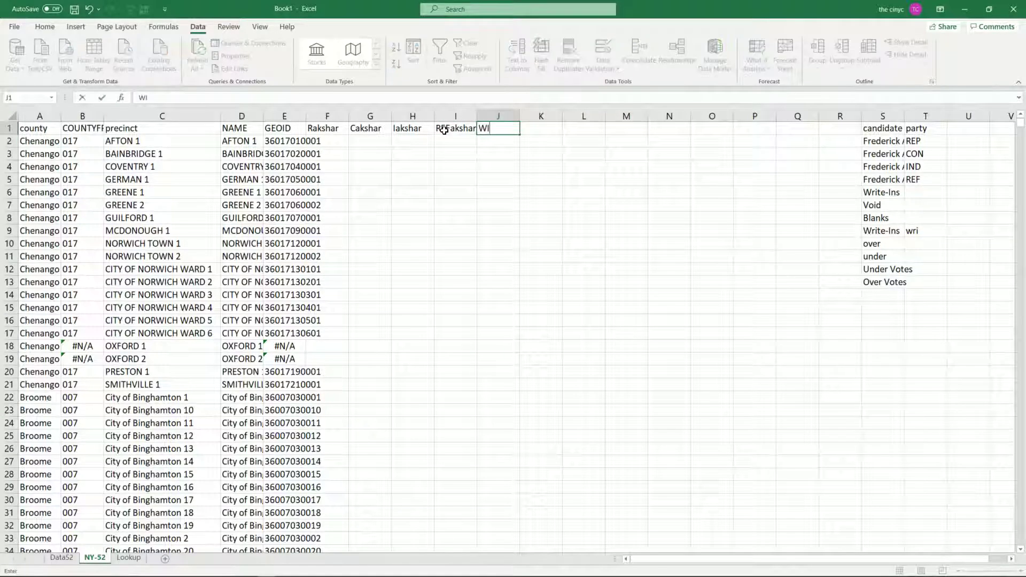
pyautogui.press('Right')
pyautogui.write('Total')
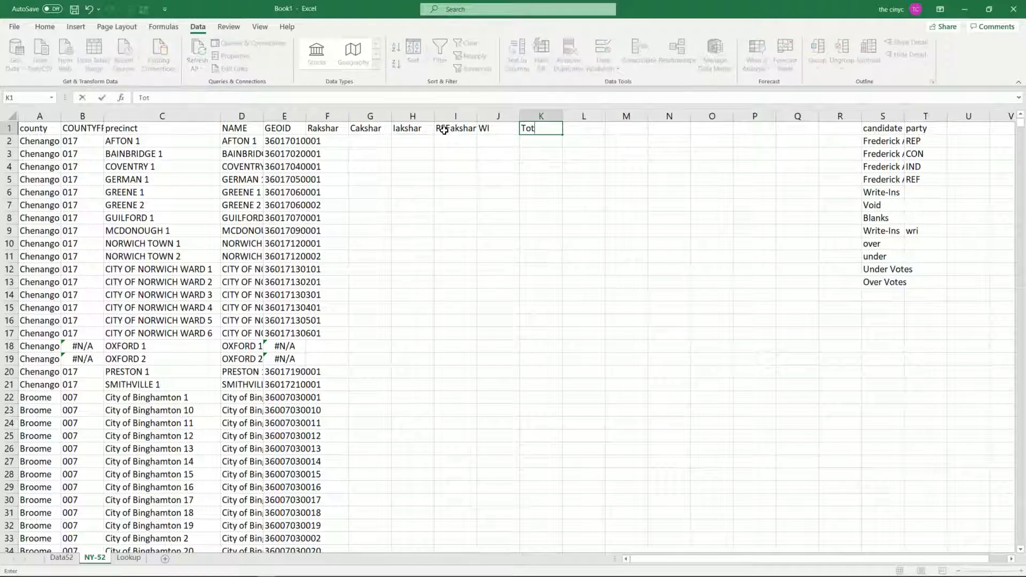
pyautogui.press('Right')
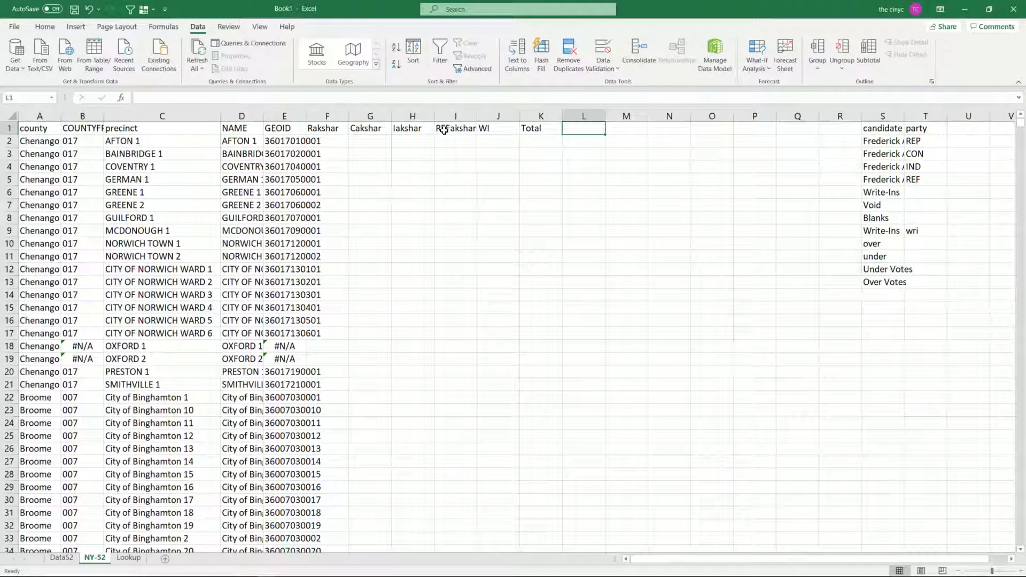
# Add the column headers Takshar in L1, PCTAkshar in M1 and PCTWI in N1.
pyautogui.write('Takshar')
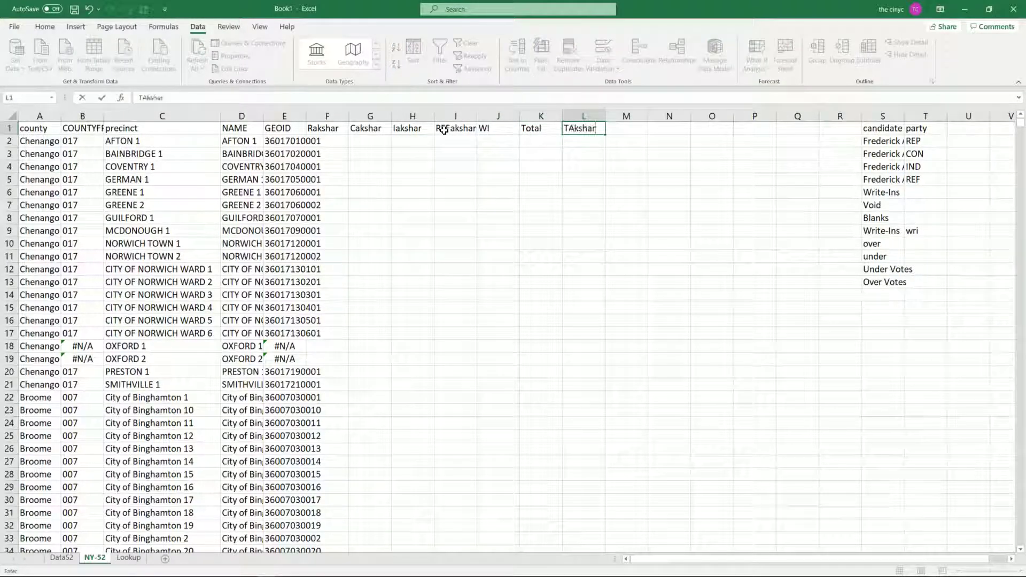
pyautogui.press('Right')
pyautogui.write('PCT')
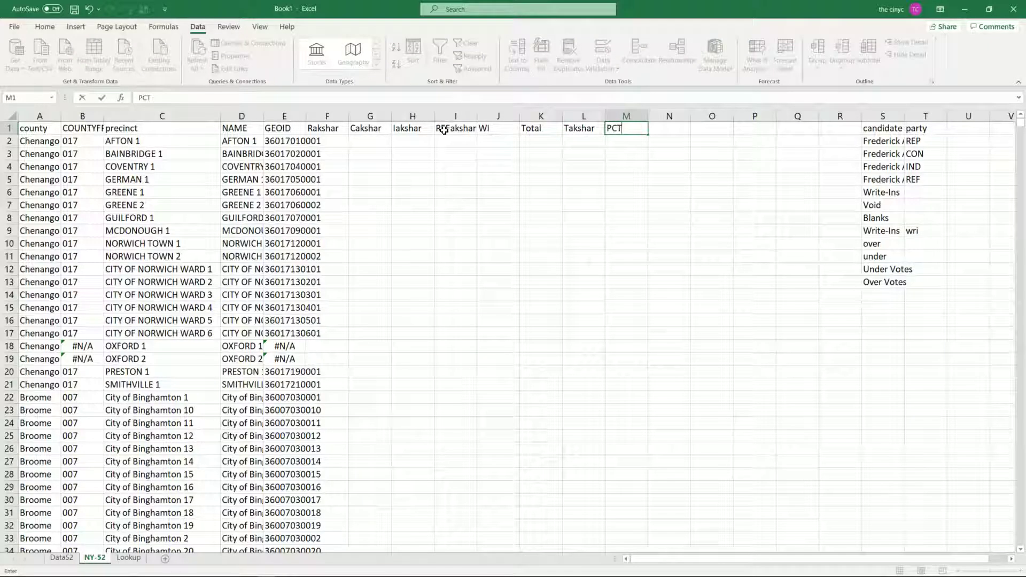
pyautogui.write('Akshar')
pyautogui.press('Right')
pyautogui.write('PC')
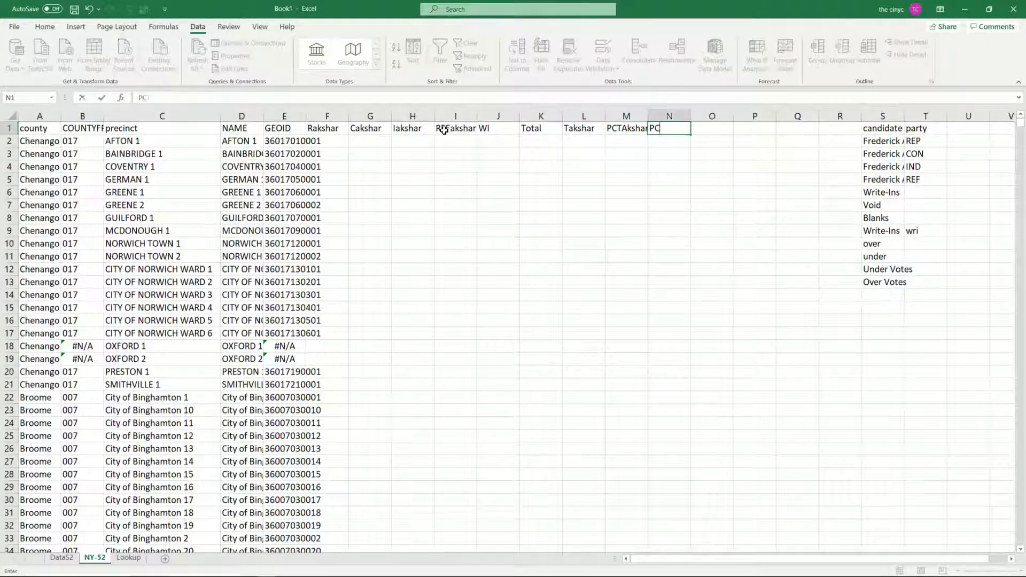
pyautogui.write('TWI')
pyautogui.press('Right')
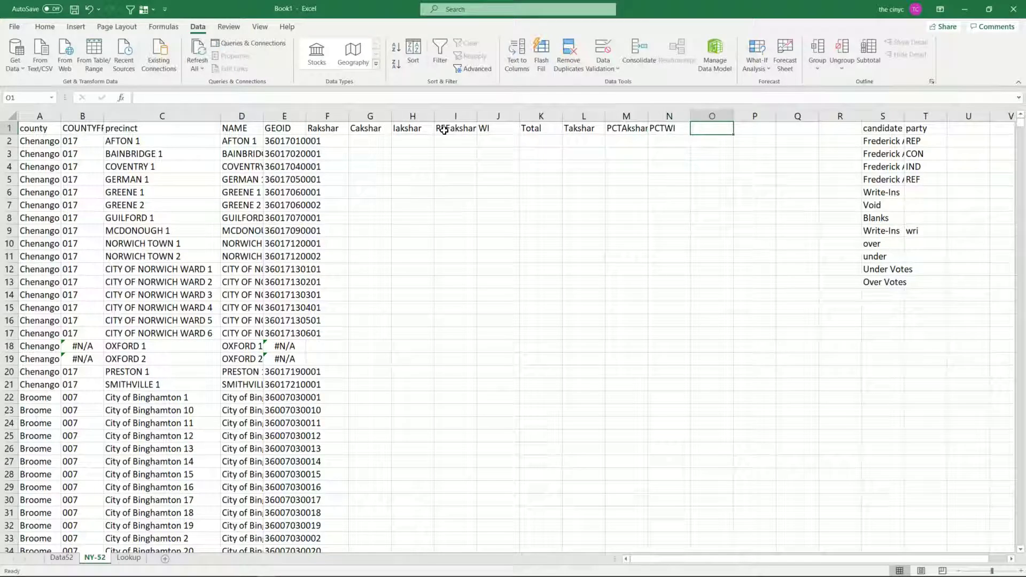
# Add the column header Wincode in O1.
pyautogui.press('F2')
pyautogui.write('cod')
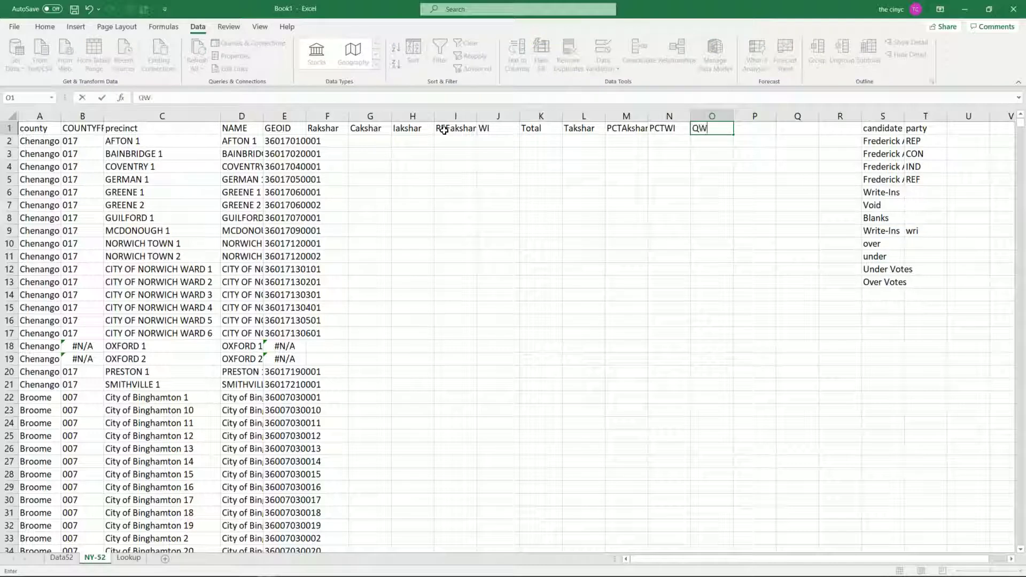
pyautogui.press('BackSpace')
pyautogui.press('BackSpace')
pyautogui.press('BackSpace')
pyautogui.write('Wincod')
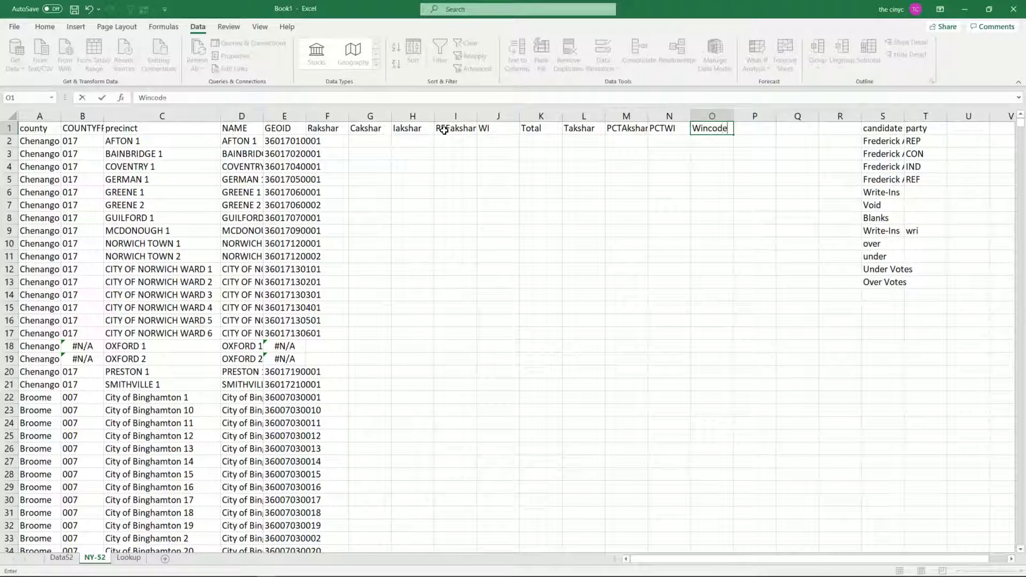
pyautogui.write('e')
pyautogui.press('Right')
# Add the party percentage headers PRAkshar in P1 and PCAkshar in Q1.
pyautogui.write('PCT')
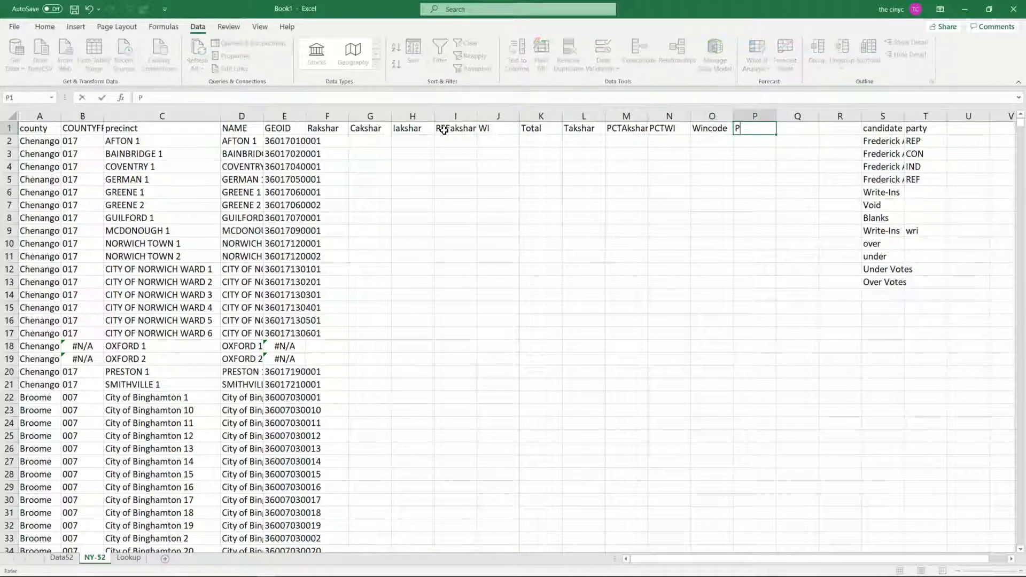
pyautogui.press('BackSpace')
pyautogui.press('BackSpace')
pyautogui.write('RAkshar')
pyautogui.press('Right')
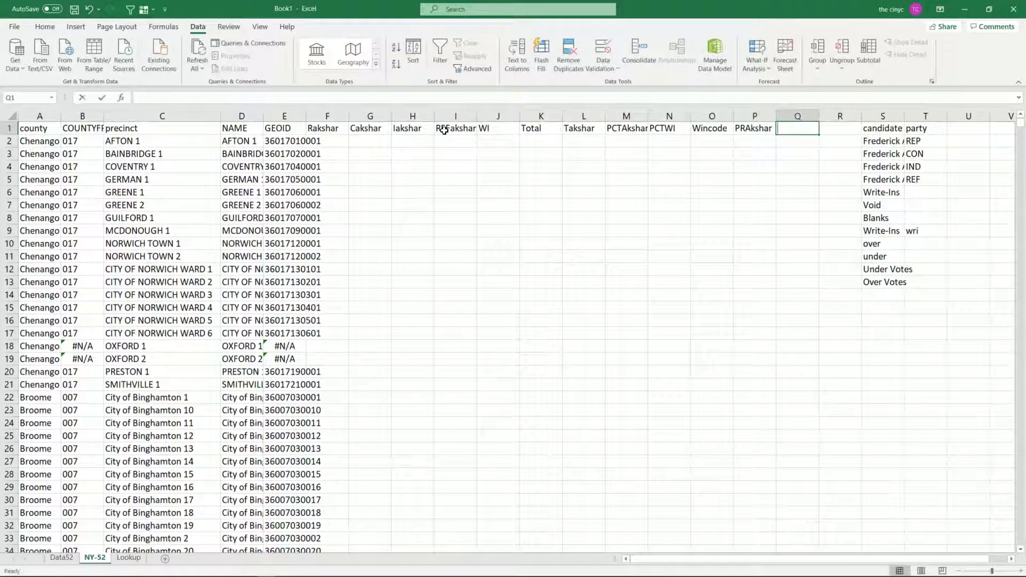
pyautogui.write('PC')
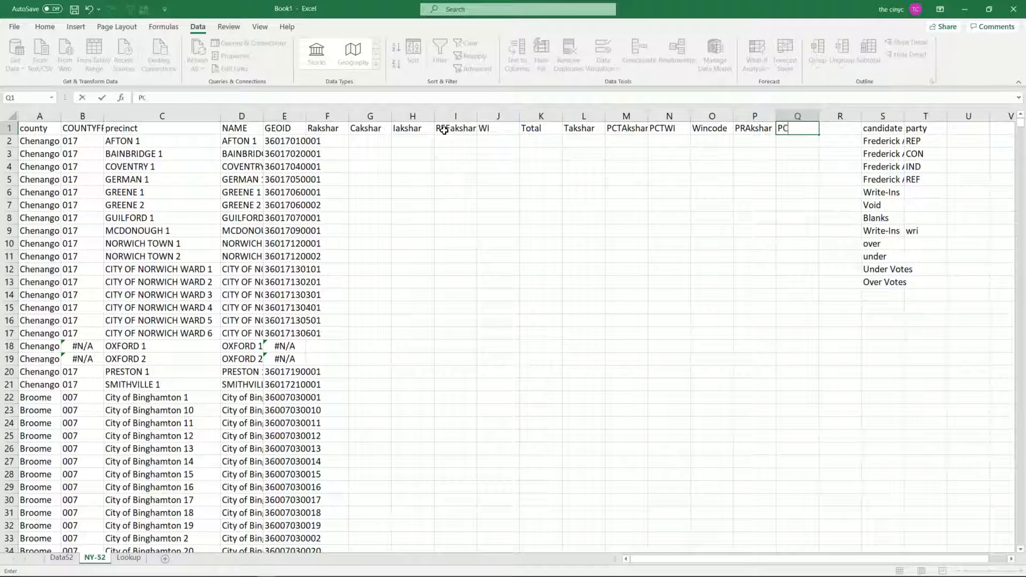
pyautogui.write('Akshar')
pyautogui.press('Tab')
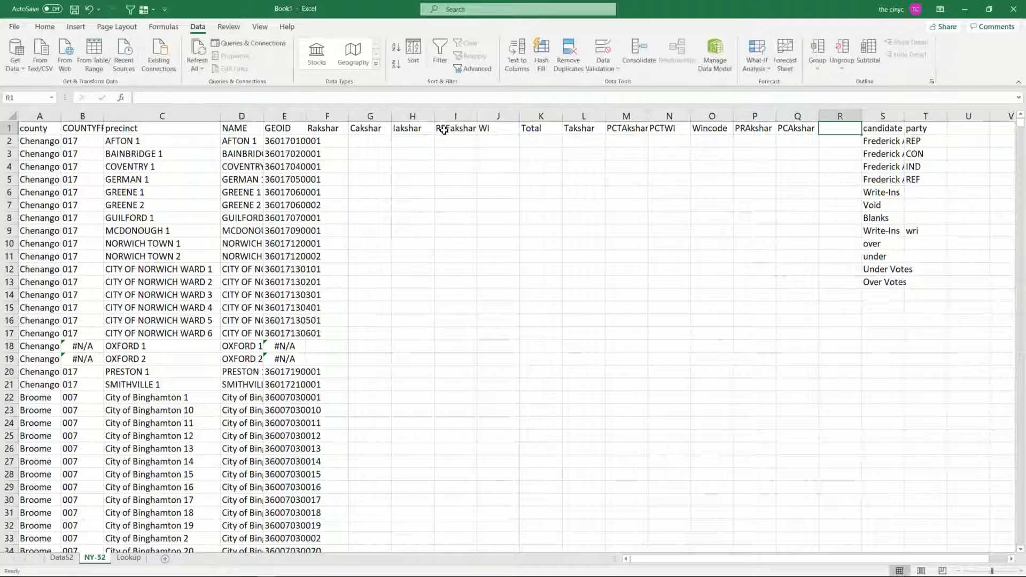
# Add the column header PIAkshar in R1.
pyautogui.write('P')
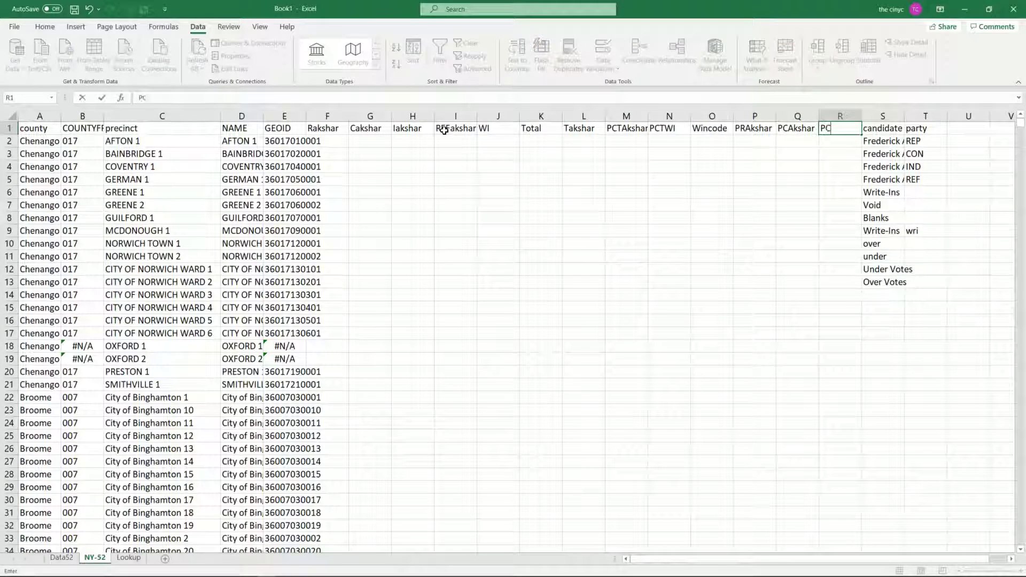
pyautogui.write('IAkshar')
pyautogui.press('Tab')
# Replace the candidate header in S1 with PREFAkshar and clear its bold formatting.
pyautogui.write('P')
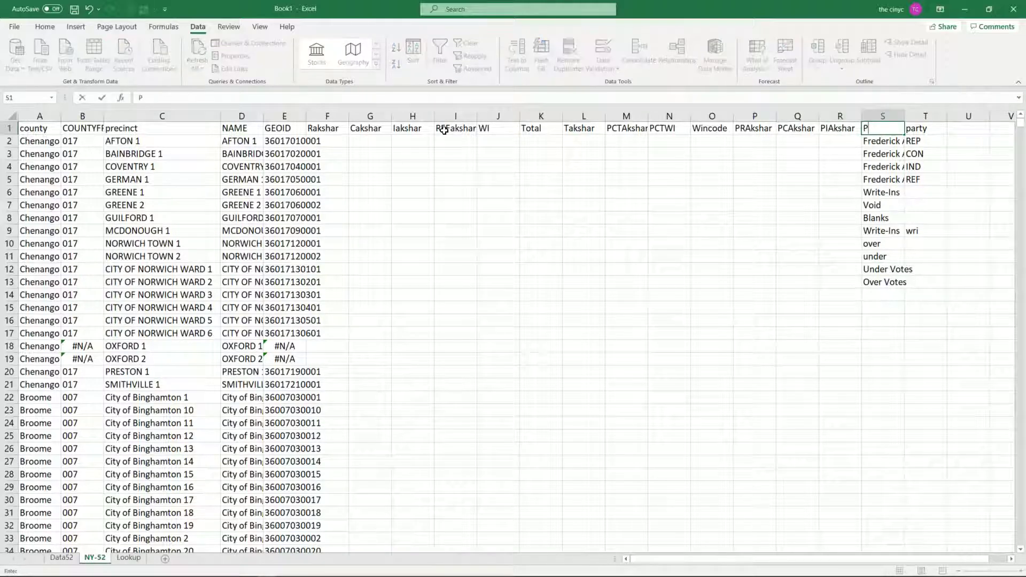
pyautogui.write('REGF')
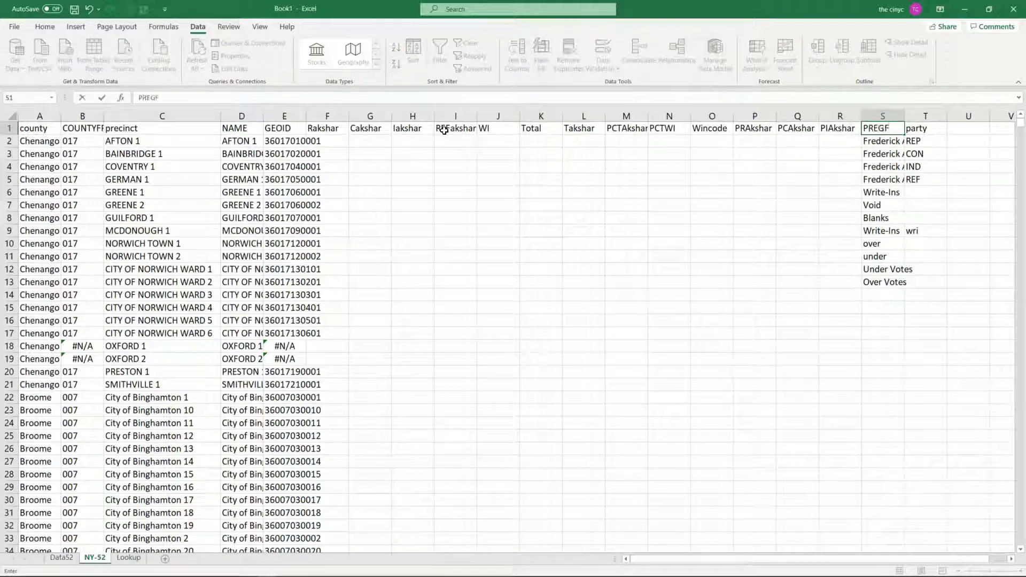
pyautogui.press('BackSpace')
pyautogui.press('BackSpace')
pyautogui.write('EF')
pyautogui.press('BackSpace')
pyautogui.press('BackSpace')
pyautogui.write('F')
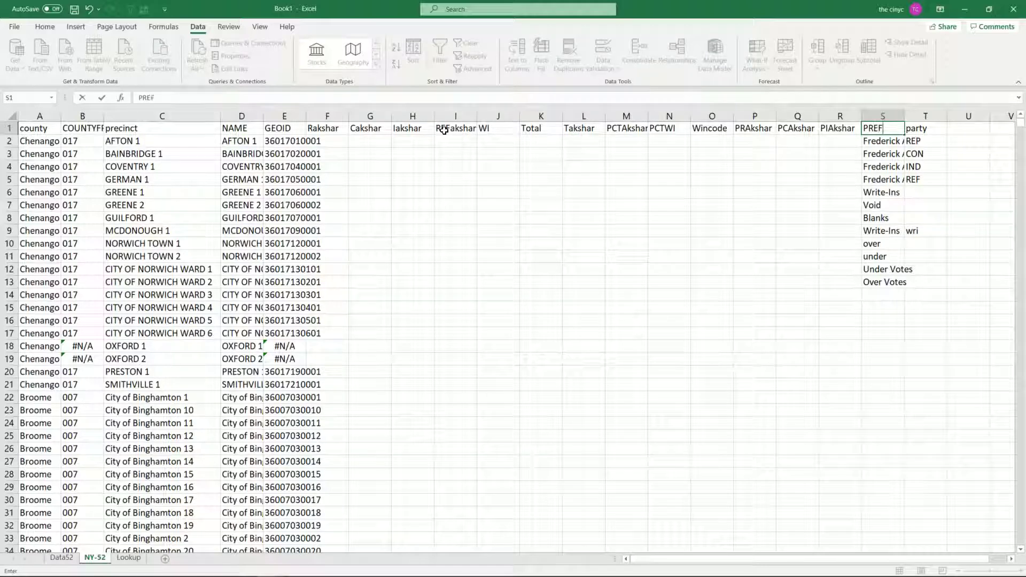
pyautogui.write('Akshar')
pyautogui.press('BackSpace')
pyautogui.press('BackSpace')
pyautogui.press('BackSpace')
pyautogui.press('BackSpace')
pyautogui.press('BackSpace')
pyautogui.press('BackSpace')
pyautogui.write('Akshar')
pyautogui.press('Return')
pyautogui.press('Up')
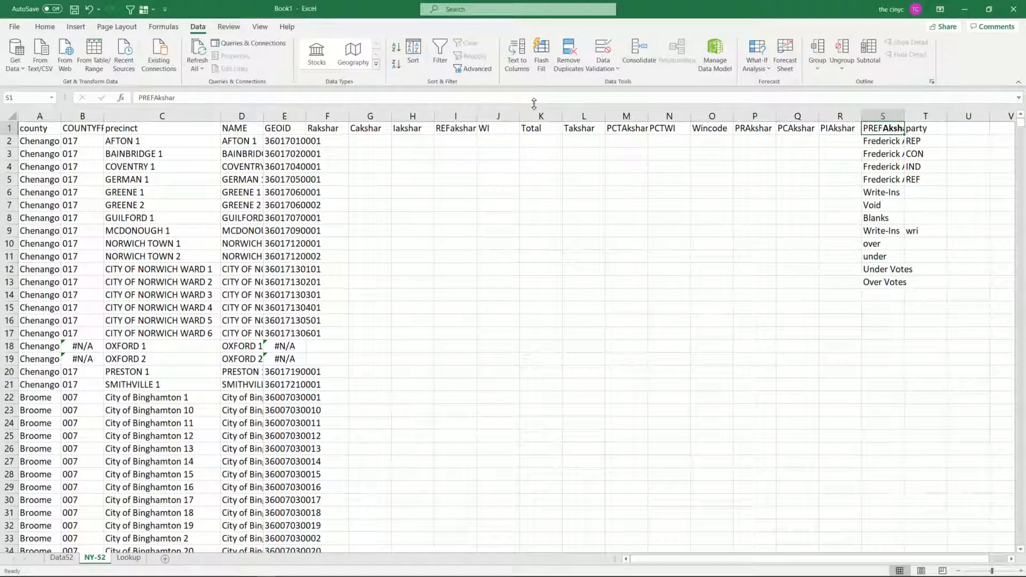
pyautogui.hotkey('ctrl', 'b')
pyautogui.hotkey('ctrl', 'b')
# Start a SUMIFS formula in F2 of NY-52 with the votes column Data52!$G:$G as the absolute sum range.
pyautogui.press('Down')
pyautogui.press('Left')
pyautogui.press('Left')
pyautogui.press('Left')
pyautogui.press('Left')
pyautogui.press('Left')
pyautogui.press('Left')
pyautogui.press('Left')
pyautogui.press('Left')
pyautogui.press('Left')
pyautogui.press('Left')
pyautogui.press('Left')
pyautogui.press('Left')
pyautogui.press('Left')
pyautogui.press('Left')
pyautogui.press('Left')
pyautogui.press('Right')
pyautogui.press('Right')
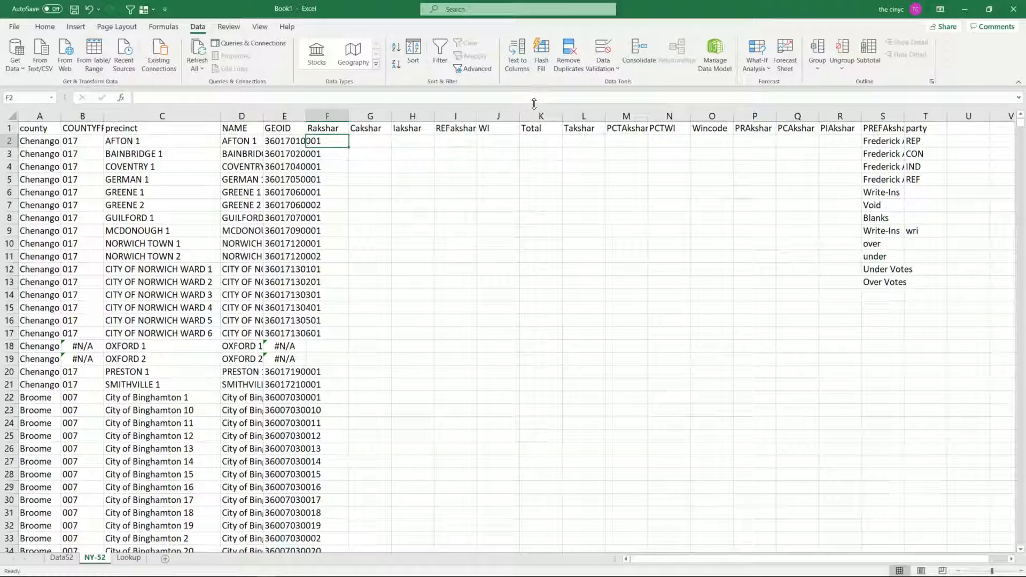
pyautogui.write('=su')
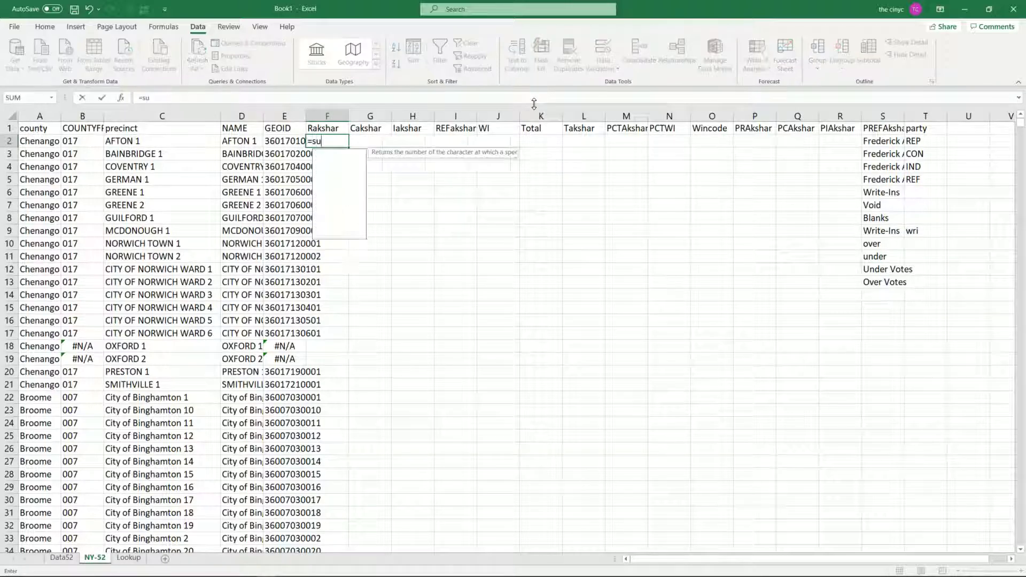
pyautogui.write('mif(')
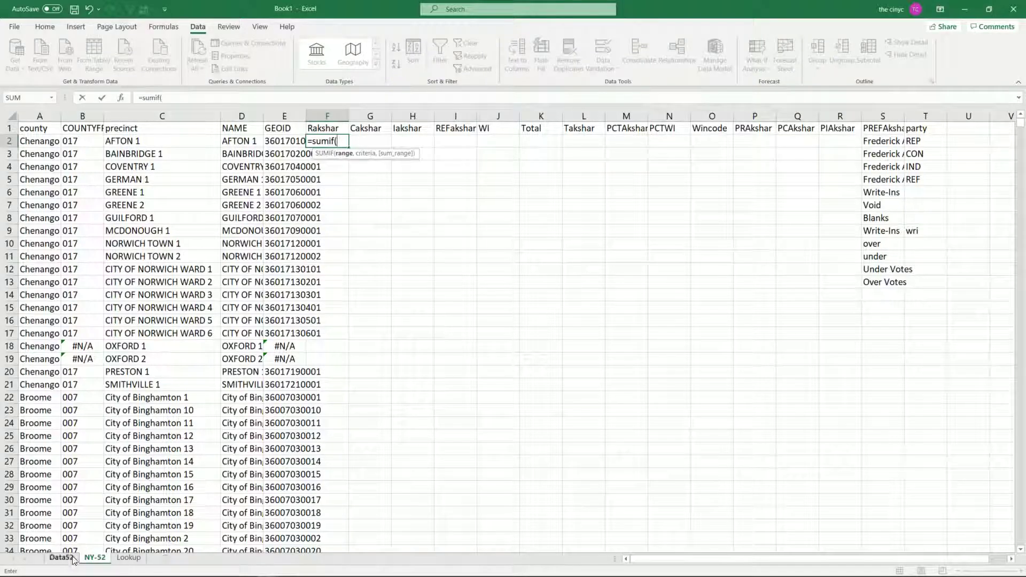
pyautogui.press('BackSpace')
pyautogui.write('s')
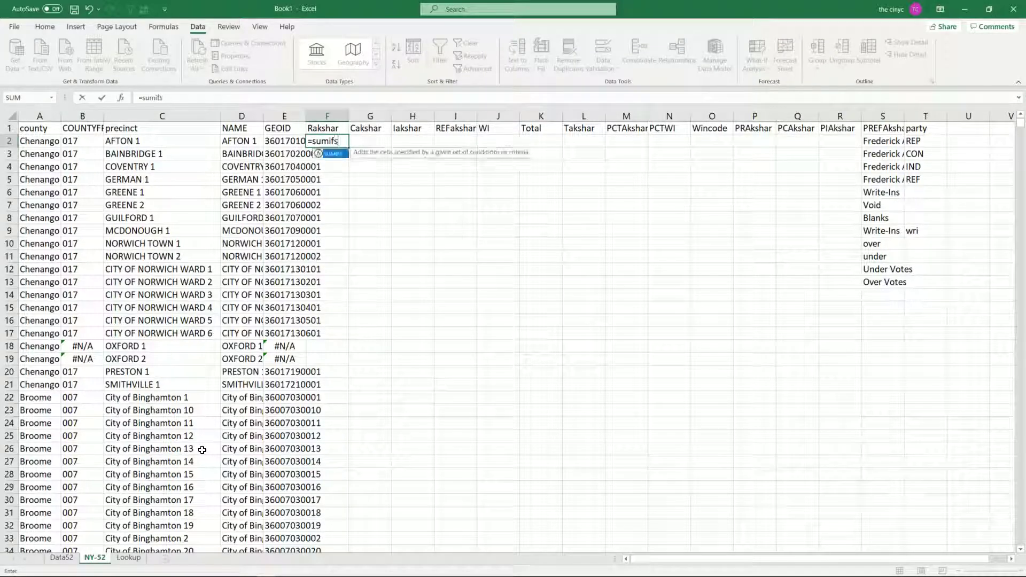
pyautogui.write('(')
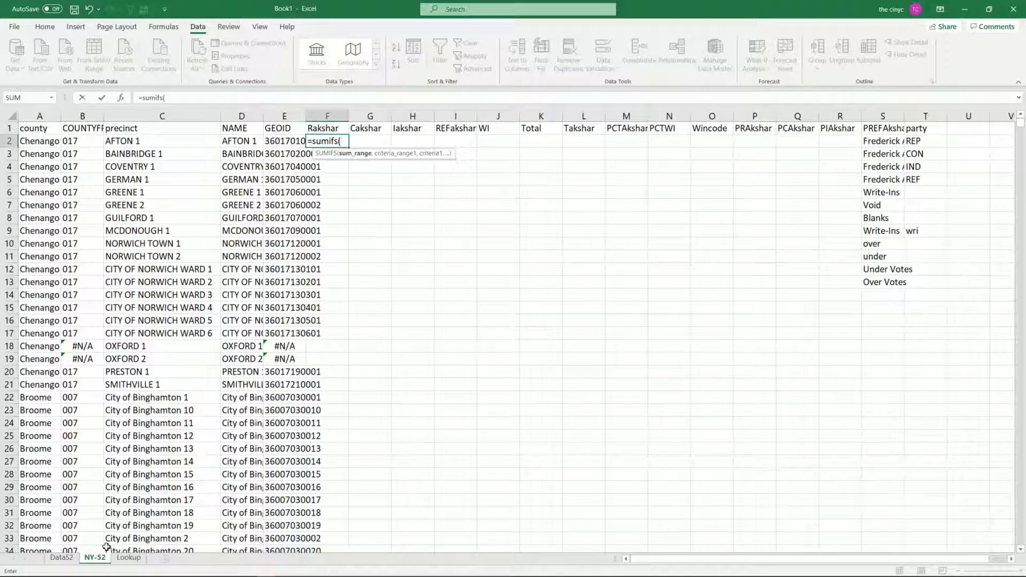
pyautogui.click(70, 558)
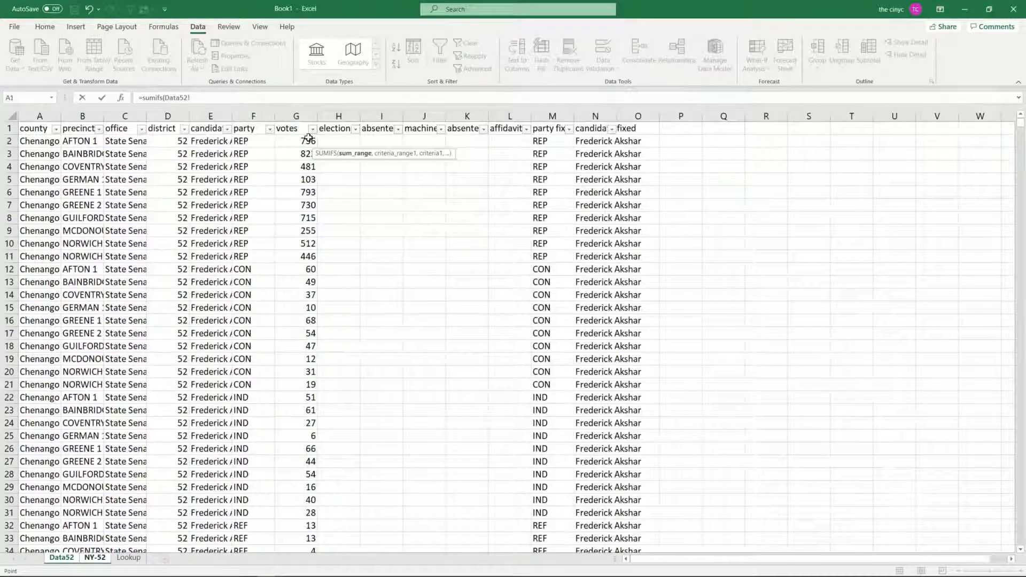
pyautogui.click(299, 109)
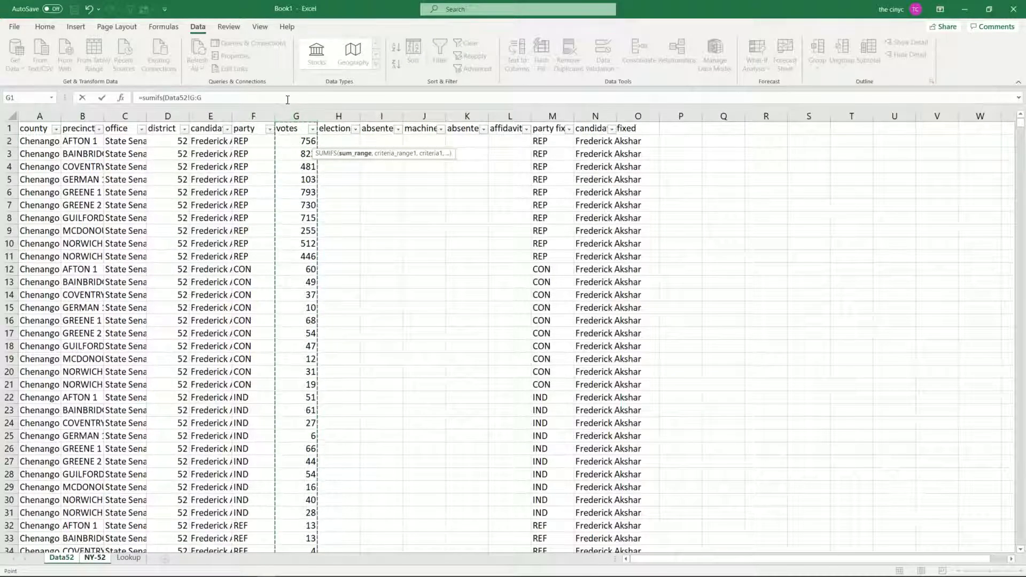
pyautogui.click(278, 95)
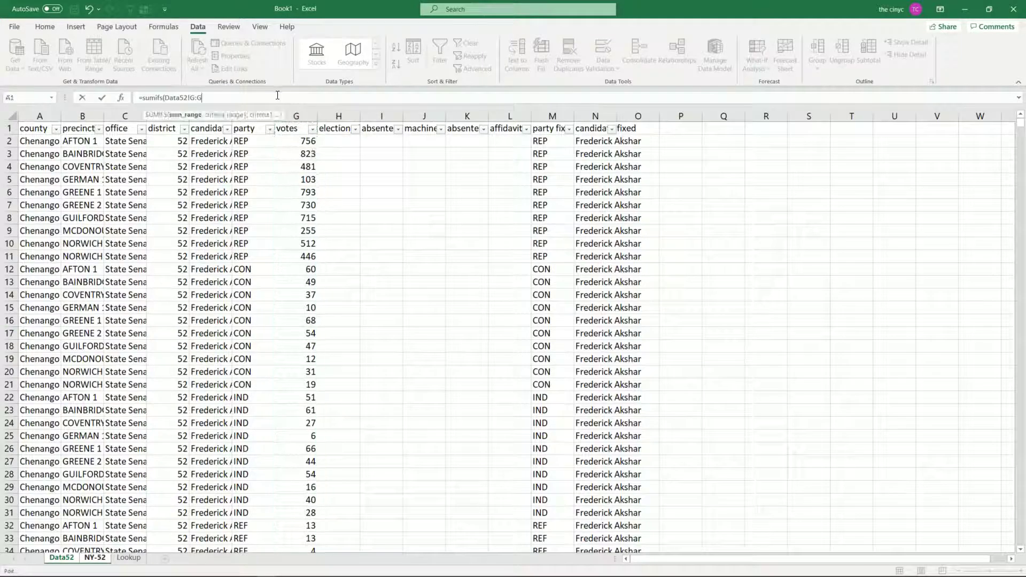
pyautogui.press('F4')
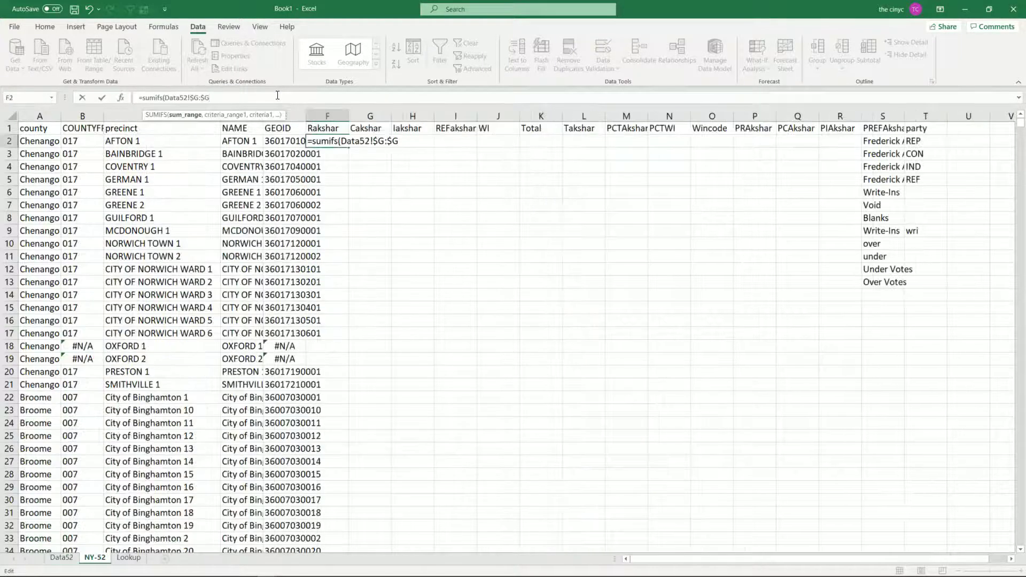
pyautogui.write(',')
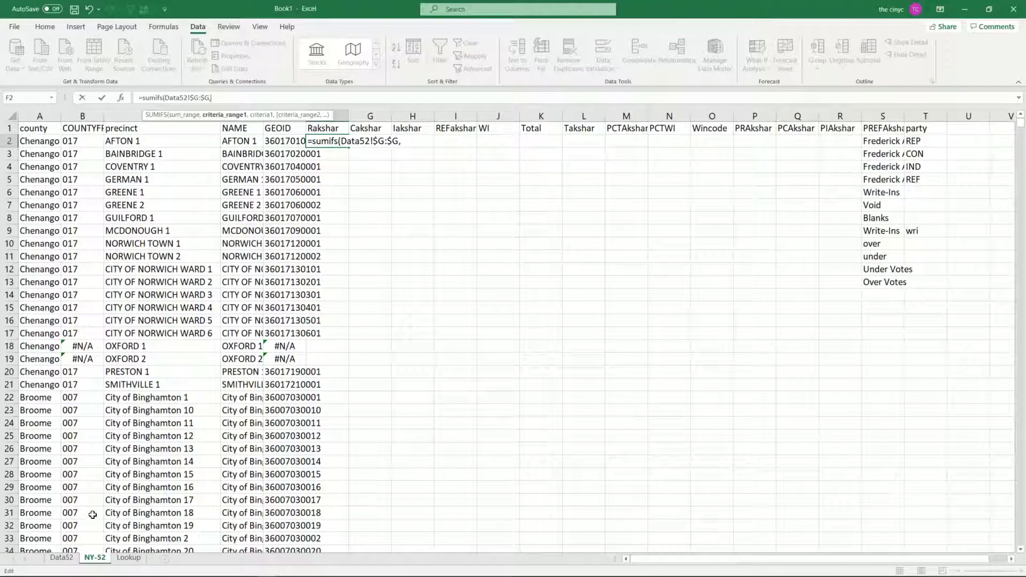
# Add the county condition to the SUMIFS formula, using range Data52!$A:$A and criterion $A2.
pyautogui.click(61, 557)
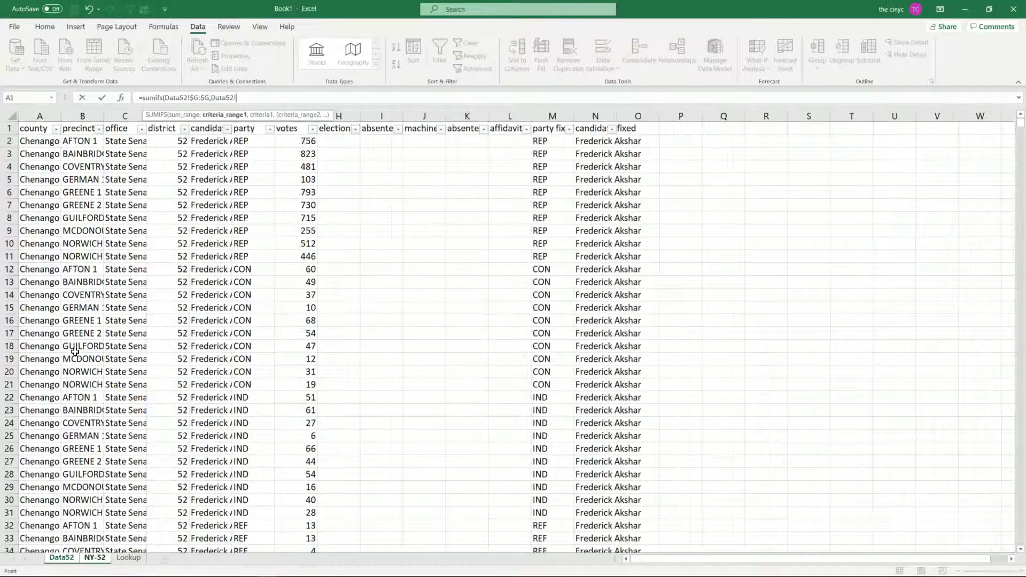
pyautogui.click(37, 116)
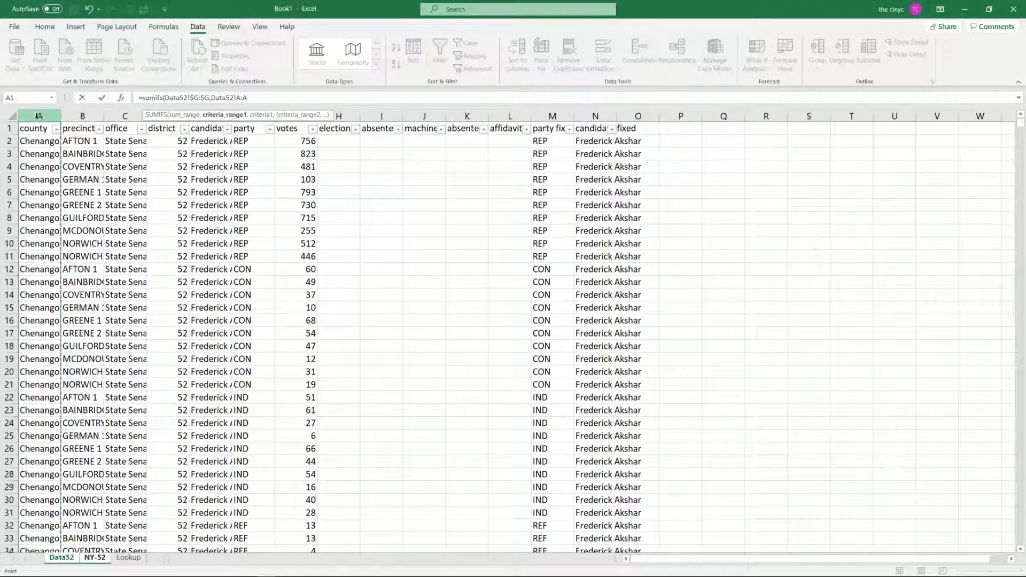
pyautogui.press('F4')
pyautogui.write(',$A2')
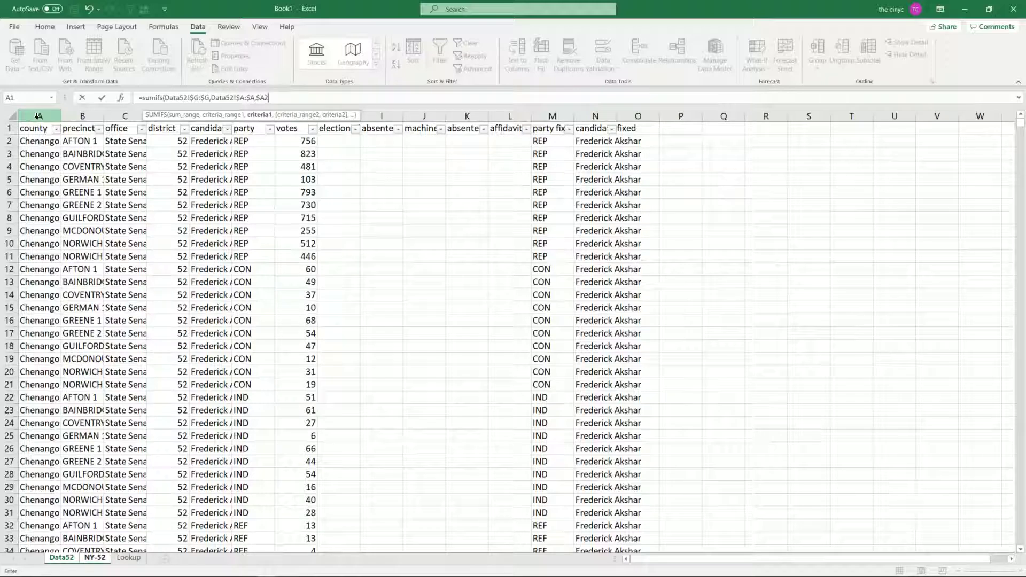
# Add the precinct condition to the SUMIFS formula, using range Data52!$B:$B and criterion $C2.
pyautogui.write(',')
pyautogui.click(83, 116)
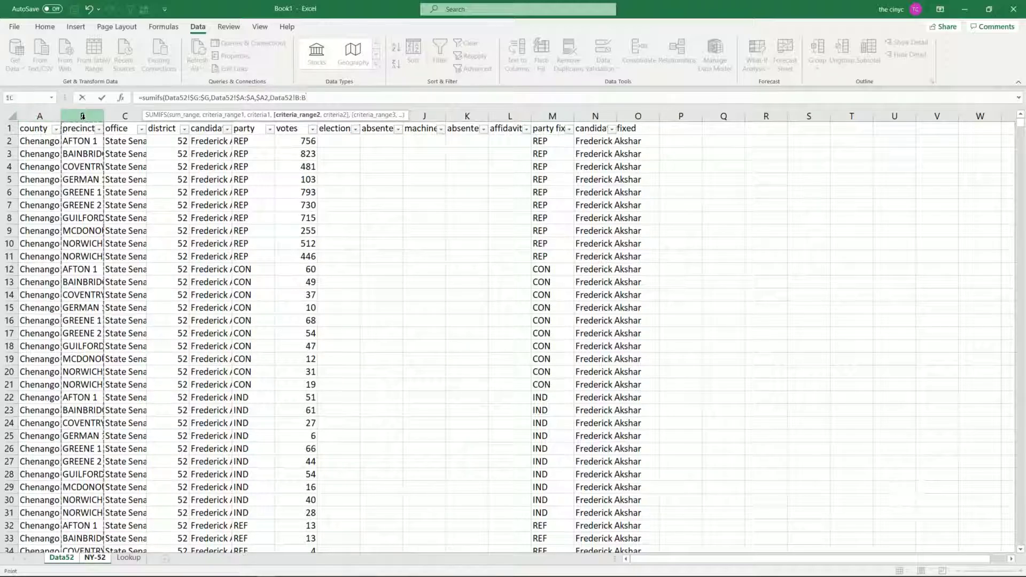
pyautogui.press('F4')
pyautogui.write(',$A2')
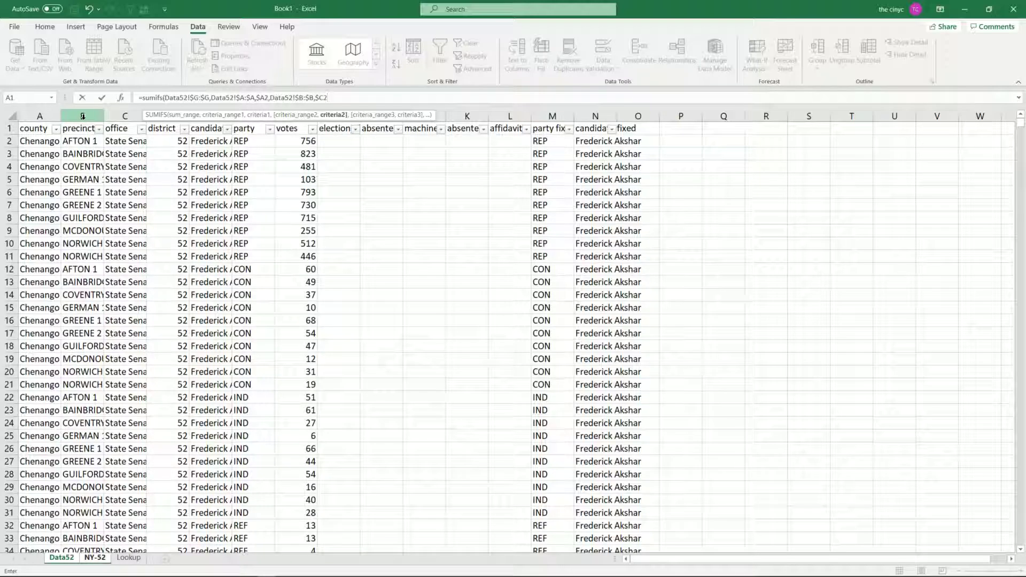
# Add the district condition to the SUMIFS formula, using the absolute range Data52!$D:$D and criterion "52".
pyautogui.write(',')
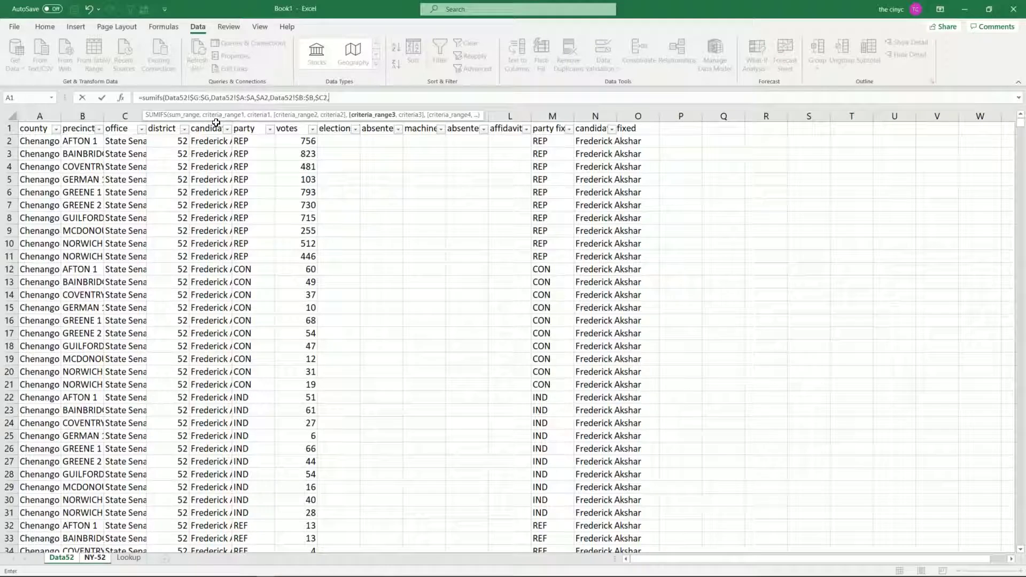
pyautogui.click(160, 116)
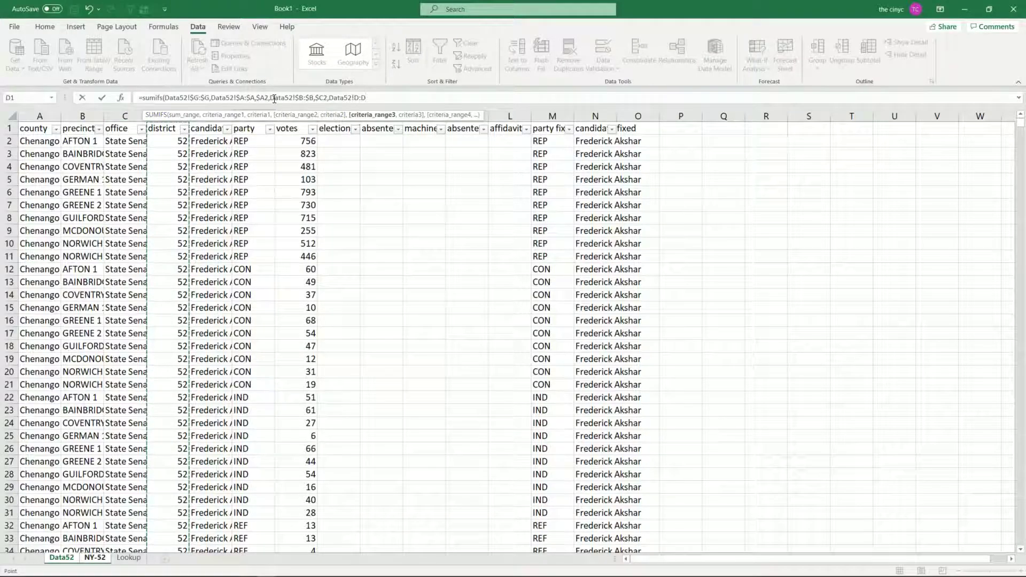
pyautogui.press('F4')
pyautogui.write(',')
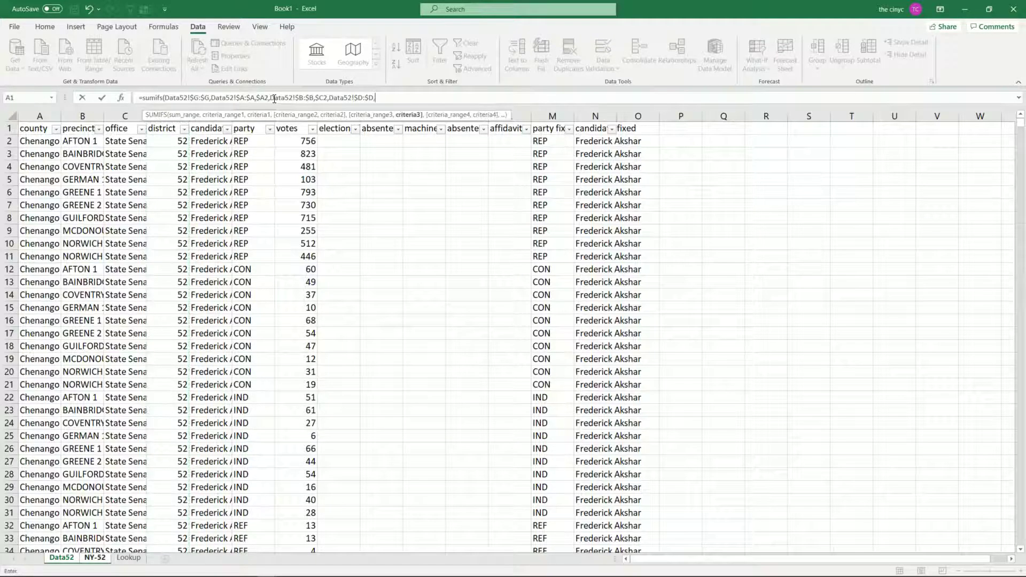
pyautogui.write('"52",')
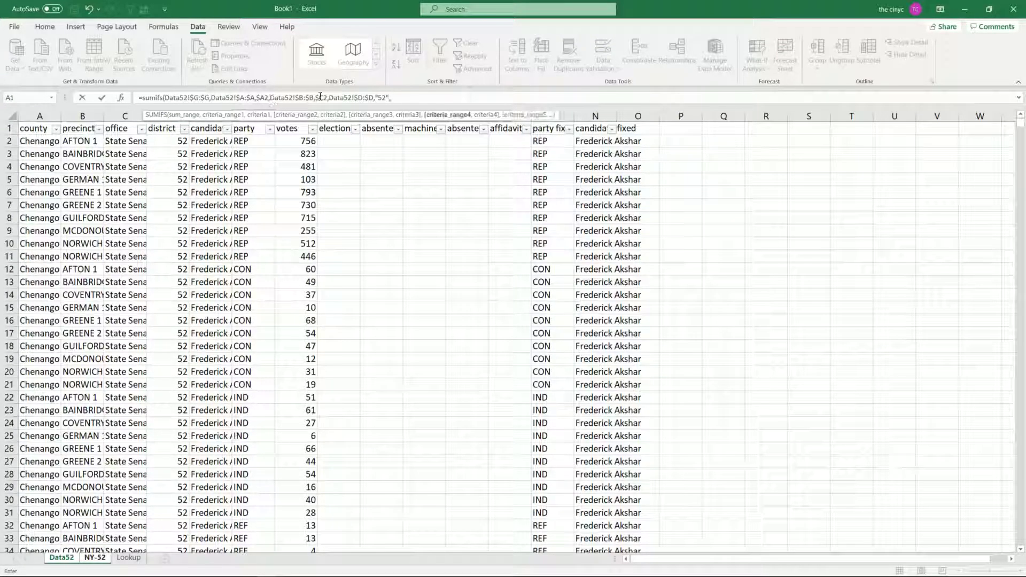
# Add the candidate condition to the SUMIFS formula, using the absolute range Data52!$N:$N and criterion "Frederick Akshar".
pyautogui.click(597, 117)
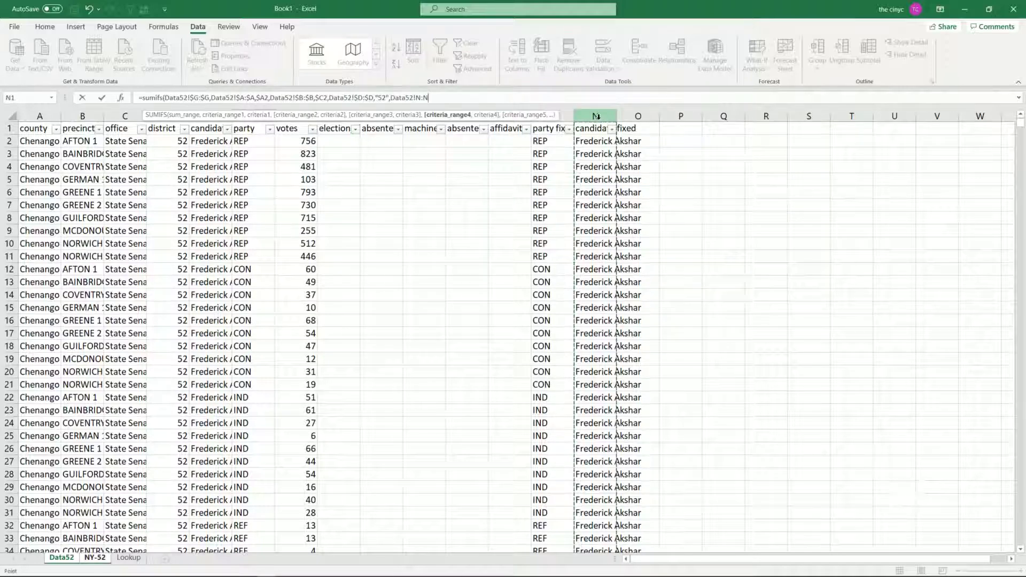
pyautogui.press('F4')
pyautogui.write(',"')
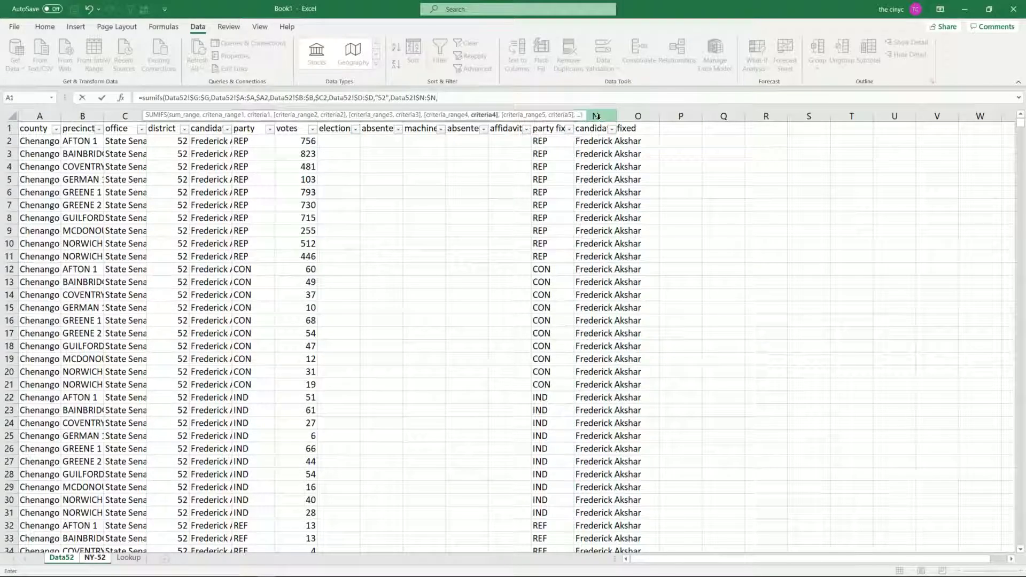
pyautogui.write('Frederick')
pyautogui.press('BackSpace')
pyautogui.press('BackSpace')
pyautogui.press('BackSpace')
pyautogui.press('BackSpace')
pyautogui.write('shar",')
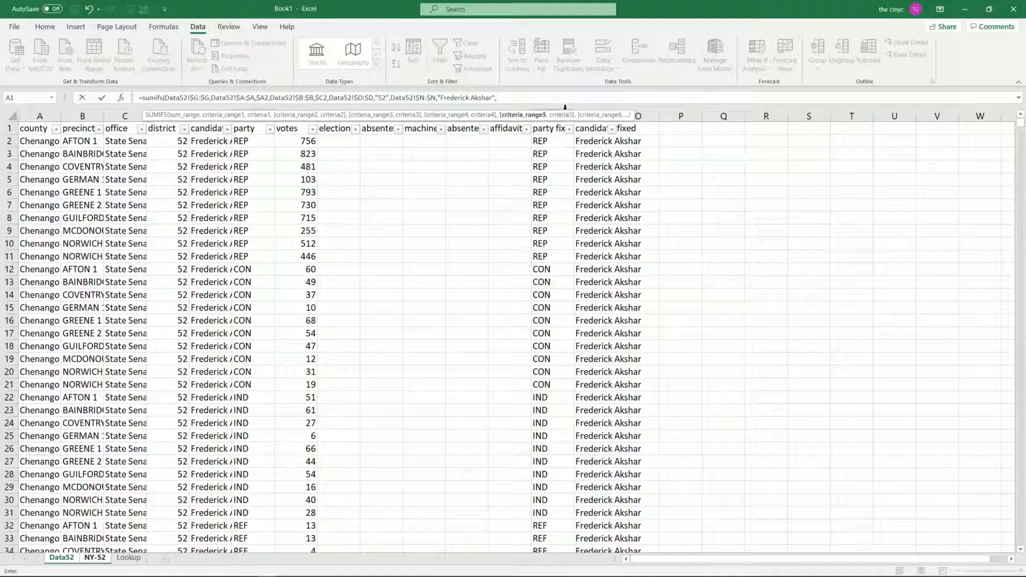
# Add the party condition with range Data52!$M:$M and criterion "REP", and complete the SUMIFS formula in F2.
pyautogui.click(567, 107)
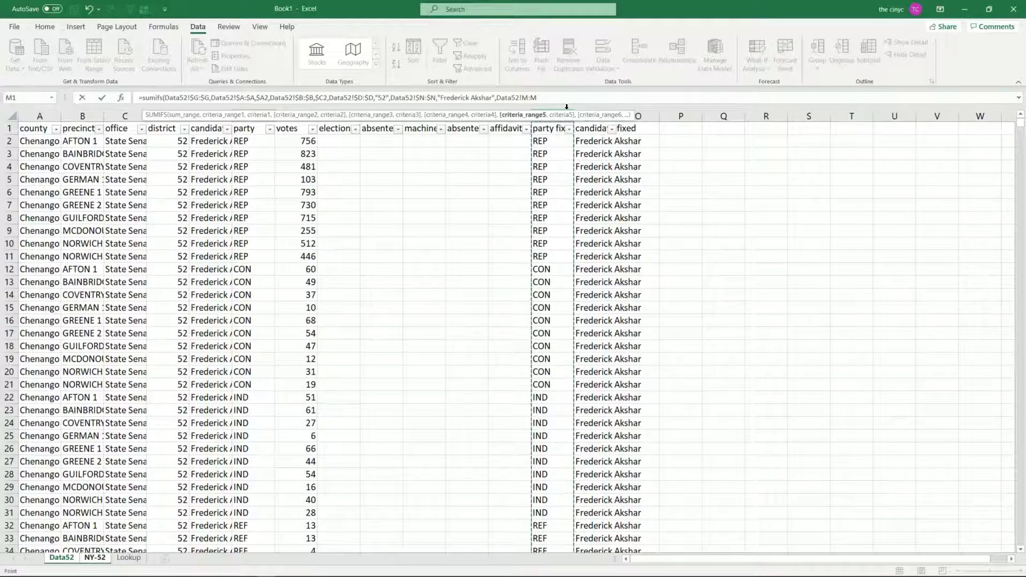
pyautogui.press('F4')
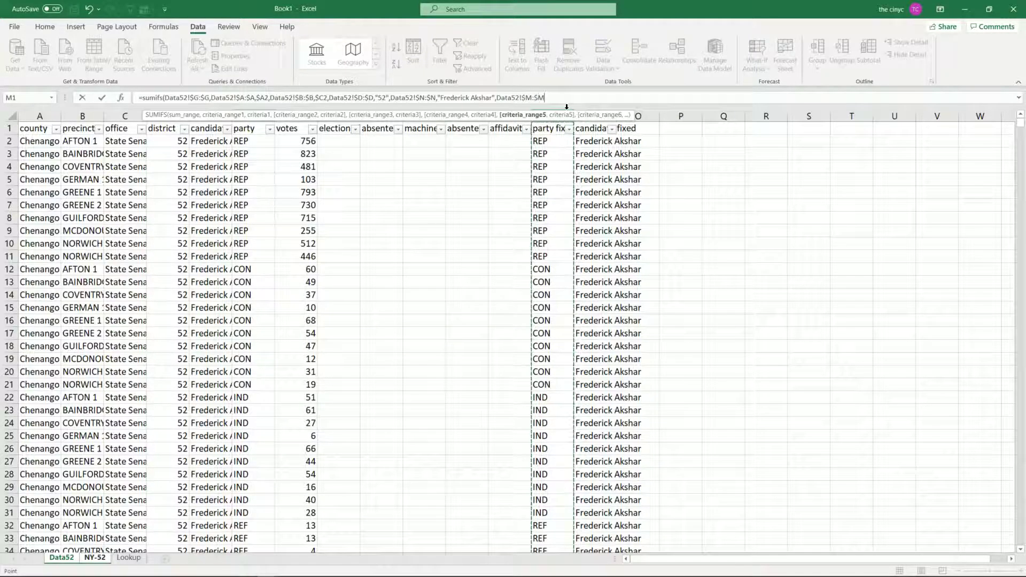
pyautogui.write(',"RE')
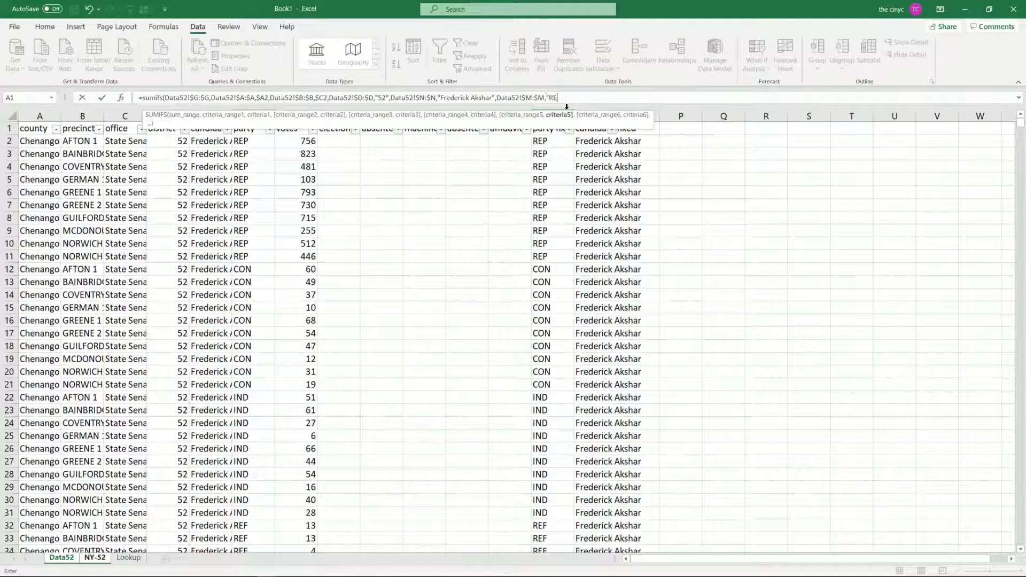
pyautogui.write('P")')
pyautogui.press('Return')
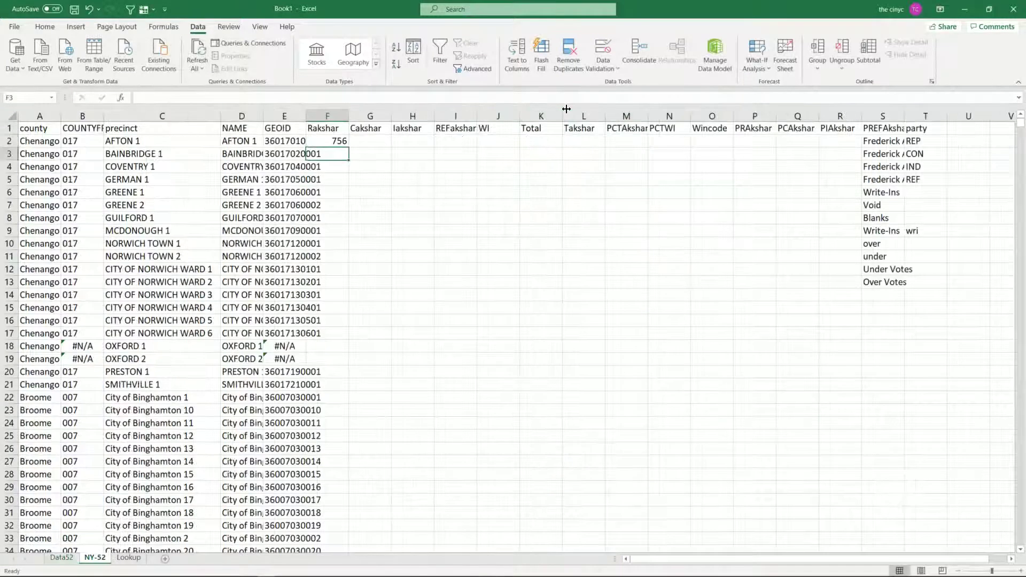
# Copy the SUMIFS formula from F2 to G2 and change its party criterion to "CON".
pyautogui.press('Up')
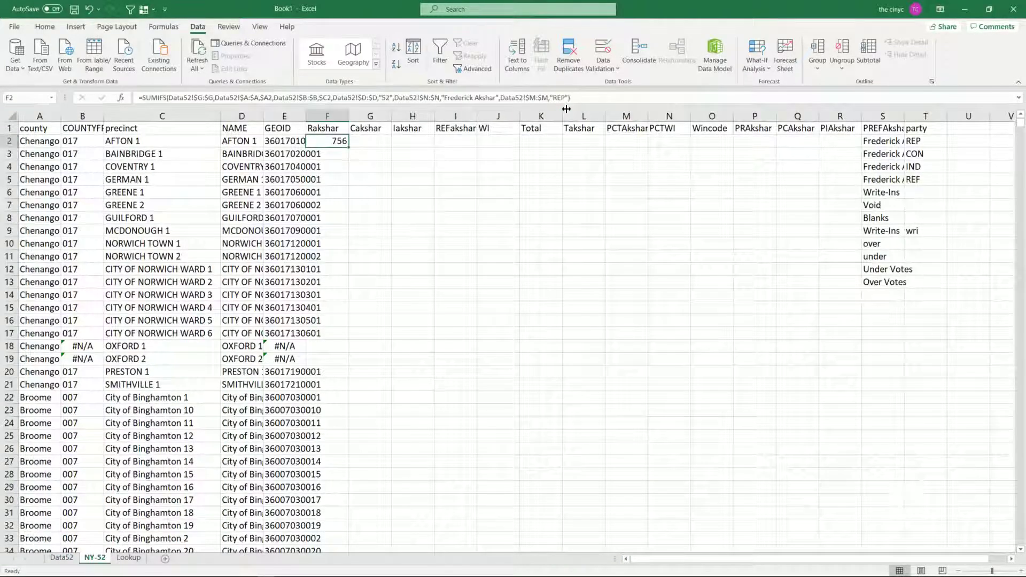
pyautogui.hotkey('ctrl', 'c')
pyautogui.press('Right')
pyautogui.hotkey('ctrl', 'v')
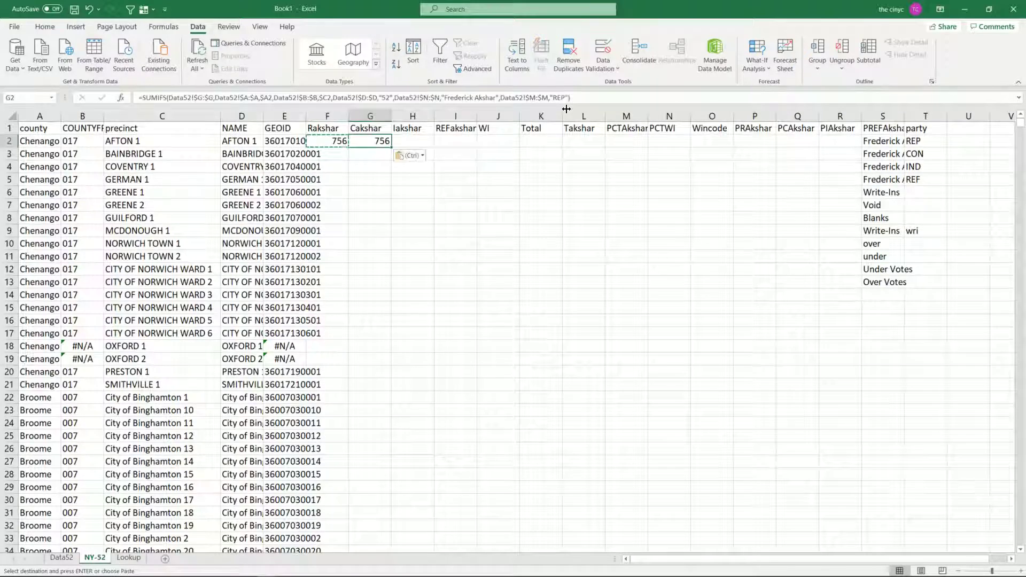
pyautogui.click(563, 98)
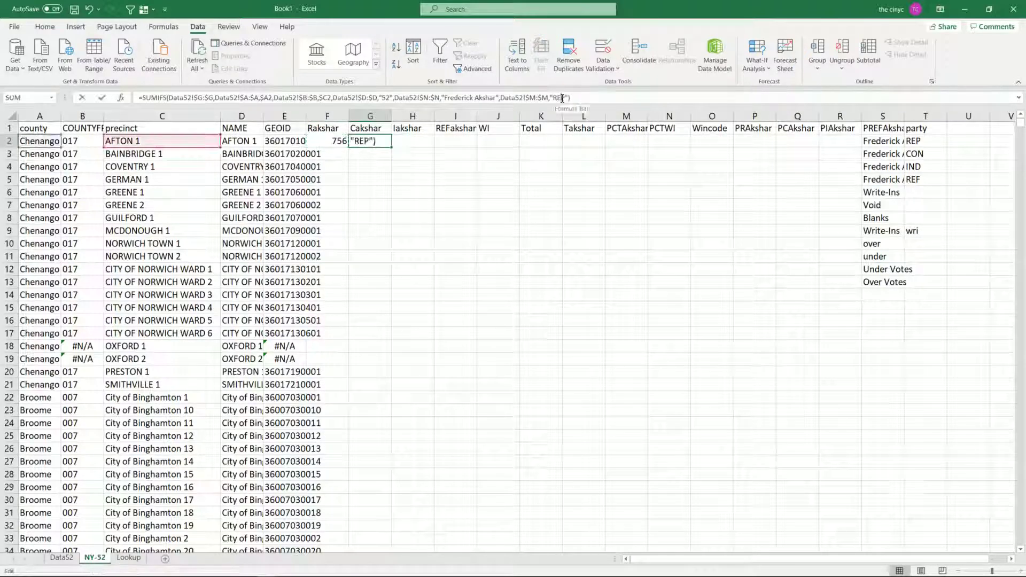
pyautogui.press('BackSpace')
pyautogui.press('BackSpace')
pyautogui.press('BackSpace')
pyautogui.write('CON')
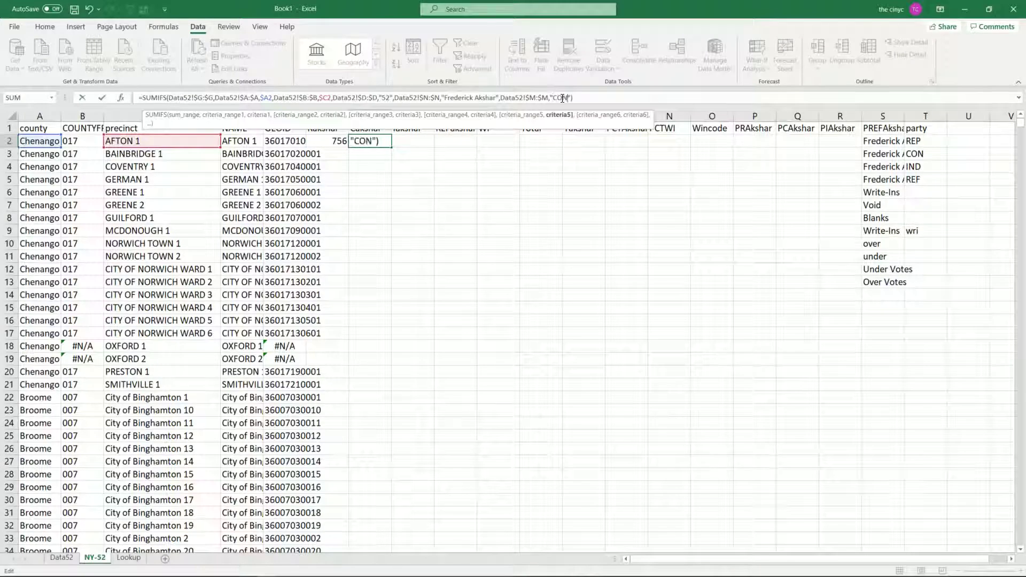
pyautogui.press('Return')
pyautogui.press('Up')
pyautogui.hotkey('ctrl', 'c')
pyautogui.press('Right')
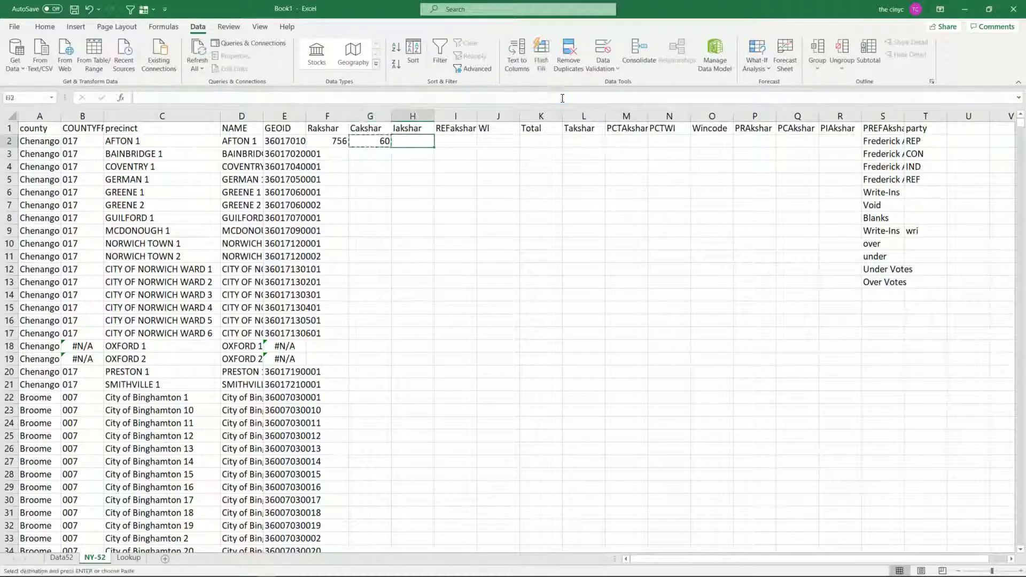
pyautogui.hotkey('ctrl', 'v')
pyautogui.press('BackSpace')
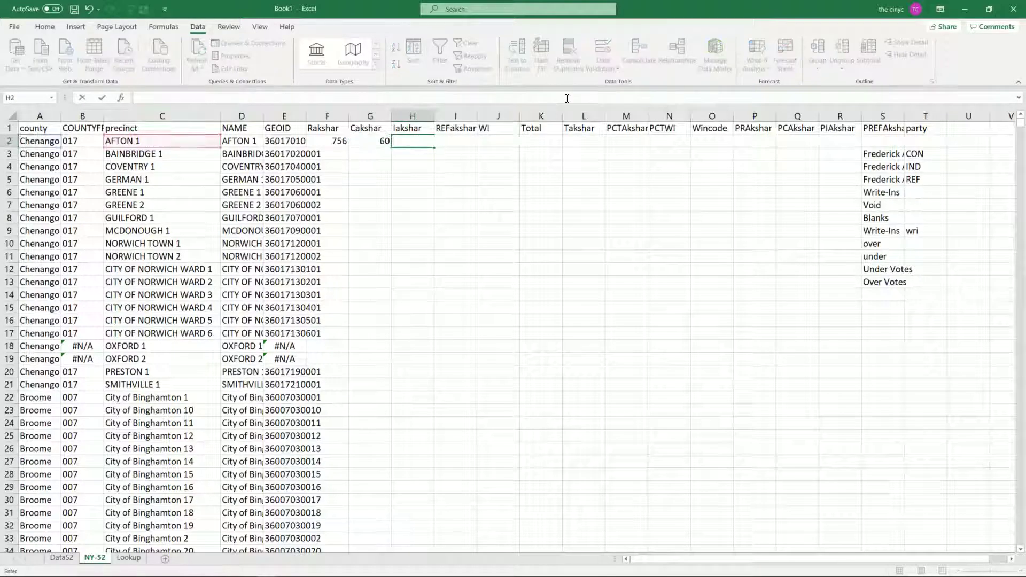
pyautogui.press('Escape')
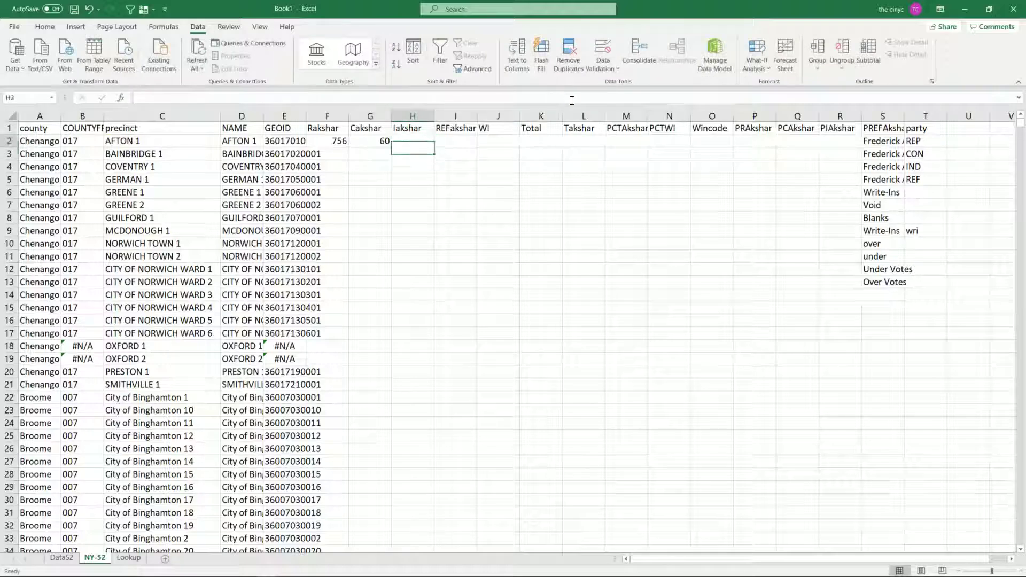
# Copy the SUMIFS formula from G2 to H2 and change its party criterion to "IND".
pyautogui.press('Left')
pyautogui.hotkey('ctrl', 'c')
pyautogui.press('Right')
pyautogui.hotkey('ctrl', 'v')
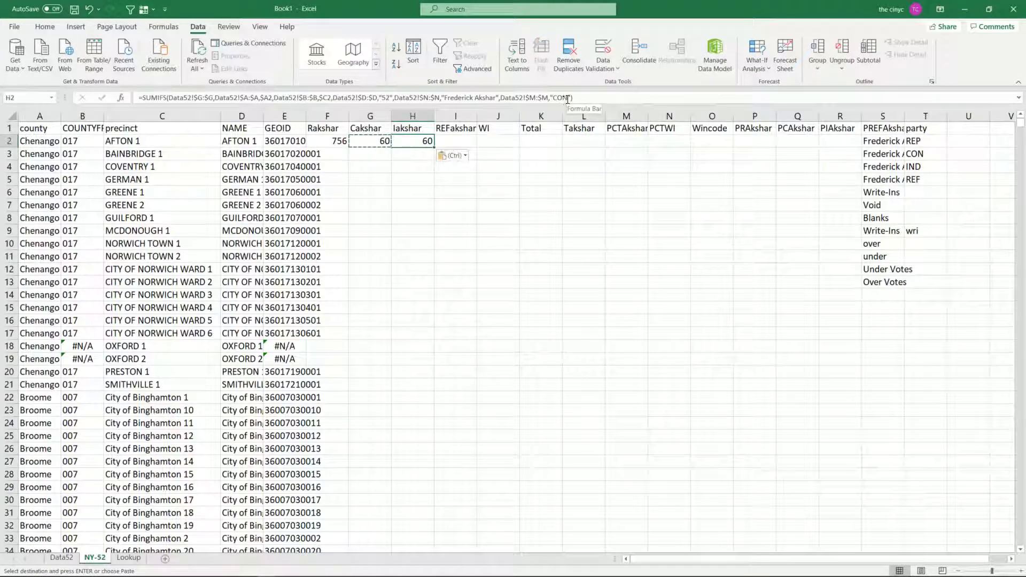
pyautogui.click(567, 100)
pyautogui.press('BackSpace')
pyautogui.press('BackSpace')
pyautogui.press('BackSpace')
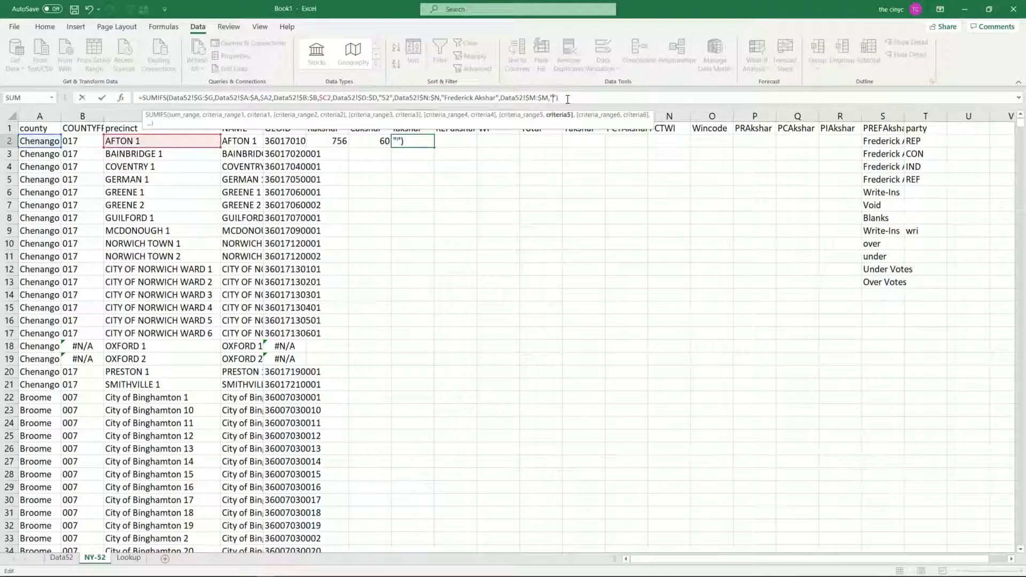
pyautogui.write('IND')
pyautogui.hotkey('ctrl', 'Return')
# Copy the SUMIFS formula from H2 to I2 and change its party criterion to "REF".
pyautogui.hotkey('ctrl', 'c')
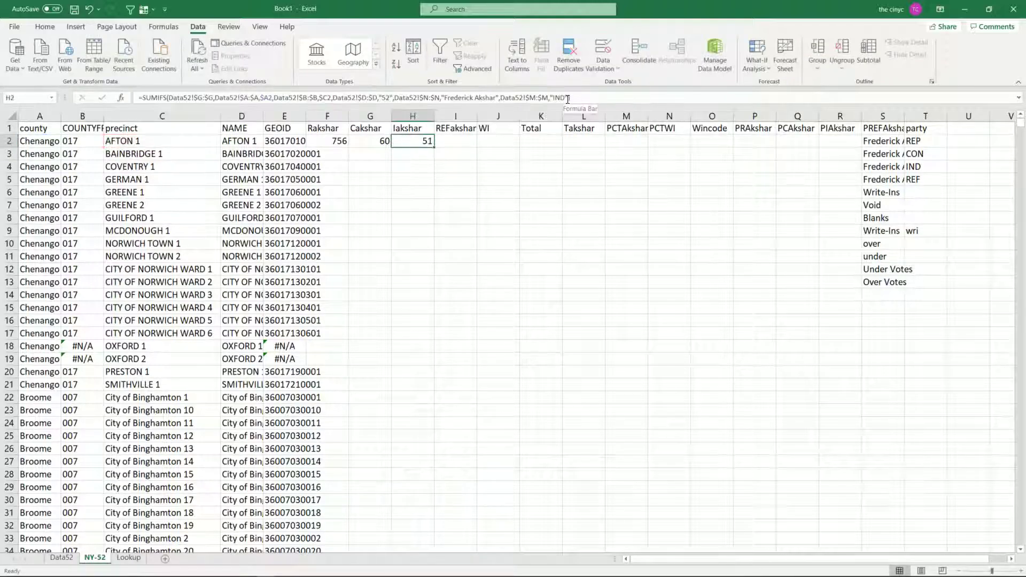
pyautogui.press('Right')
pyautogui.hotkey('ctrl', 'v')
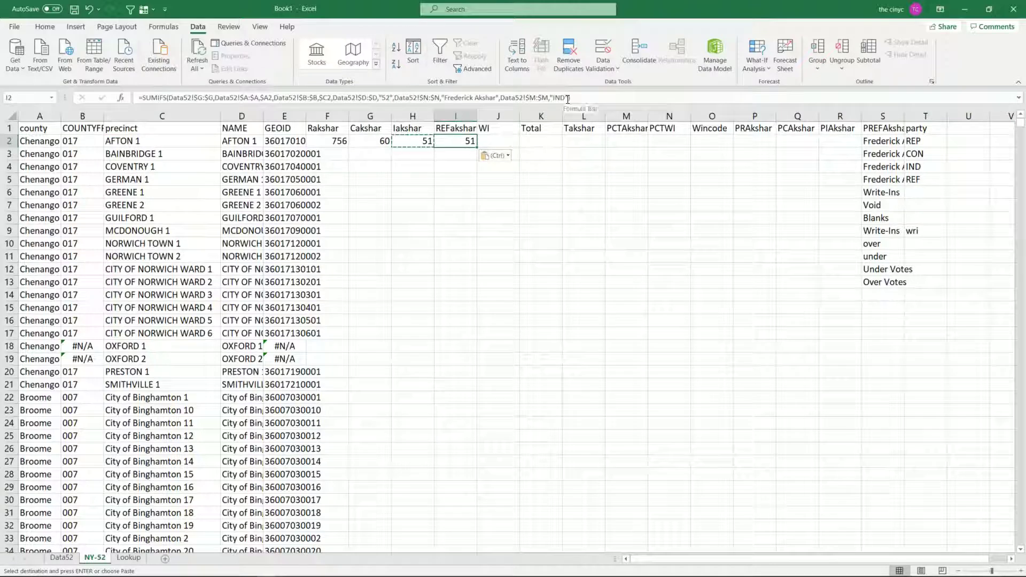
pyautogui.click(565, 99)
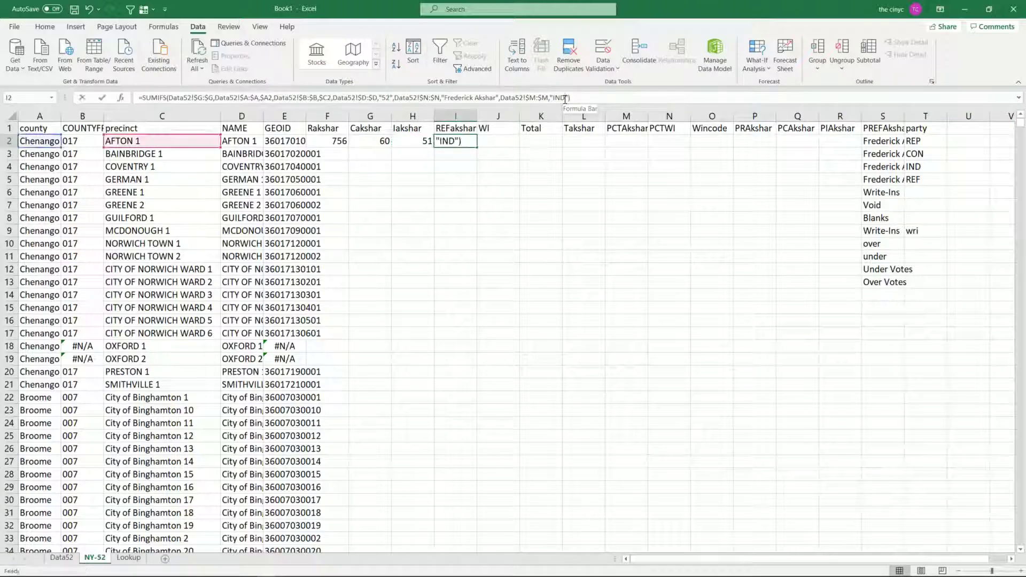
pyautogui.press('BackSpace')
pyautogui.press('BackSpace')
pyautogui.press('BackSpace')
pyautogui.write('REF')
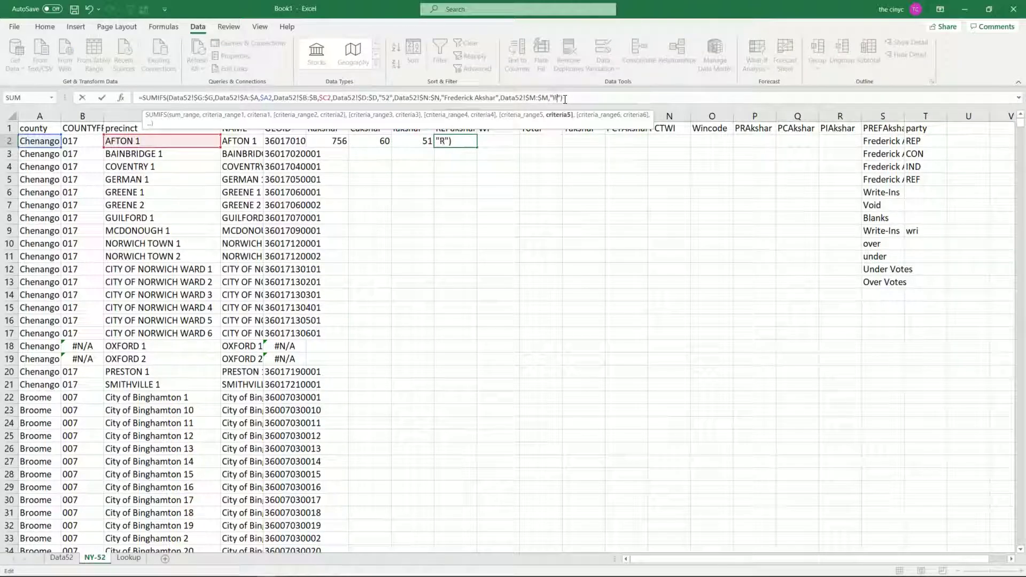
pyautogui.press('Return')
# Copy the SUMIFS formula from I2 to the WI column in J2 and remove its party condition.
pyautogui.hotkey('ctrl', 'c')
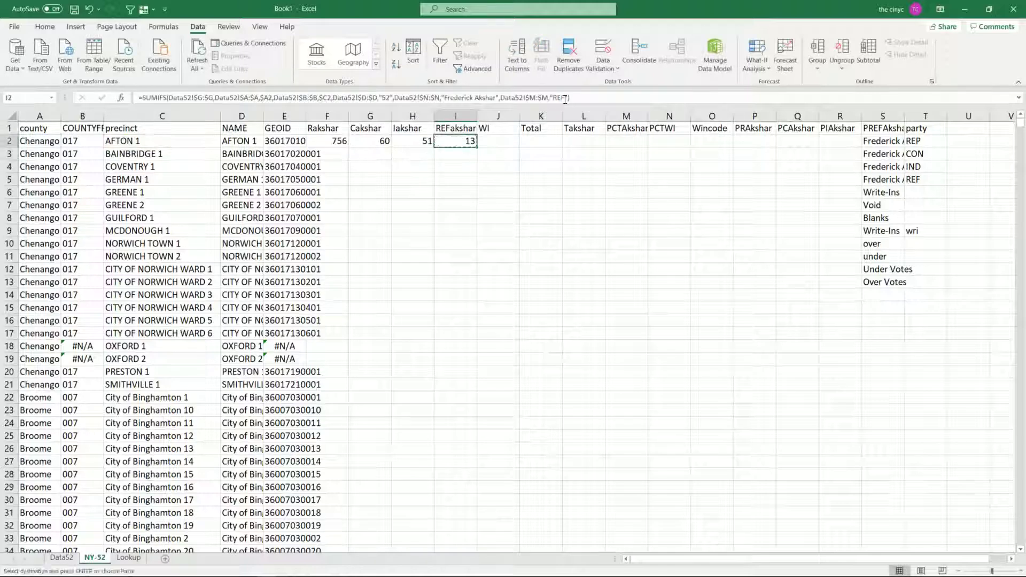
pyautogui.press('Right')
pyautogui.hotkey('ctrl', 'v')
pyautogui.click(569, 98)
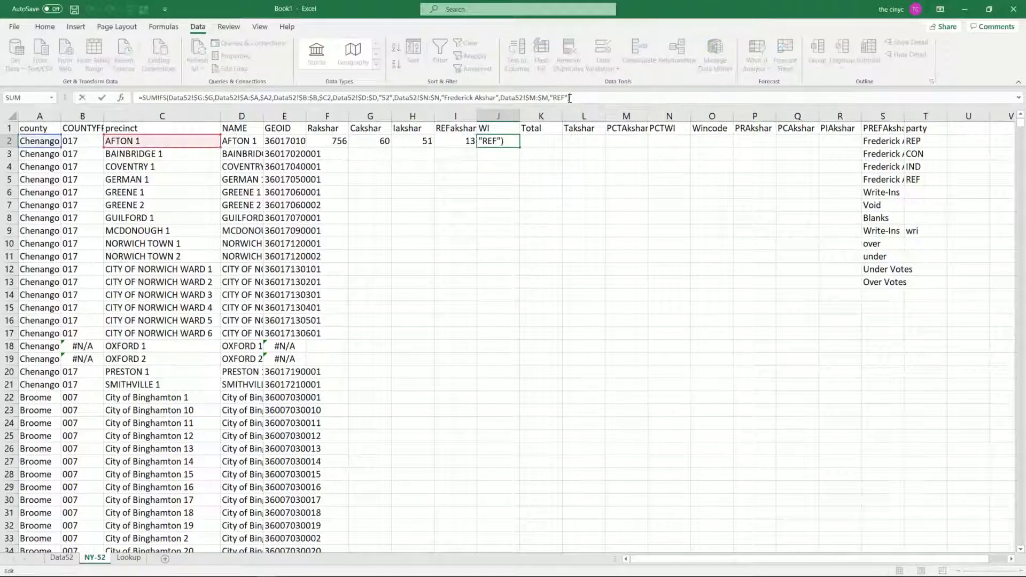
pyautogui.press('BackSpace')
pyautogui.press('BackSpace')
pyautogui.press('BackSpace')
pyautogui.press('BackSpace')
pyautogui.press('BackSpace')
pyautogui.press('BackSpace')
pyautogui.press('BackSpace')
pyautogui.press('BackSpace')
pyautogui.press('BackSpace')
pyautogui.press('BackSpace')
pyautogui.press('BackSpace')
pyautogui.press('BackSpace')
pyautogui.press('BackSpace')
pyautogui.press('BackSpace')
pyautogui.press('BackSpace')
pyautogui.press('BackSpace')
pyautogui.press('BackSpace')
pyautogui.press('BackSpace')
pyautogui.press('BackSpace')
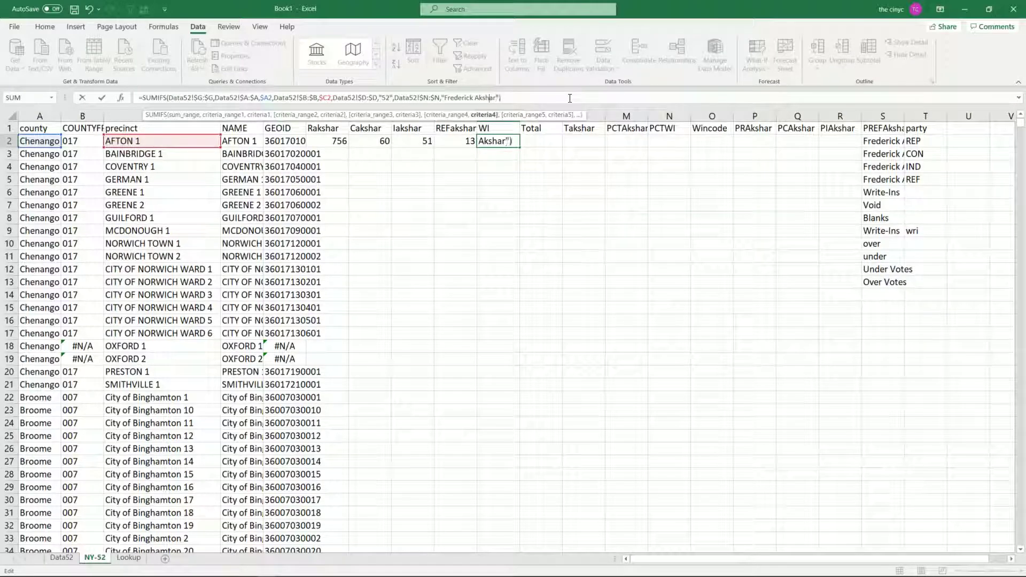
# Change the candidate criterion of the SUMIFS formula in J2 to "Write-ins".
pyautogui.press('BackSpace')
pyautogui.press('BackSpace')
pyautogui.press('BackSpace')
pyautogui.press('BackSpace')
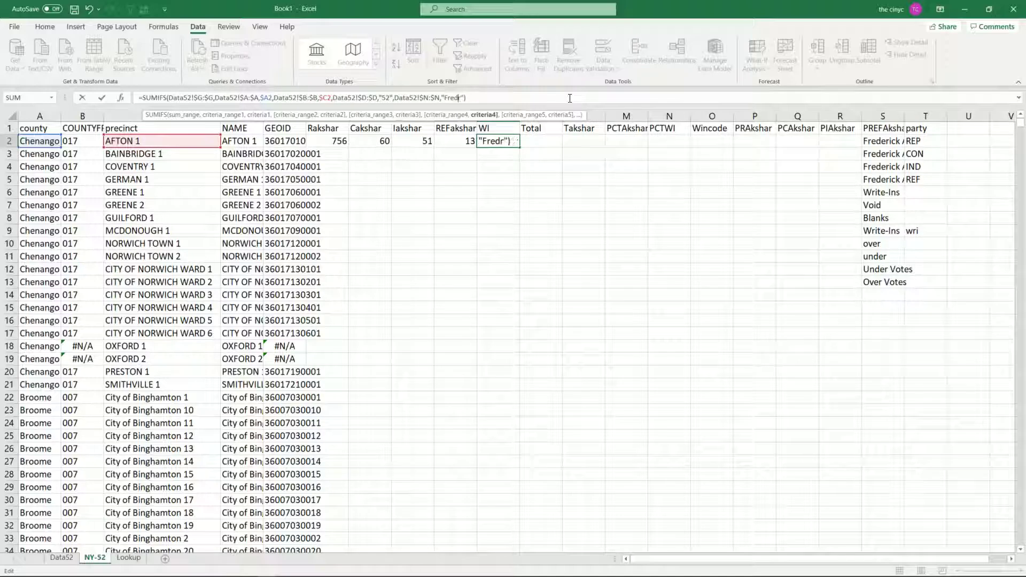
pyautogui.press('BackSpace')
pyautogui.write('Wr')
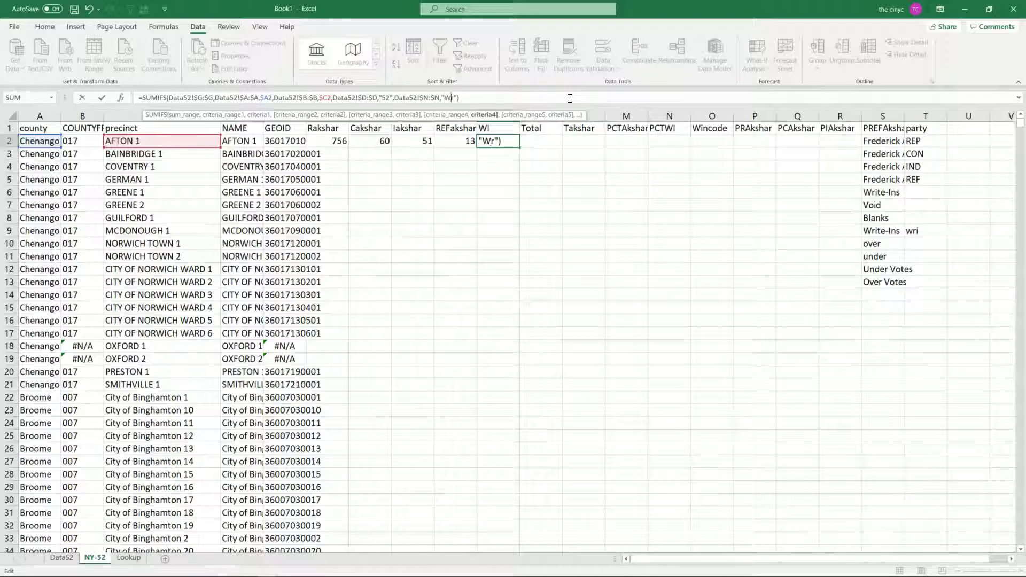
pyautogui.write('ite-ins')
pyautogui.hotkey('ctrl', 'Return')
# Enter a SUM formula in K2 of the Total column that adds F2 through J2.
pyautogui.press('Right')
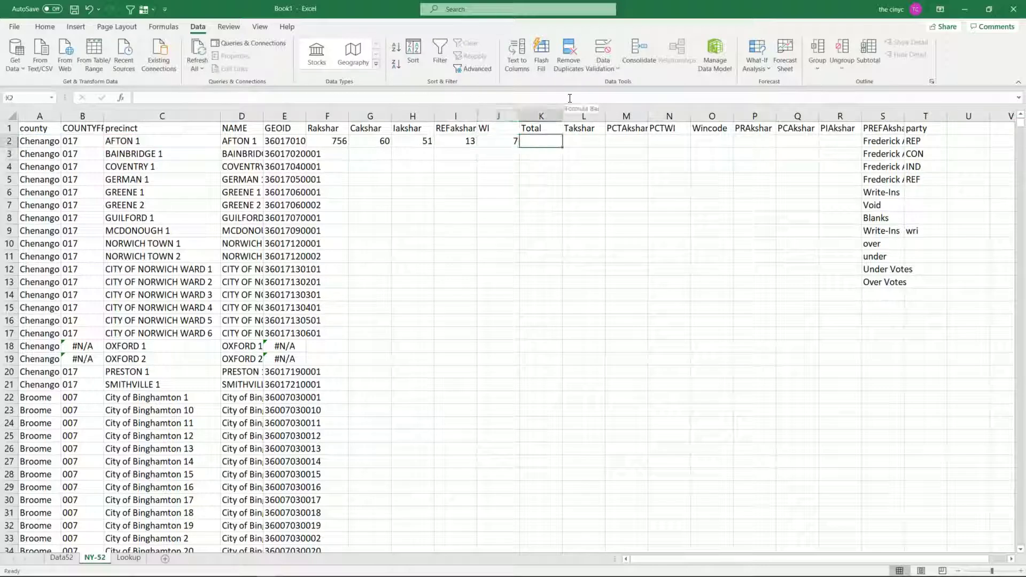
pyautogui.write('=sum(')
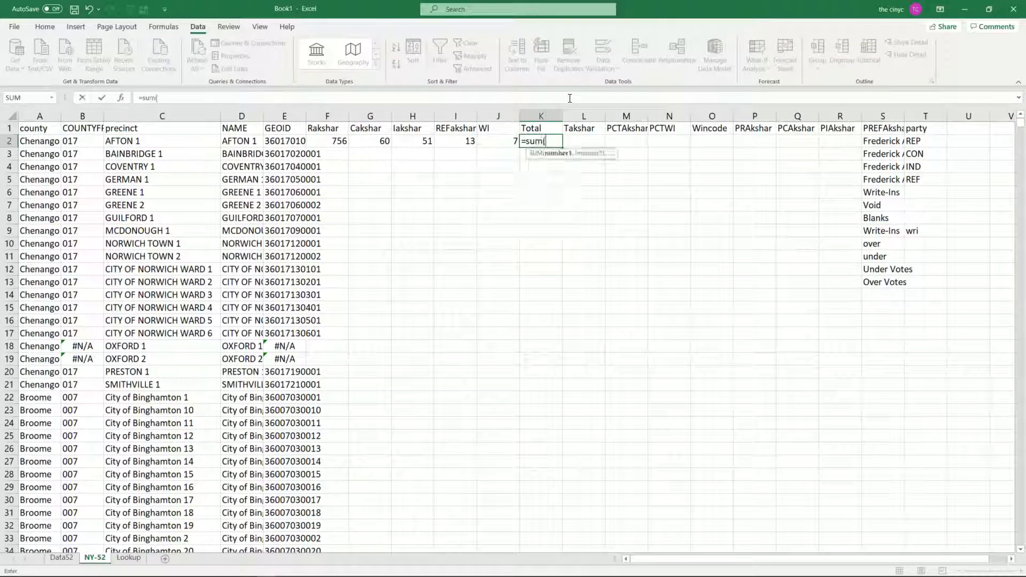
pyautogui.moveTo(494, 143); pyautogui.dragTo(342, 142)
pyautogui.press('Return')
# Enter a SUM formula in L2 of the Takshar column that adds F2 through I2.
pyautogui.press('Up')
pyautogui.press('Right')
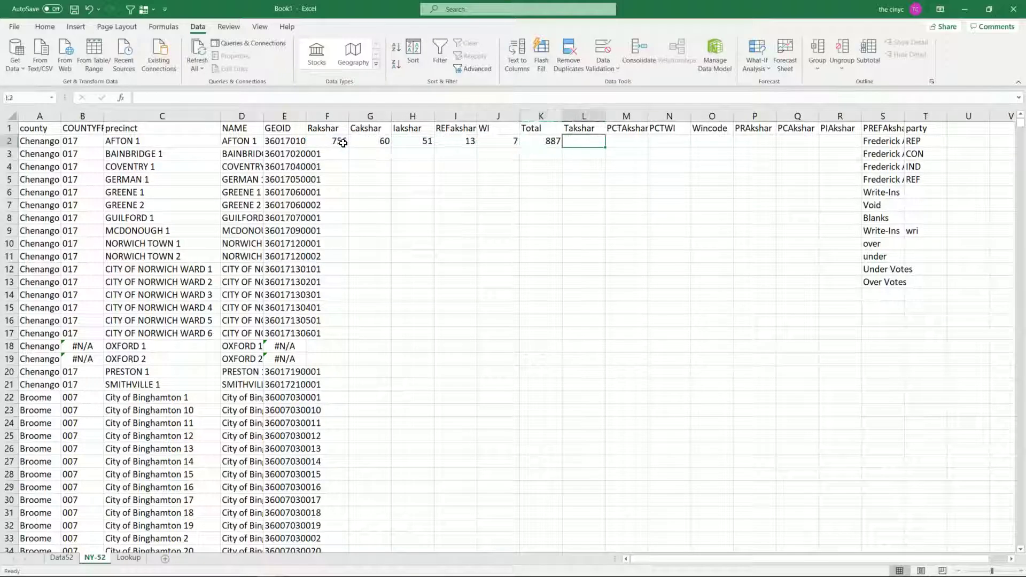
pyautogui.write('=sum(')
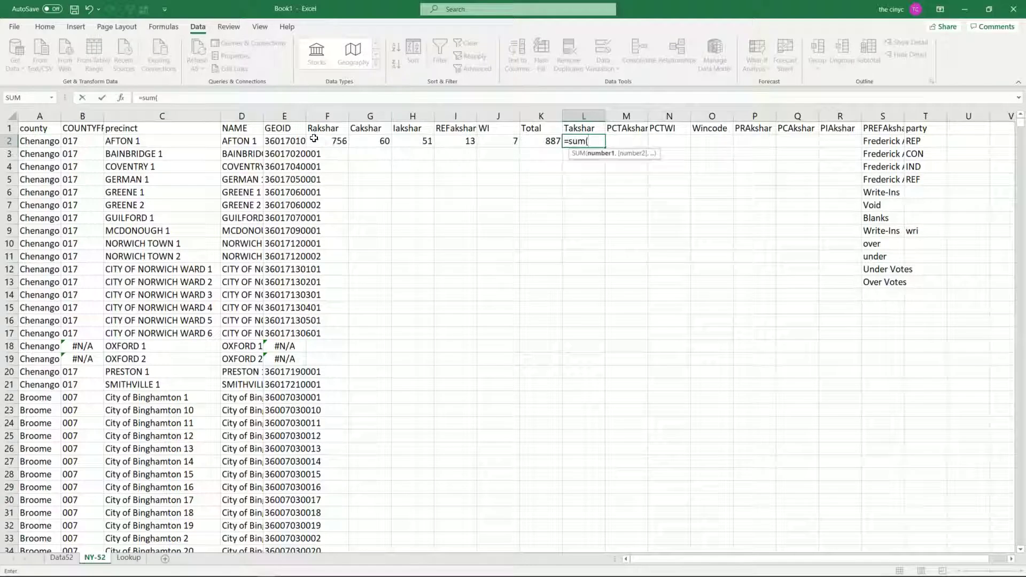
pyautogui.moveTo(324, 141); pyautogui.dragTo(445, 141)
pyautogui.press('Return')
# Enter =IF(K2=0,0,L2/K2) in M2 of the PCTAkshar column.
pyautogui.press('Up')
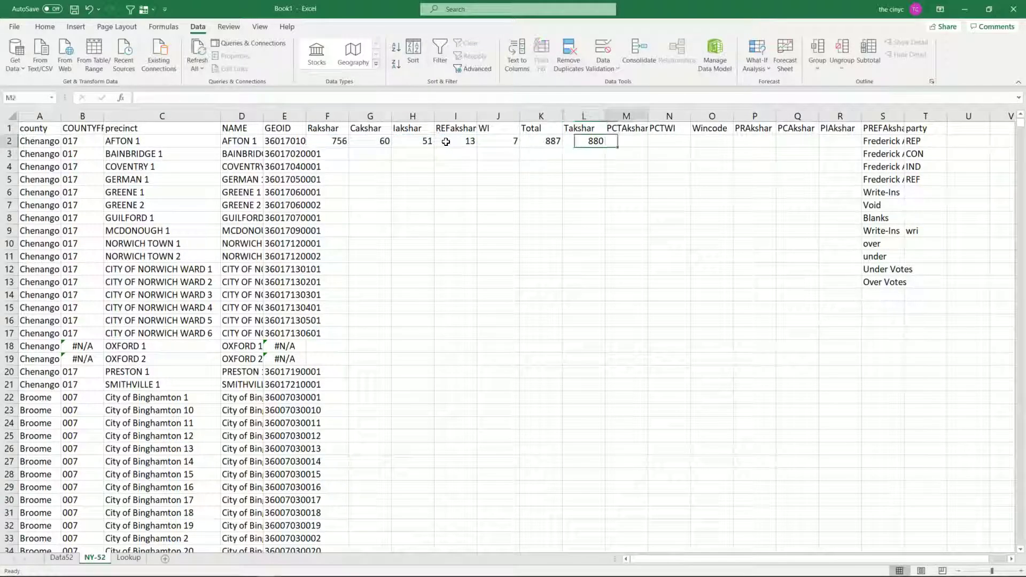
pyautogui.press('Right')
pyautogui.write('=if(')
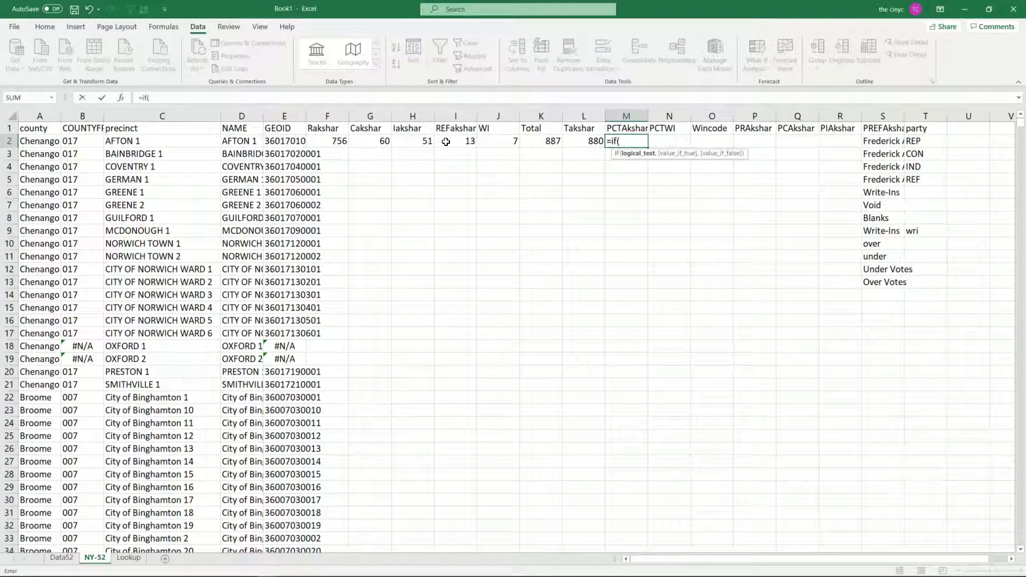
pyautogui.press('Left')
pyautogui.press('Left')
pyautogui.write('=0,0,')
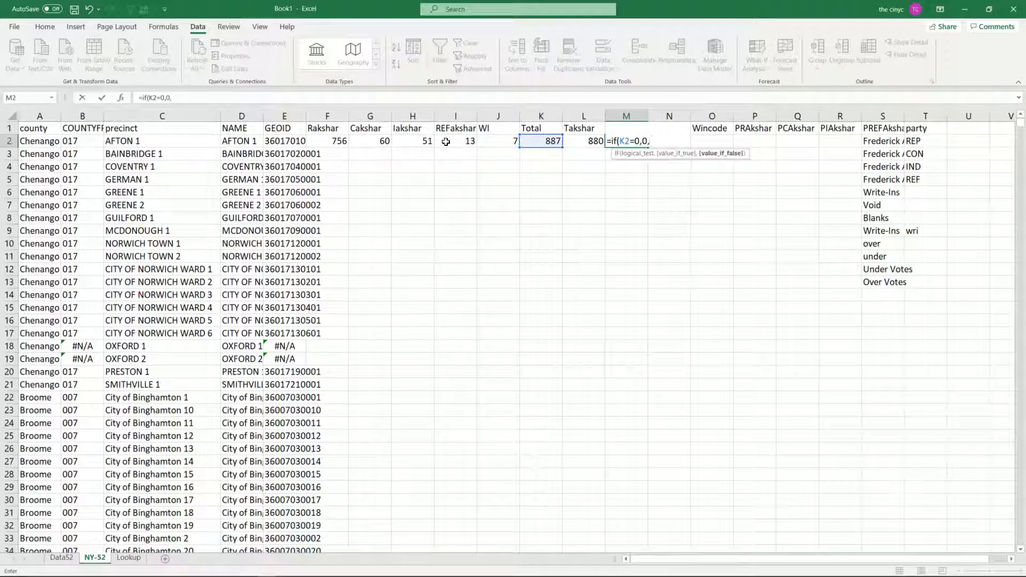
pyautogui.press('Left')
pyautogui.write('/')
pyautogui.press('Left')
pyautogui.press('Left')
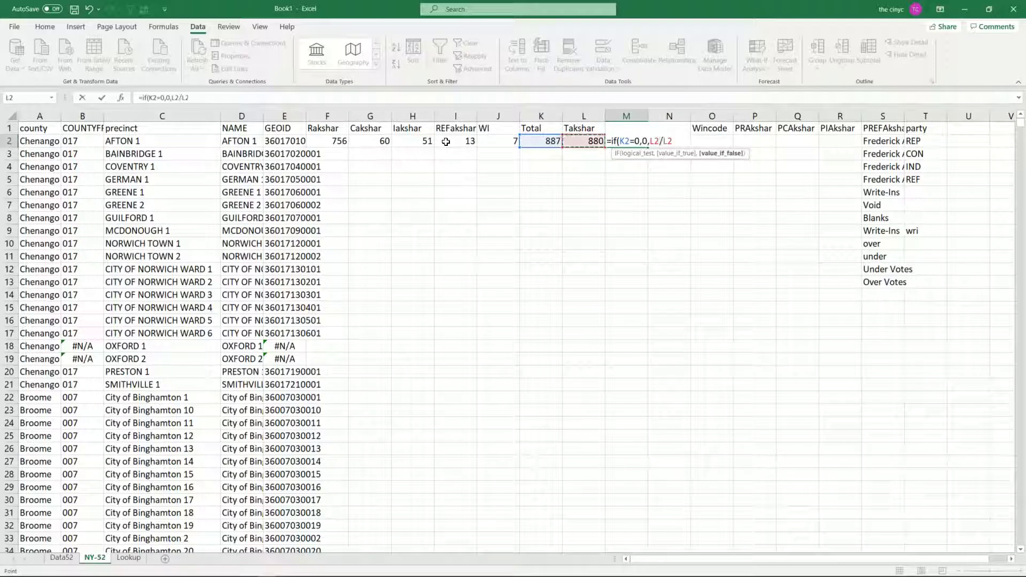
pyautogui.press('Return')
pyautogui.press('Up')
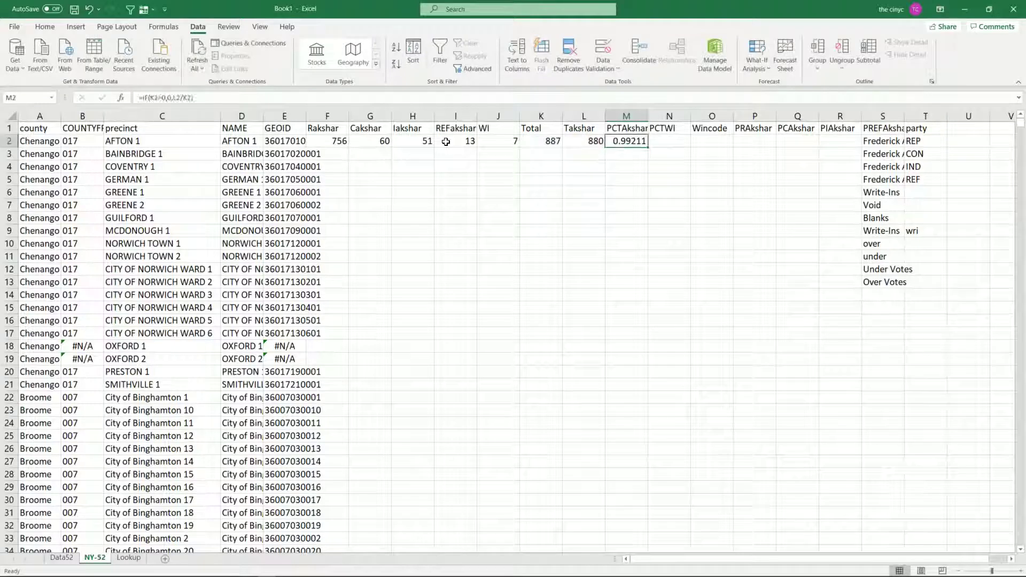
# Enter =IF(K2=0,0,J2/K2) in N2 of the PCTWI column.
pyautogui.press('Right')
pyautogui.write('=')
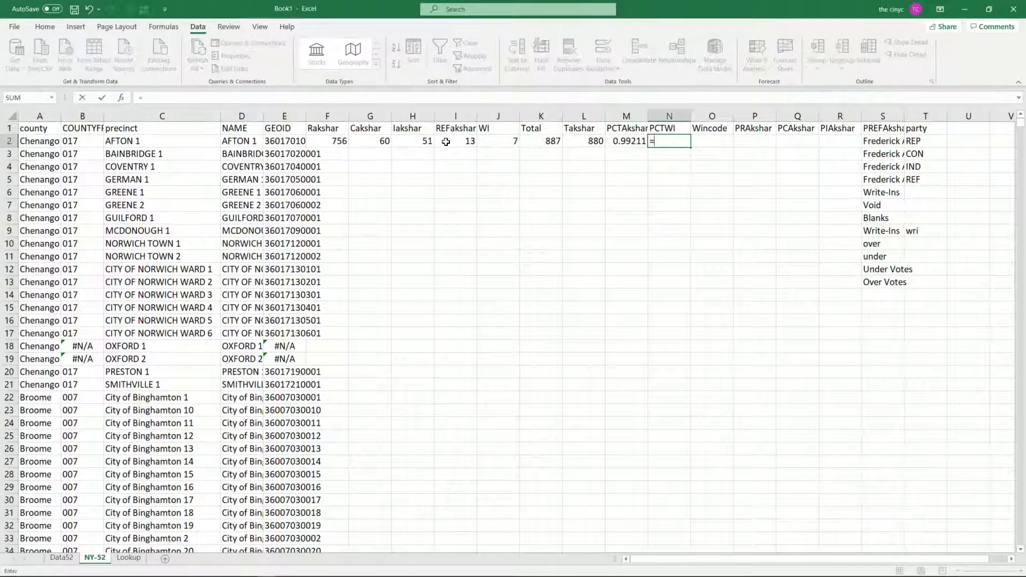
pyautogui.write('if(')
pyautogui.press('Left')
pyautogui.press('Left')
pyautogui.press('Left')
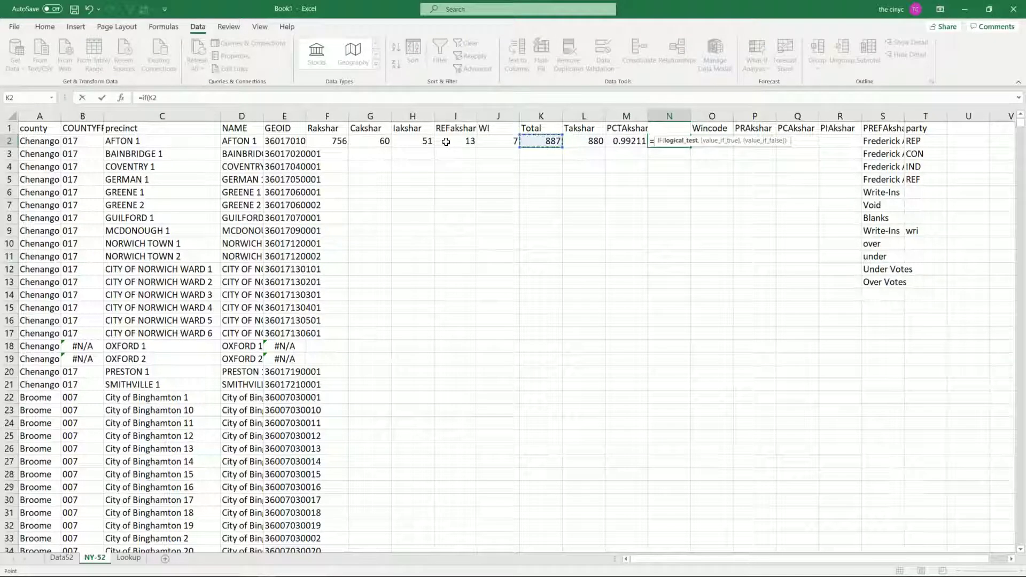
pyautogui.write('=0,0')
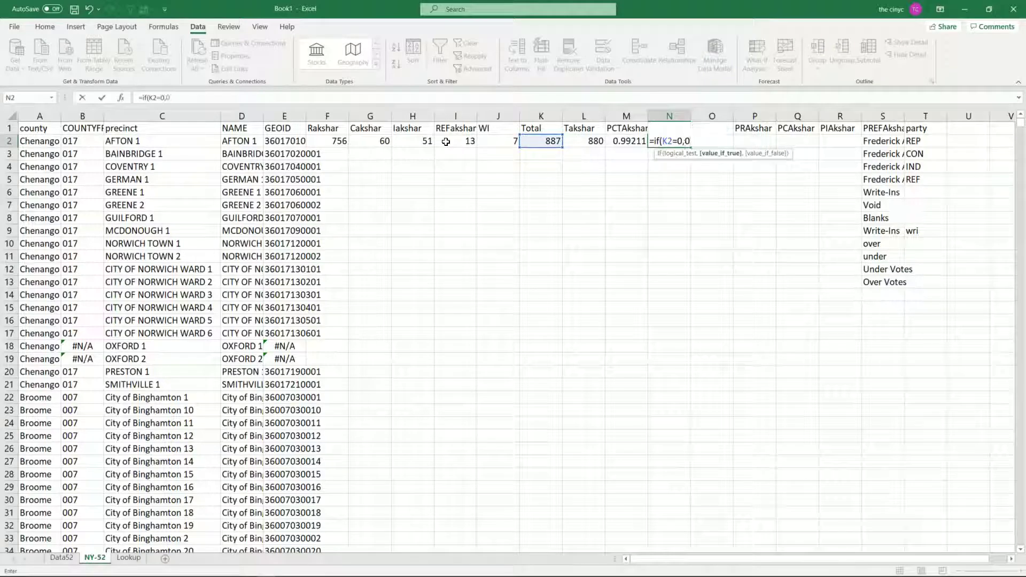
pyautogui.write(',')
pyautogui.press('Left')
pyautogui.press('Left')
pyautogui.press('Left')
pyautogui.press('Left')
pyautogui.write('/')
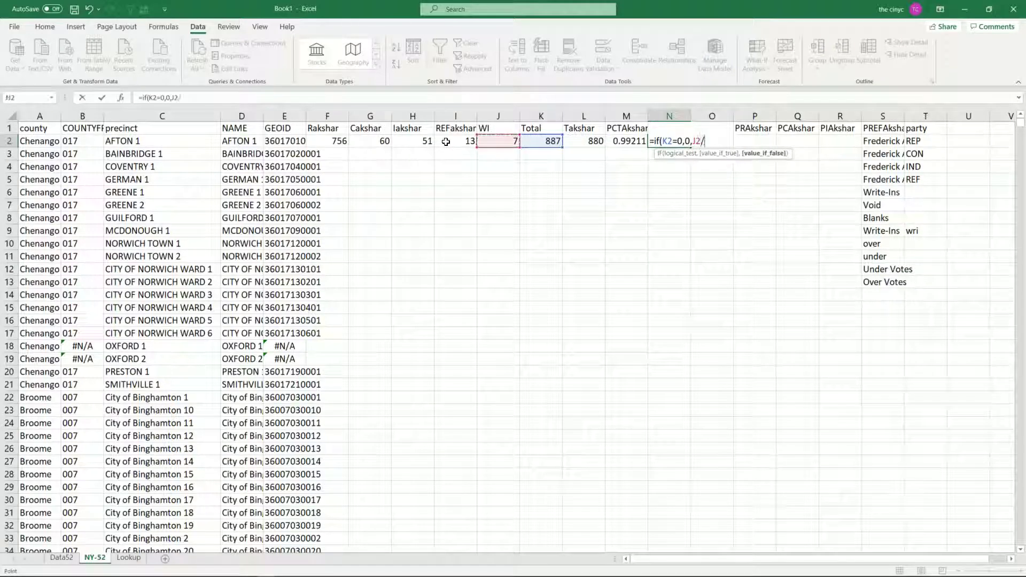
pyautogui.press('Left')
pyautogui.press('Left')
pyautogui.press('Left')
pyautogui.write(')')
pyautogui.press('Return')
pyautogui.press('Up')
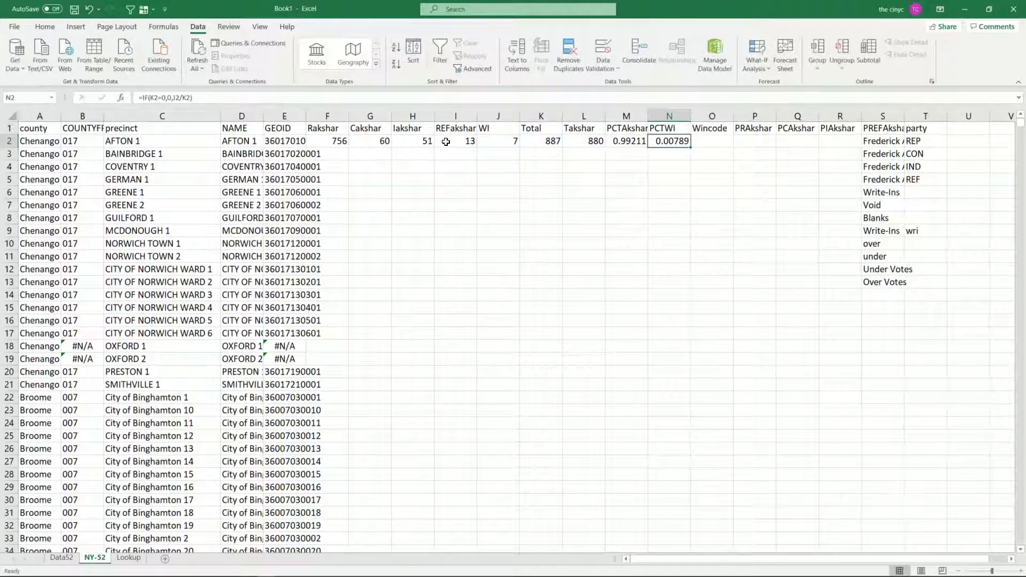
# Start a nested IF formula in O2 of the Wincode column returning 10 when K2=0 and 9 when M2=N2.
pyautogui.press('Right')
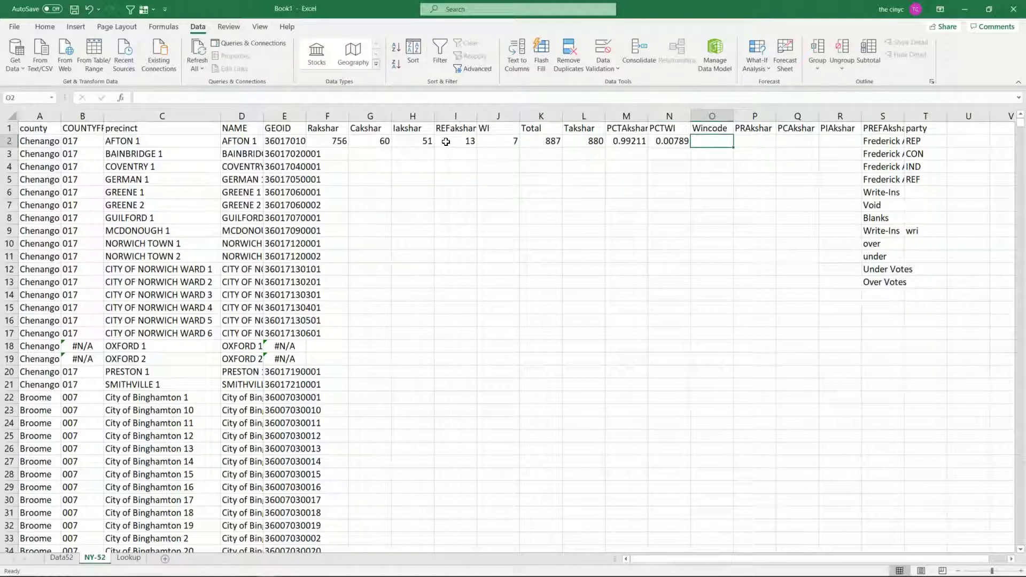
pyautogui.write('=if(')
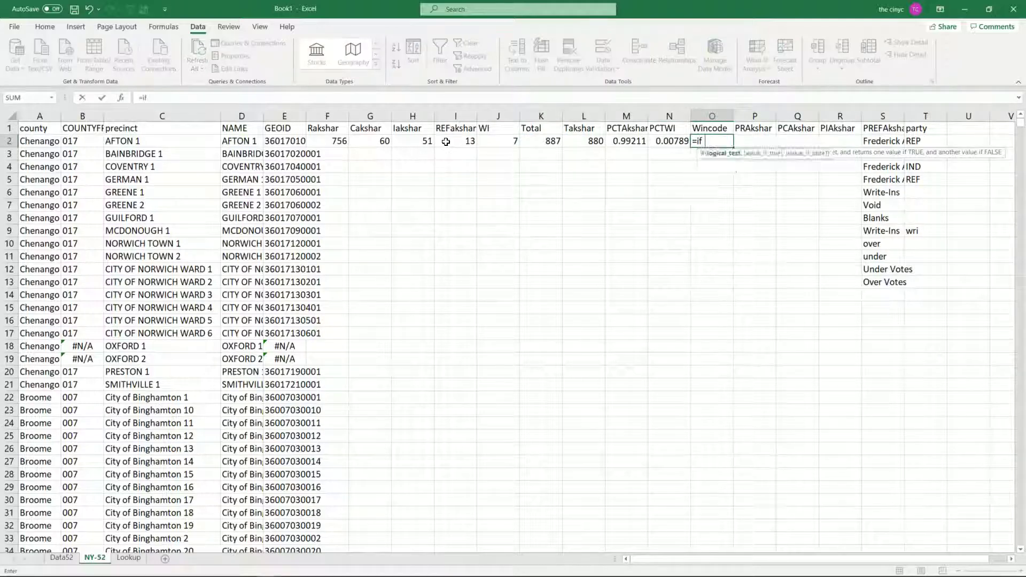
pyautogui.press('Left')
pyautogui.press('Left')
pyautogui.press('Left')
pyautogui.press('Left')
pyautogui.press('Right')
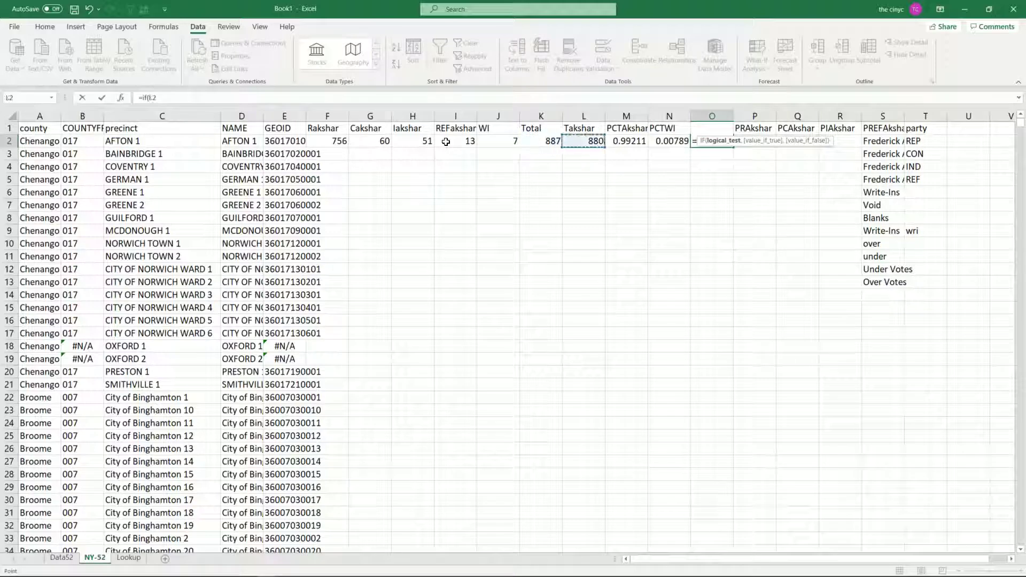
pyautogui.press('Left')
pyautogui.write('=')
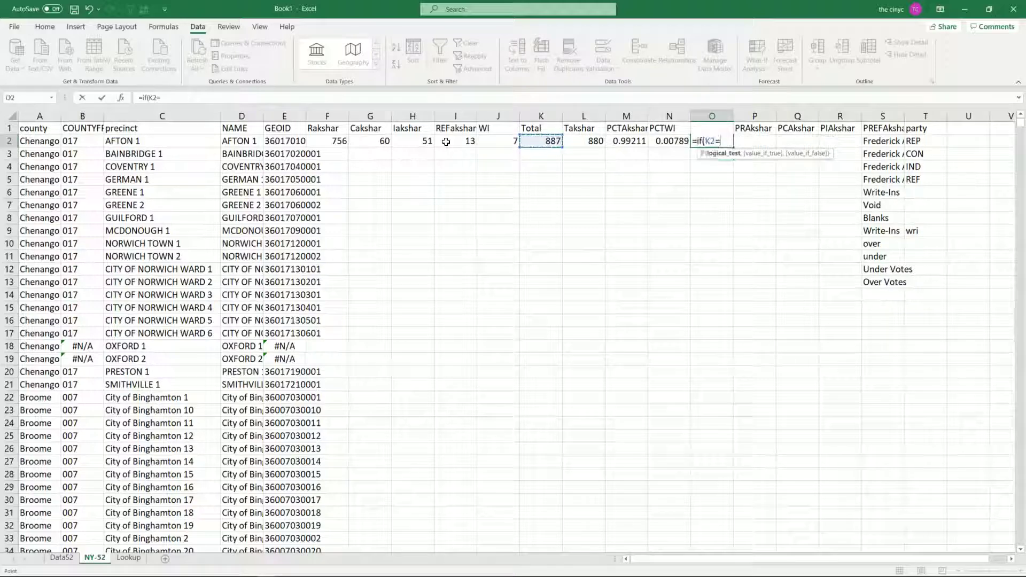
pyautogui.write('0,')
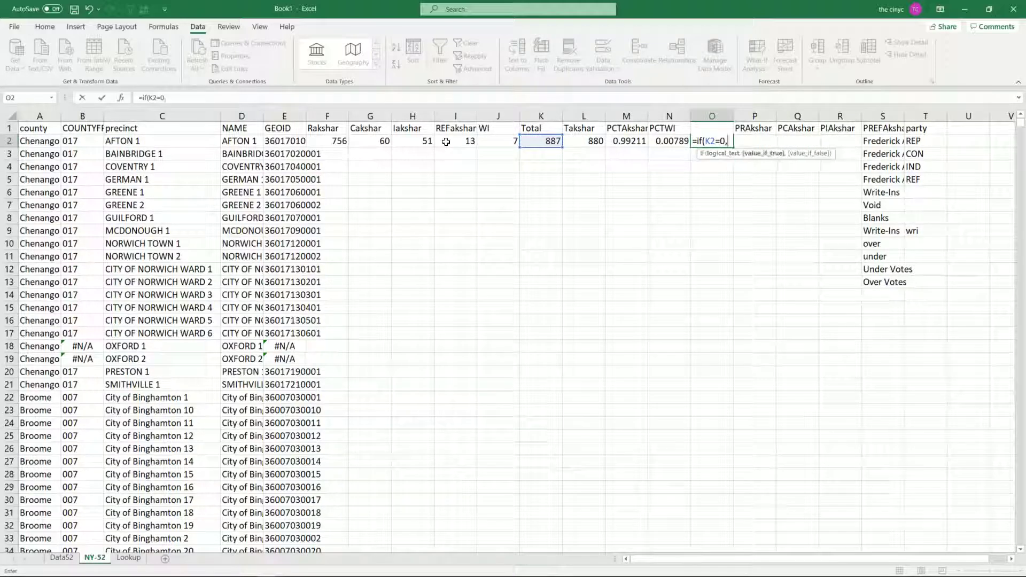
pyautogui.write('10,if(')
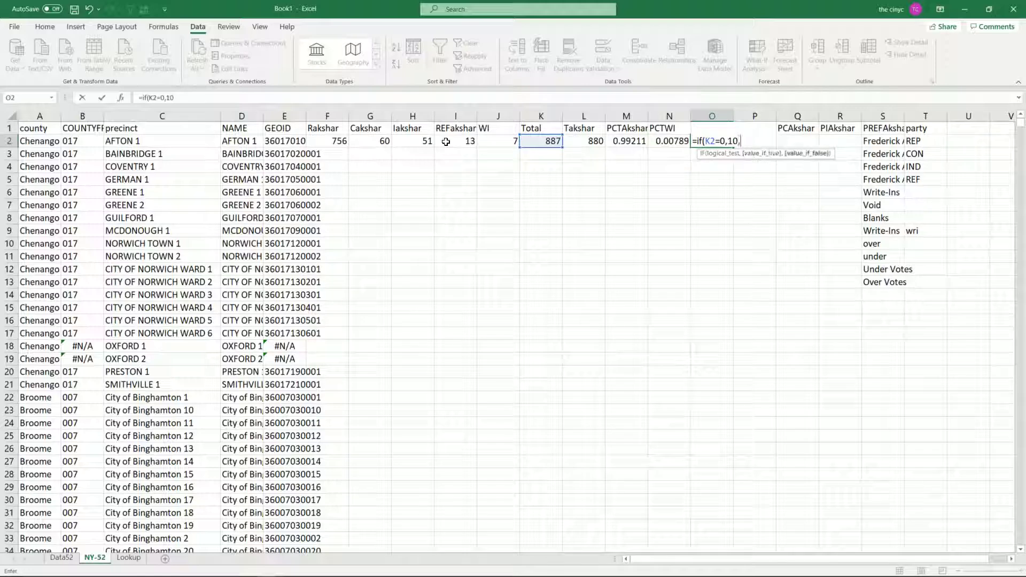
pyautogui.press('Left')
pyautogui.press('Left')
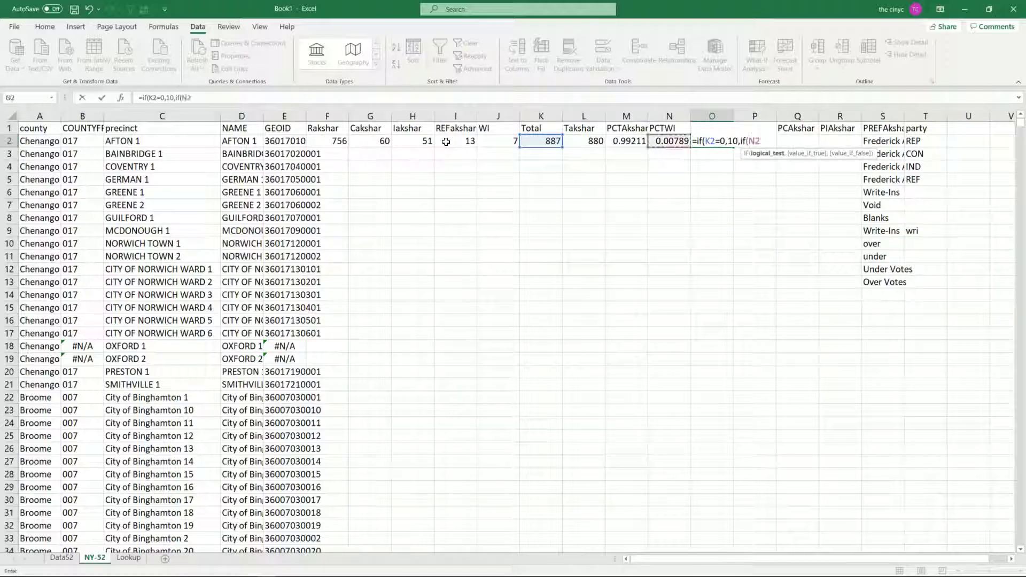
pyautogui.write('=')
pyautogui.press('Left')
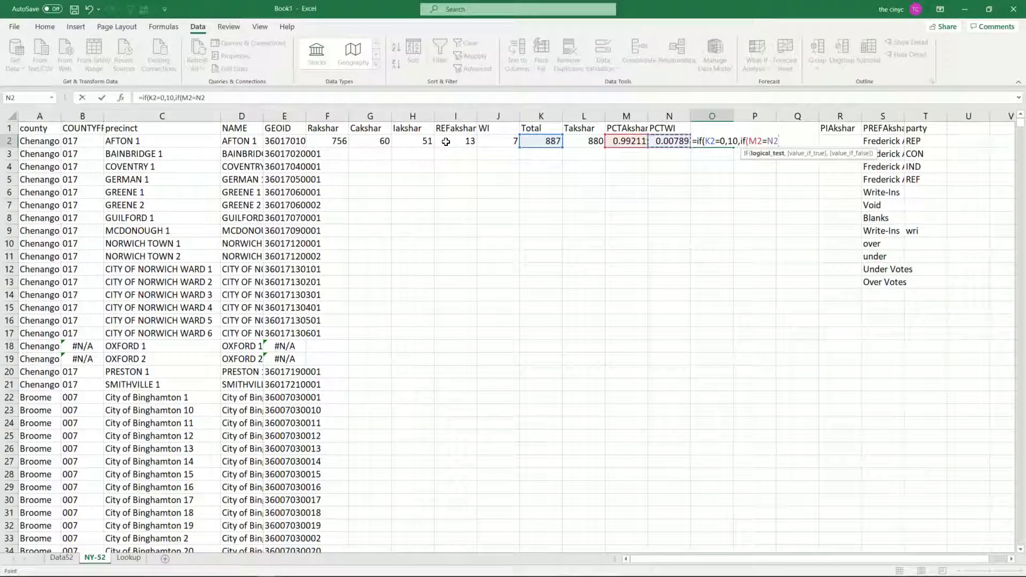
pyautogui.write(',9,')
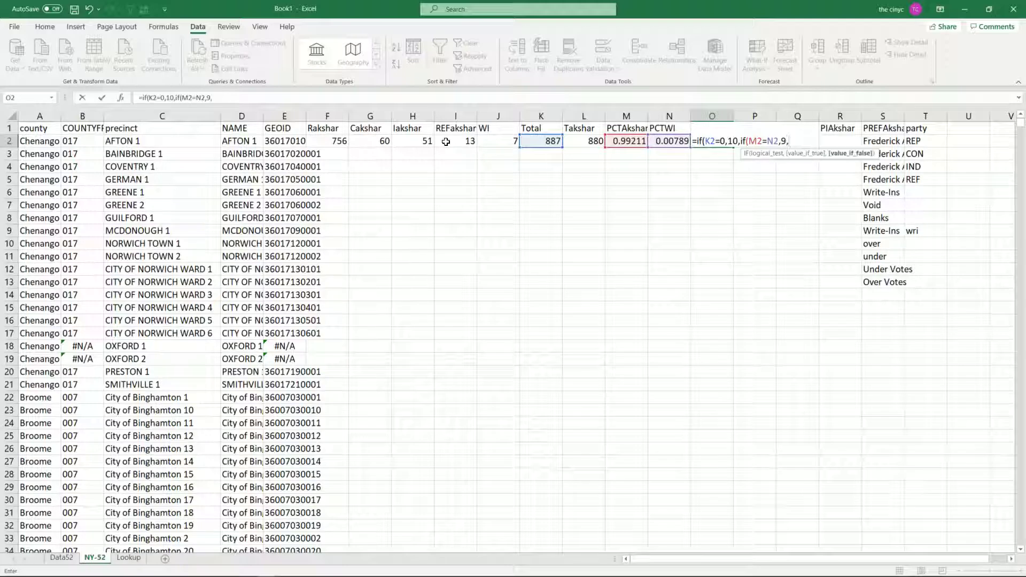
# Add a nested IF to the O2 formula that returns M2 when M2>N2.
pyautogui.write('if(')
pyautogui.press('Left')
pyautogui.press('Left')
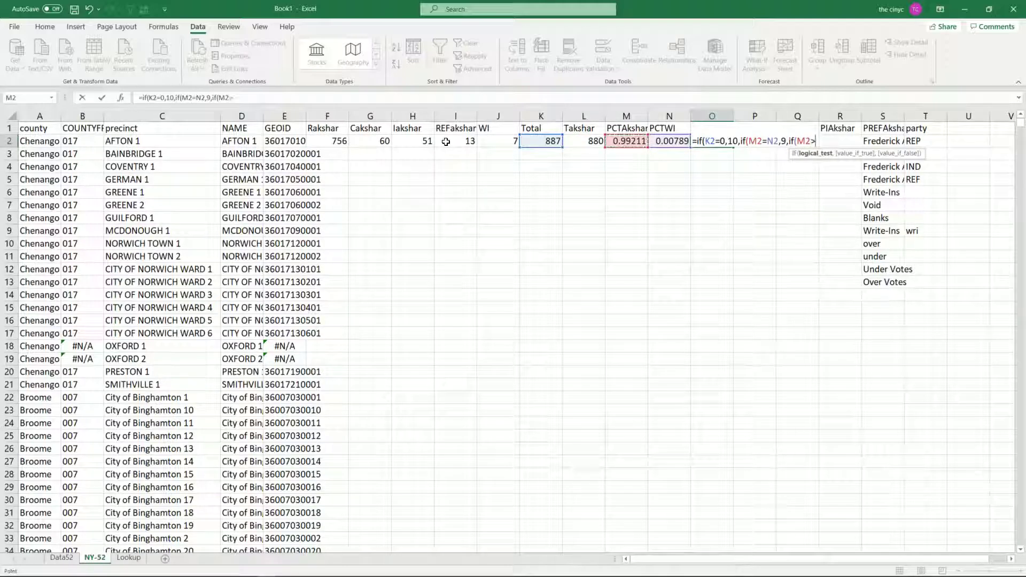
pyautogui.write('>')
pyautogui.press('Right')
pyautogui.write(',')
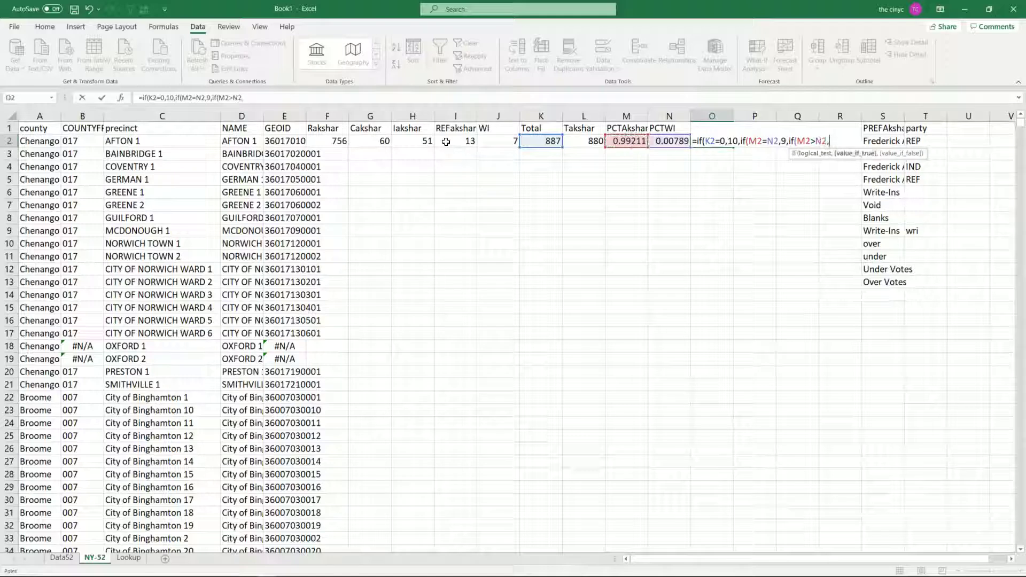
pyautogui.press('Left')
pyautogui.press('Left')
pyautogui.press('Left')
pyautogui.press('Right')
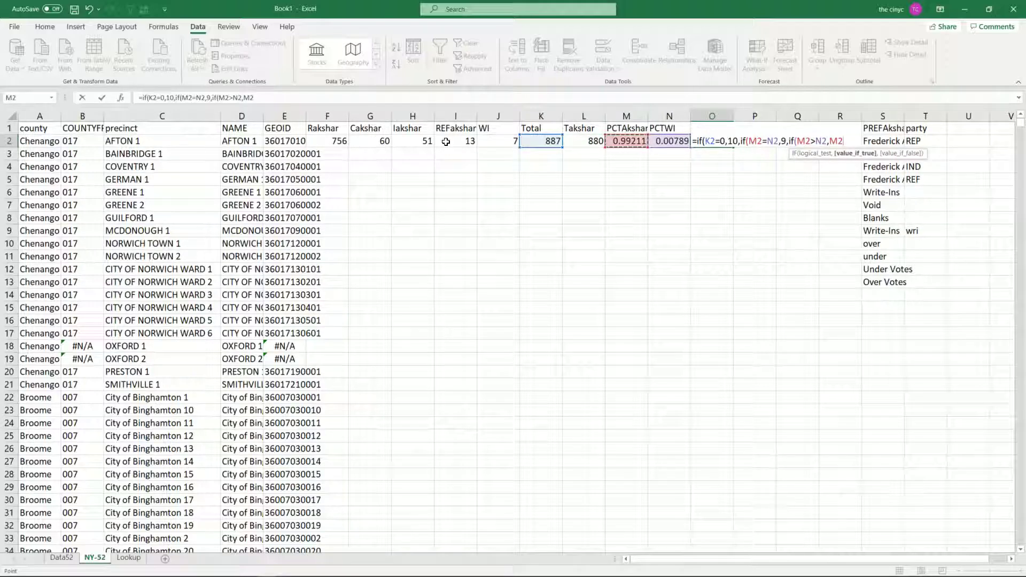
# Complete the O2 formula with a last nested IF returning N2+5 when N2>M2 and otherwise -1.
pyautogui.write(',if(')
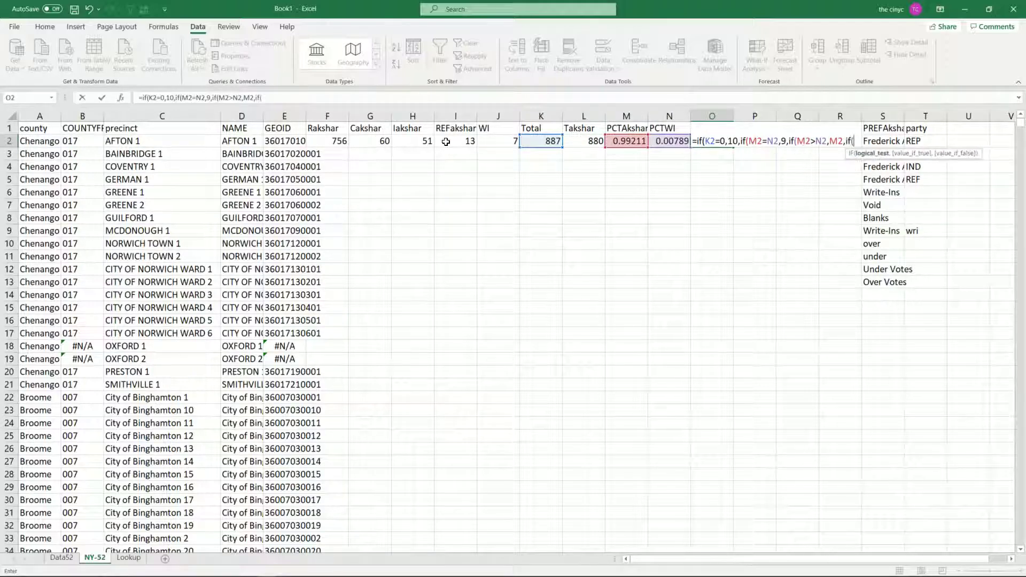
pyautogui.press('Left')
pyautogui.press('Left')
pyautogui.press('Left')
pyautogui.press('Right')
pyautogui.press('Right')
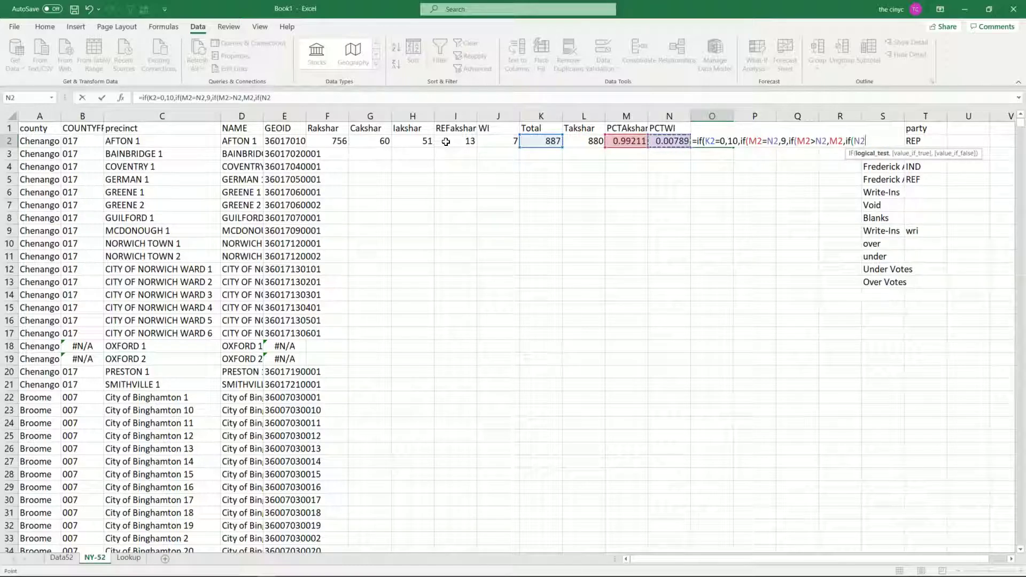
pyautogui.write('>')
pyautogui.press('Left')
pyautogui.press('Left')
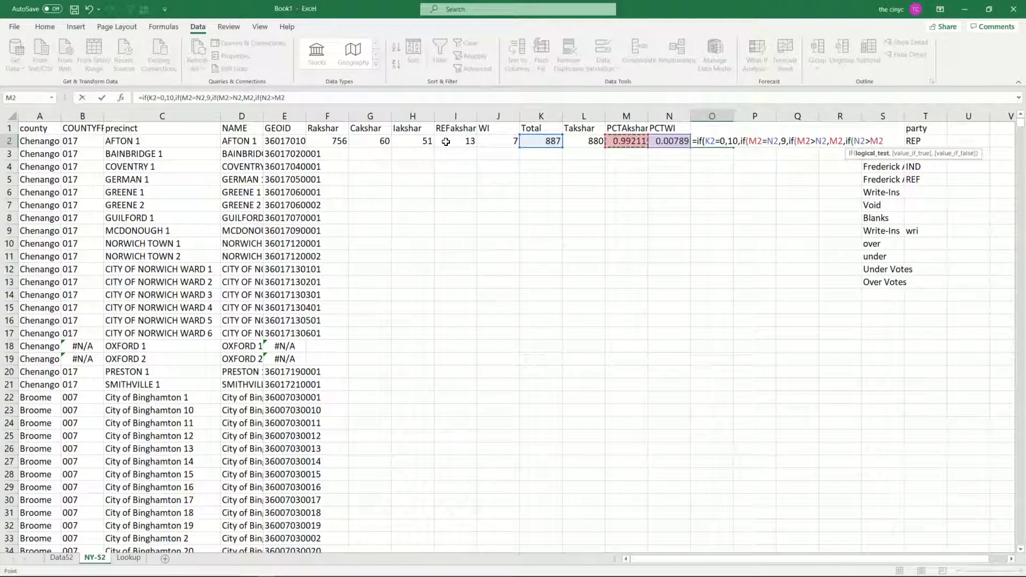
pyautogui.write(',')
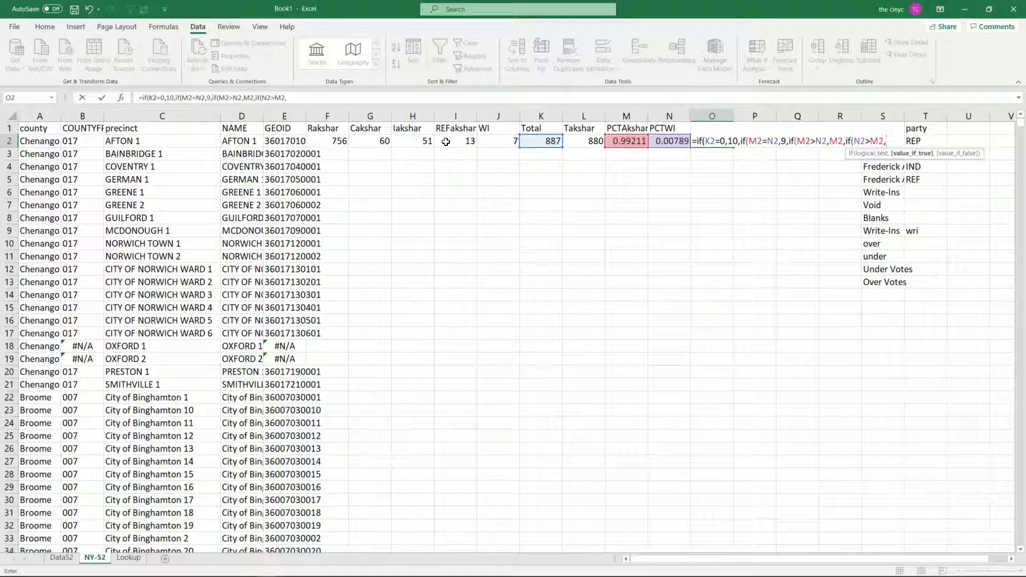
pyautogui.press('Left')
pyautogui.write('+5')
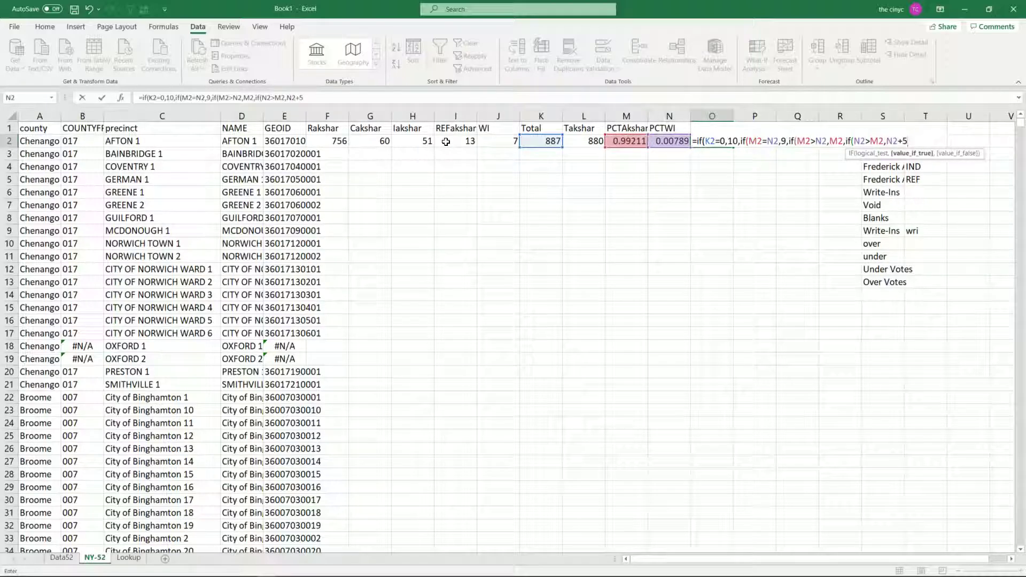
pyautogui.write(',')
pyautogui.write('-1))))')
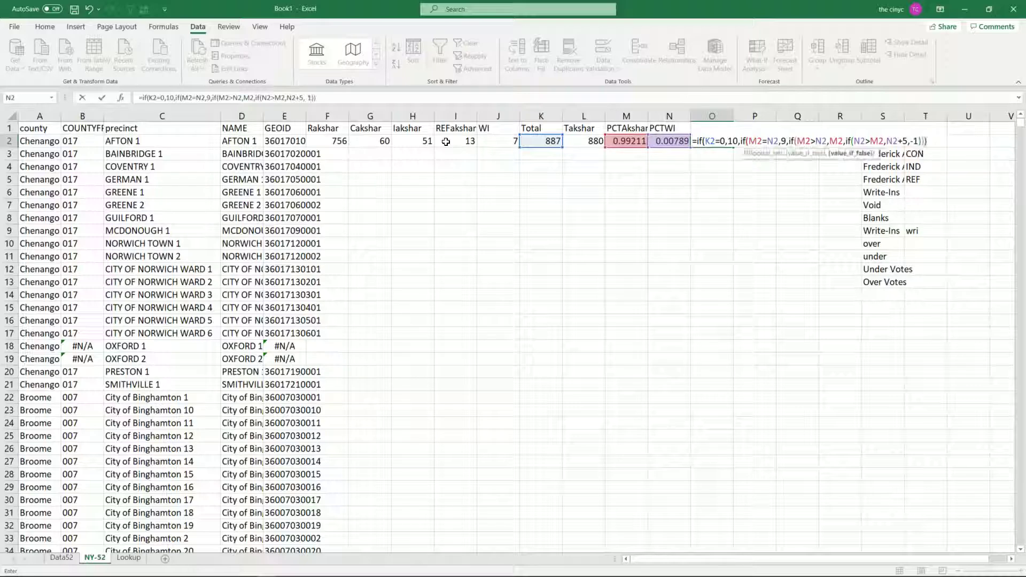
pyautogui.press('Tab')
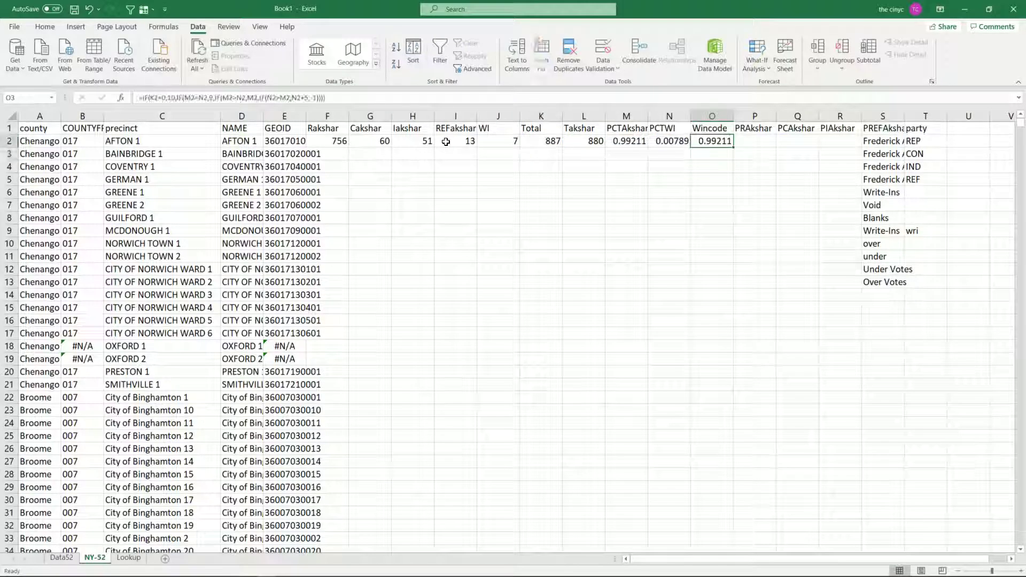
# Write the formula =IF(K2=0,0,F2/K2) in P2 of the PRAkshar column.
pyautogui.write('=')
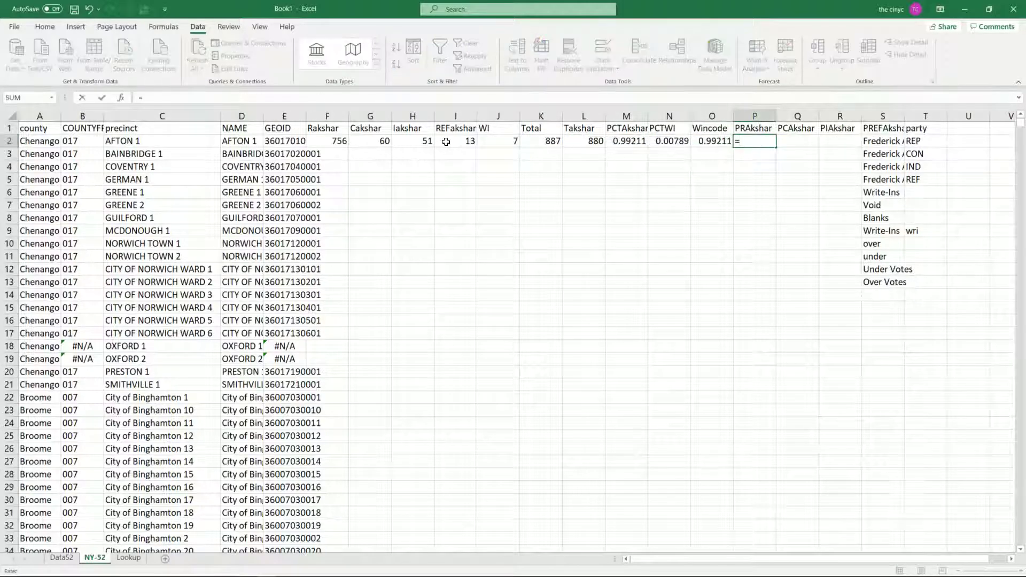
pyautogui.write('if(')
pyautogui.press('Left')
pyautogui.press('Left')
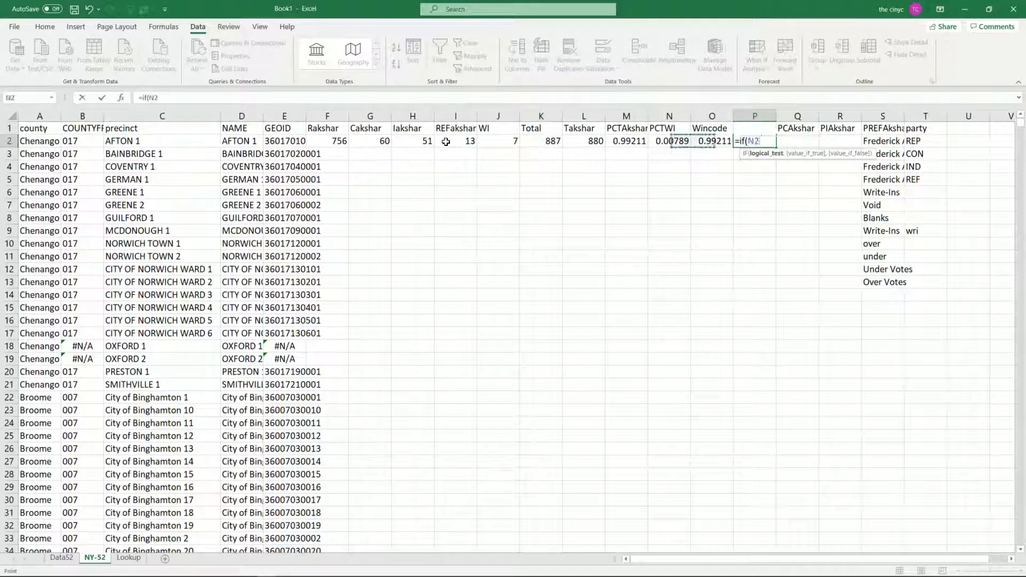
pyautogui.press('Left')
pyautogui.press('Left')
pyautogui.press('Left')
pyautogui.write('=0')
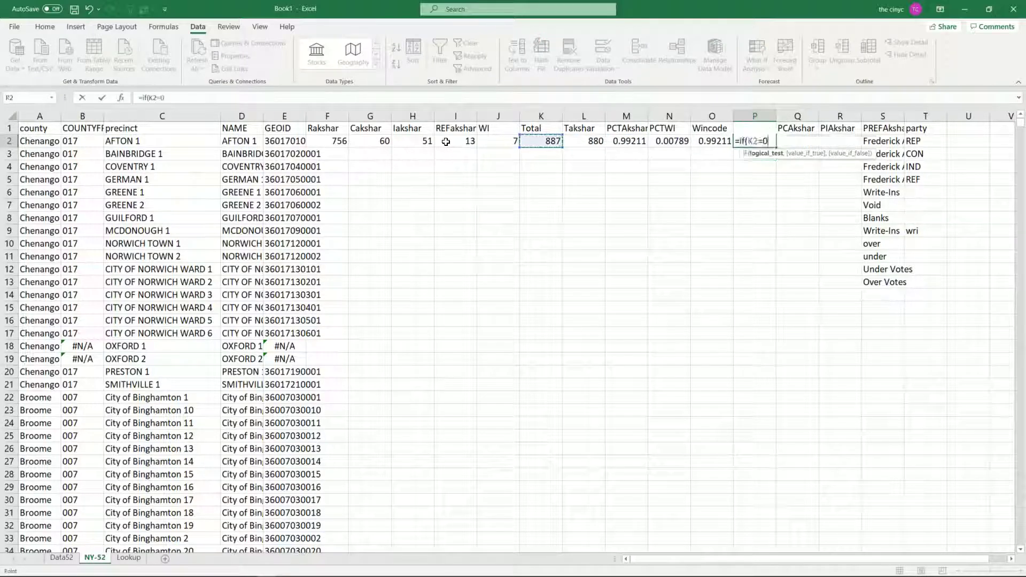
pyautogui.write(',0,')
pyautogui.press('Left')
pyautogui.press('Left')
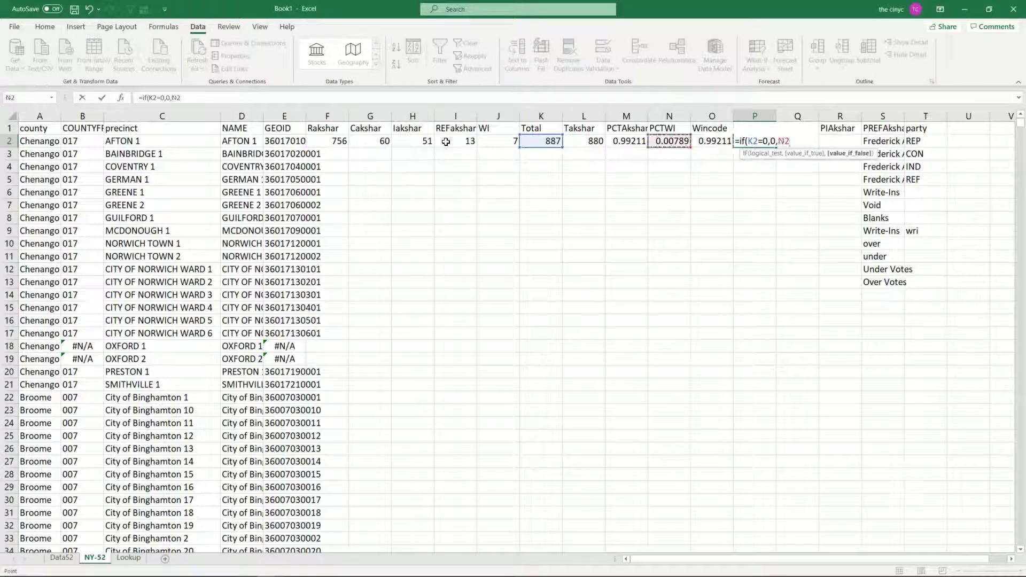
pyautogui.press('Left')
pyautogui.press('Left')
pyautogui.press('Left')
pyautogui.press('Left')
pyautogui.press('Left')
pyautogui.press('Left')
pyautogui.press('Left')
pyautogui.press('Left')
pyautogui.write('/')
pyautogui.press('Left')
pyautogui.press('Left')
pyautogui.press('Left')
pyautogui.press('Left')
pyautogui.press('Left')
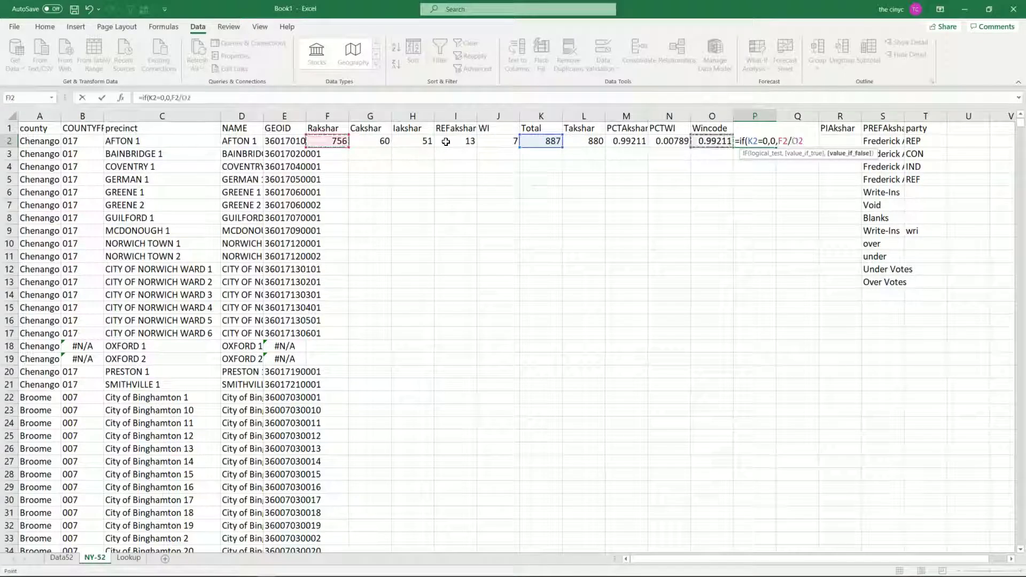
# Make both K2 references in the P2 formula column-absolute as $K2 and commit it.
pyautogui.click(753, 141)
pyautogui.write('$')
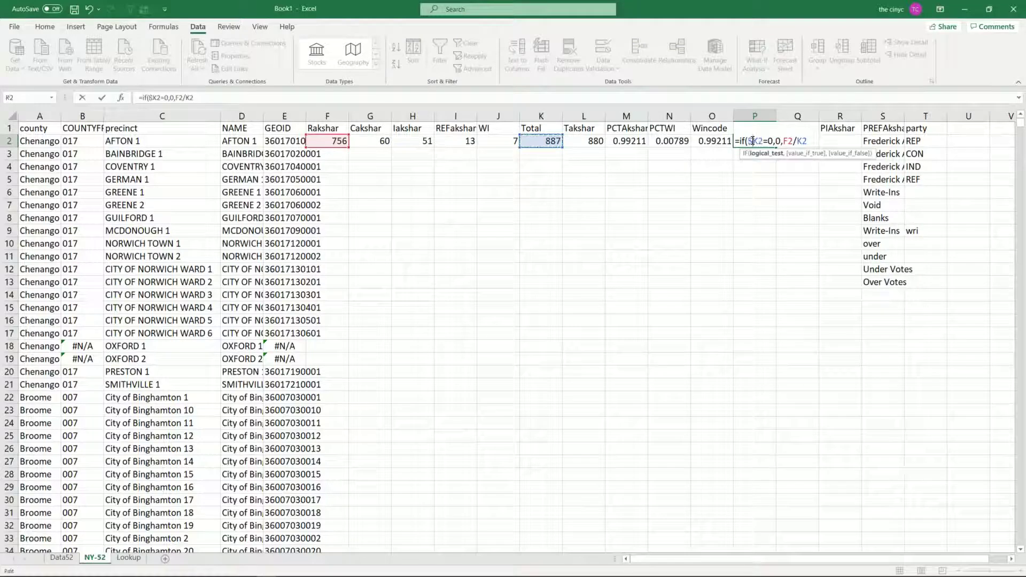
pyautogui.press('Right')
pyautogui.press('Right')
pyautogui.press('Right')
pyautogui.press('Right')
pyautogui.press('Right')
pyautogui.press('Right')
pyautogui.press('Right')
pyautogui.press('Right')
pyautogui.press('Right')
pyautogui.press('Right')
pyautogui.hotkey('ctrl', 'Return')
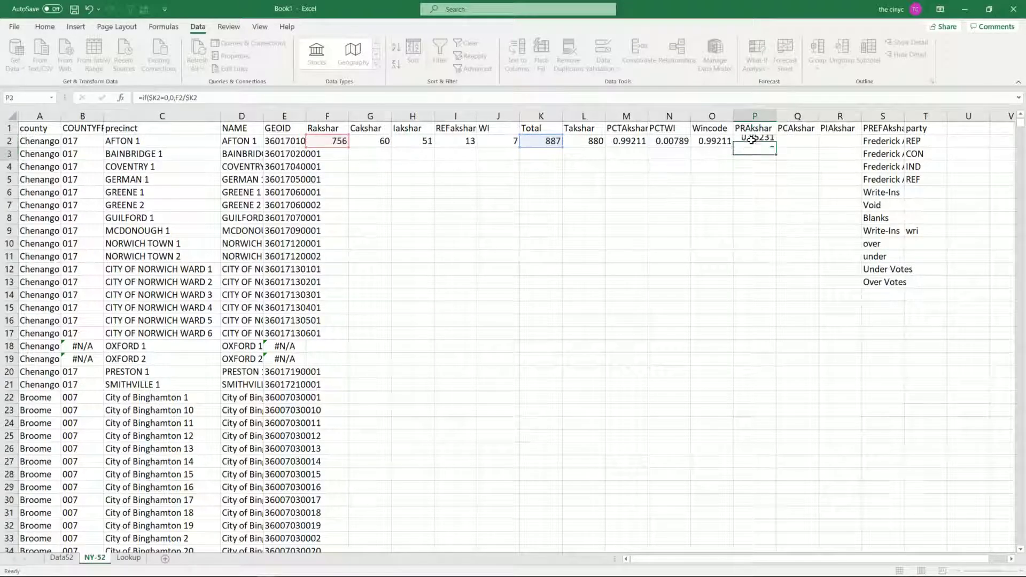
# Copy the P2 formula into Q2, R2 and S2 for the PCAkshar, PIAkshar and PREFAkshar columns.
pyautogui.hotkey('ctrl', 'c')
pyautogui.press('Right')
pyautogui.hotkey('ctrl', 'v')
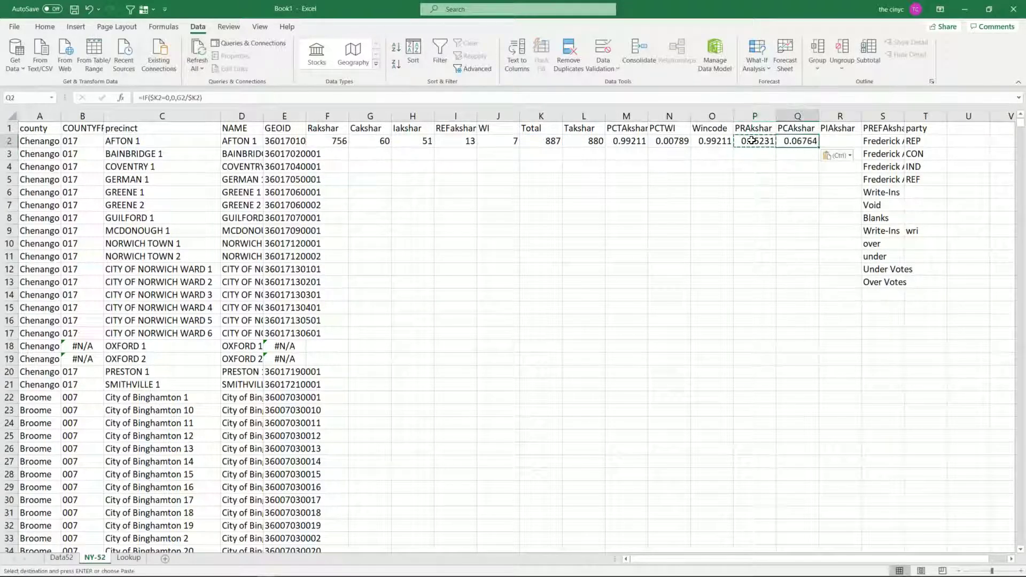
pyautogui.press('Right')
pyautogui.hotkey('ctrl', 'v')
pyautogui.press('Right')
pyautogui.hotkey('ctrl', 'v')
pyautogui.press('Right')
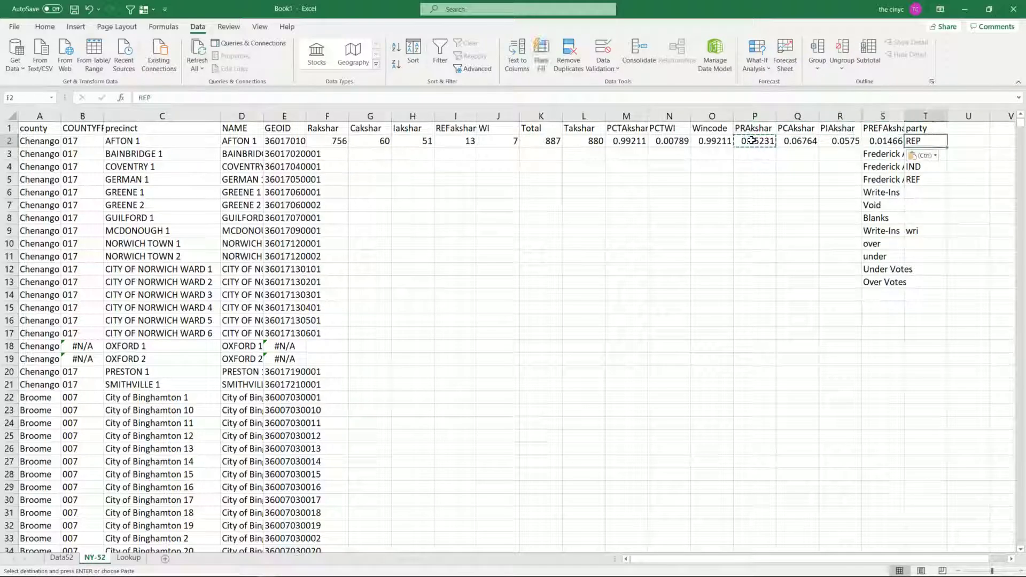
pyautogui.write('=sum(')
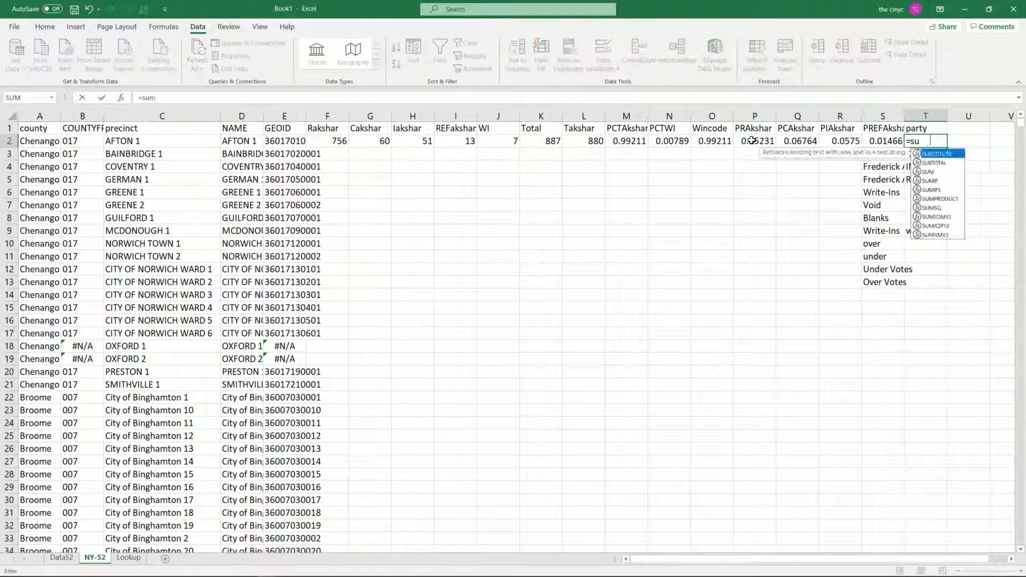
pyautogui.press('BackSpace')
pyautogui.press('BackSpace')
pyautogui.press('BackSpace')
pyautogui.press('BackSpace')
pyautogui.press('BackSpace')
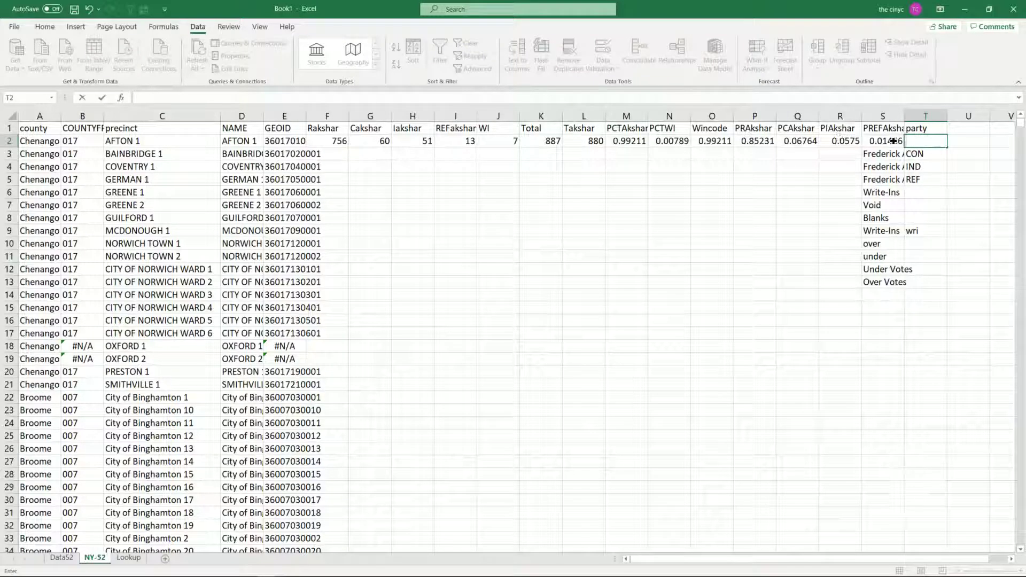
# Copy the vote and percentage formulas from F2:S2 down to every precinct row through row 211.
pyautogui.moveTo(893, 141); pyautogui.dragTo(323, 528)
pyautogui.hotkey('ctrl', 'c')
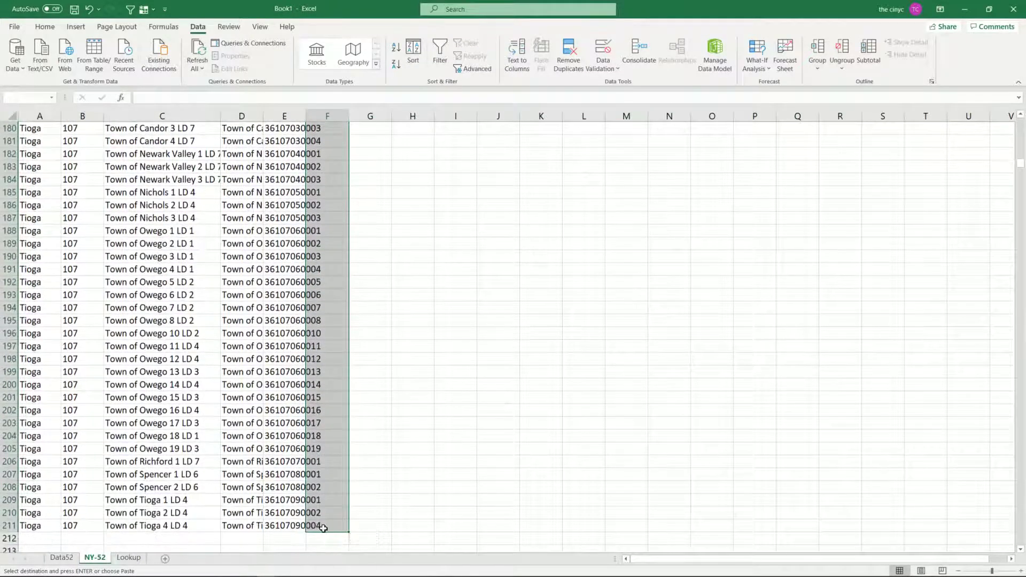
pyautogui.hotkey('ctrl', 'v')
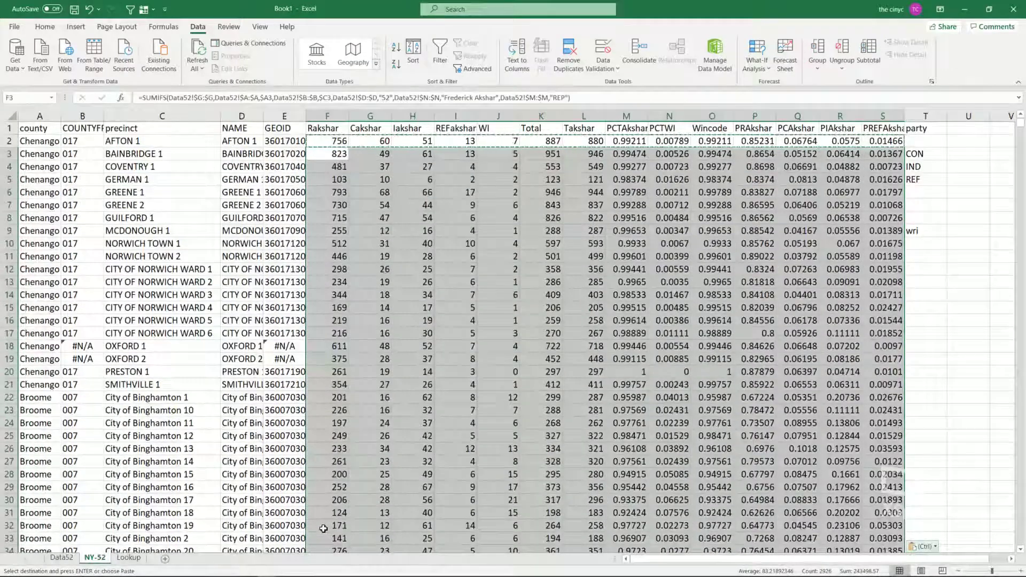
pyautogui.press('ctrl')
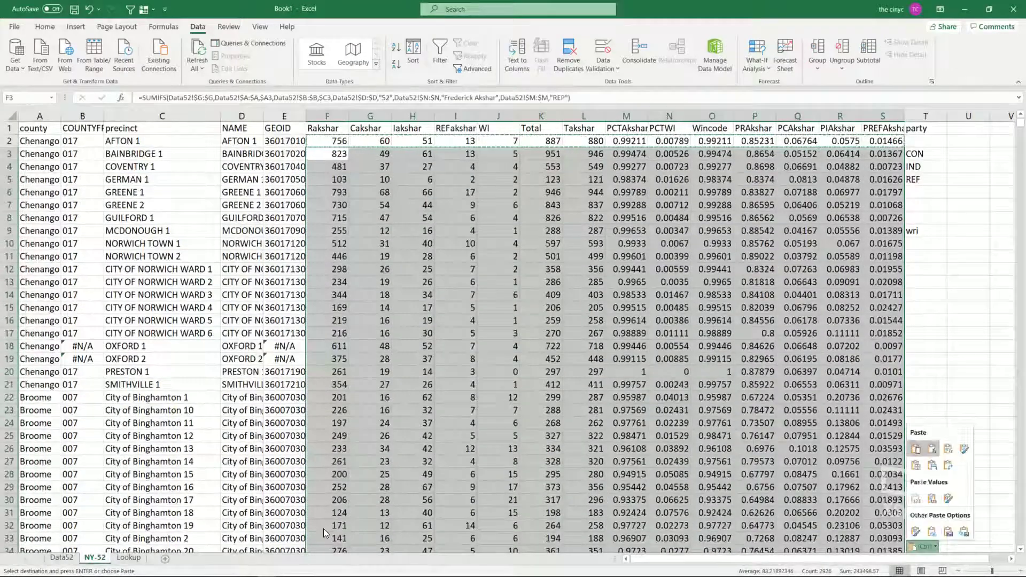
# Delete the whole party column T, including its leftover party codes.
pyautogui.click(922, 112)
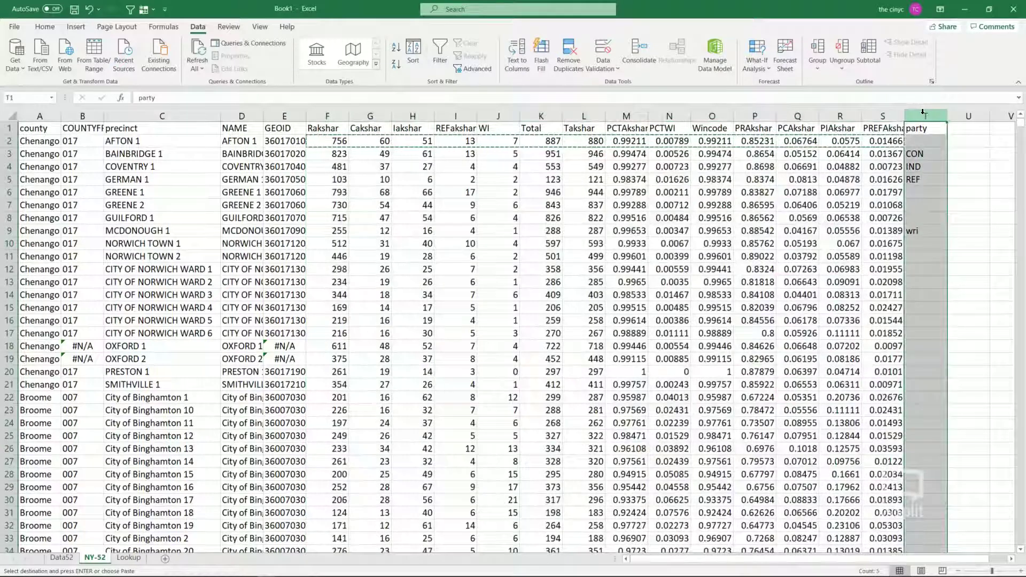
pyautogui.rightClick(923, 112)
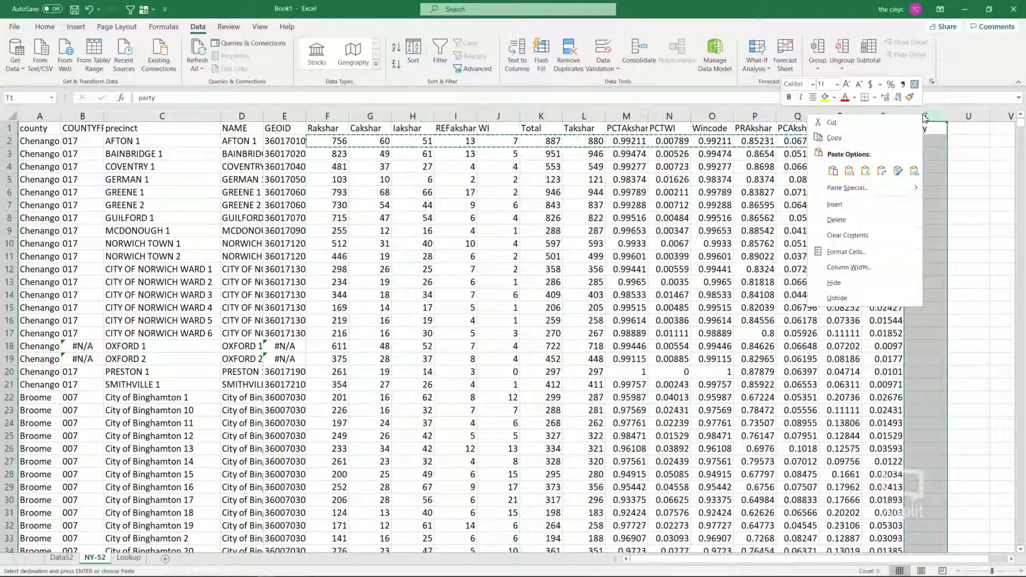
pyautogui.click(838, 219)
pyautogui.click(677, 242)
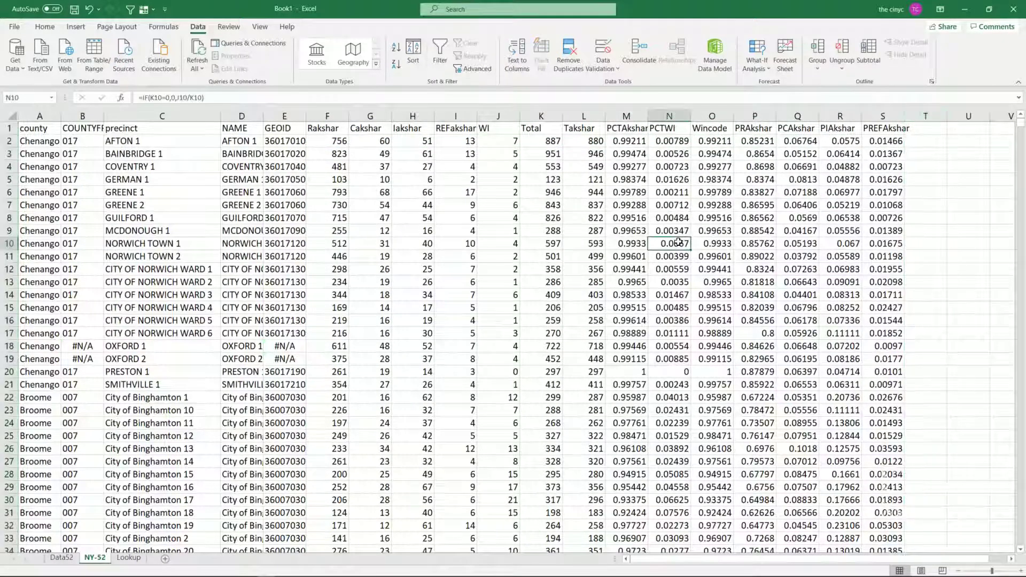
# Copy the county and COUNTYFP columns and paste them into columns X and Y.
pyautogui.press('Home')
pyautogui.hotkey('ctrl', 'Down')
pyautogui.press('Down')
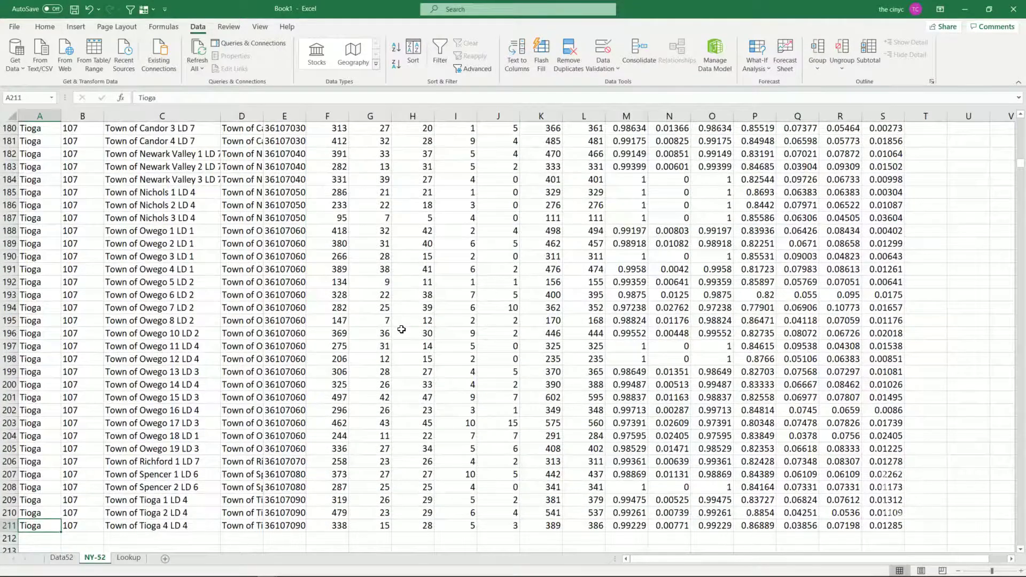
pyautogui.hotkey('ctrl', 'Home')
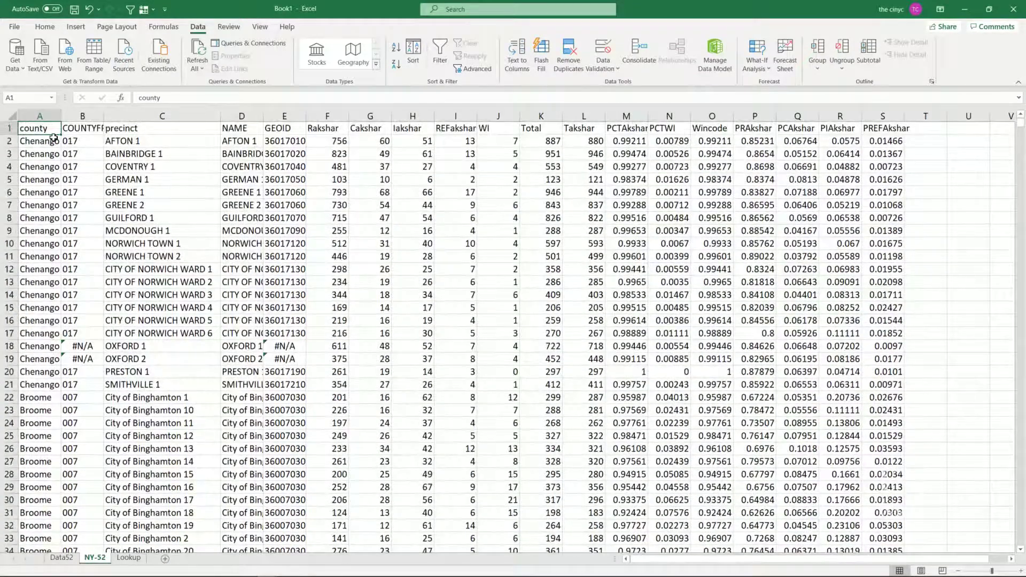
pyautogui.moveTo(38, 114); pyautogui.dragTo(71, 112)
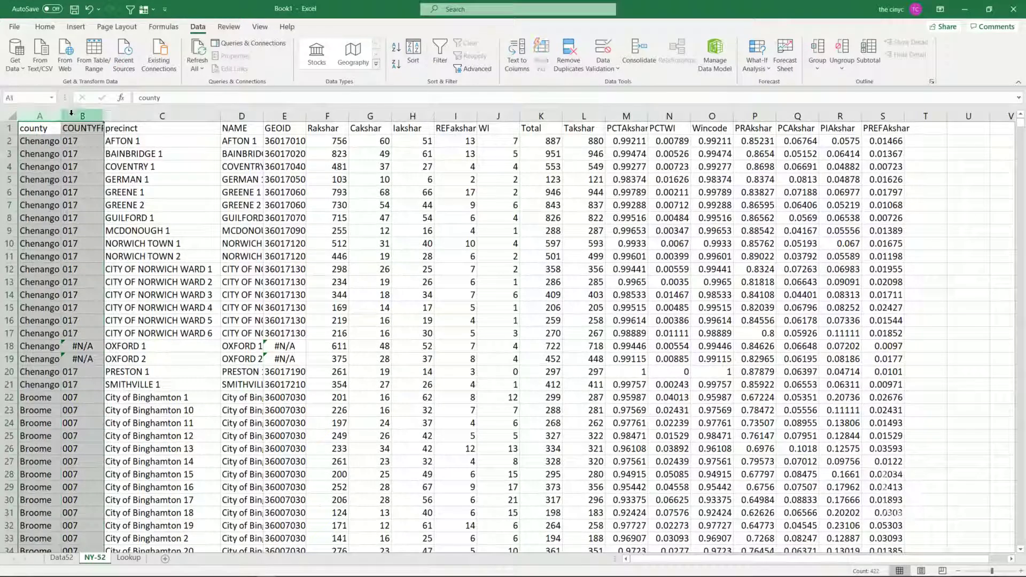
pyautogui.hotkey('ctrl', 'c')
pyautogui.press('Right')
pyautogui.press('Right')
pyautogui.press('Right')
pyautogui.press('Right')
pyautogui.press('Right')
pyautogui.press('Right')
pyautogui.press('Right')
pyautogui.press('Right')
pyautogui.press('Right')
pyautogui.press('Right')
pyautogui.press('Right')
pyautogui.press('Right')
pyautogui.press('Right')
pyautogui.press('Right')
pyautogui.press('Right')
pyautogui.press('Right')
pyautogui.press('Right')
pyautogui.press('Right')
pyautogui.press('Right')
pyautogui.press('Right')
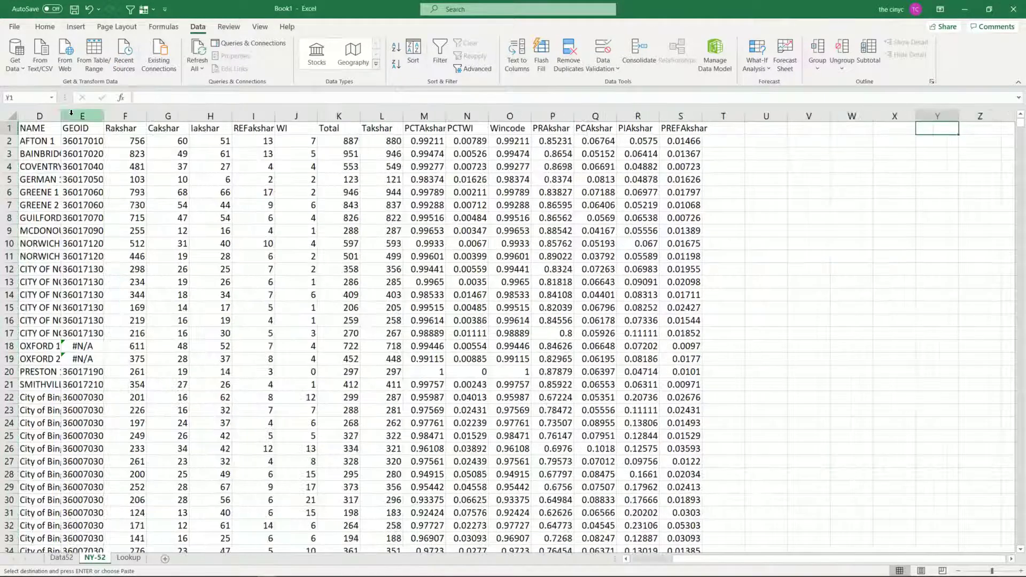
pyautogui.press('Left')
pyautogui.hotkey('ctrl', 'v')
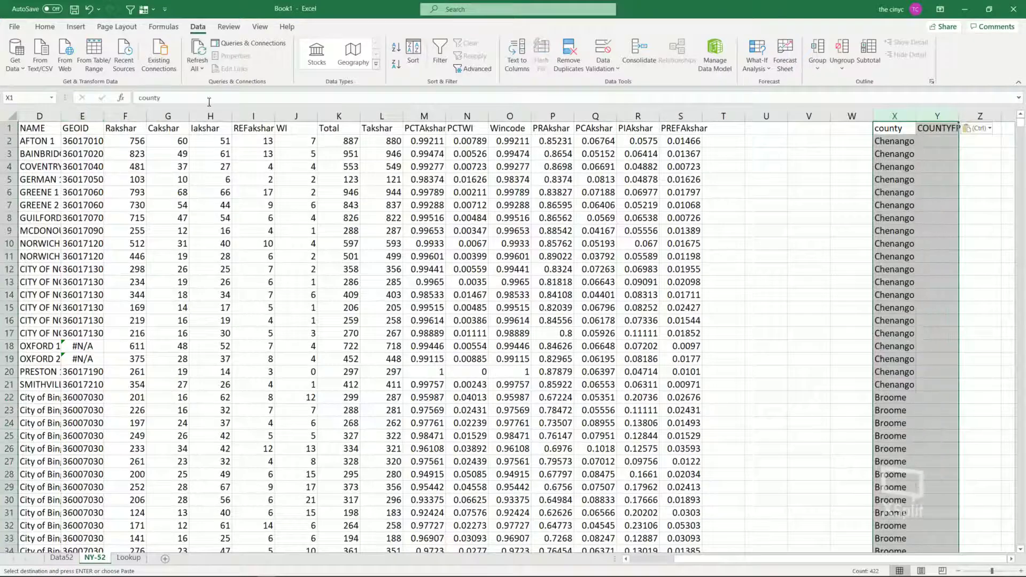
# Undo the column paste and paste the copied county and COUNTYFP columns as values only, starting at X1.
pyautogui.click(209, 100)
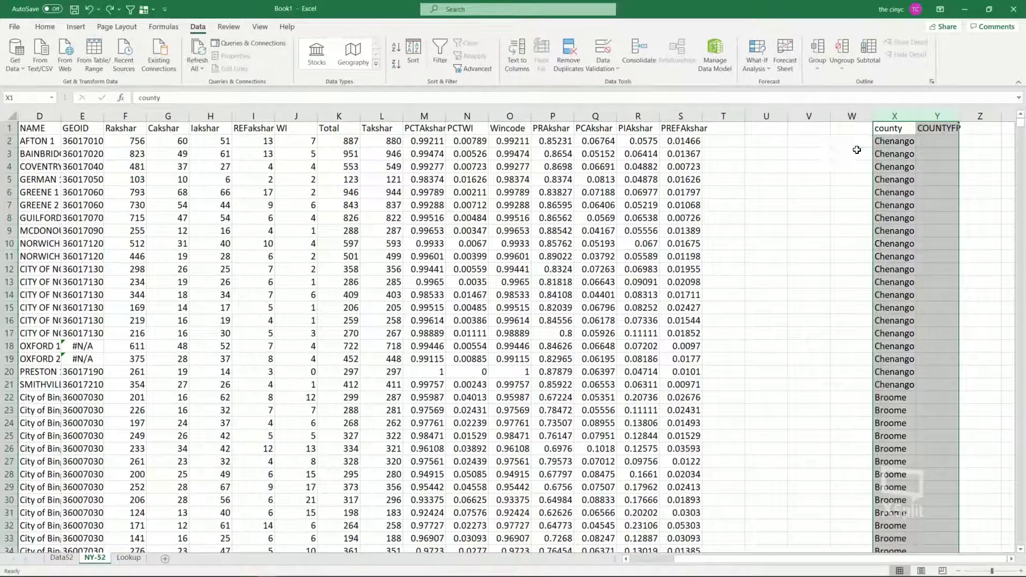
pyautogui.press('Escape')
pyautogui.hotkey('ctrl', 'z')
pyautogui.click(876, 132)
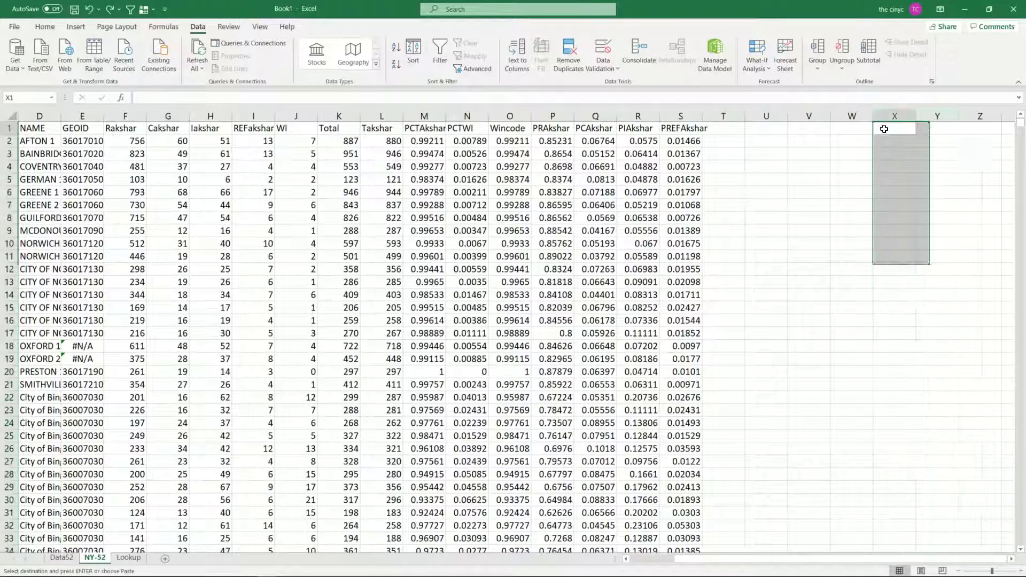
pyautogui.rightClick(885, 131)
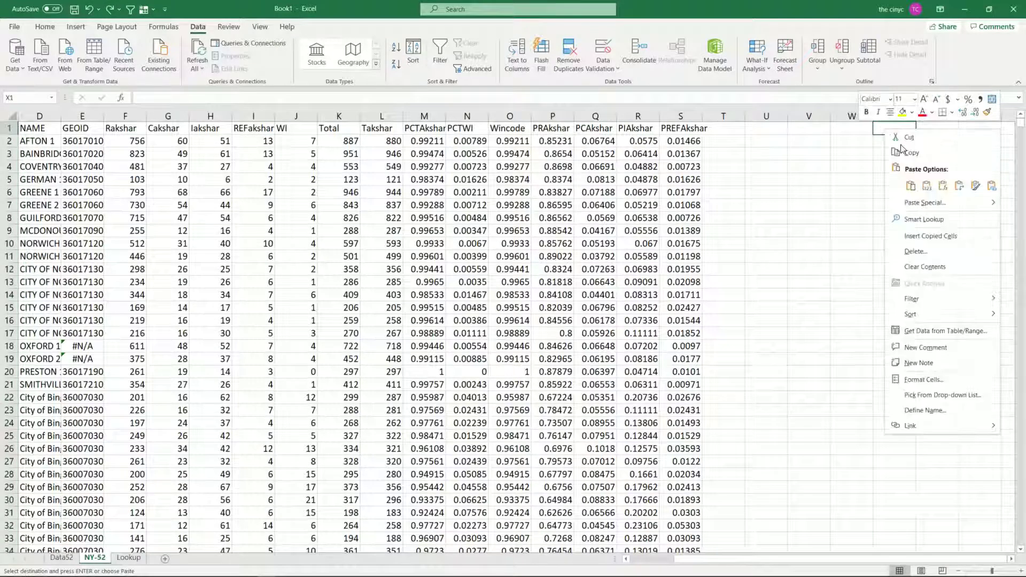
pyautogui.click(927, 186)
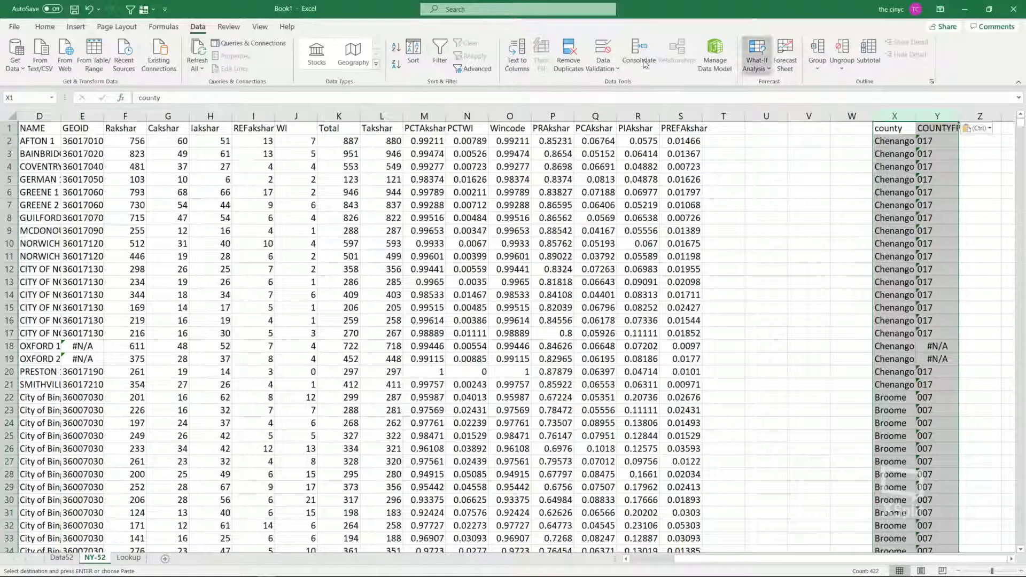
# Remove the duplicate rows from columns X and Y, comparing both columns.
pyautogui.click(570, 58)
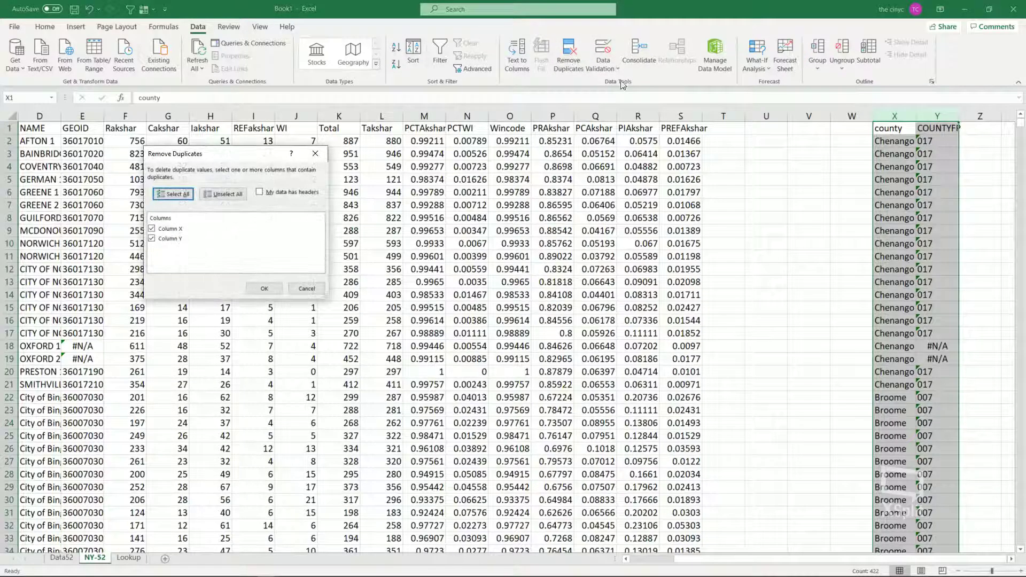
pyautogui.click(264, 289)
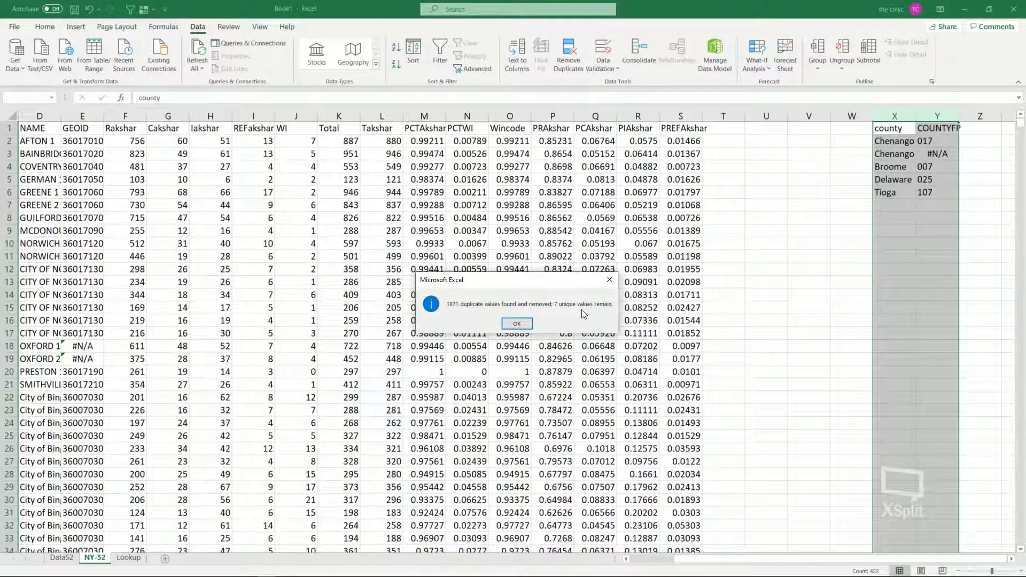
pyautogui.click(516, 323)
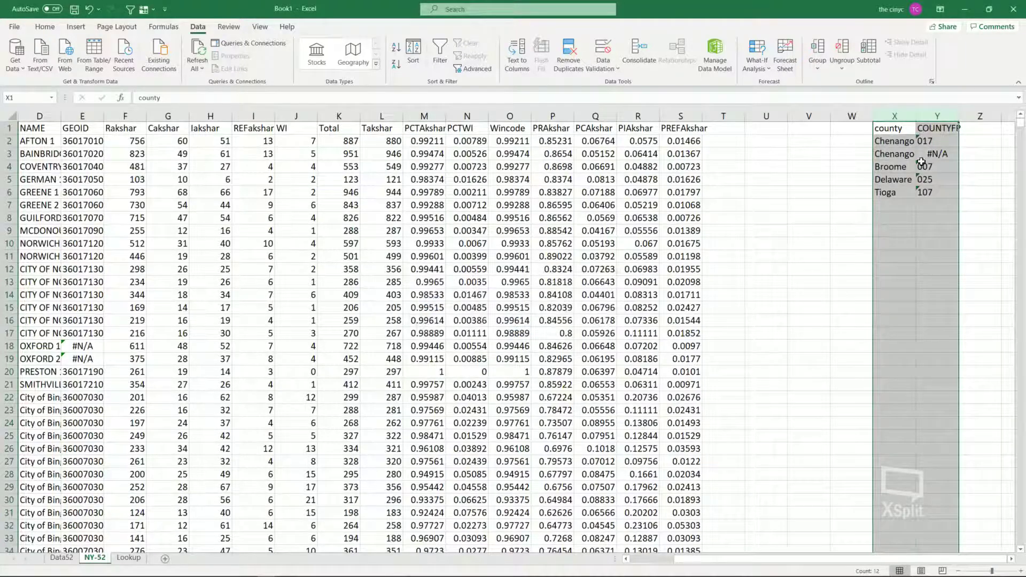
# Move the Delaware and Tioga rows of the county list down one row, to X6:Y7.
pyautogui.moveTo(895, 186); pyautogui.dragTo(919, 193)
pyautogui.hotkey('ctrl', 'c')
pyautogui.press('Left')
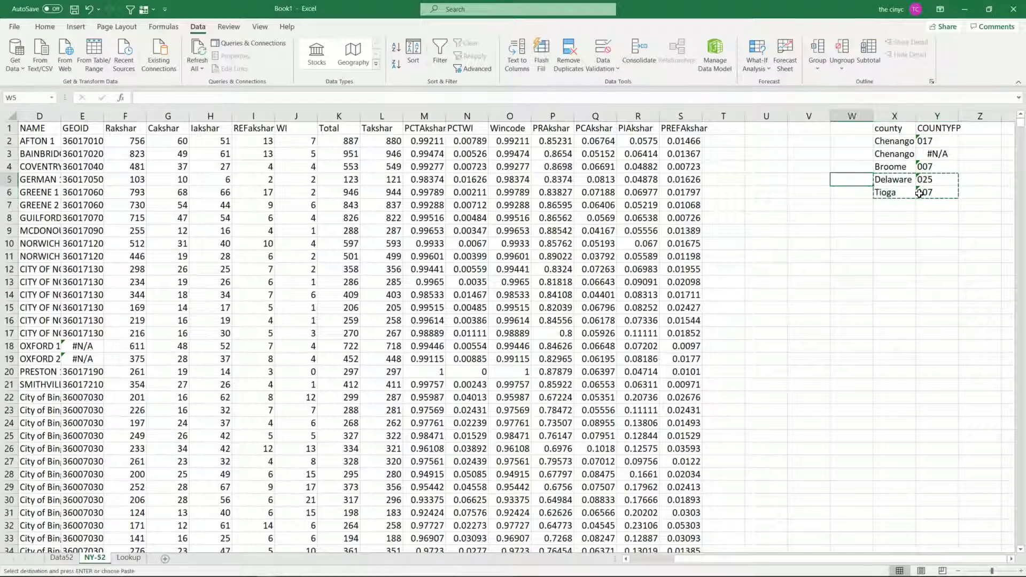
pyautogui.press('Down')
pyautogui.press('Right')
pyautogui.hotkey('ctrl', 'v')
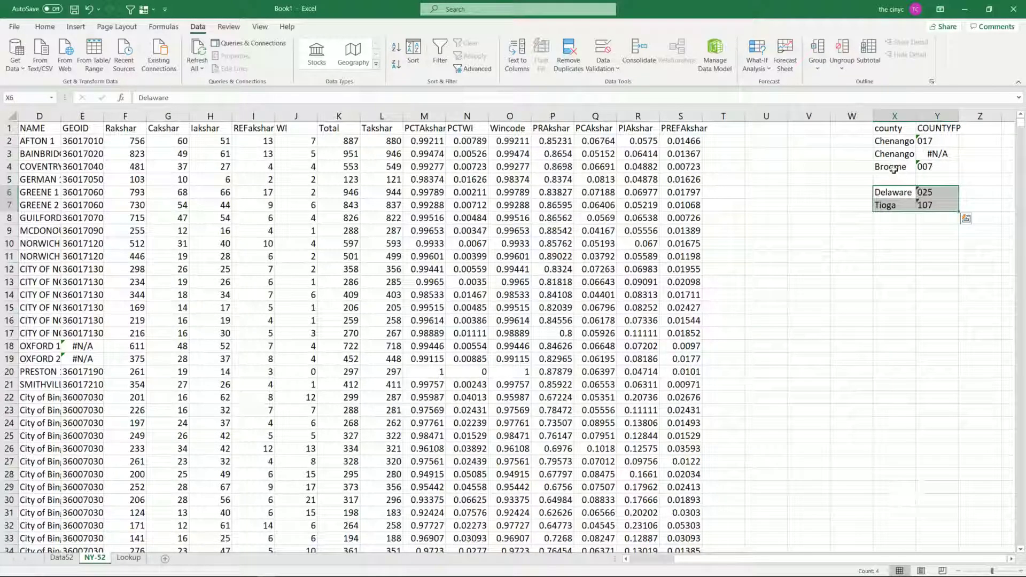
# Move the Chenango 017 entry from X2:Y2 to the empty row between Broome and Delaware.
pyautogui.moveTo(879, 144); pyautogui.dragTo(943, 140)
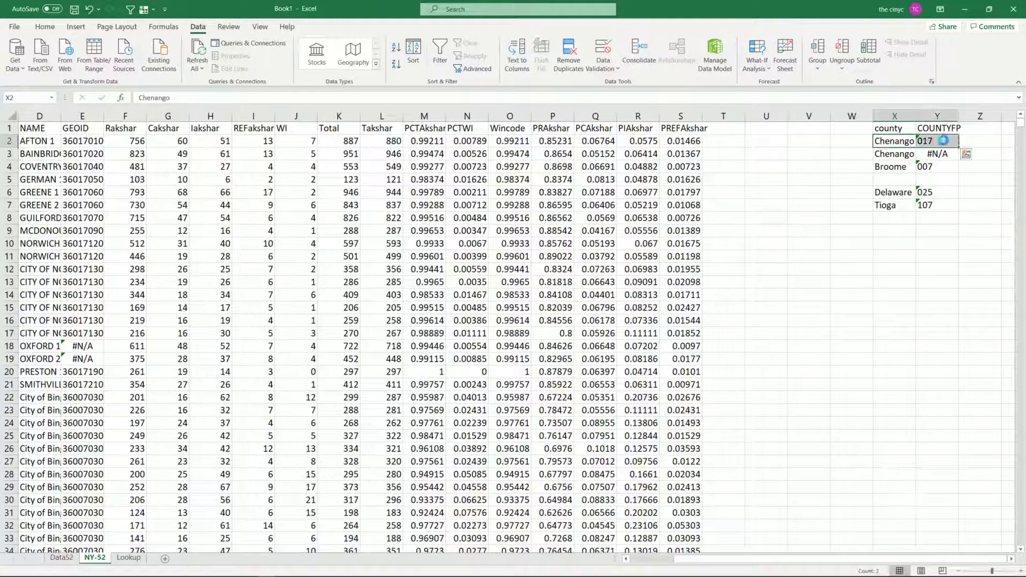
pyautogui.hotkey('ctrl', 'c')
pyautogui.press('Down')
pyautogui.press('Down')
pyautogui.press('Down')
pyautogui.press('Down')
pyautogui.press('Up')
pyautogui.hotkey('ctrl', 'v')
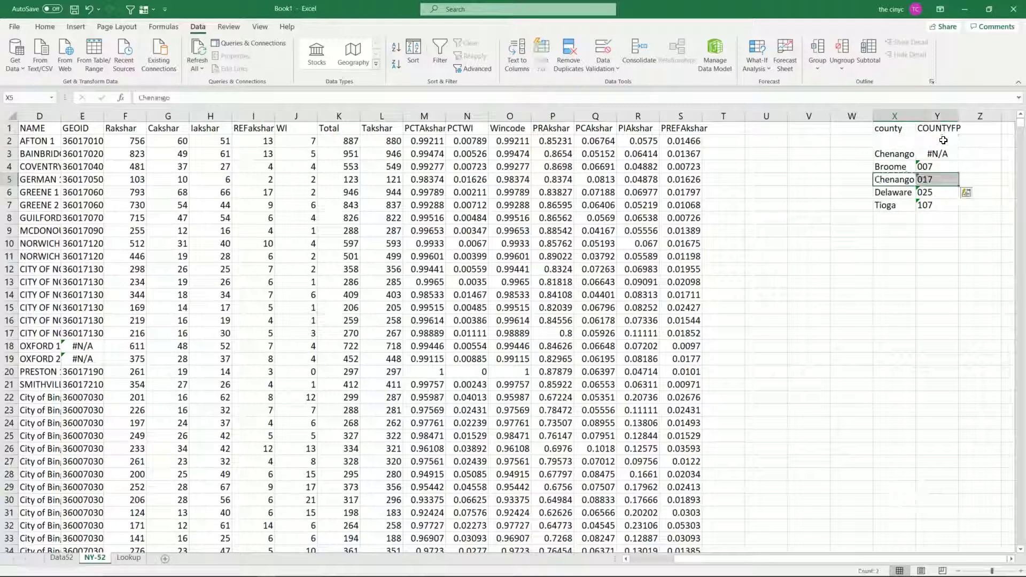
# Move the four-county list with its codes from X4:Y7 to below the last precinct row, starting at A212.
pyautogui.moveTo(900, 169); pyautogui.dragTo(941, 203)
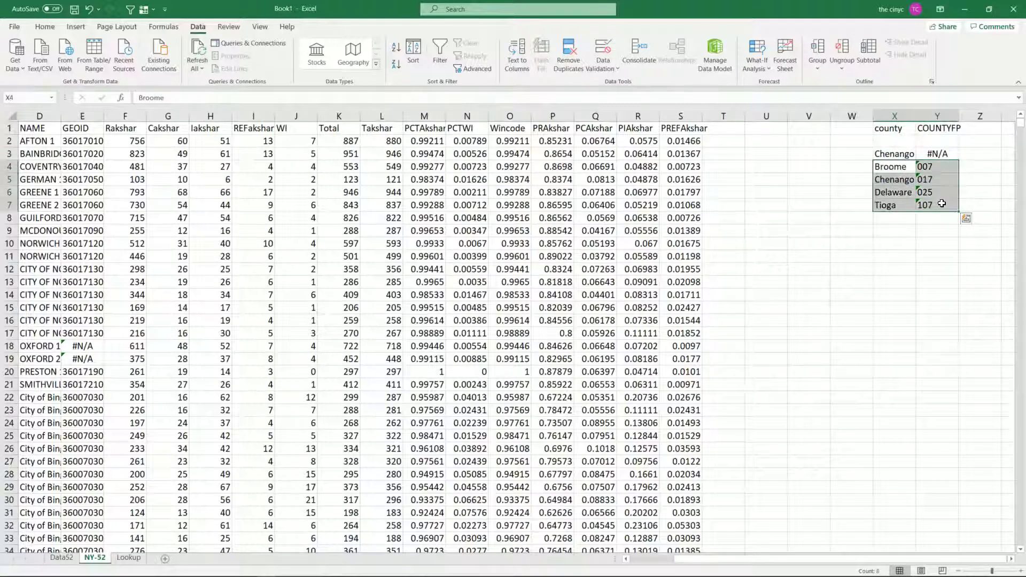
pyautogui.hotkey('ctrl', 'c')
pyautogui.hotkey('ctrl', 'Home')
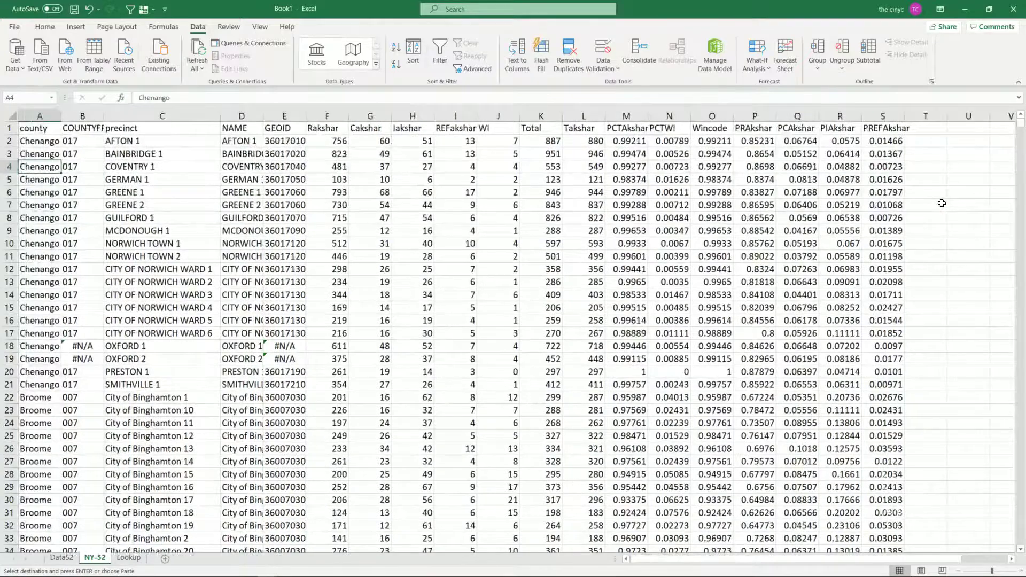
pyautogui.hotkey('ctrl', 'Down')
pyautogui.press('Down')
pyautogui.hotkey('ctrl', 'Up')
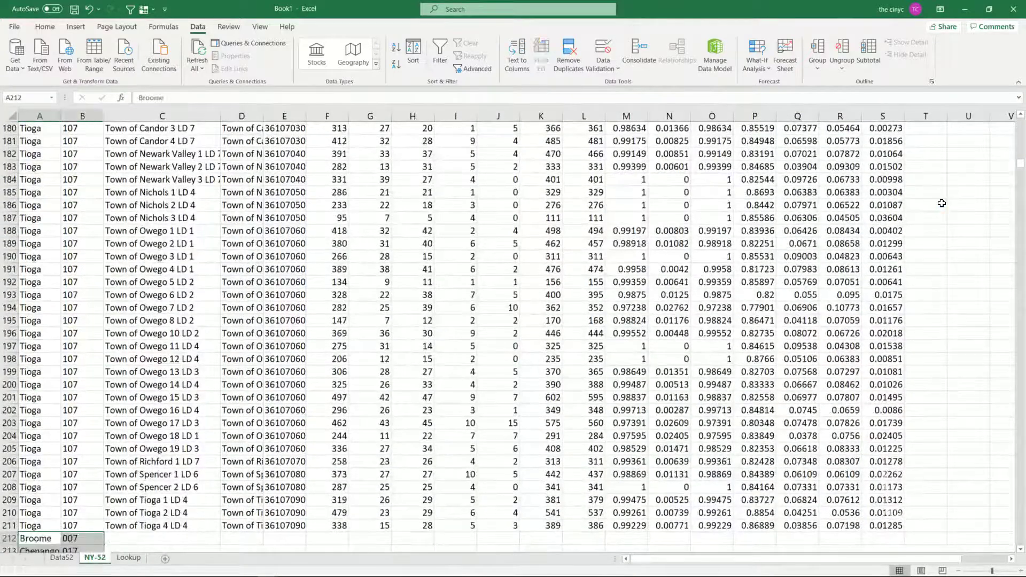
# Clear the leftover county and COUNTYFP headers and the remaining Chenango #N/A entry from columns X and Y.
pyautogui.hotkey('ctrl', 'Up')
pyautogui.hotkey('ctrl', 'Right')
pyautogui.hotkey('ctrl', 'Right')
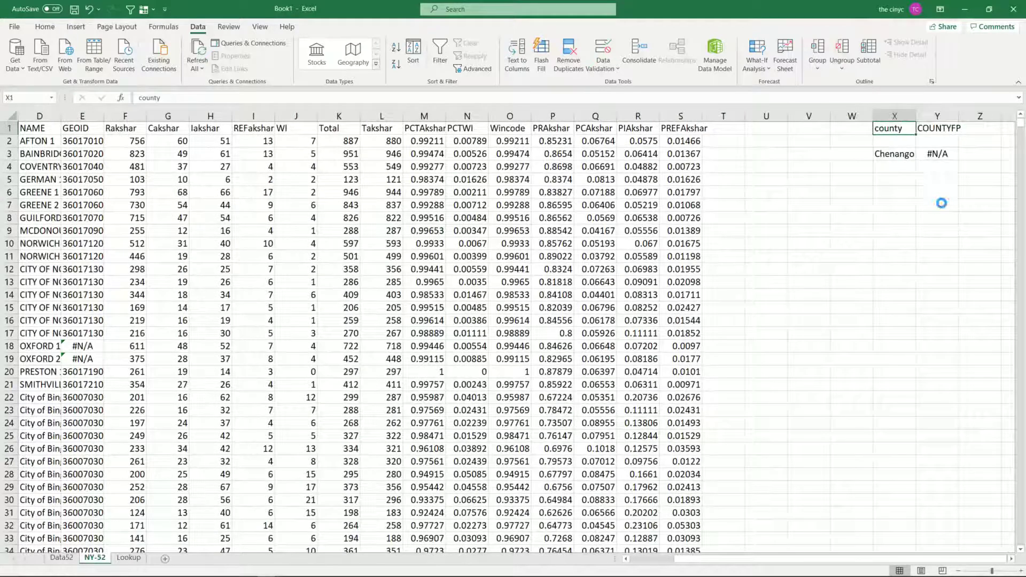
pyautogui.hotkey('shift', 'Right')
pyautogui.press('Delete')
pyautogui.press('Right')
pyautogui.press('Down')
pyautogui.press('Down')
pyautogui.press('Delete')
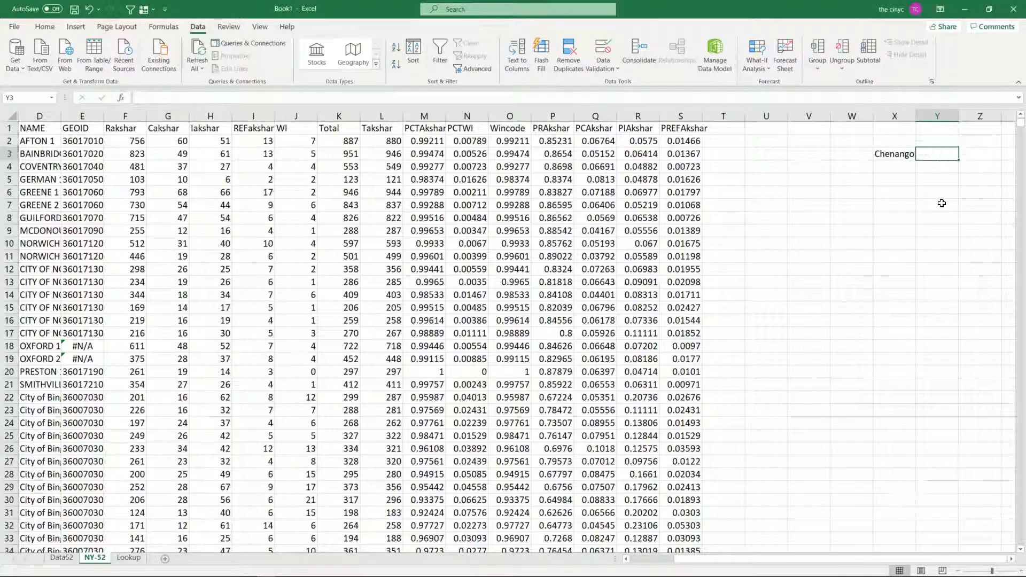
pyautogui.press('Left')
pyautogui.press('Delete')
# Enter the precinct labels "Broome Total" in C212 and "Chenango Total" in C213.
pyautogui.hotkey('ctrl', 'Left')
pyautogui.hotkey('ctrl', 'Left')
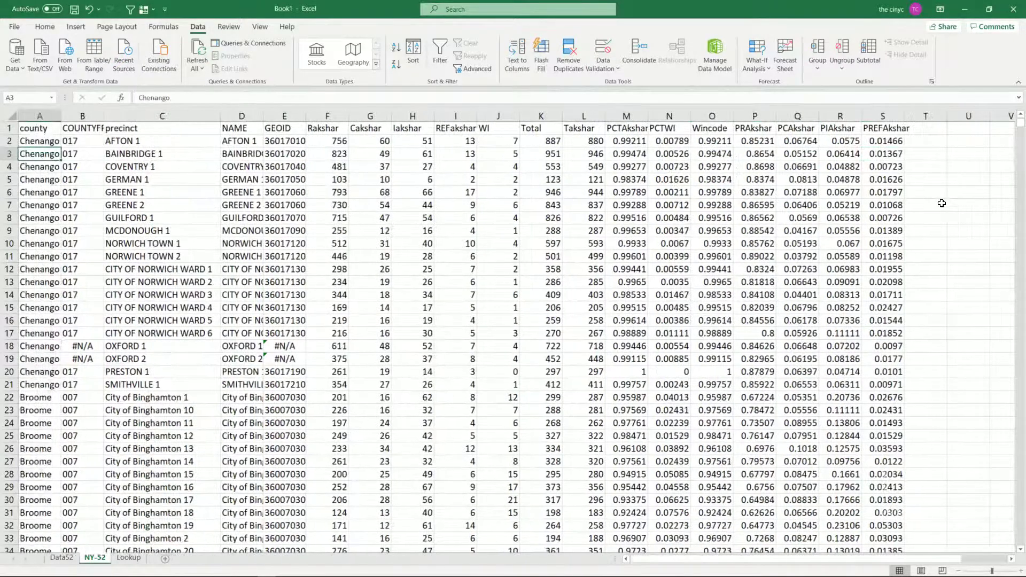
pyautogui.hotkey('ctrl', 'Down')
pyautogui.press('Up')
pyautogui.press('Up')
pyautogui.press('Up')
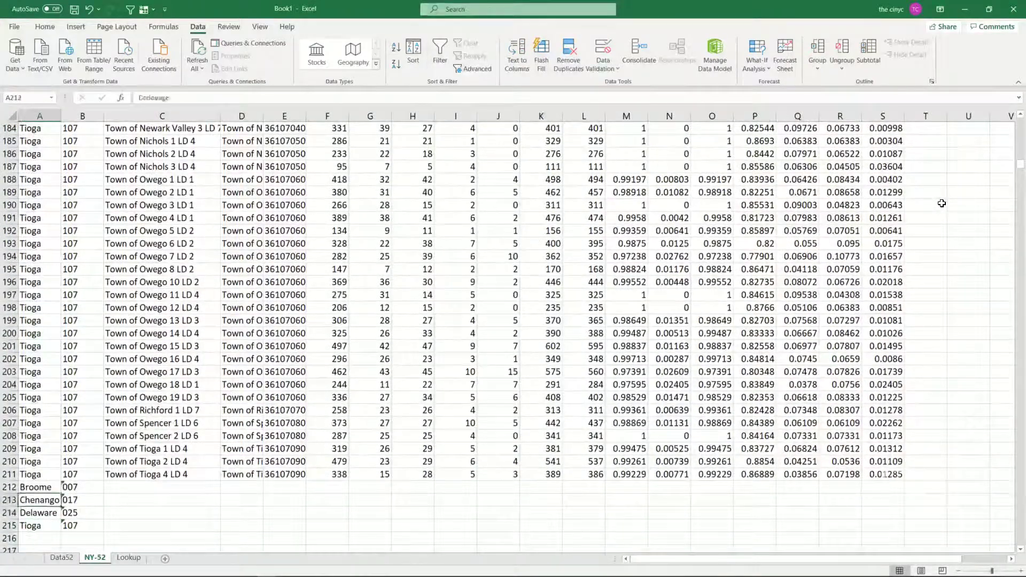
pyautogui.press('Right')
pyautogui.press('Right')
pyautogui.write('B')
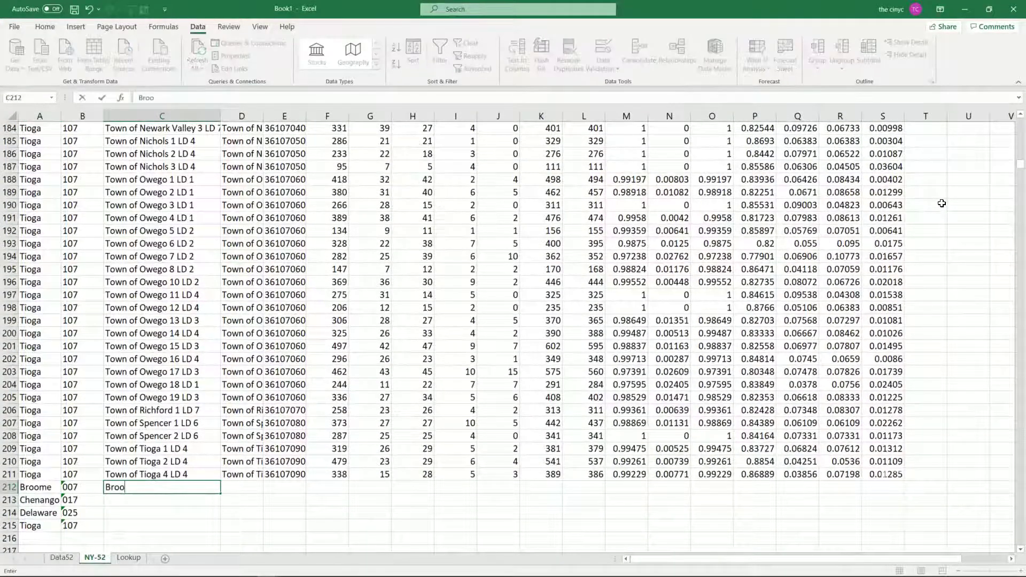
pyautogui.write('al')
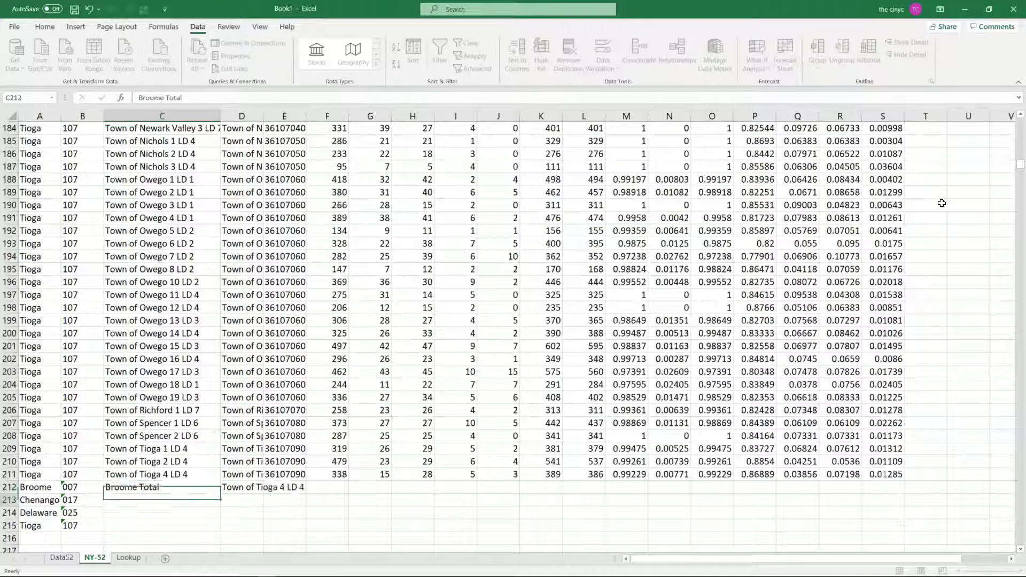
pyautogui.press('Return')
pyautogui.write('Chena')
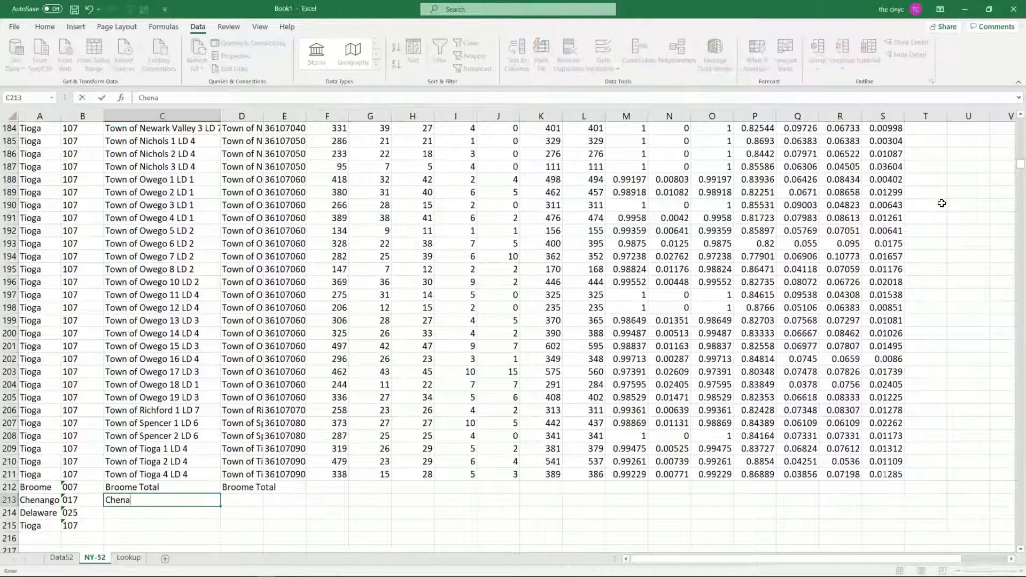
pyautogui.write('ngo Total')
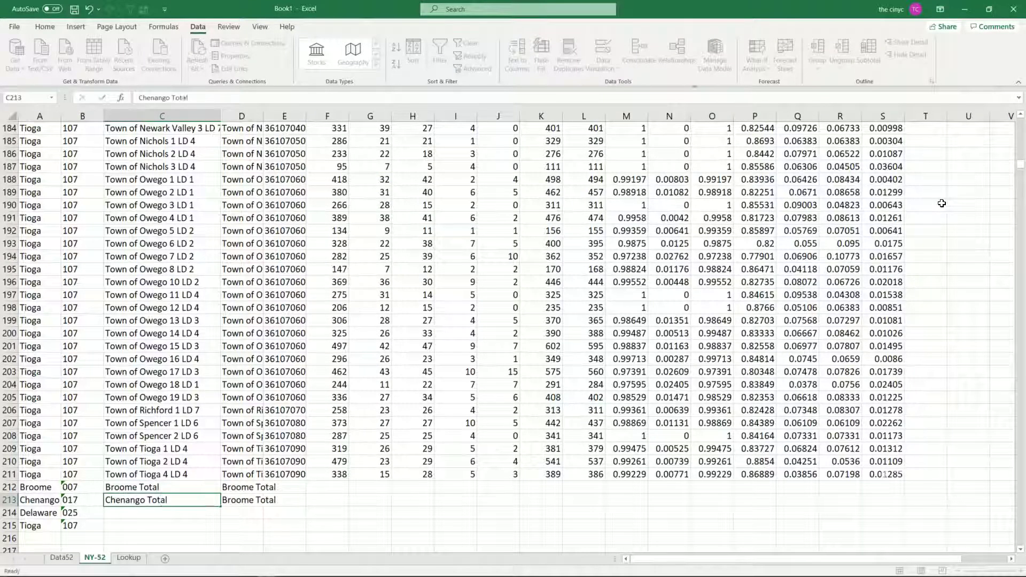
# Enter the precinct labels "Delaware Total" in C214 and "Tioga Total" in C215.
pyautogui.press('Return')
pyautogui.write('Delaw')
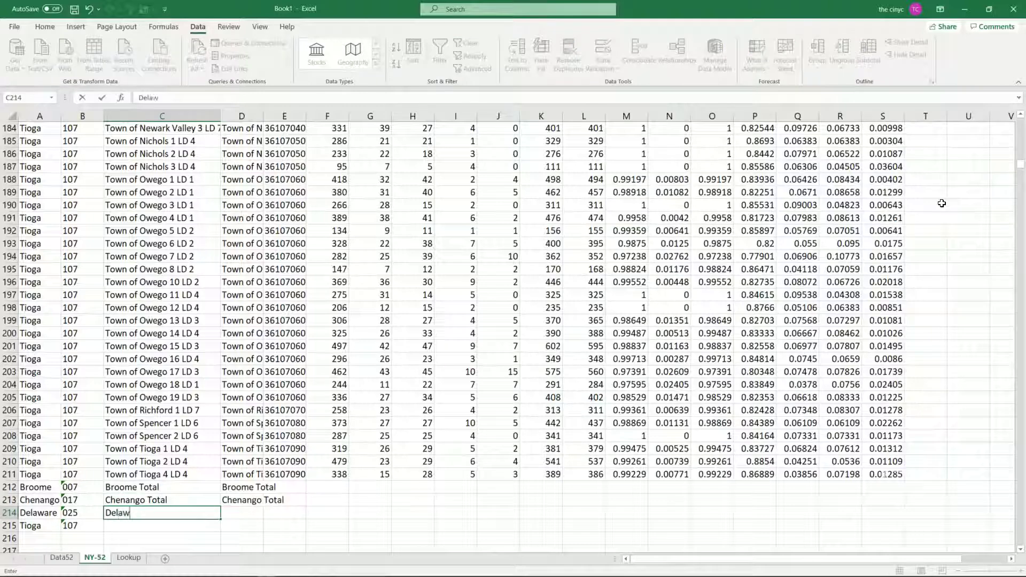
pyautogui.write('are Total')
pyautogui.press('Return')
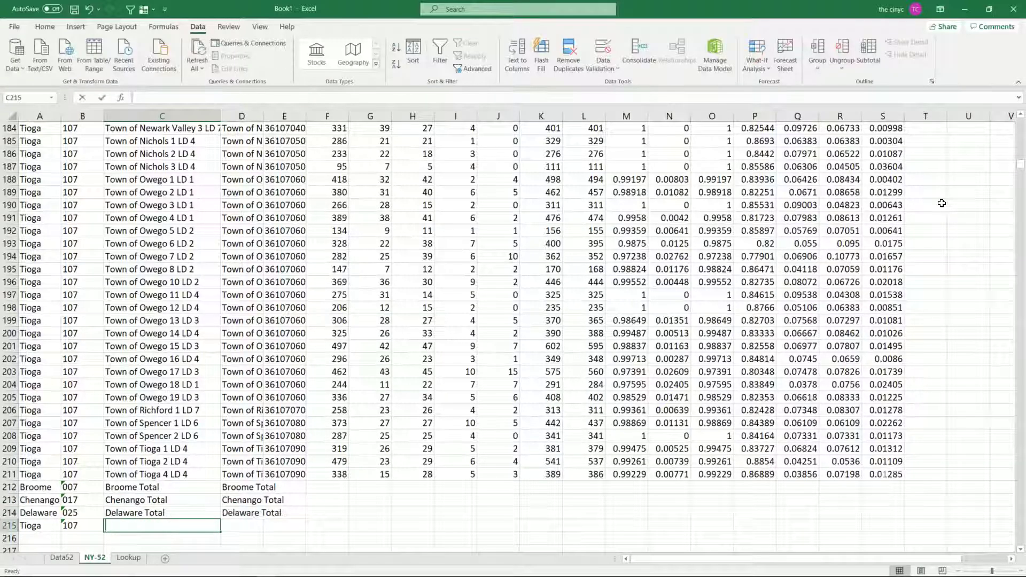
pyautogui.write('Tioga Toeal')
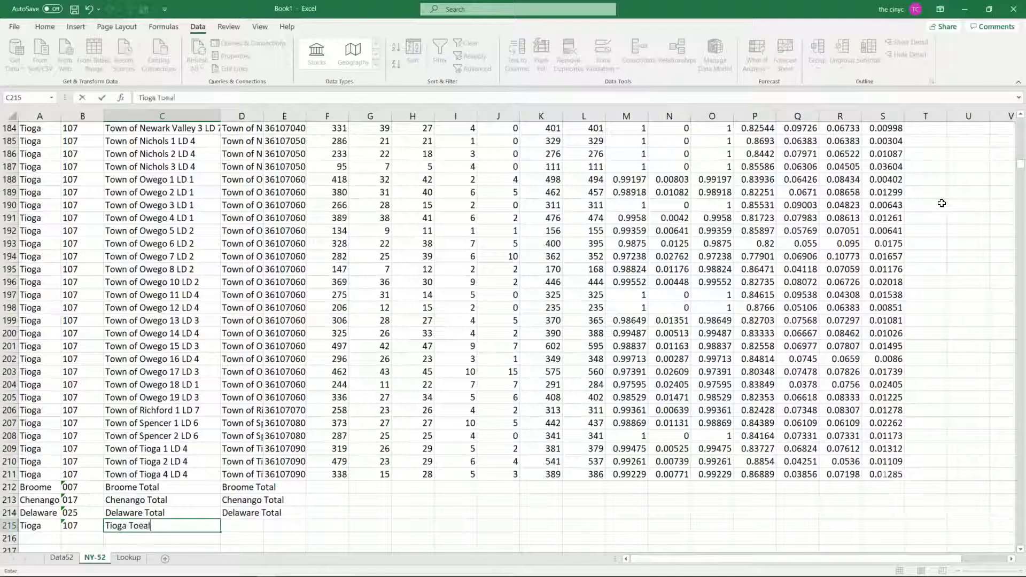
pyautogui.press('BackSpace')
pyautogui.press('BackSpace')
pyautogui.write('tal')
pyautogui.press('Return')
# Enter a formula in E212 that joins "36" with the value in A212.
pyautogui.press('Up')
pyautogui.press('Up')
pyautogui.press('Up')
pyautogui.press('Up')
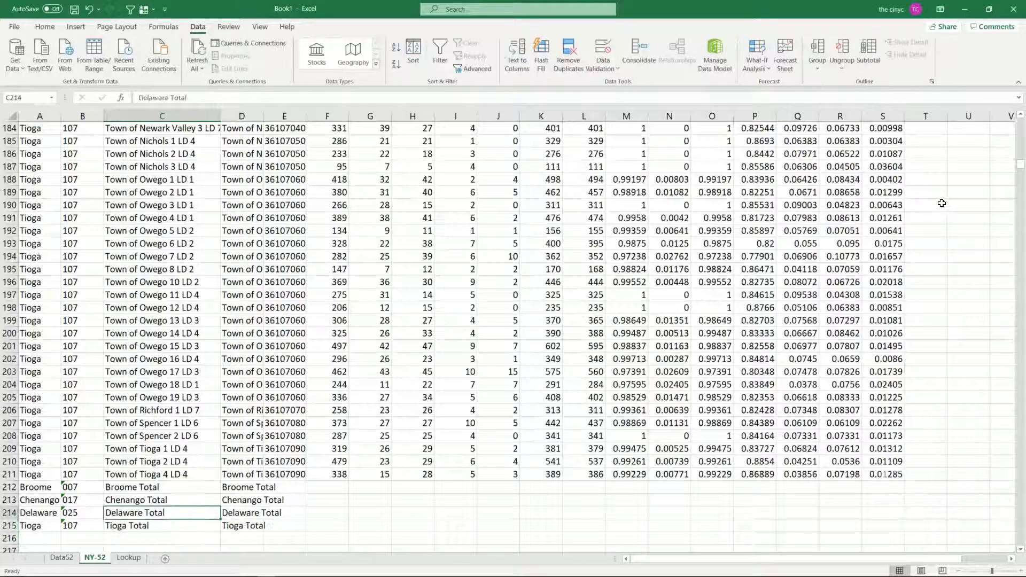
pyautogui.press('Right')
pyautogui.press('Right')
pyautogui.write("'")
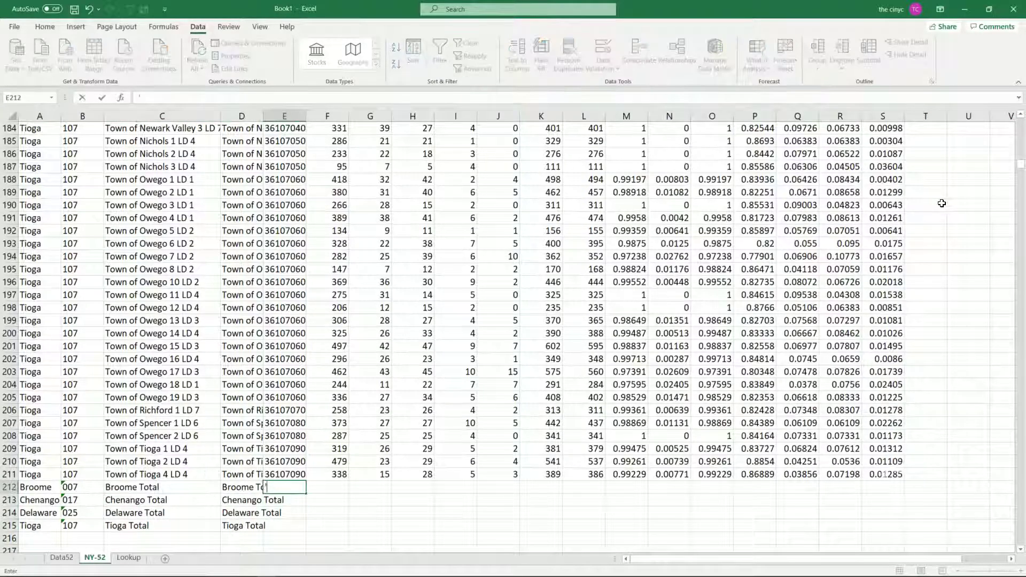
pyautogui.write('"')
pyautogui.write('36')
pyautogui.write('"&')
pyautogui.press('Left')
pyautogui.press('Left')
pyautogui.press('Left')
pyautogui.press('Left')
pyautogui.press('Return')
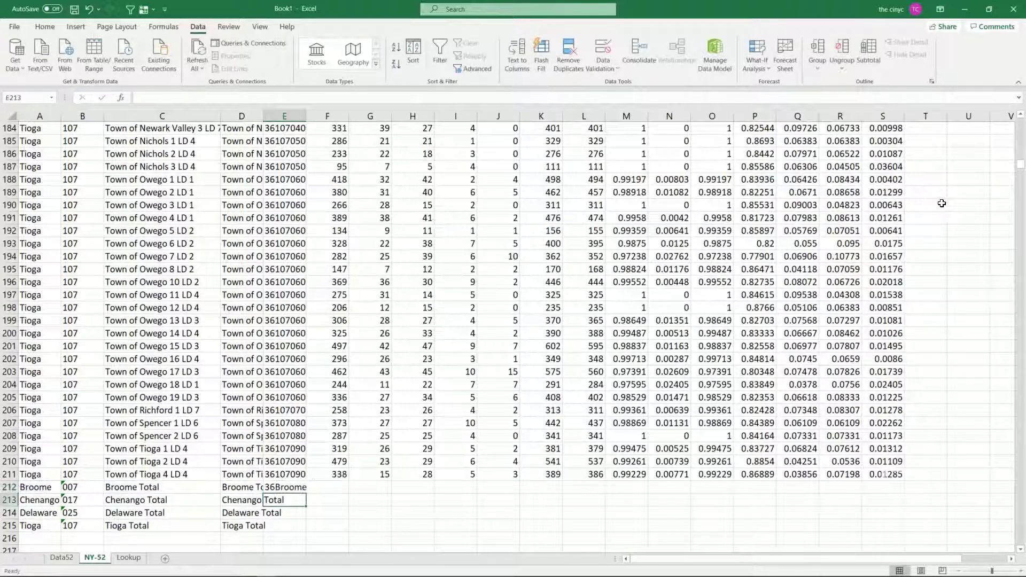
# Correct the E212 formula to reference the county code, making it ="36"&B212.
pyautogui.press('Up')
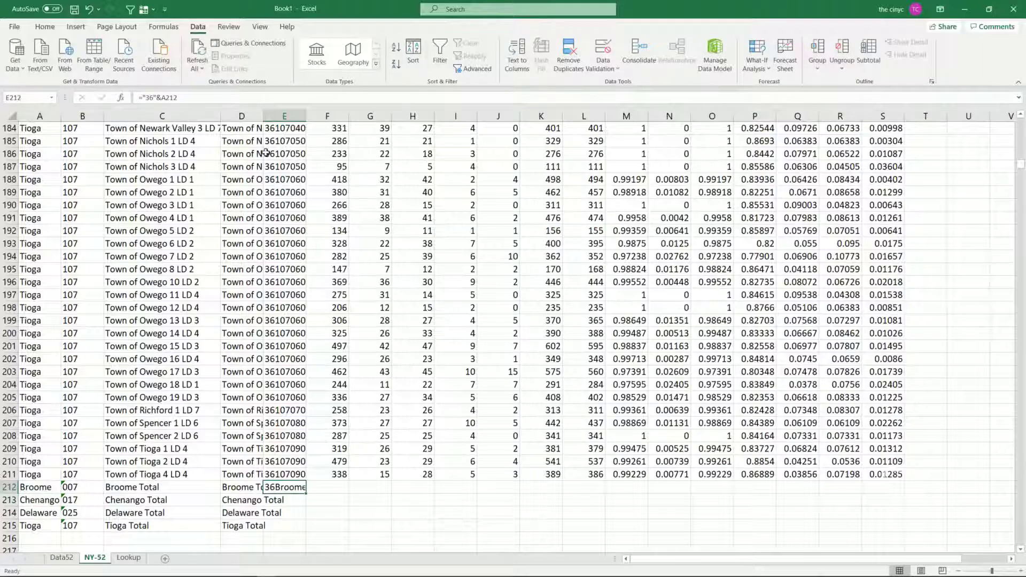
pyautogui.click(166, 98)
pyautogui.press('BackSpace')
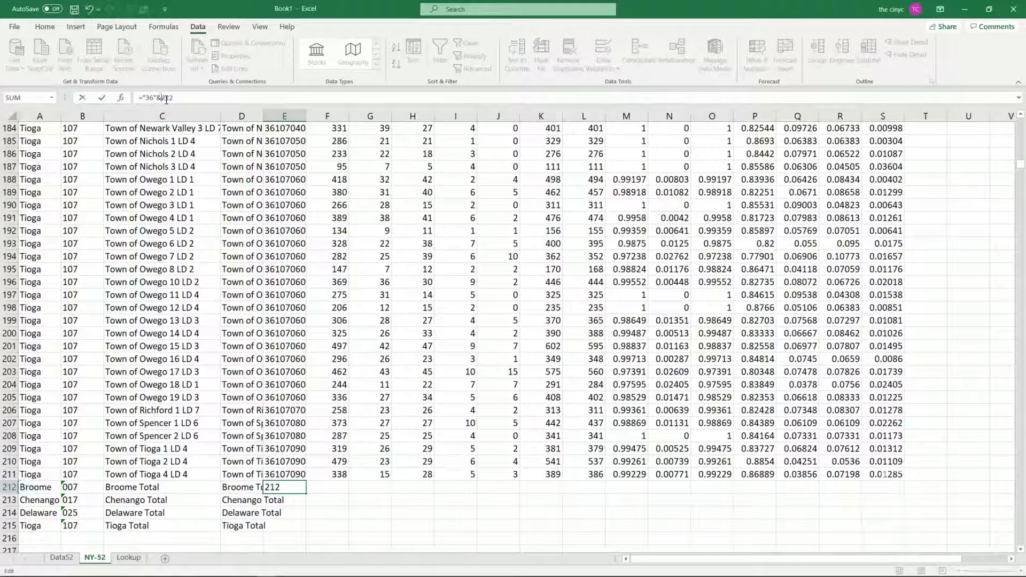
pyautogui.write('B')
pyautogui.press('Return')
pyautogui.press('Up')
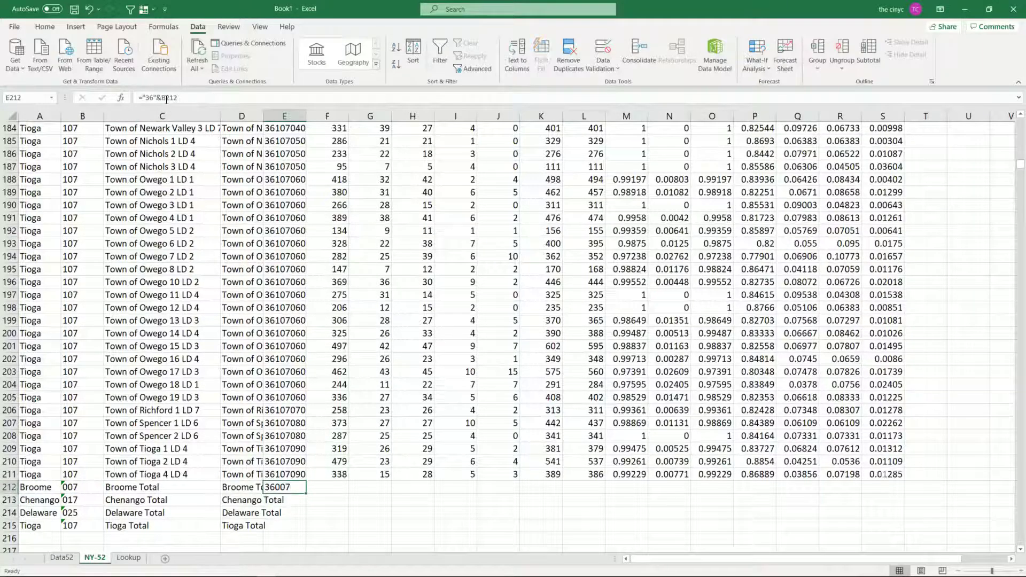
# Copy the code formula from E212 into E213:E215 for the Chenango, Delaware and Tioga total rows.
pyautogui.hotkey('ctrl', 'c')
pyautogui.press('Down')
pyautogui.hotkey('ctrl', 'v')
pyautogui.press('Down')
pyautogui.hotkey('ctrl', 'v')
pyautogui.press('Down')
pyautogui.hotkey('ctrl', 'v')
# Start a district row below Tioga with SD-52 in A216 and the text code 052 in B216.
pyautogui.press('Down')
pyautogui.press('Left')
pyautogui.press('Left')
pyautogui.press('Left')
pyautogui.press('Left')
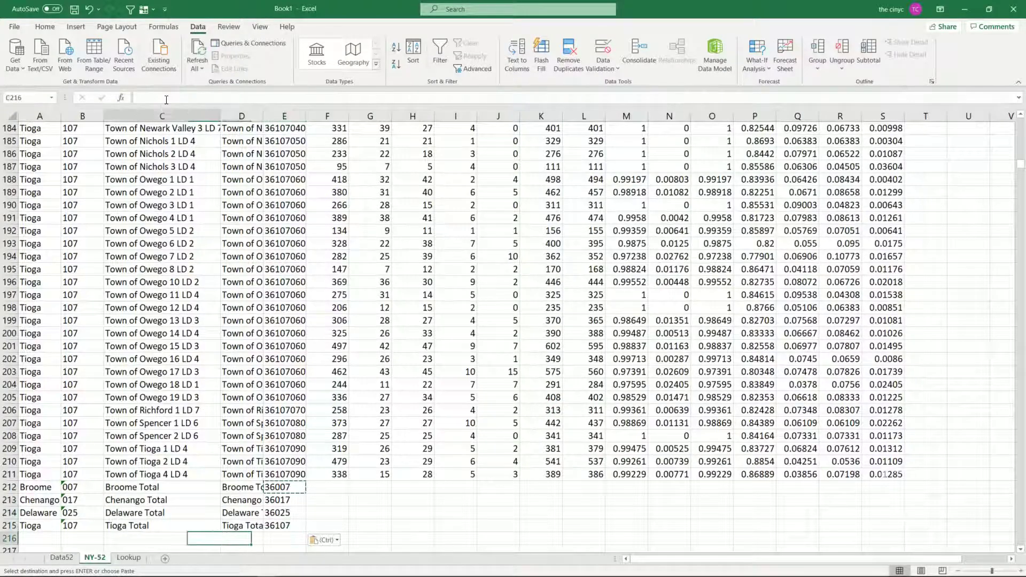
pyautogui.press('Escape')
pyautogui.write('SD=')
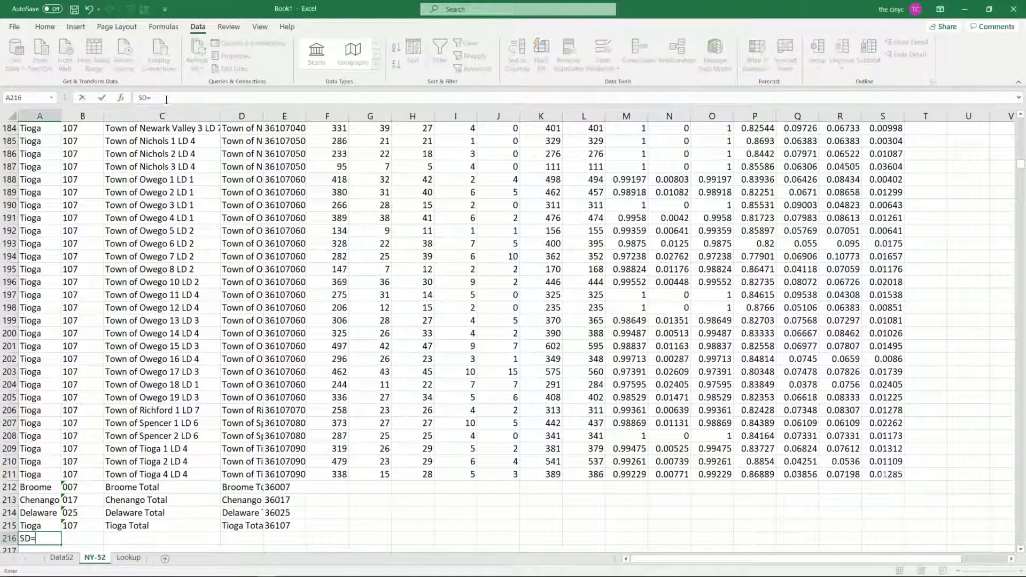
pyautogui.write('52')
pyautogui.press('Tab')
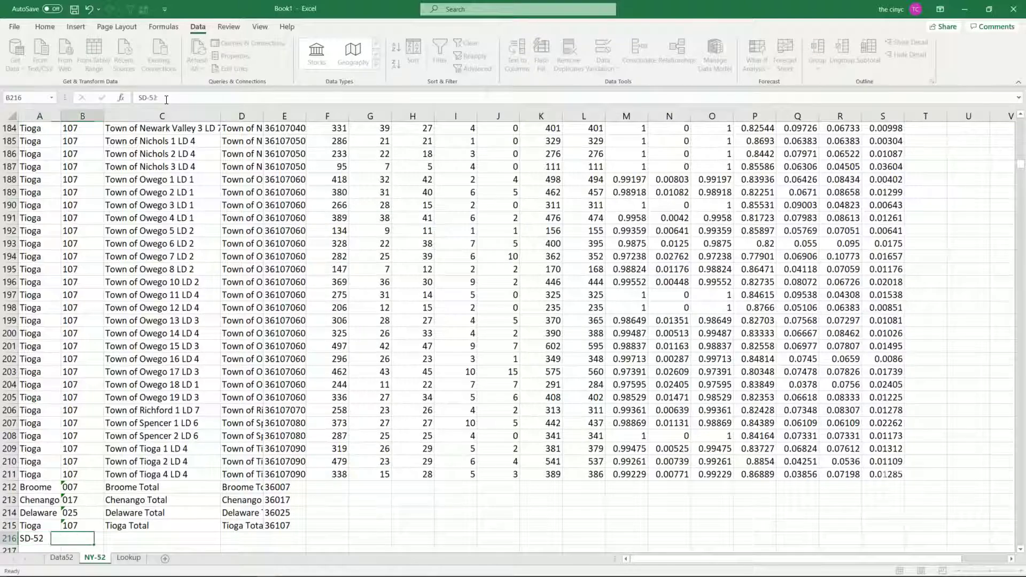
pyautogui.write("'052")
pyautogui.press('Tab')
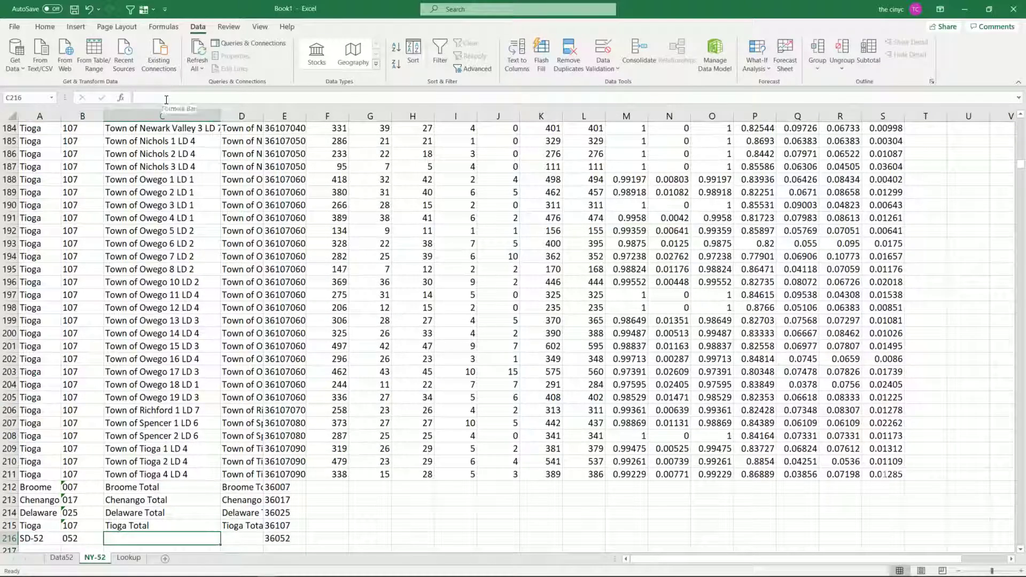
# Enter the precinct label "SD-52 Total" in C216.
pyautogui.write('Sd-5')
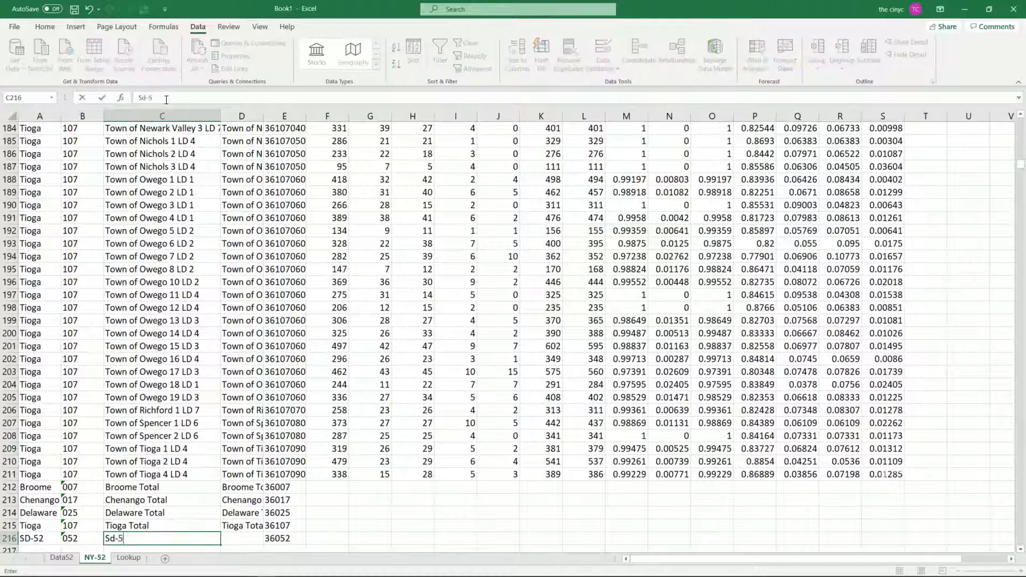
pyautogui.write('2')
pyautogui.press('Tab')
pyautogui.press('Left')
pyautogui.press('Left')
pyautogui.press('Right')
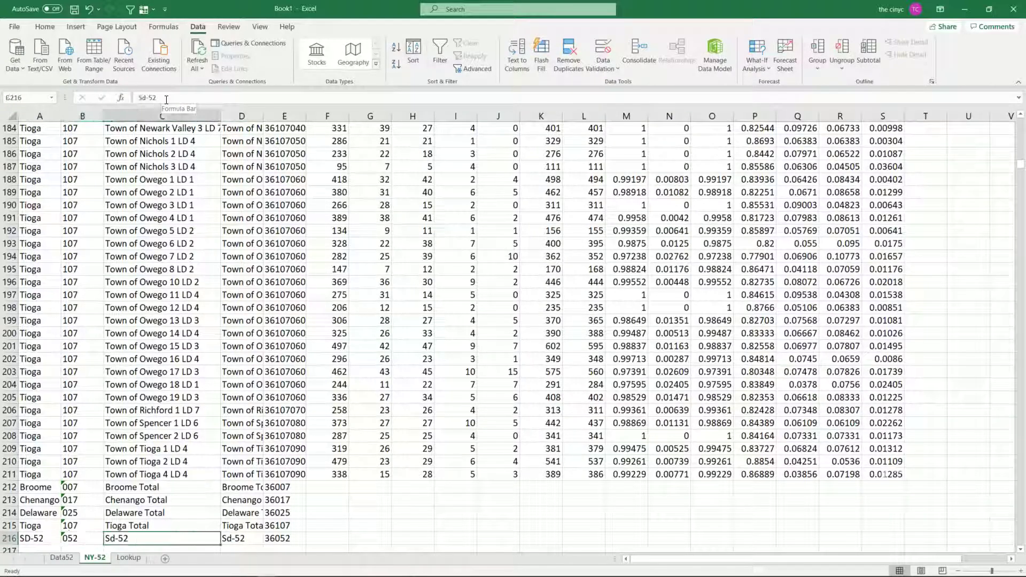
pyautogui.write('SD-52 ')
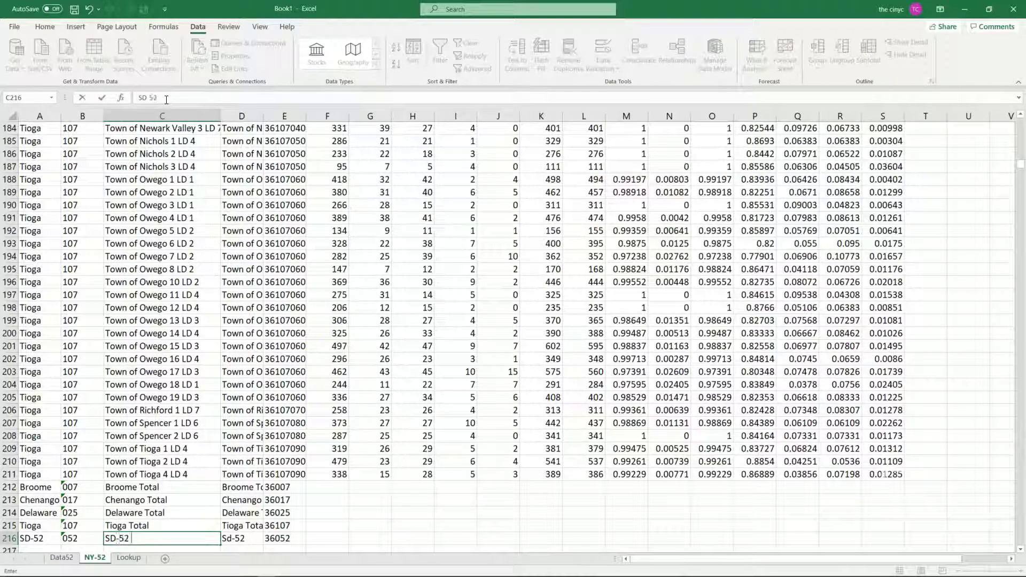
pyautogui.write('Total')
pyautogui.press('Return')
# Start a SUMIF formula in F212 with A2:A211 as its criteria range.
pyautogui.press('Up')
pyautogui.press('Up')
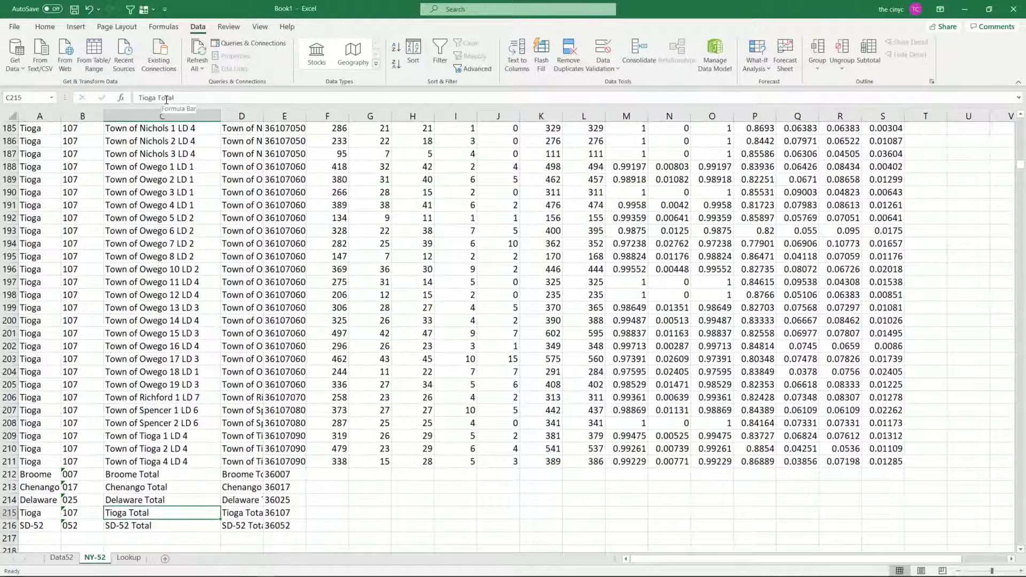
pyautogui.press('Up')
pyautogui.press('Up')
pyautogui.press('Right')
pyautogui.press('Right')
pyautogui.press('Right')
pyautogui.press('Up')
pyautogui.write('=sum')
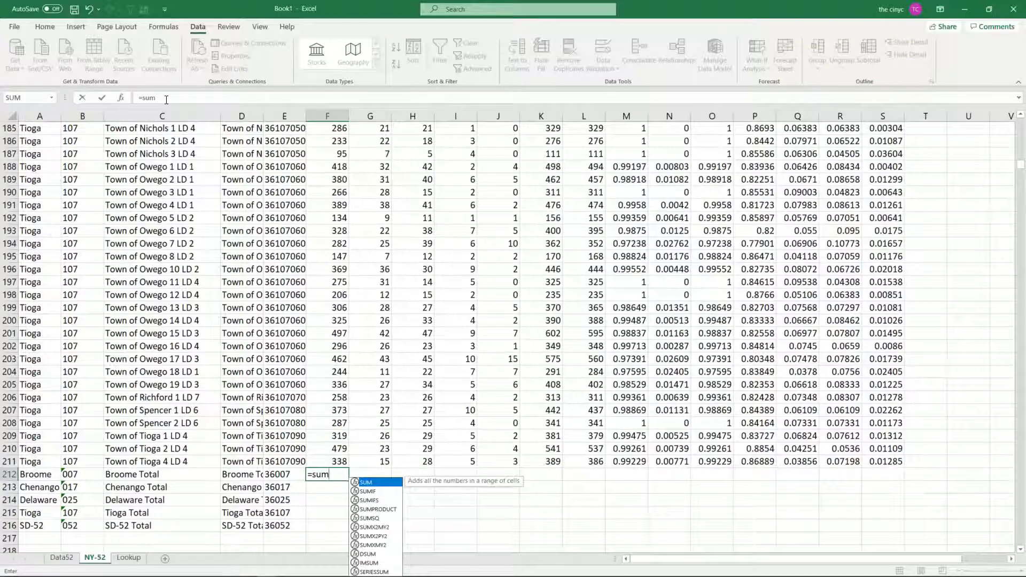
pyautogui.write('if')
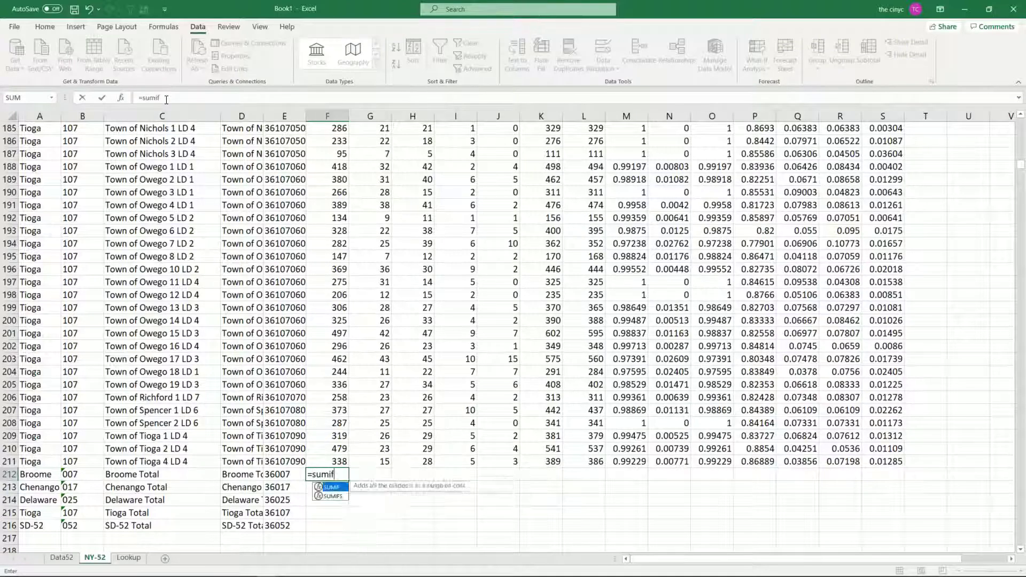
pyautogui.write('(')
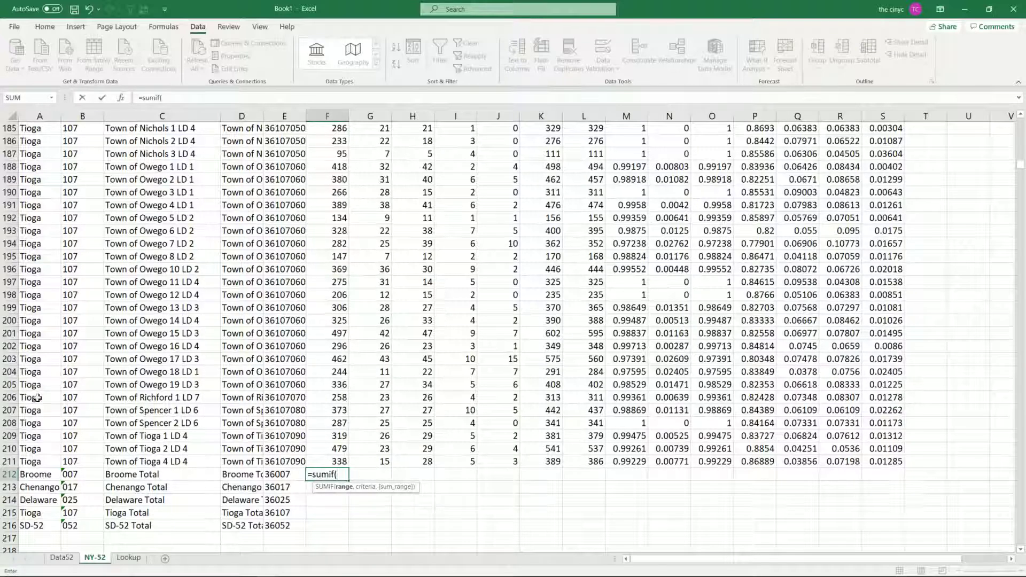
pyautogui.click(38, 474)
pyautogui.moveTo(39, 461); pyautogui.dragTo(32, 359)
pyautogui.moveTo(37, 462); pyautogui.dragTo(32, 334)
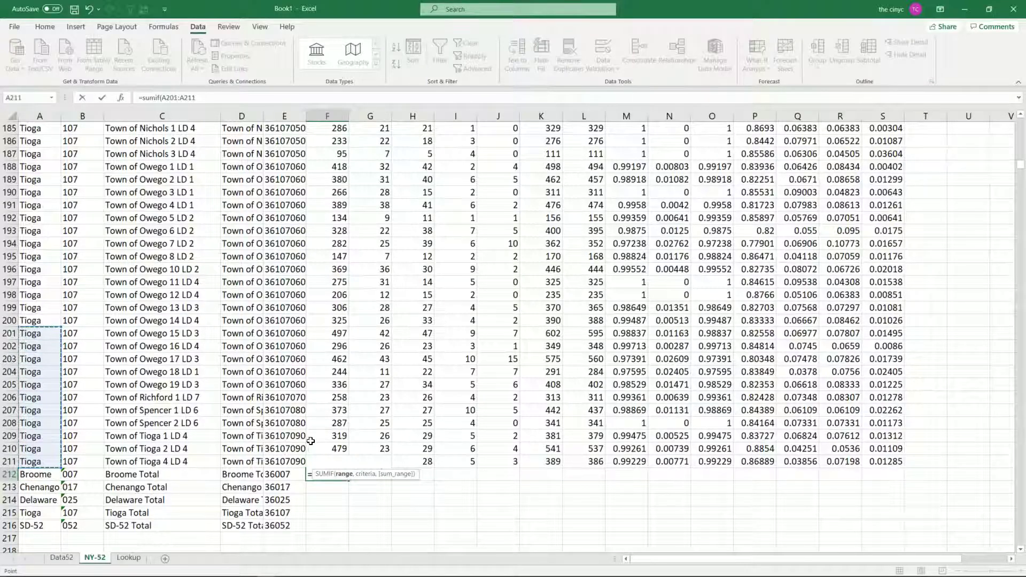
pyautogui.click(308, 473)
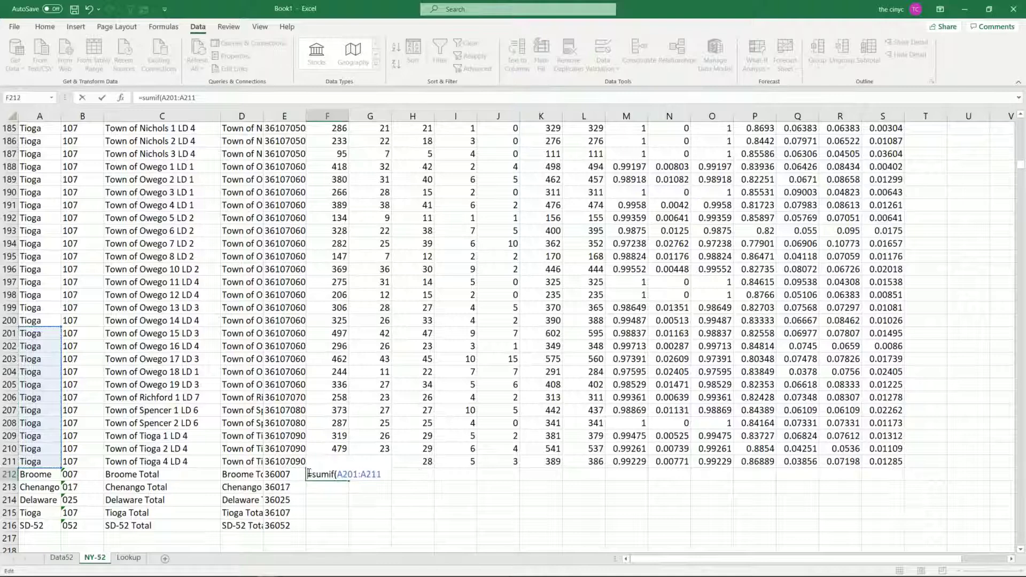
pyautogui.click(354, 475)
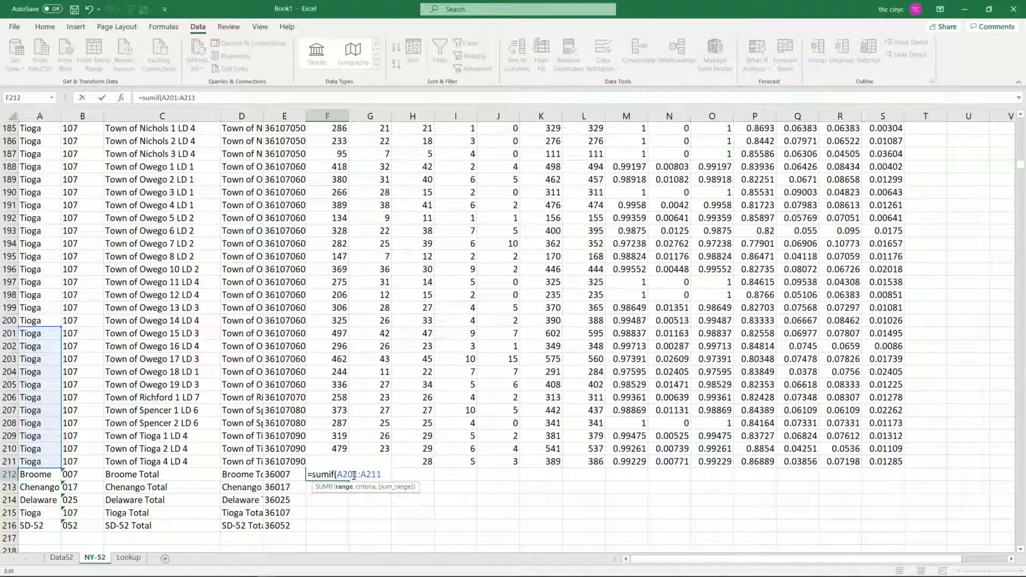
pyautogui.press('BackSpace')
pyautogui.press('BackSpace')
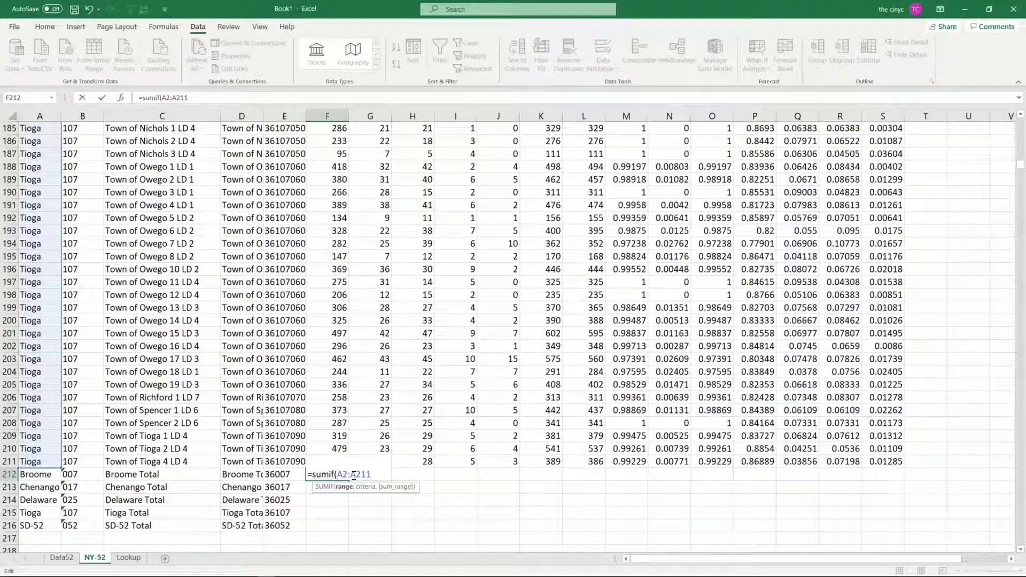
# Make the SUMIF criteria range absolute as $A$2:$A$211.
pyautogui.write('$')
pyautogui.press('Right')
pyautogui.write('$')
pyautogui.press('Right')
pyautogui.write('$')
pyautogui.press('Right')
pyautogui.write('$')
pyautogui.press('End')
pyautogui.write(',')
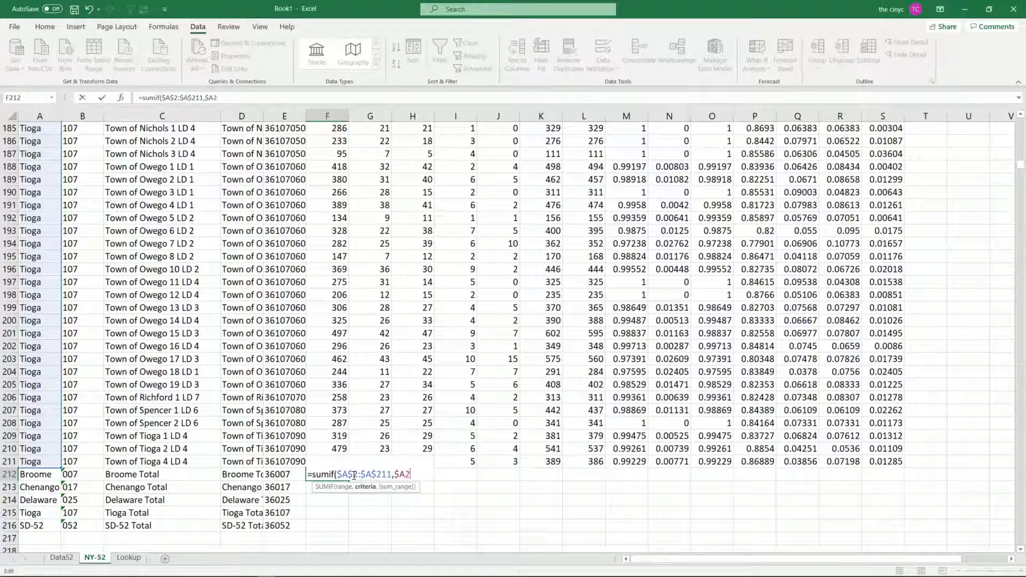
# Complete the F212 SUMIF formula with the criterion $A212 and the sum range F$2:F$211.
pyautogui.write('$A212')
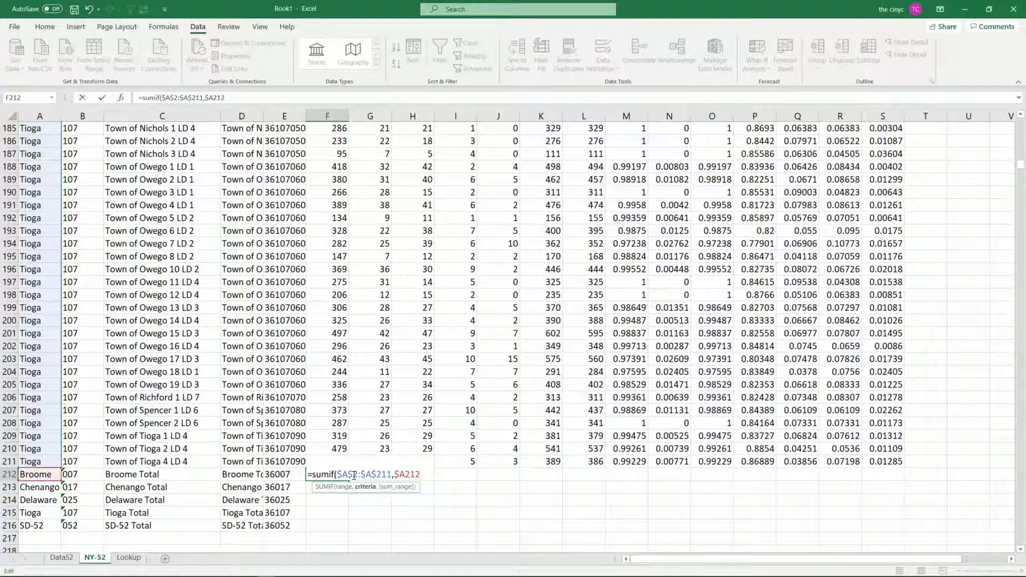
pyautogui.write(',')
pyautogui.moveTo(327, 444); pyautogui.dragTo(328, 398)
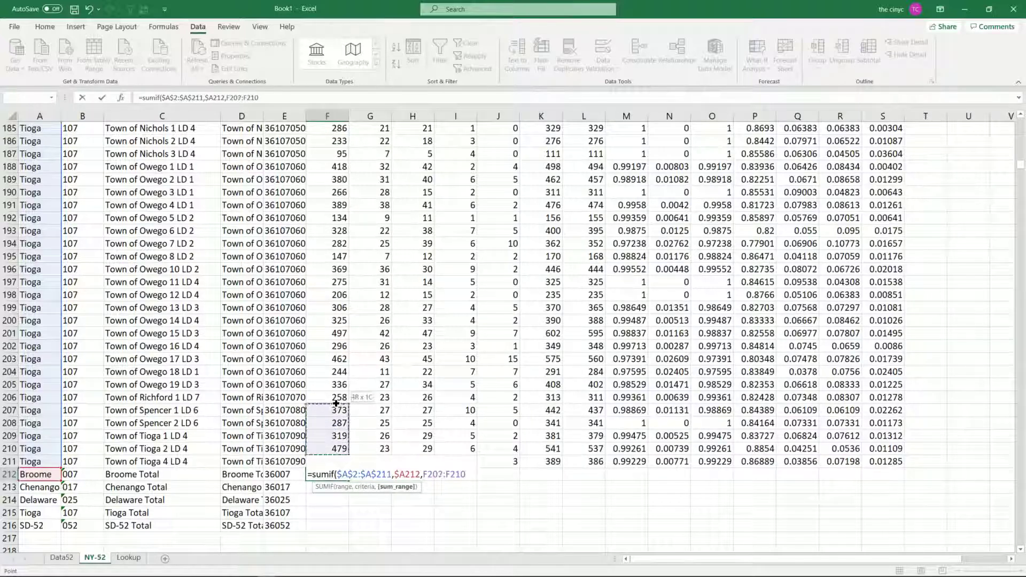
pyautogui.click(437, 476)
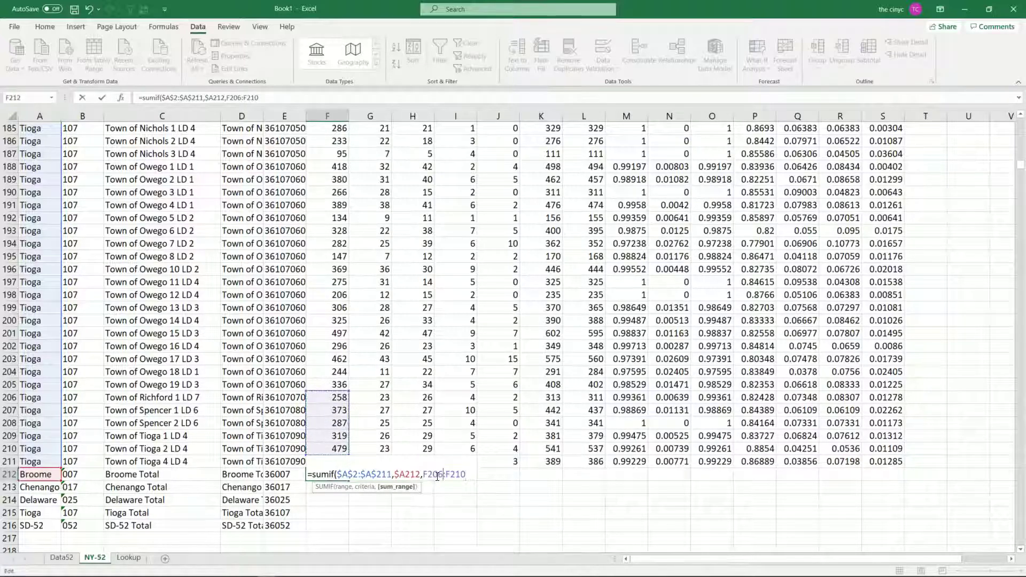
pyautogui.press('BackSpace')
pyautogui.press('BackSpace')
pyautogui.press('Delete')
pyautogui.write('$')
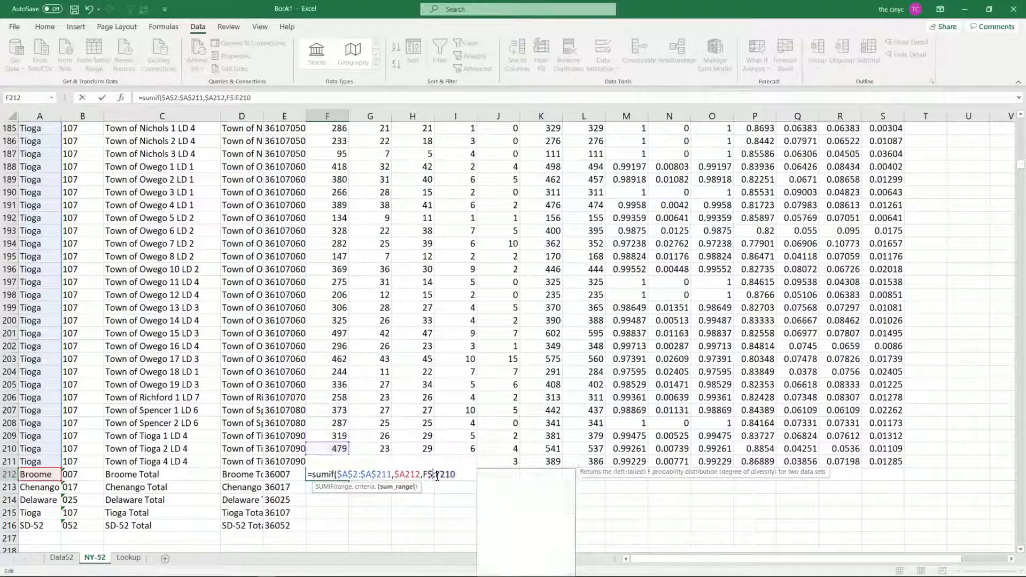
pyautogui.write('2:')
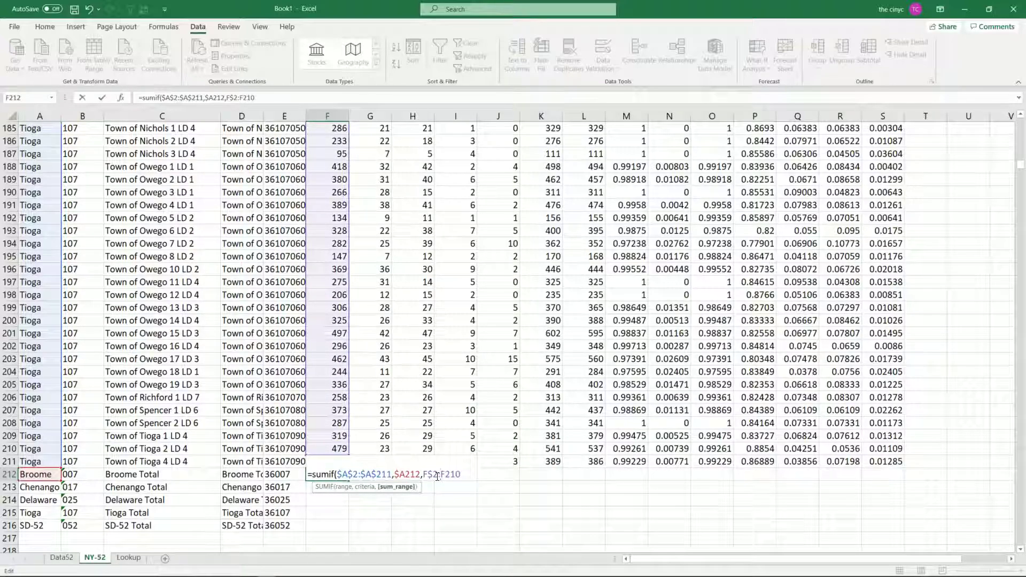
pyautogui.write('$')
pyautogui.press('BackSpace')
pyautogui.write('11')
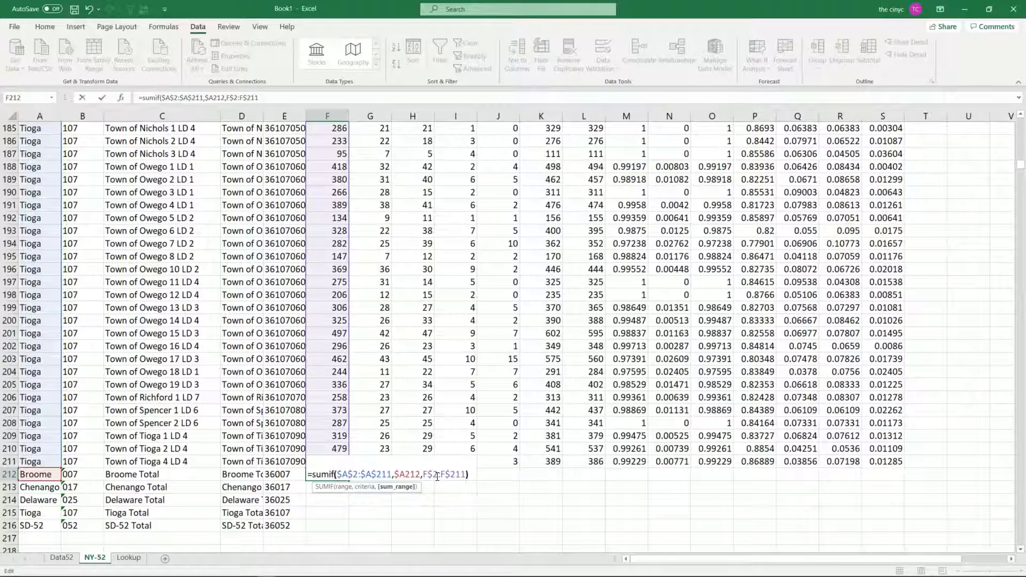
pyautogui.hotkey('ctrl', 'Return')
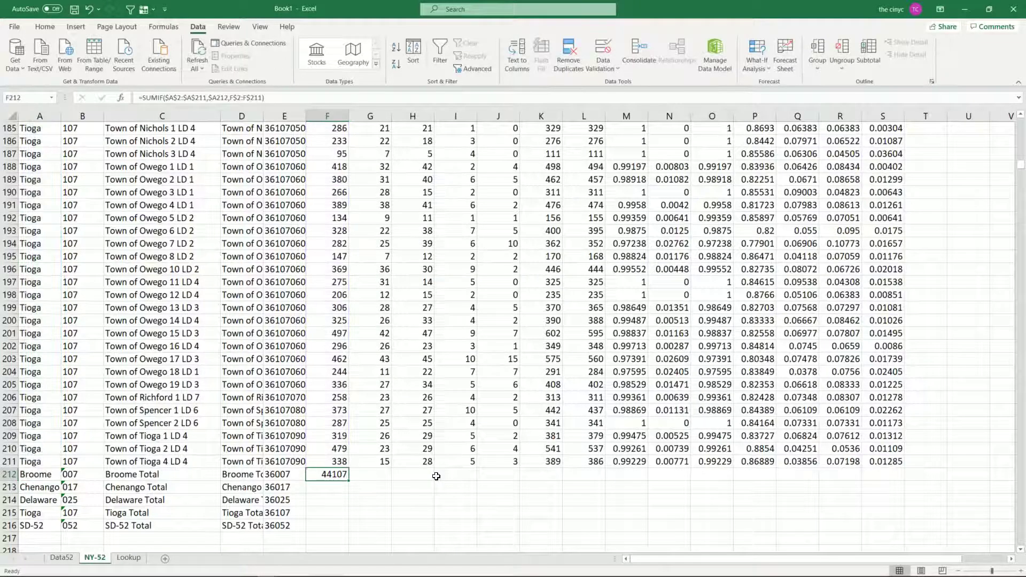
# Copy the Broome SUMIF formula from F212 into G212 and H212.
pyautogui.hotkey('ctrl', 'c')
pyautogui.press('Right')
pyautogui.hotkey('ctrl', 'v')
pyautogui.press('Right')
pyautogui.hotkey('ctrl', 'v')
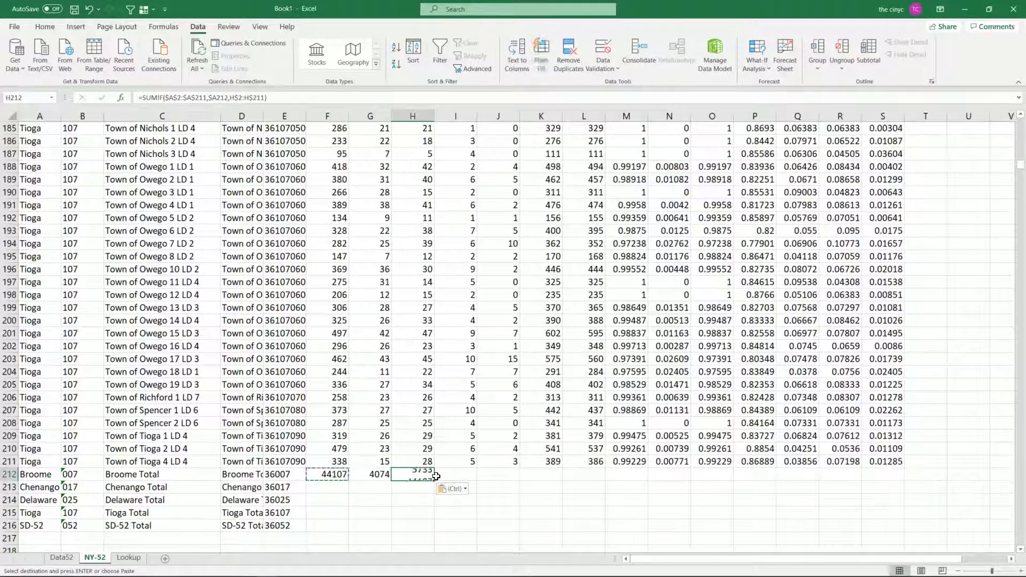
# Try to copy the Broome SUMIF formulas in F212:H212 into the county total rows below.
pyautogui.press('Right')
pyautogui.moveTo(329, 476); pyautogui.dragTo(408, 477)
pyautogui.moveTo(335, 488); pyautogui.dragTo(450, 510)
pyautogui.hotkey('ctrl', 'v')
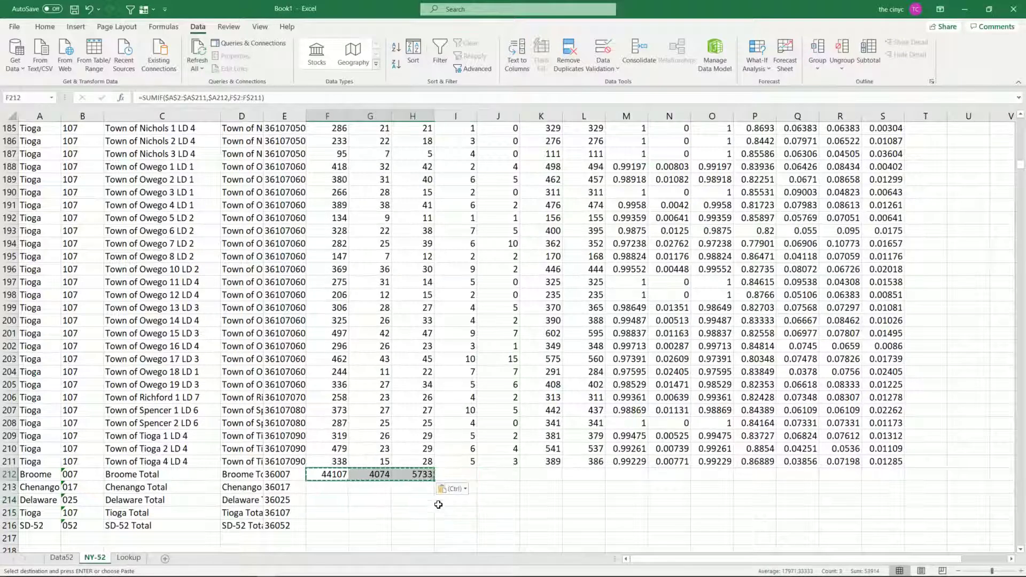
pyautogui.moveTo(349, 472); pyautogui.dragTo(406, 476)
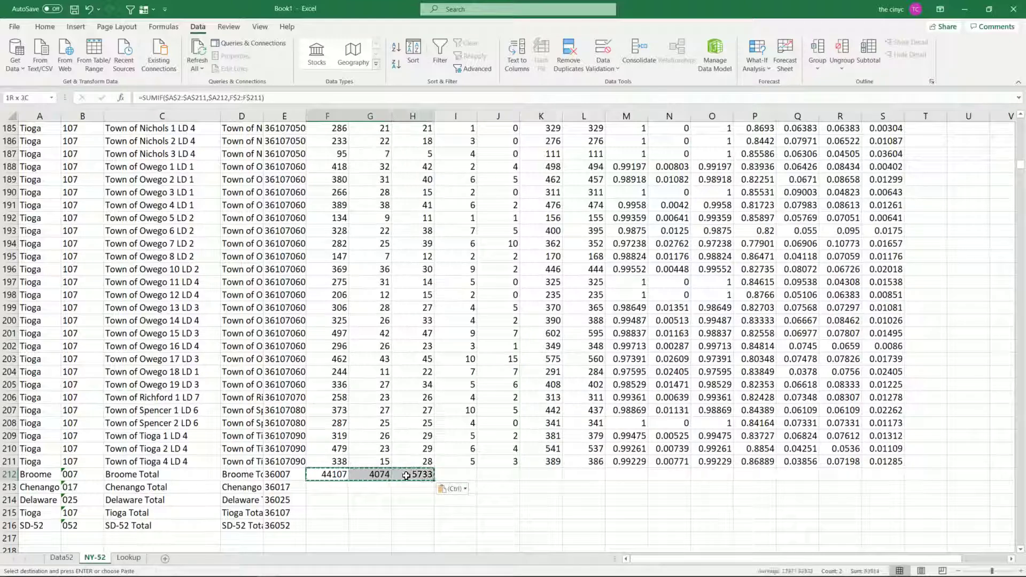
pyautogui.moveTo(324, 473); pyautogui.dragTo(484, 509)
pyautogui.hotkey('ctrl', 'v')
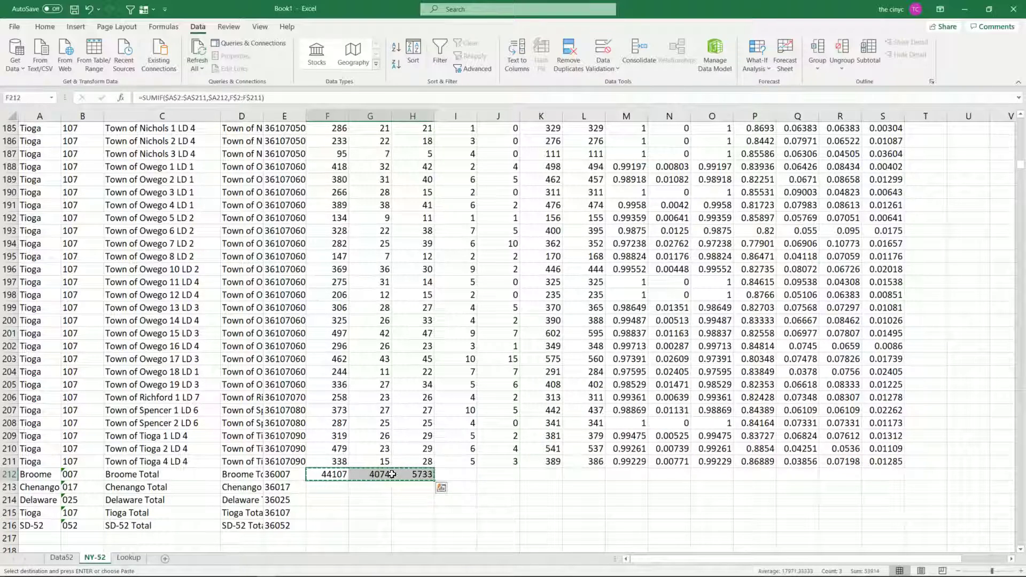
# Fill the Broome, Chenango and Delaware total rows, F212:J214, with the SUMIF formula from F212.
pyautogui.click(327, 474)
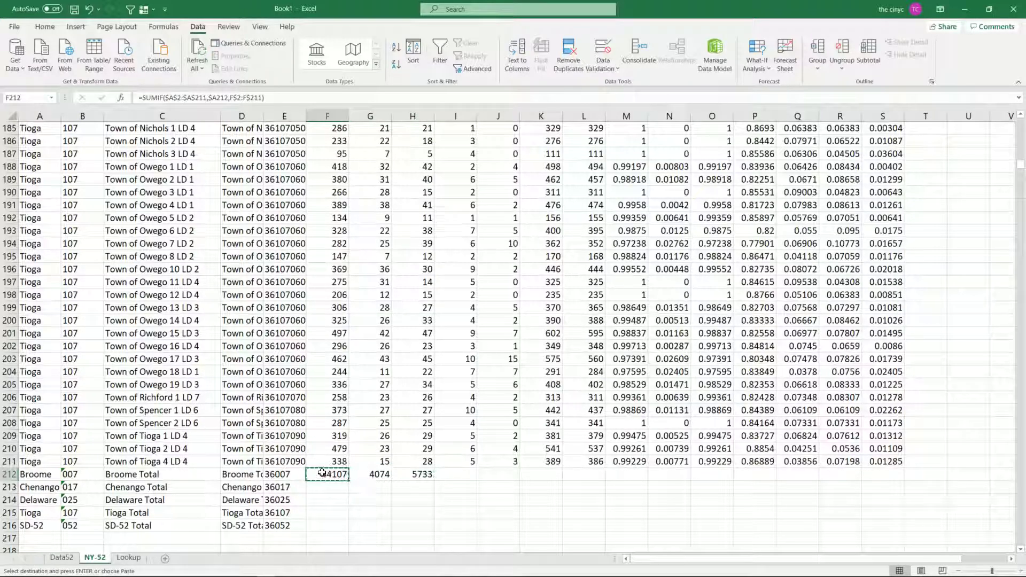
pyautogui.moveTo(422, 491); pyautogui.dragTo(502, 503)
pyautogui.hotkey('ctrl', 'v')
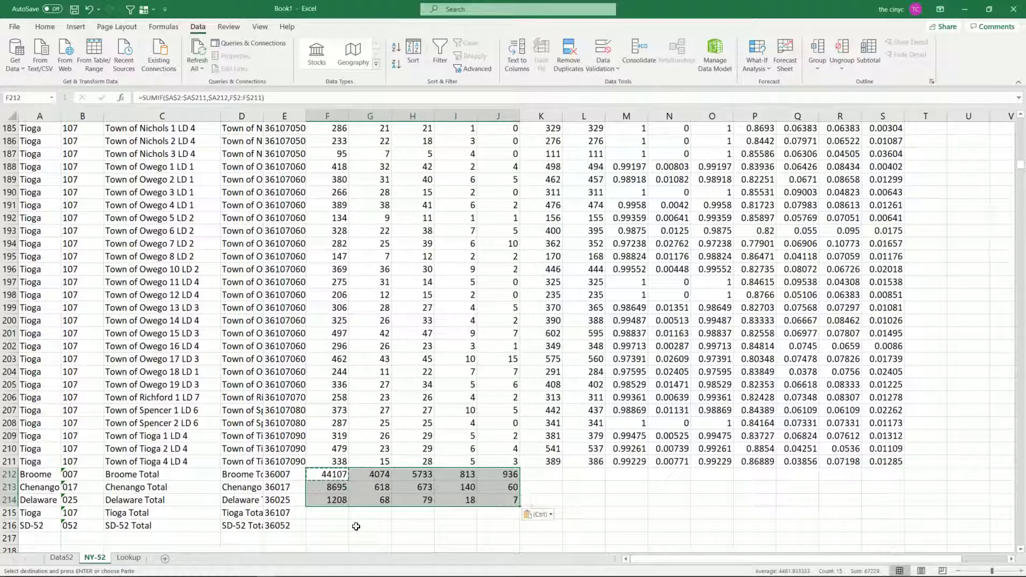
# Copy the SUMIF formula from F212 into the Tioga total row, cells F215 through J215.
pyautogui.click(336, 515)
pyautogui.hotkey('ctrl', 'v')
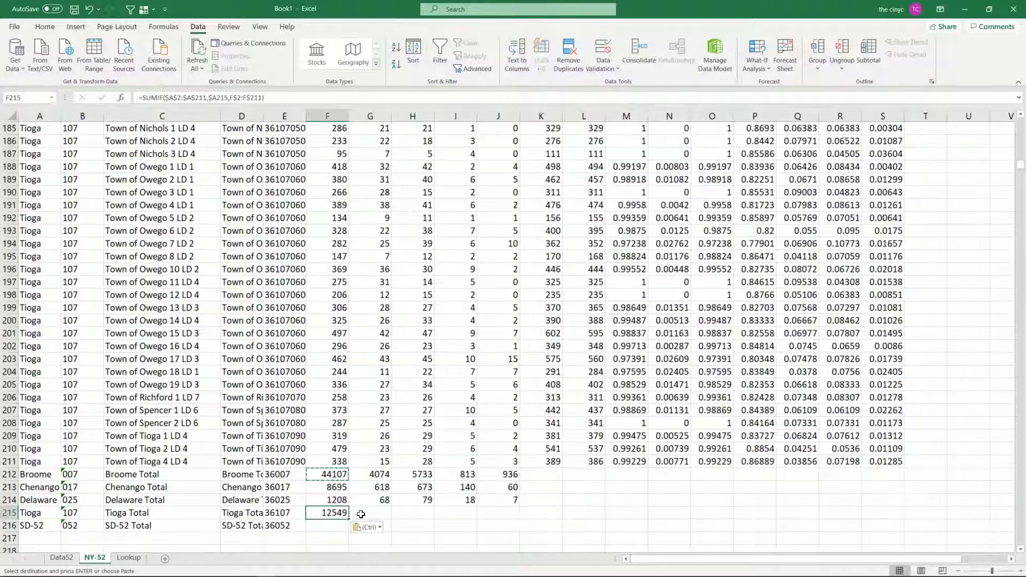
pyautogui.click(362, 513)
pyautogui.hotkey('ctrl', 'v')
pyautogui.click(414, 514)
pyautogui.hotkey('ctrl', 'v')
pyautogui.click(457, 513)
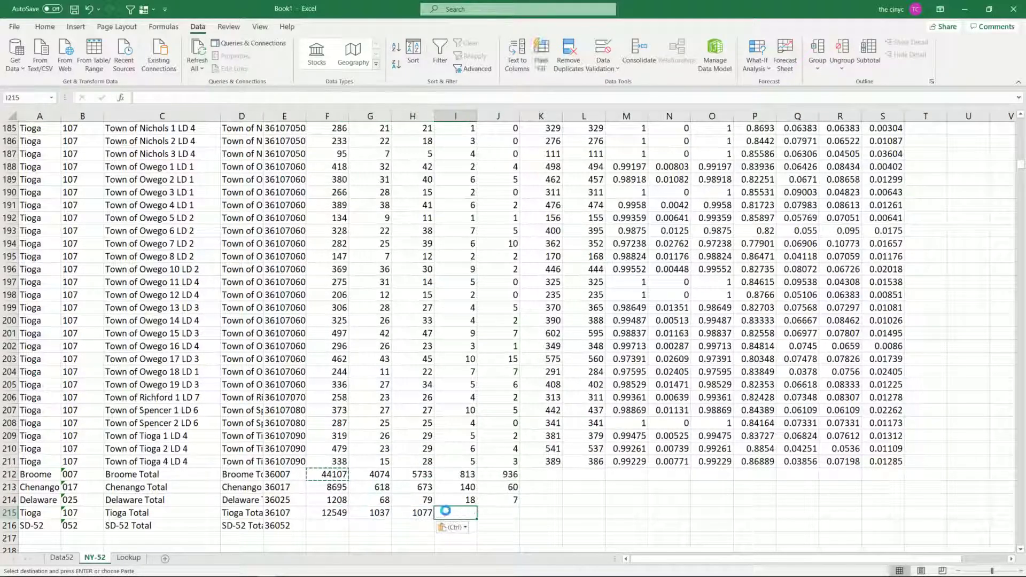
pyautogui.hotkey('ctrl', 'v')
pyautogui.click(485, 512)
pyautogui.hotkey('ctrl', 'v')
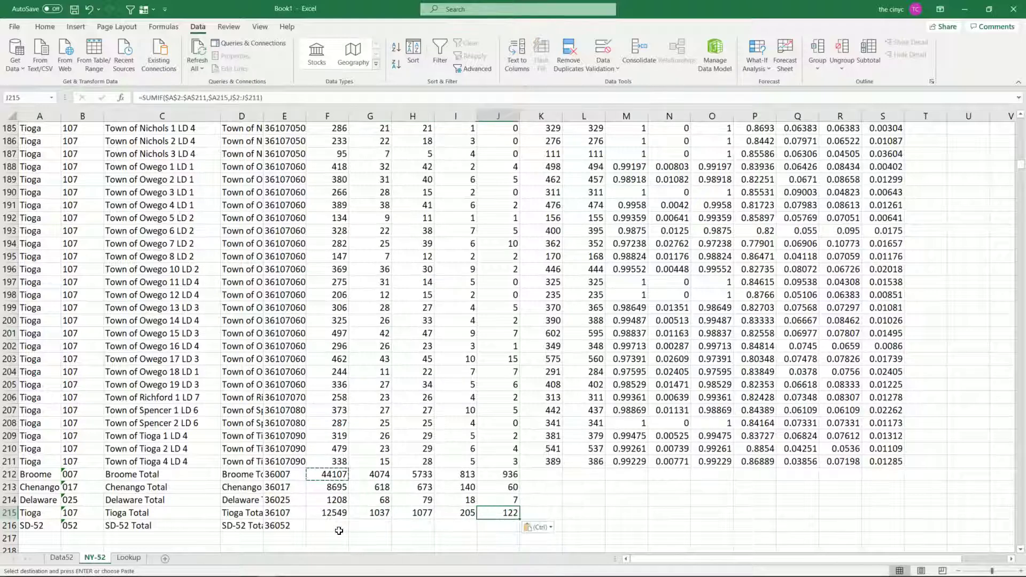
# Enter a SUM formula over F2:F211 in F216 for the SD-52 total.
pyautogui.click(329, 528)
pyautogui.write('=sum(')
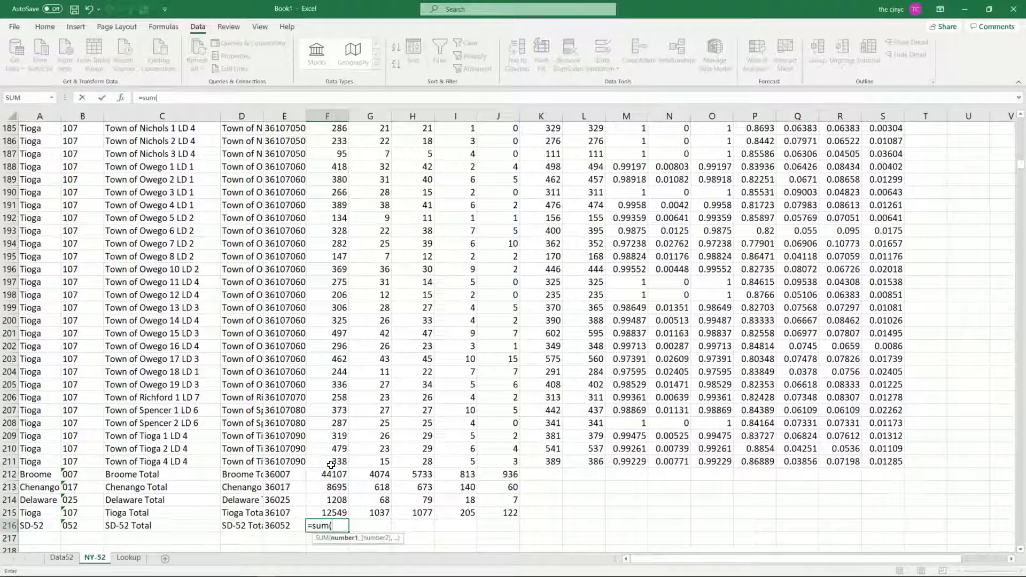
pyautogui.moveTo(331, 465); pyautogui.dragTo(336, 410)
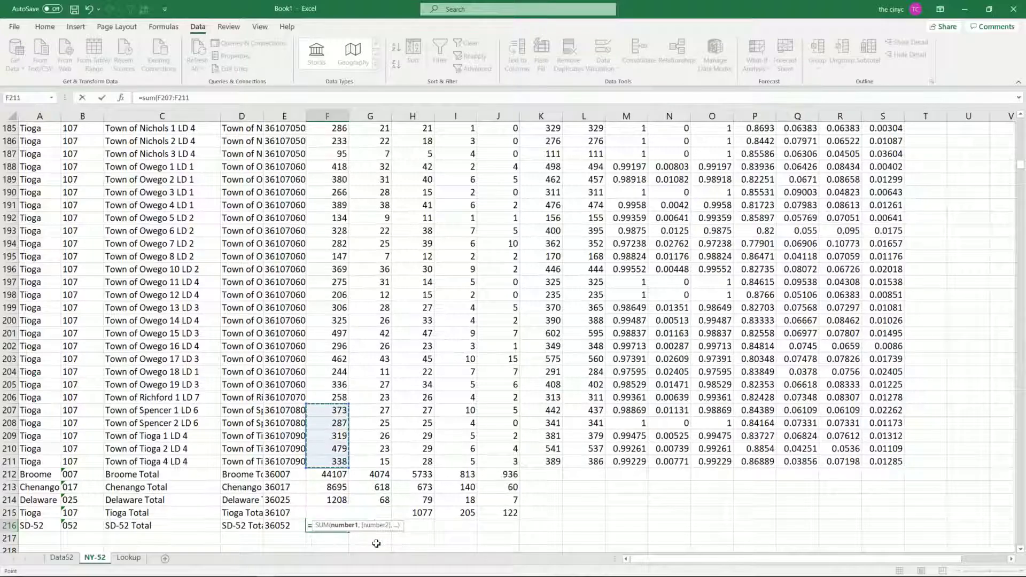
pyautogui.click(310, 525)
pyautogui.press('Right')
pyautogui.press('Right')
pyautogui.press('Right')
pyautogui.press('Right')
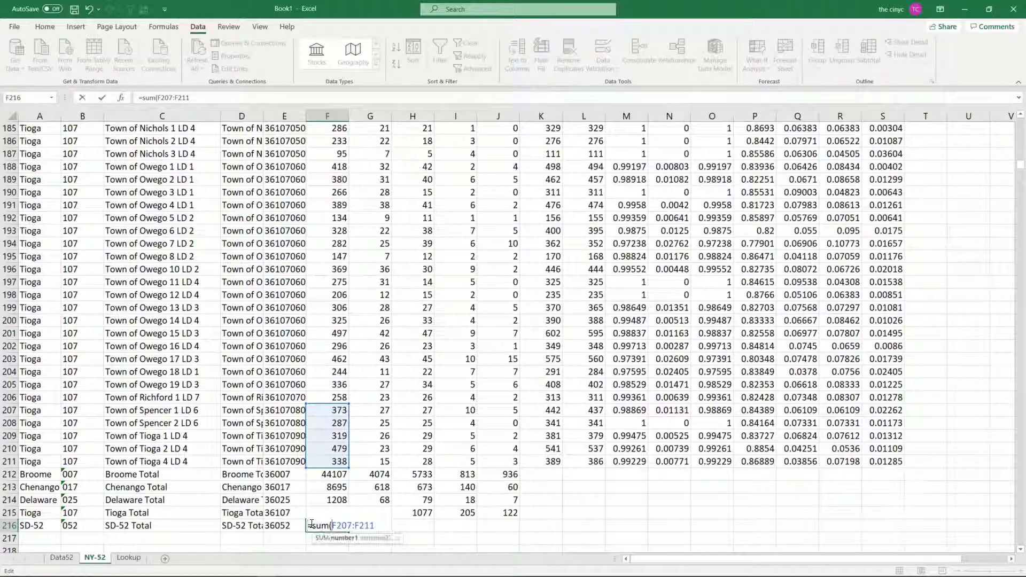
pyautogui.press('BackSpace')
pyautogui.press('BackSpace')
pyautogui.hotkey('ctrl', 'Return')
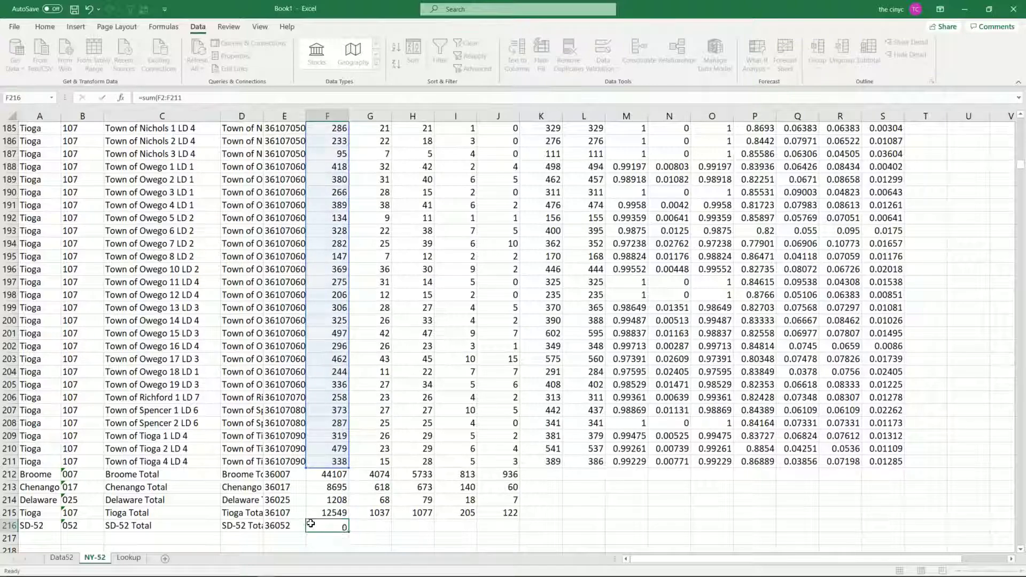
# Copy the SD-52 SUM formula from F216 into G216 through J216.
pyautogui.hotkey('ctrl', 'c')
pyautogui.press('Right')
pyautogui.hotkey('ctrl', 'v')
pyautogui.press('Right')
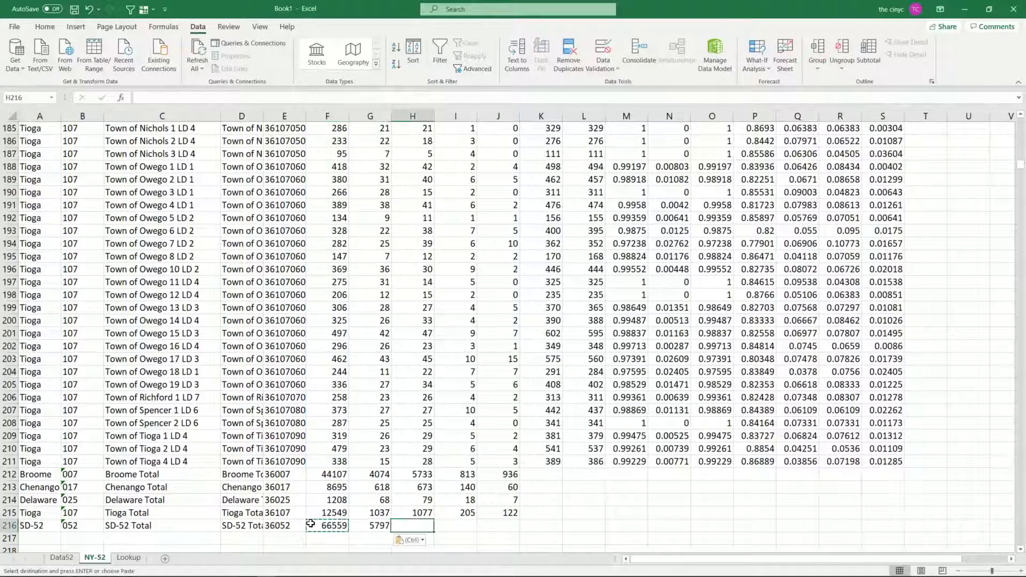
pyautogui.hotkey('ctrl', 'v')
pyautogui.press('Right')
pyautogui.hotkey('ctrl', 'v')
pyautogui.press('Right')
pyautogui.hotkey('ctrl', 'v')
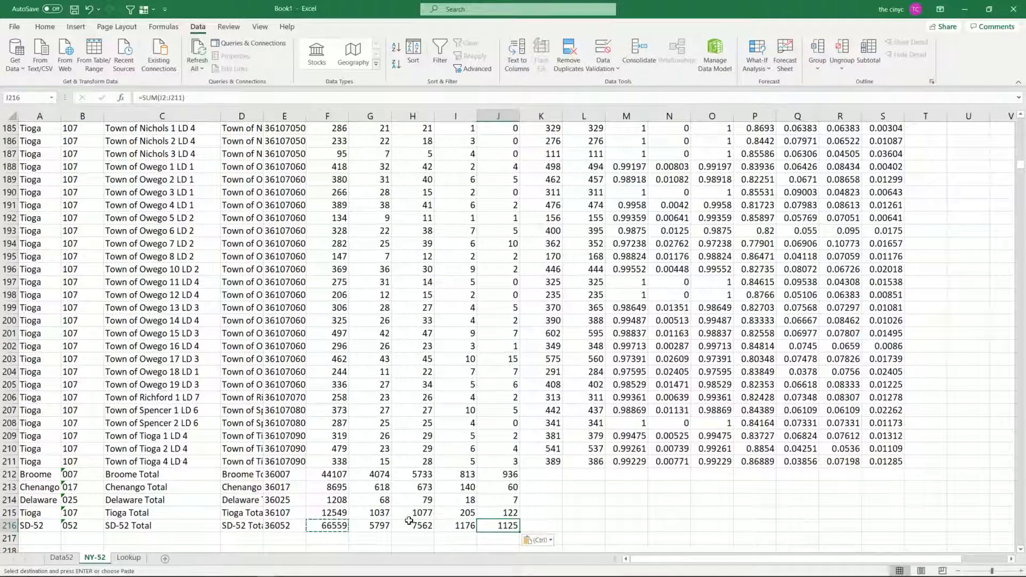
# Copy the total and share formulas in K211:S211 into each total row from 212 to 216.
pyautogui.moveTo(544, 466); pyautogui.dragTo(873, 464)
pyautogui.hotkey('ctrl', 'c')
pyautogui.press('Down')
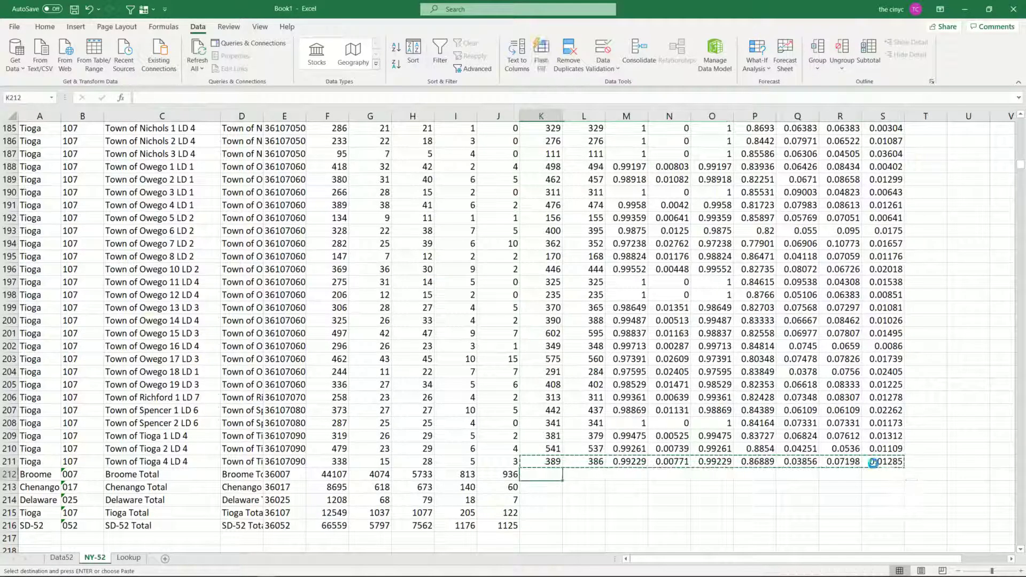
pyautogui.hotkey('ctrl', 'v')
pyautogui.press('Down')
pyautogui.hotkey('ctrl', 'v')
pyautogui.press('Down')
pyautogui.hotkey('ctrl', 'v')
pyautogui.press('Down')
pyautogui.hotkey('ctrl', 'v')
pyautogui.press('Down')
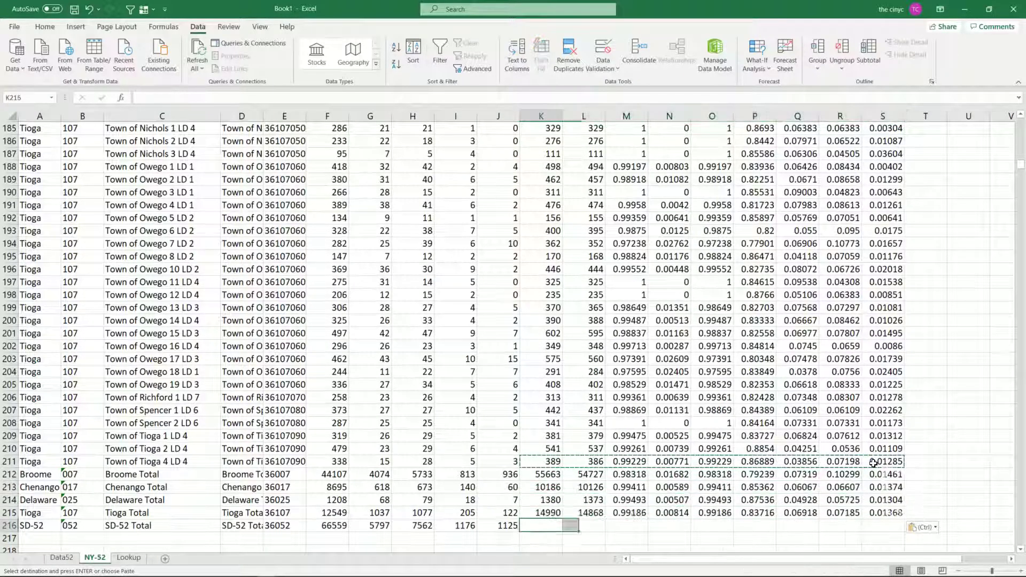
pyautogui.hotkey('ctrl', 'v')
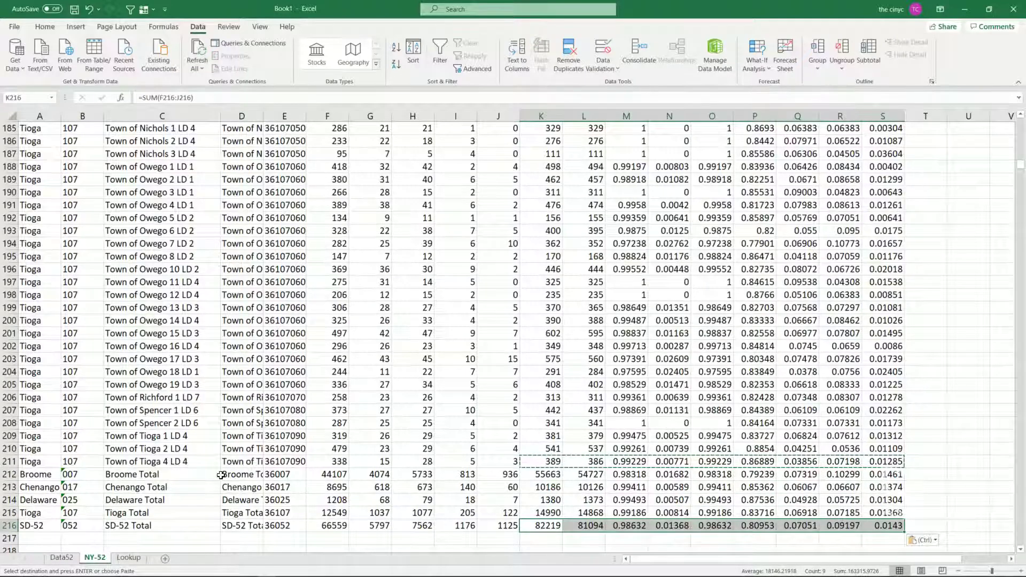
# Add row 217 with county Broome, text code 007 and precinct name "Oxford 1 & 2".
pyautogui.click(47, 537)
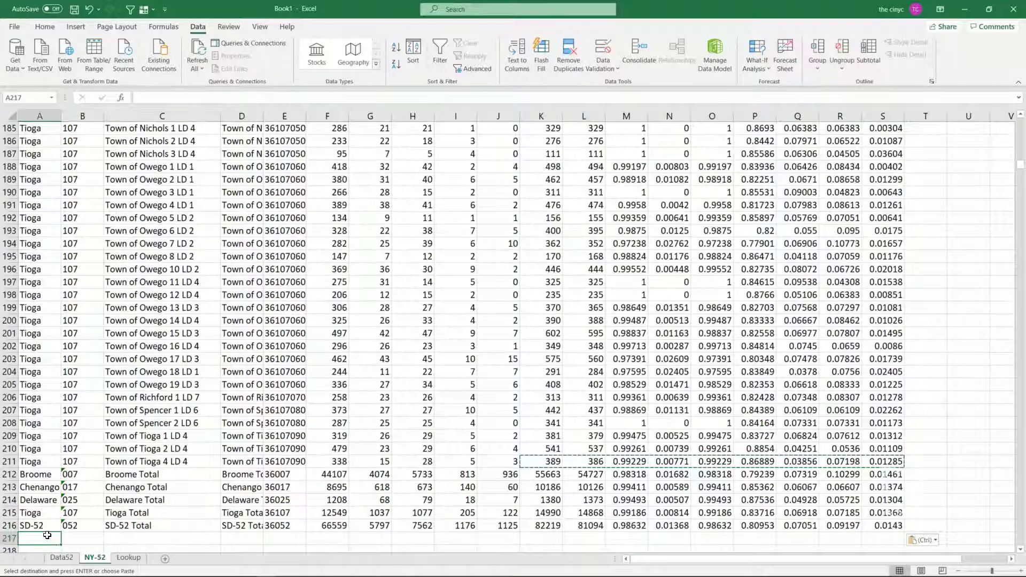
pyautogui.write('Broome')
pyautogui.press('Tab')
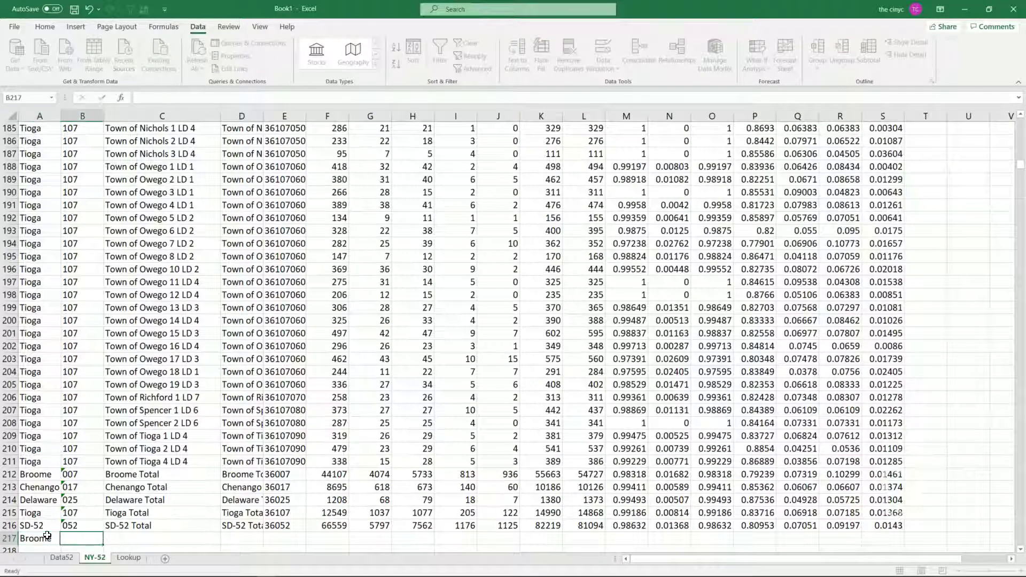
pyautogui.write("'007")
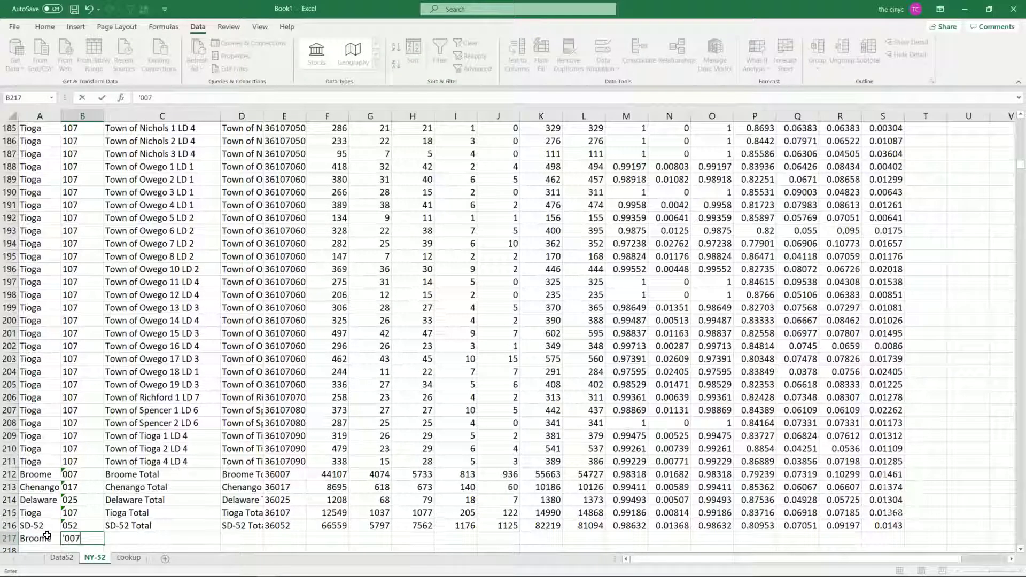
pyautogui.press('Tab')
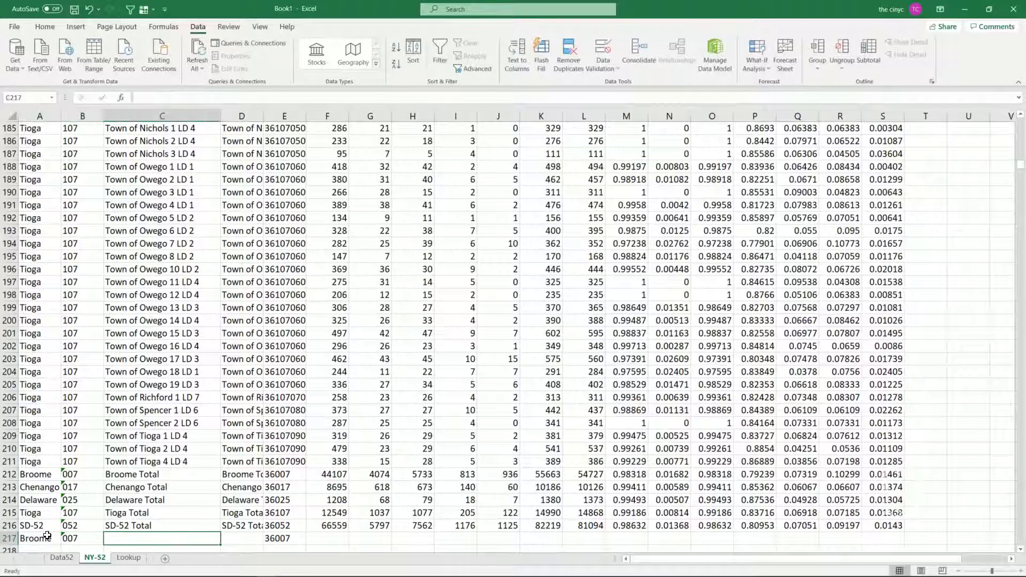
pyautogui.write('Oxford')
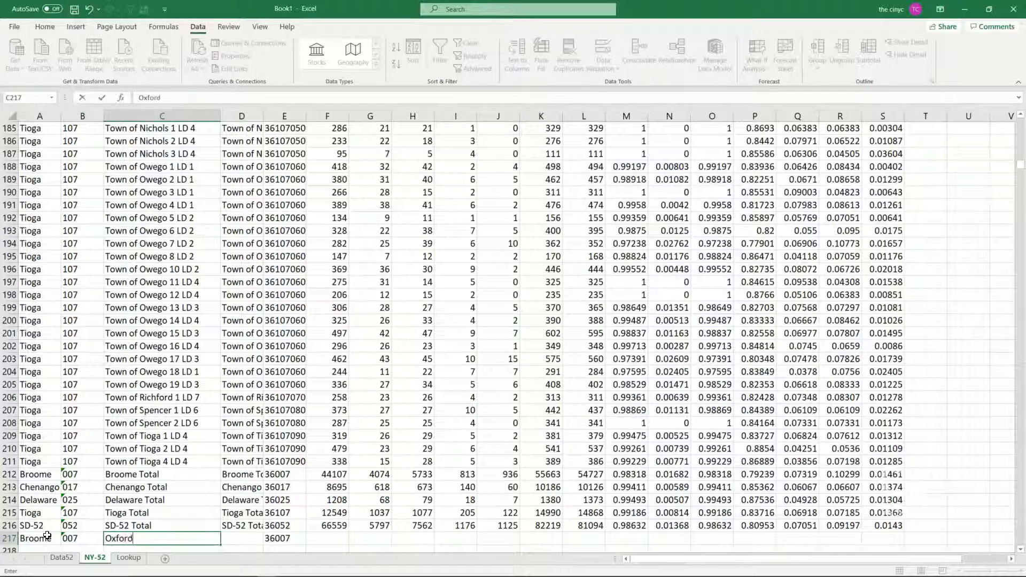
pyautogui.press('BackSpace')
pyautogui.write('d 1 & 2')
pyautogui.press('Return')
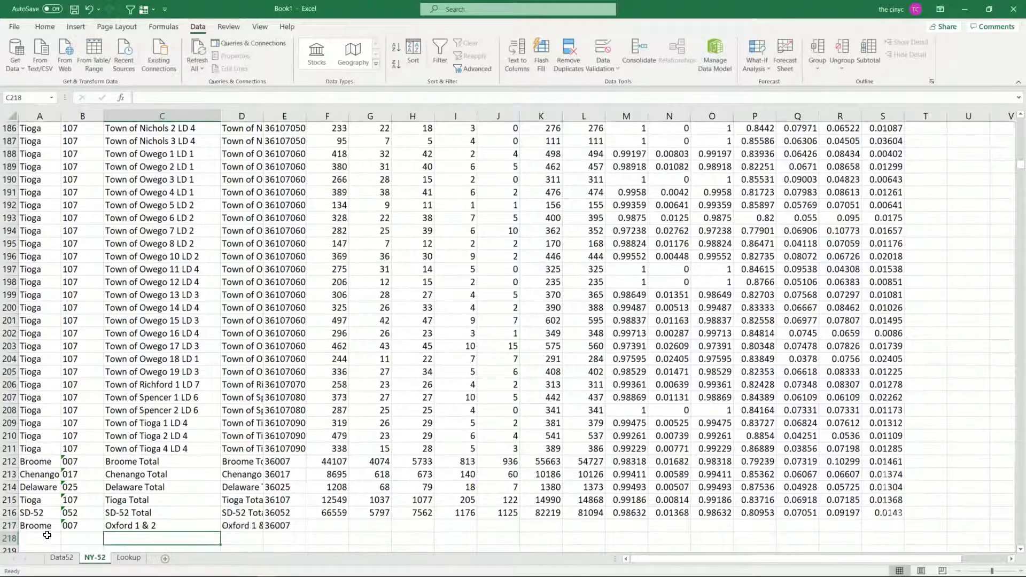
# Replace the code formula in E217 with the VLOOKUP formula copied from E211.
pyautogui.press('Up')
pyautogui.press('Right')
pyautogui.press('Right')
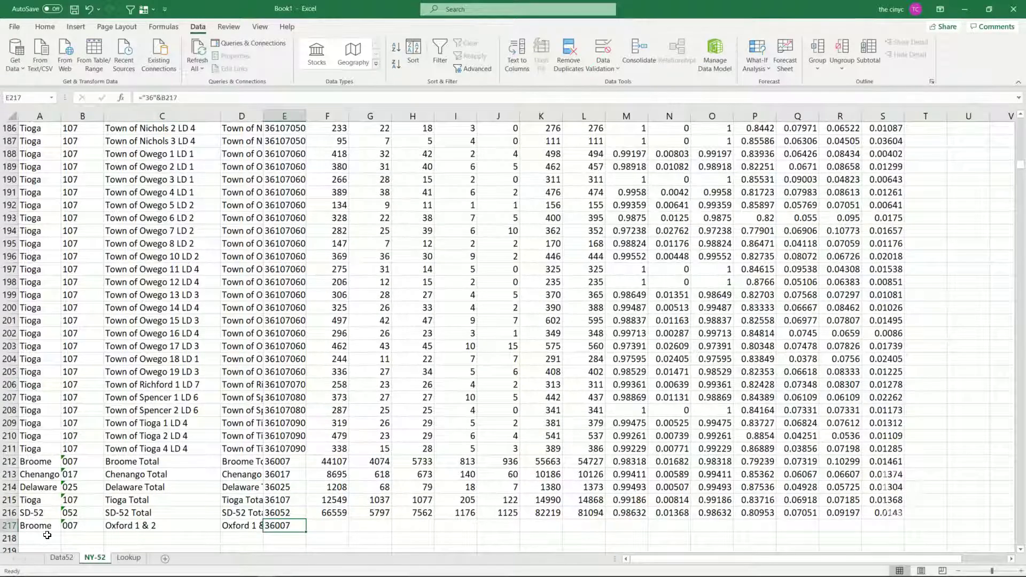
pyautogui.press('Up')
pyautogui.press('Up')
pyautogui.press('Up')
pyautogui.press('Up')
pyautogui.press('Up')
pyautogui.press('Up')
pyautogui.hotkey('ctrl', 'c')
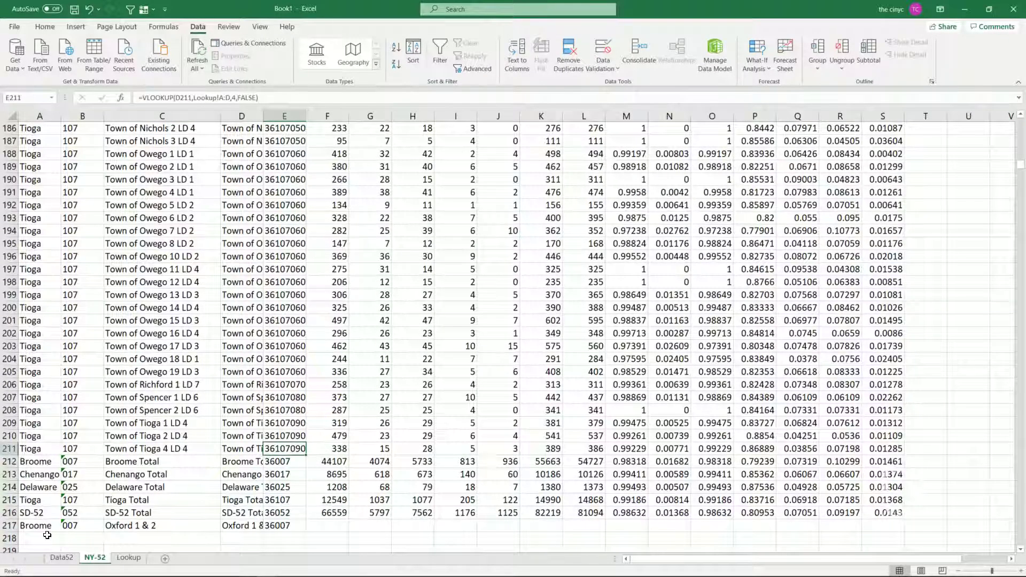
pyautogui.press('Down')
pyautogui.press('Down')
pyautogui.press('Down')
pyautogui.press('Down')
pyautogui.press('Down')
pyautogui.press('Down')
pyautogui.press('Down')
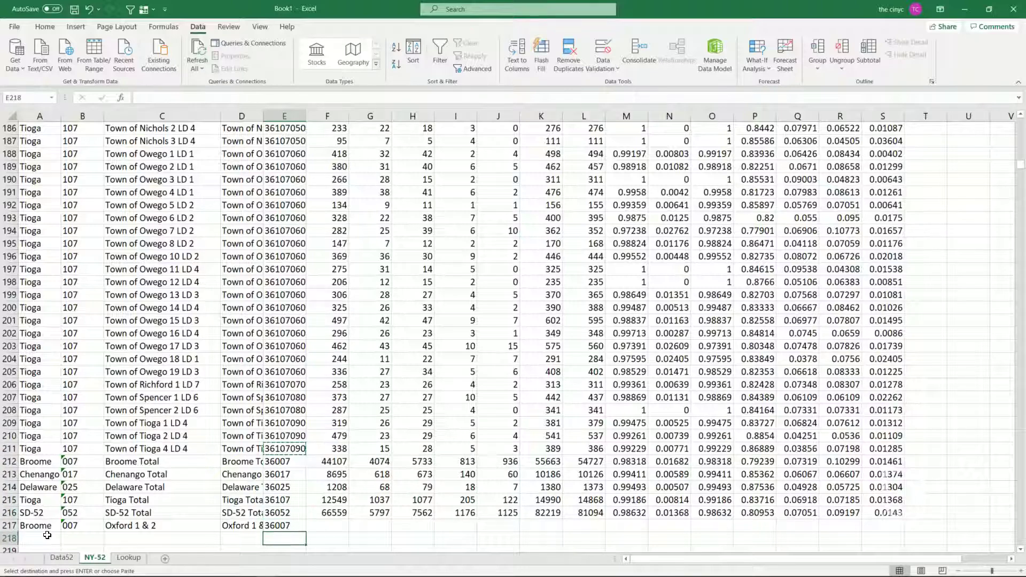
pyautogui.press('Up')
pyautogui.hotkey('ctrl', 'v')
pyautogui.press('Right')
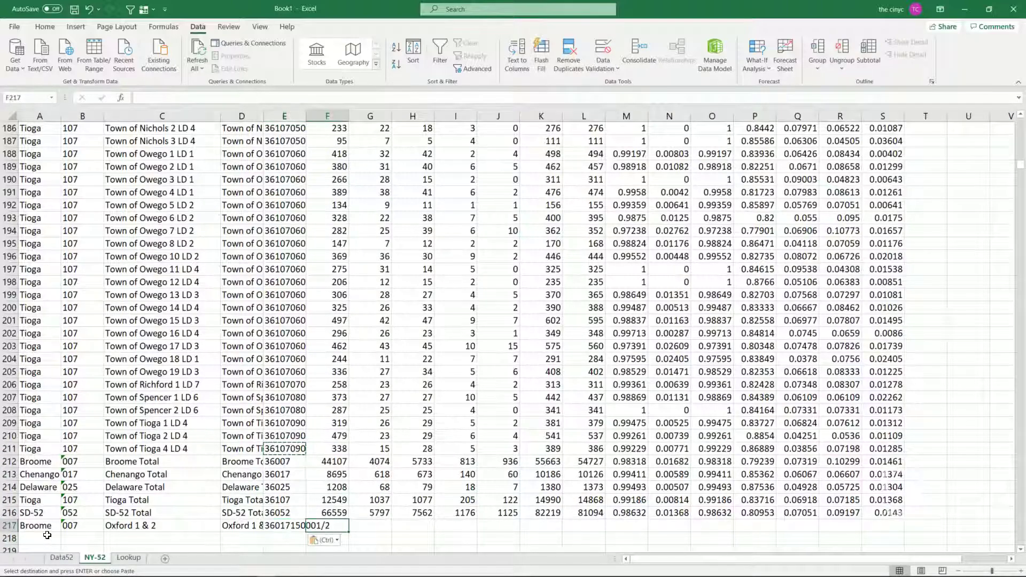
# Enter the formula =F18+F19 in F217 to add the Oxford 1 and Oxford 2 votes.
pyautogui.write('=')
pyautogui.press('Up')
pyautogui.press('Up')
pyautogui.press('Up')
pyautogui.press('Up')
pyautogui.press('Up')
pyautogui.press('Up')
pyautogui.press('Up')
pyautogui.press('Up')
pyautogui.press('Up')
pyautogui.press('Up')
pyautogui.press('Up')
pyautogui.press('Up')
pyautogui.press('Up')
pyautogui.press('Up')
pyautogui.press('Up')
pyautogui.press('Up')
pyautogui.press('Up')
pyautogui.press('Up')
pyautogui.press('Up')
pyautogui.press('Up')
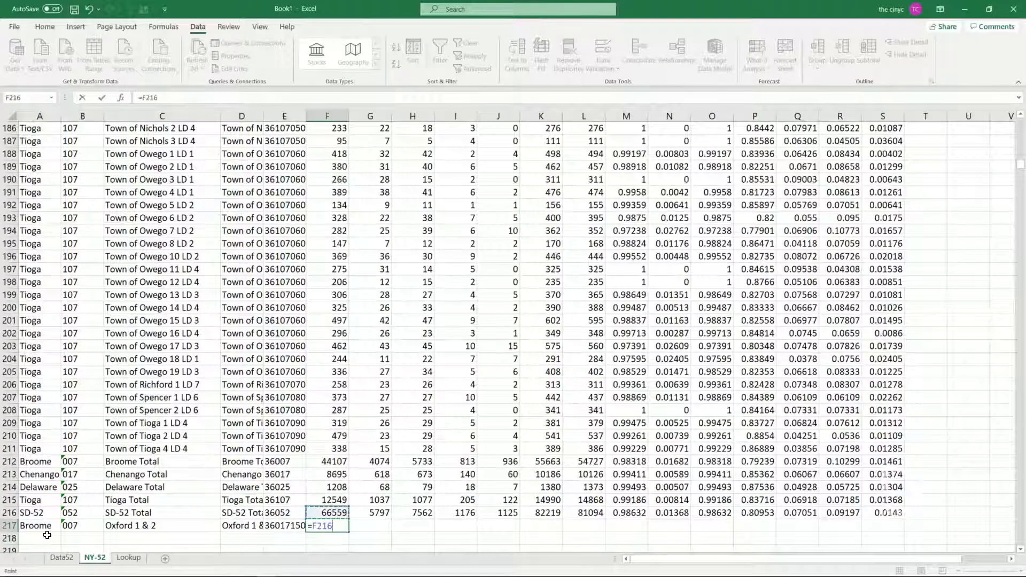
pyautogui.press('Up')
pyautogui.press('Up')
pyautogui.press('Up')
pyautogui.press('Up')
pyautogui.press('Up')
pyautogui.press('Up')
pyautogui.press('Up')
pyautogui.press('Up')
pyautogui.press('Up')
pyautogui.press('Up')
pyautogui.press('Up')
pyautogui.press('Up')
pyautogui.press('Up')
pyautogui.press('Up')
pyautogui.press('Up')
pyautogui.press('Up')
pyautogui.press('Up')
pyautogui.press('Up')
pyautogui.press('Up')
pyautogui.press('Up')
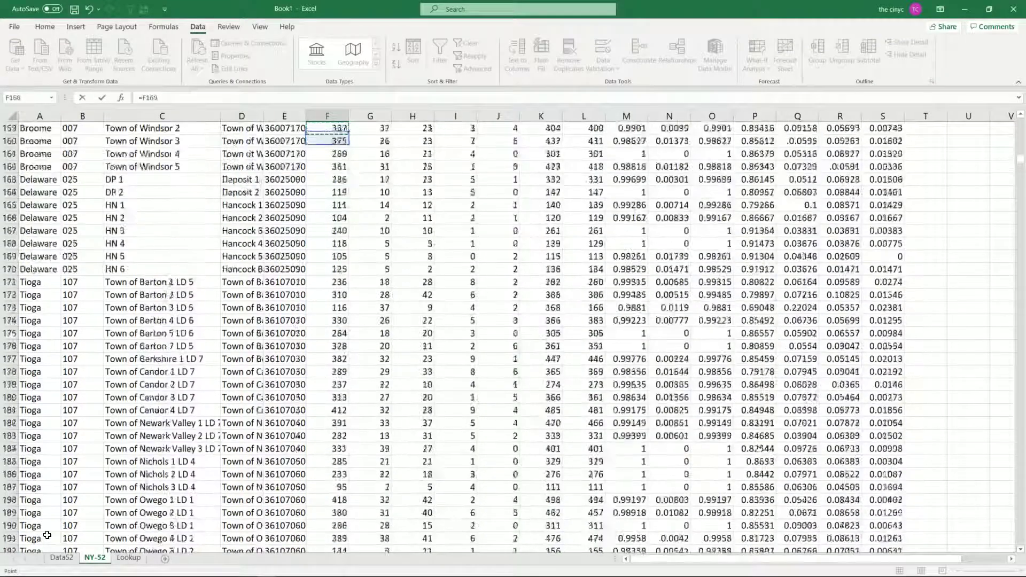
pyautogui.press('Up')
pyautogui.press('Up')
pyautogui.press('Up')
pyautogui.press('Up')
pyautogui.press('Up')
pyautogui.press('Up')
pyautogui.press('Up')
pyautogui.press('Up')
pyautogui.press('Up')
pyautogui.press('Up')
pyautogui.press('Up')
pyautogui.press('Up')
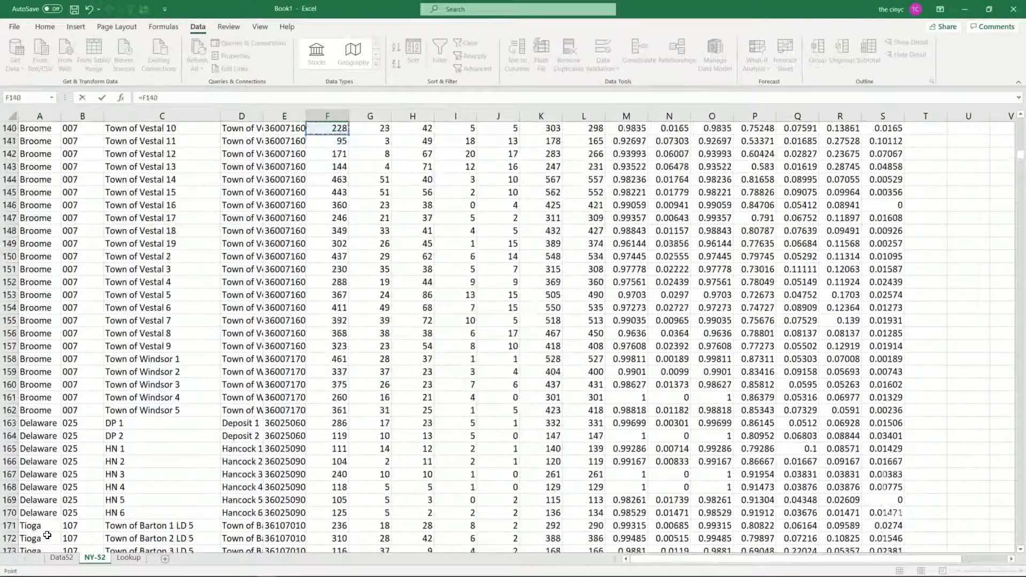
pyautogui.press('Down')
pyautogui.press('Down')
pyautogui.press('Down')
pyautogui.press('Down')
pyautogui.press('Down')
pyautogui.press('Down')
pyautogui.press('Down')
pyautogui.press('Down')
pyautogui.press('Down')
pyautogui.press('Down')
pyautogui.press('Down')
pyautogui.press('Down')
pyautogui.press('Down')
pyautogui.press('Down')
pyautogui.press('Down')
pyautogui.press('Down')
pyautogui.press('Down')
pyautogui.press('Down')
pyautogui.press('Down')
pyautogui.press('Down')
pyautogui.press('Down')
pyautogui.press('Down')
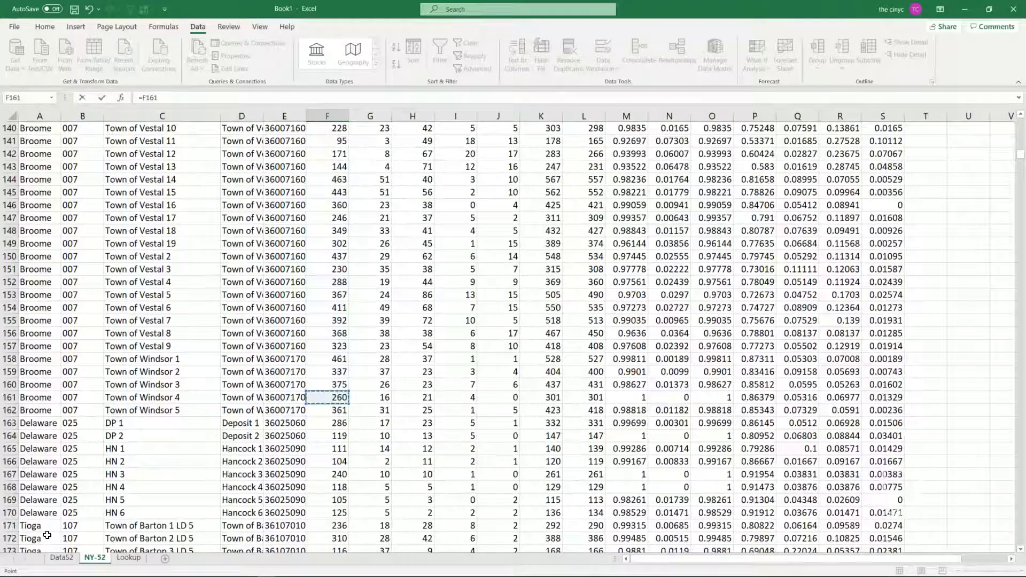
pyautogui.press('Up')
pyautogui.press('Up')
pyautogui.press('Up')
pyautogui.press('Up')
pyautogui.press('Up')
pyautogui.press('Up')
pyautogui.press('Up')
pyautogui.press('Up')
pyautogui.press('Up')
pyautogui.press('Up')
pyautogui.press('Up')
pyautogui.press('Up')
pyautogui.press('Up')
pyautogui.press('Up')
pyautogui.press('Up')
pyautogui.press('Up')
pyautogui.press('Up')
pyautogui.press('Up')
pyautogui.press('Up')
pyautogui.press('Up')
pyautogui.press('Up')
pyautogui.press('Up')
pyautogui.press('Up')
pyautogui.press('Up')
pyautogui.press('Up')
pyautogui.press('Up')
pyautogui.press('Up')
pyautogui.press('Up')
pyautogui.press('Up')
pyautogui.press('Up')
pyautogui.press('Up')
pyautogui.press('Up')
pyautogui.press('Up')
pyautogui.press('Up')
pyautogui.press('Up')
pyautogui.press('Up')
pyautogui.press('Up')
pyautogui.press('Up')
pyautogui.press('Up')
pyautogui.press('Up')
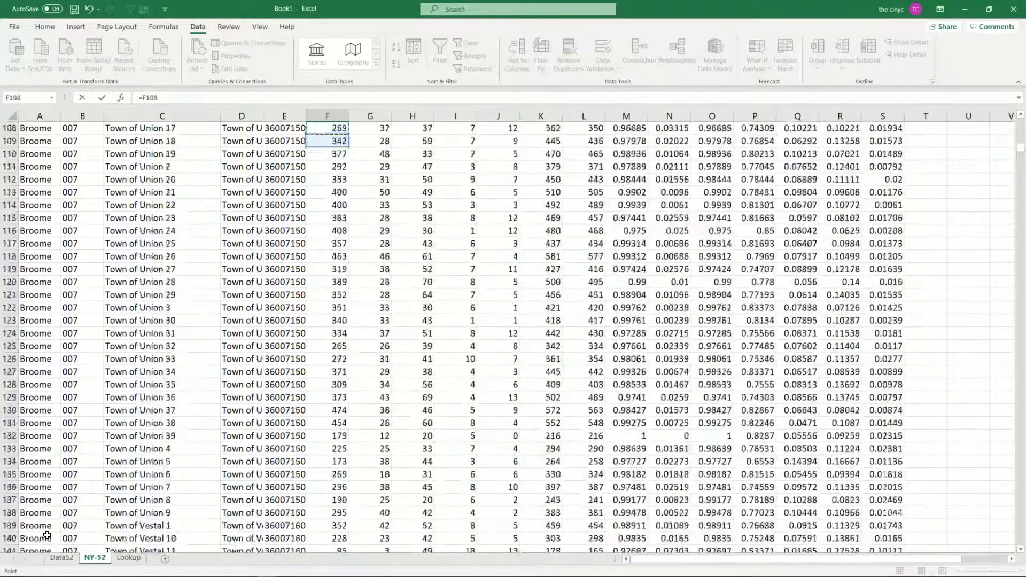
pyautogui.hotkey('ctrl', 'Up')
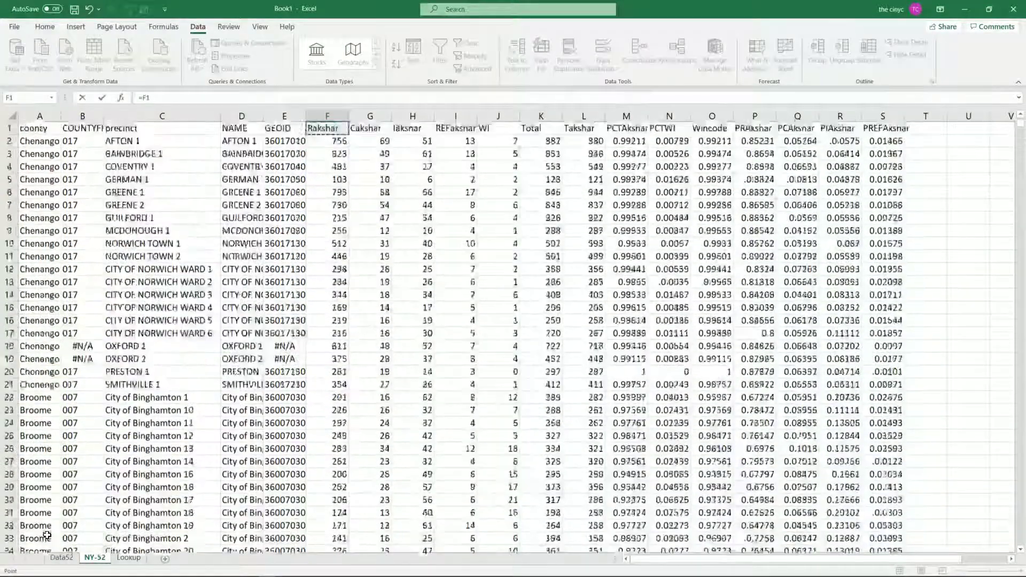
pyautogui.press('Down')
pyautogui.press('Down')
pyautogui.press('Down')
pyautogui.press('Down')
pyautogui.press('Down')
pyautogui.press('Down')
pyautogui.press('Down')
pyautogui.press('Down')
pyautogui.press('Down')
pyautogui.press('Down')
pyautogui.press('Down')
pyautogui.press('Down')
pyautogui.press('Down')
pyautogui.press('Down')
pyautogui.press('Down')
pyautogui.press('Down')
pyautogui.press('Down')
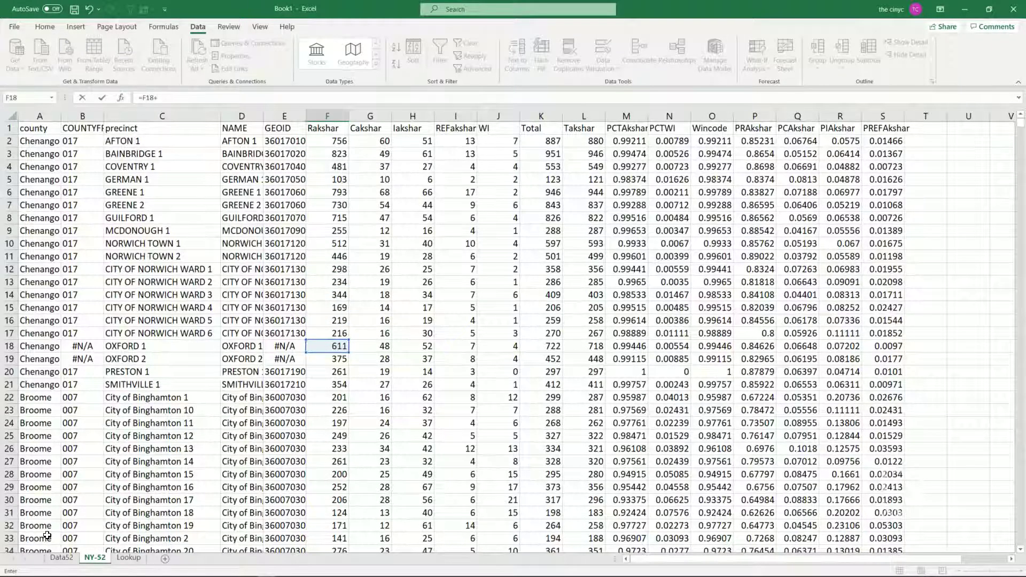
pyautogui.write('F19')
pyautogui.hotkey('ctrl', 'Return')
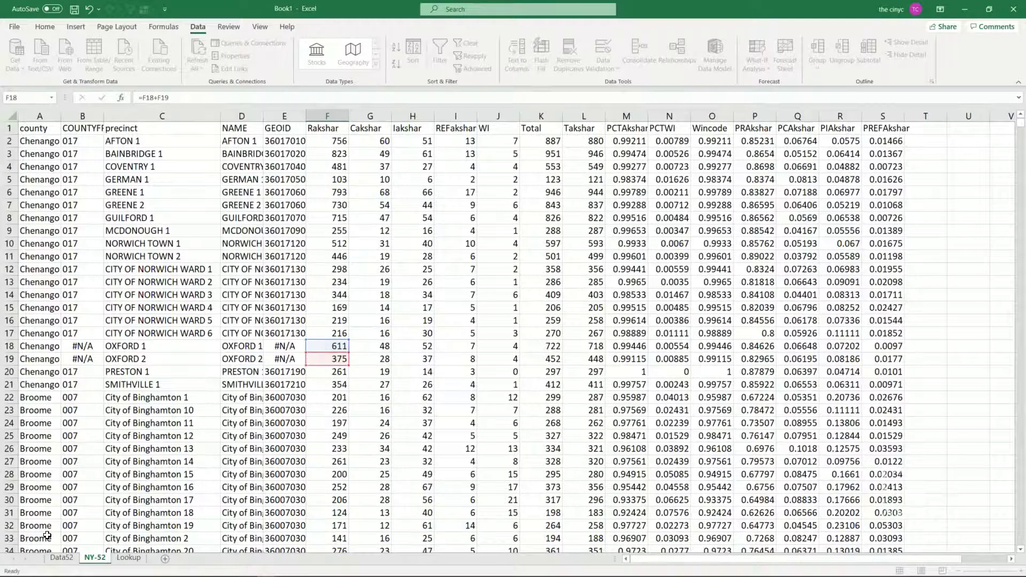
# Copy the Oxford addition formula from F217 into G217 through K217.
pyautogui.hotkey('ctrl', 'c')
pyautogui.press('Right')
pyautogui.hotkey('ctrl', 'v')
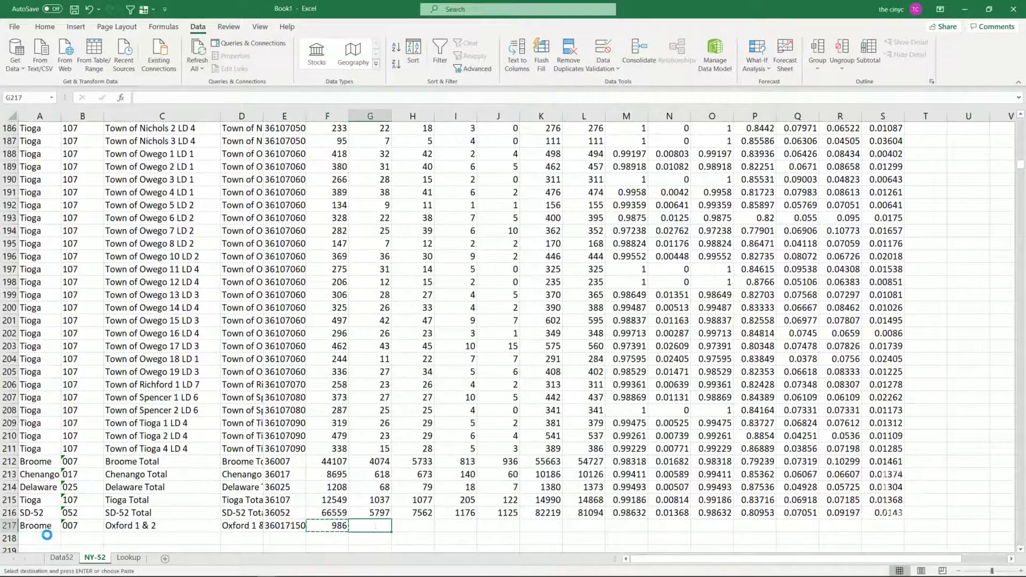
pyautogui.press('Right')
pyautogui.hotkey('ctrl', 'v')
pyautogui.press('Right')
pyautogui.hotkey('ctrl', 'v')
pyautogui.press('Right')
pyautogui.hotkey('ctrl', 'v')
pyautogui.press('Right')
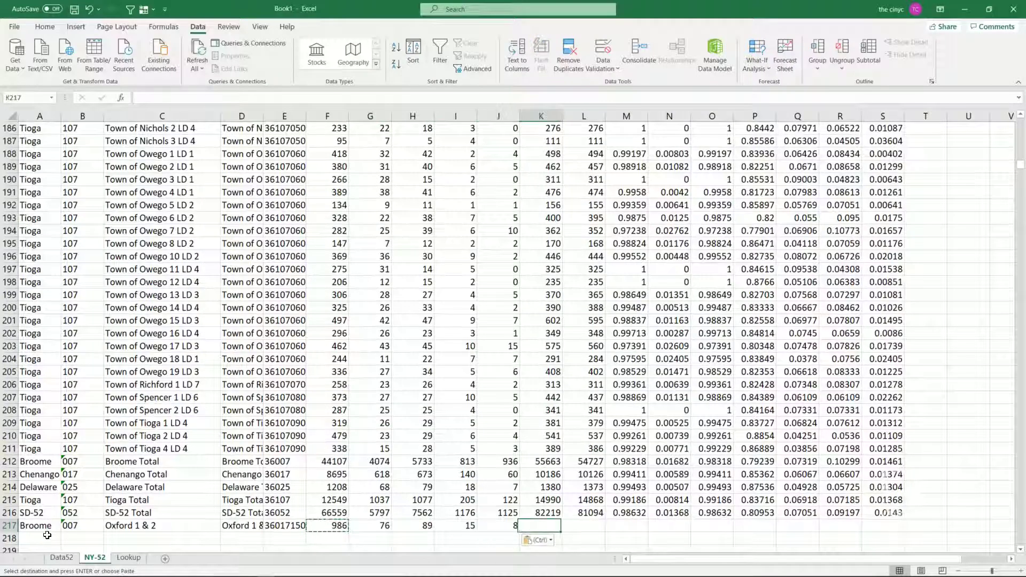
pyautogui.hotkey('ctrl', 'v')
pyautogui.press('Right')
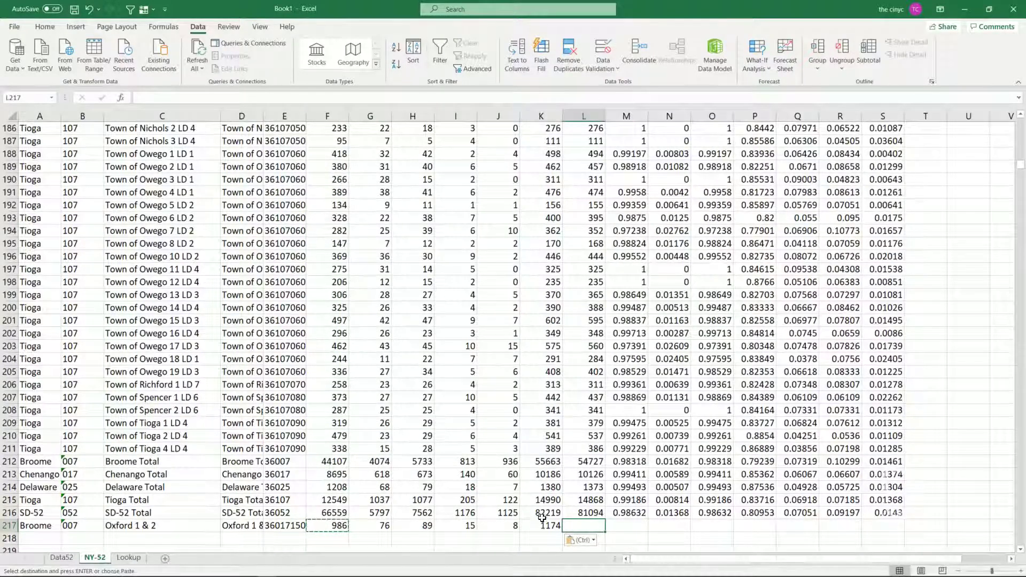
# Copy the total and share formulas in K216:S216 into the Oxford 1 & 2 row, starting at K217.
pyautogui.moveTo(541, 517); pyautogui.dragTo(871, 517)
pyautogui.hotkey('ctrl', 'c')
pyautogui.press('Down')
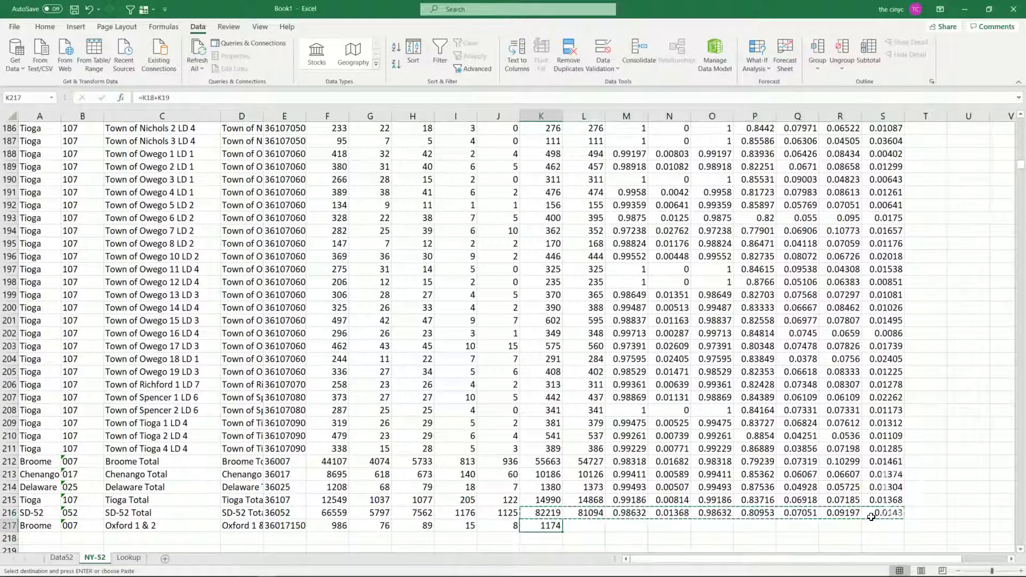
pyautogui.hotkey('ctrl', 'v')
pyautogui.press('Up')
pyautogui.hotkey('ctrl', 'shift', 'Right')
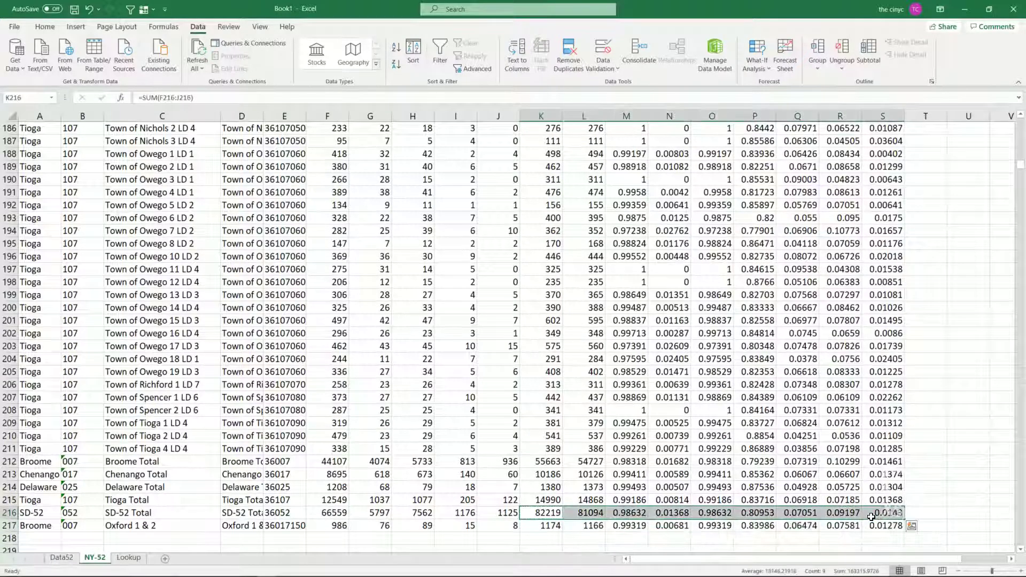
pyautogui.hotkey('ctrl', 'shift', 'Up')
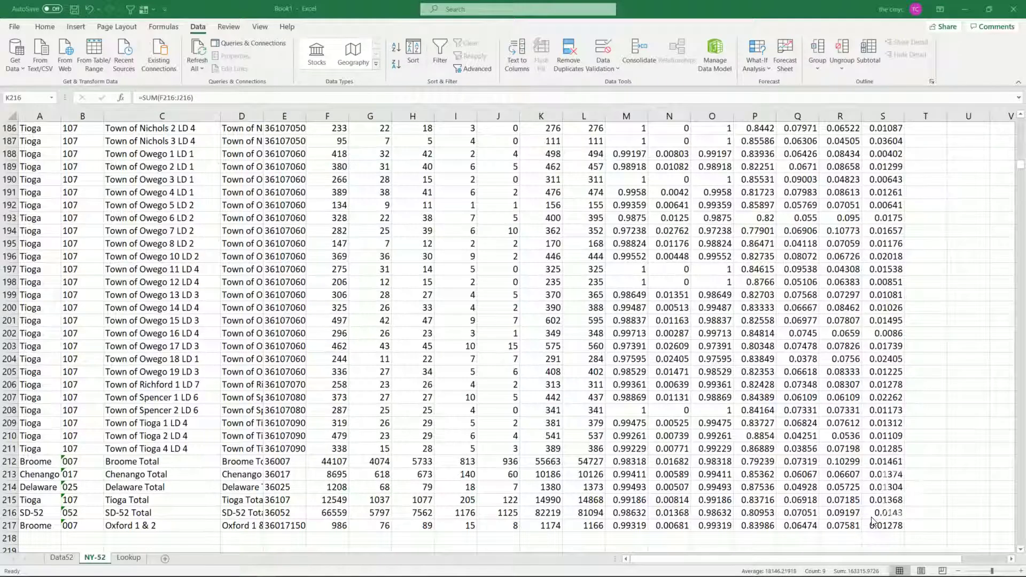
# Switch to the 2018NYSenate workbook and check Broome County's REP, CON, IND and REF votes on the 52nd SD sheet against the Broome Total row.
pyautogui.hotkey('alt', 'Tab')
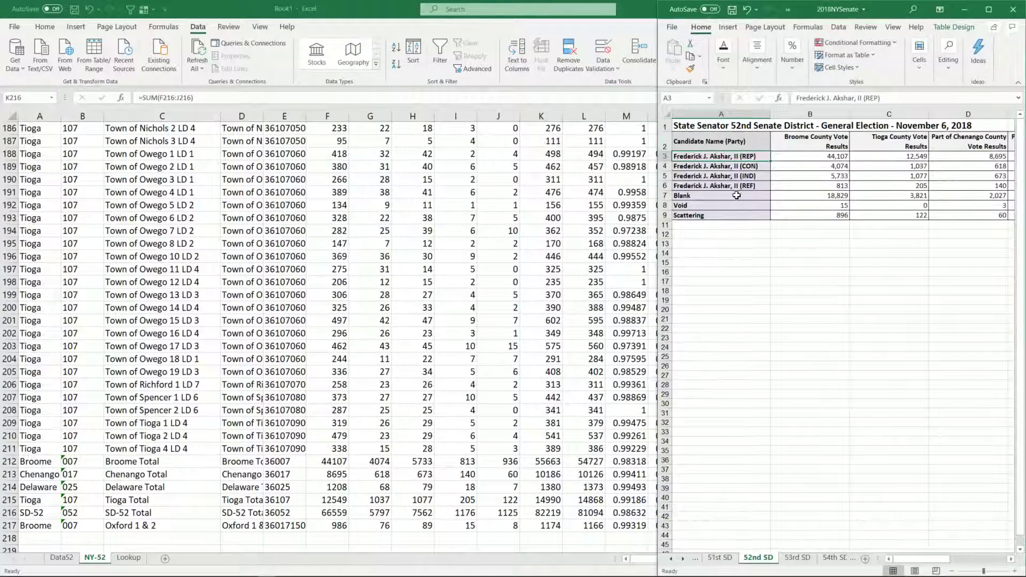
pyautogui.click(813, 160)
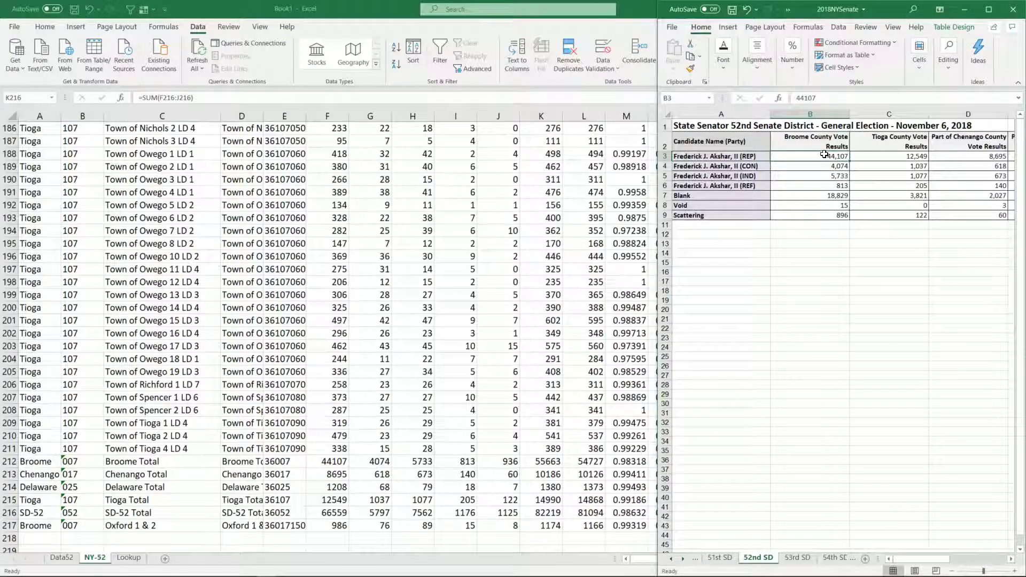
pyautogui.press('Down')
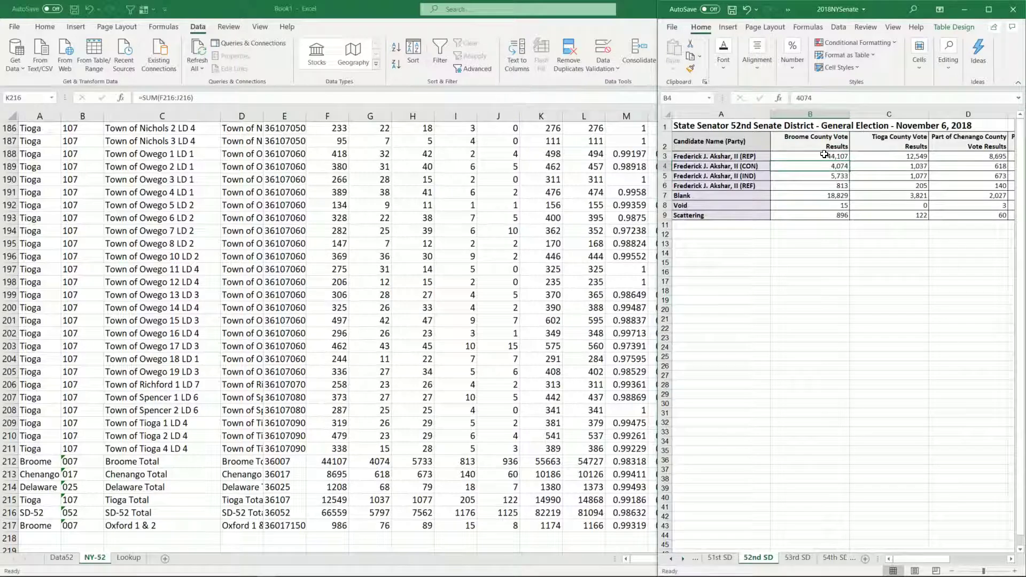
pyautogui.press('Down')
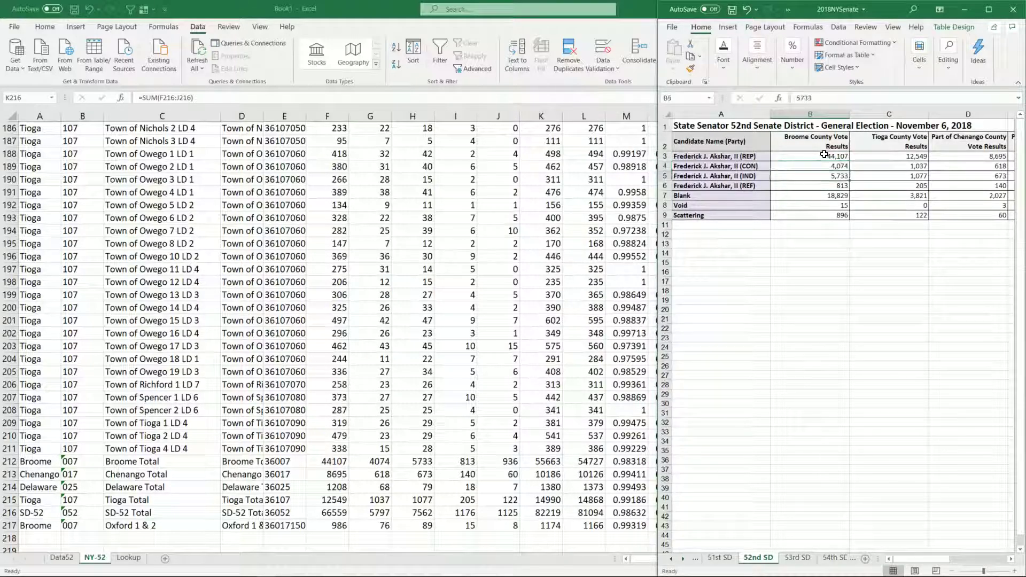
pyautogui.press('Down')
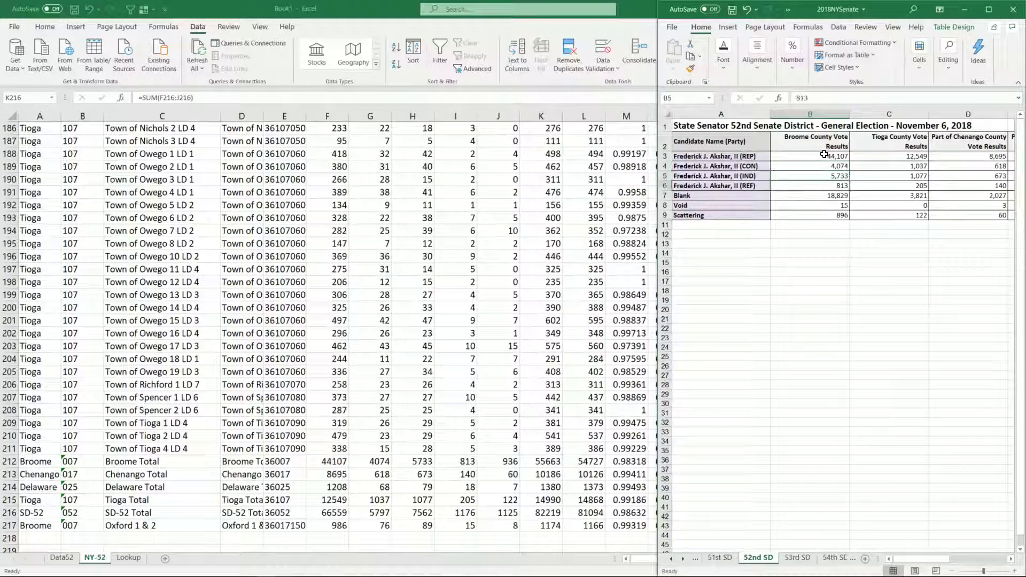
# Check Broome County's Scattering votes on the 52nd SD sheet against the write-in figure in the Broome Total row.
pyautogui.press('Down')
pyautogui.press('Down')
pyautogui.press('Down')
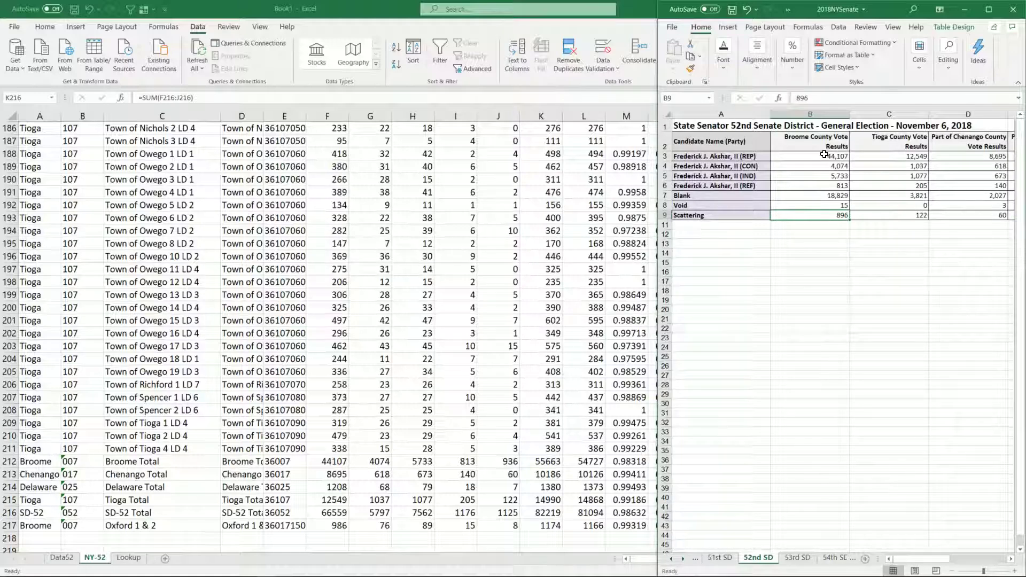
pyautogui.press('Up')
pyautogui.press('Up')
pyautogui.press('Up')
pyautogui.press('Up')
pyautogui.press('Up')
pyautogui.press('Up')
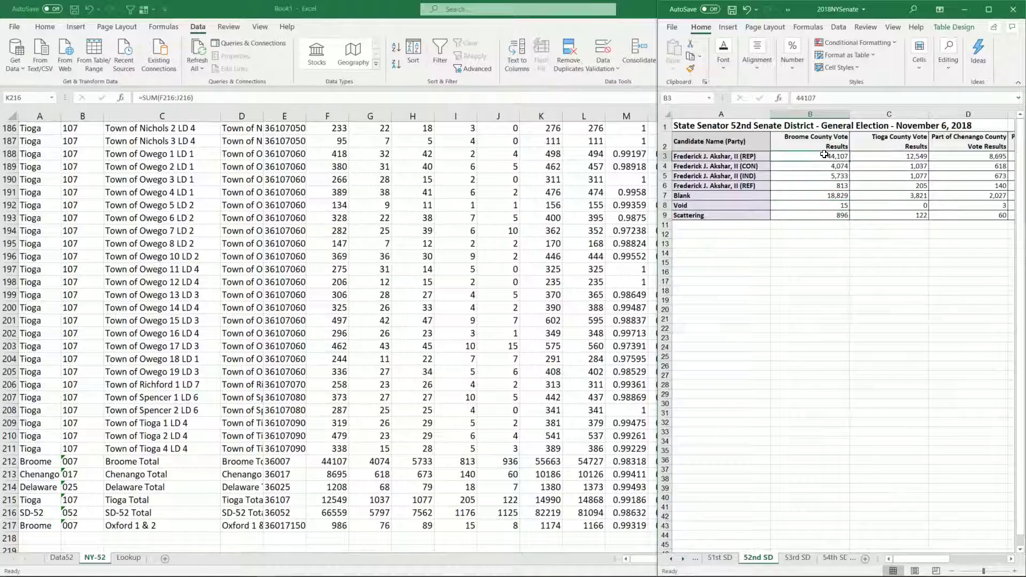
# Compare Tioga County's REP, CON, IND, REF and Scattering votes with the Tioga Total row.
pyautogui.press('Right')
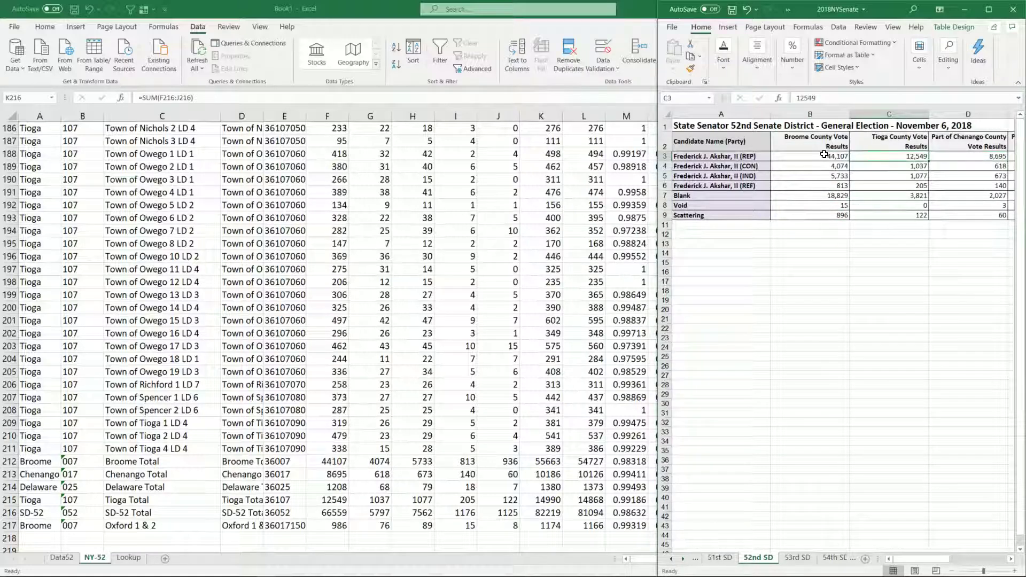
pyautogui.press('Down')
pyautogui.press('Down')
pyautogui.press('Down')
pyautogui.press('Down')
pyautogui.press('Down')
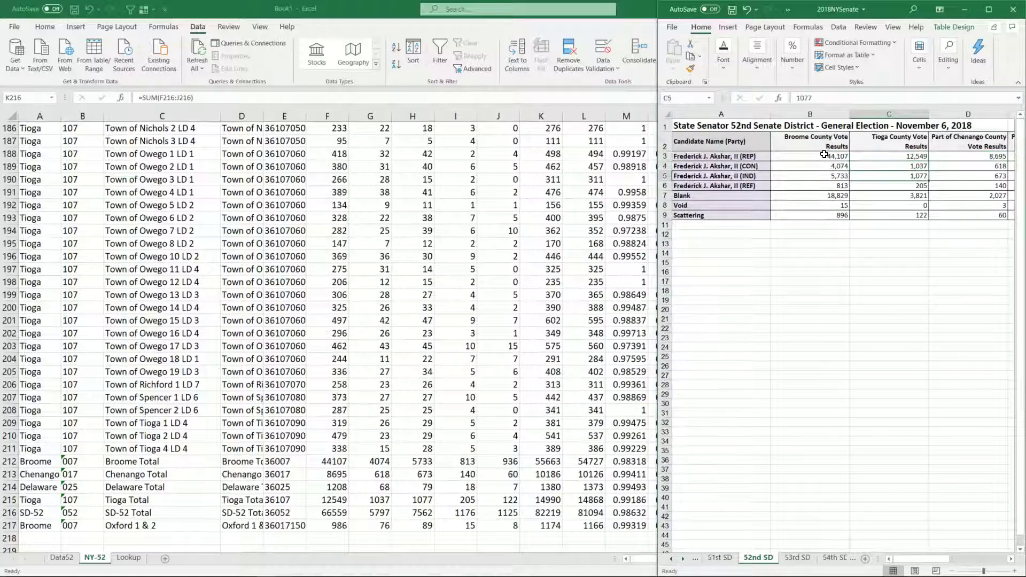
pyautogui.press('Down')
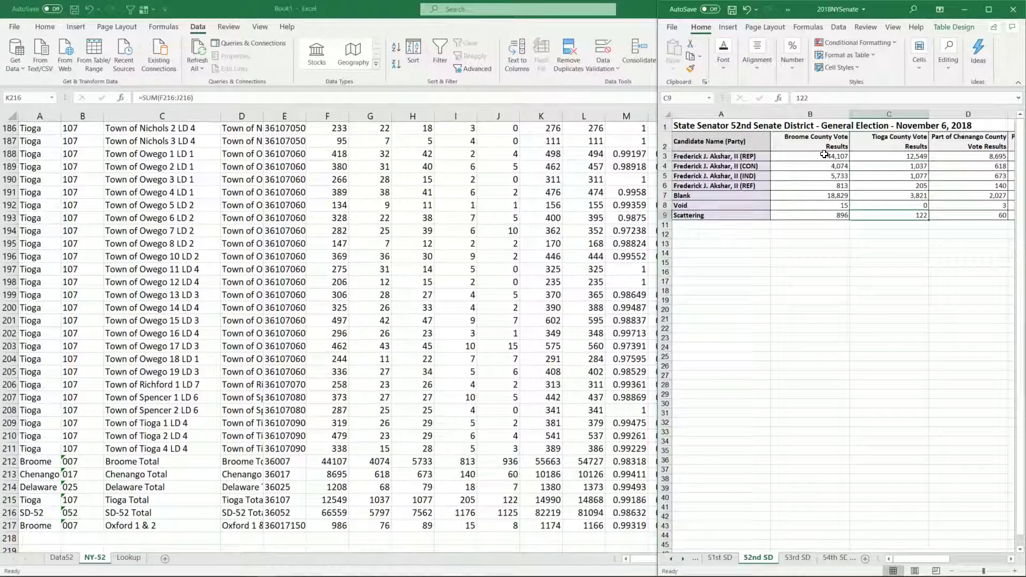
# Compare the Chenango County vote results, from Scattering up through the party lines, with the Chenango Total row.
pyautogui.press('Right')
pyautogui.hscroll(3, 824, 154)
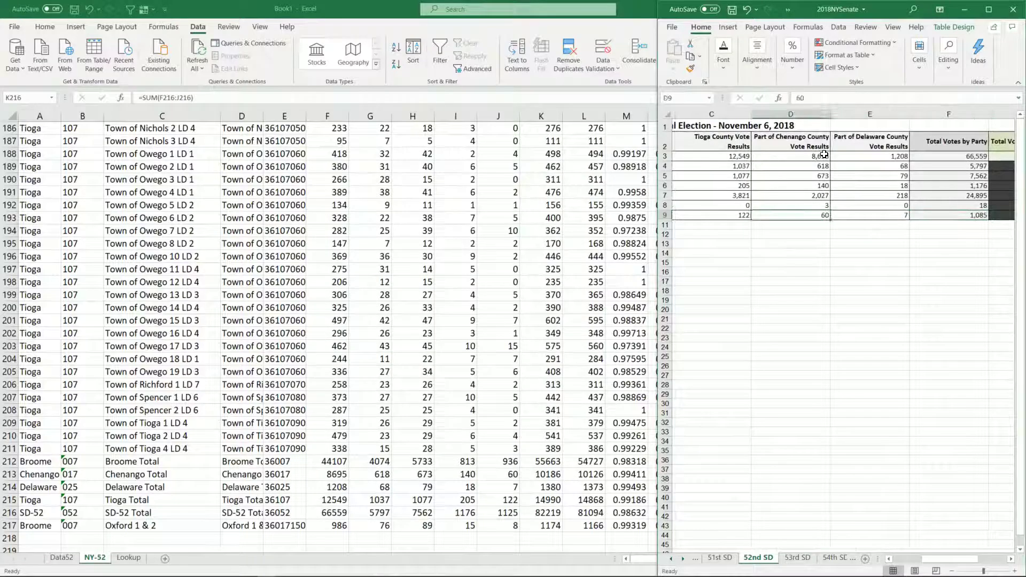
pyautogui.press('Up')
pyautogui.press('Up')
pyautogui.press('Up')
pyautogui.press('Up')
pyautogui.press('Up')
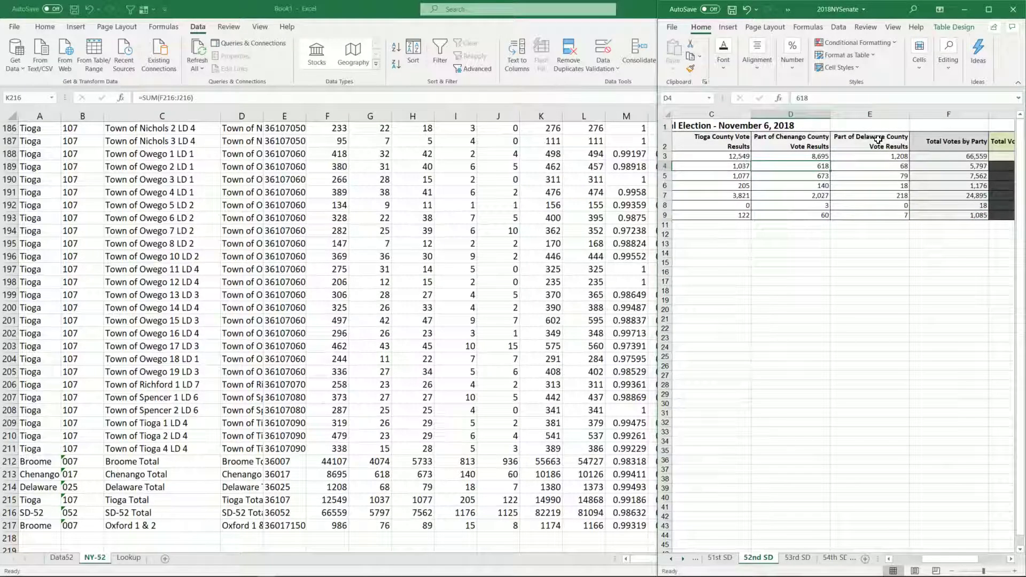
# Check the Total Votes by Party column, from REP down to Scattering, against the SD-52 Total row.
pyautogui.press('Right')
pyautogui.press('Right')
pyautogui.press('Up')
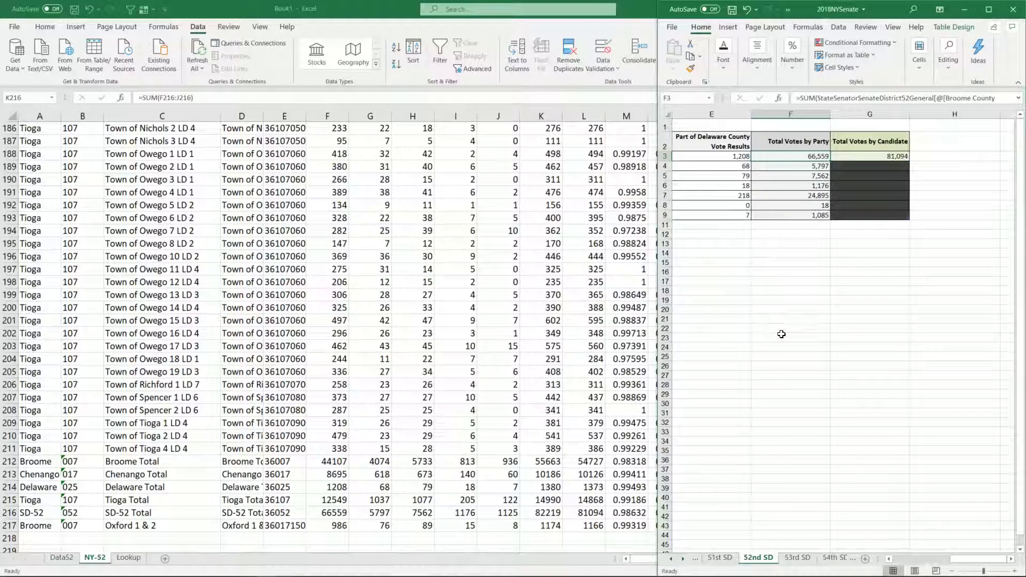
pyautogui.press('Down')
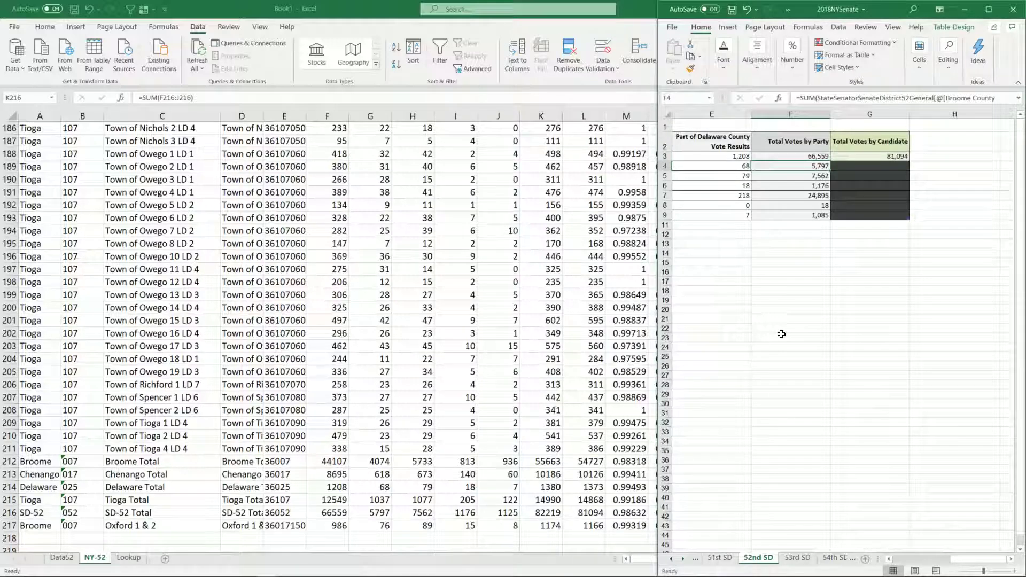
pyautogui.press('Down')
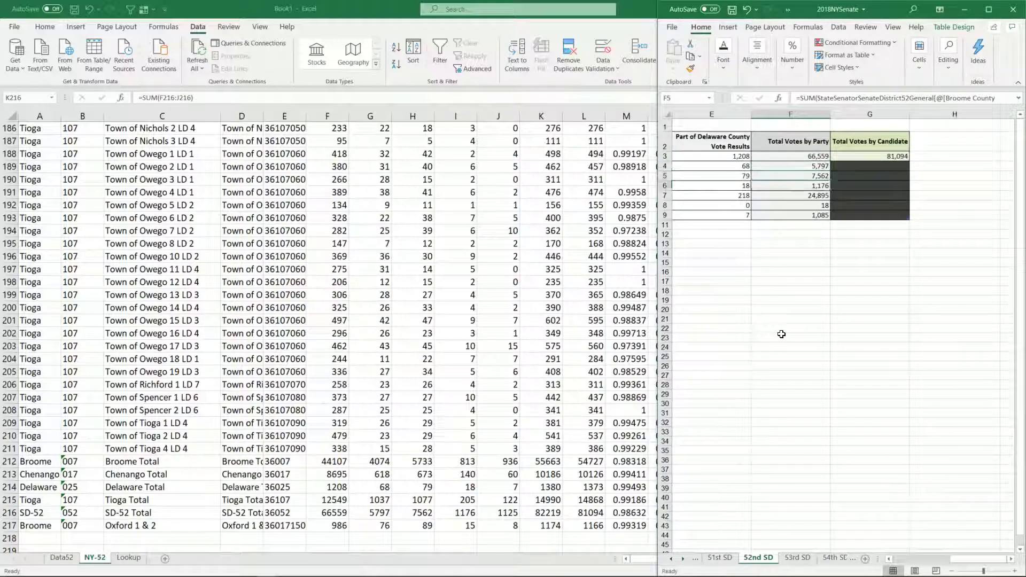
pyautogui.press('Down')
pyautogui.press('Down')
pyautogui.press('Down')
pyautogui.press('Down')
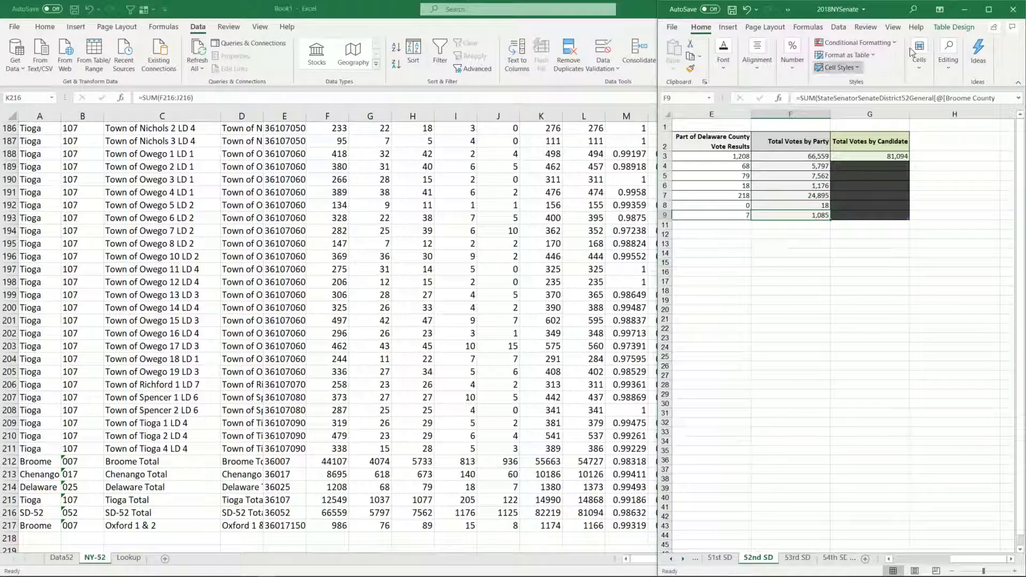
# Minimize the 2018NYSenate workbook and return to cell A1 of the NY-52 sheet in Book1.
pyautogui.click(965, 9)
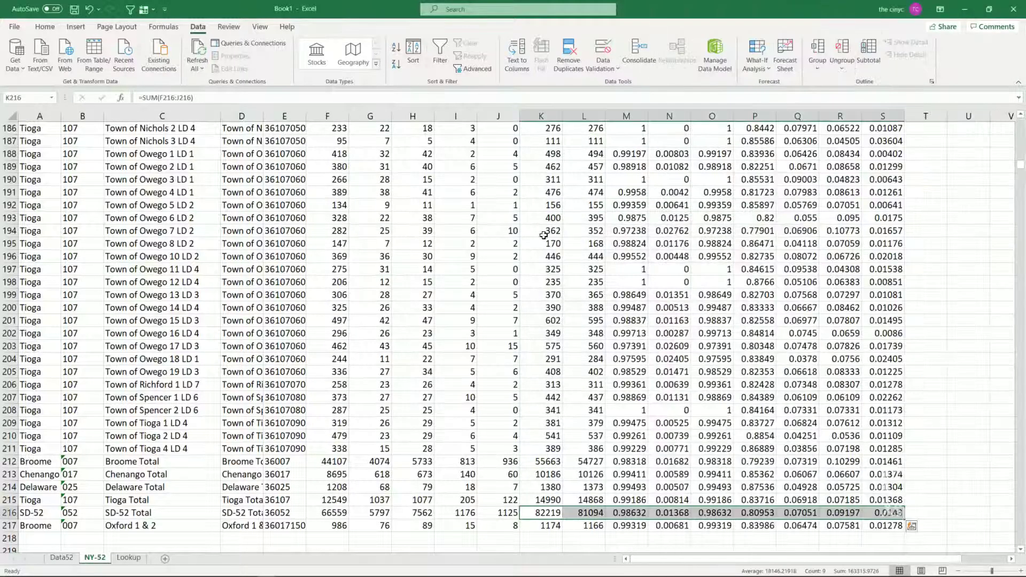
pyautogui.click(488, 251)
pyautogui.hotkey('ctrl', 'Home')
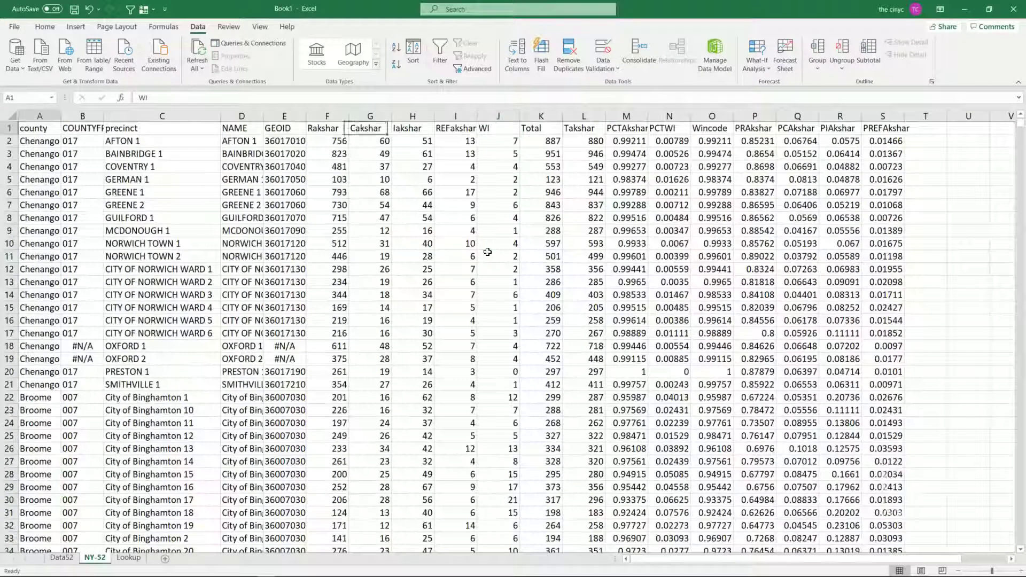
pyautogui.click(14, 27)
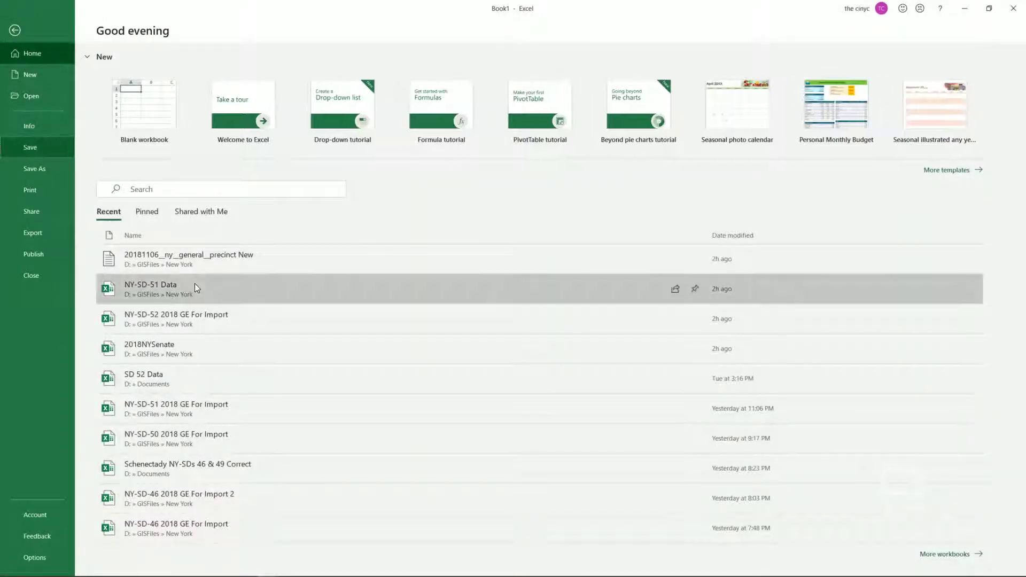
pyautogui.click(197, 380)
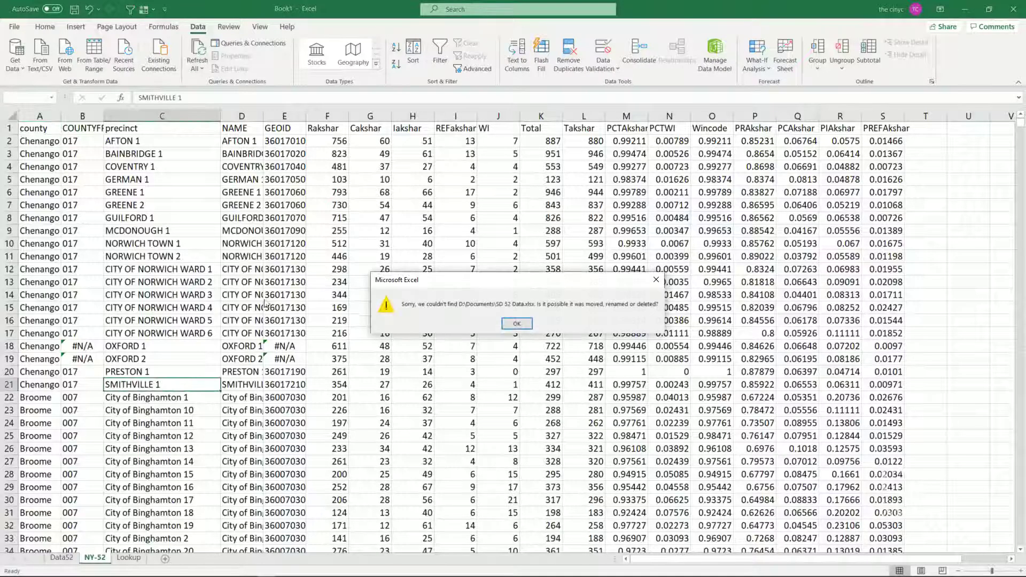
pyautogui.click(516, 322)
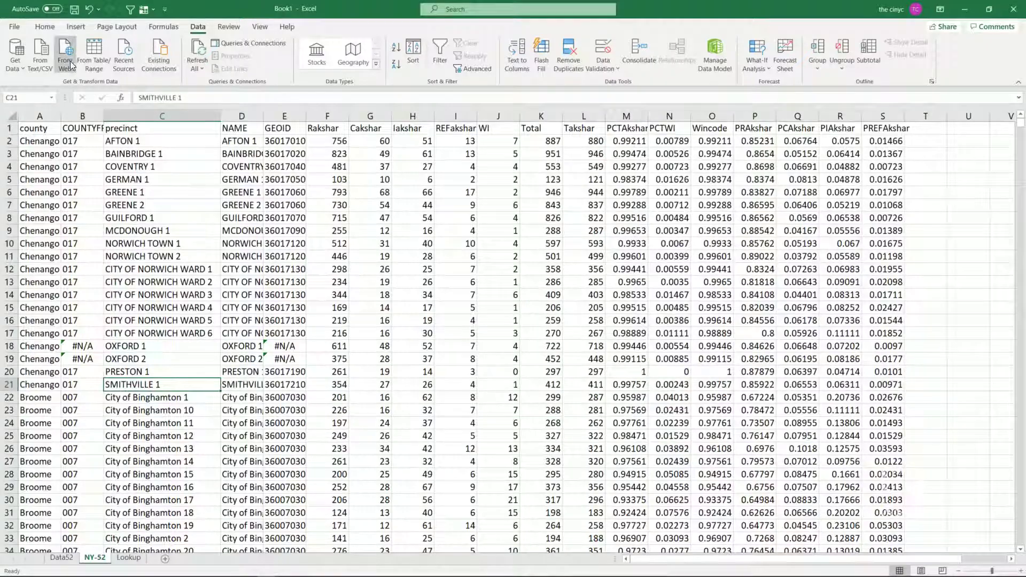
# Save the workbook as SD 52 Data in the GISFiles New York folder, replacing the existing file.
pyautogui.click(10, 26)
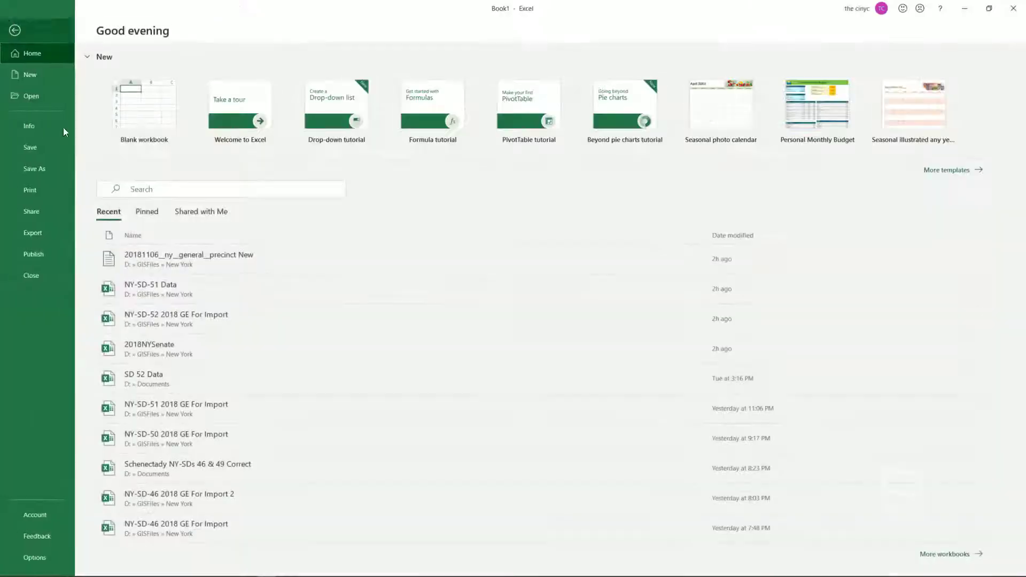
pyautogui.click(50, 153)
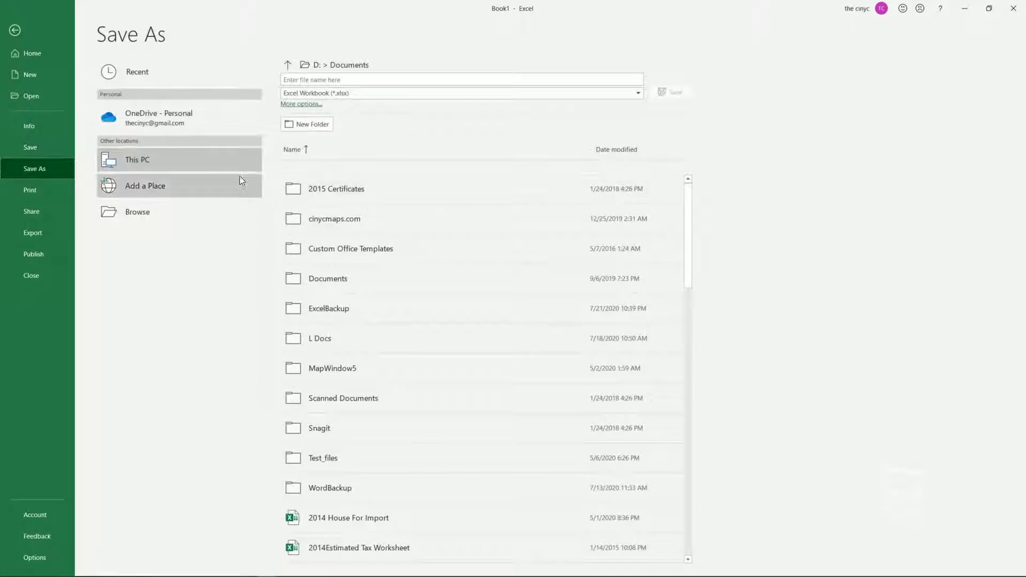
pyautogui.click(215, 205)
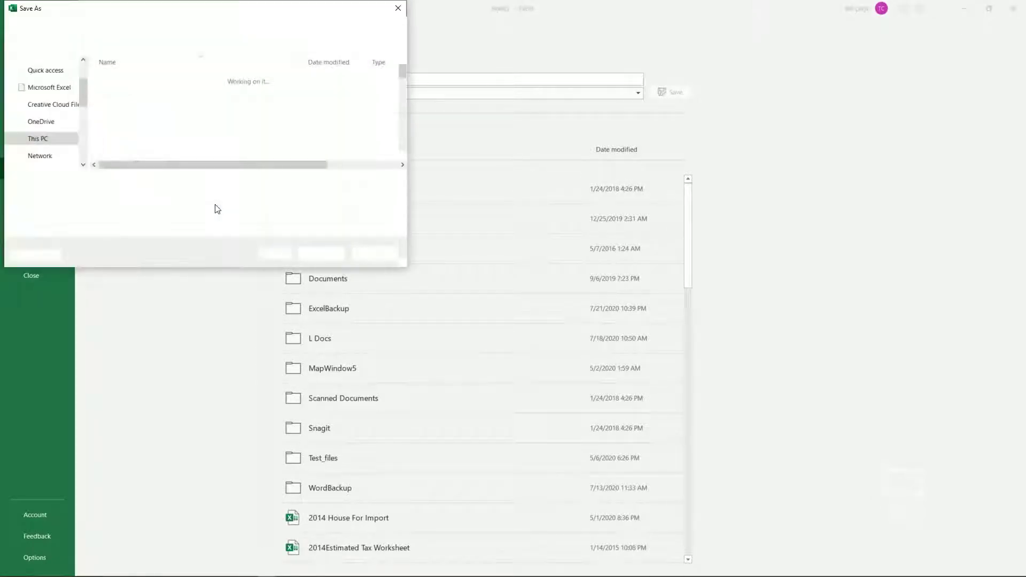
pyautogui.scroll(5, 82, 105)
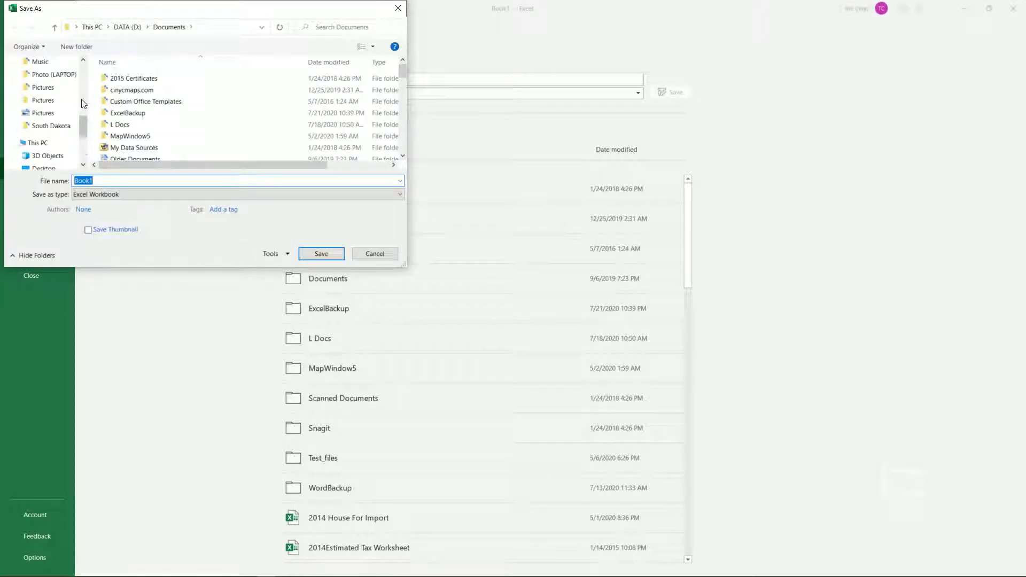
pyautogui.moveTo(81, 99); pyautogui.dragTo(81, 88)
pyautogui.click(46, 100)
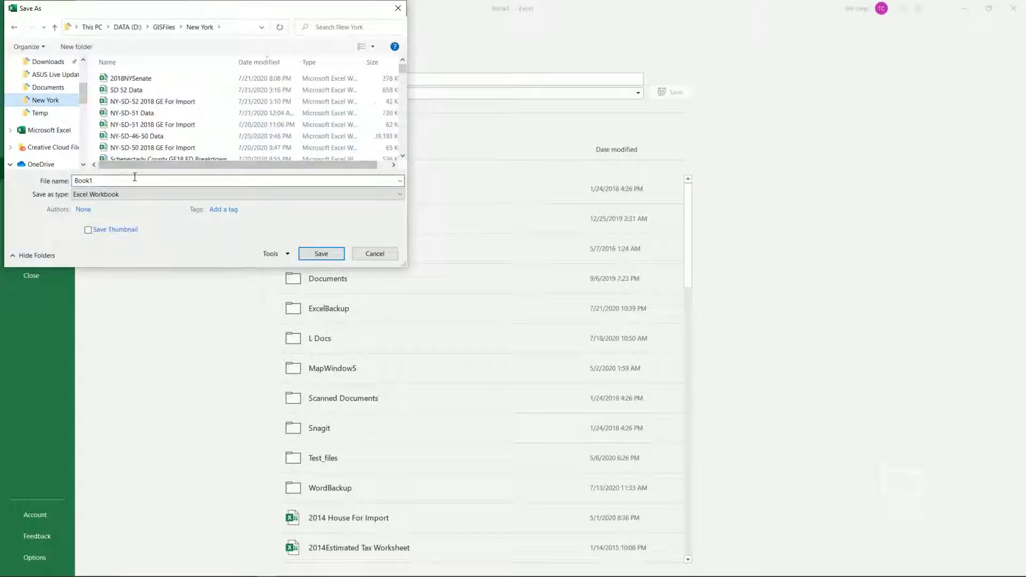
pyautogui.click(147, 90)
pyautogui.doubleClick(147, 90)
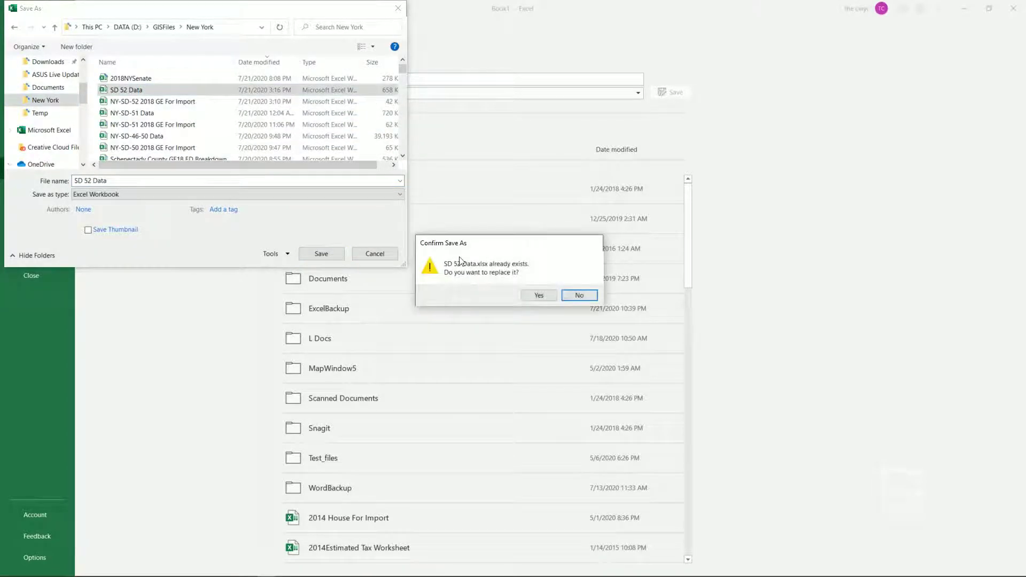
pyautogui.click(536, 296)
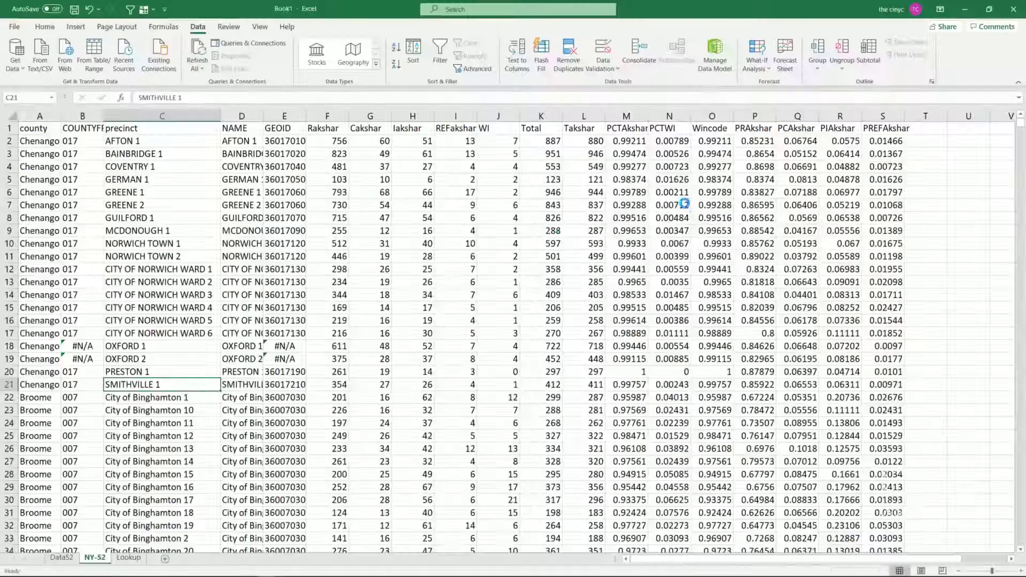
# Copy the entire NY-52 data table and paste it as values at A1 of a new blank workbook.
pyautogui.hotkey('ctrl', 'a')
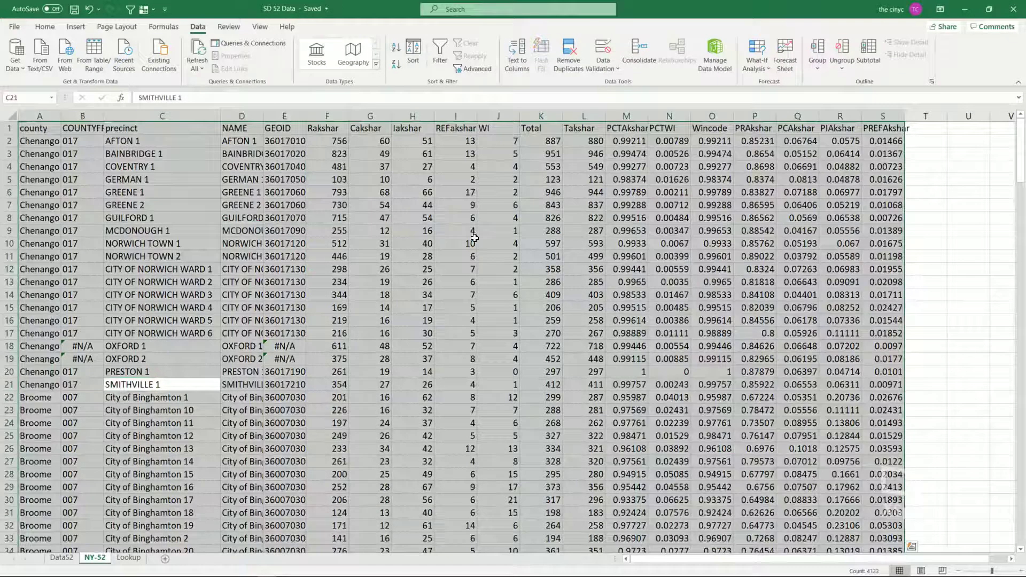
pyautogui.hotkey('ctrl', 'c')
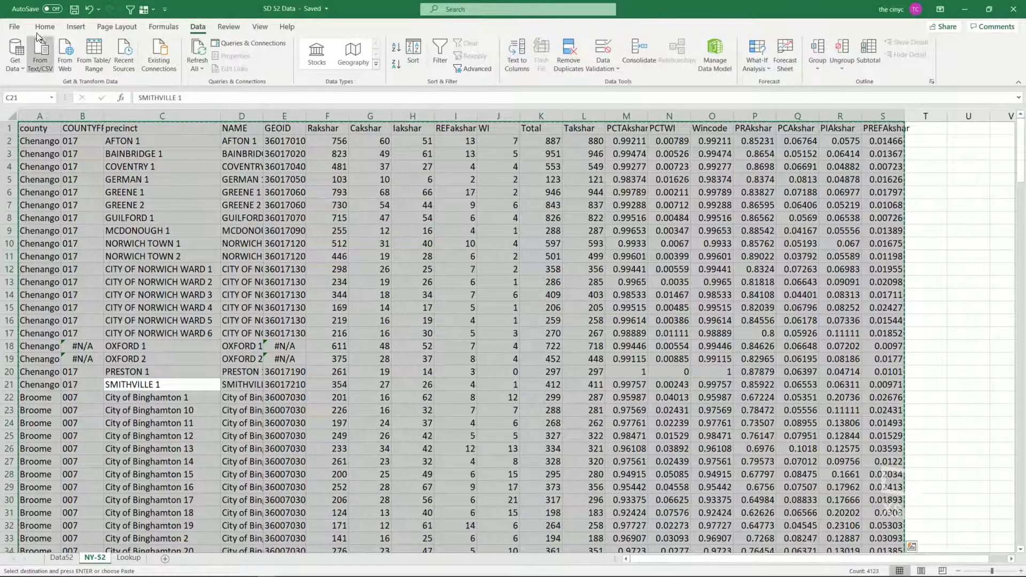
pyautogui.click(16, 27)
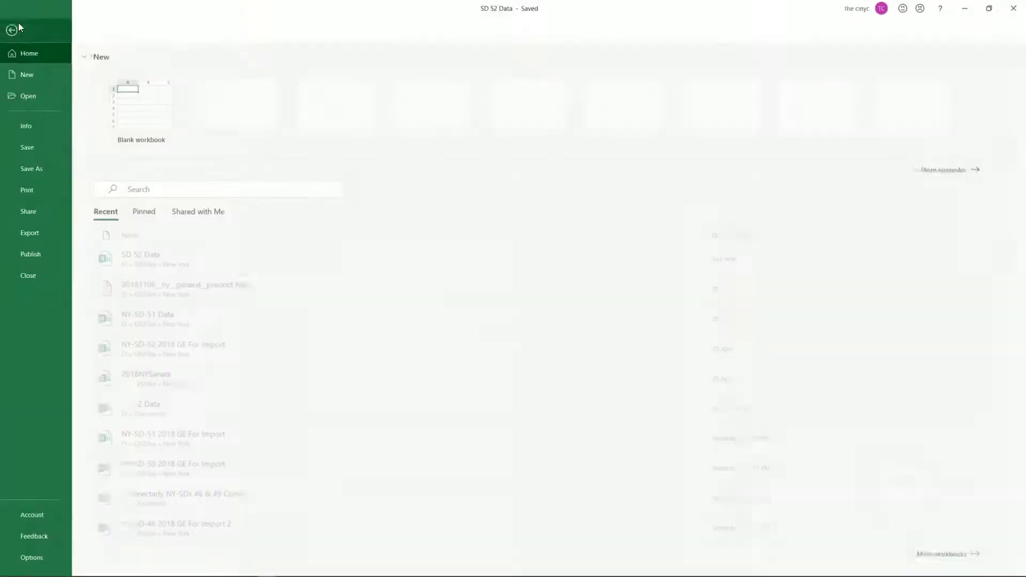
pyautogui.click(118, 100)
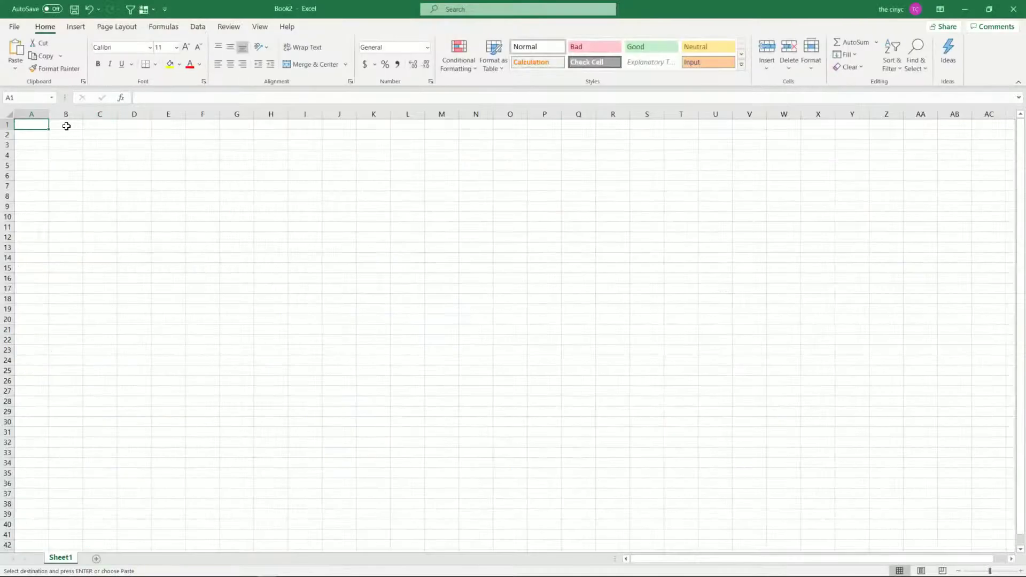
pyautogui.rightClick(36, 125)
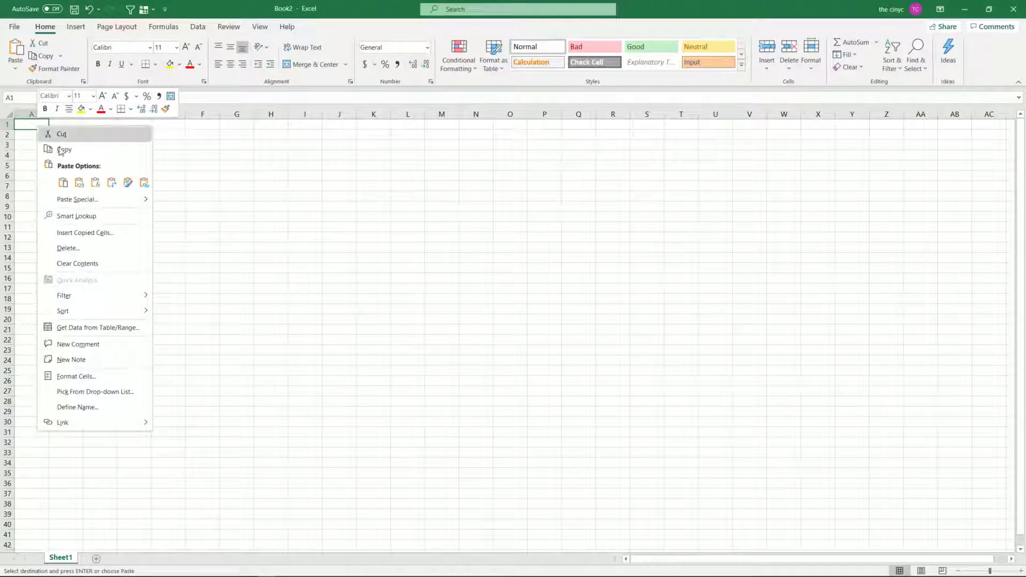
pyautogui.click(83, 182)
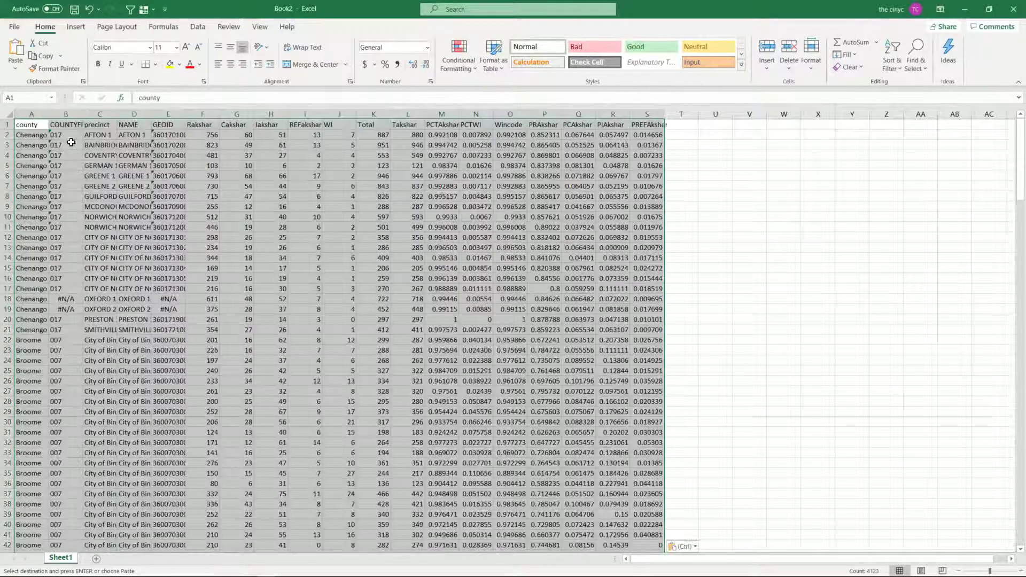
# Save the new workbook as NY-SD-52 2018 GE For Import in the GISFiles New York folder, replacing the existing file.
pyautogui.click(16, 27)
pyautogui.click(57, 151)
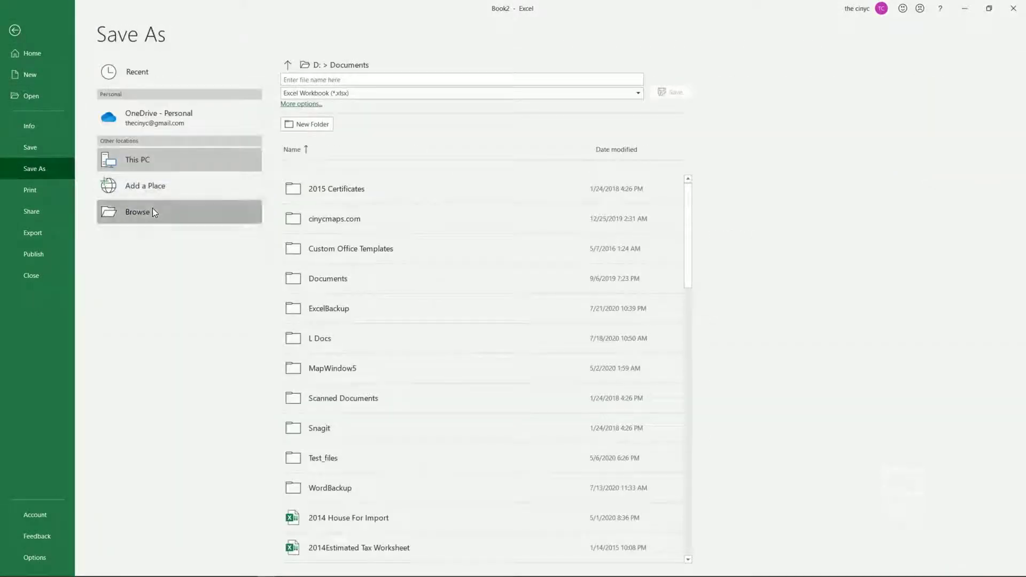
pyautogui.click(152, 209)
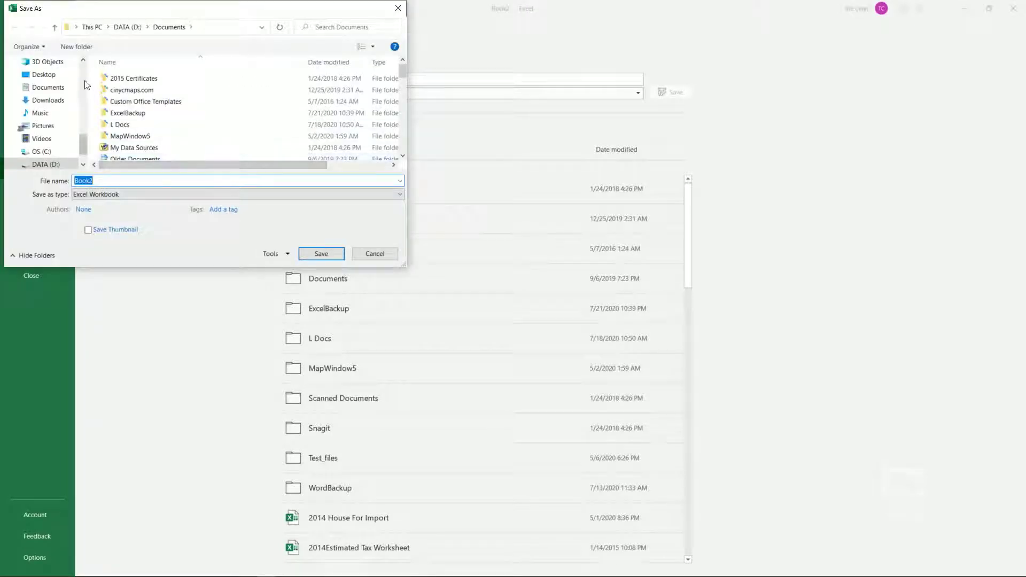
pyautogui.scroll(2, 86, 83)
pyautogui.scroll(3, 86, 83)
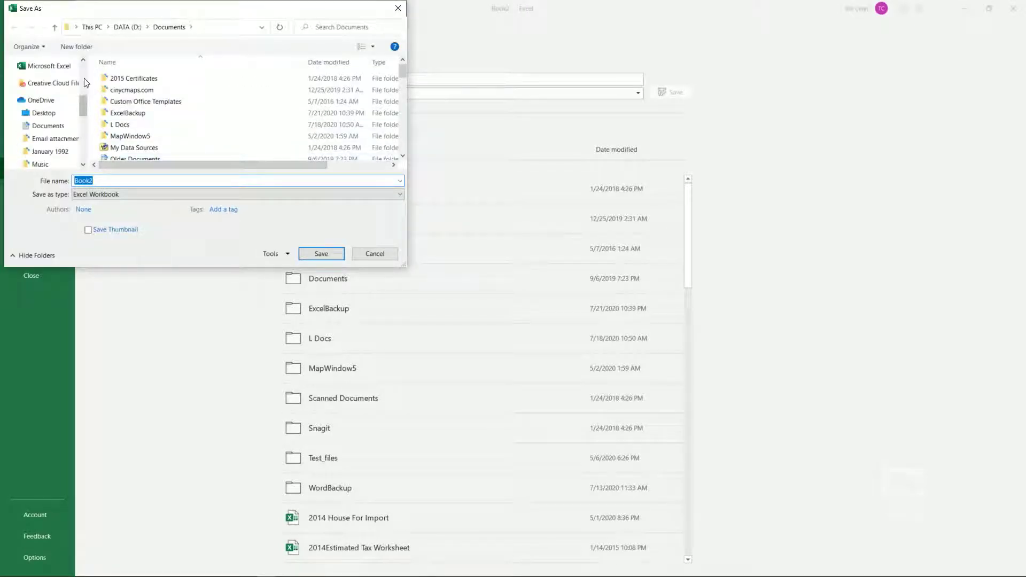
pyautogui.scroll(3, 85, 83)
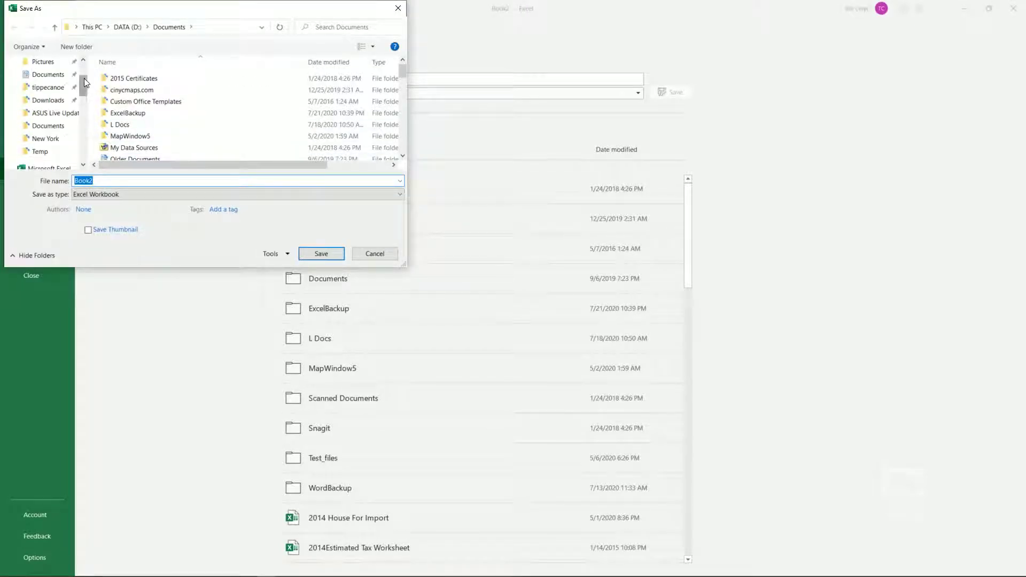
pyautogui.click(62, 135)
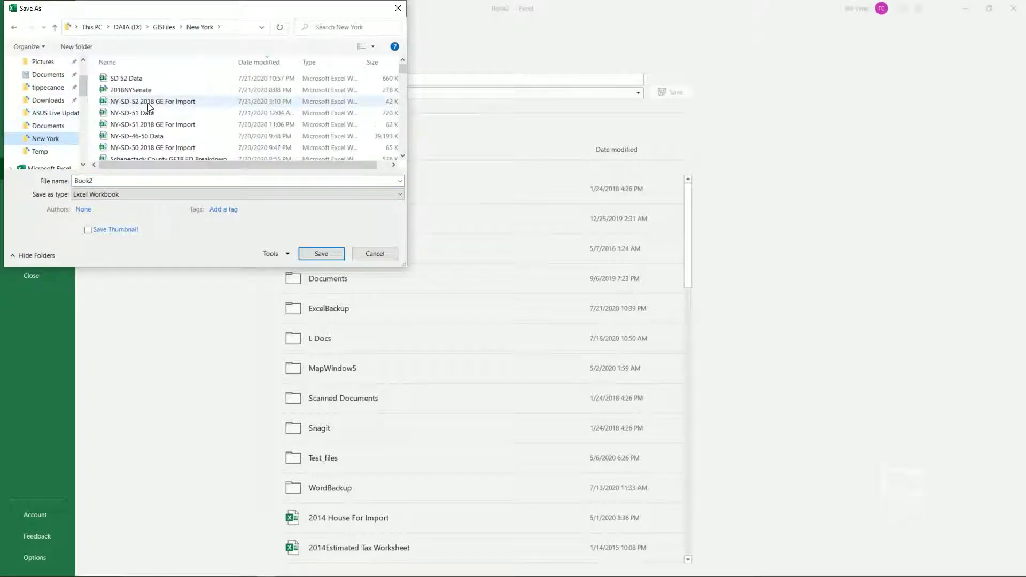
pyautogui.doubleClick(157, 106)
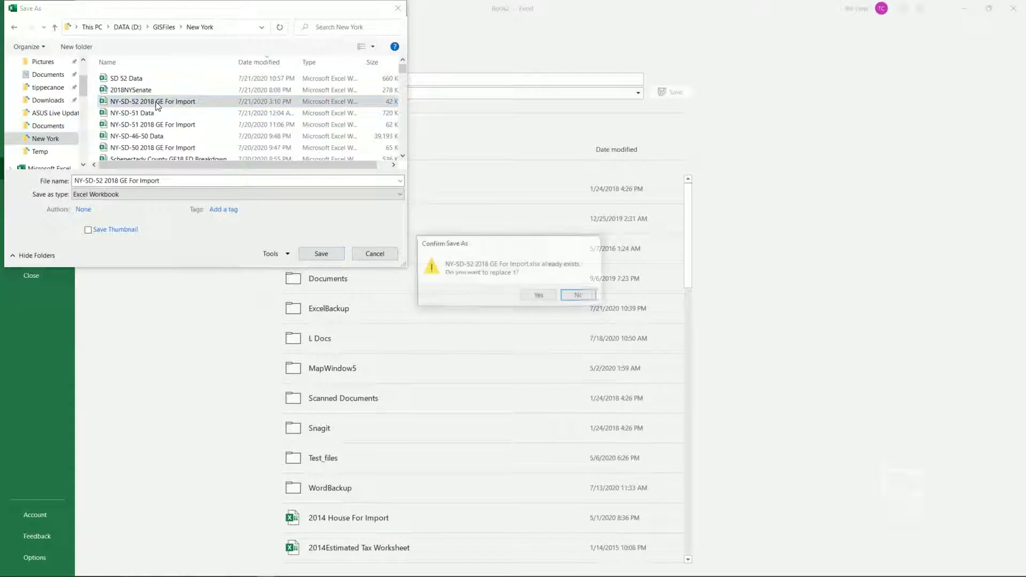
pyautogui.click(534, 295)
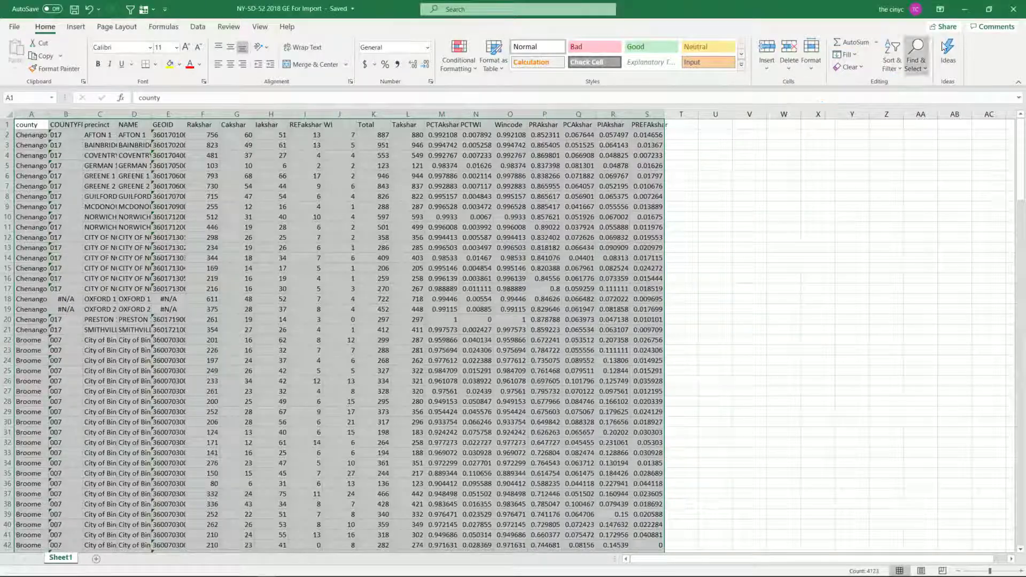
# Minimize the open Excel workbooks and the browser window to switch to the 2018 State Senate project in QGIS.
pyautogui.click(966, 10)
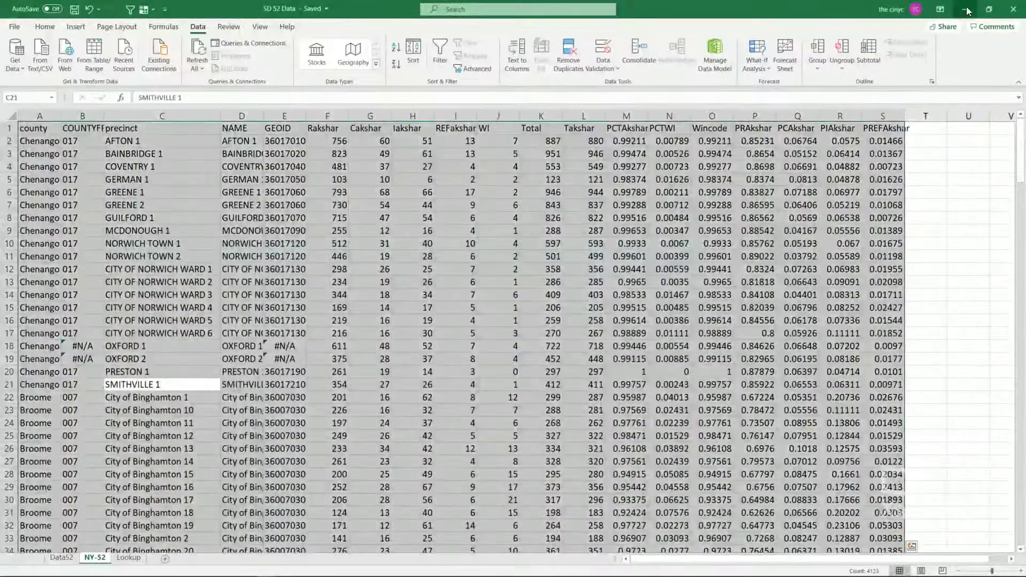
pyautogui.click(966, 11)
pyautogui.click(966, 11)
pyautogui.click(966, 11)
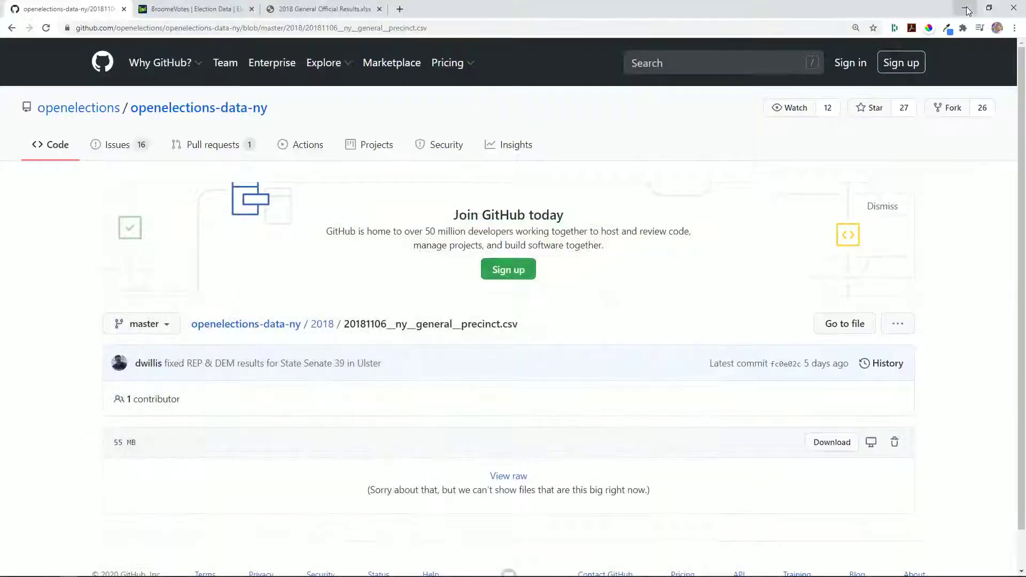
pyautogui.click(968, 10)
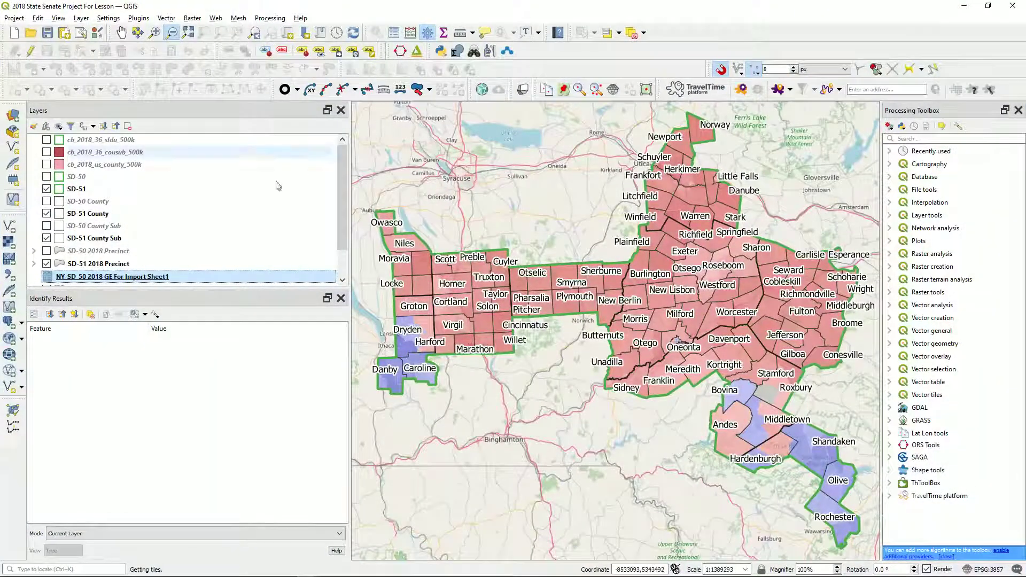
# Hide the SD-51, SD-51 County, SD-51 County Sub and SD-51 2018 Precinct layers.
pyautogui.click(46, 189)
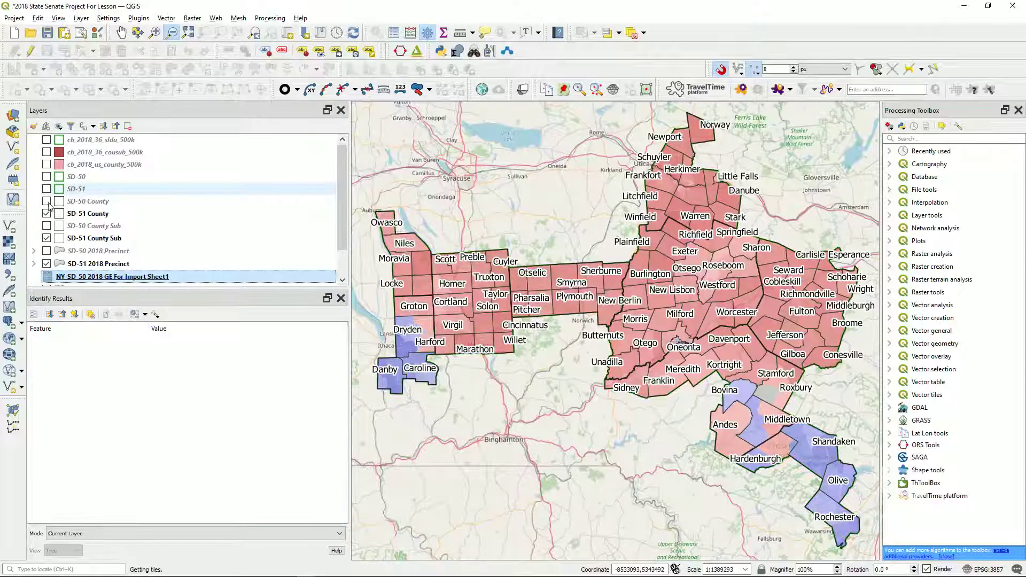
pyautogui.click(46, 214)
pyautogui.click(47, 237)
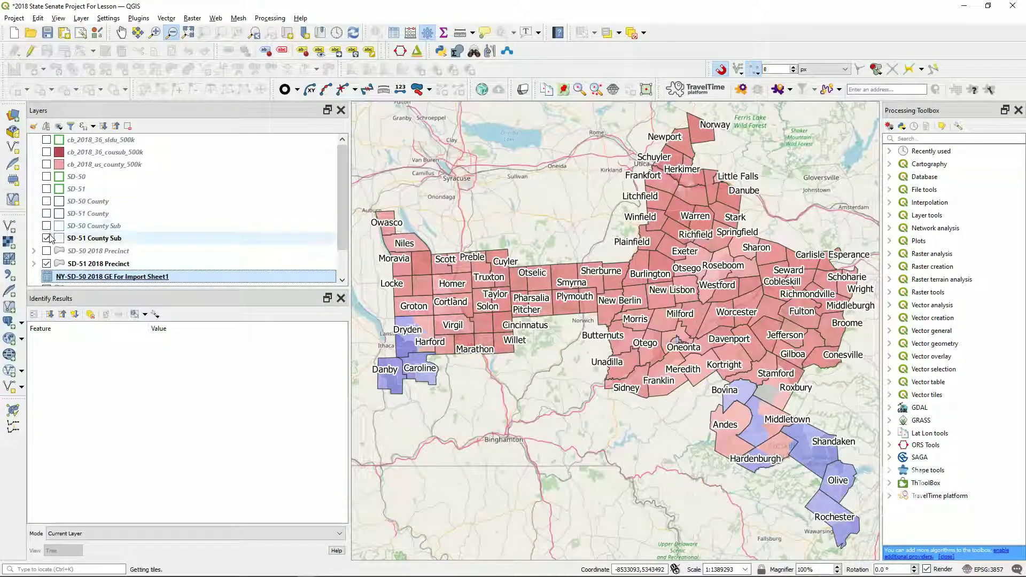
pyautogui.click(46, 263)
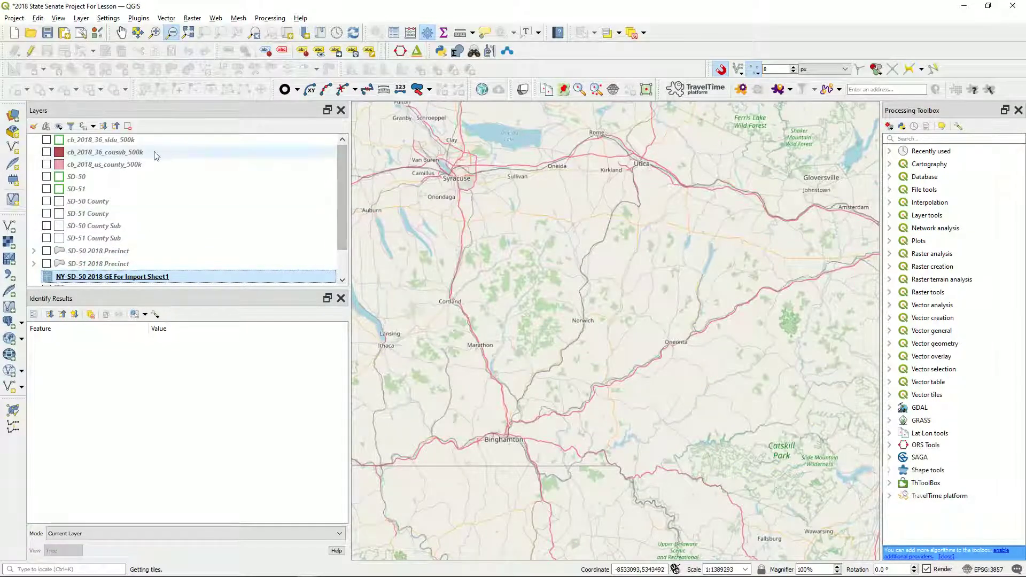
# Show the cb_2018_36_sldu_500k layer and select its Senate district polygon around Binghamton.
pyautogui.click(47, 140)
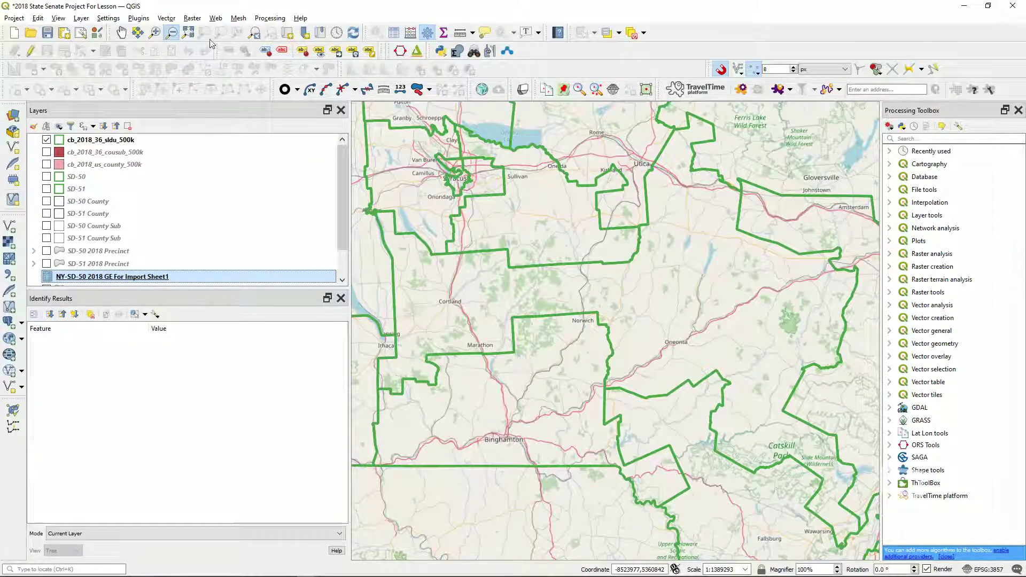
pyautogui.click(162, 142)
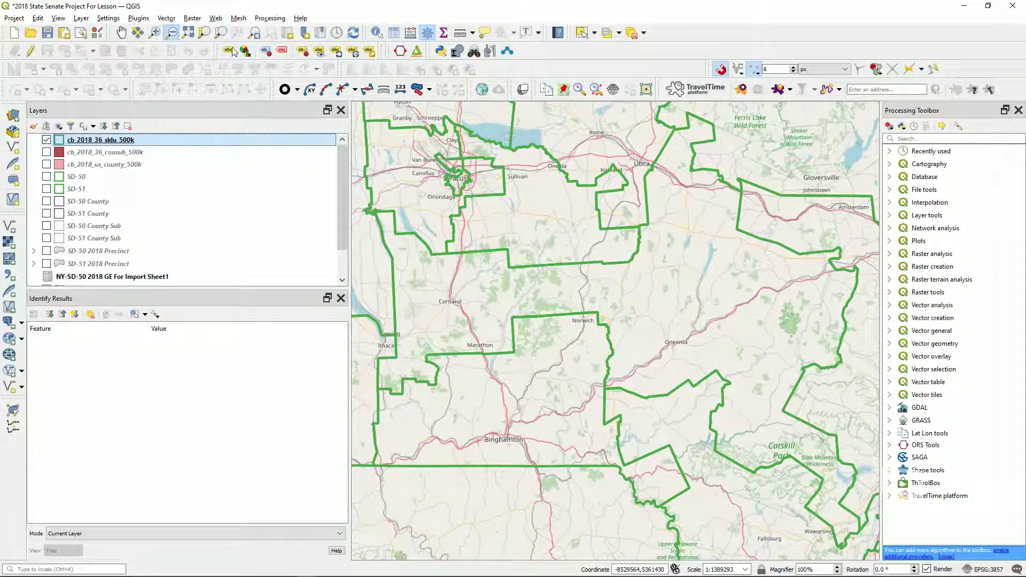
pyautogui.click(581, 33)
pyautogui.click(537, 383)
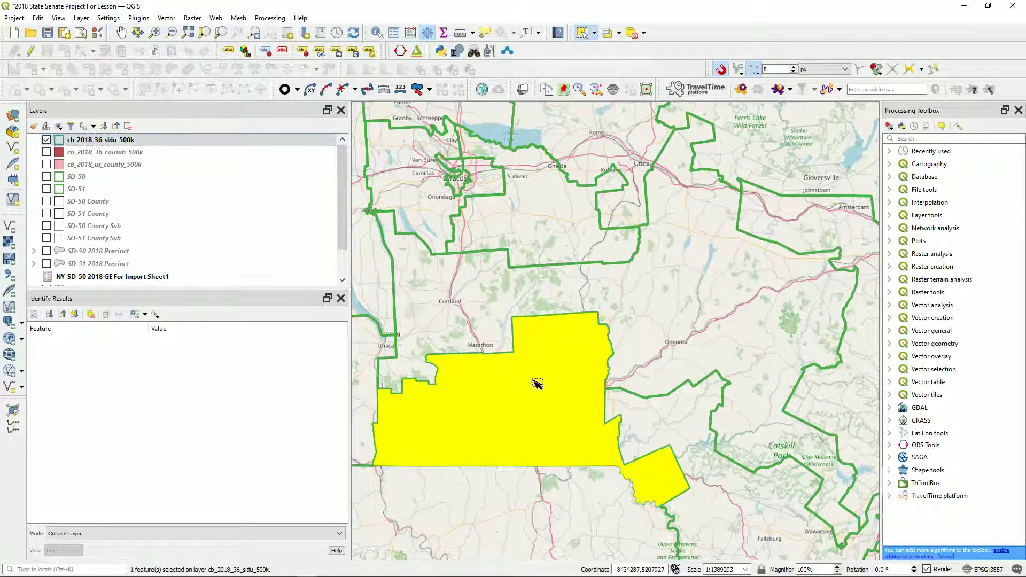
# Copy the selected district and paste it as a new ESRI Shapefile layer, SD-52.shp, in the New York folder, overwriting the existing file.
pyautogui.click(34, 19)
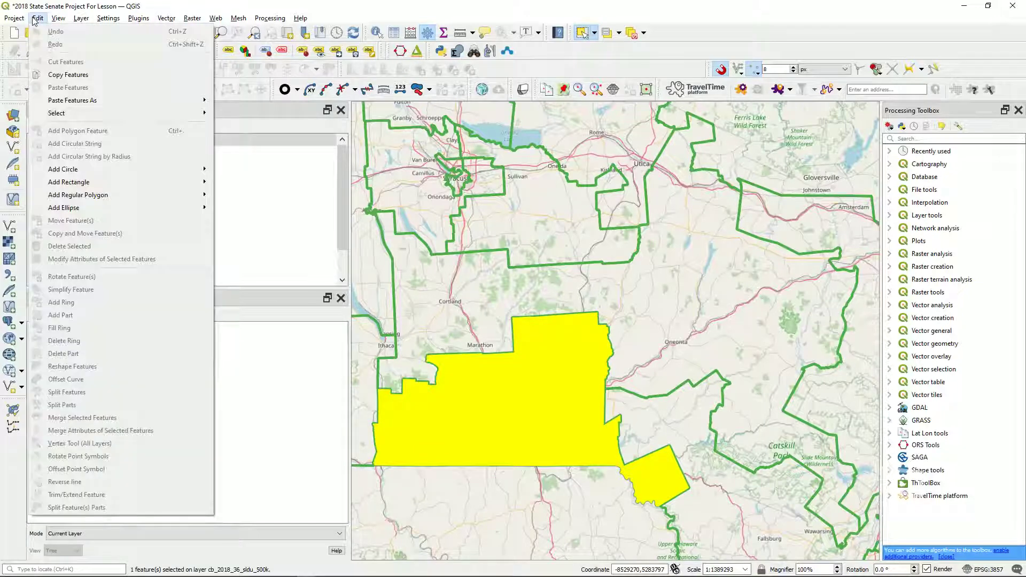
pyautogui.click(74, 72)
pyautogui.click(38, 18)
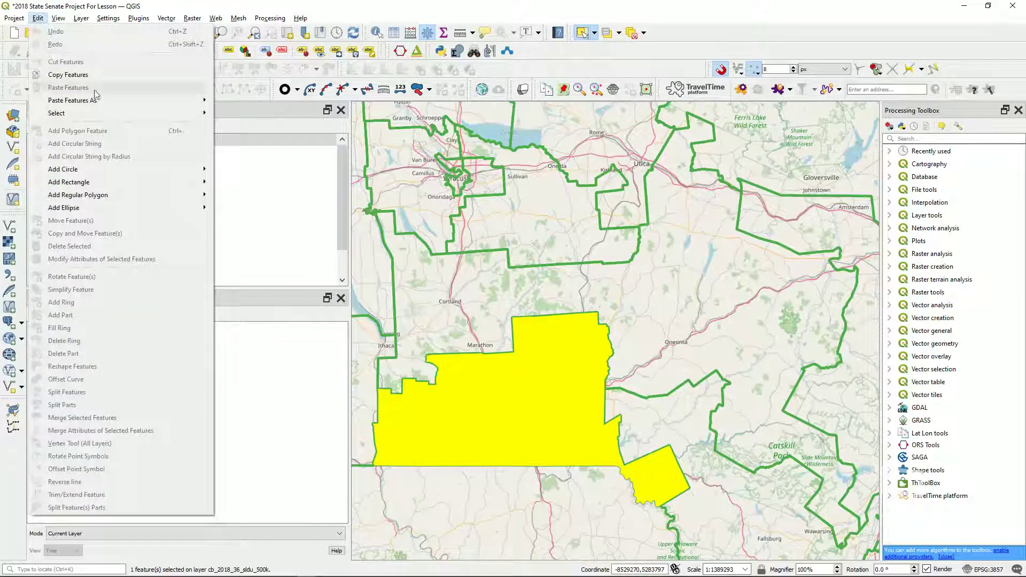
pyautogui.moveTo(103, 104)
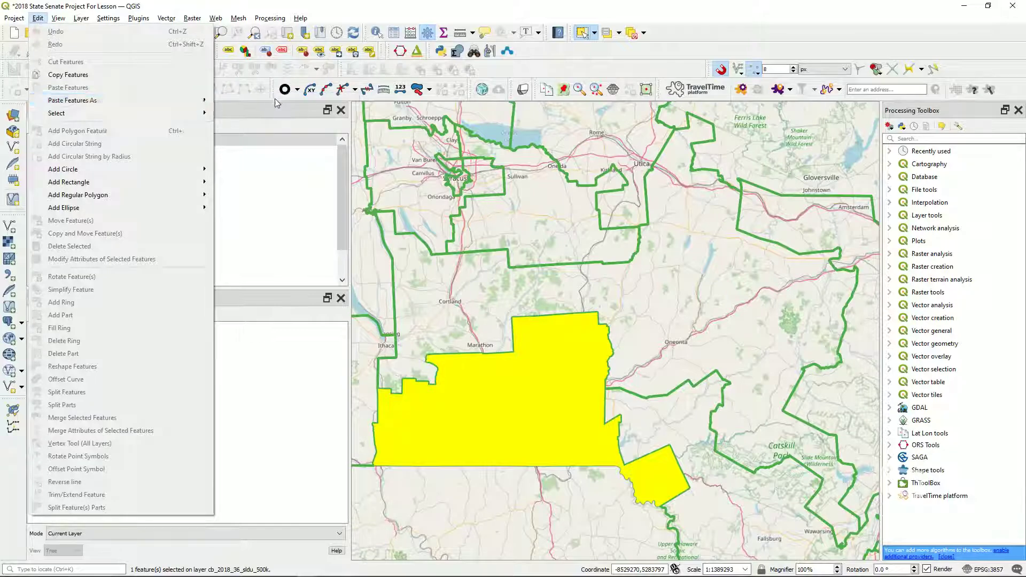
pyautogui.click(242, 102)
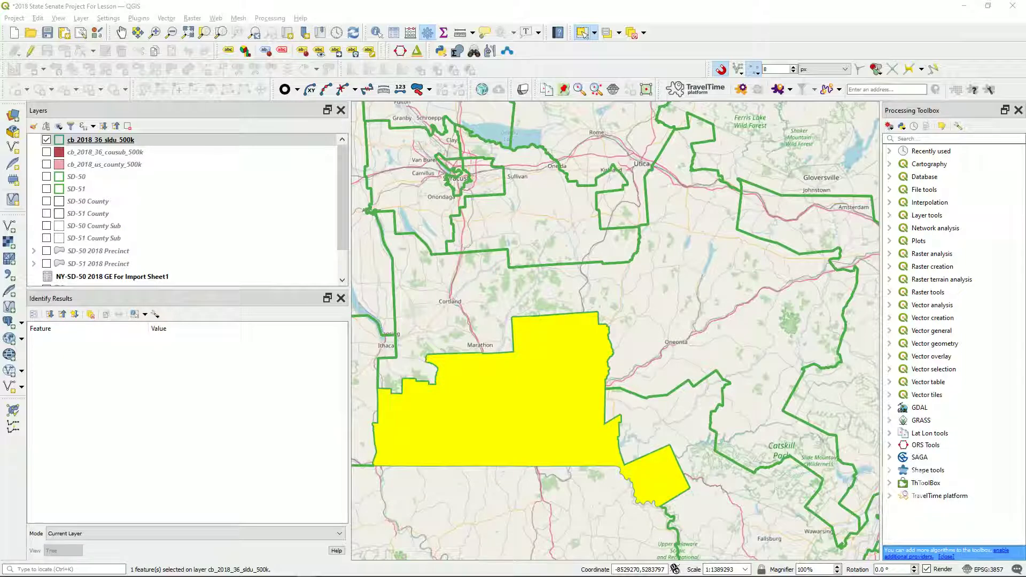
pyautogui.moveTo(0, 56); pyautogui.dragTo(260, 91)
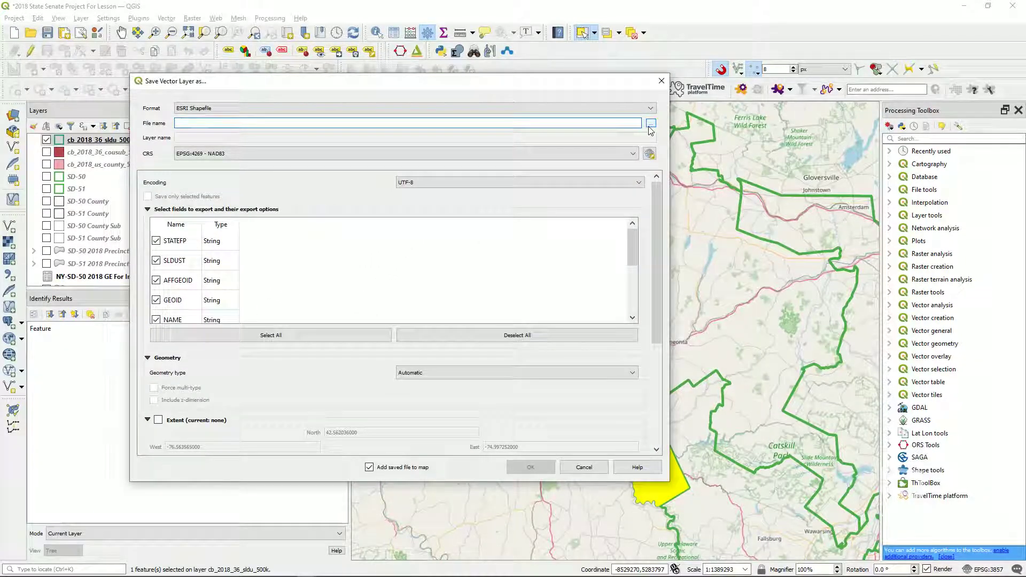
pyautogui.click(648, 126)
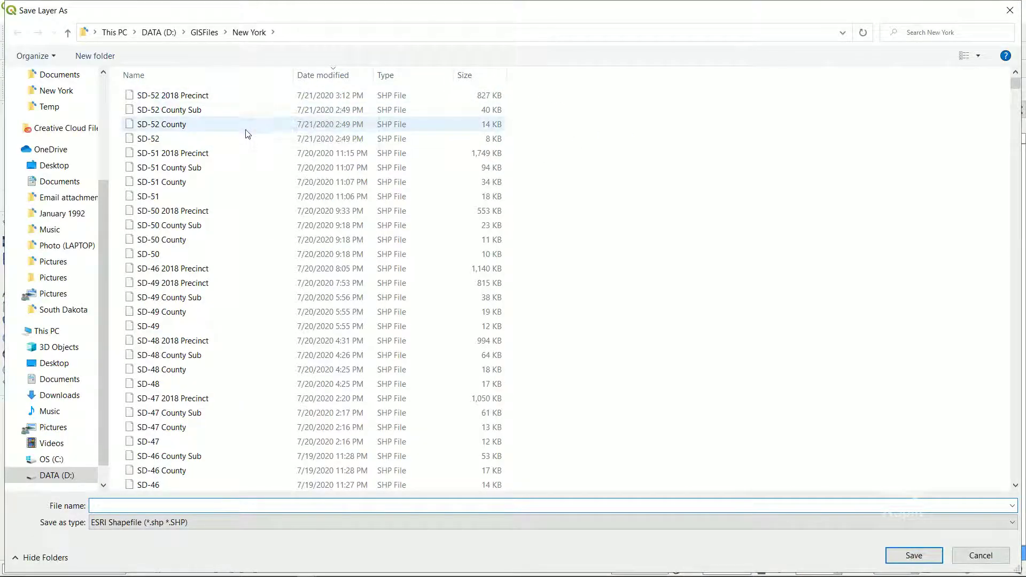
pyautogui.doubleClick(246, 139)
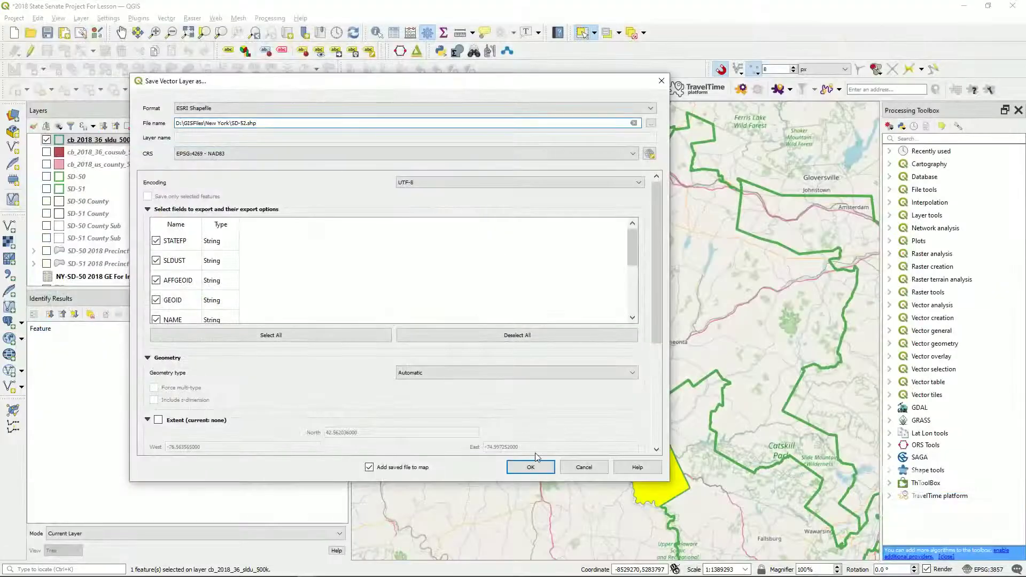
pyautogui.click(529, 467)
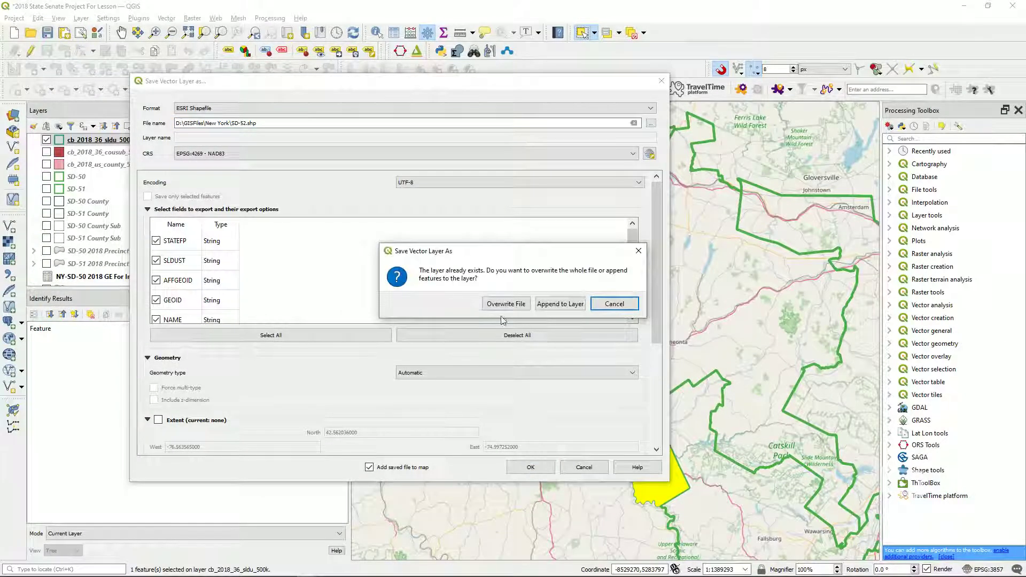
pyautogui.click(518, 309)
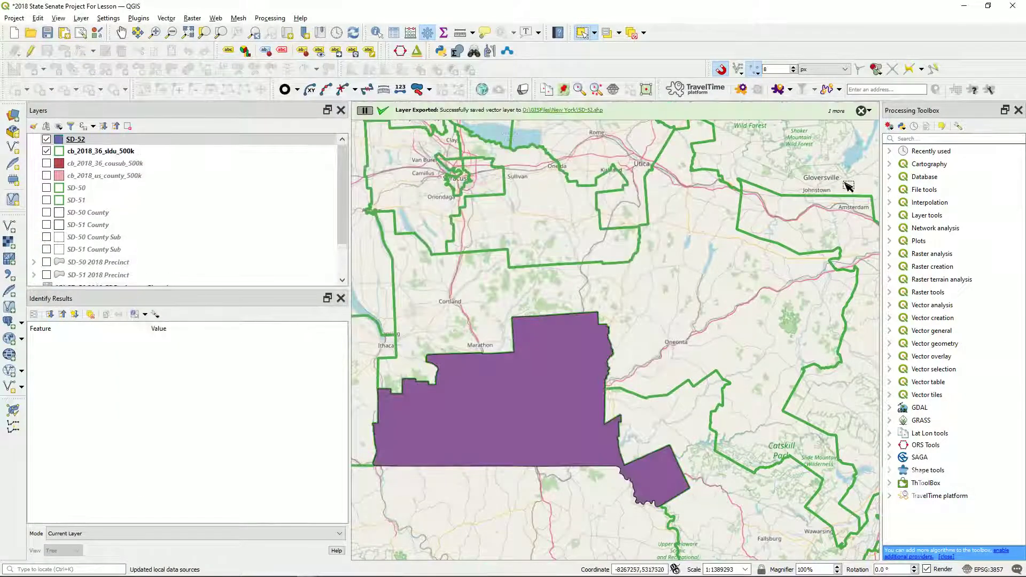
# Clip cb_2018_us_county_500k with SD-52 as the overlay, saving the output as SD-52 County.shp in the New York folder over the existing file.
pyautogui.click(889, 151)
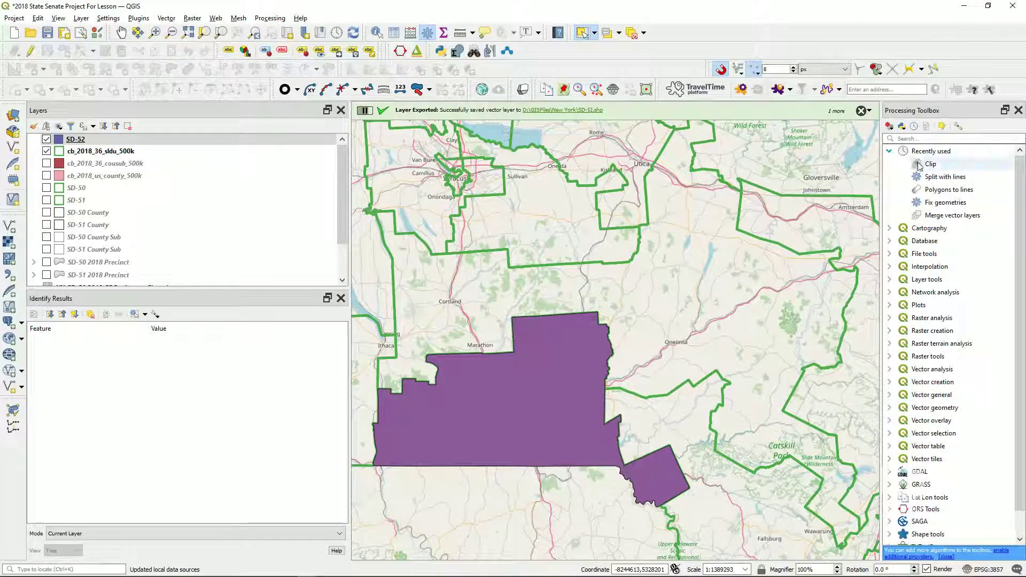
pyautogui.doubleClick(919, 166)
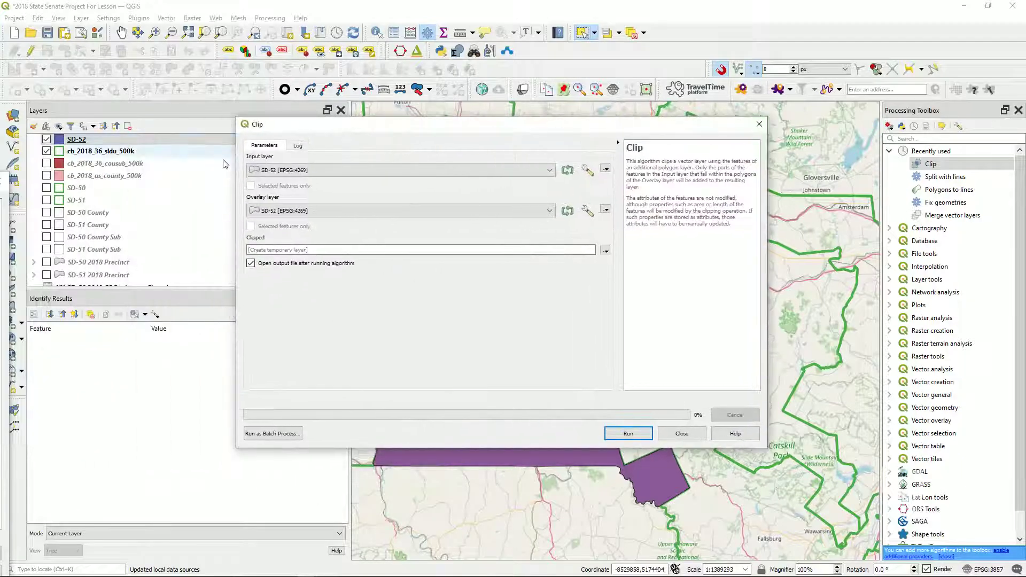
pyautogui.click(269, 170)
pyautogui.press('Up')
pyautogui.press('Up')
pyautogui.press('Up')
pyautogui.press('Up')
pyautogui.press('Up')
pyautogui.press('Up')
pyautogui.press('Up')
pyautogui.press('Up')
pyautogui.press('Up')
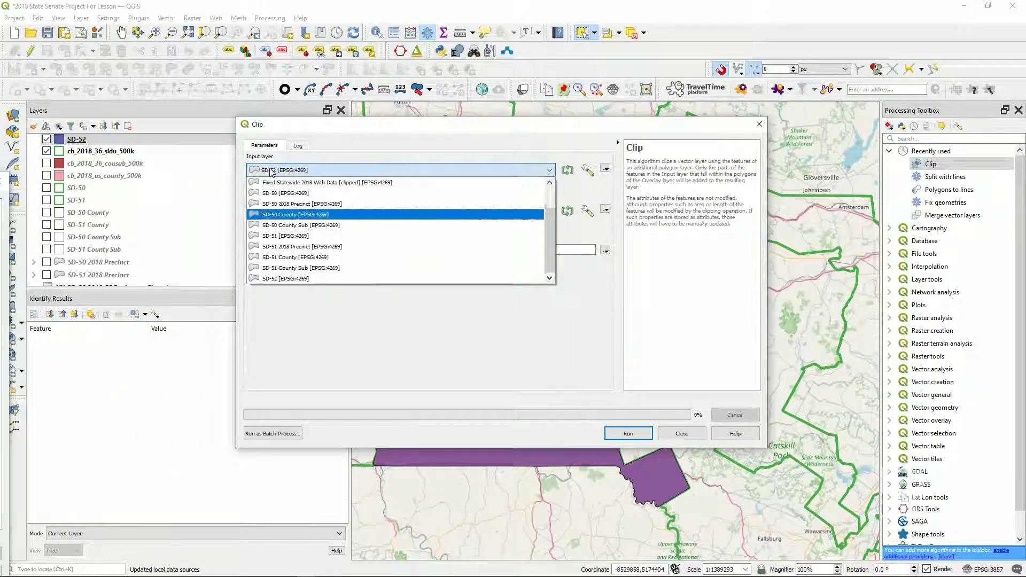
pyautogui.press('Return')
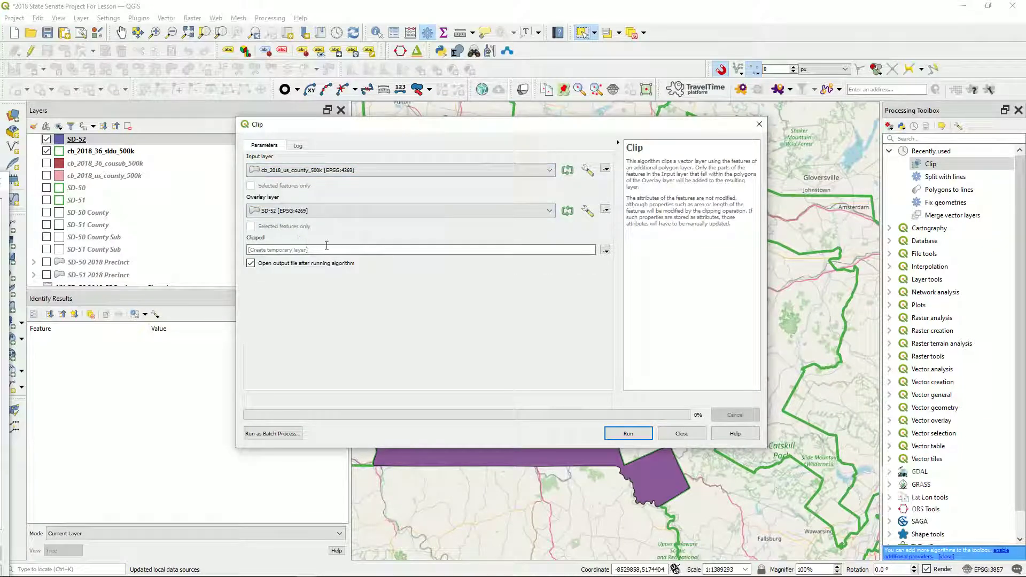
pyautogui.click(605, 250)
pyautogui.click(638, 276)
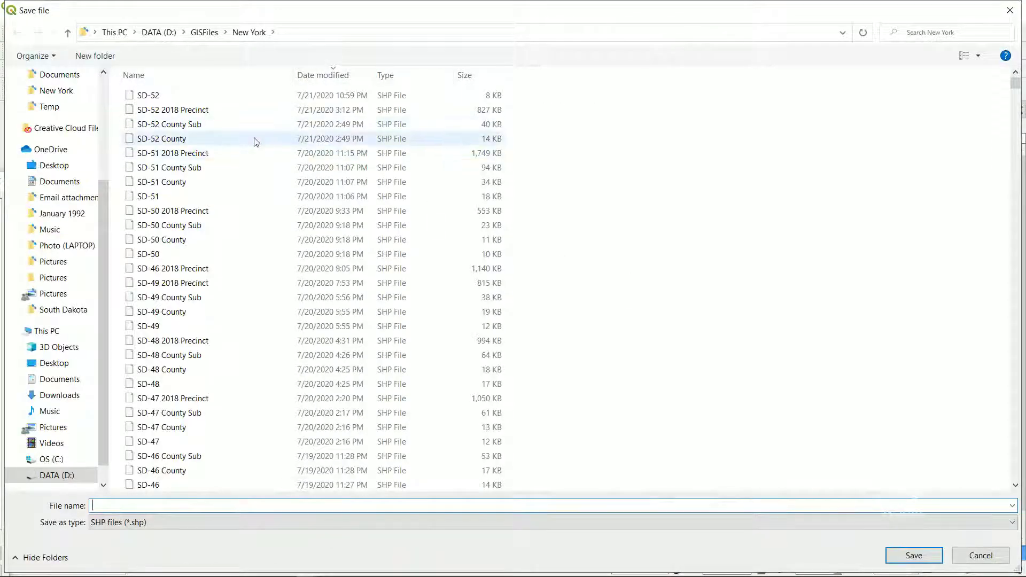
pyautogui.doubleClick(255, 139)
pyautogui.click(536, 295)
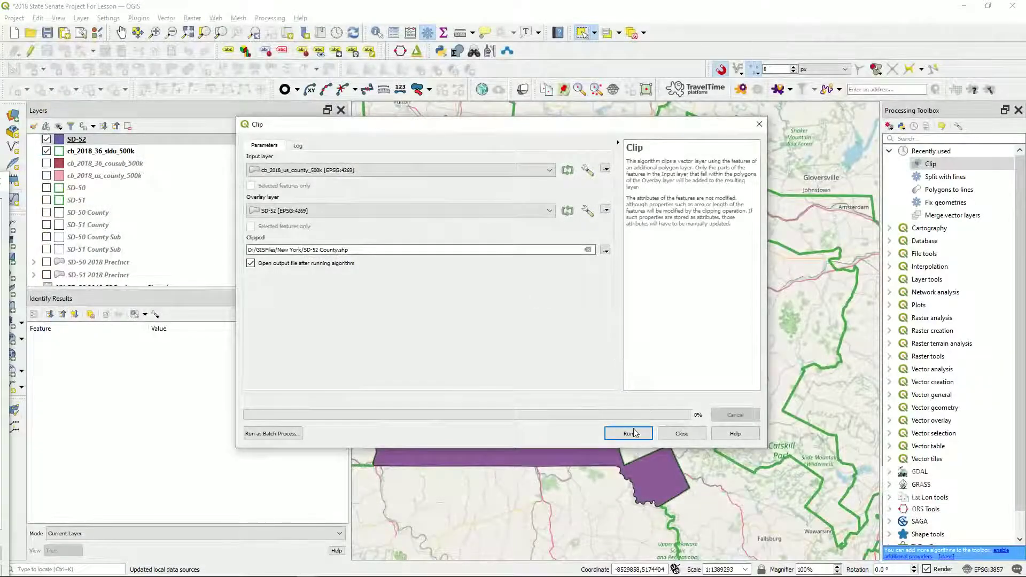
pyautogui.click(633, 433)
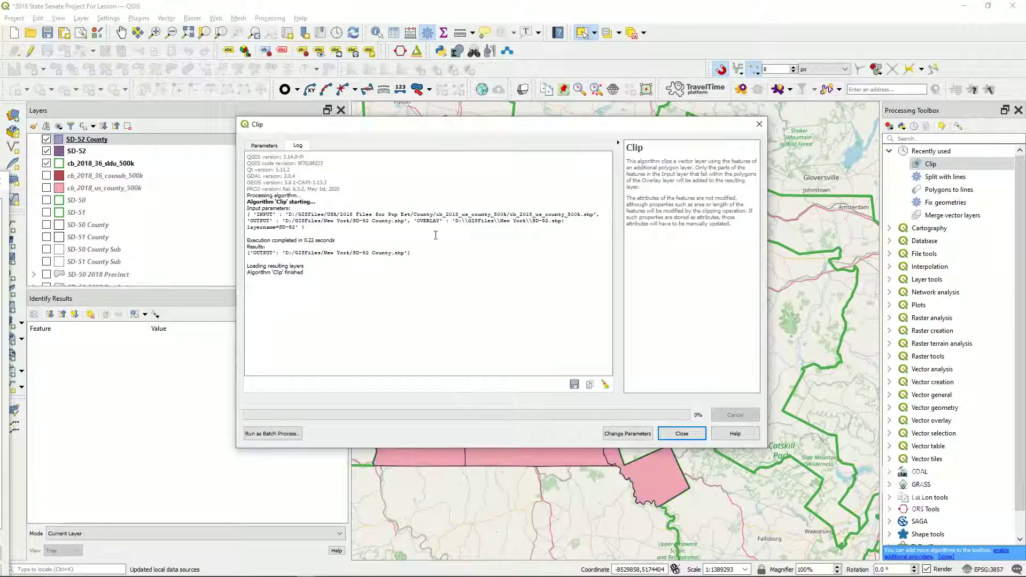
# Clip cb_2018_36_cousub_500k with SD-52 as the overlay, saving the output as SD-52 County Sub.shp in the New York folder.
pyautogui.click(273, 144)
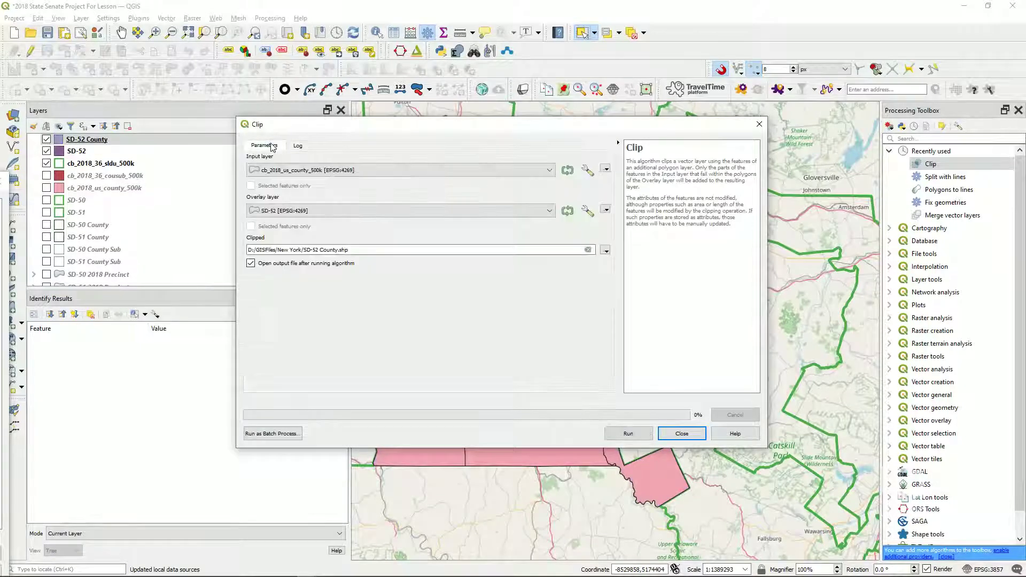
pyautogui.click(338, 171)
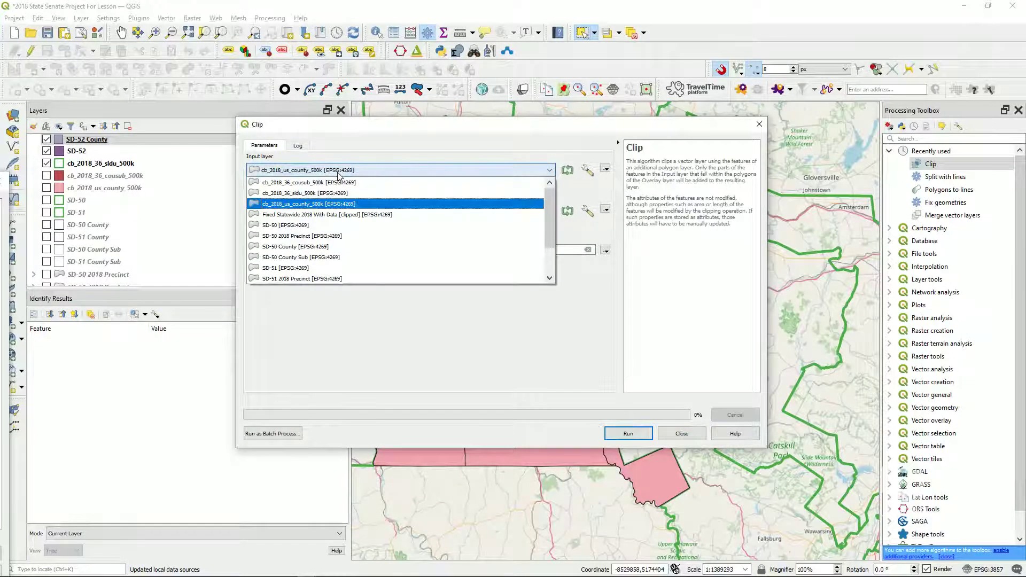
pyautogui.click(337, 182)
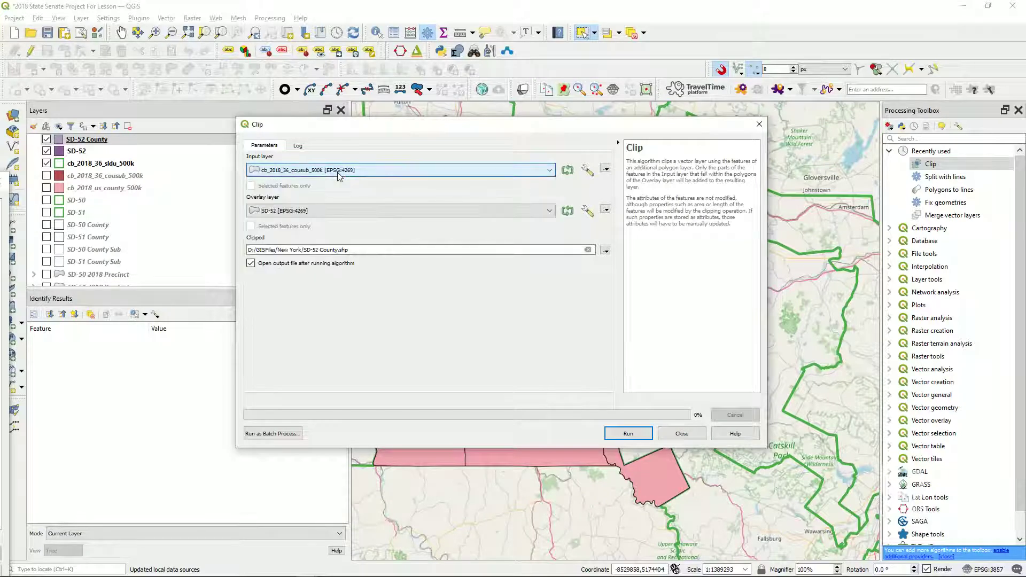
pyautogui.click(337, 250)
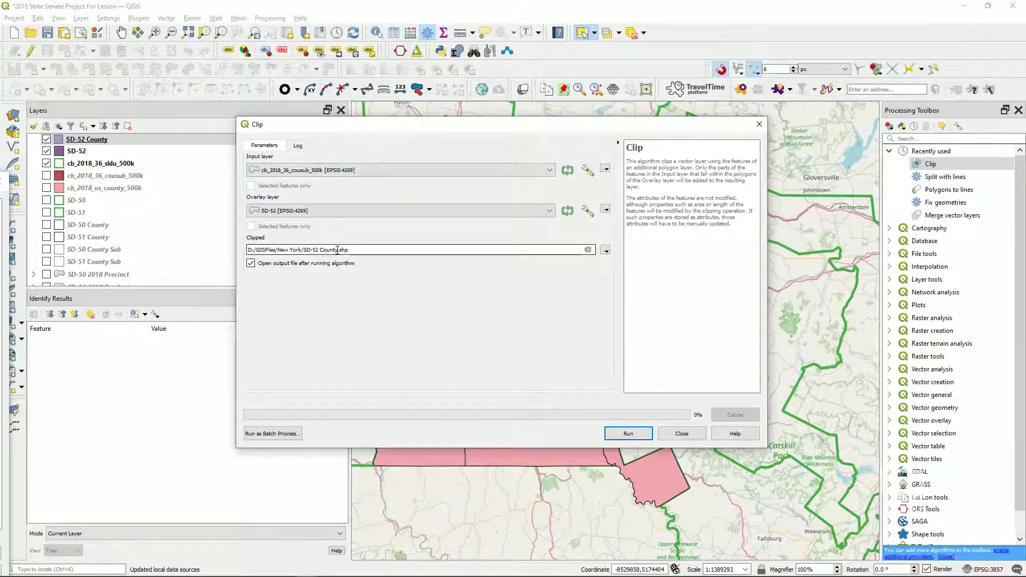
pyautogui.write('Sub')
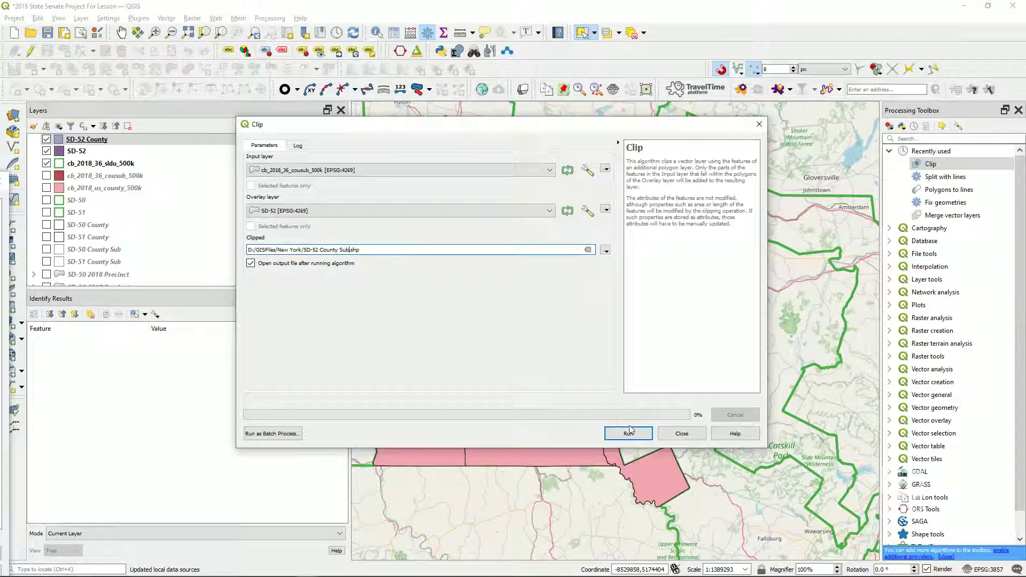
pyautogui.click(629, 433)
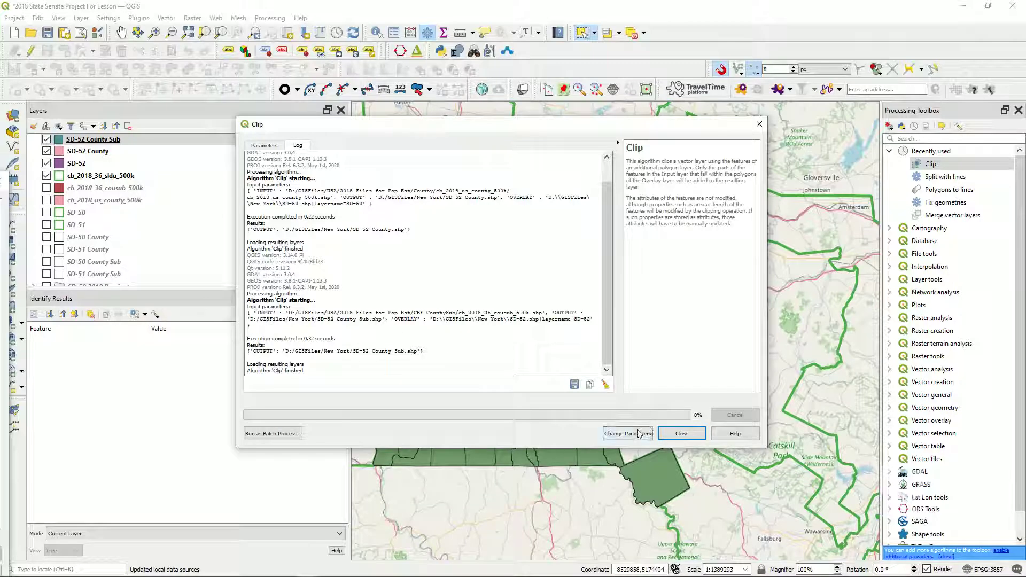
pyautogui.click(674, 432)
# Move the SD-52, SD-52 County Sub and SD-52 County layers directly below SD-51 in the layer order.
pyautogui.moveTo(187, 142); pyautogui.dragTo(176, 169)
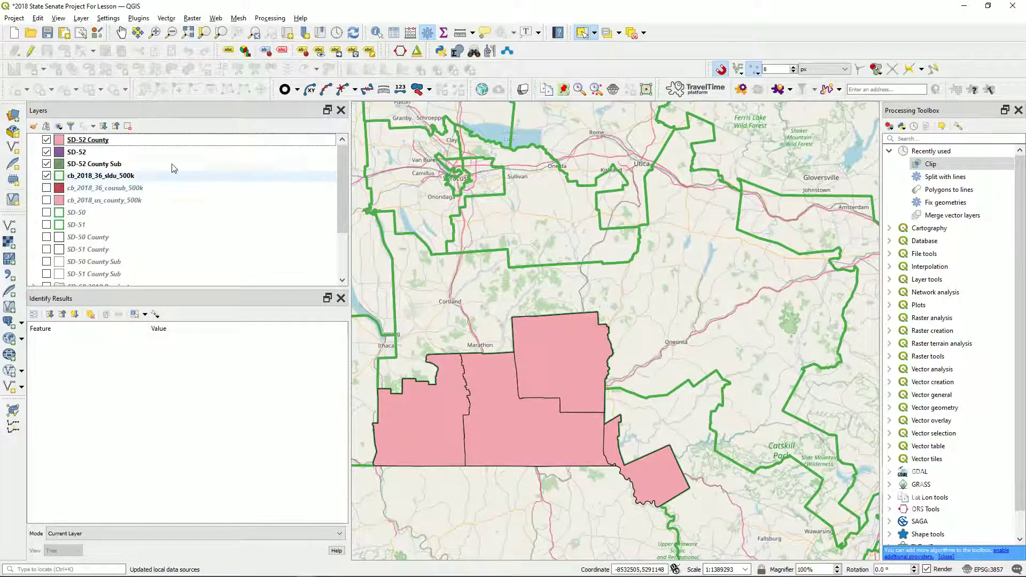
pyautogui.click(160, 153)
pyautogui.moveTo(157, 140); pyautogui.dragTo(154, 236)
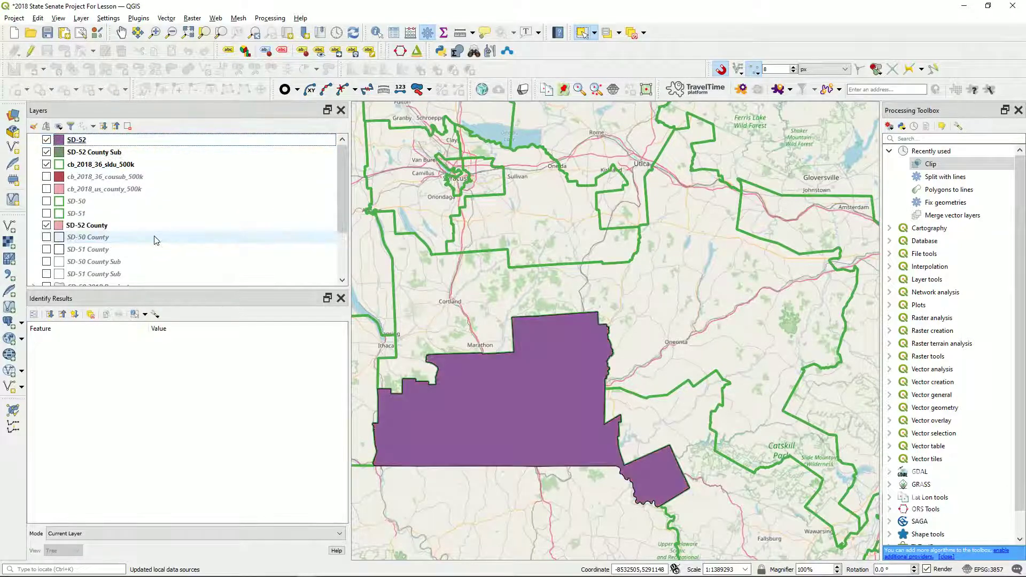
pyautogui.click(120, 142)
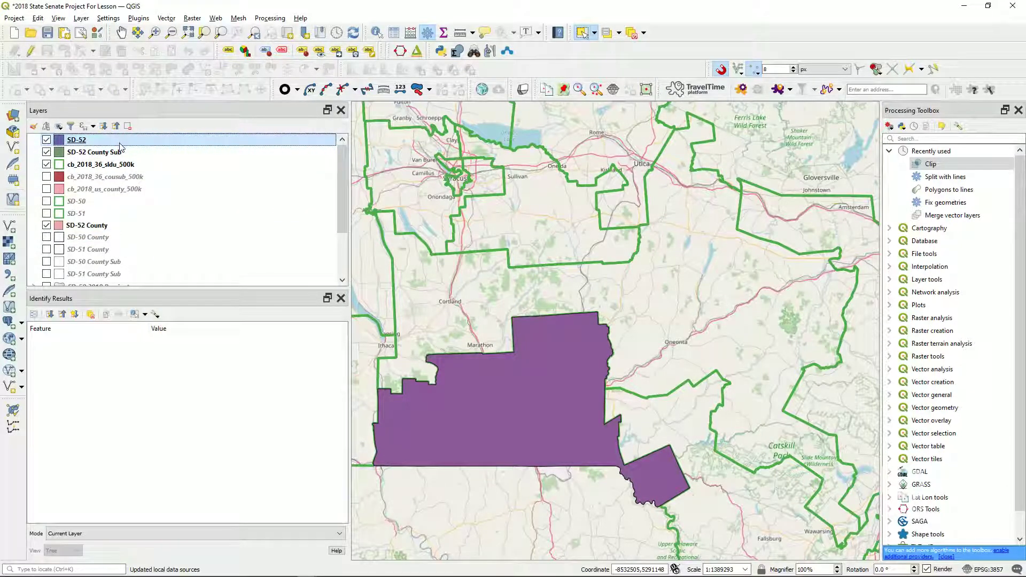
pyautogui.click(119, 151)
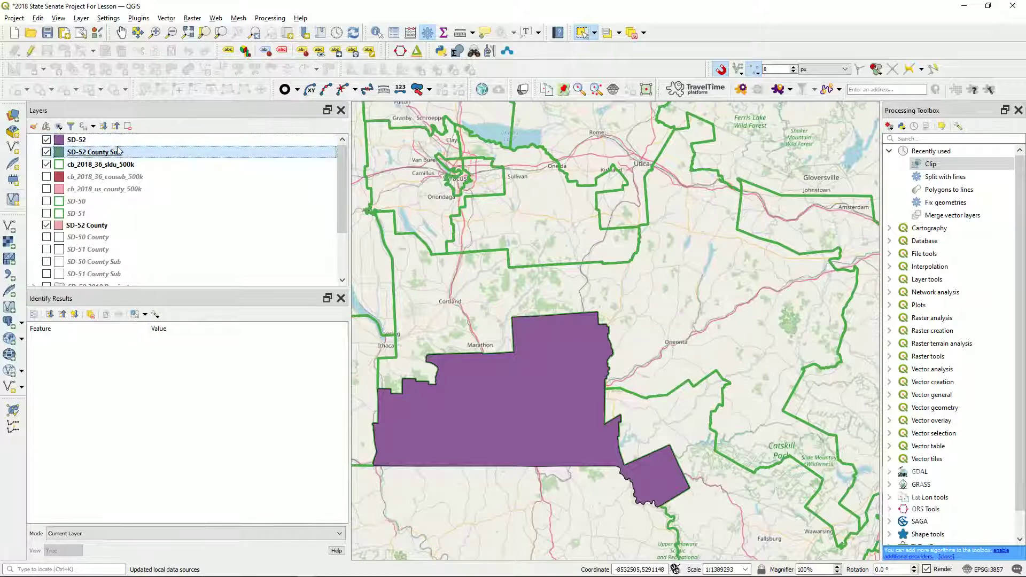
pyautogui.keyDown('ctrl'); pyautogui.click(114, 144); pyautogui.keyUp('ctrl')
pyautogui.moveTo(110, 144); pyautogui.dragTo(114, 223)
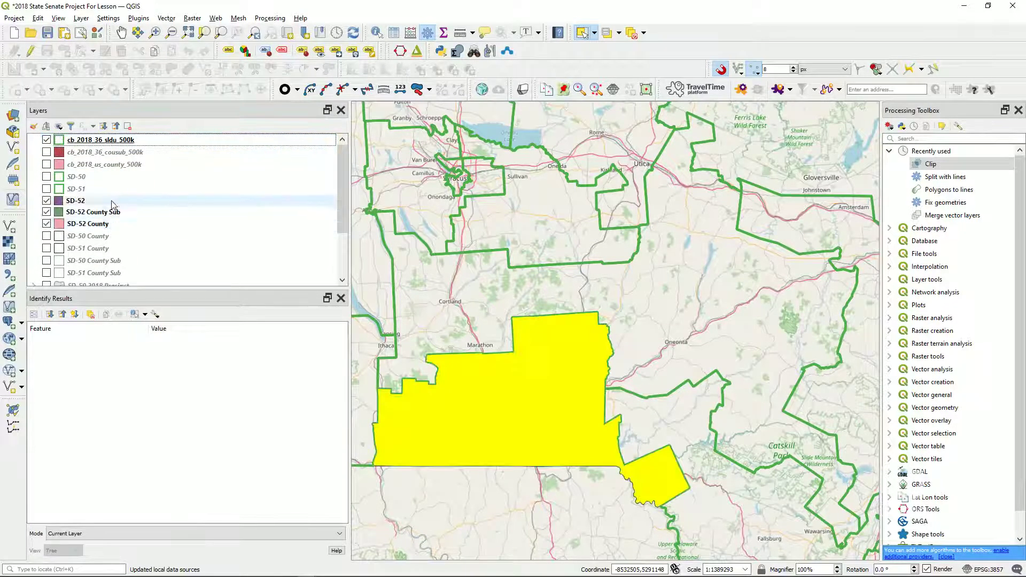
# Apply the outline green symbol to the SD-52 layer.
pyautogui.click(112, 203)
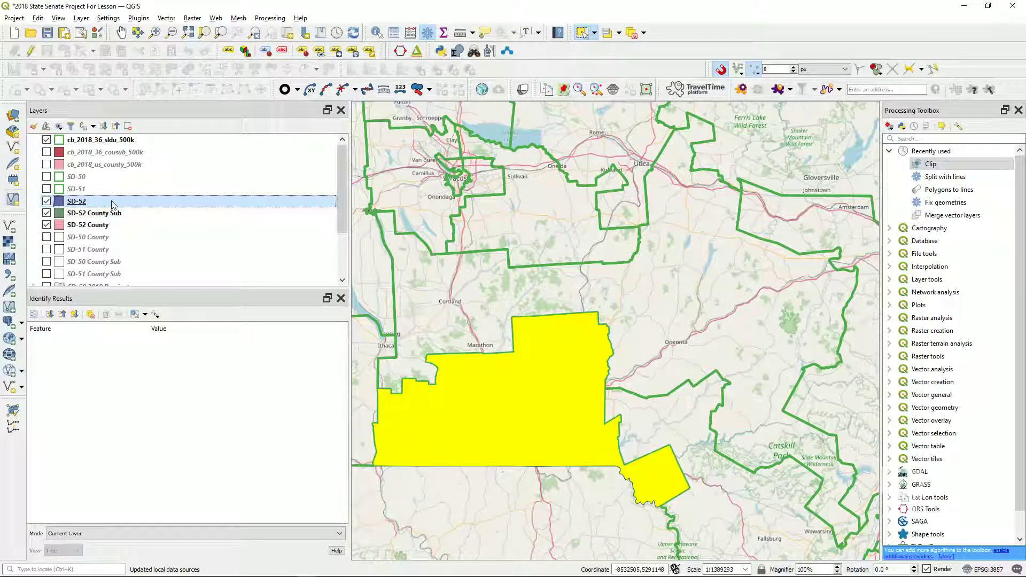
pyautogui.doubleClick(112, 203)
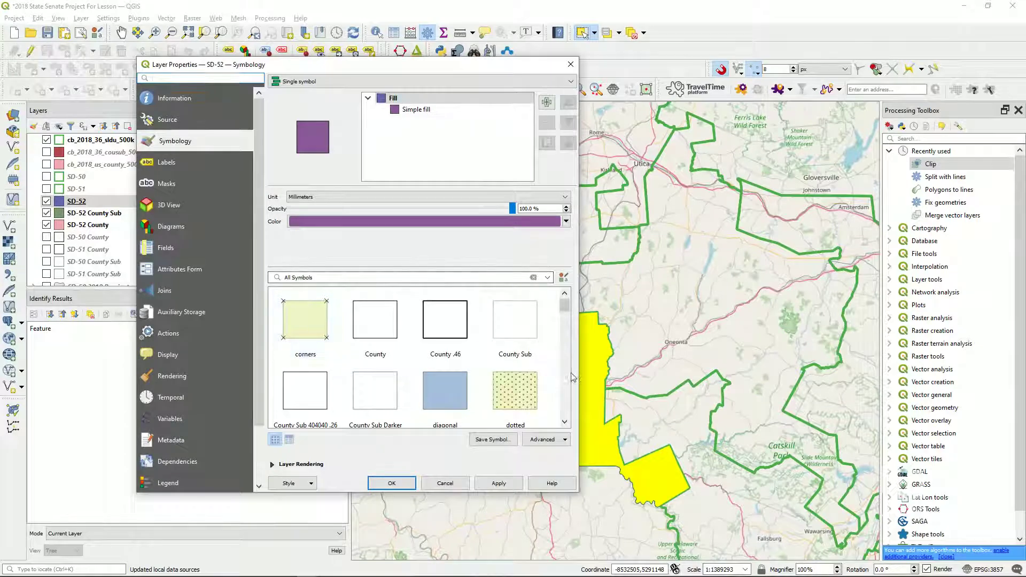
pyautogui.scroll(-10, 570, 379)
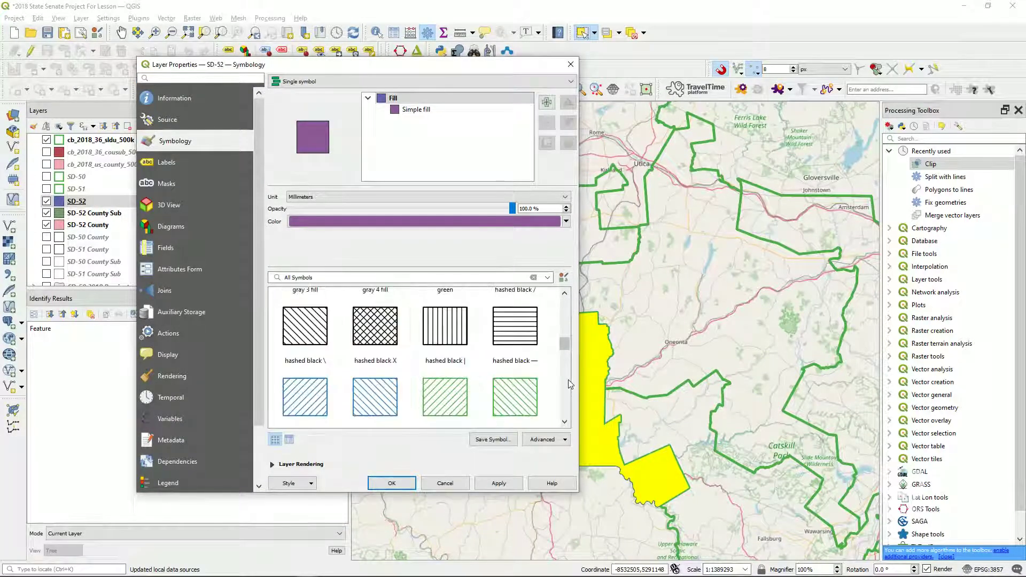
pyautogui.scroll(-5, 569, 384)
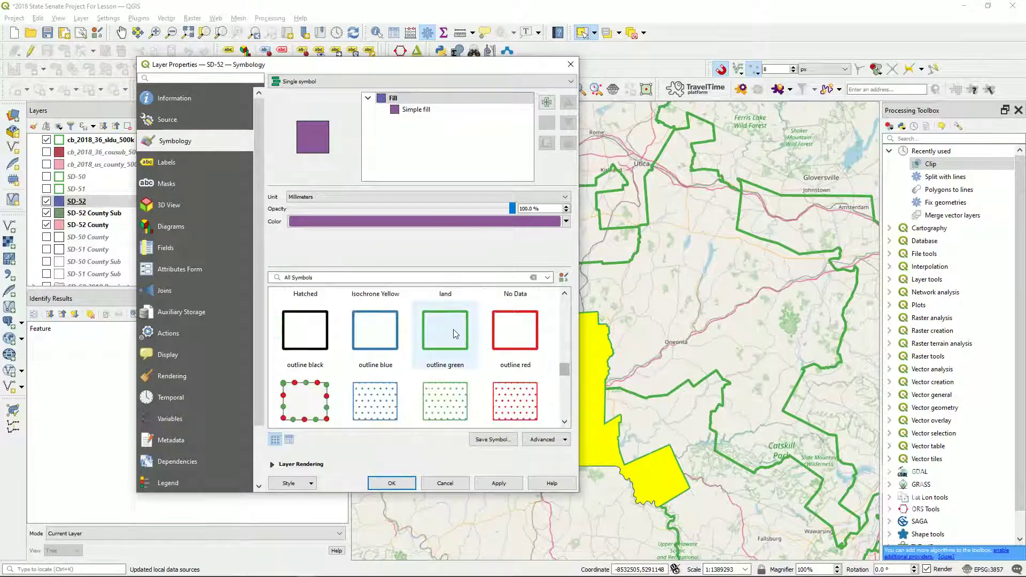
pyautogui.click(455, 333)
pyautogui.click(497, 486)
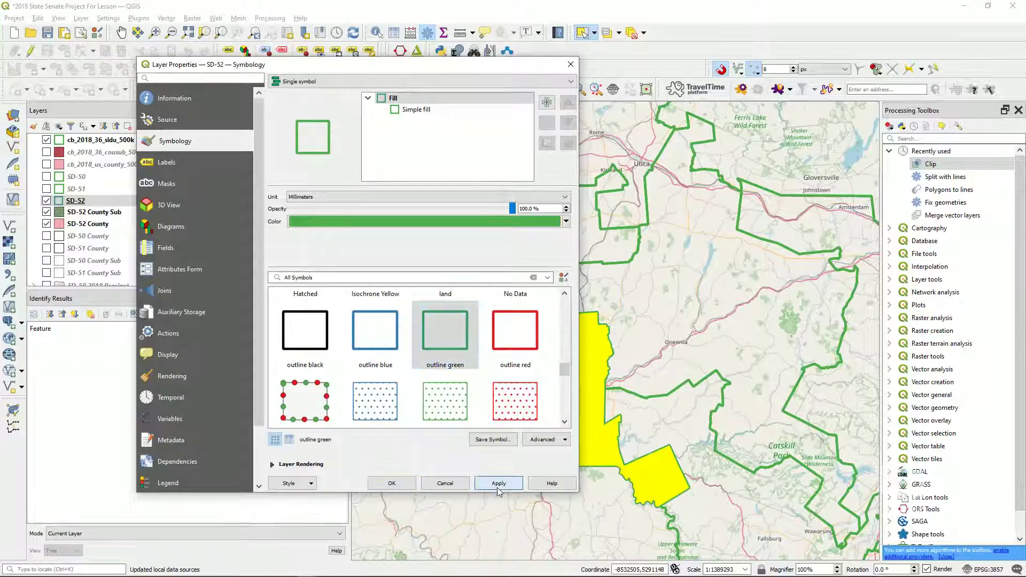
pyautogui.click(392, 483)
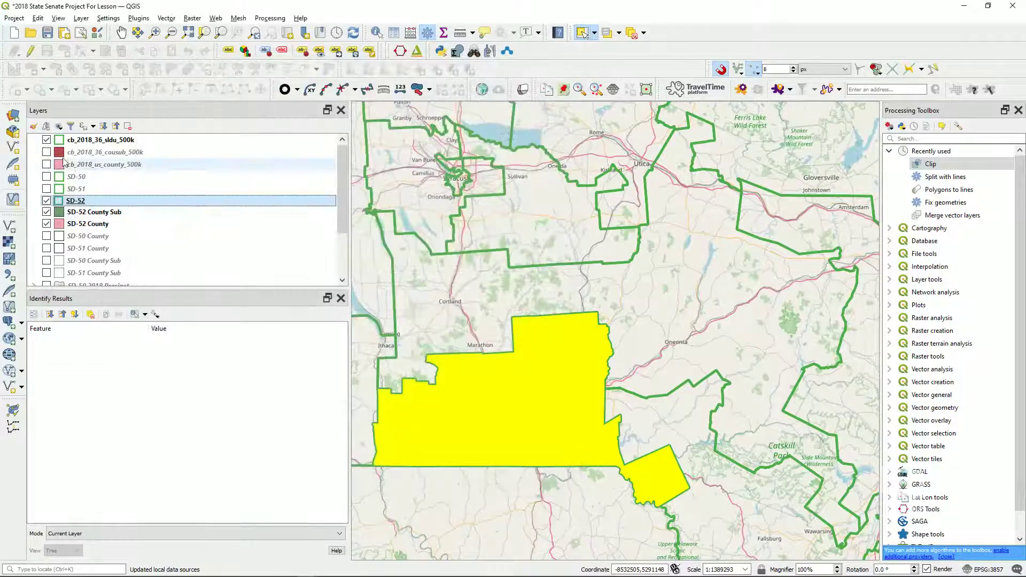
# Hide the cb_2018_36_sldu_500k layer and clear the feature selection.
pyautogui.click(47, 140)
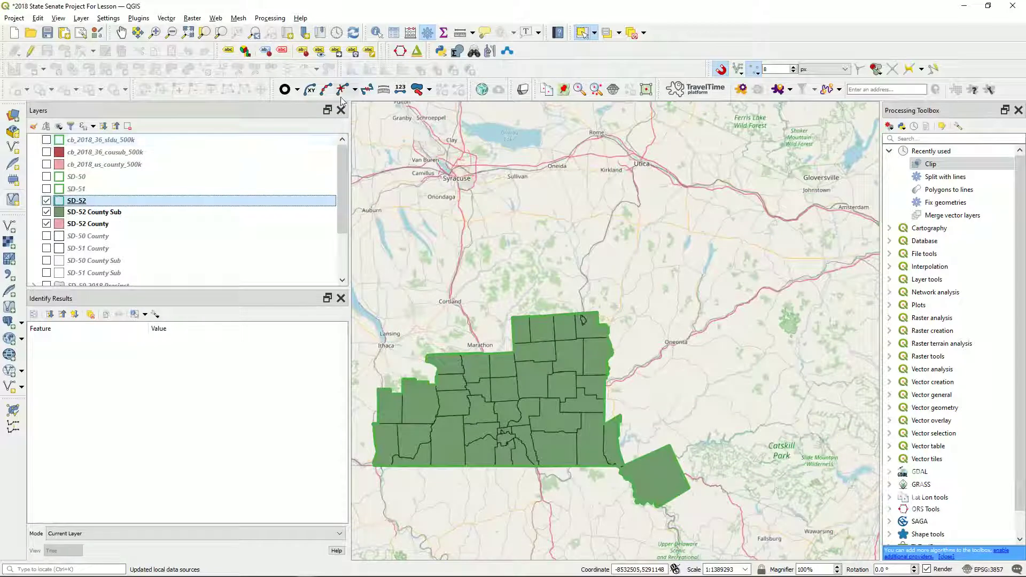
pyautogui.click(644, 35)
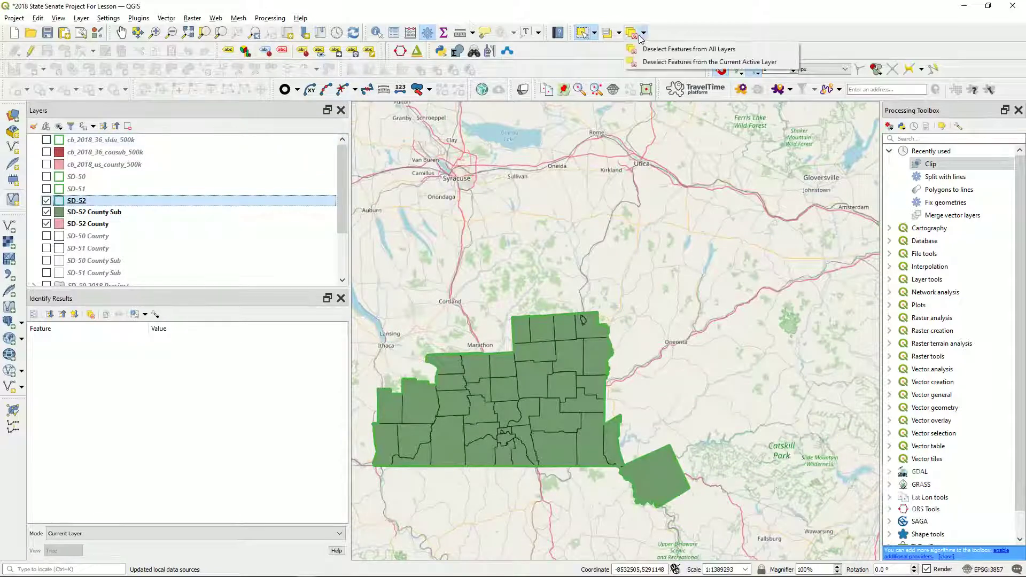
pyautogui.click(634, 36)
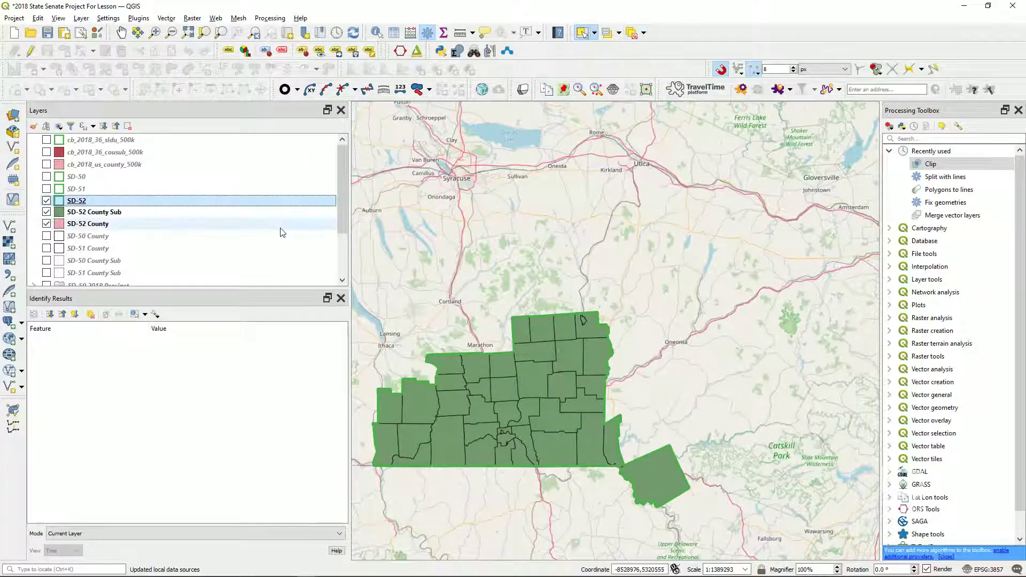
# Place SD-52 County above SD-52 County Sub and move both layers below SD-50 County Sub.
pyautogui.click(179, 214)
pyautogui.moveTo(179, 214); pyautogui.dragTo(180, 226)
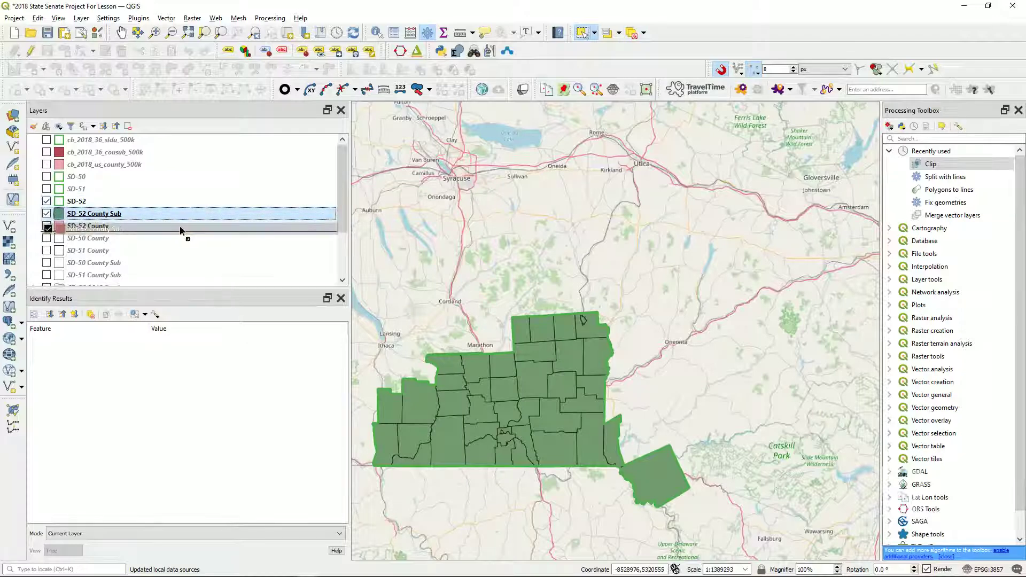
pyautogui.click(156, 217)
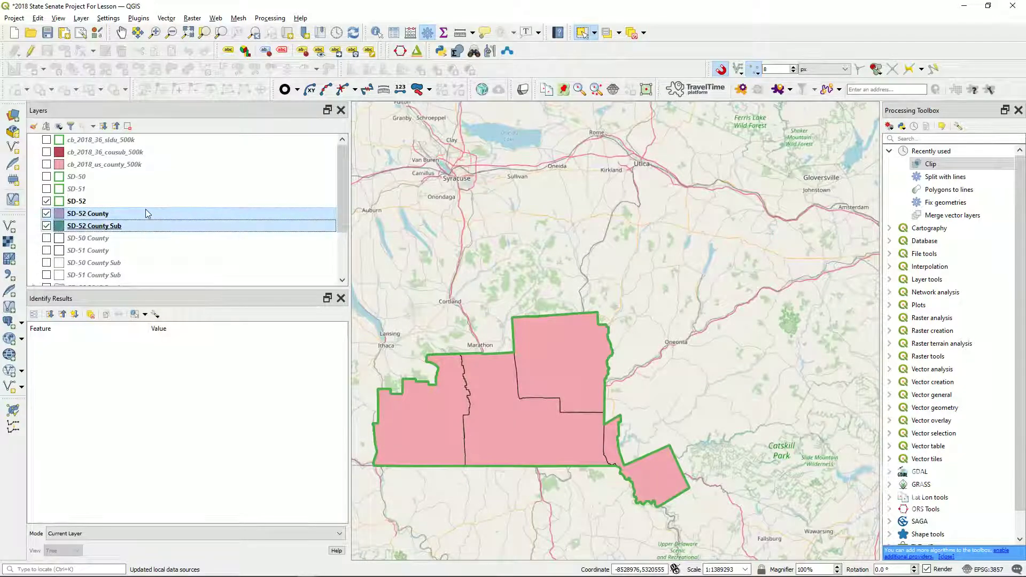
pyautogui.keyDown('ctrl'); pyautogui.click(145, 224); pyautogui.keyUp('ctrl')
pyautogui.moveTo(144, 225); pyautogui.dragTo(142, 278)
# Apply the County .46 symbol to the SD-52 County layer.
pyautogui.click(129, 255)
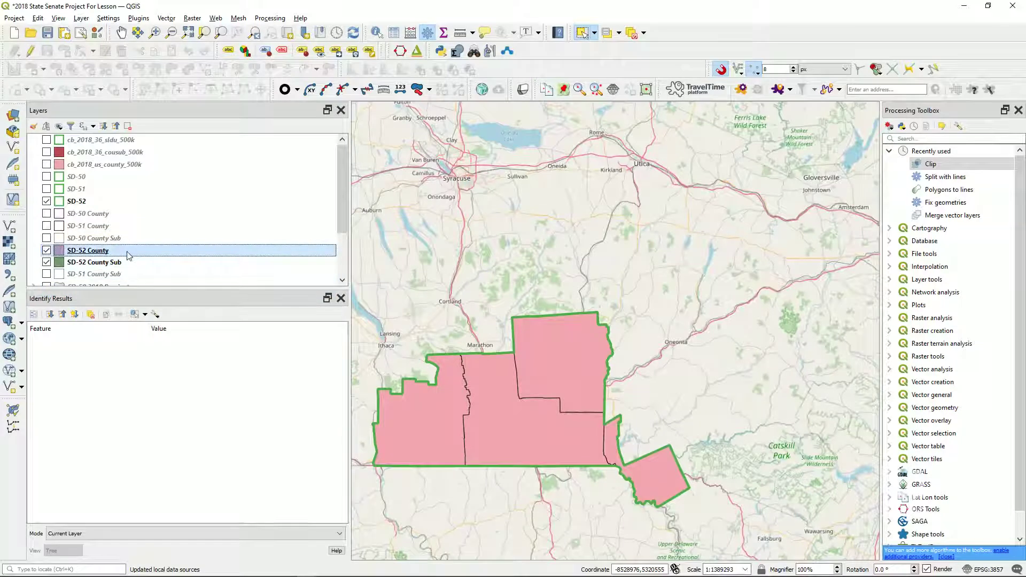
pyautogui.doubleClick(128, 255)
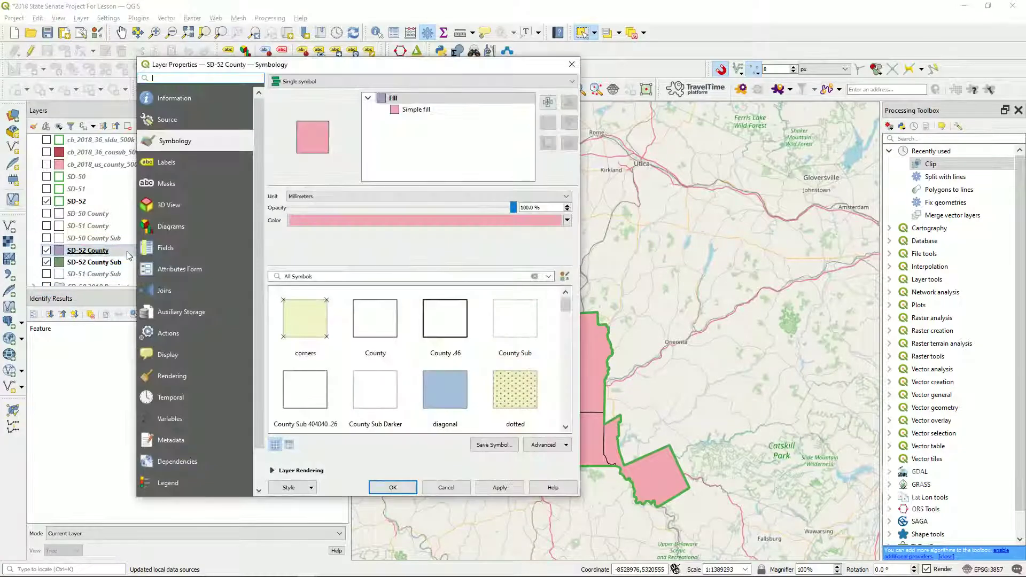
pyautogui.click(438, 299)
pyautogui.click(506, 489)
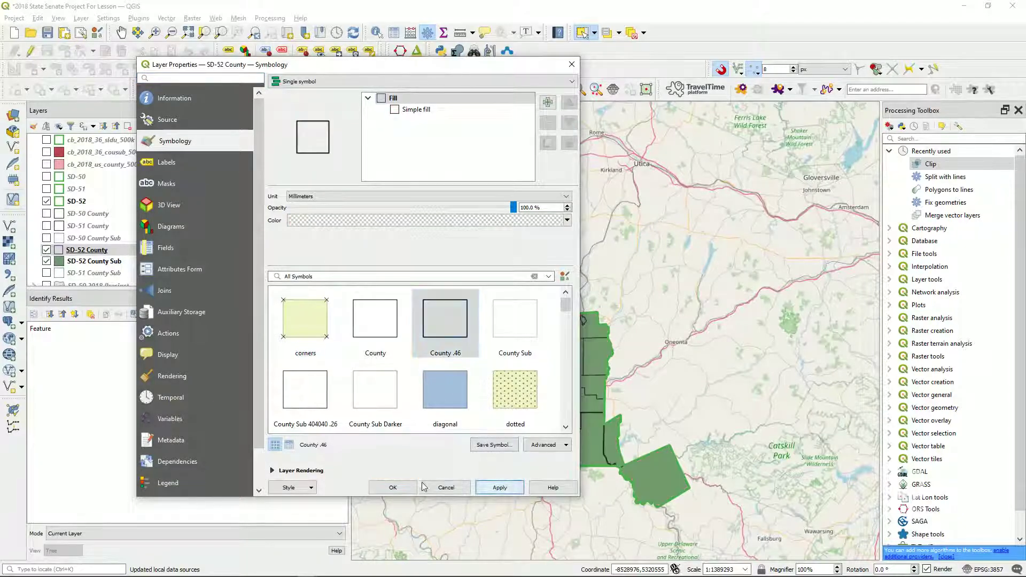
pyautogui.click(392, 487)
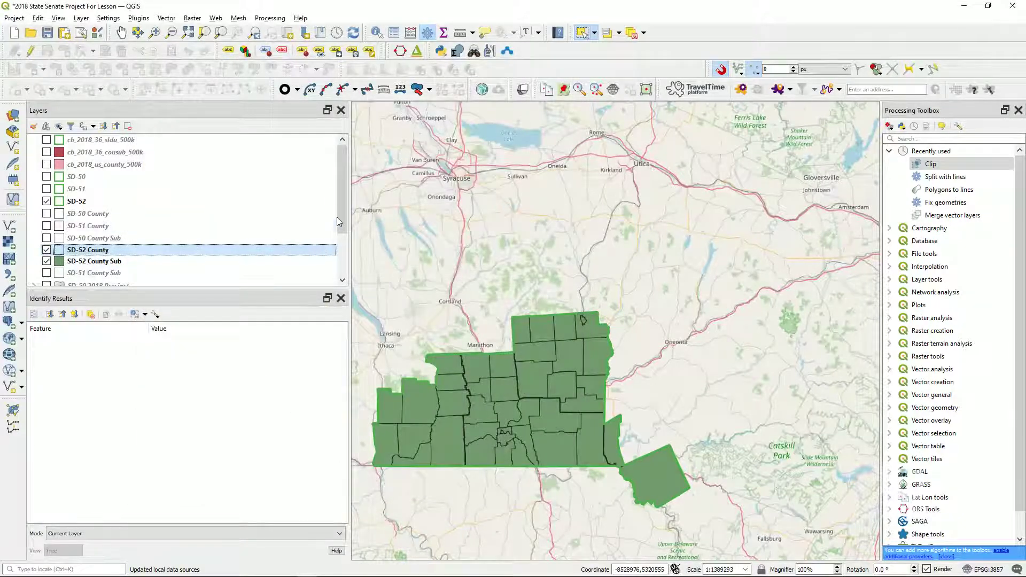
# Move SD-52 County Sub below SD-51 County Sub, and SD-52 County directly below SD-51 County.
pyautogui.moveTo(341, 215); pyautogui.dragTo(342, 267)
pyautogui.moveTo(186, 191); pyautogui.dragTo(183, 212)
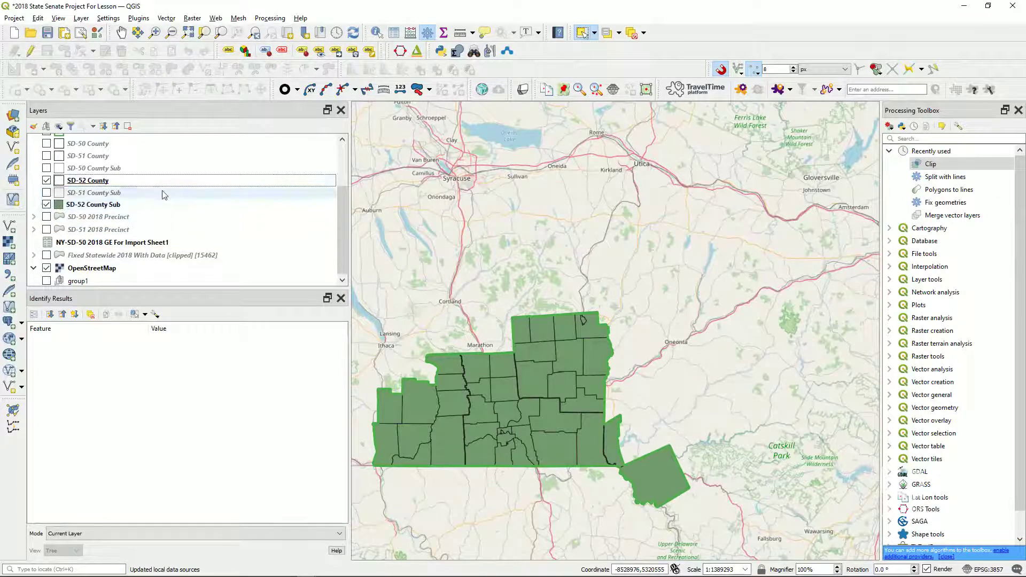
pyautogui.moveTo(148, 183); pyautogui.dragTo(149, 167)
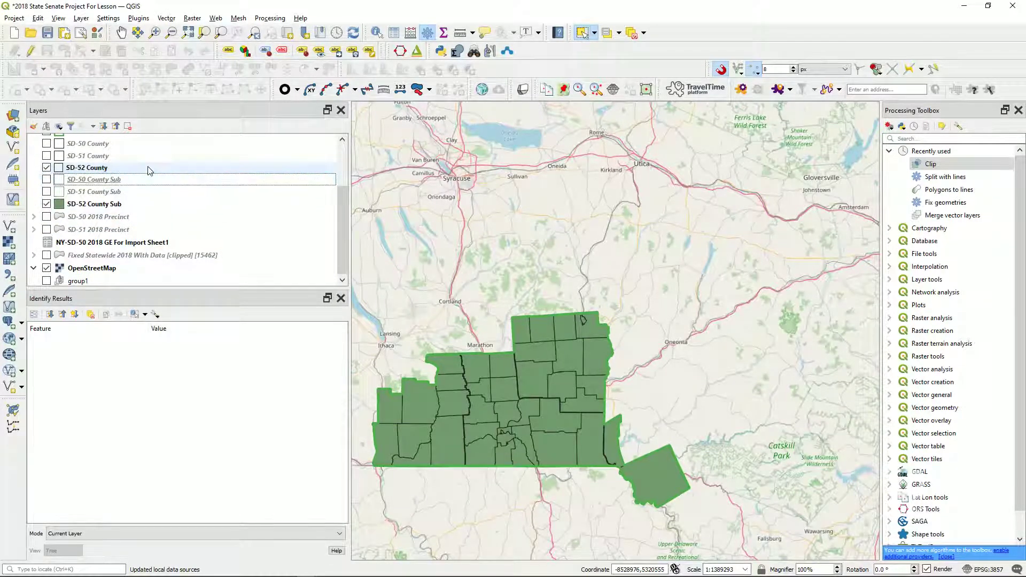
# Style SD-52 County Sub with the County Sub 404040 .26 symbol and add single labels from NAME with a text buffer.
pyautogui.click(142, 204)
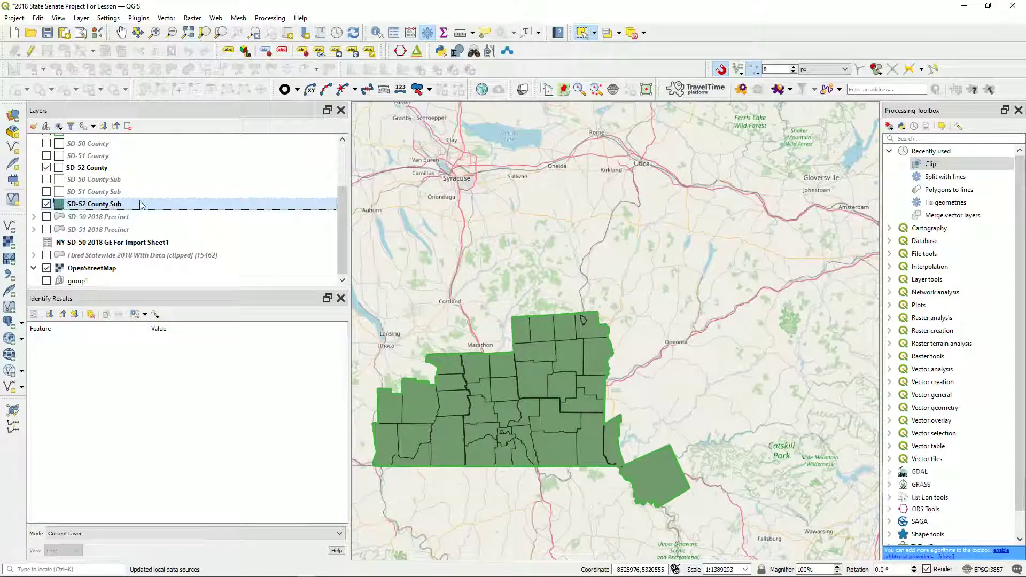
pyautogui.doubleClick(142, 204)
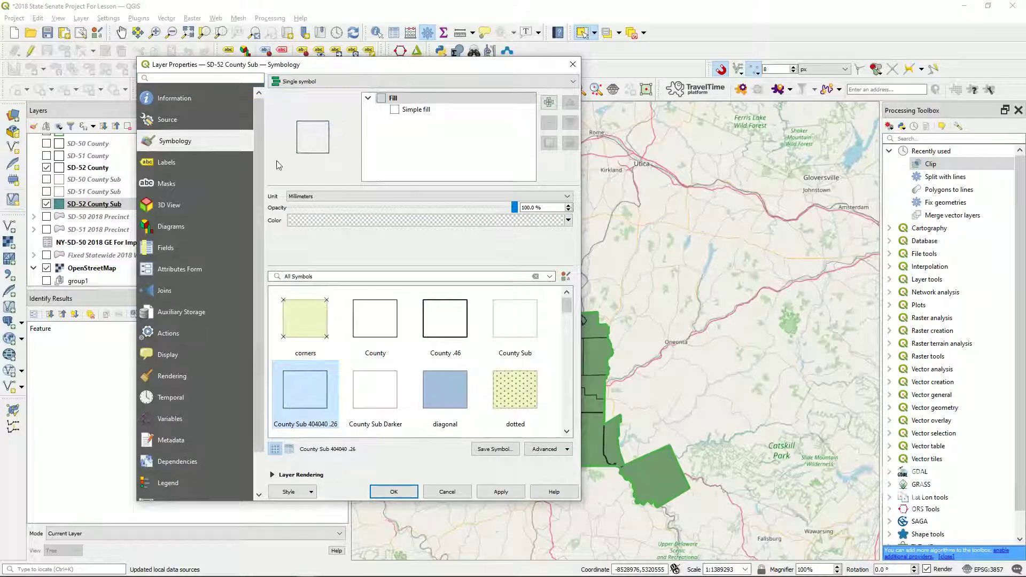
pyautogui.click(214, 165)
pyautogui.click(337, 82)
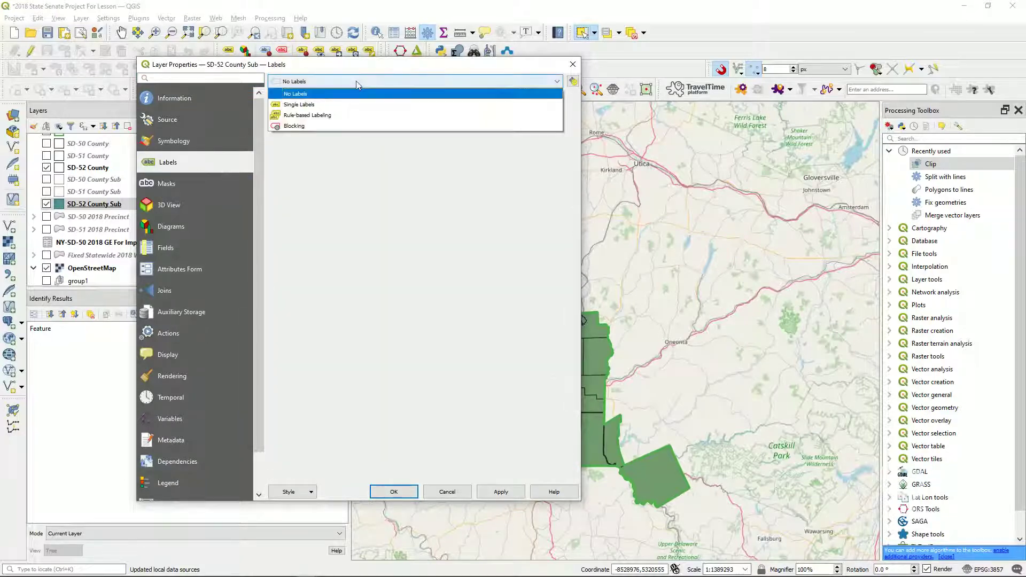
pyautogui.click(352, 105)
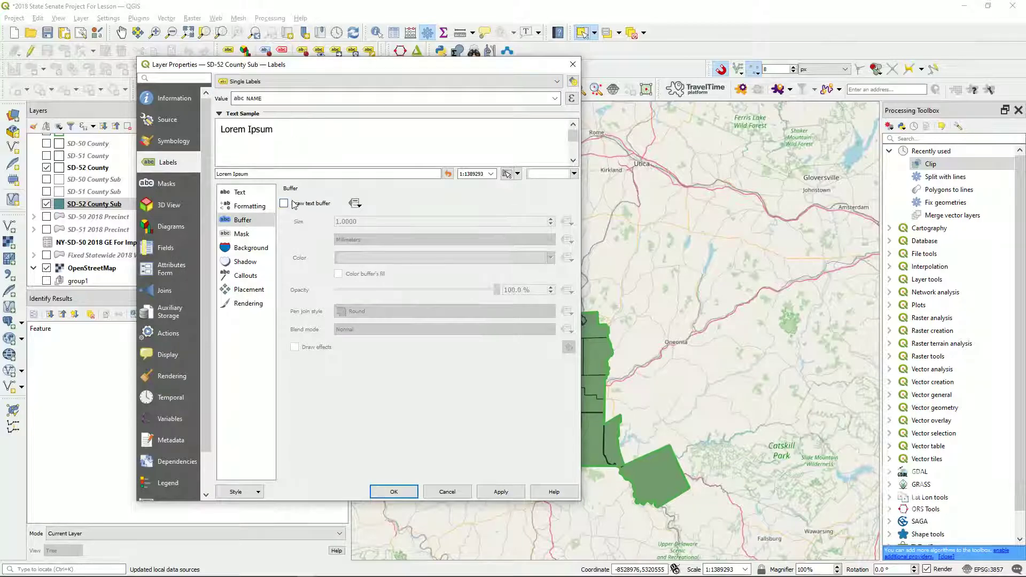
pyautogui.click(294, 204)
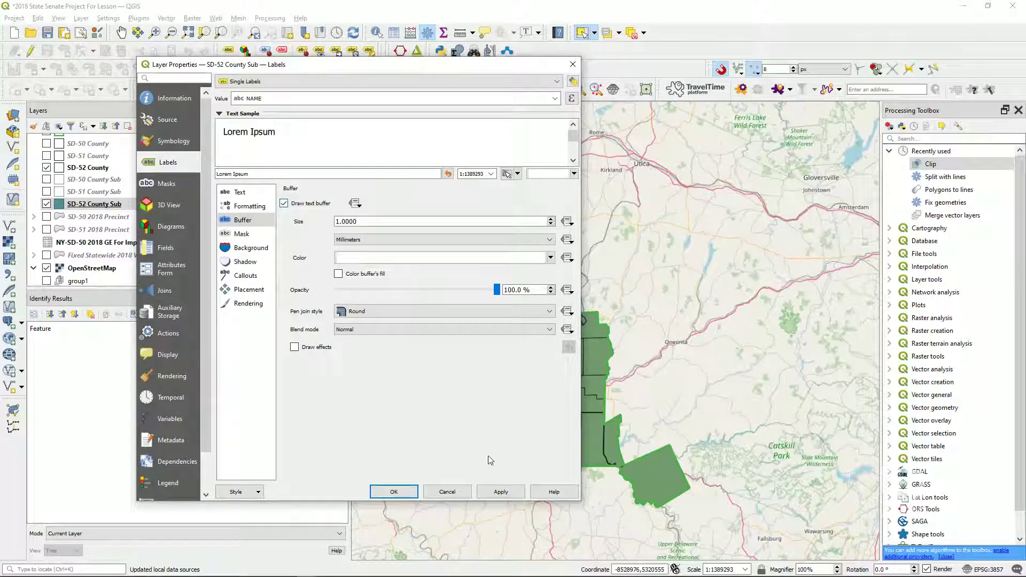
pyautogui.click(498, 492)
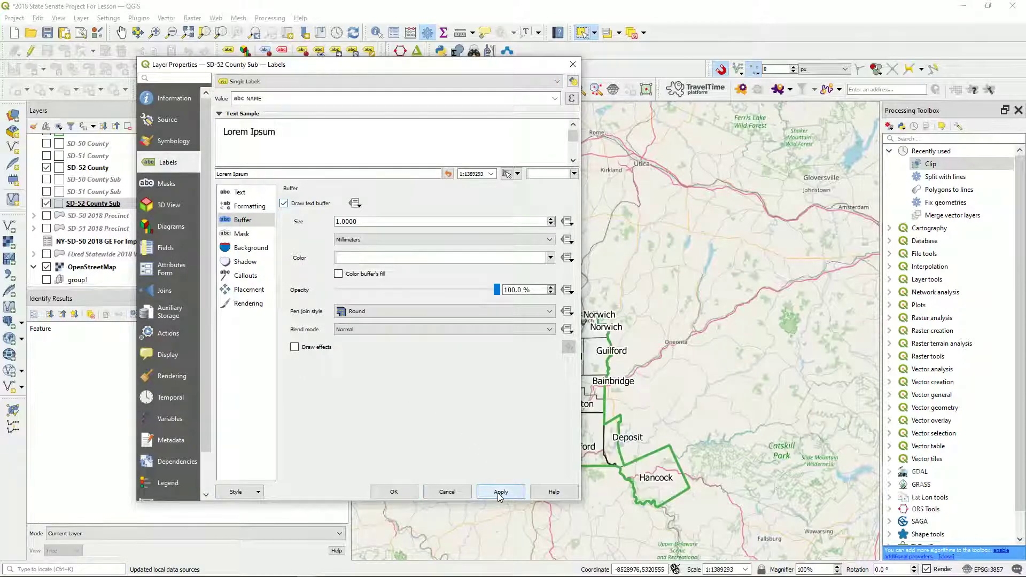
pyautogui.click(401, 492)
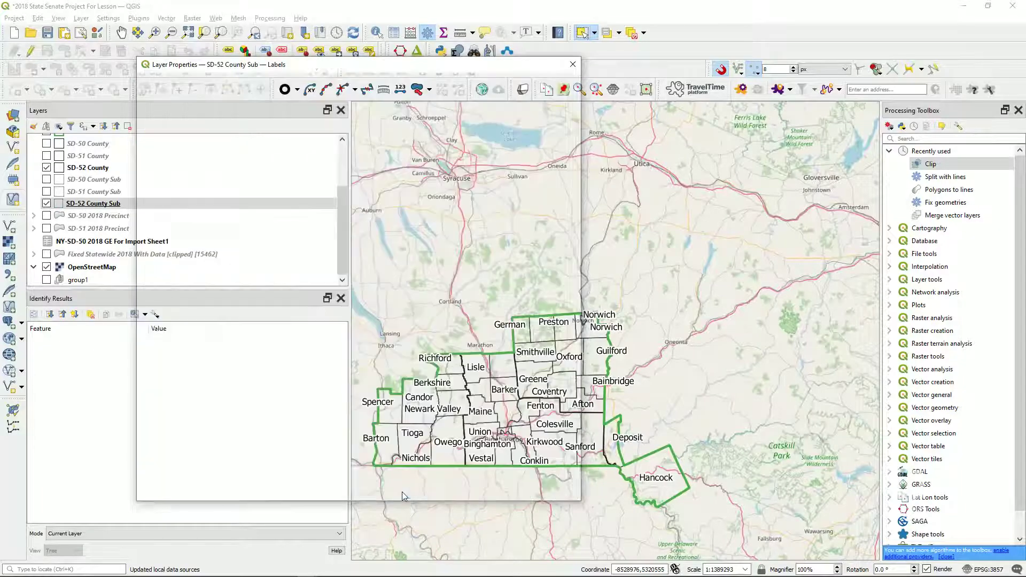
# Add the NY-SD-52 2018 GE For Import spreadsheet from the New York folder as a vector source above the Fixed Statewide 2018 layer.
pyautogui.rightClick(142, 202)
pyautogui.click(173, 209)
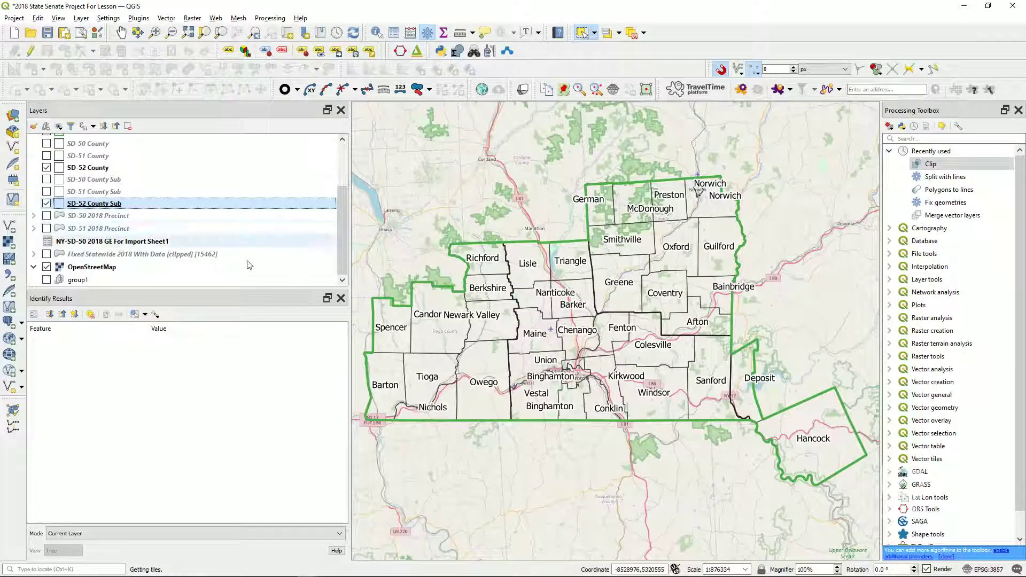
pyautogui.click(92, 260)
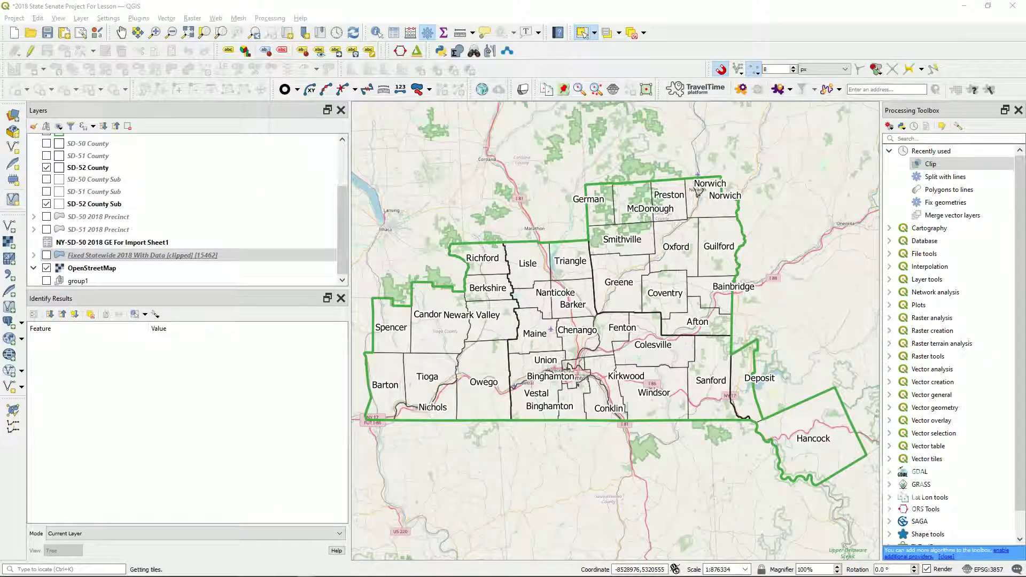
pyautogui.moveTo(0, 117); pyautogui.dragTo(358, 133)
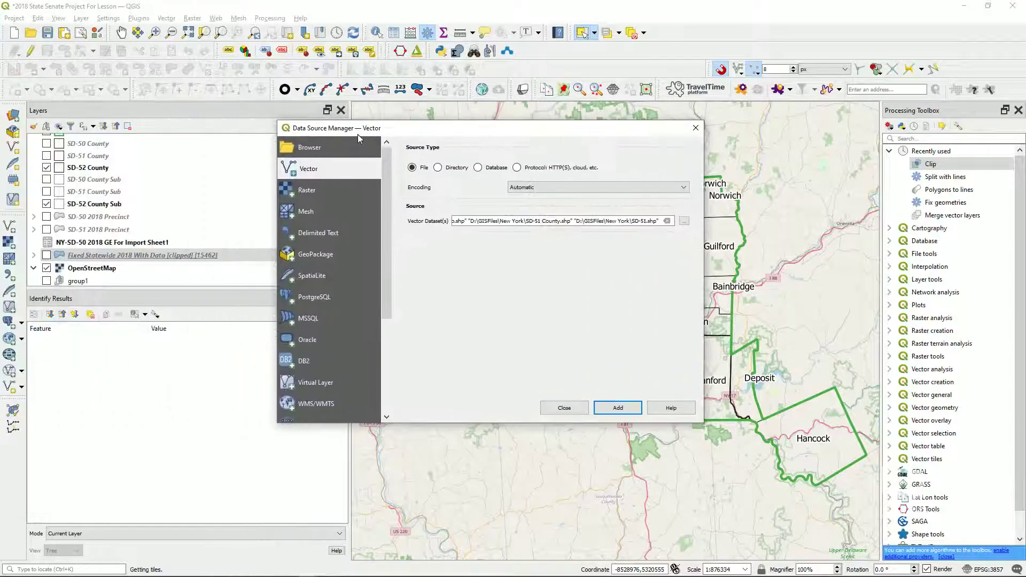
pyautogui.click(684, 223)
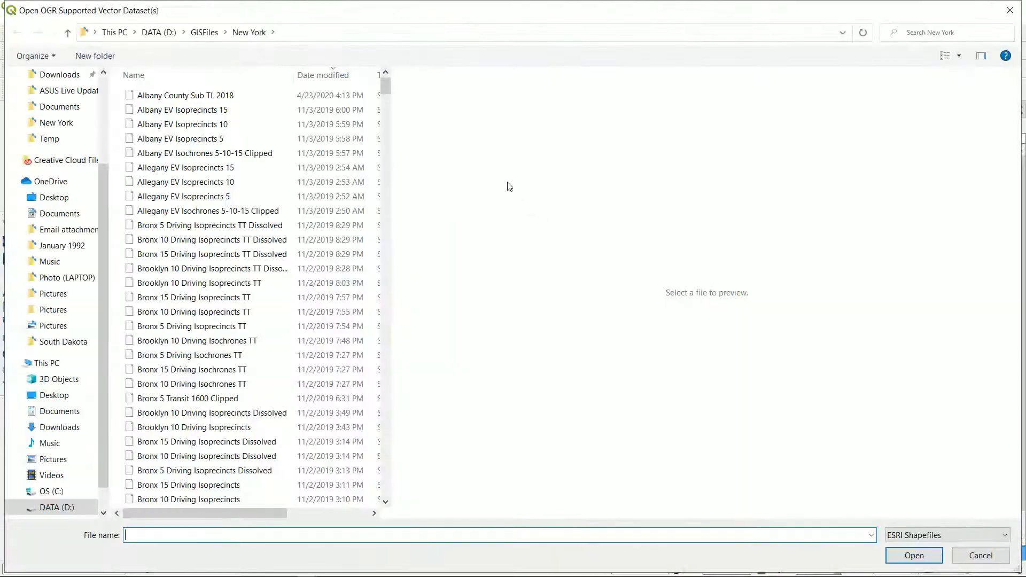
pyautogui.click(915, 536)
pyautogui.scroll(1, 966, 241)
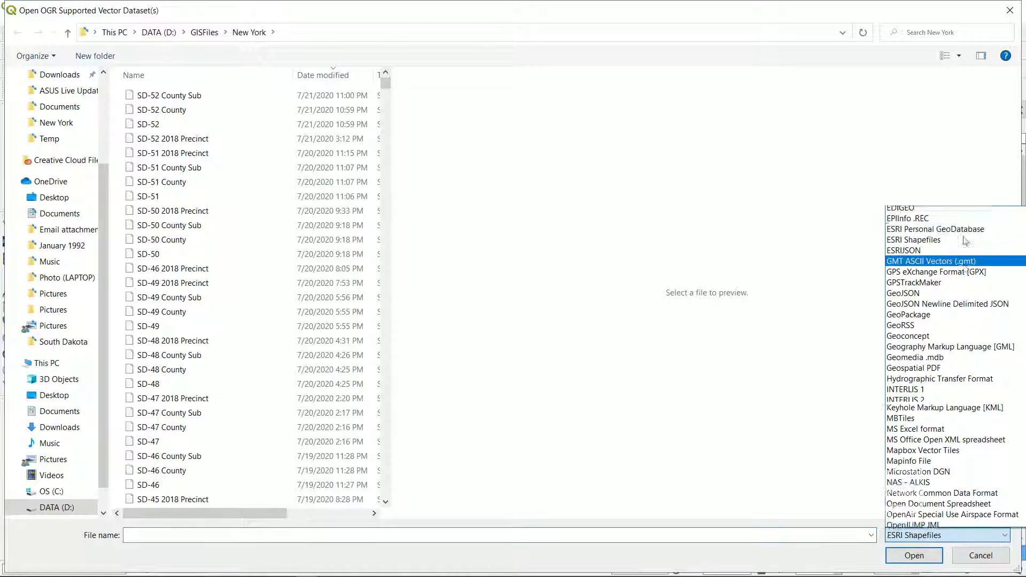
pyautogui.scroll(10, 966, 242)
pyautogui.click(962, 238)
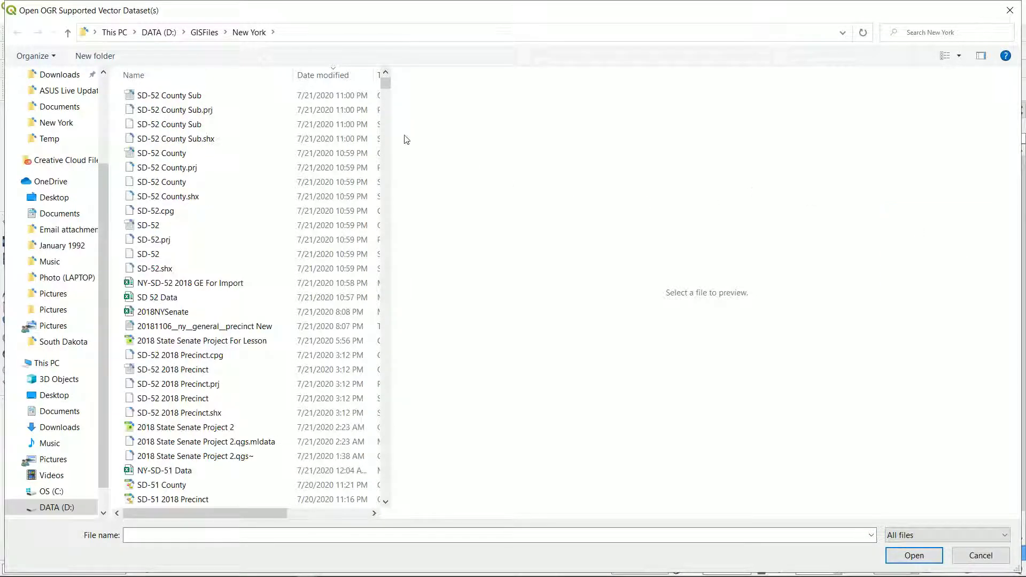
pyautogui.doubleClick(290, 283)
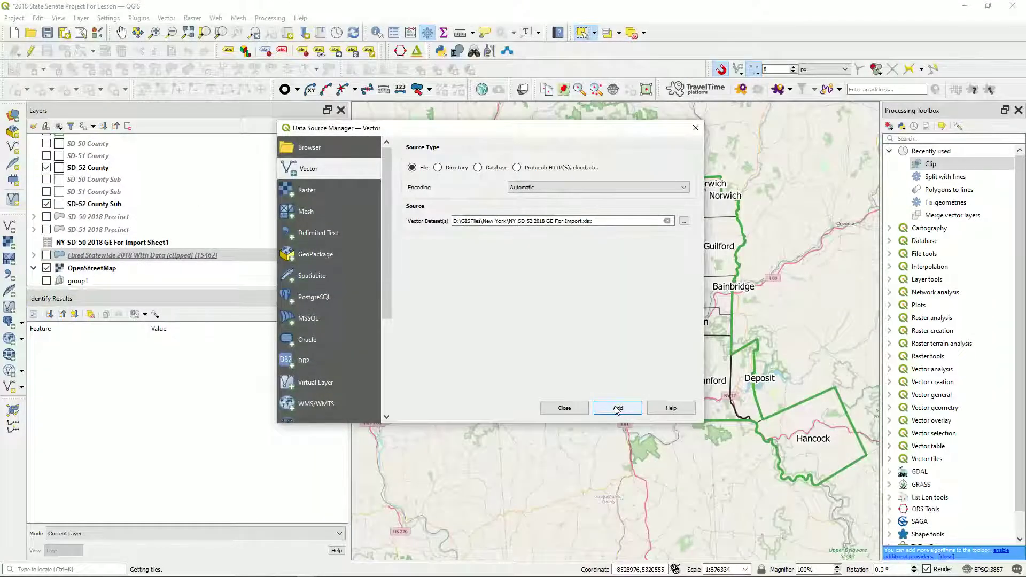
pyautogui.click(618, 407)
pyautogui.click(564, 408)
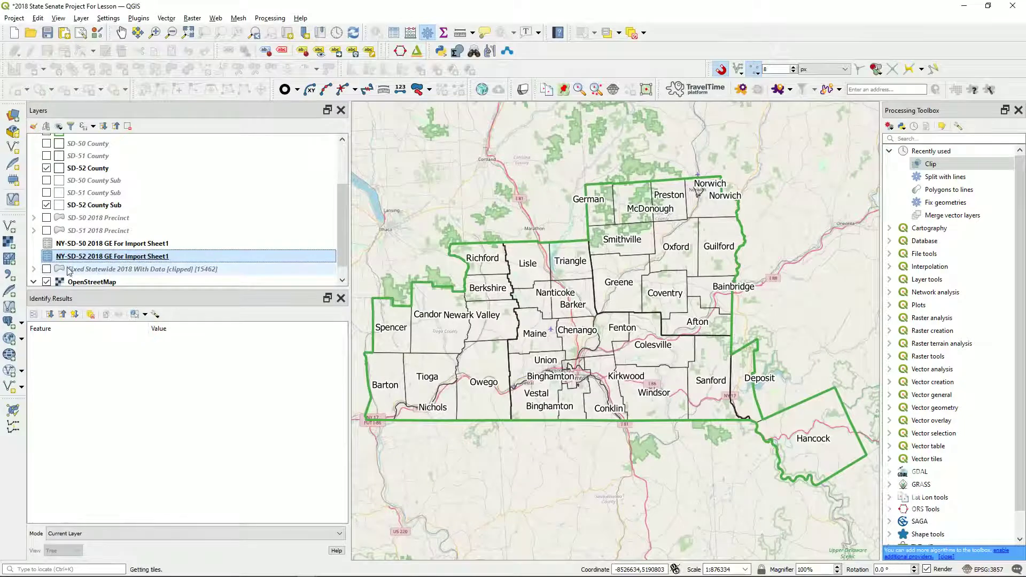
# Turn on the Fixed Statewide 2018 With Data [clipped] layer and open its join settings.
pyautogui.click(47, 269)
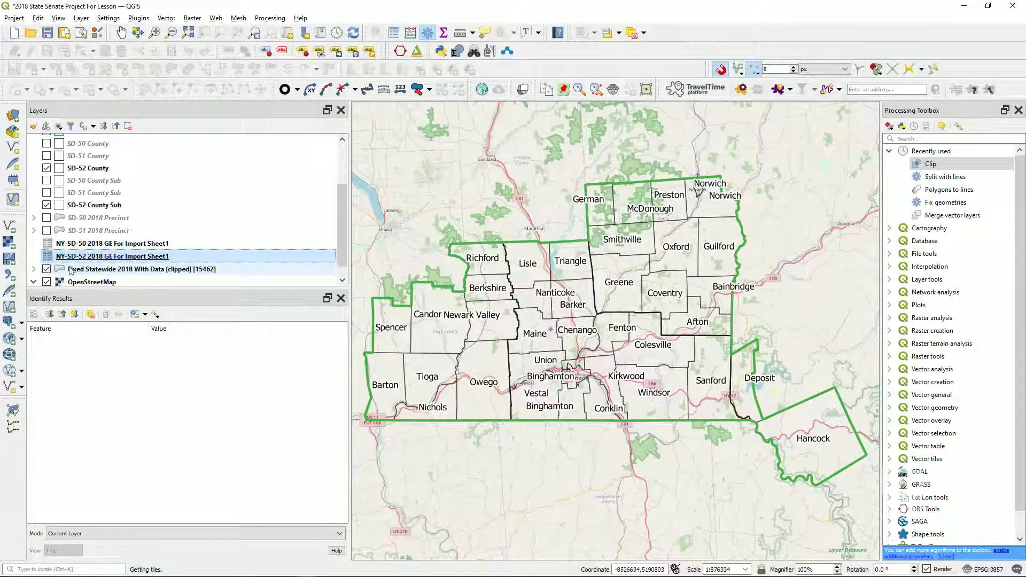
pyautogui.click(96, 270)
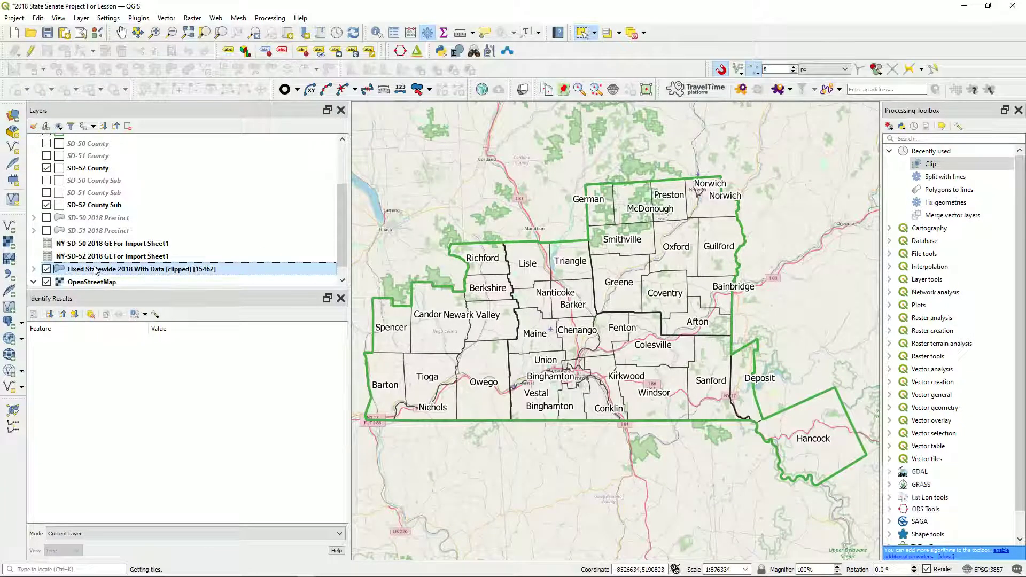
pyautogui.doubleClick(96, 270)
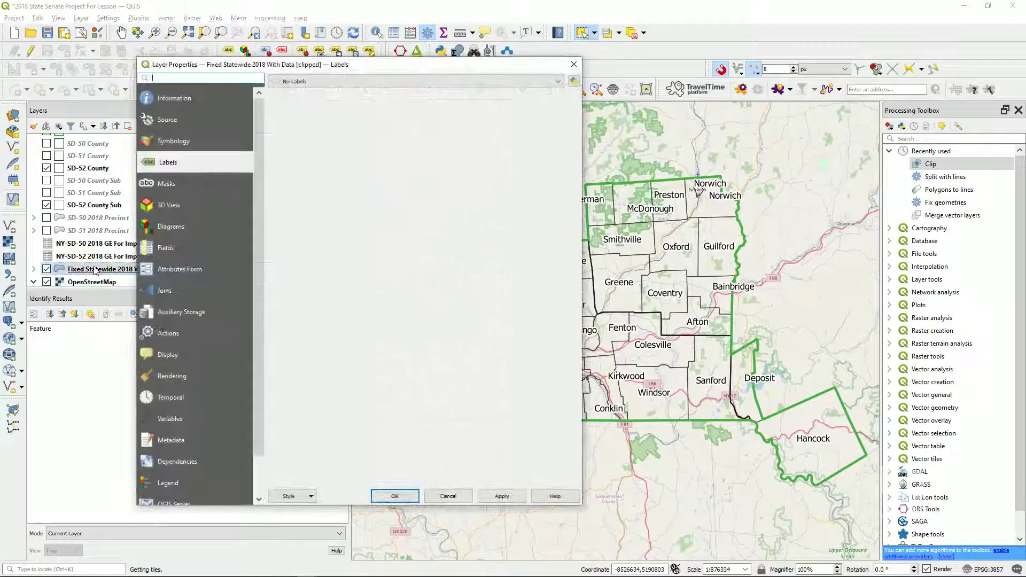
pyautogui.click(203, 142)
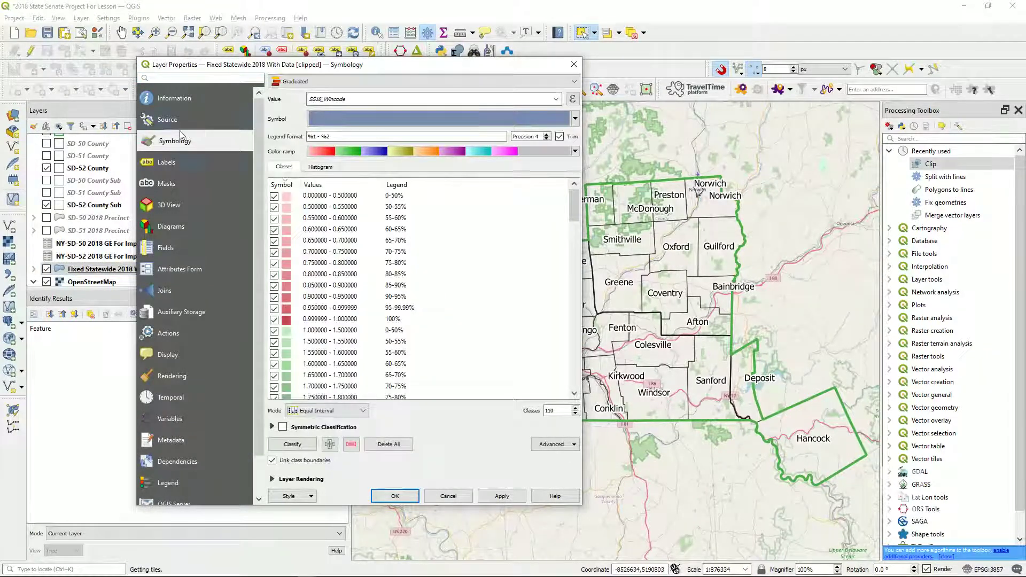
pyautogui.click(188, 290)
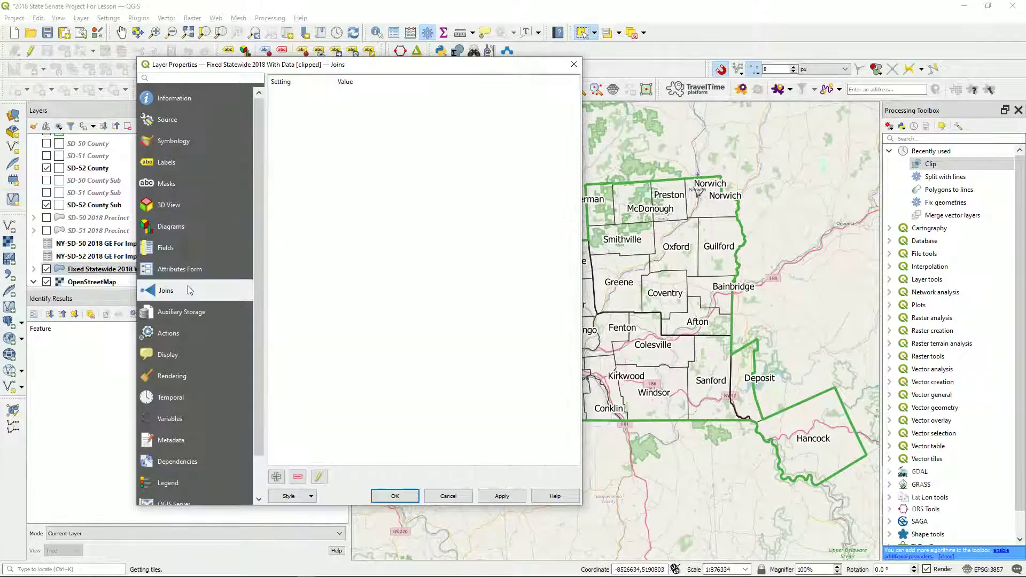
# Define a new join to NY-SD-52 2018 GE For Import Sheet1 with join field GEOID and target field GEOID10.
pyautogui.click(278, 476)
pyautogui.click(567, 143)
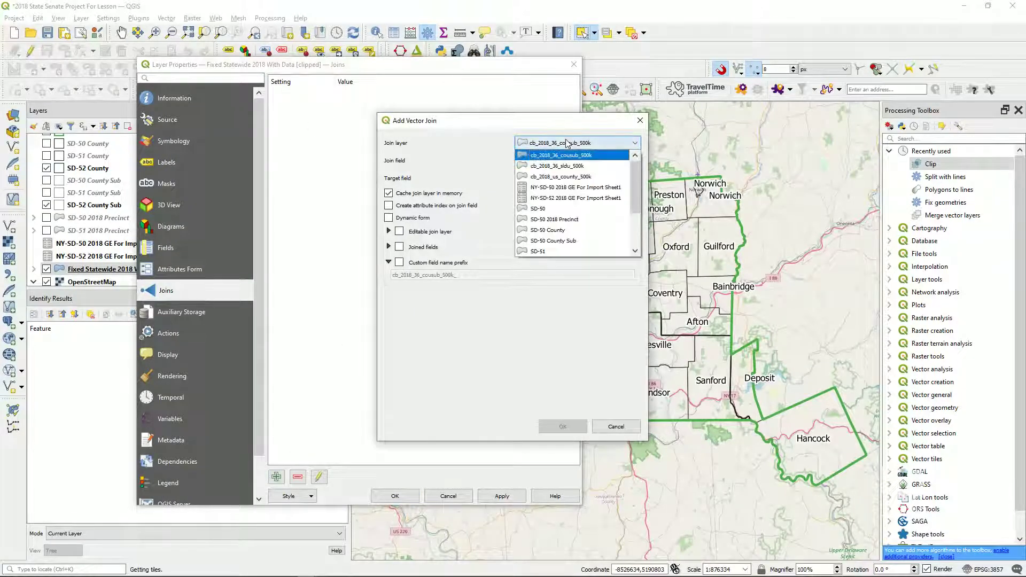
pyautogui.press('Down')
pyautogui.press('Down')
pyautogui.press('Down')
pyautogui.press('Down')
pyautogui.press('Return')
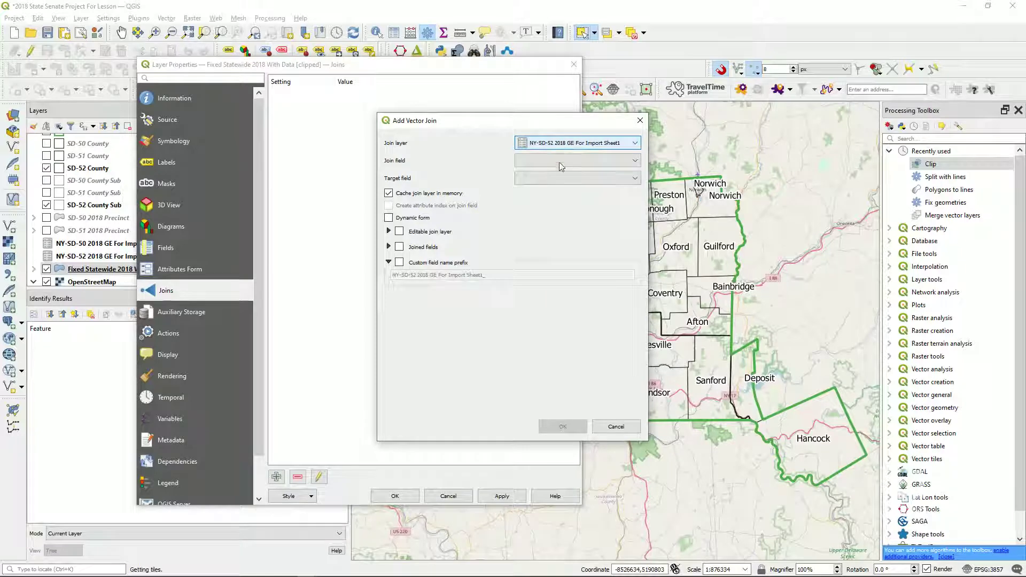
pyautogui.click(560, 162)
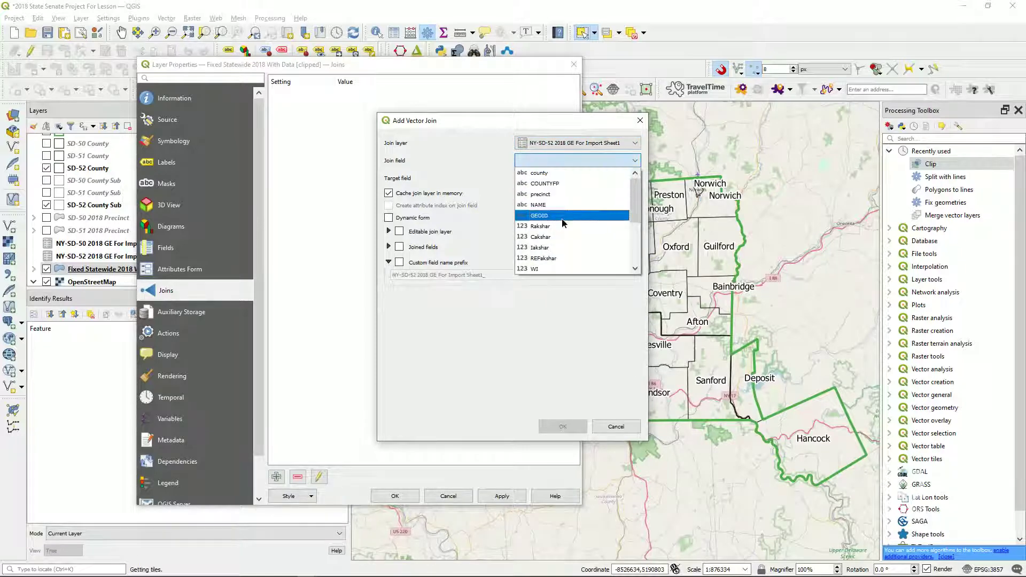
pyautogui.click(566, 215)
pyautogui.click(567, 178)
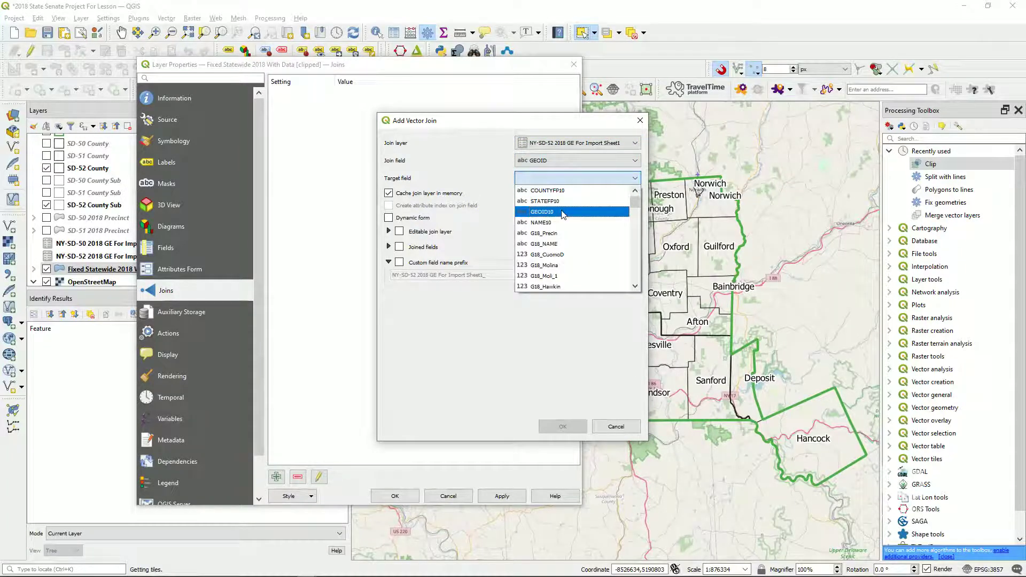
pyautogui.click(566, 212)
# Give the join the custom field name prefix SS18_ and add it to the layer.
pyautogui.click(428, 264)
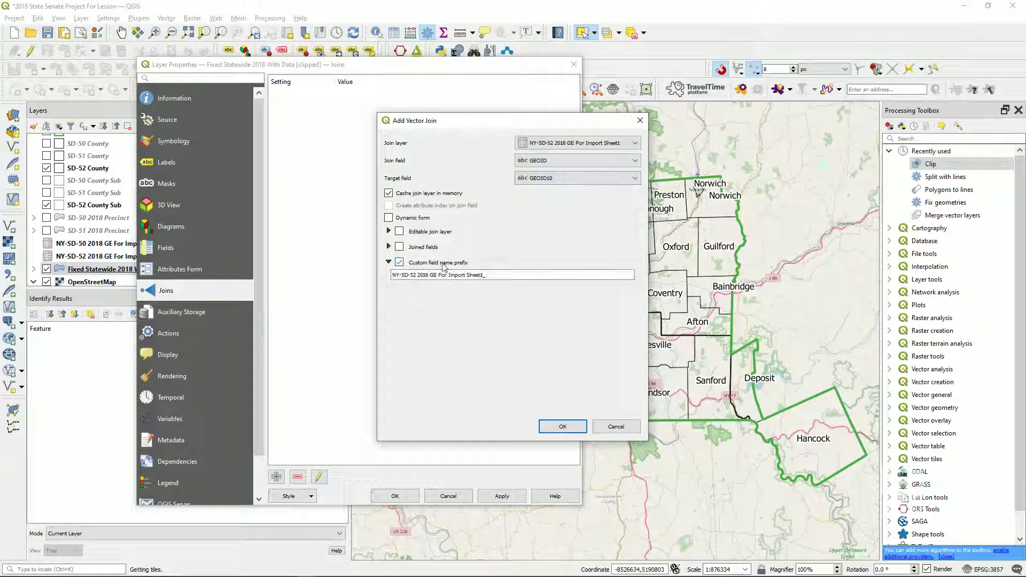
pyautogui.tripleClick(483, 275)
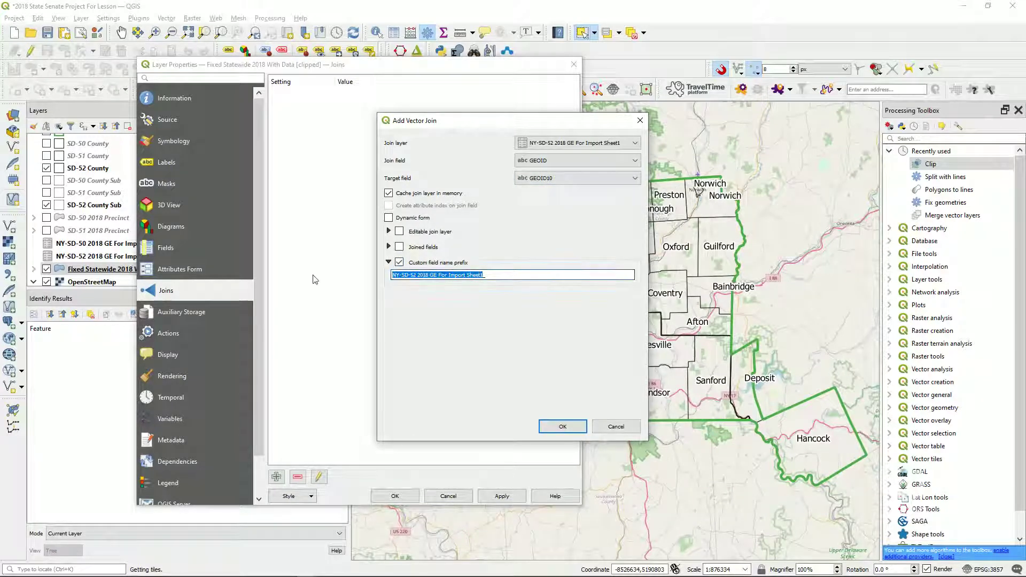
pyautogui.press('BackSpace')
pyautogui.write('SS18')
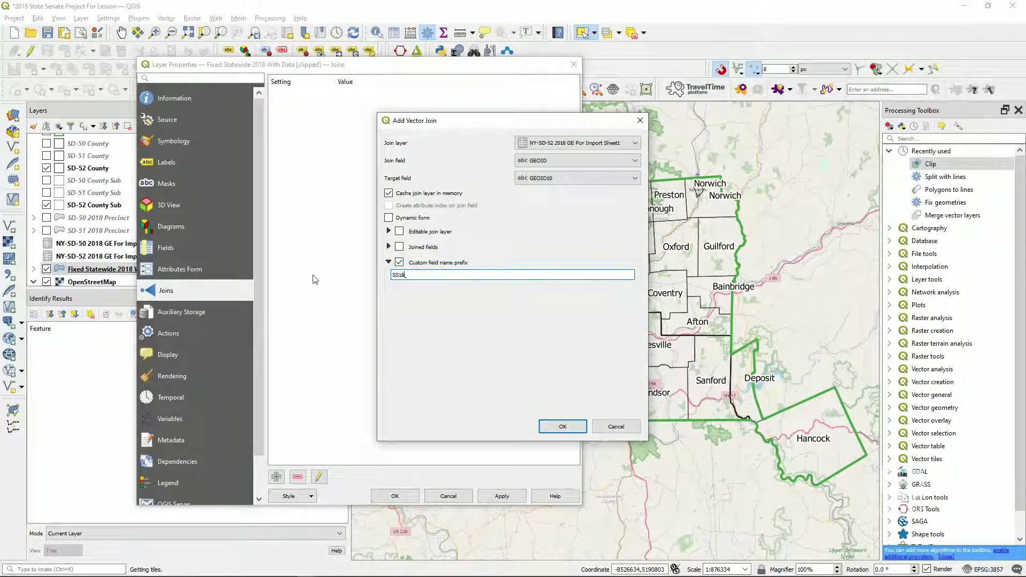
pyautogui.write('_')
pyautogui.click(562, 426)
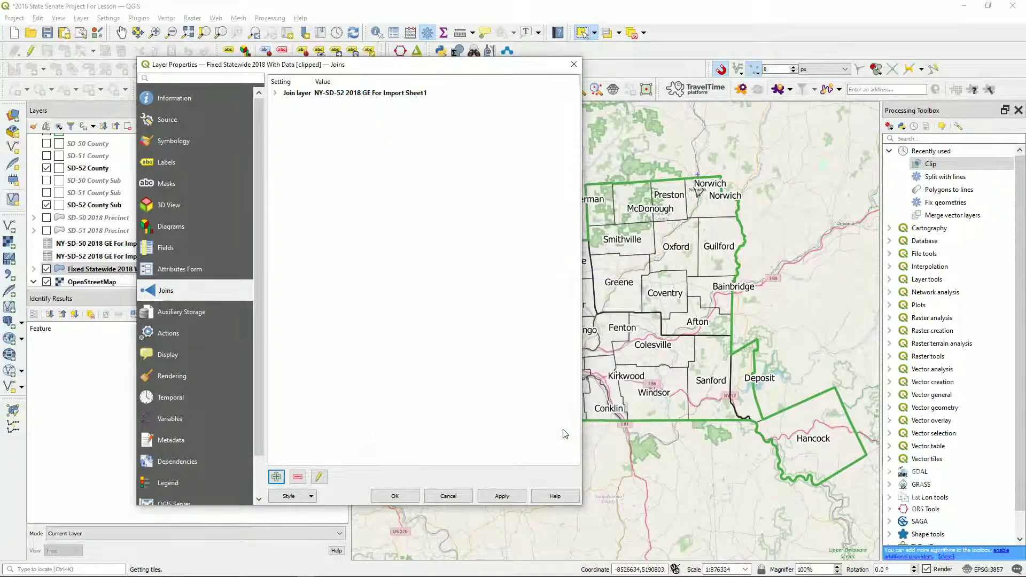
# Apply the existing graduated SS18_Wincode symbology to the joined statewide layer and close its properties.
pyautogui.click(199, 141)
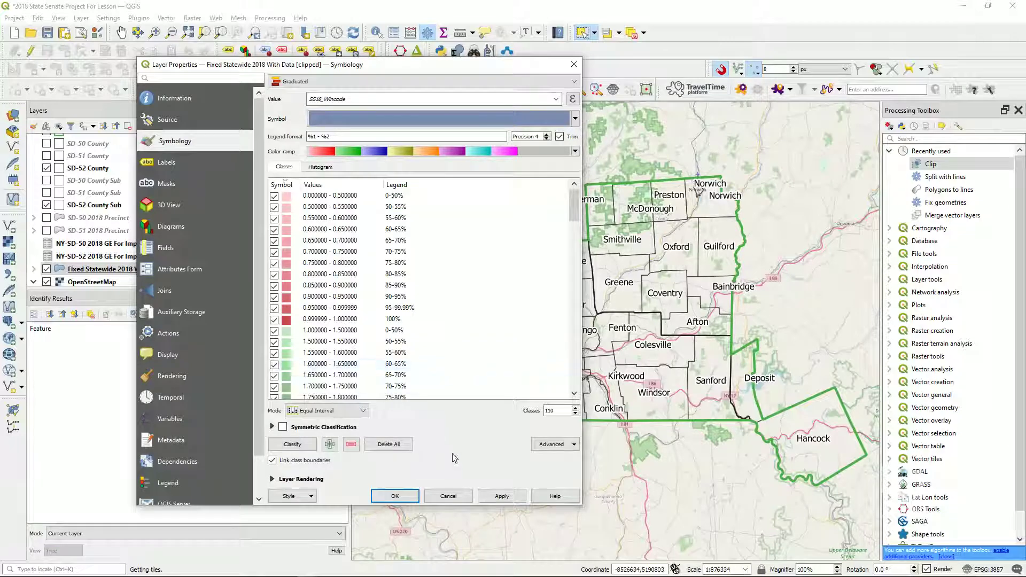
pyautogui.click(487, 498)
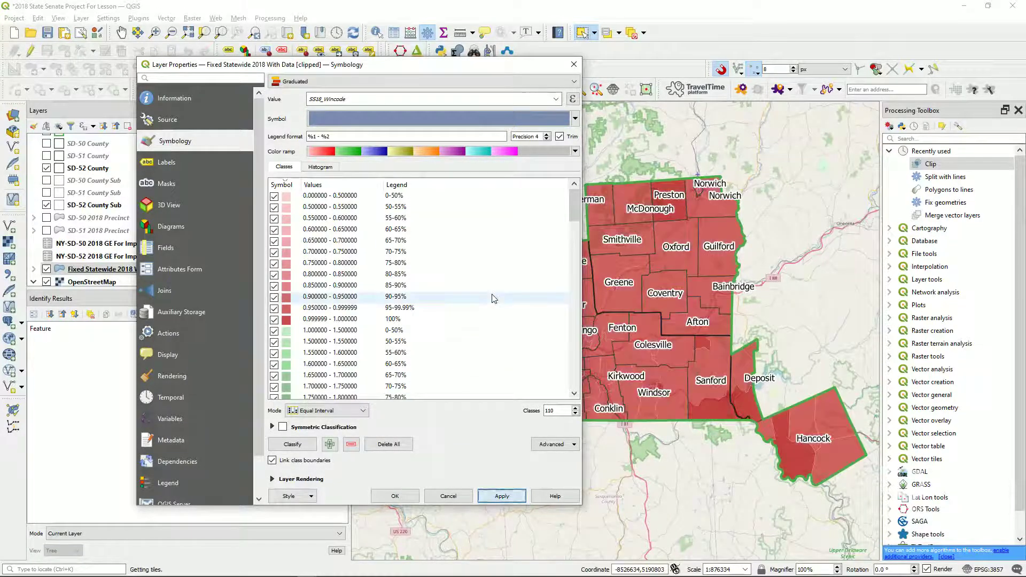
pyautogui.click(575, 63)
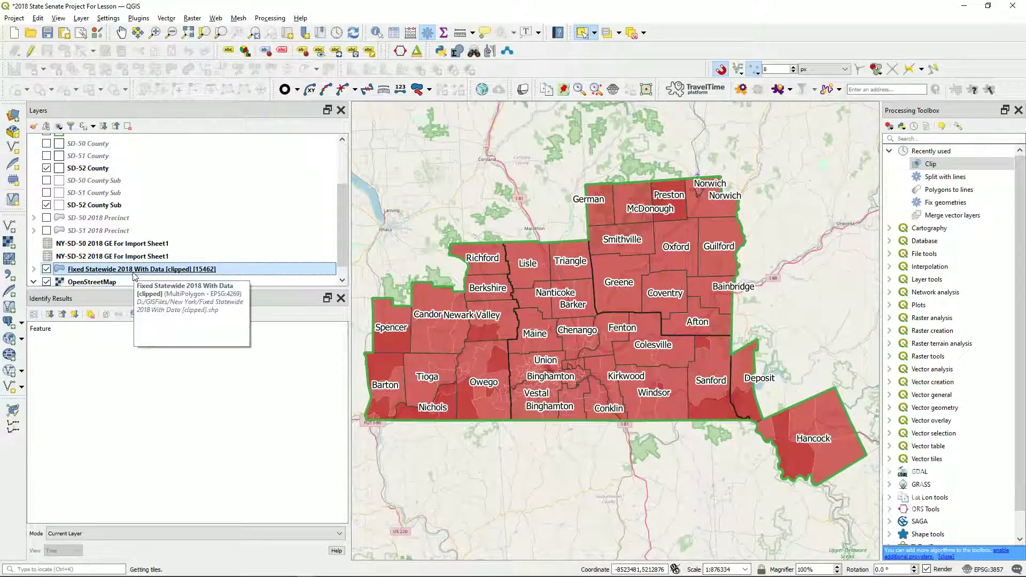
# Select the statewide layer's features whose SS18_COUNTYFP is not missing (not null) by form filter.
pyautogui.doubleClick(133, 271)
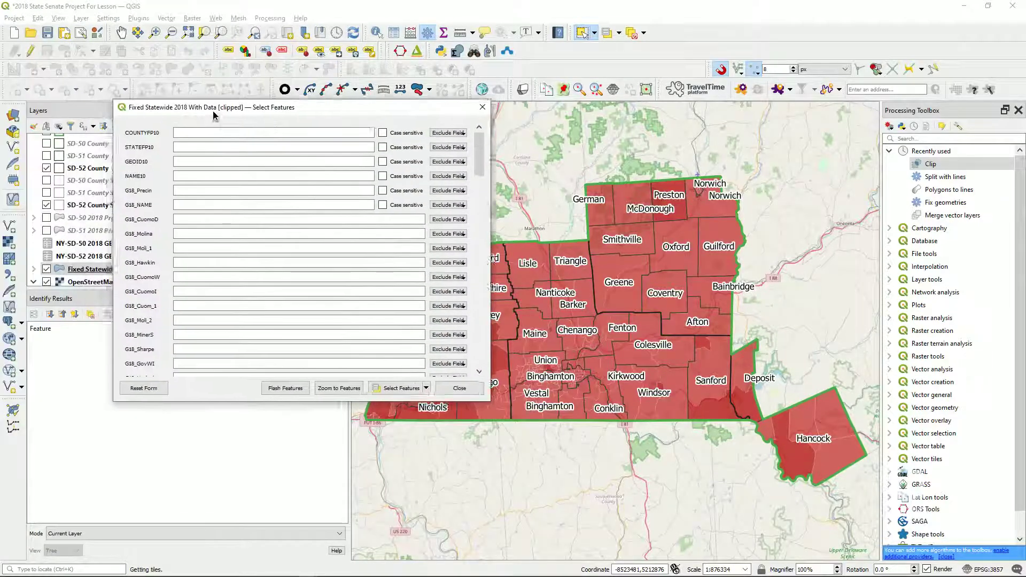
pyautogui.moveTo(484, 167); pyautogui.dragTo(487, 320)
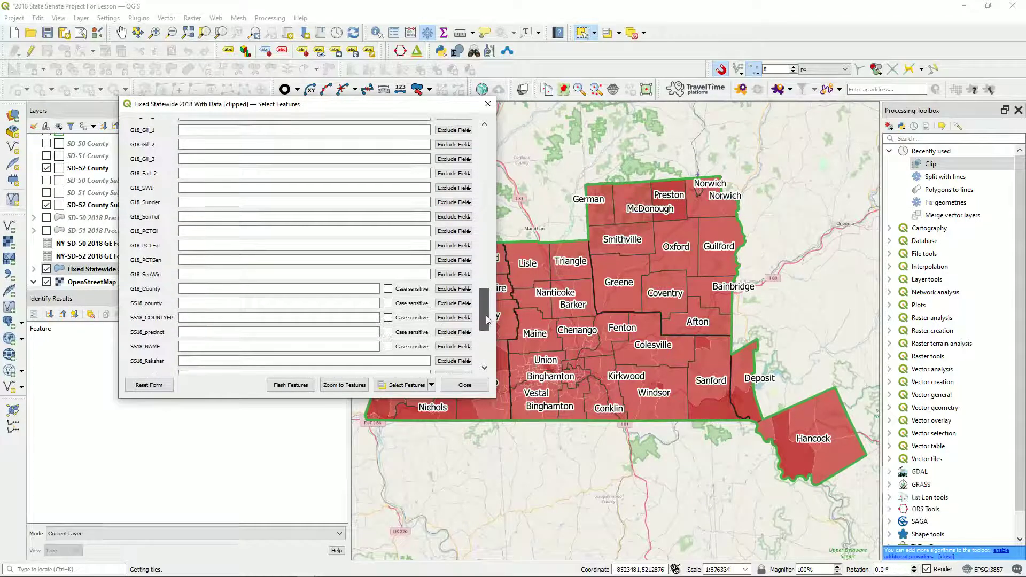
pyautogui.click(452, 318)
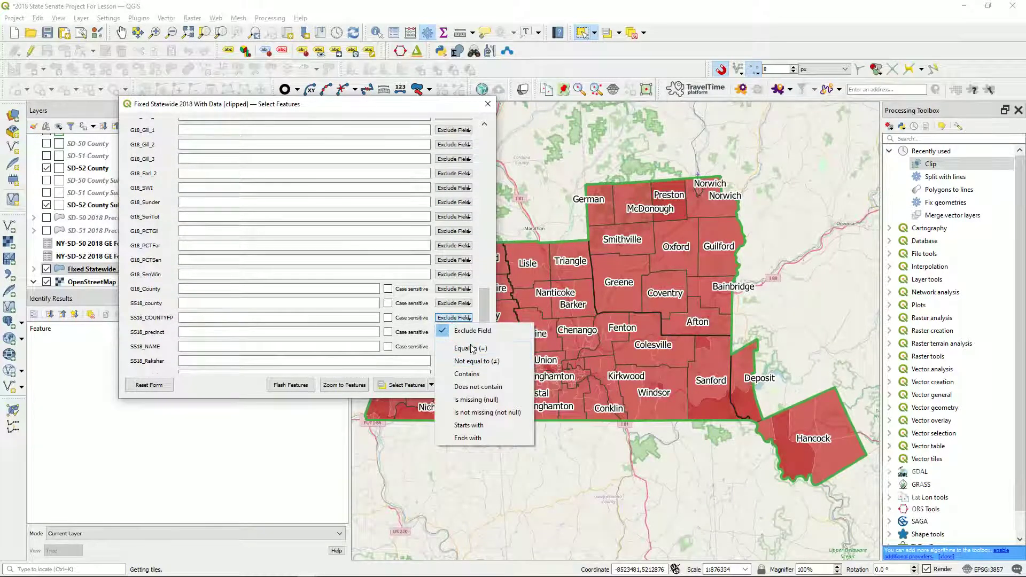
pyautogui.click(484, 412)
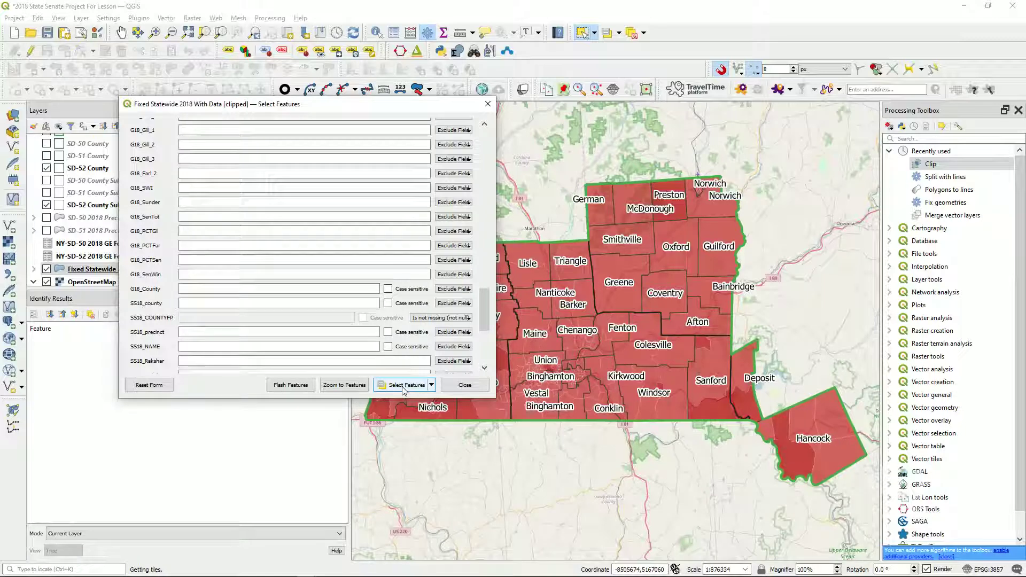
pyautogui.click(402, 389)
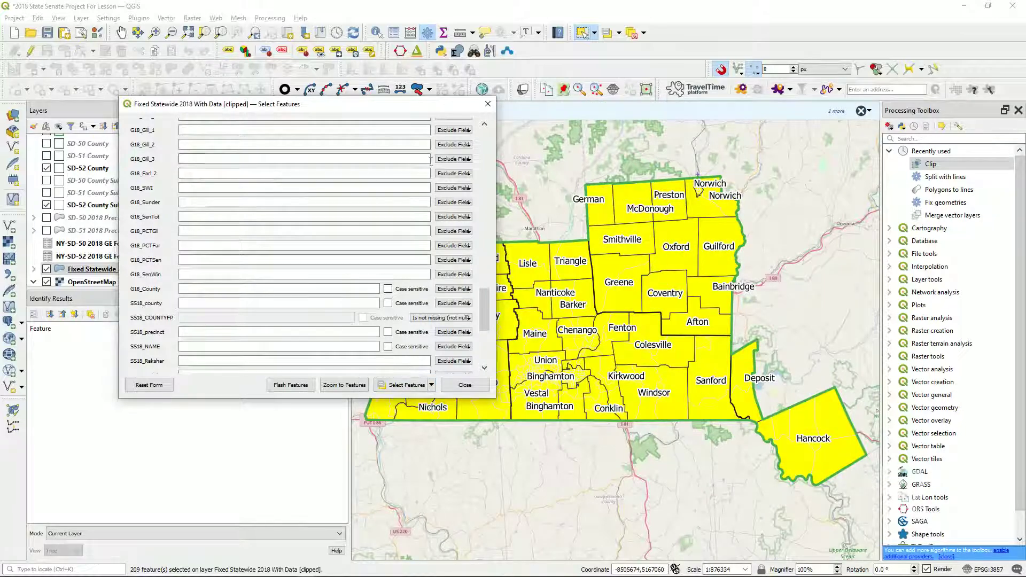
pyautogui.click(488, 103)
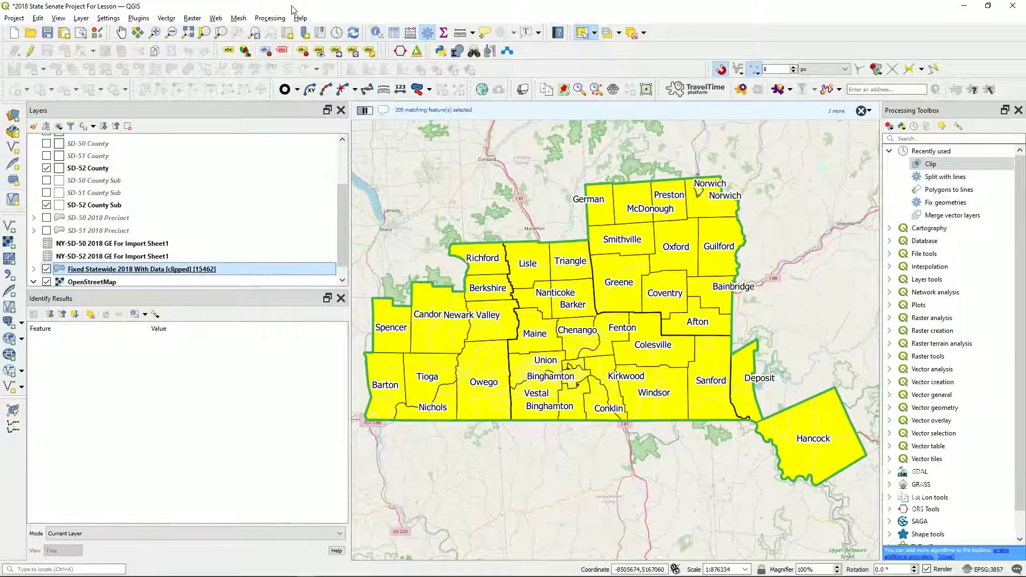
# Copy the selected statewide features and start pasting them as a new vector layer in ESRI Shapefile format.
pyautogui.click(38, 18)
pyautogui.click(68, 75)
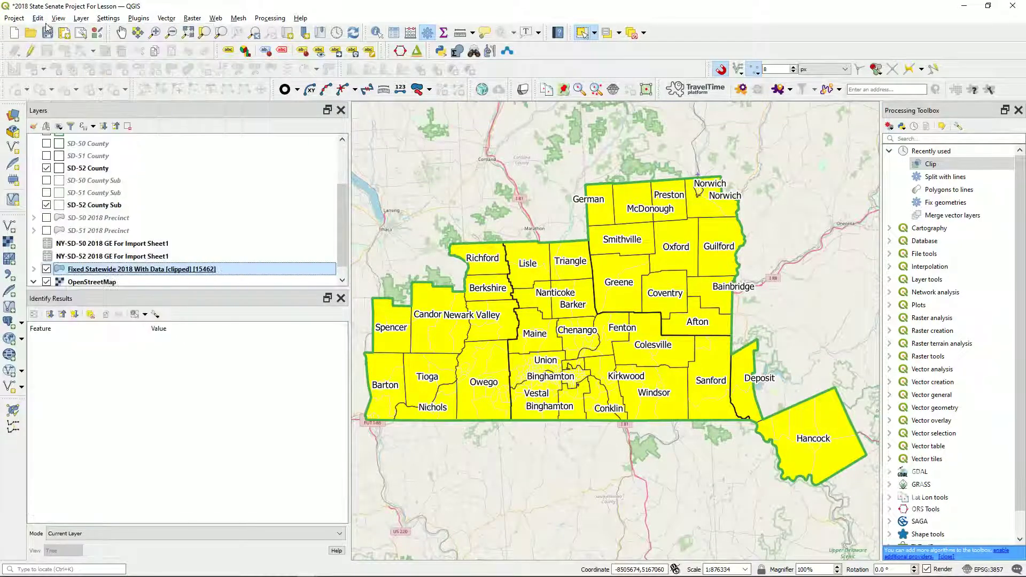
pyautogui.click(38, 20)
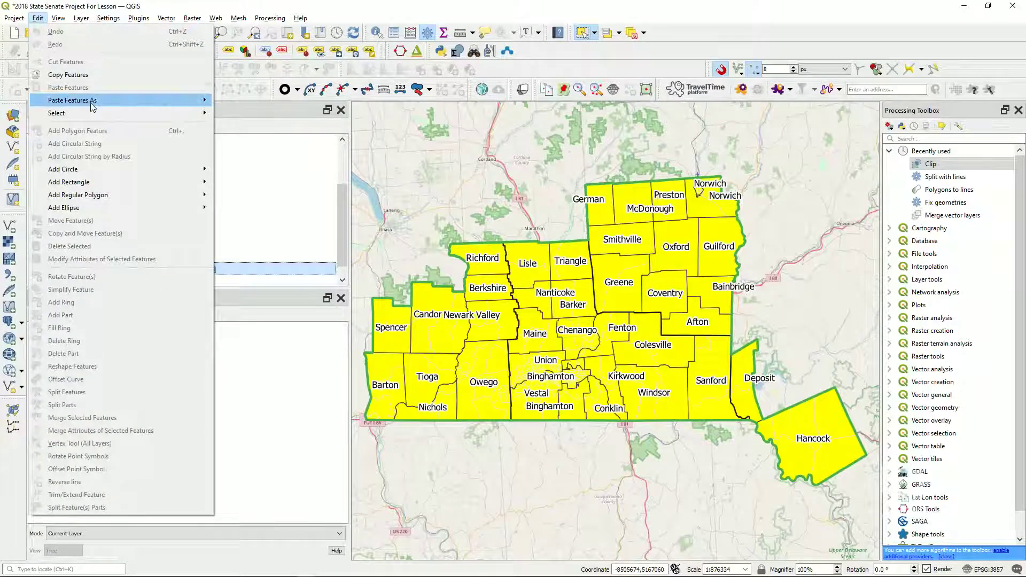
pyautogui.moveTo(94, 100)
pyautogui.click(255, 100)
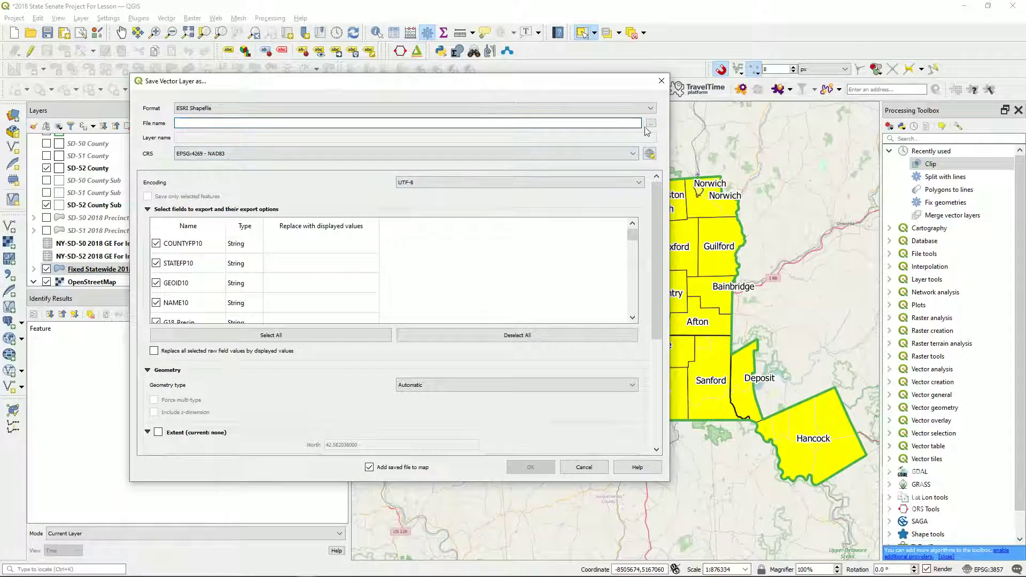
# Save the pasted features over the existing SD-52 2018 Precinct shapefile in the New York folder and add it to the map.
pyautogui.click(649, 124)
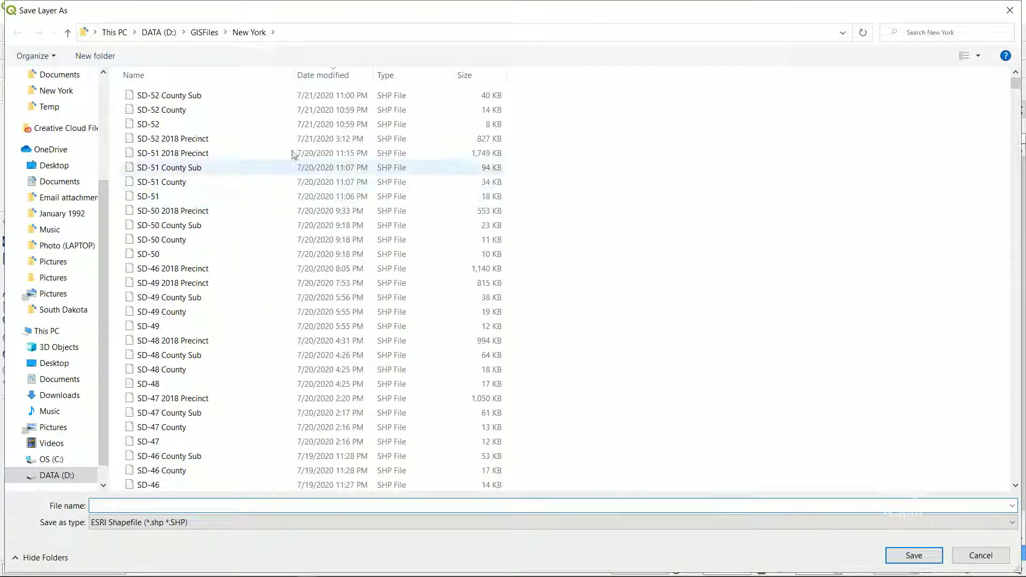
pyautogui.click(287, 138)
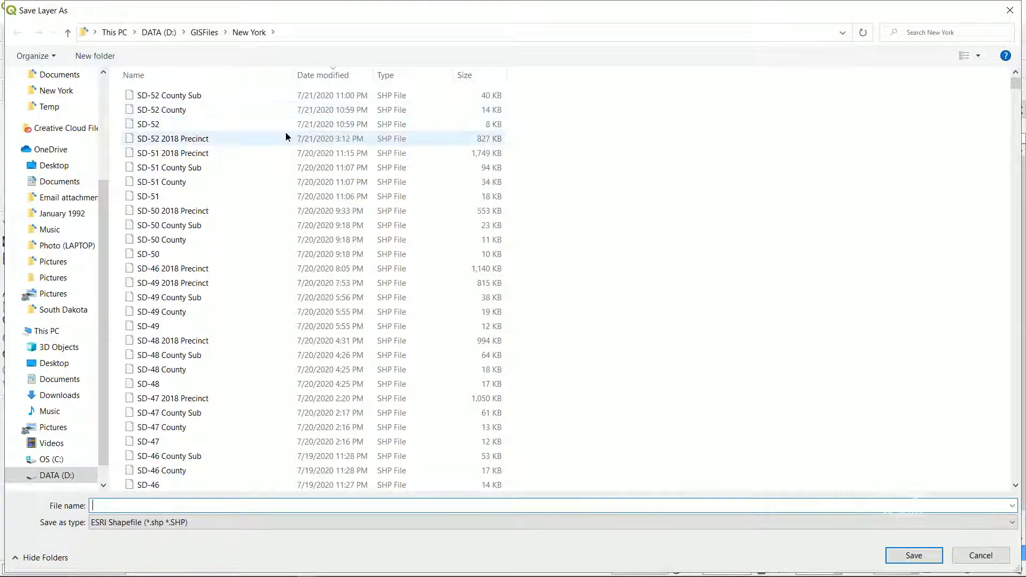
pyautogui.doubleClick(286, 138)
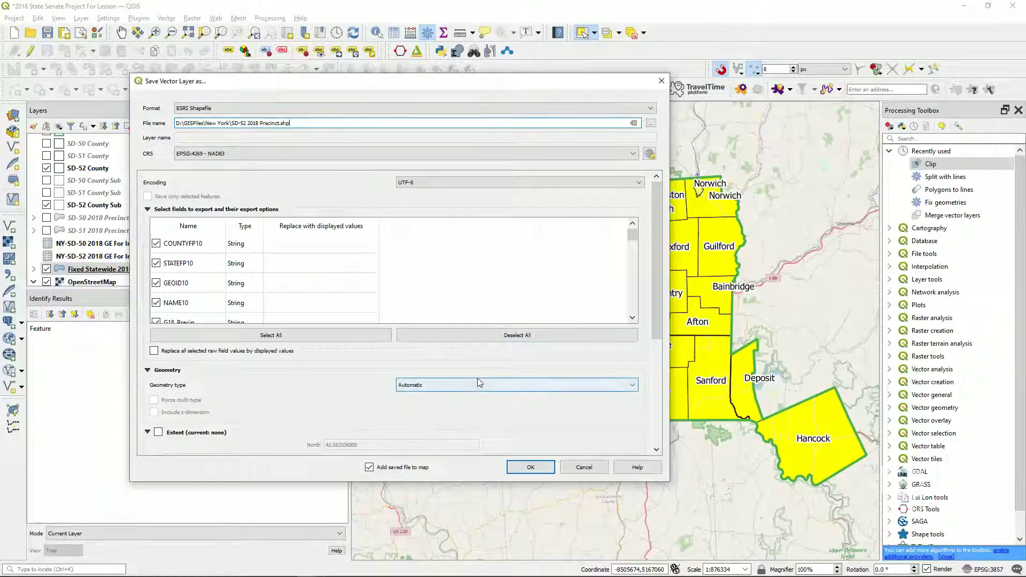
pyautogui.click(532, 466)
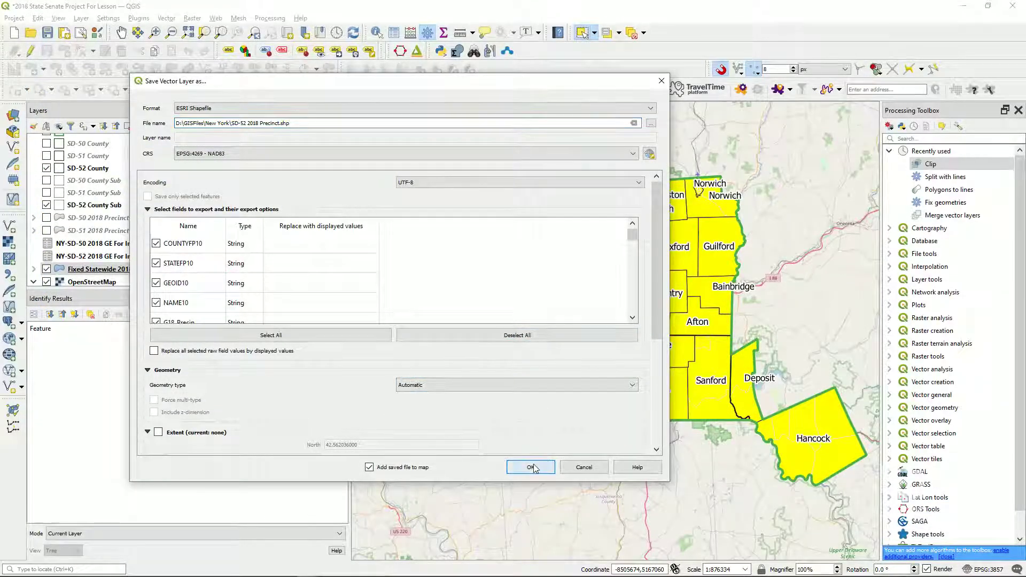
pyautogui.click(509, 304)
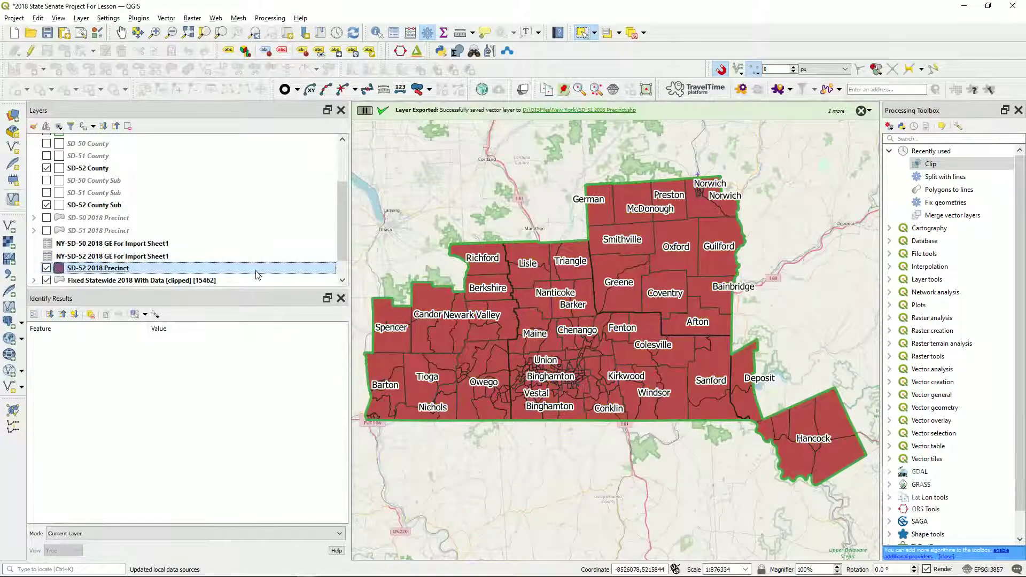
# Hide the Fixed Statewide 2018 With Data layer and move SD-52 2018 Precinct directly below SD-51 2018 Precinct in the layer order.
pyautogui.click(46, 280)
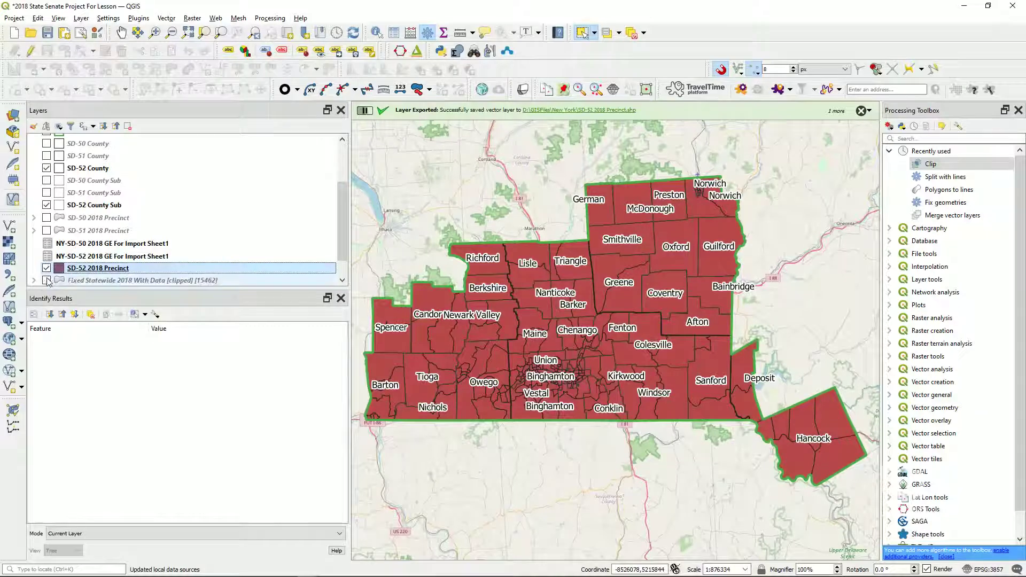
pyautogui.moveTo(88, 268); pyautogui.dragTo(104, 252)
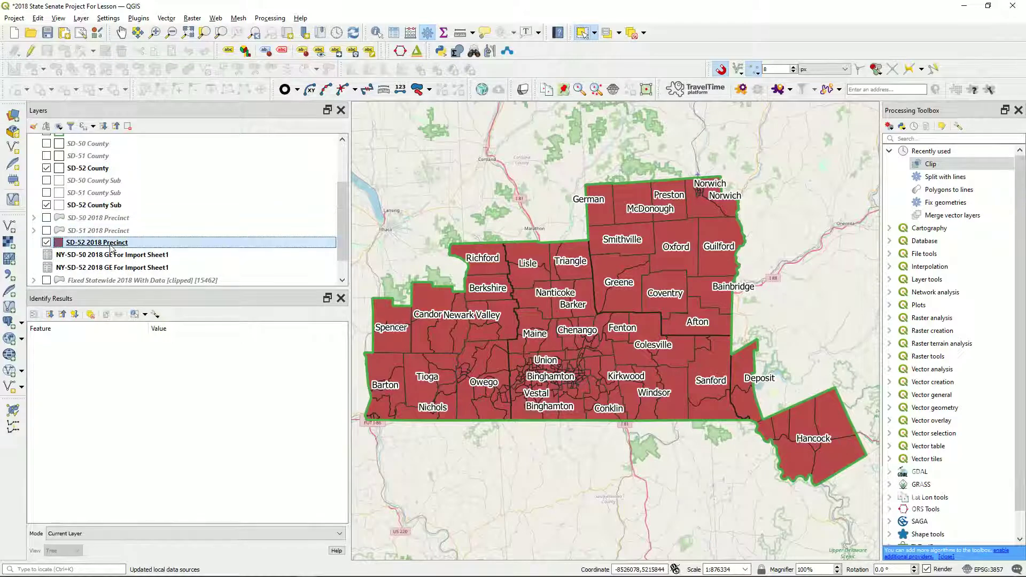
# Load the style file 7 Color Scale New 25 50-100 5 step No Names onto SD-52 2018 Precinct and apply it.
pyautogui.doubleClick(110, 244)
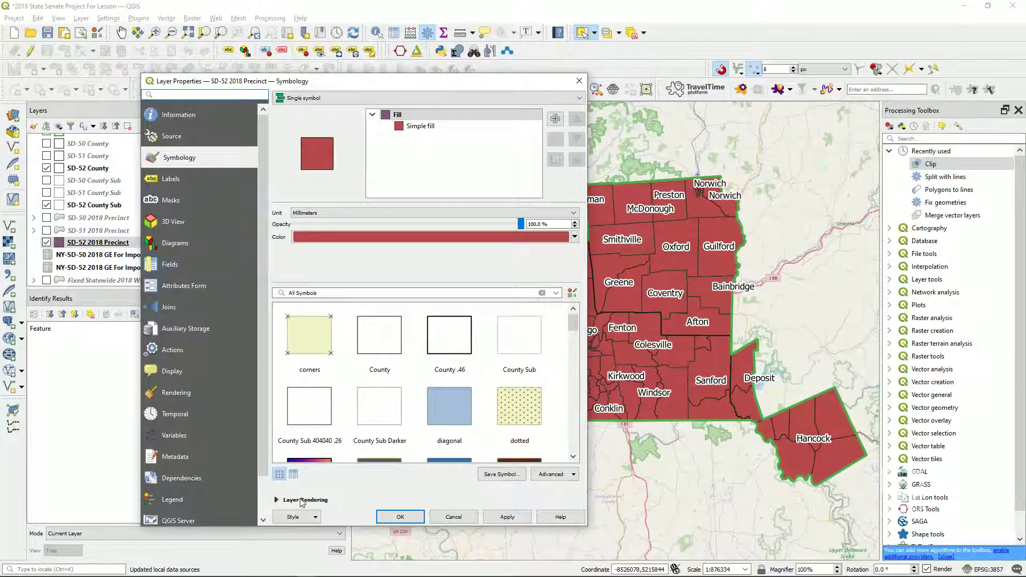
pyautogui.click(302, 516)
pyautogui.click(333, 411)
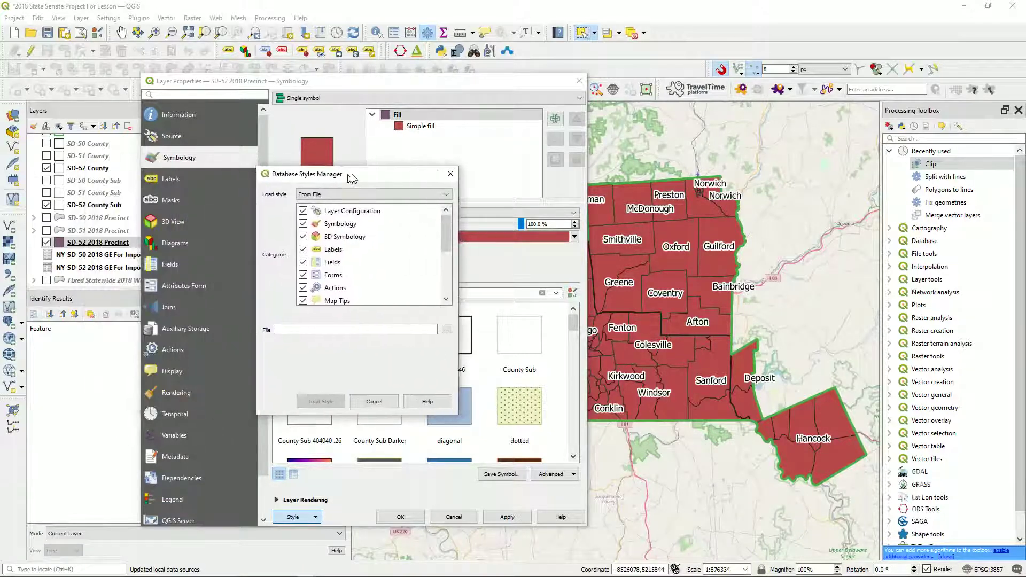
pyautogui.click(449, 330)
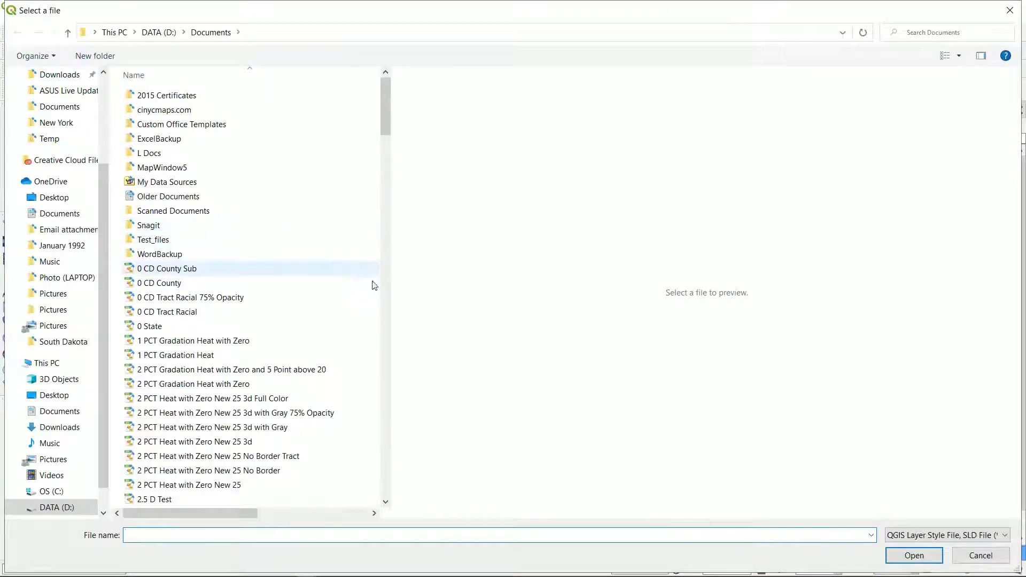
pyautogui.scroll(-6, 384, 314)
pyautogui.scroll(-4, 383, 313)
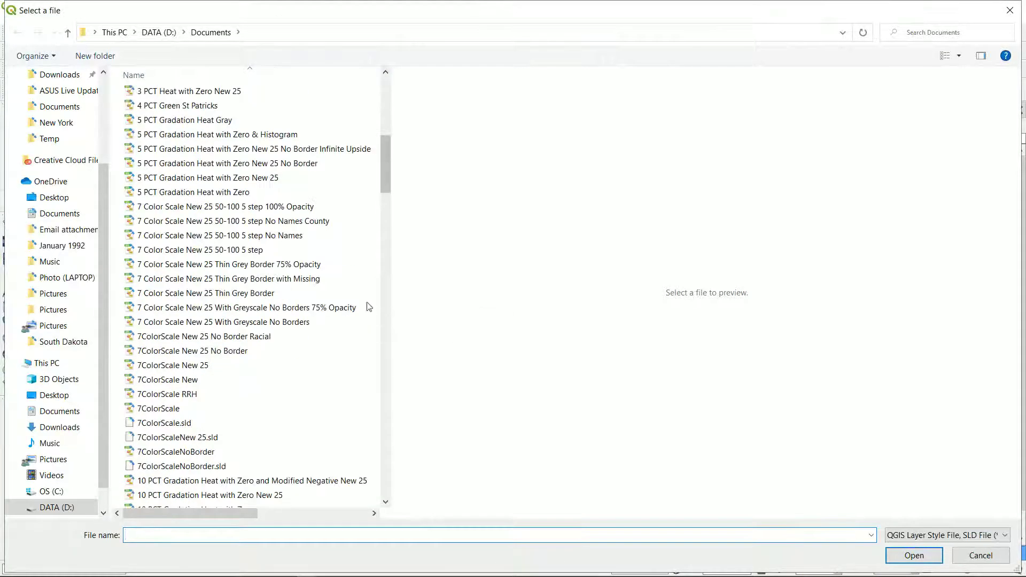
pyautogui.doubleClick(219, 235)
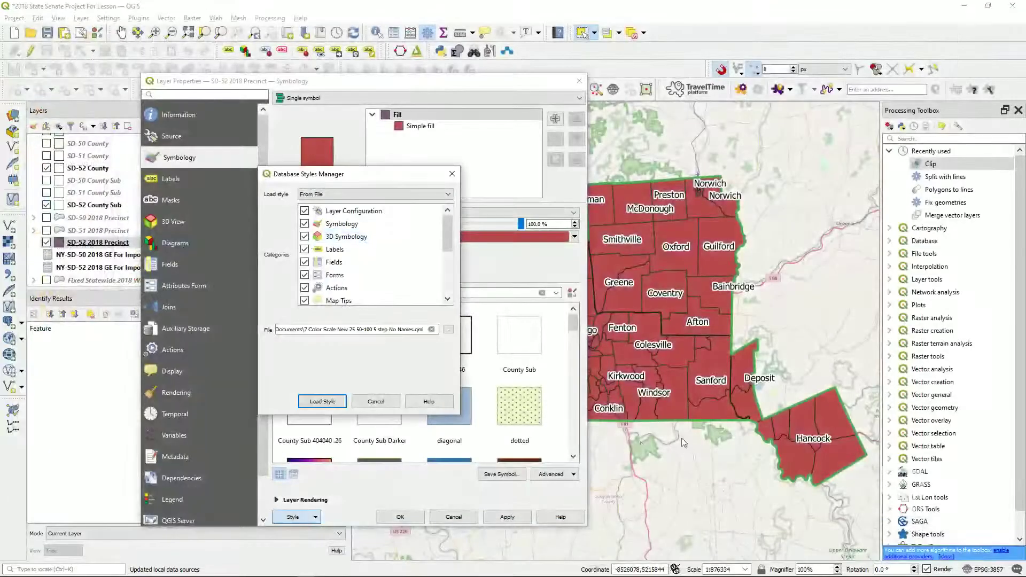
pyautogui.click(327, 400)
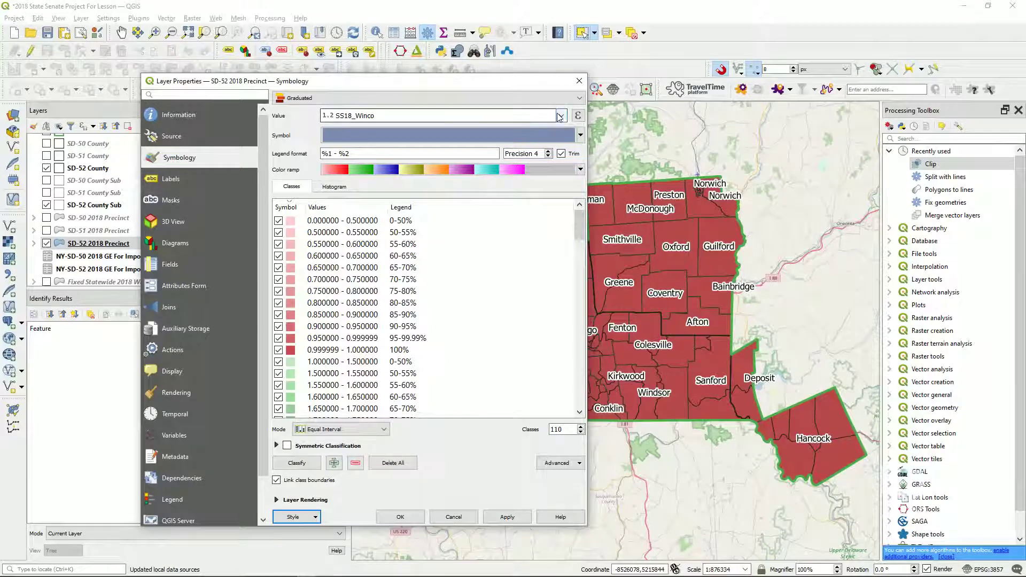
pyautogui.click(508, 517)
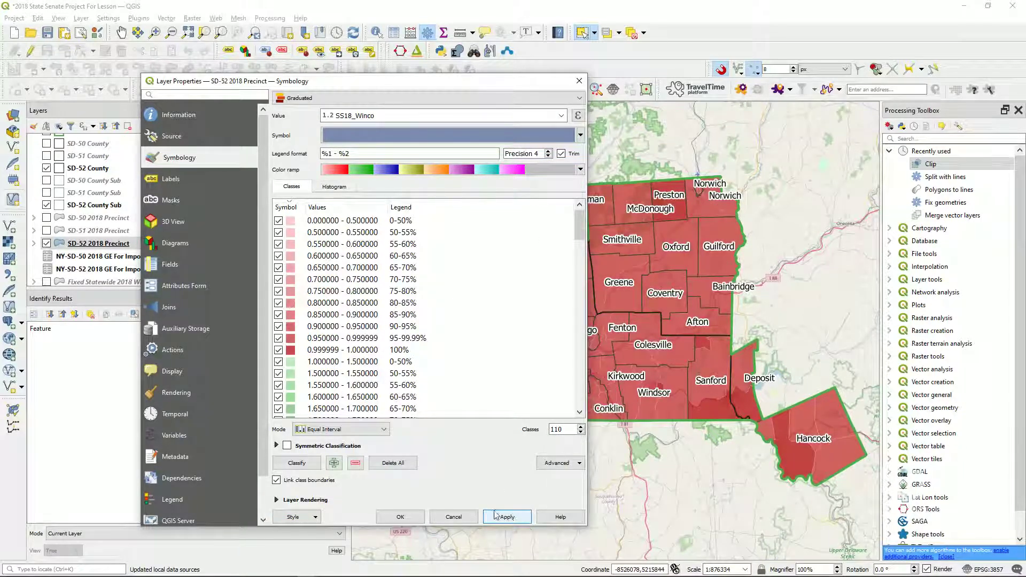
pyautogui.click(414, 512)
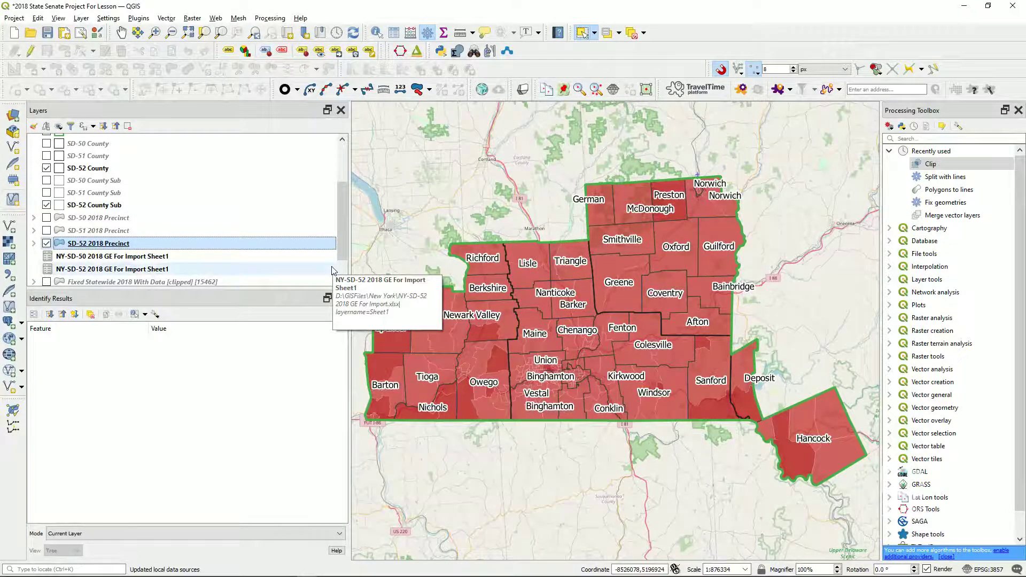
# Open the NY-SD-50 New Label print layout, maximize its window and select the map title.
pyautogui.click(14, 19)
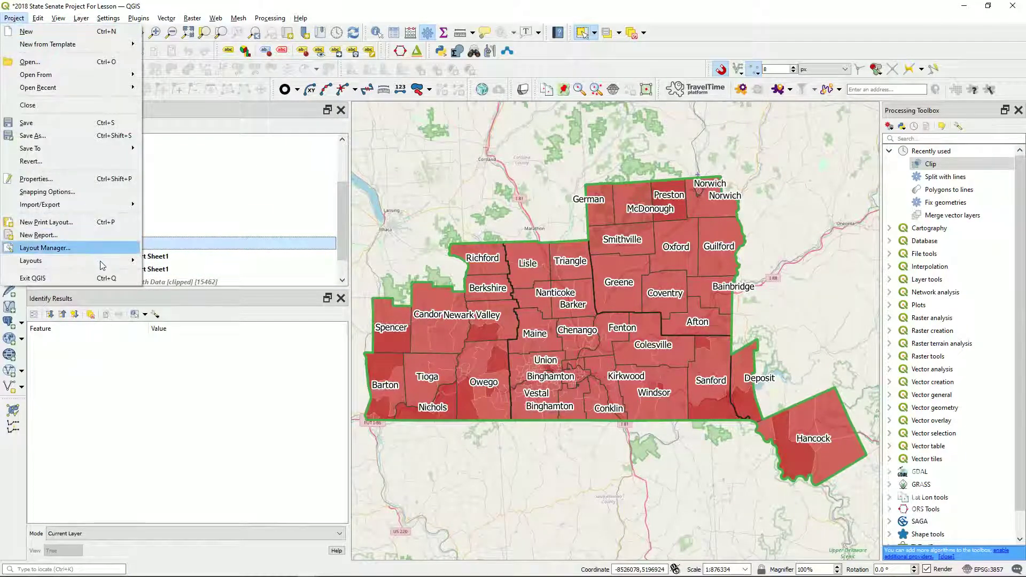
pyautogui.moveTo(101, 264)
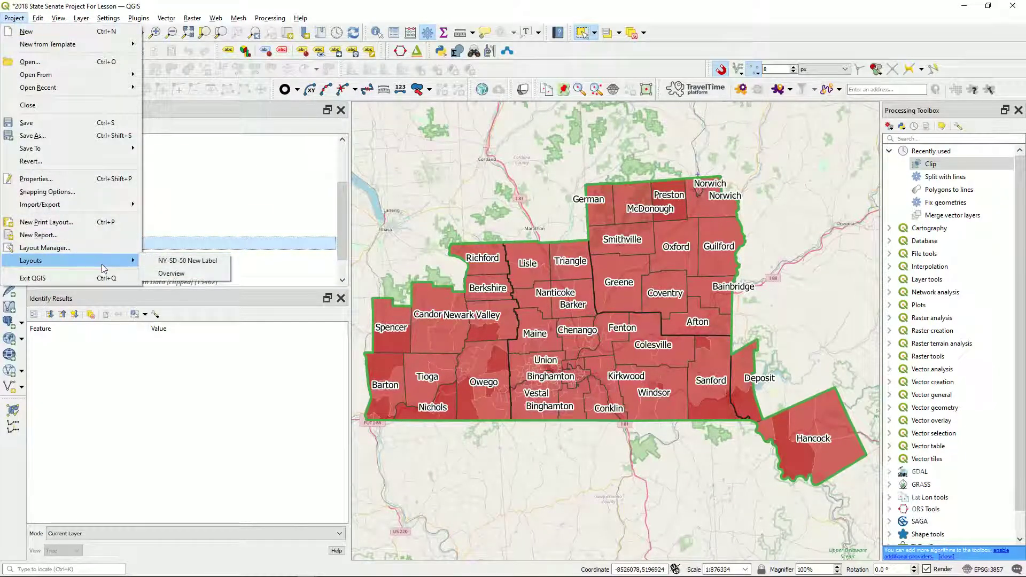
pyautogui.click(166, 261)
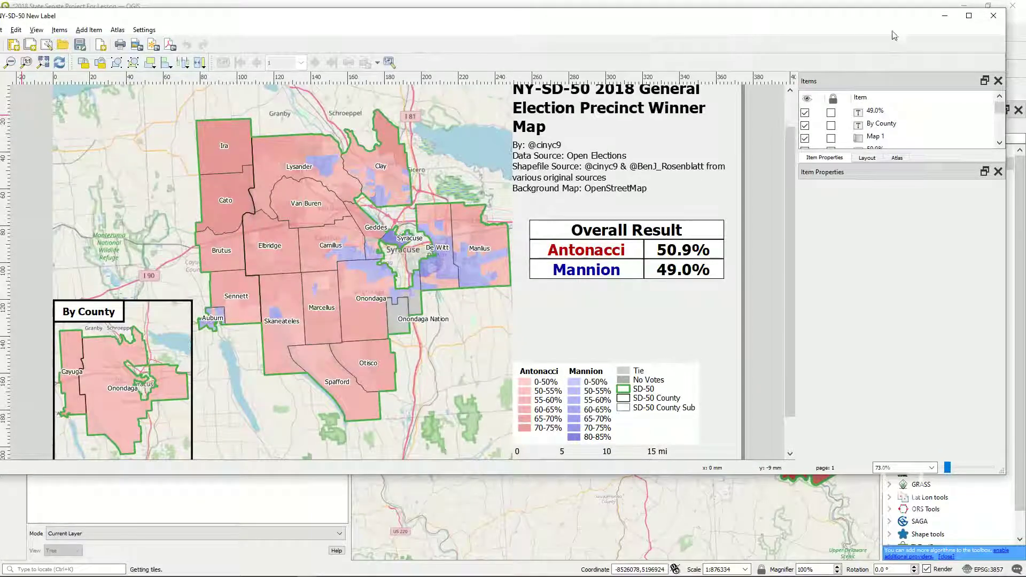
pyautogui.click(968, 16)
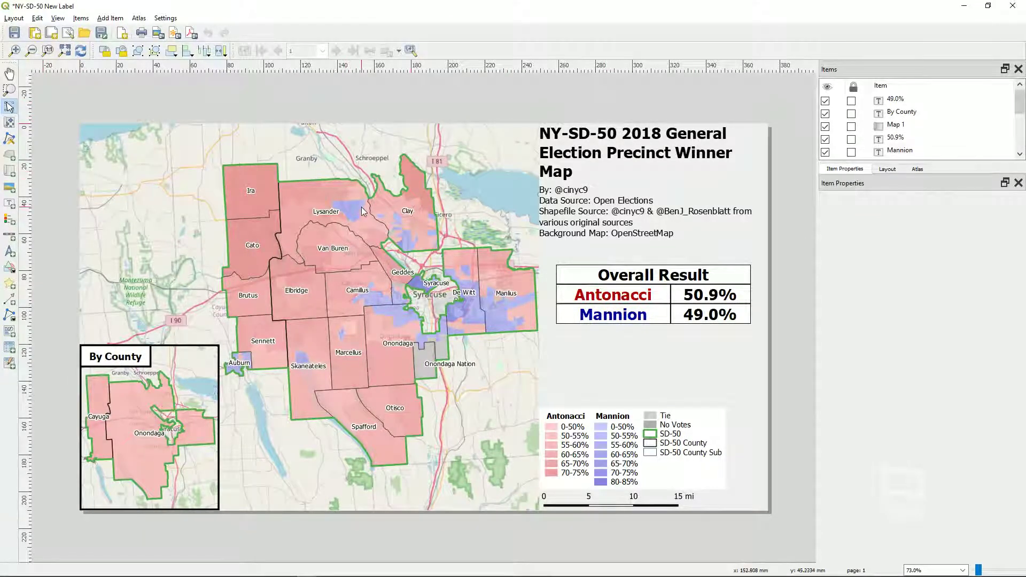
pyautogui.click(631, 134)
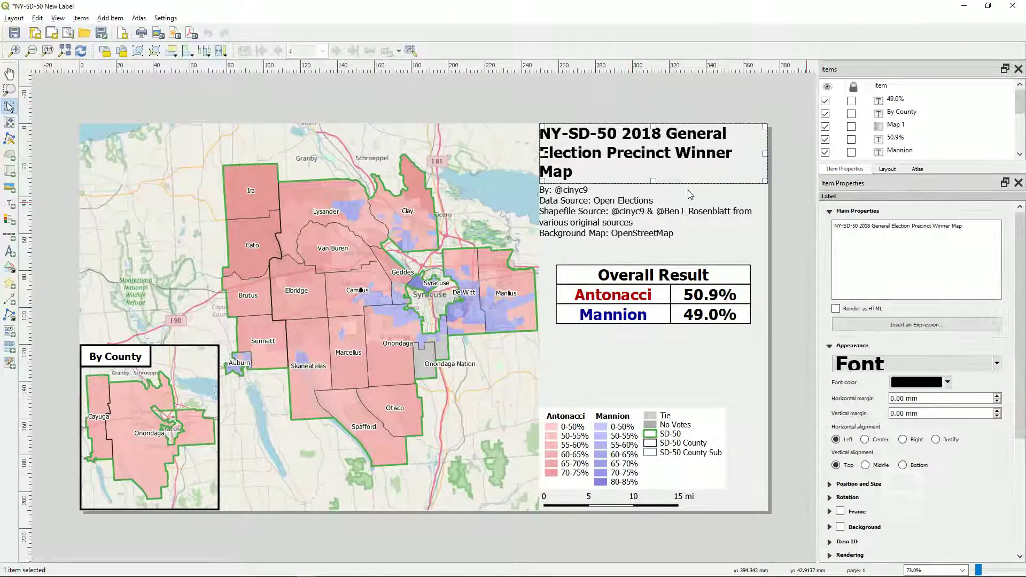
# Duplicate the print layout under the title NY-SD-52 New Label and maximize the new layout window.
pyautogui.click(14, 17)
pyautogui.click(43, 62)
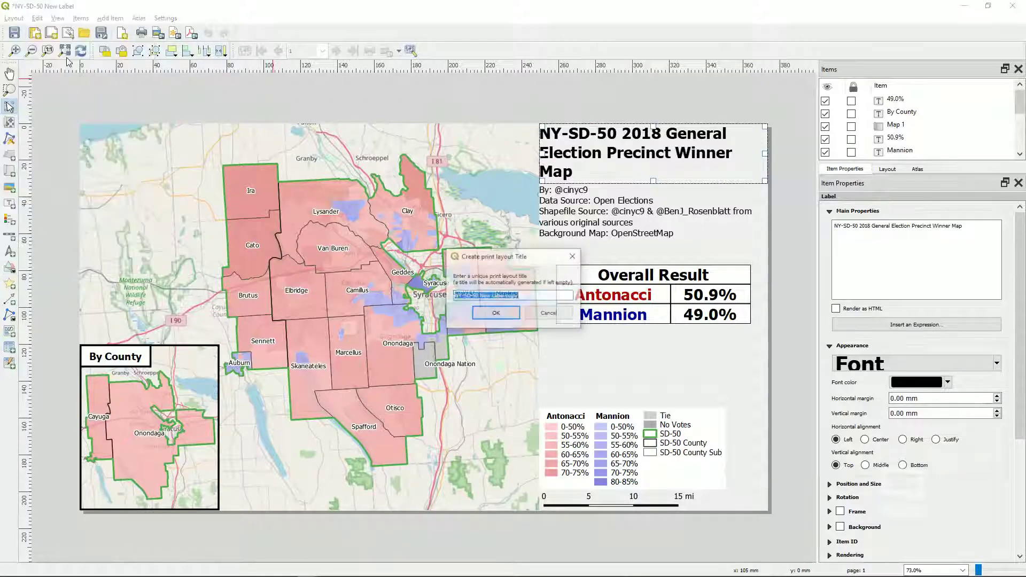
pyautogui.click(481, 295)
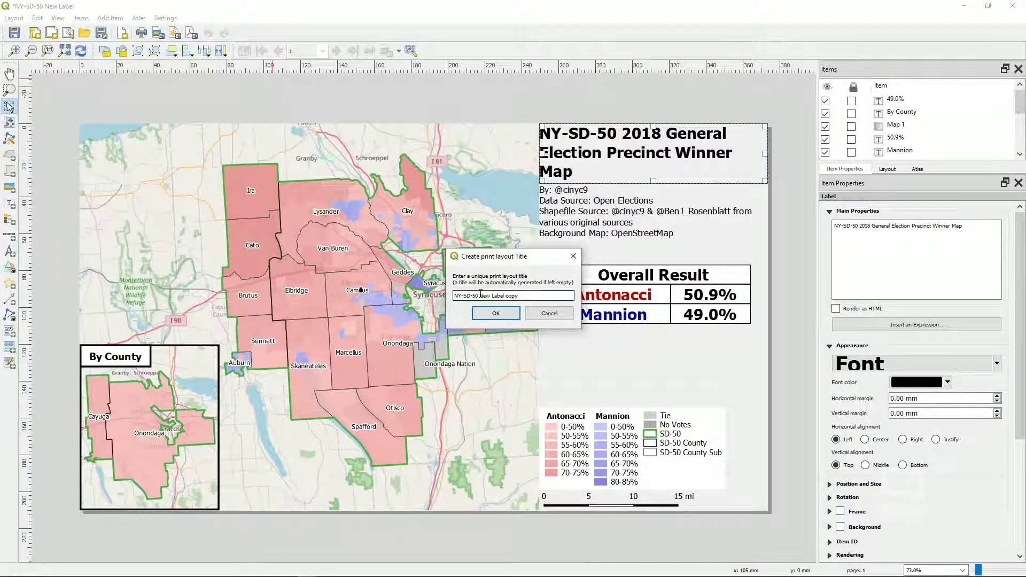
pyautogui.press('BackSpace')
pyautogui.write('2')
pyautogui.click(497, 314)
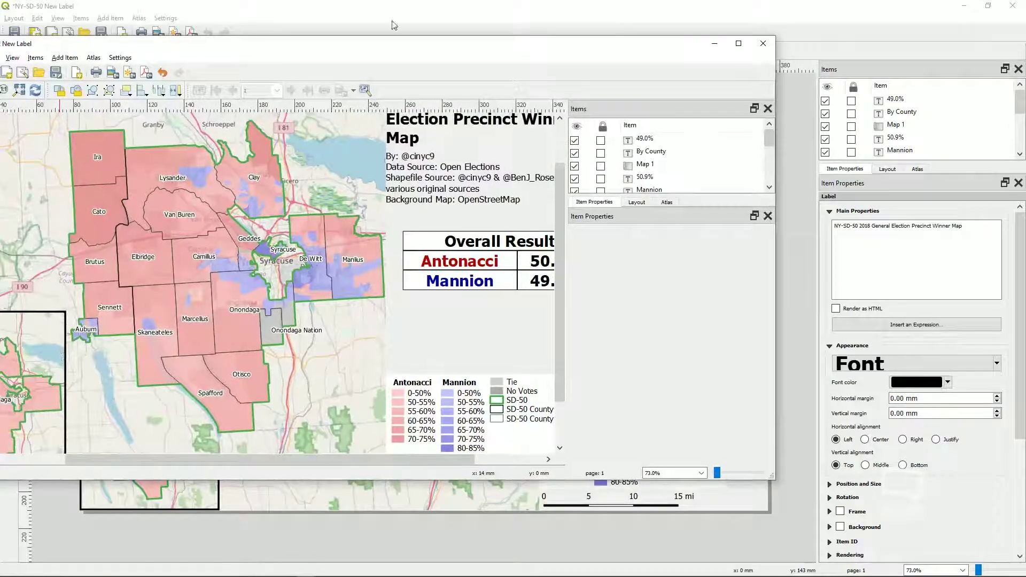
pyautogui.click(735, 43)
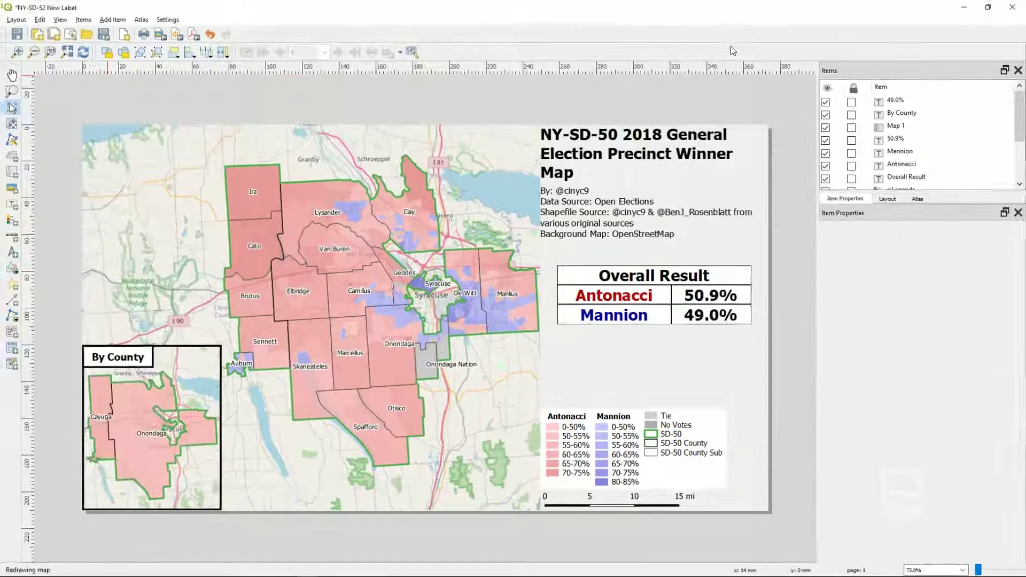
# Change the title label's text to NY-SD-52 2018 General Election Precinct Winner Map.
pyautogui.click(620, 139)
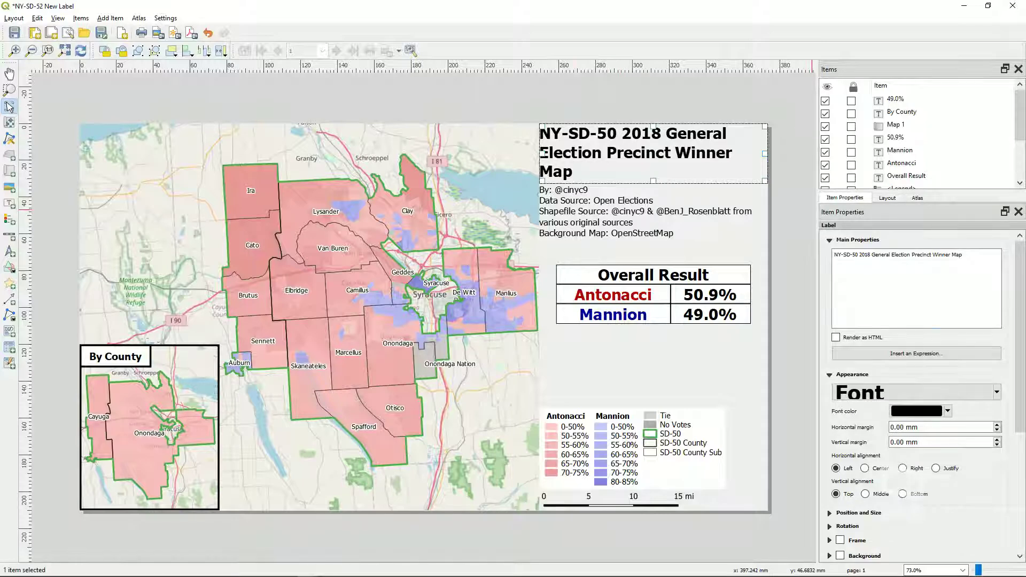
pyautogui.click(858, 256)
pyautogui.press('BackSpace')
pyautogui.write('2')
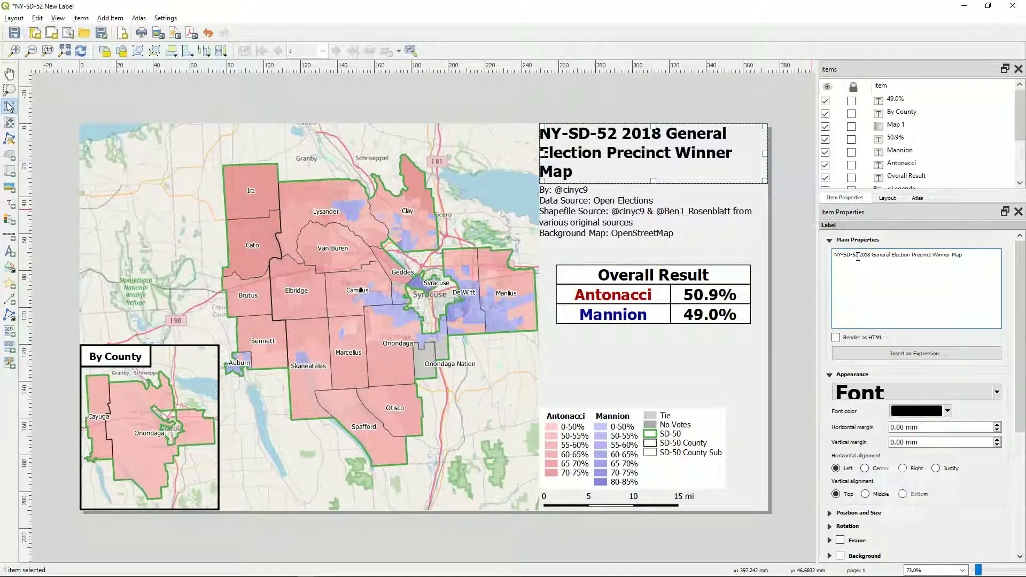
# Replace the red candidate name in the Overall Result table with Akshar.
pyautogui.click(619, 290)
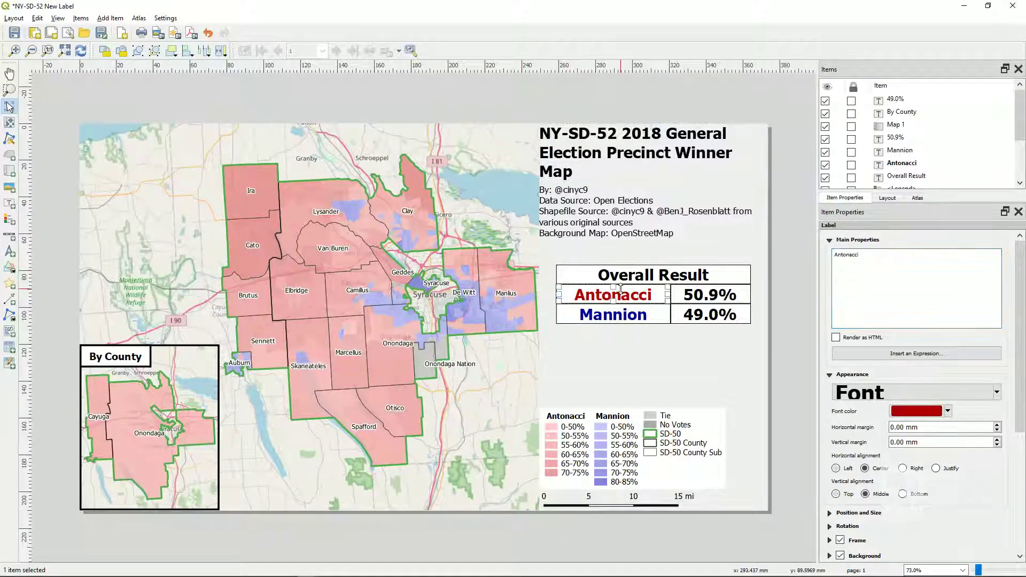
pyautogui.doubleClick(858, 256)
pyautogui.write('Akshar')
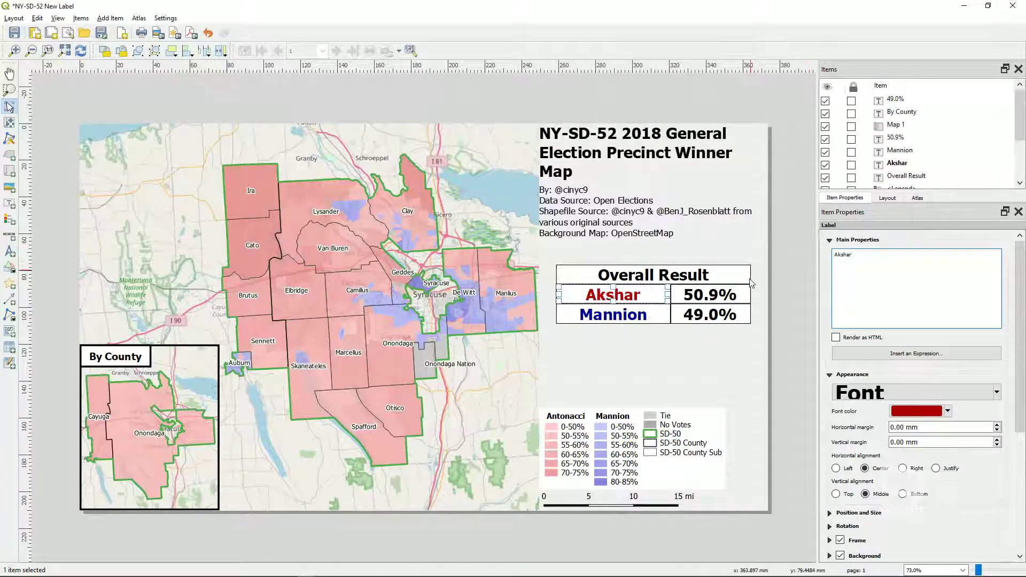
# Switch to the NY-SD-52 2018 GE For Import workbook in Excel and look up the SD-52 total row's Akshar and write-in percentages.
pyautogui.click(711, 298)
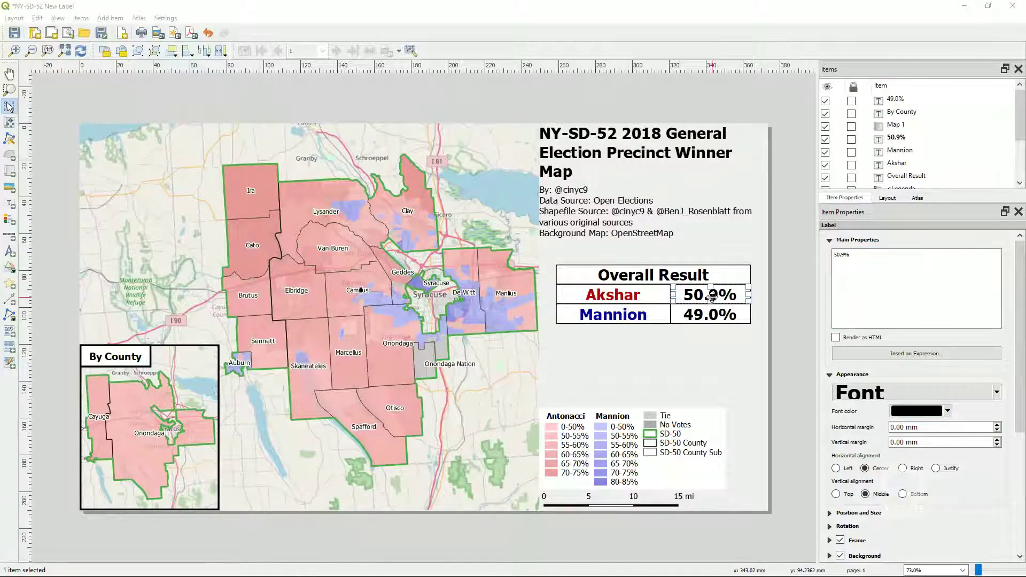
pyautogui.hotkey('alt', 'Tab')
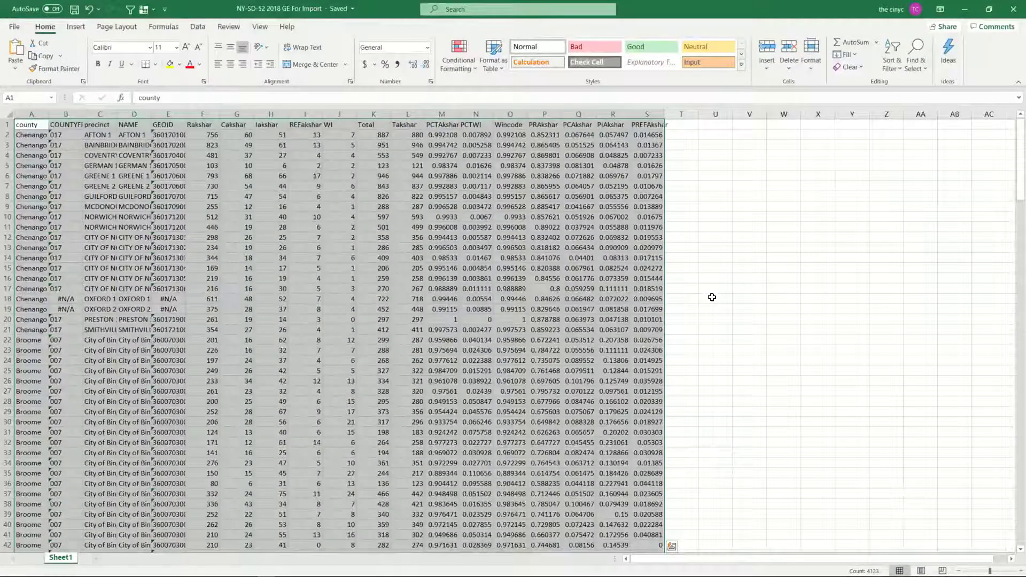
pyautogui.rightClick(585, 261)
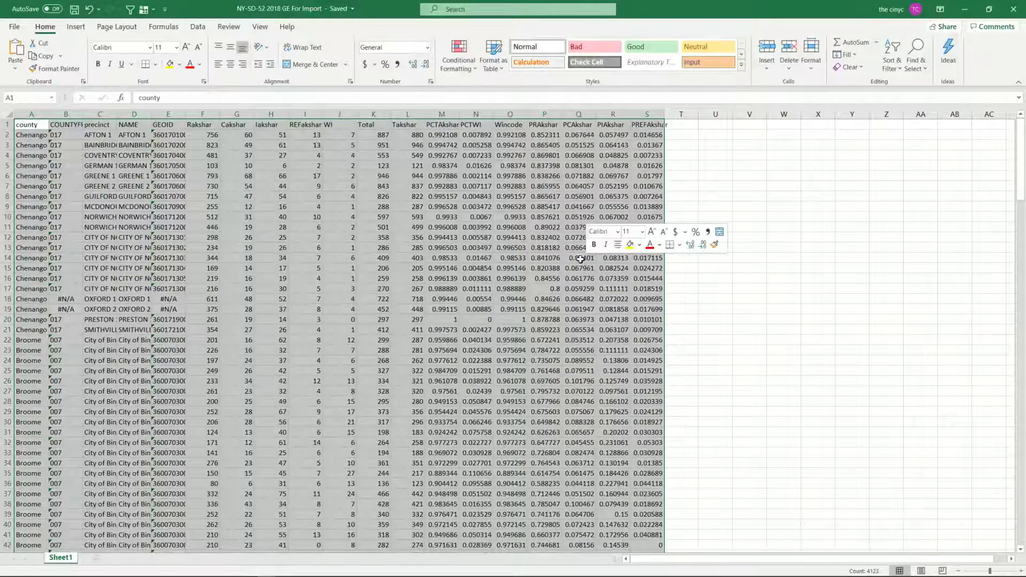
pyautogui.press('Escape')
pyautogui.click(550, 250)
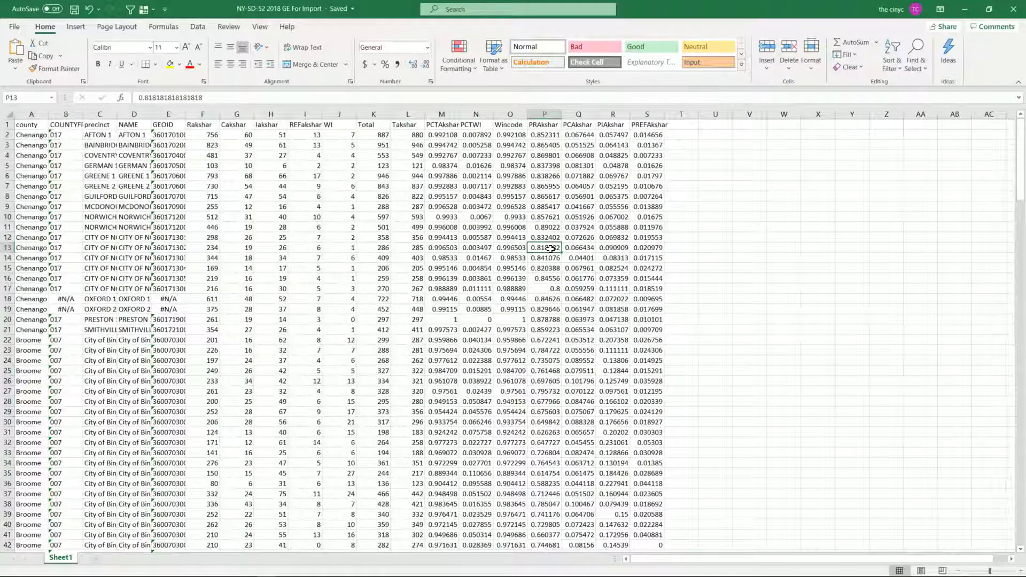
pyautogui.hotkey('ctrl', 'Down')
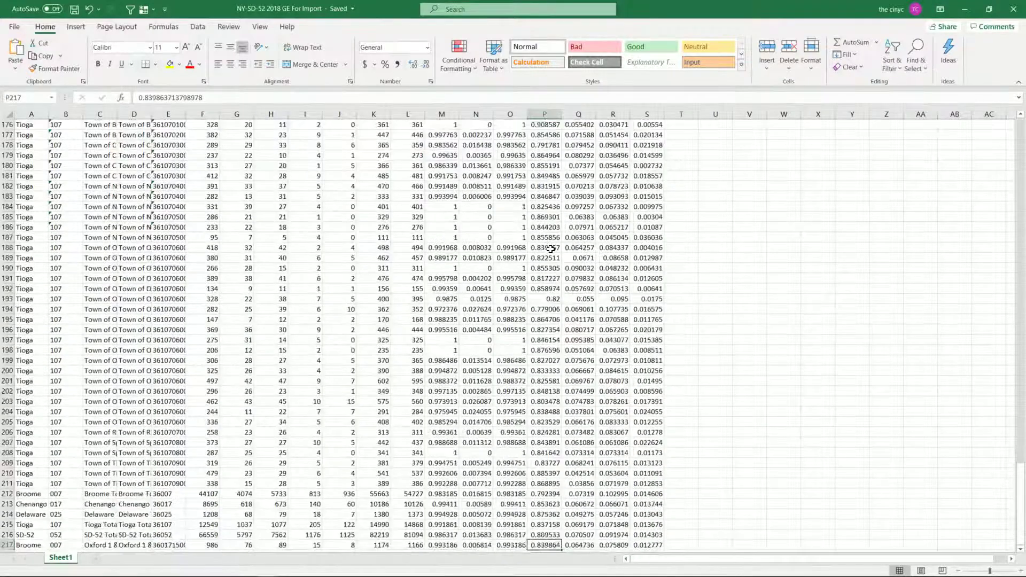
pyautogui.press('Left')
pyautogui.press('Left')
pyautogui.press('Left')
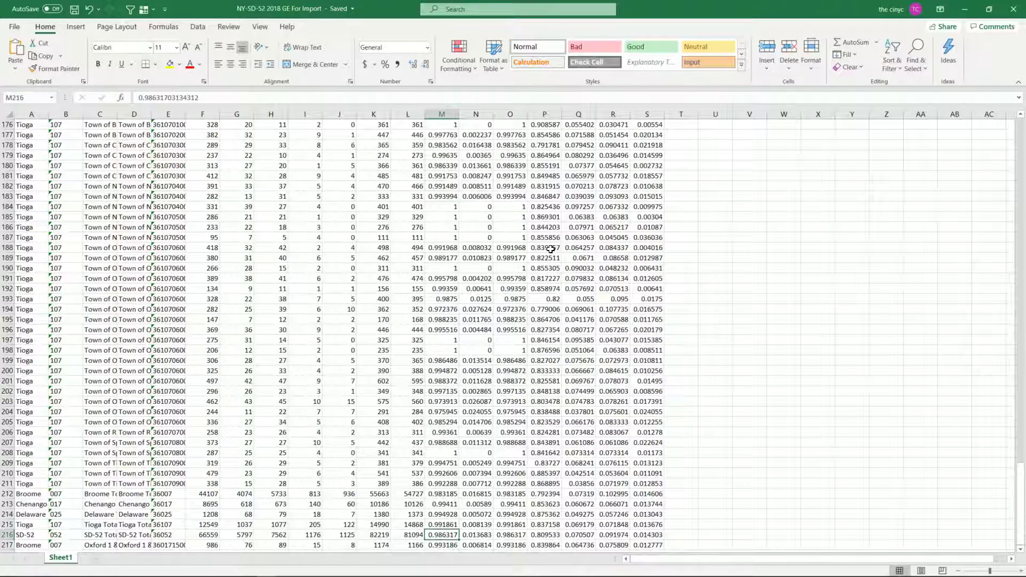
pyautogui.press('Right')
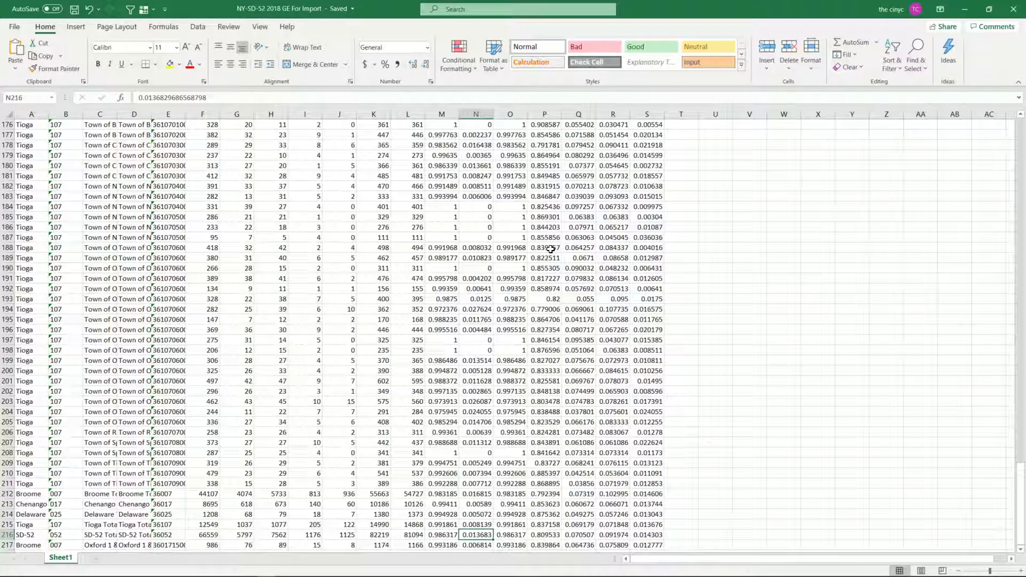
pyautogui.press('Left')
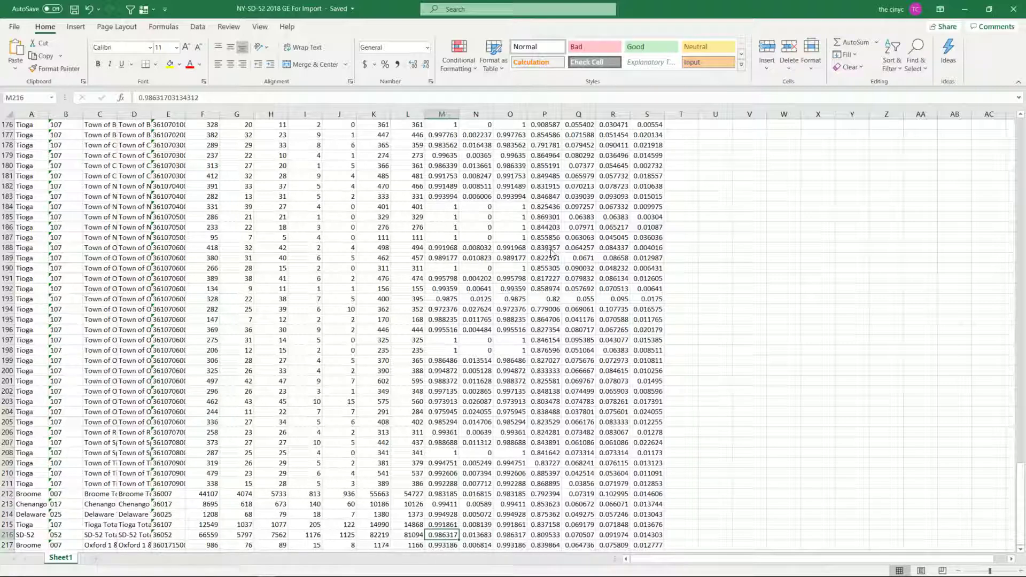
# Back in the QGIS layout, set the Overall Result percentages to 98.6% for Akshar and 1.4% for the row below.
pyautogui.hotkey('alt', 'Tab')
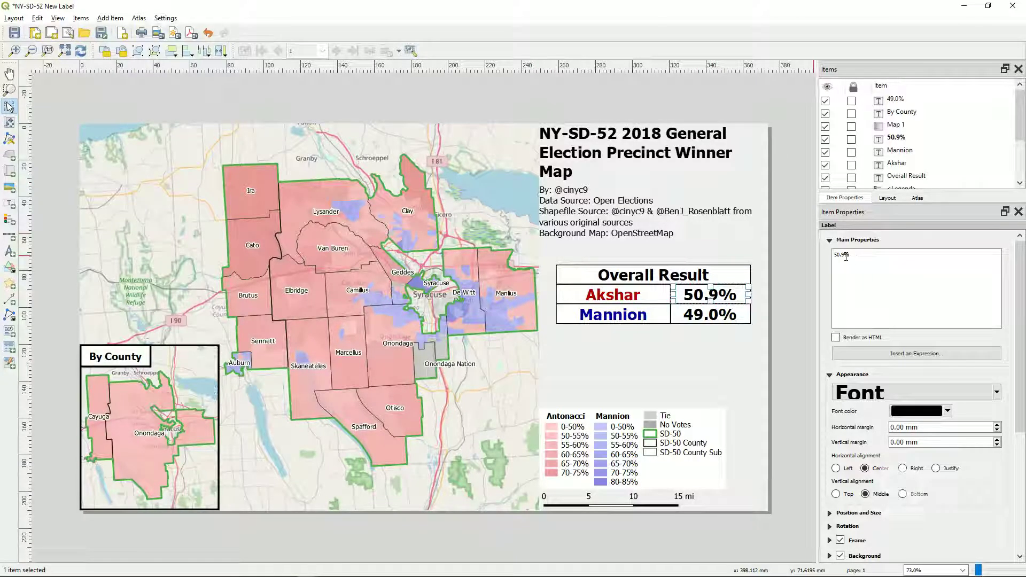
pyautogui.write('98.6')
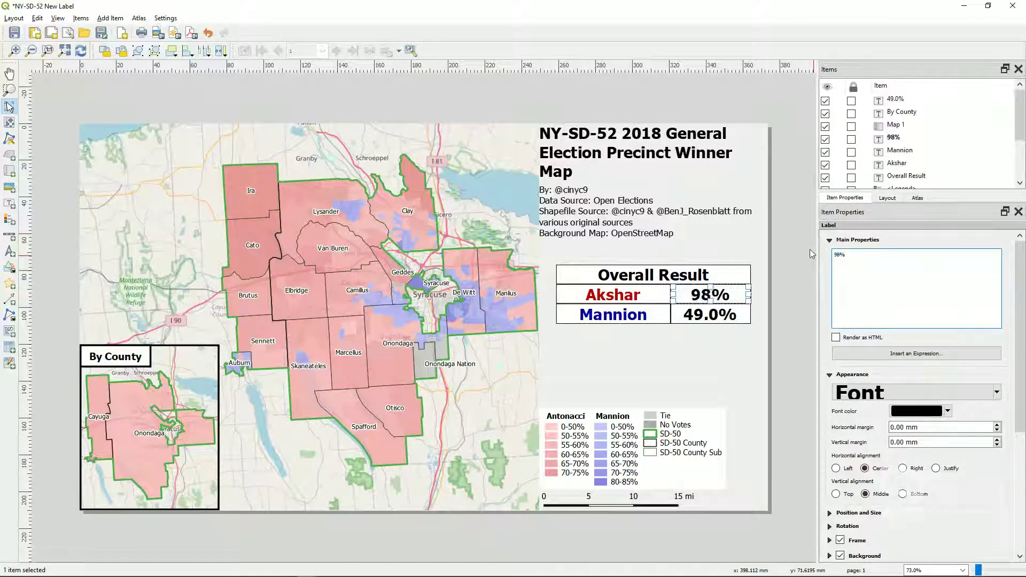
pyautogui.click(714, 317)
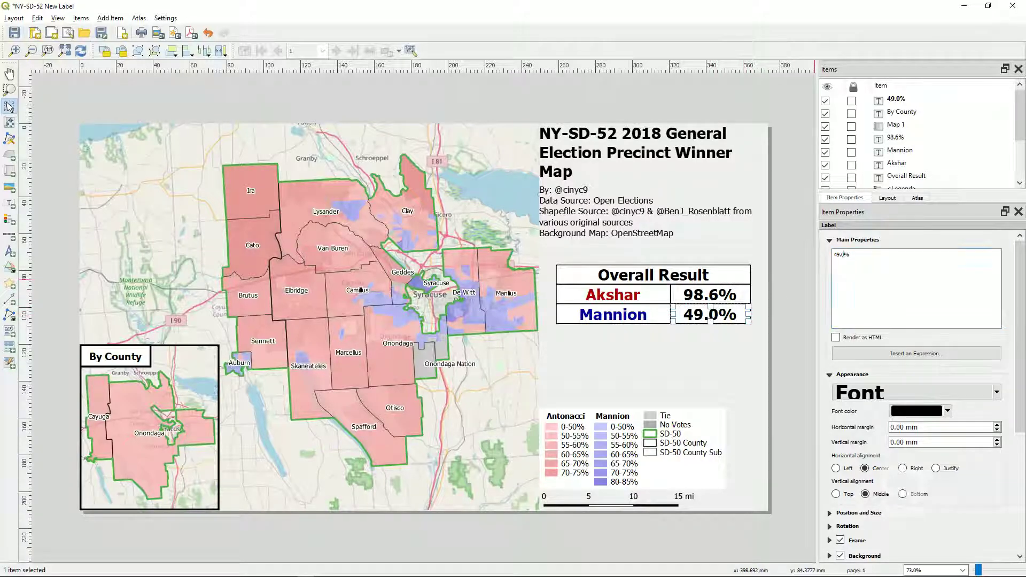
pyautogui.moveTo(845, 255); pyautogui.dragTo(787, 250)
pyautogui.write('1/4')
pyautogui.press('BackSpace')
pyautogui.press('BackSpace')
pyautogui.write('.')
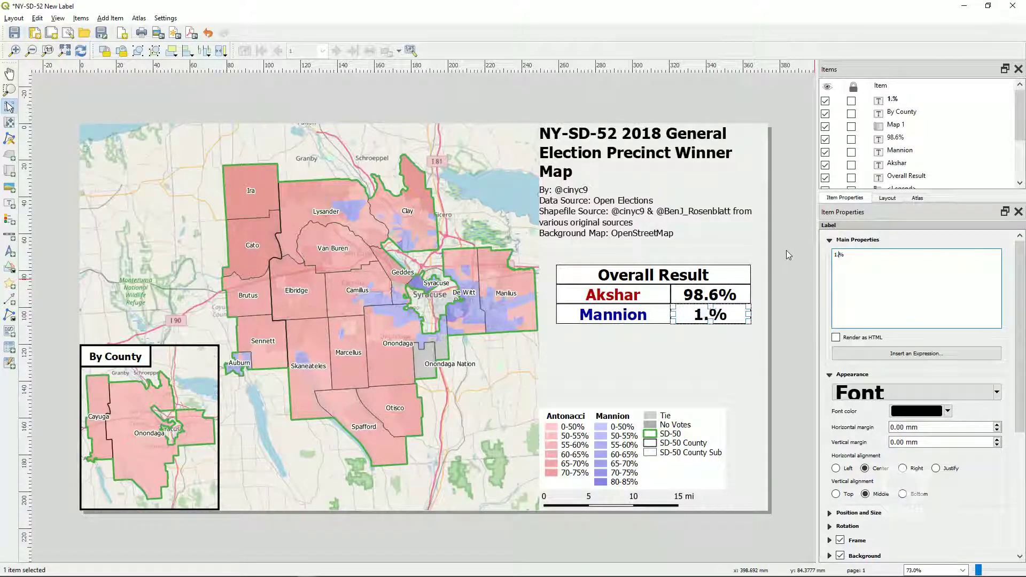
pyautogui.write('4')
# Replace the blue candidate name Mannion in the Overall Result table with Write-in.
pyautogui.click(649, 314)
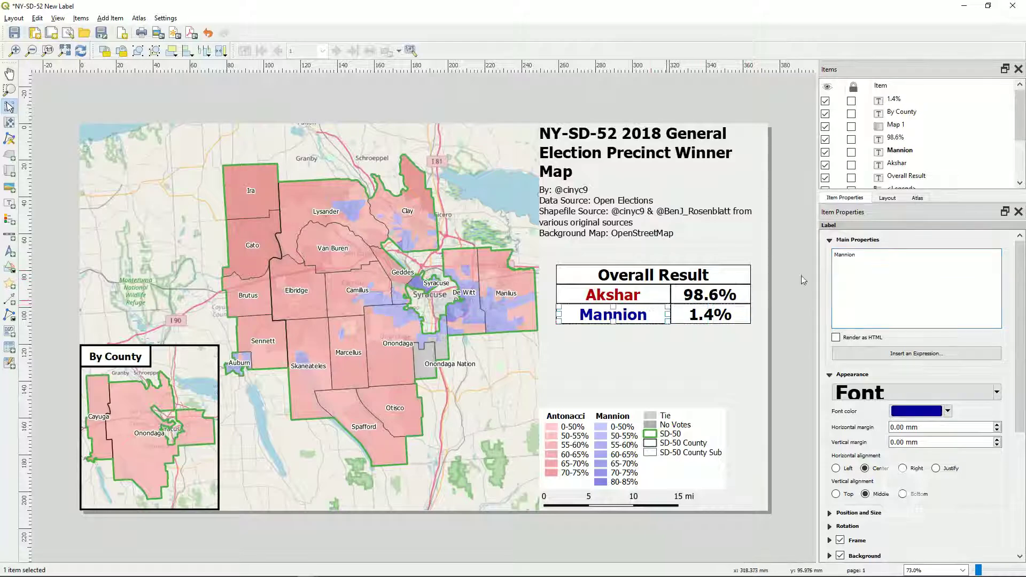
pyautogui.doubleClick(844, 254)
pyautogui.write('Write-in')
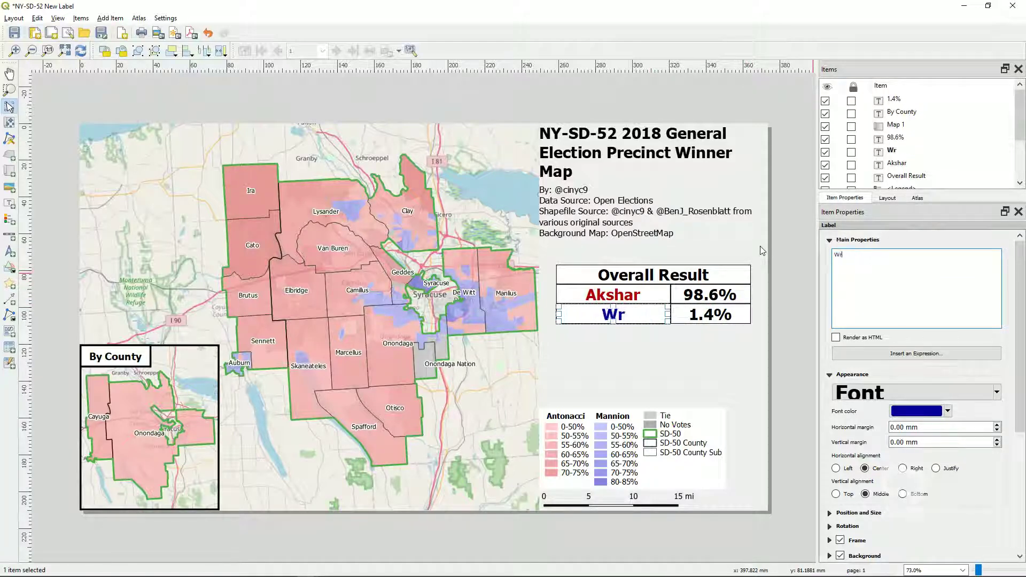
pyautogui.press('BackSpace')
pyautogui.press('BackSpace')
pyautogui.write('In')
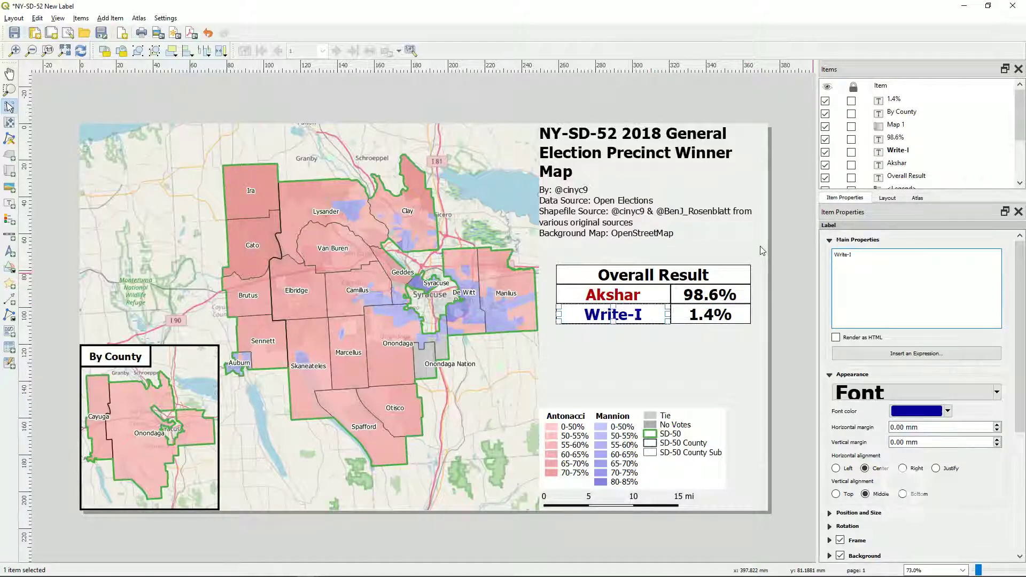
pyautogui.press('BackSpace')
pyautogui.press('BackSpace')
pyautogui.write('in')
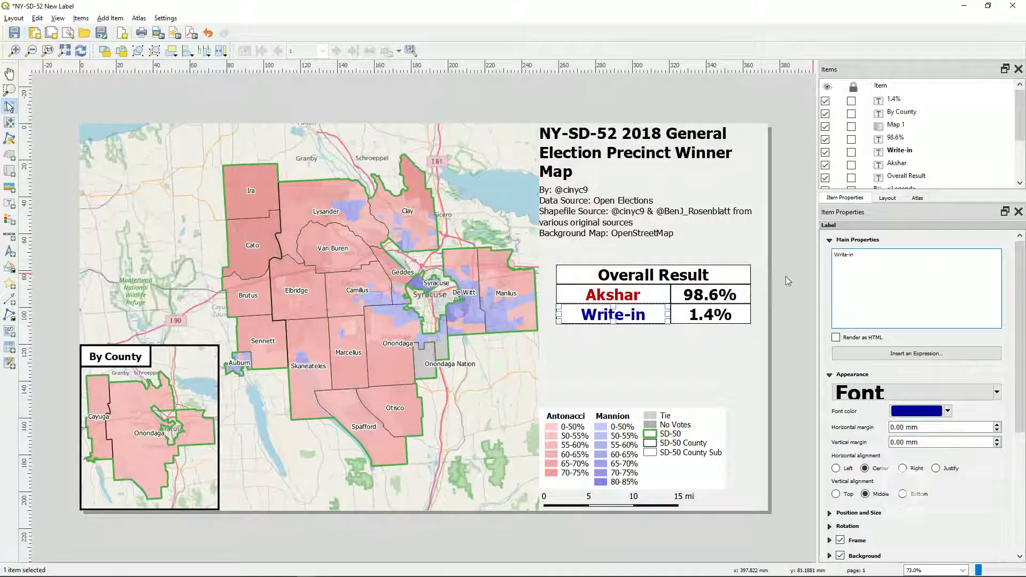
# Change the Write-in label's font color to the purple swatch #5d0089.
pyautogui.click(928, 411)
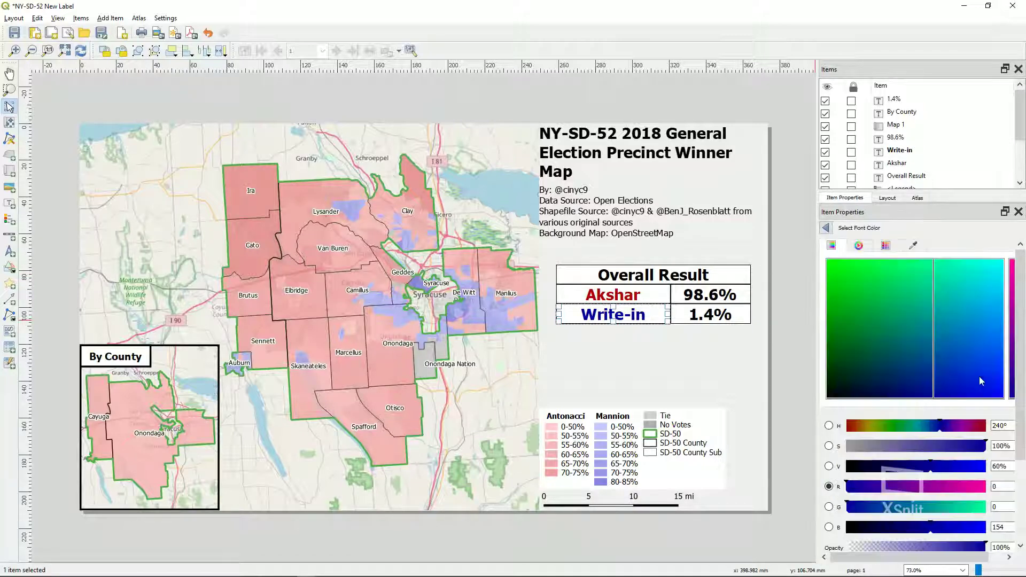
pyautogui.moveTo(1018, 401); pyautogui.dragTo(1019, 497)
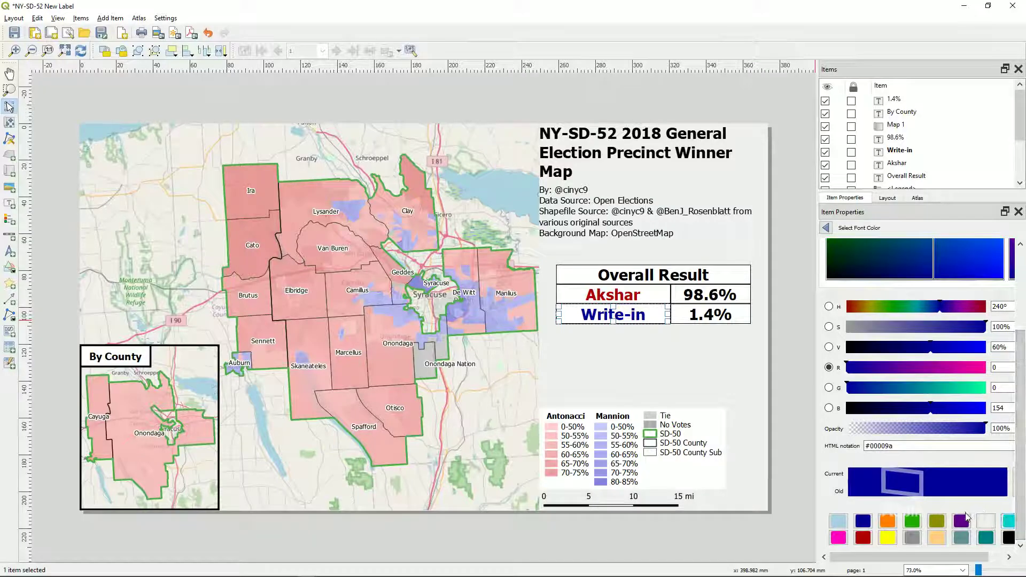
pyautogui.click(967, 519)
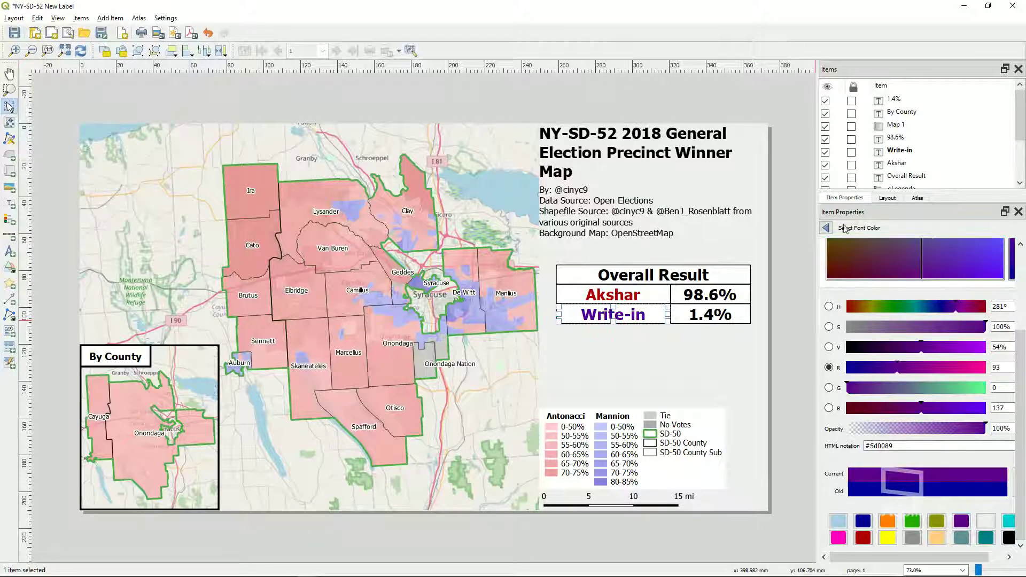
pyautogui.click(825, 228)
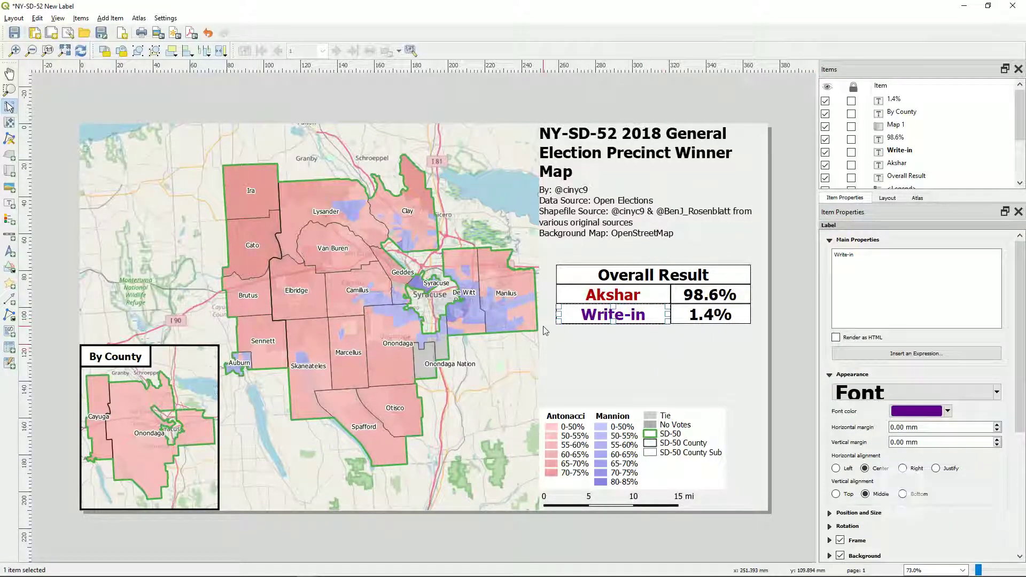
# Unlock the main map's layers and set its extent to match the main canvas view.
pyautogui.click(415, 345)
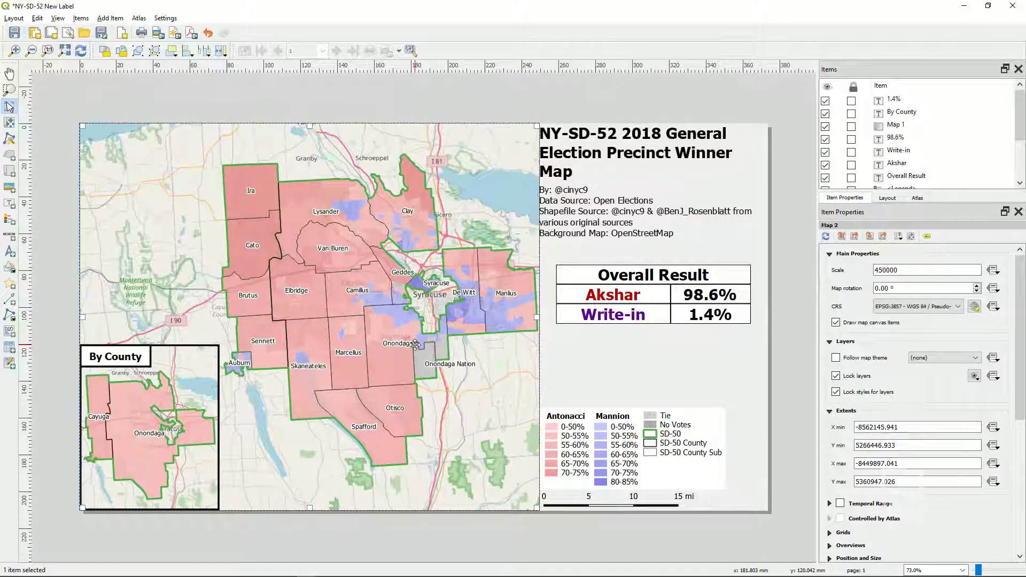
pyautogui.click(836, 376)
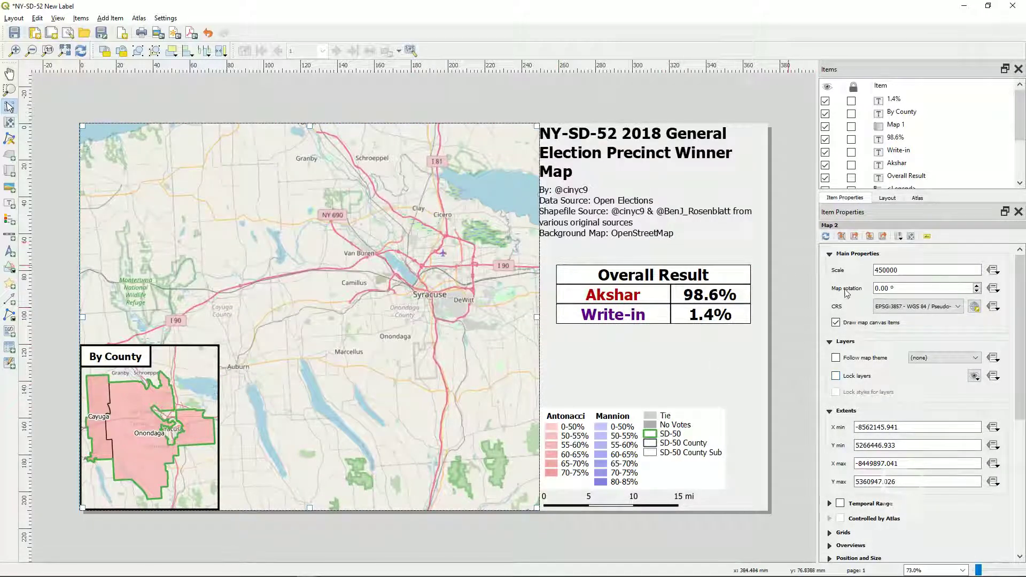
pyautogui.click(842, 236)
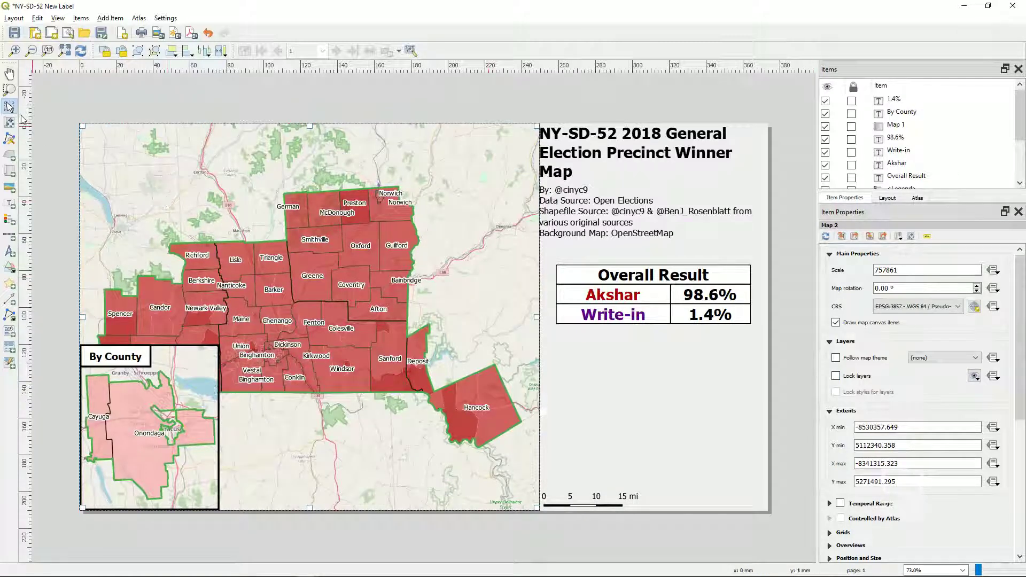
# Move the main map's content up so the whole district clears the inset, set its scale to 750000 and lock its layers.
pyautogui.click(9, 123)
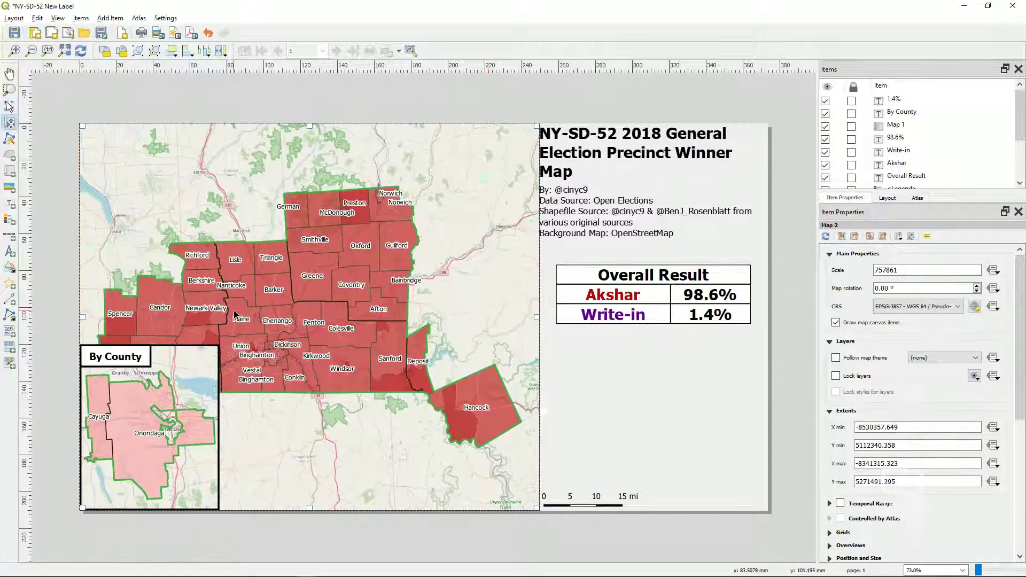
pyautogui.moveTo(238, 305); pyautogui.dragTo(241, 257)
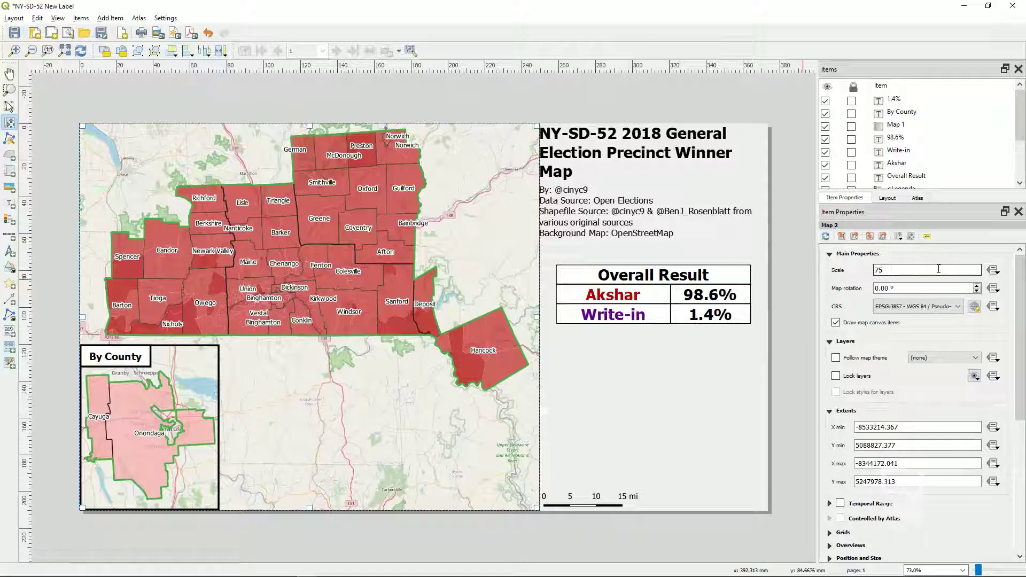
pyautogui.write('0000')
pyautogui.press('Return')
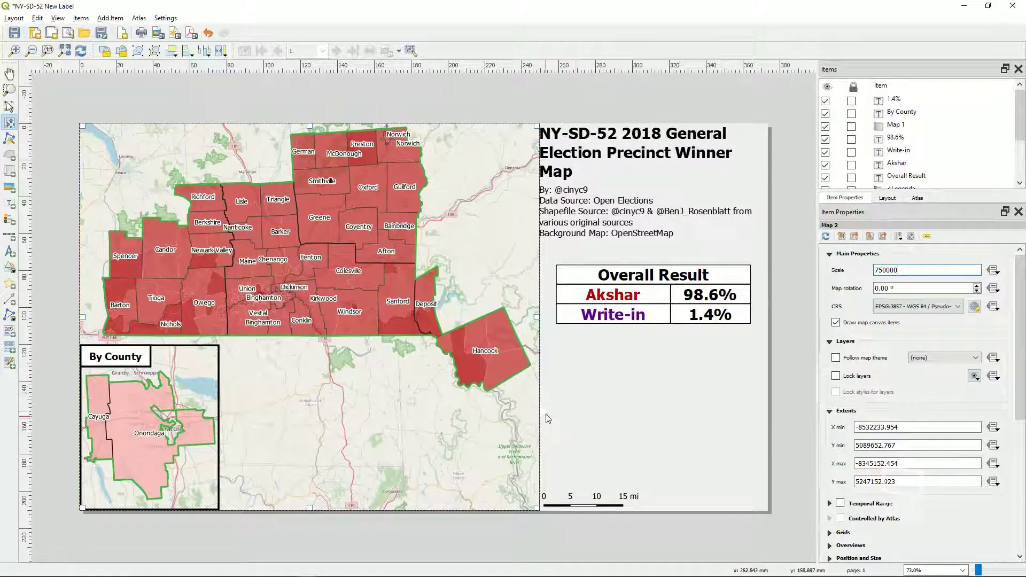
pyautogui.click(836, 376)
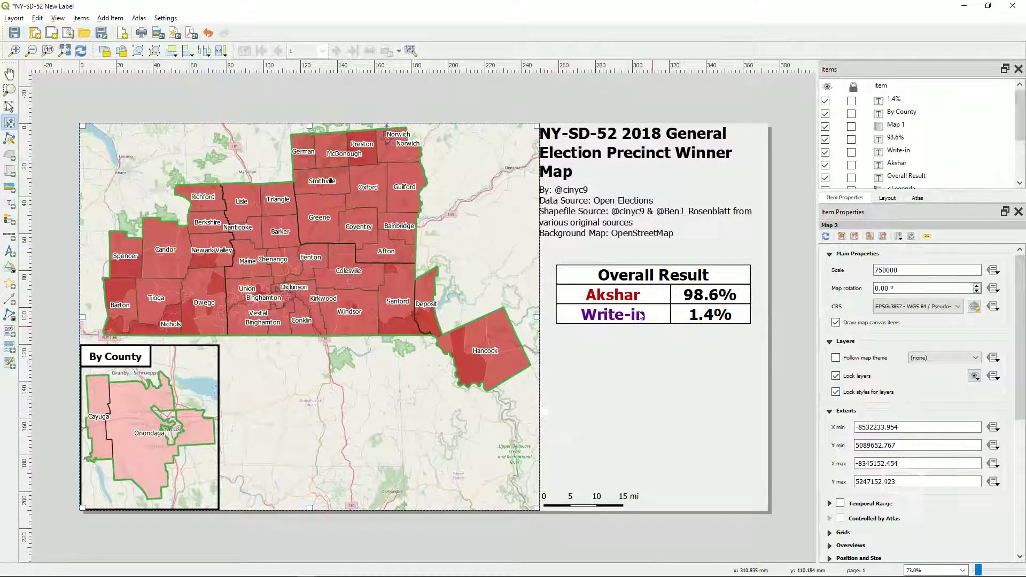
# Select the map legend and update all of its items from the current project layers.
pyautogui.click(9, 107)
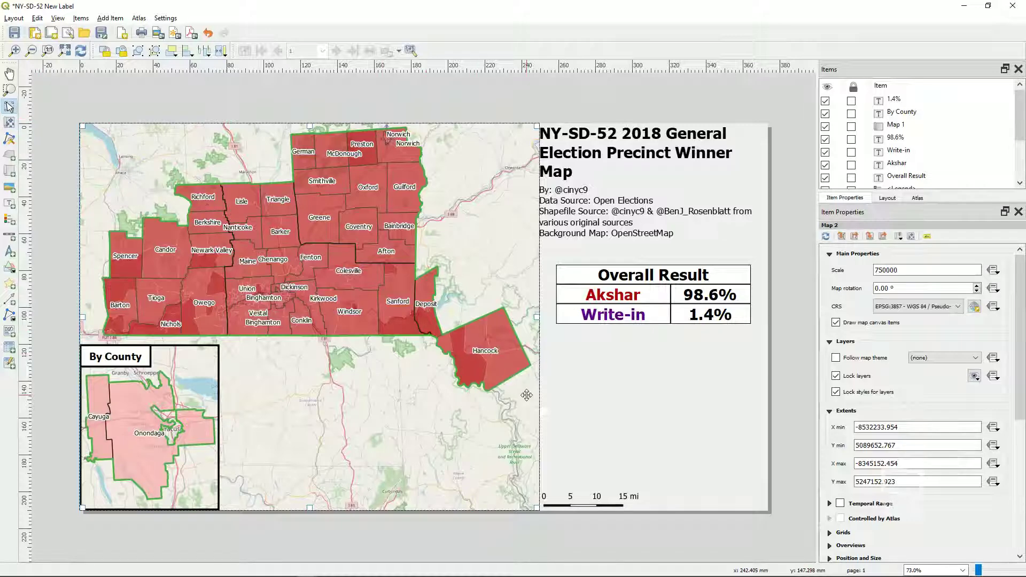
pyautogui.click(543, 412)
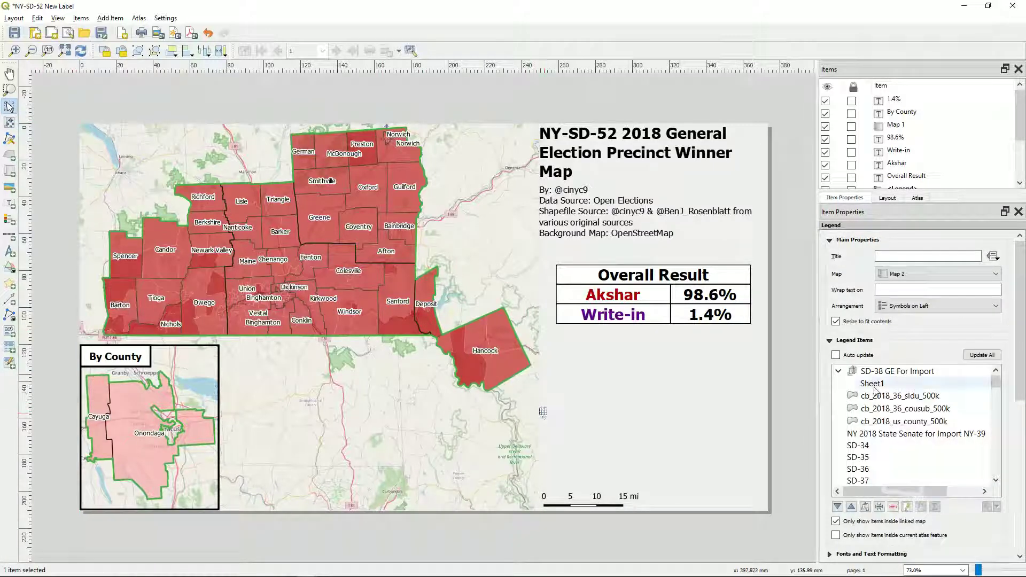
pyautogui.click(978, 356)
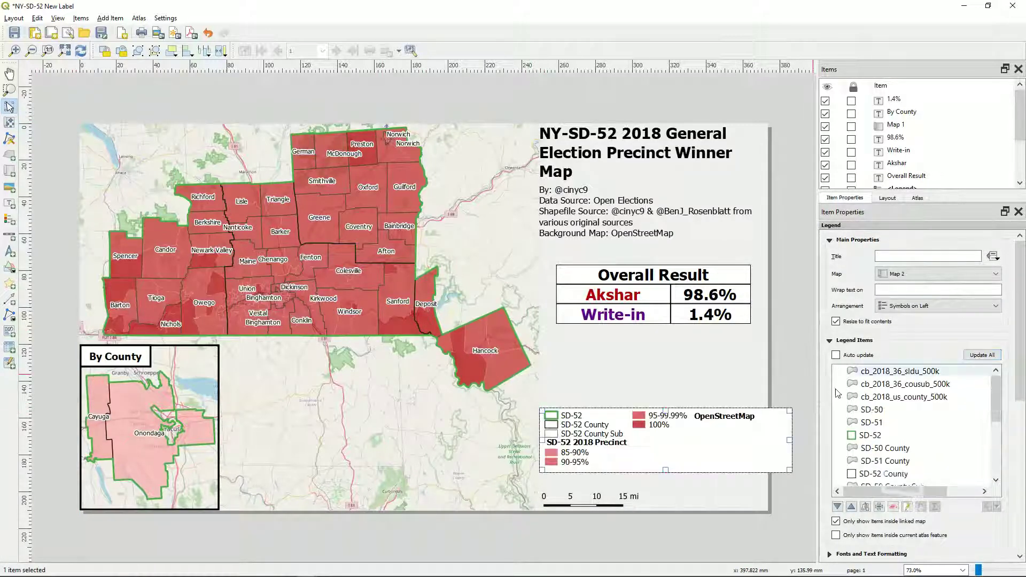
# Move the SD-52, SD-52 County and SD-52 County Sub legend entries below the precinct layers, just above OpenStreetMap.
pyautogui.moveTo(932, 435); pyautogui.dragTo(935, 466)
pyautogui.moveTo(1001, 401); pyautogui.dragTo(1001, 433)
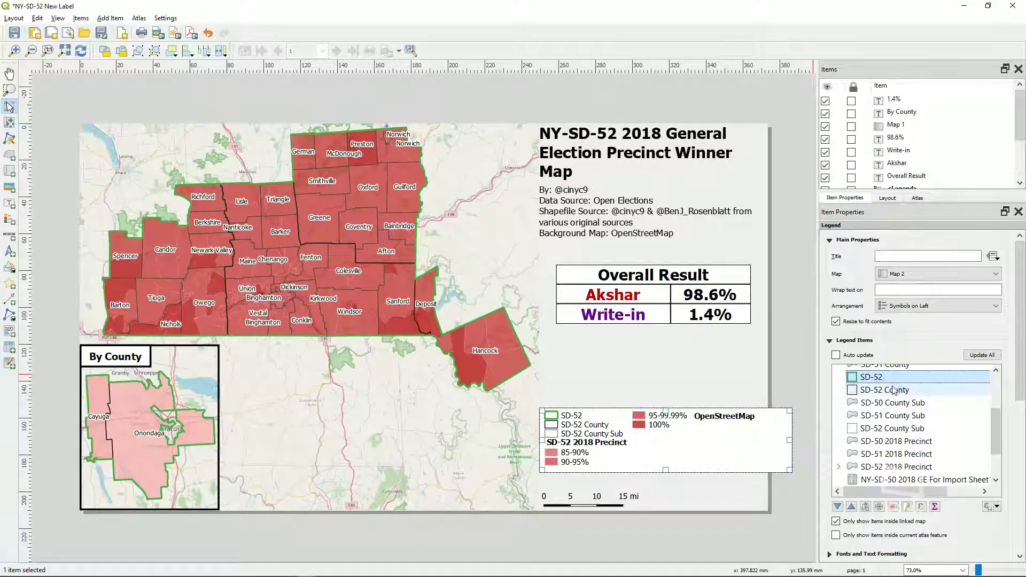
pyautogui.keyDown('shift'); pyautogui.click(894, 390); pyautogui.keyUp('shift')
pyautogui.moveTo(894, 391); pyautogui.dragTo(891, 468)
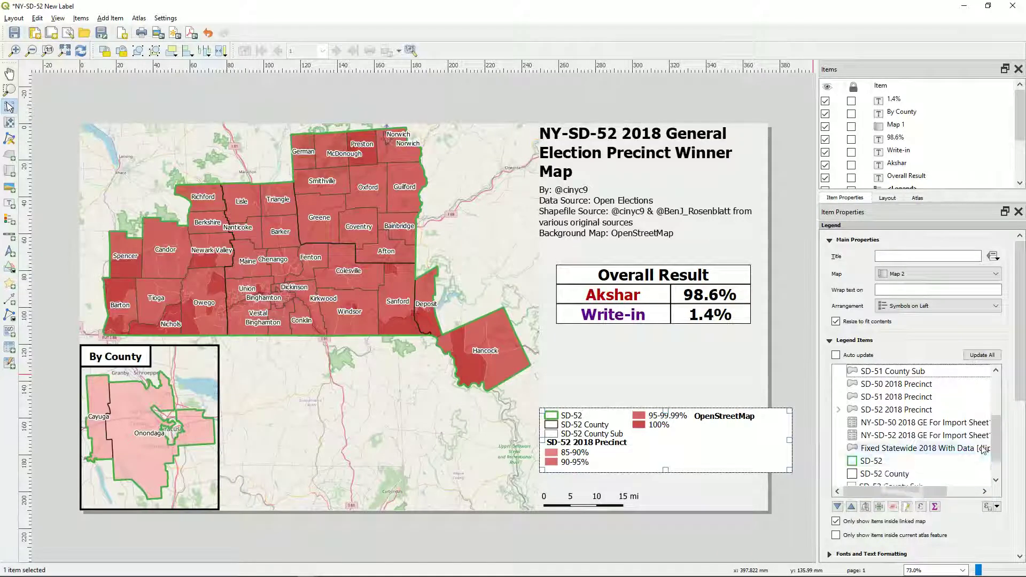
# Remove the OpenStreetMap entry from the legend.
pyautogui.click(889, 467)
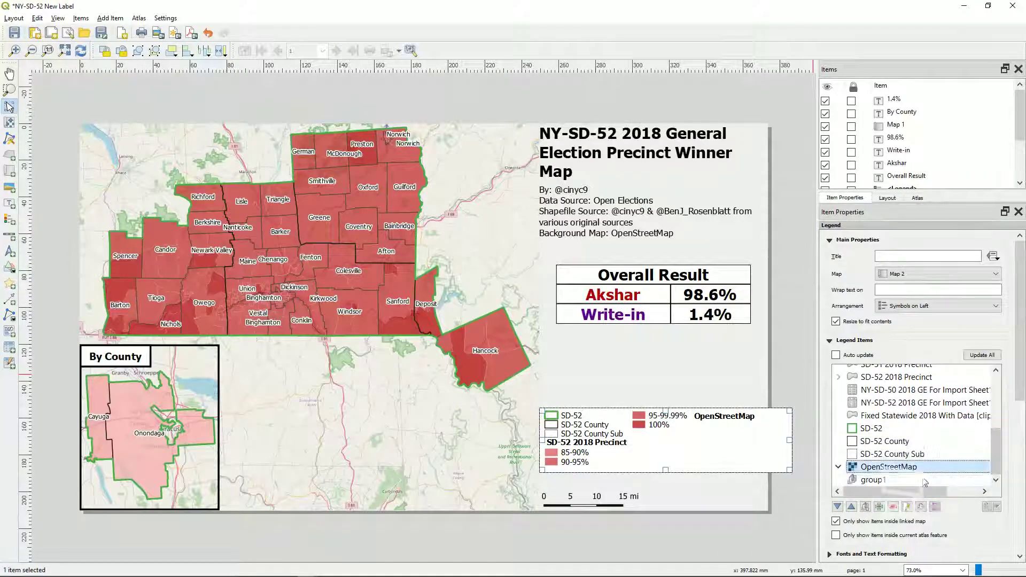
pyautogui.click(894, 507)
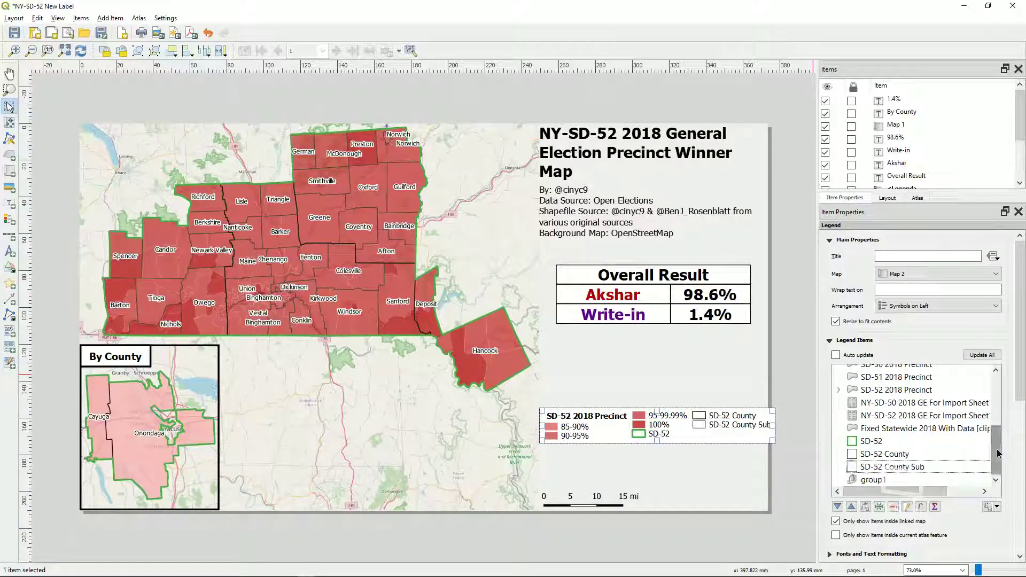
pyautogui.moveTo(996, 444)
pyautogui.mouseDown()
pyautogui.moveTo(995, 415)
pyautogui.moveTo(994, 440)
pyautogui.mouseUp()
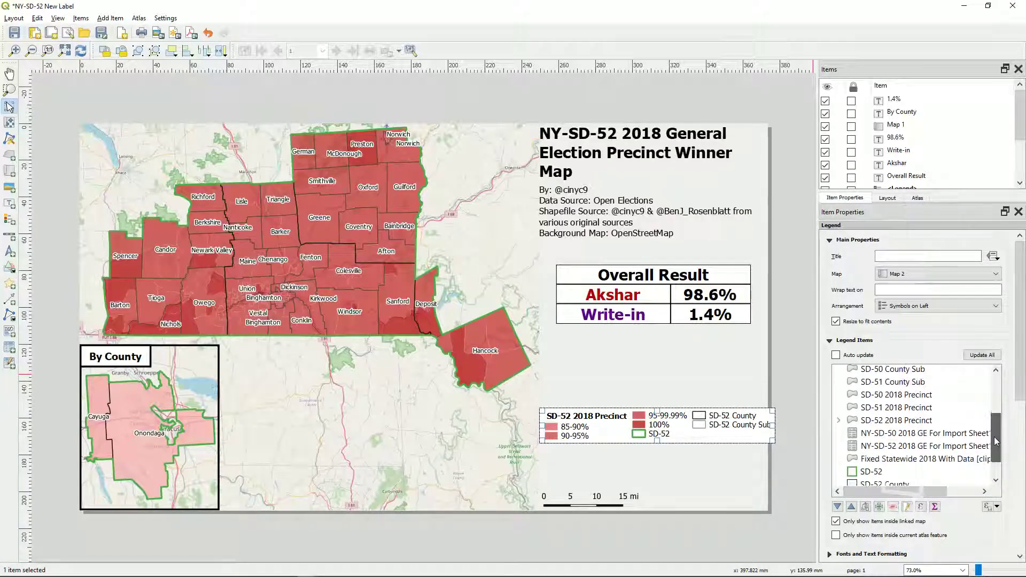
# Rename the SD-52 2018 Precinct entry in the legend to "Akshar".
pyautogui.doubleClick(919, 420)
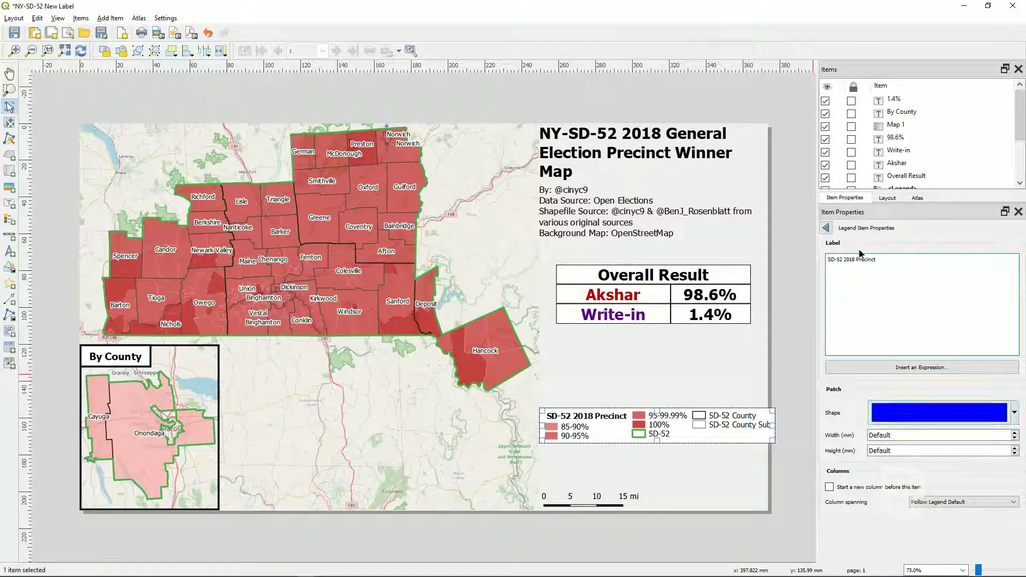
pyautogui.moveTo(882, 260); pyautogui.dragTo(791, 260)
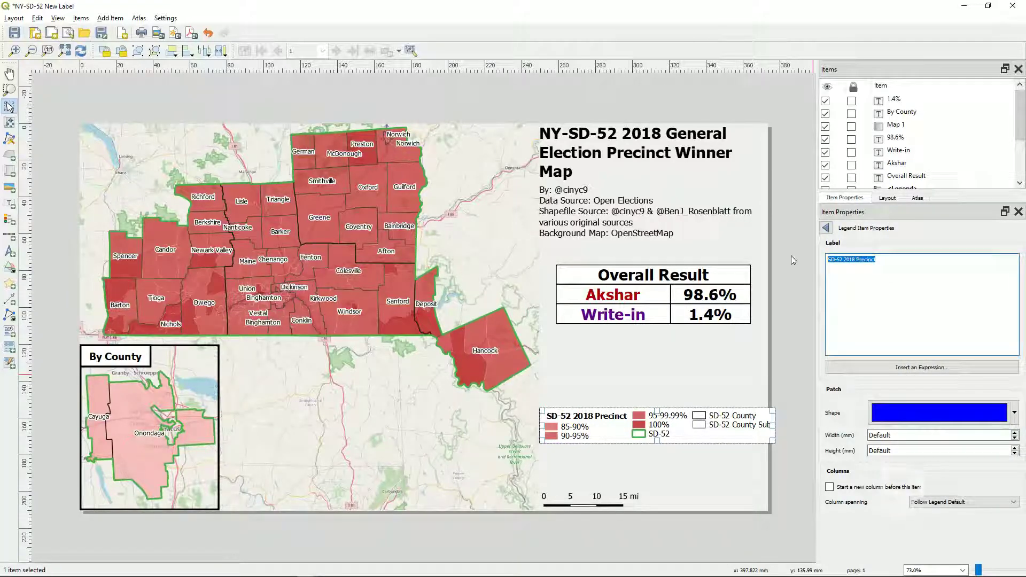
pyautogui.write('Aksha')
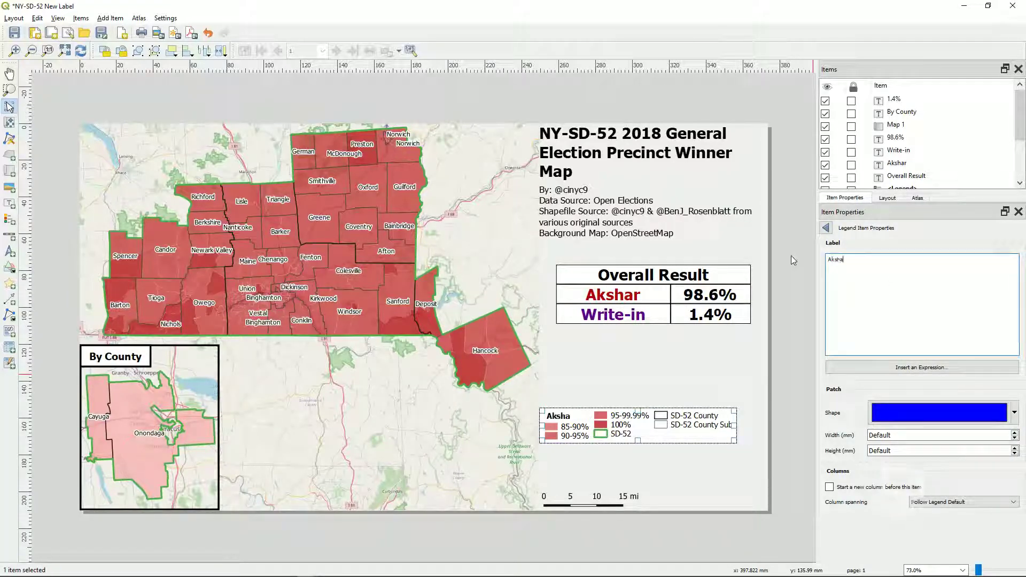
pyautogui.write('r')
pyautogui.click(829, 228)
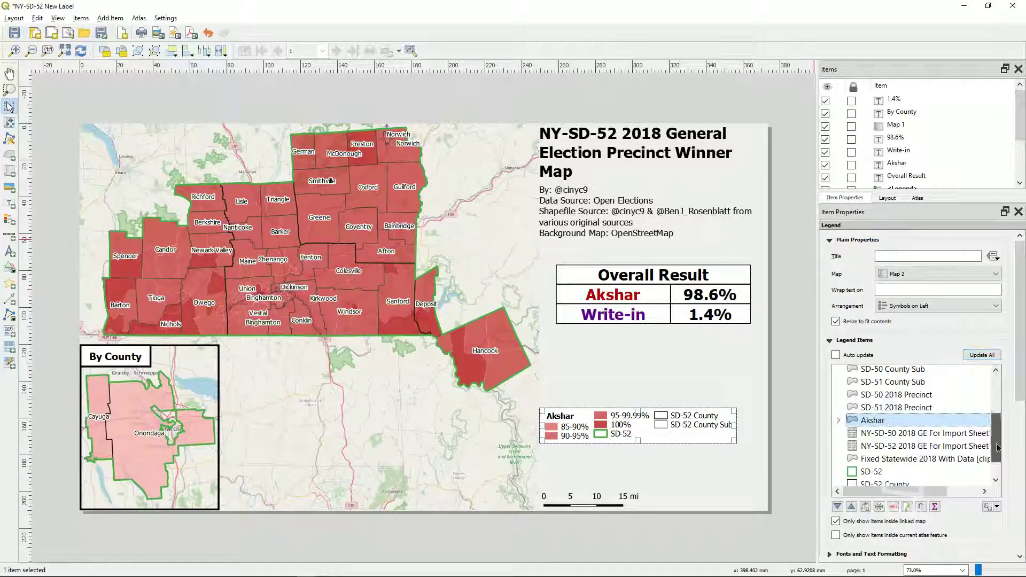
# Make the legend start a new column before the SD-52 entry.
pyautogui.scroll(-1, 996, 444)
pyautogui.doubleClick(936, 441)
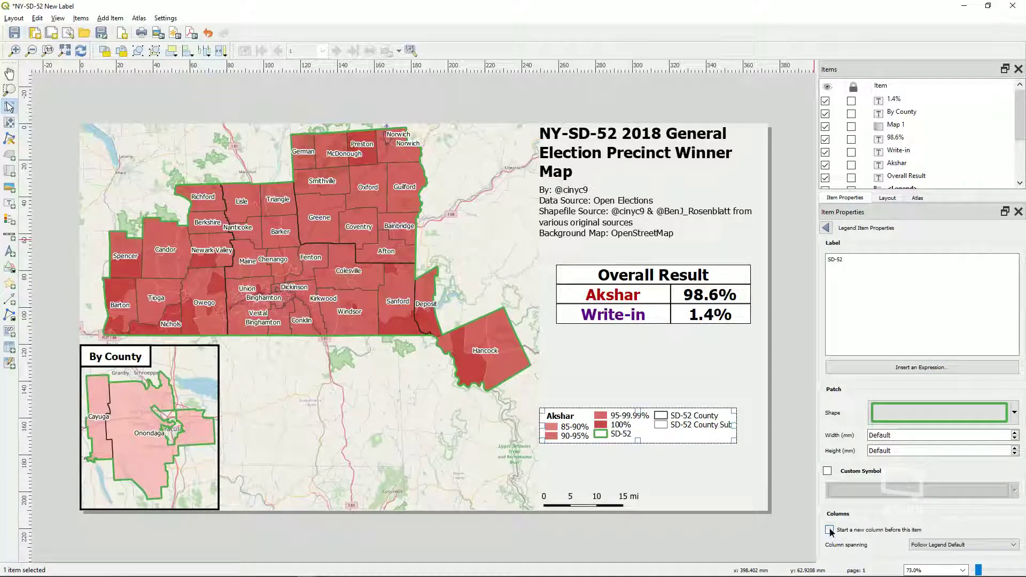
pyautogui.click(830, 530)
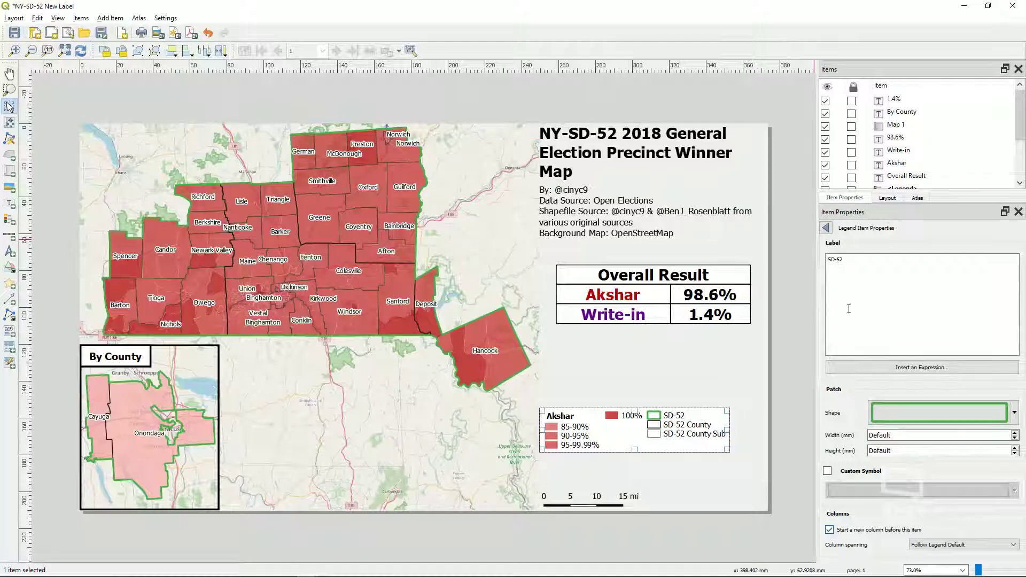
pyautogui.click(826, 229)
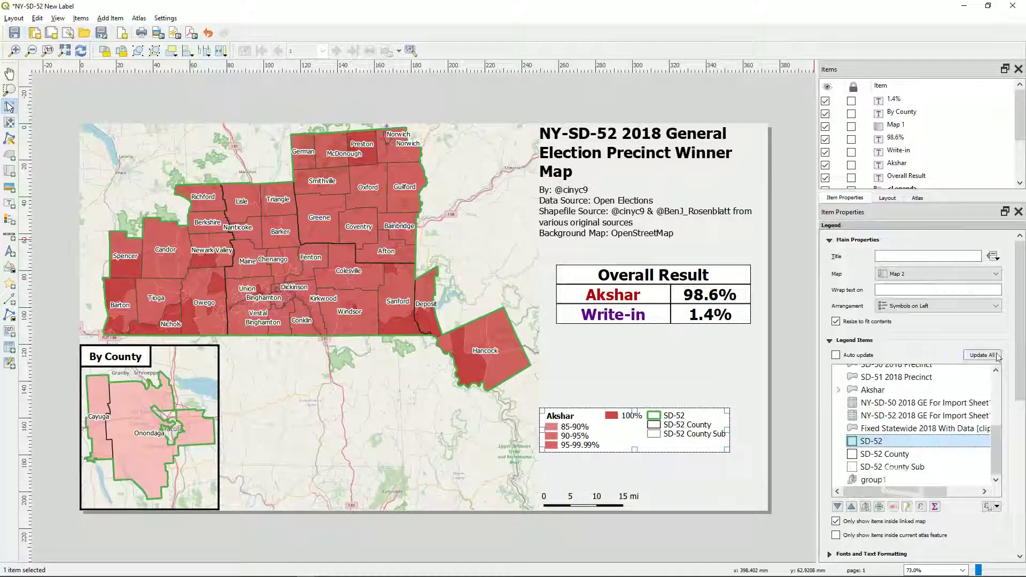
# Set the legend's column count to 1 and move the legend down to just above the scale bar.
pyautogui.moveTo(1024, 360); pyautogui.dragTo(1024, 452)
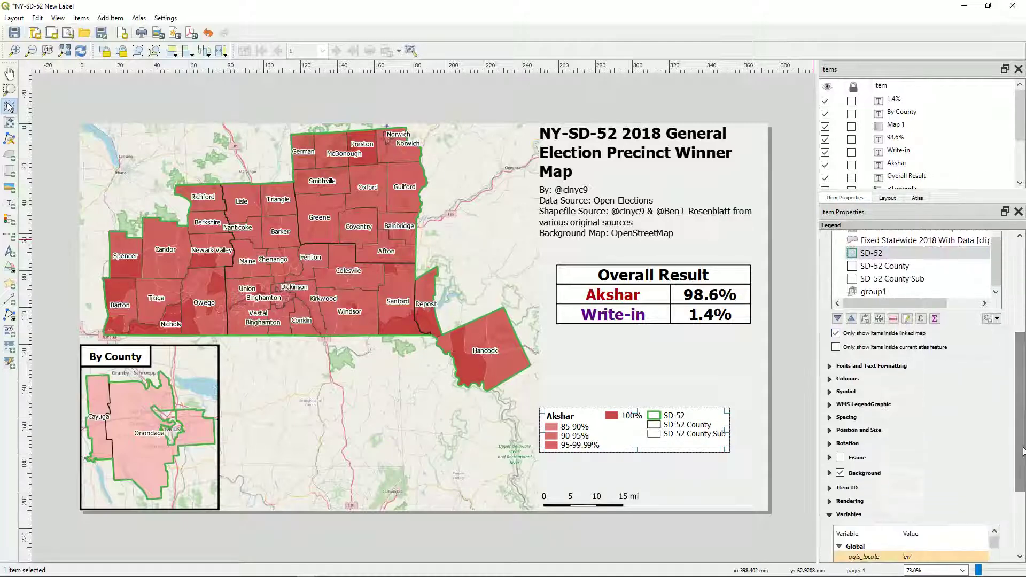
pyautogui.click(830, 379)
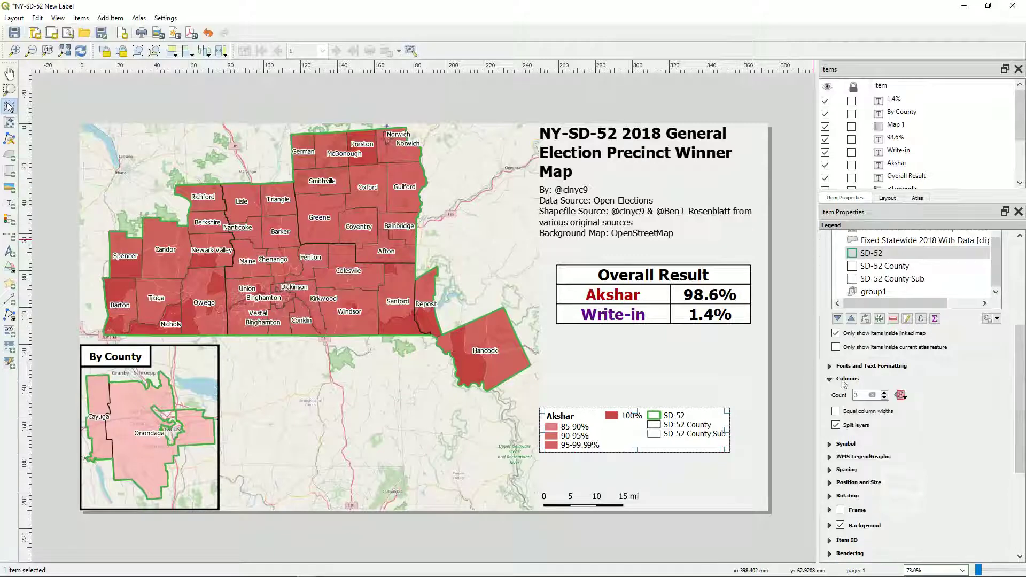
pyautogui.click(884, 398)
pyautogui.click(886, 399)
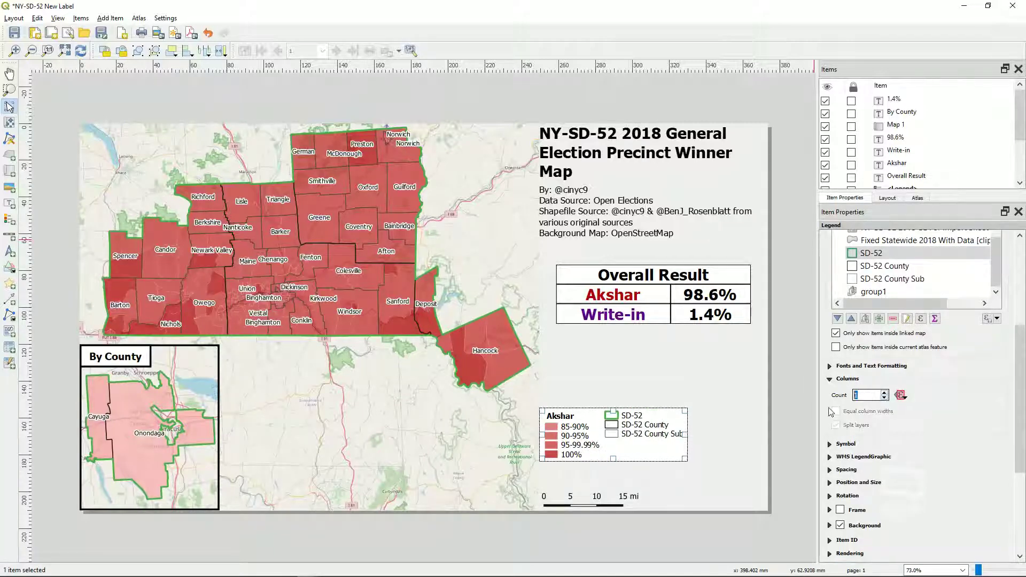
pyautogui.moveTo(641, 436); pyautogui.dragTo(642, 465)
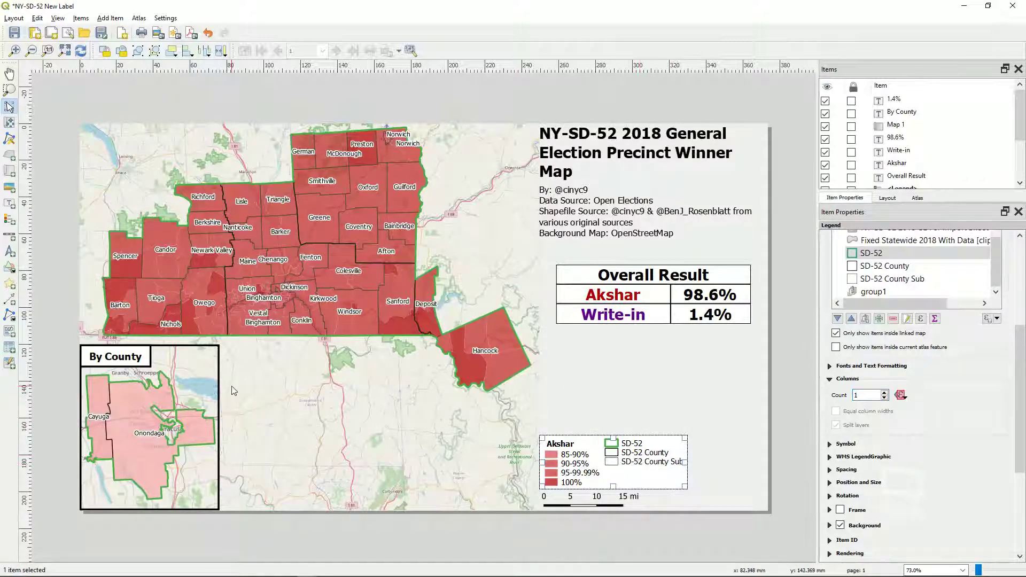
# Select the By County inset map, switch to the main QGIS window and hide the SD-52 2018 Precinct and SD-52 County Sub layers.
pyautogui.click(175, 428)
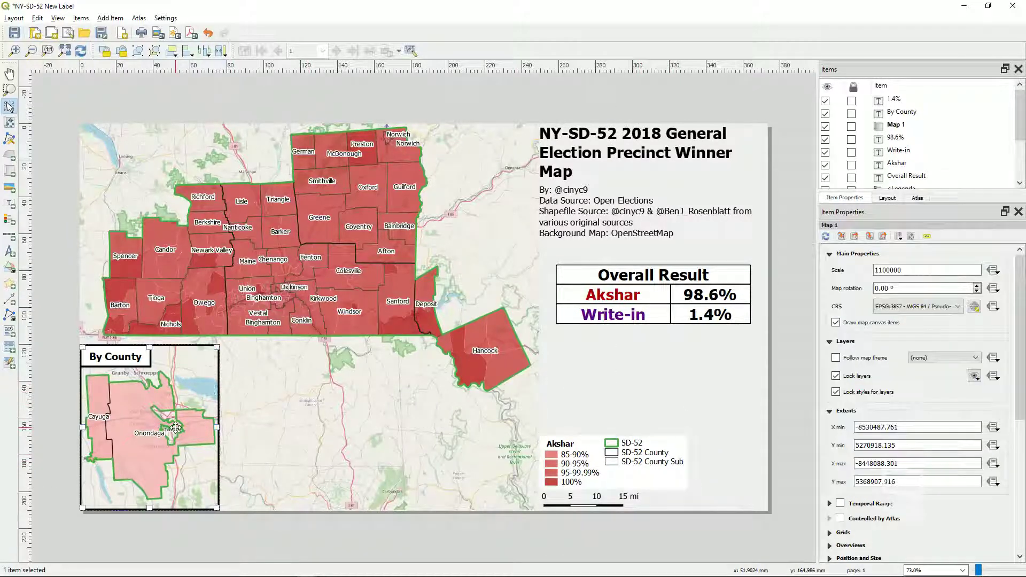
pyautogui.hotkey('alt', 'Tab')
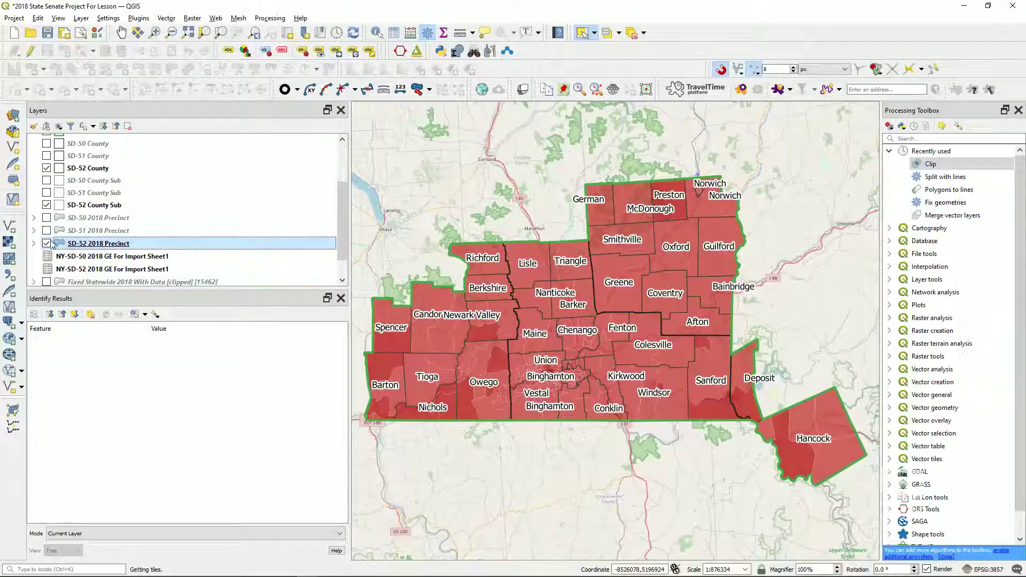
pyautogui.click(47, 243)
pyautogui.click(46, 204)
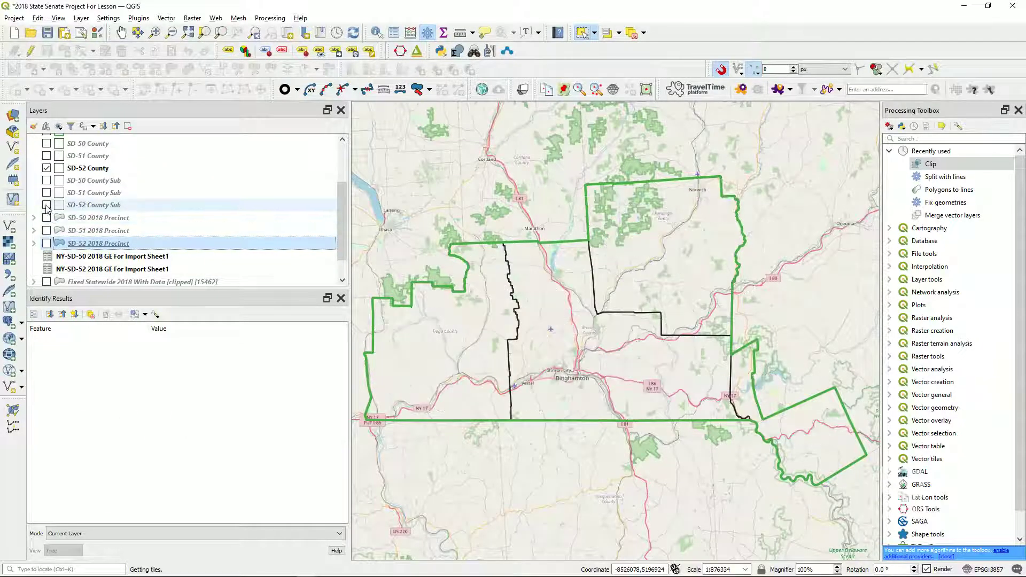
# Add a vector join to the SD-52 County layer and choose its join layer.
pyautogui.click(104, 169)
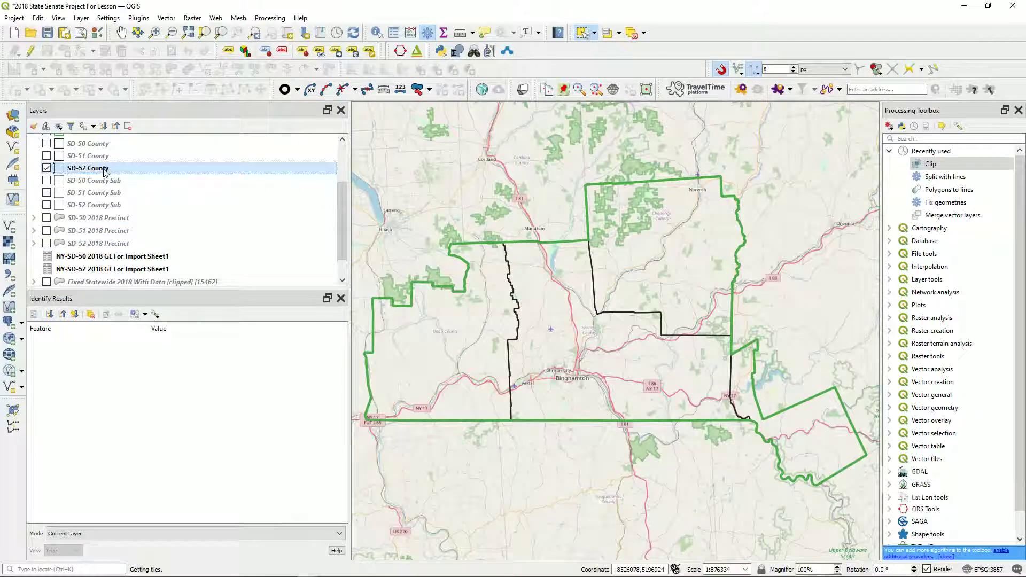
pyautogui.doubleClick(105, 170)
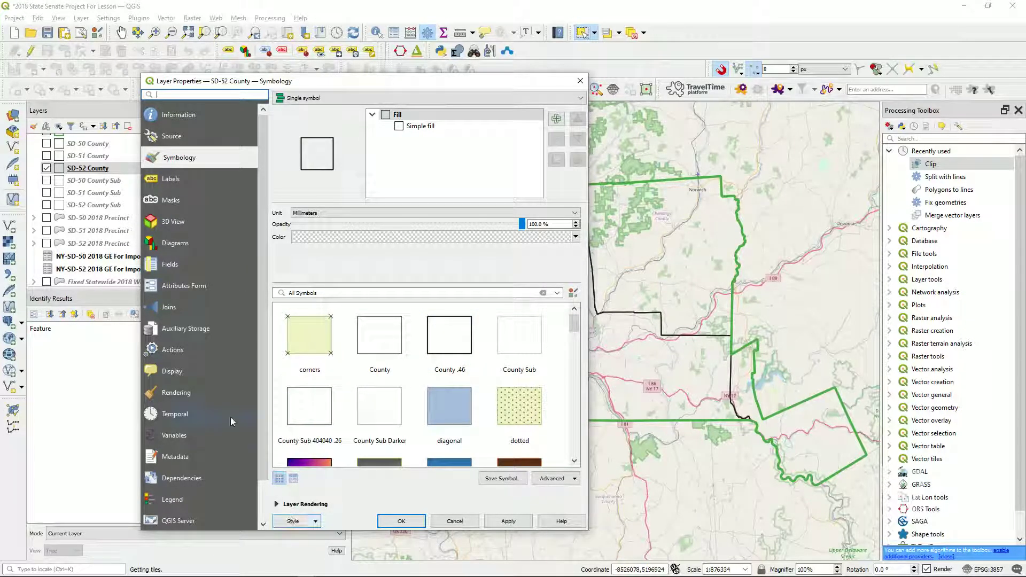
pyautogui.click(181, 307)
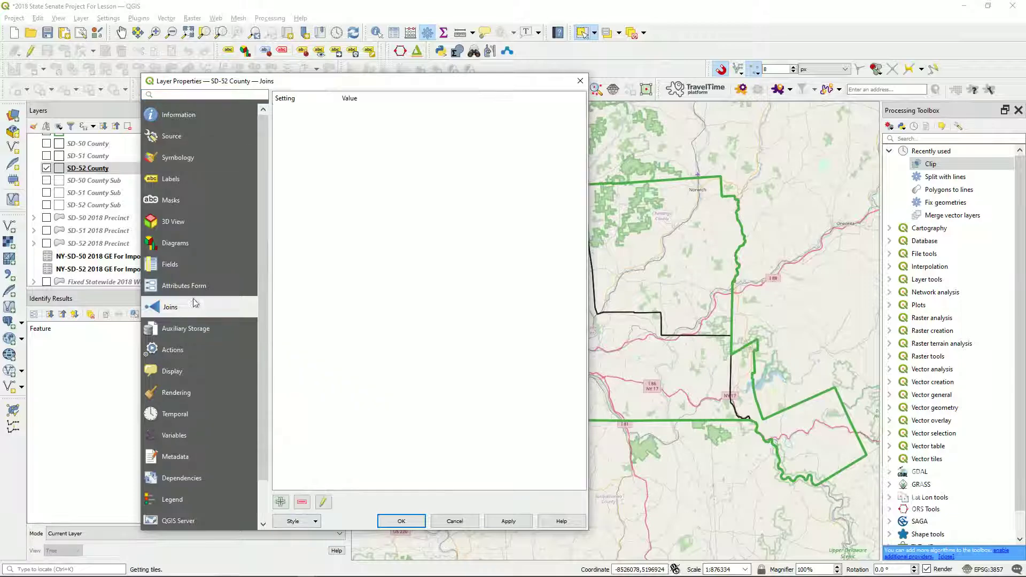
pyautogui.click(282, 502)
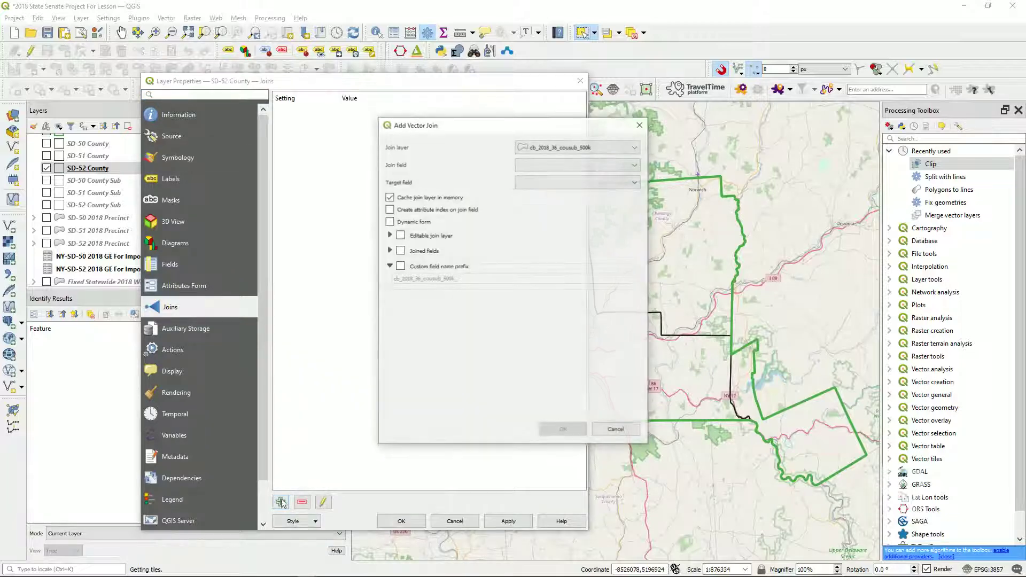
pyautogui.click(576, 146)
pyautogui.press('Down')
pyautogui.press('Down')
pyautogui.press('Down')
pyautogui.press('Down')
pyautogui.press('Down')
pyautogui.press('Return')
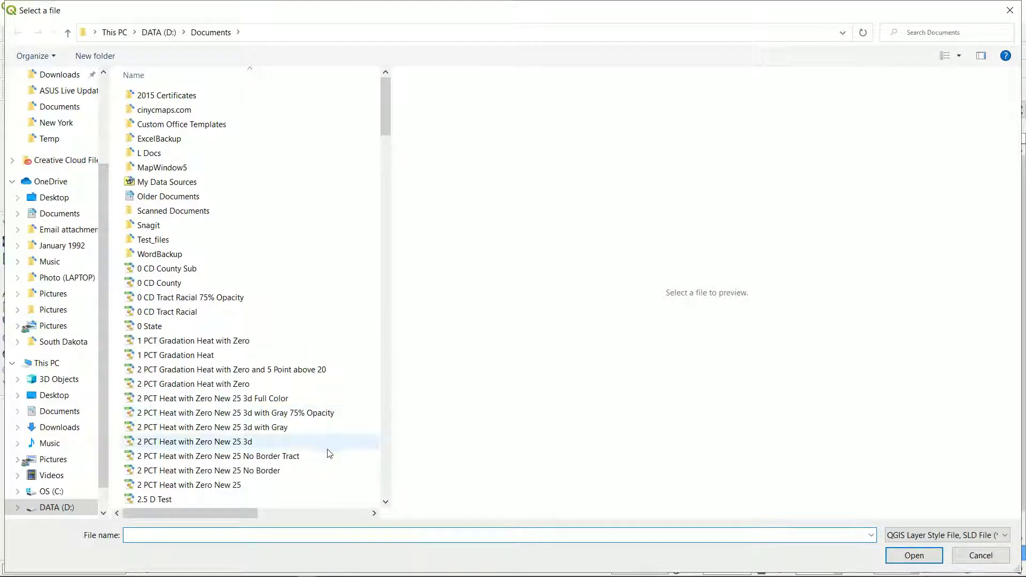
# Load the style file "7 Color Scale New 25 50-100 5 step No Names County" onto the SD-52 County layer and apply it.
pyautogui.click(388, 485)
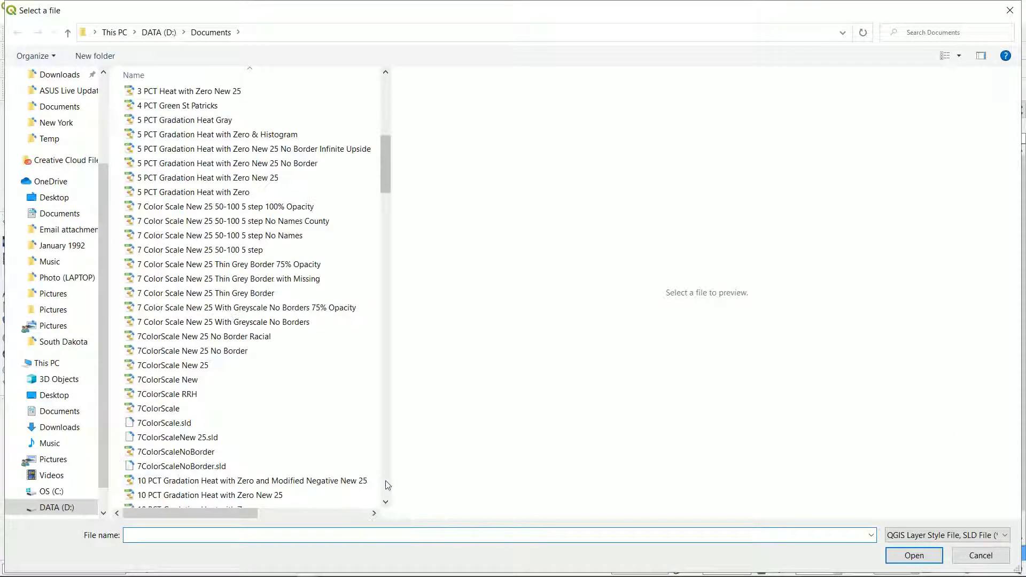
pyautogui.click(323, 222)
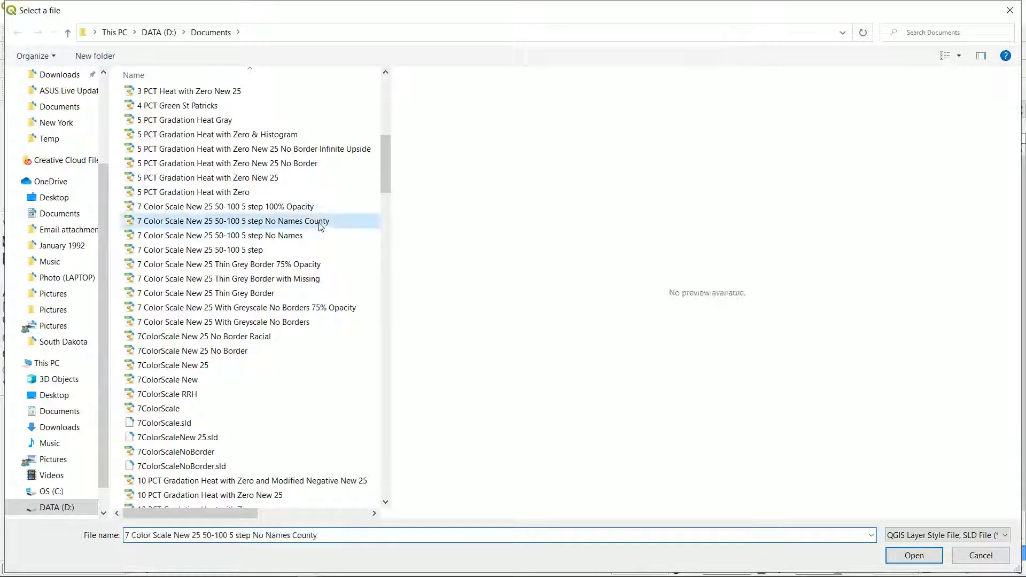
pyautogui.click(913, 555)
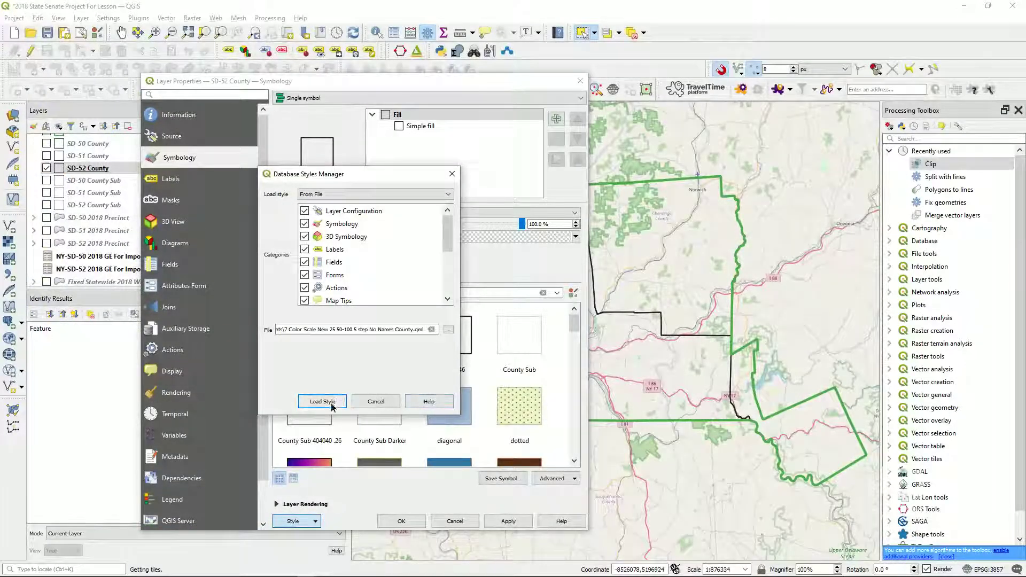
pyautogui.click(320, 401)
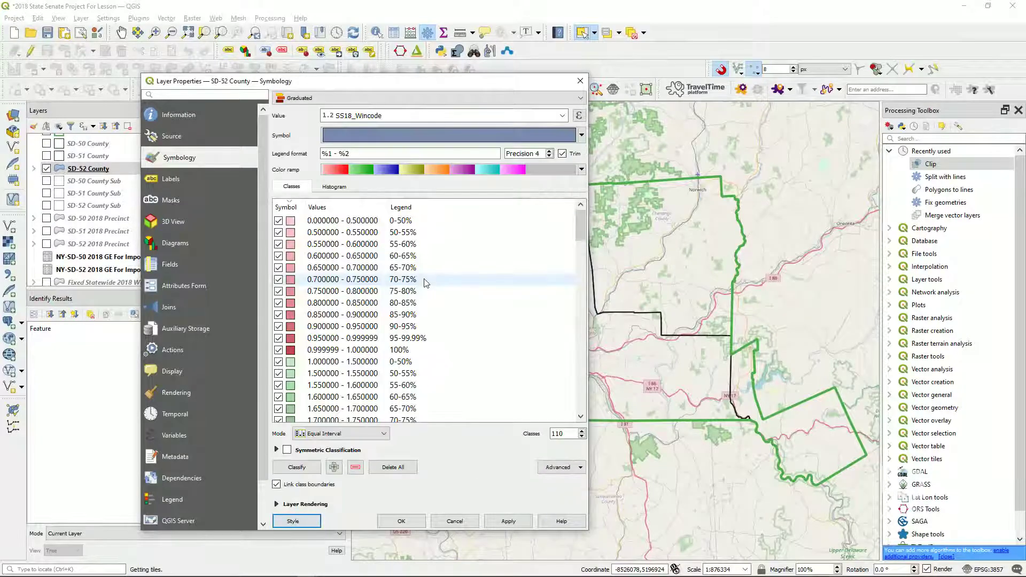
pyautogui.click(508, 522)
pyautogui.click(401, 521)
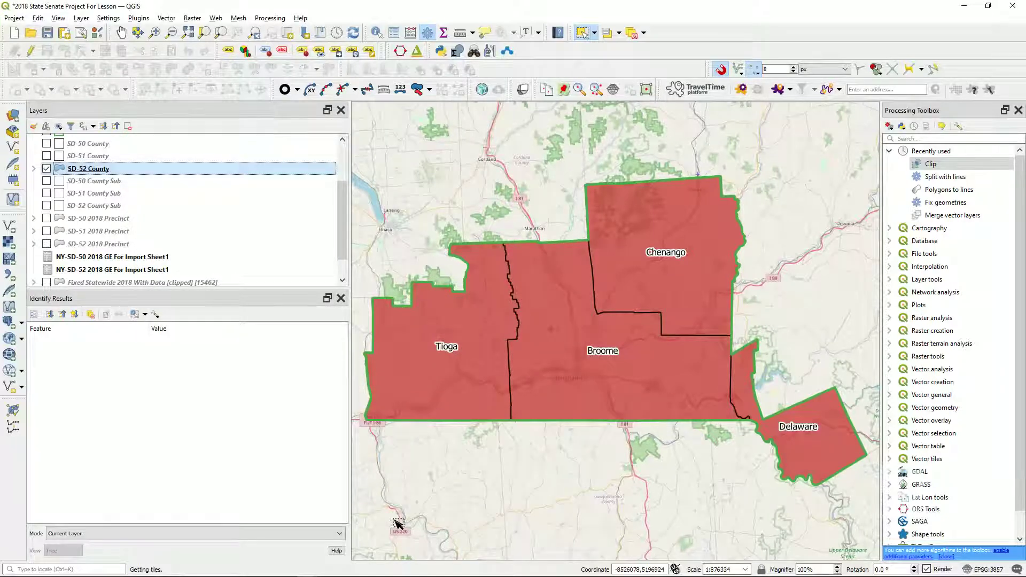
# In the print layout, unlock the By County inset's layers, match its extent to the main canvas and lock its layers and styles again.
pyautogui.hotkey('alt', 'Tab')
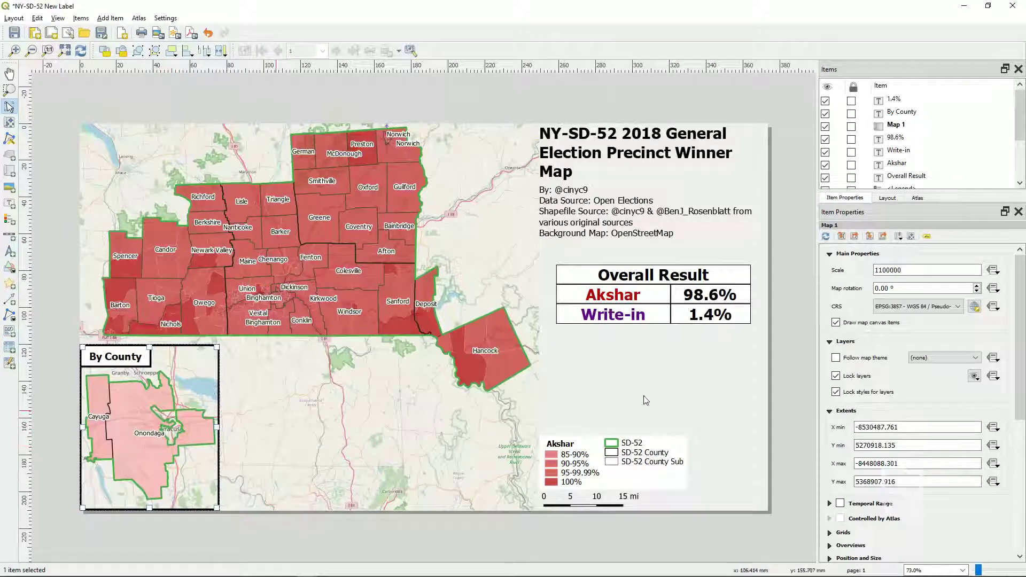
pyautogui.click(836, 377)
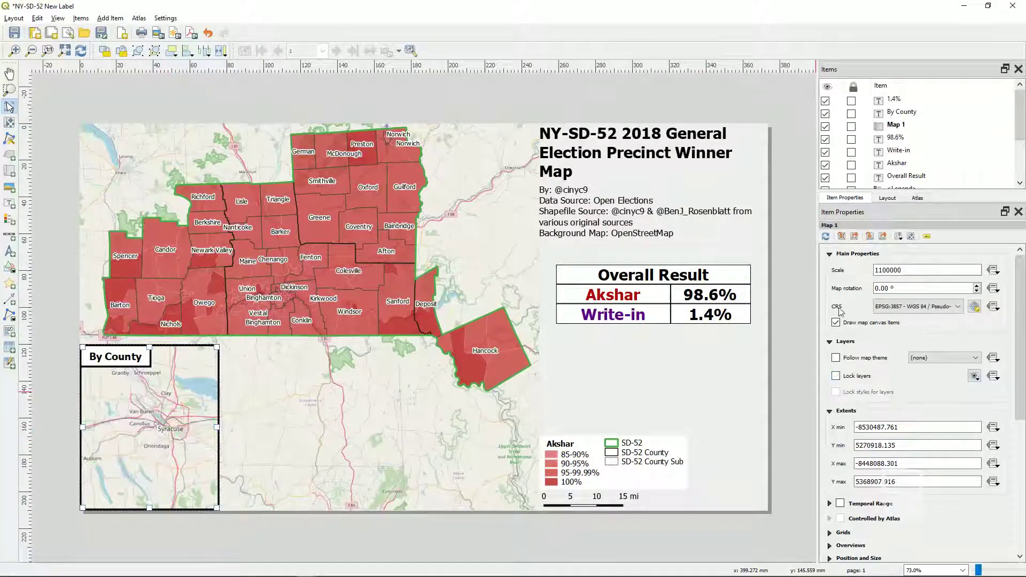
pyautogui.click(841, 238)
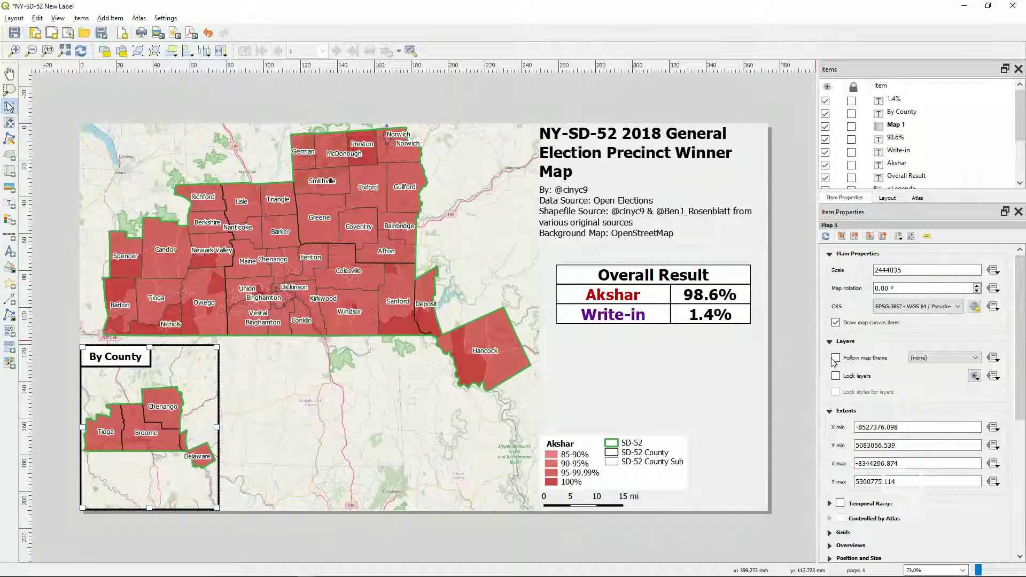
pyautogui.click(836, 376)
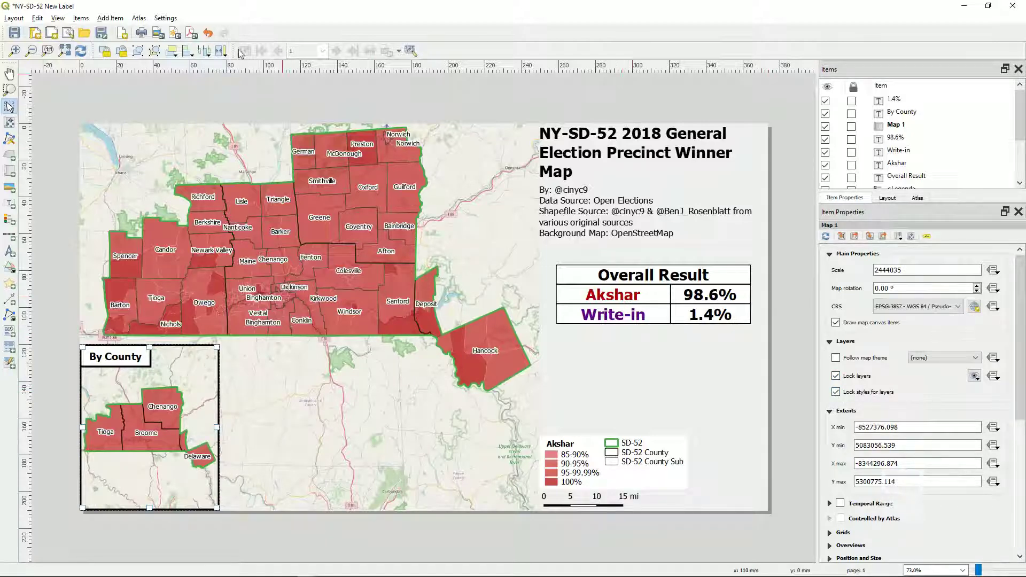
# Export the layout as a 300 dpi PNG cropped to content, replacing "NY-SD-52 2018 GE Precinct Winner Map with Town Labels".
pyautogui.click(159, 37)
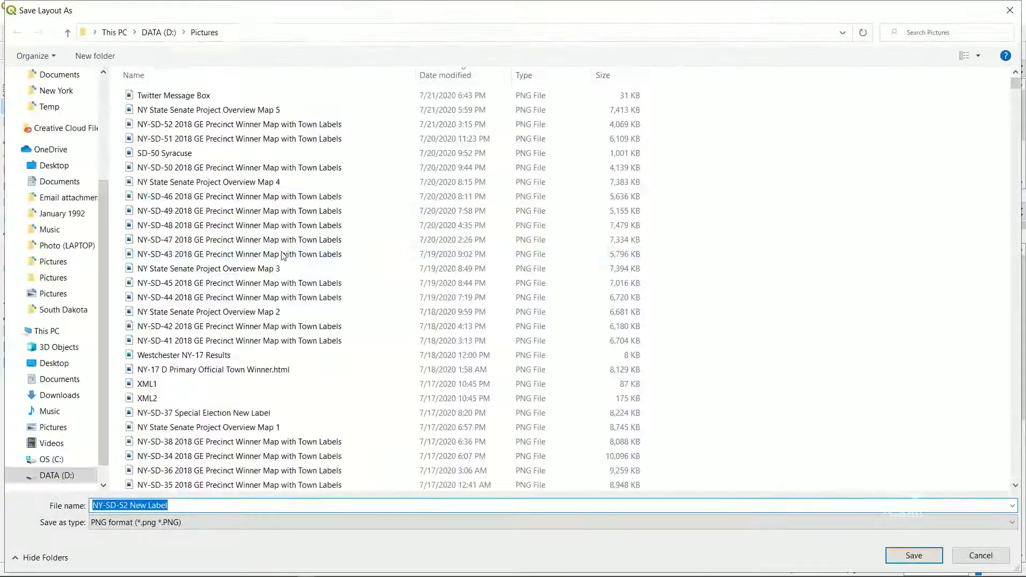
pyautogui.click(280, 127)
pyautogui.doubleClick(280, 127)
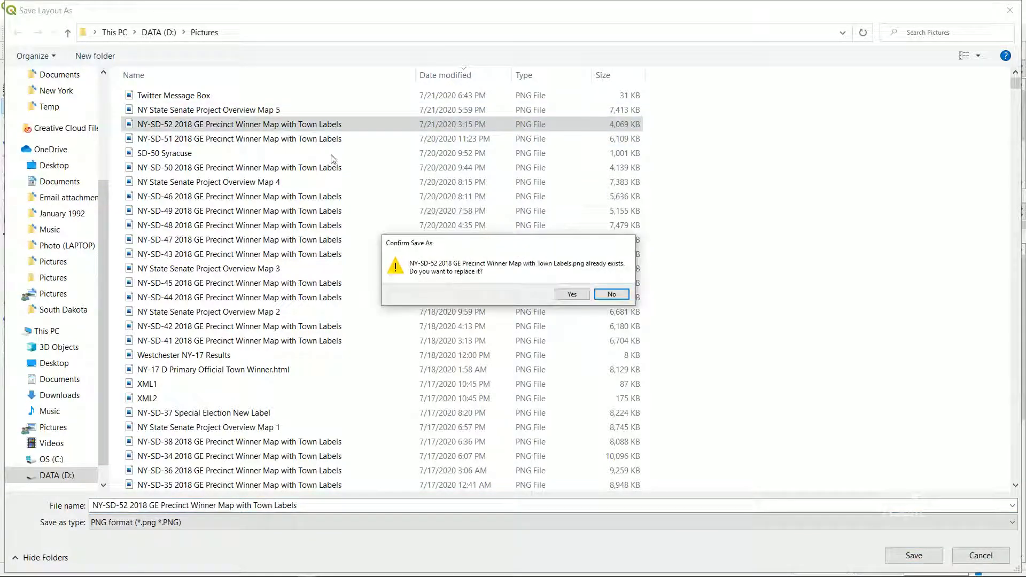
pyautogui.click(571, 296)
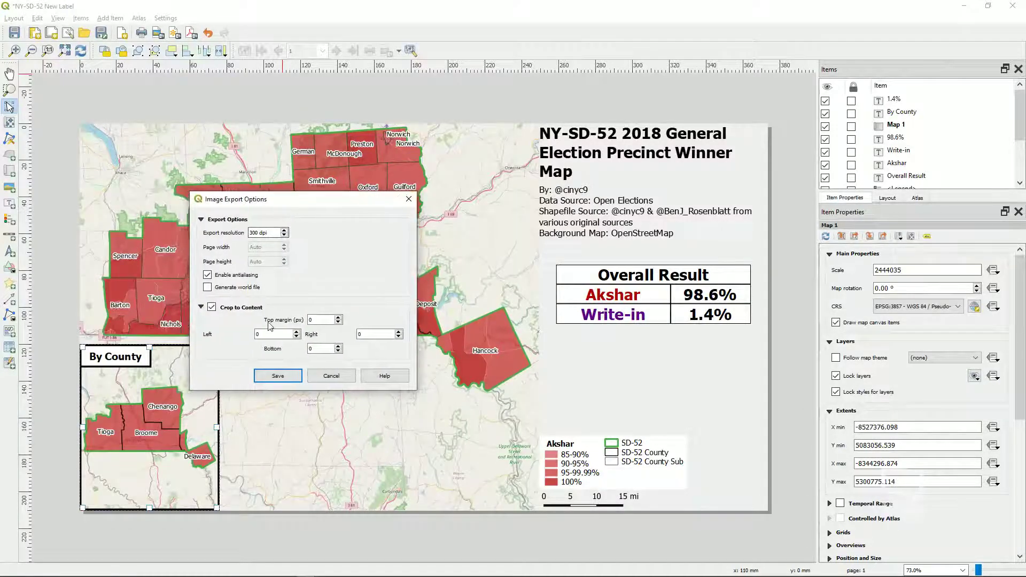
pyautogui.click(272, 377)
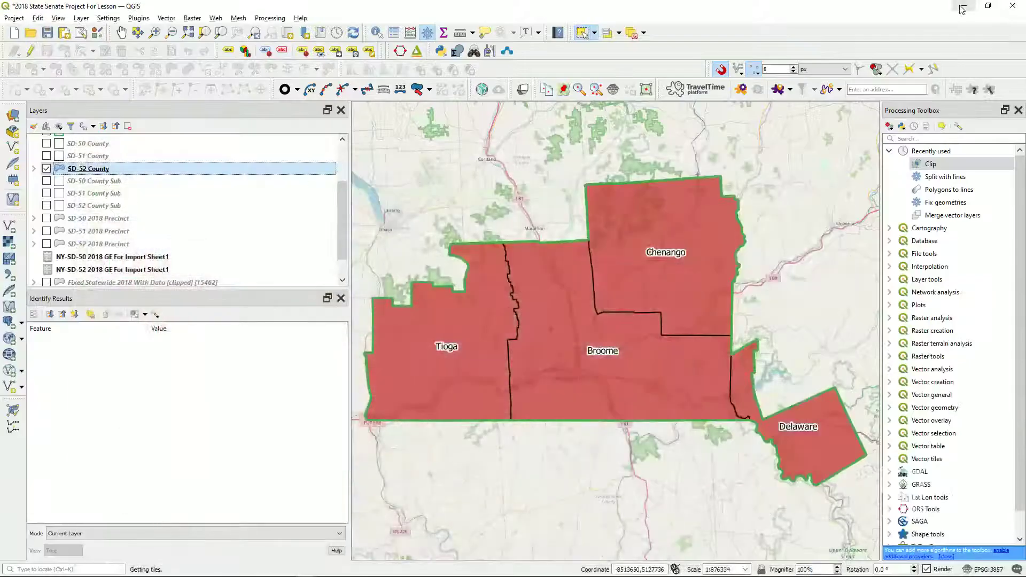
# Return to the main QGIS project window and select the SD-52 County layer.
pyautogui.click(963, 6)
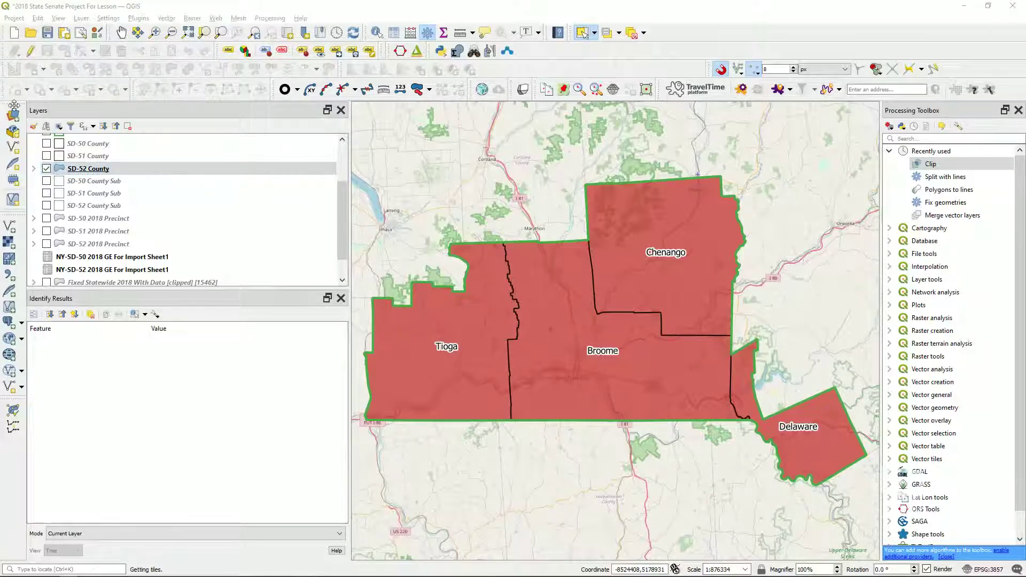
pyautogui.click(94, 168)
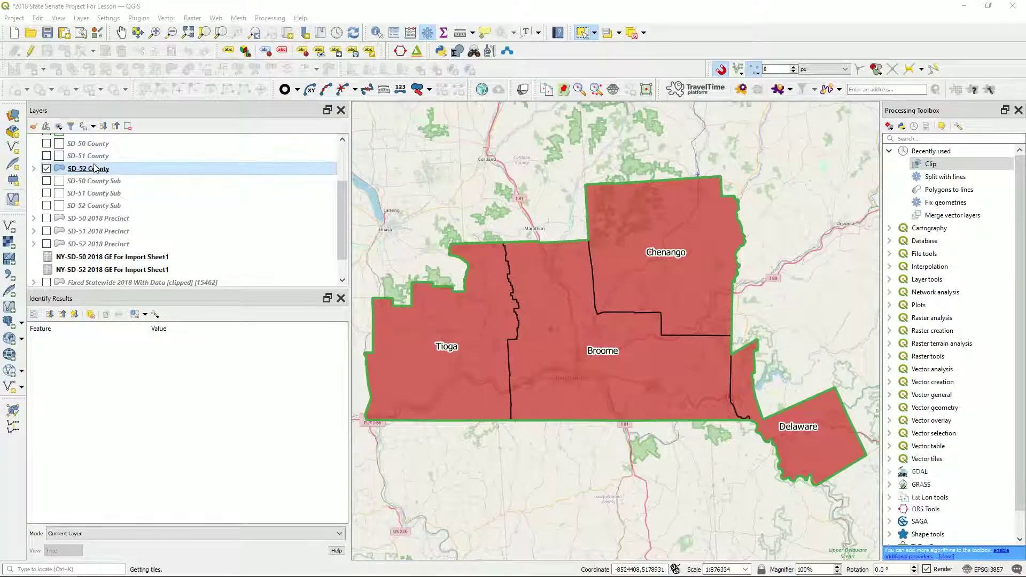